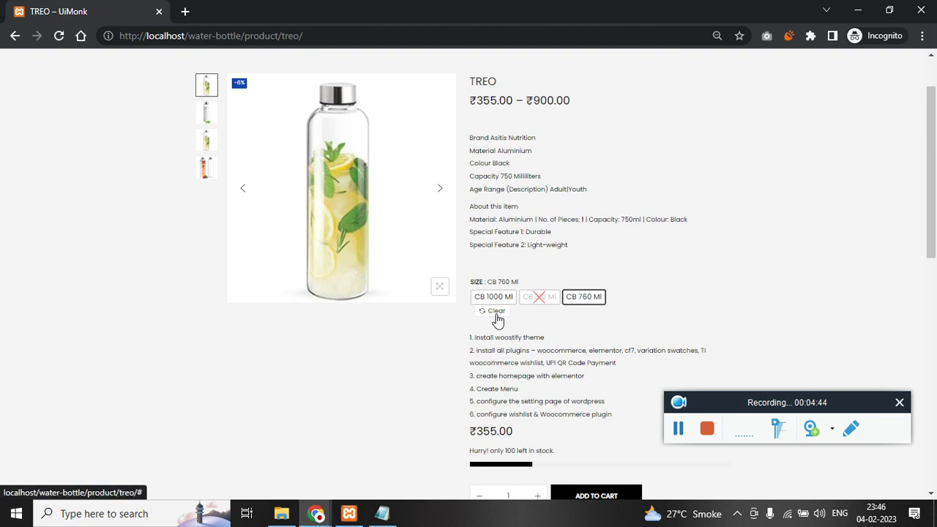
- Add the ₹900.00 TREO bottle in the CB 1000 Ml size to the cart and proceed to checkout
scroll(410, 310, up, 1)
scroll(432, 317, down, 1)
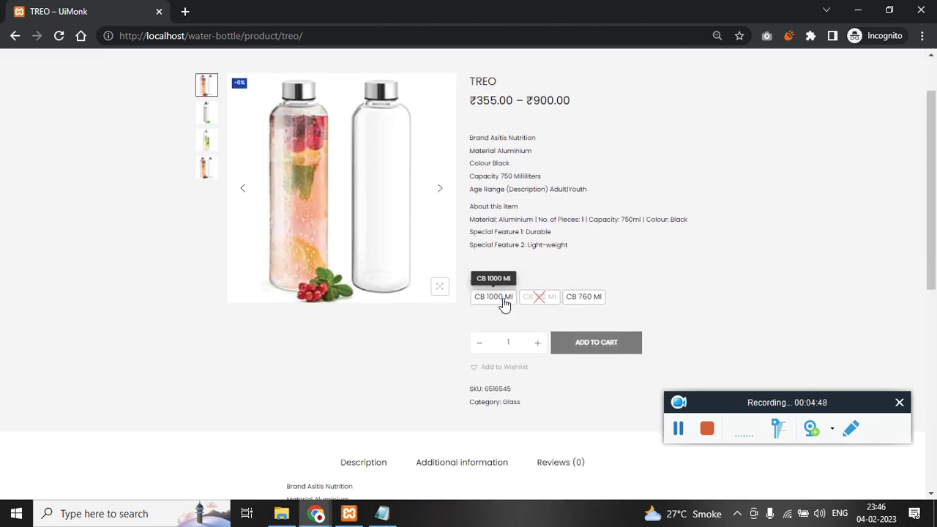
click(505, 306)
scroll(502, 303, down, 2)
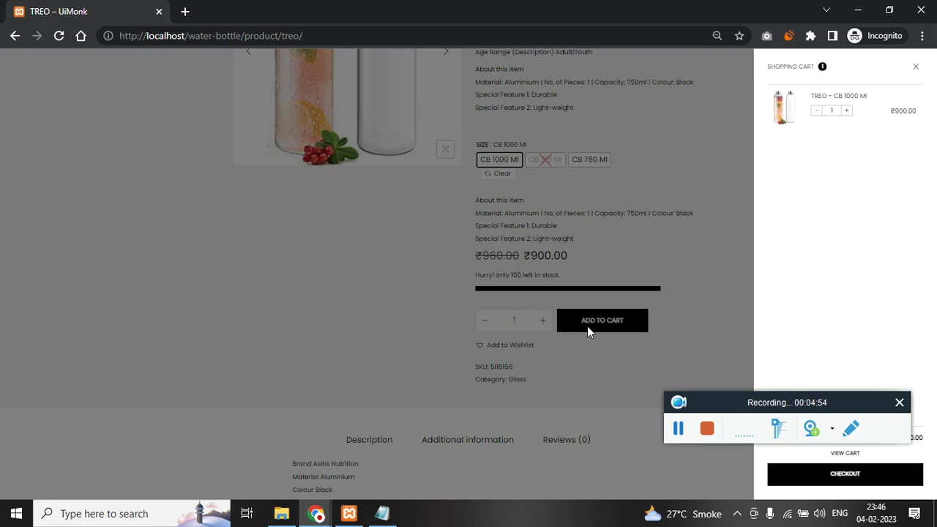
click(841, 481)
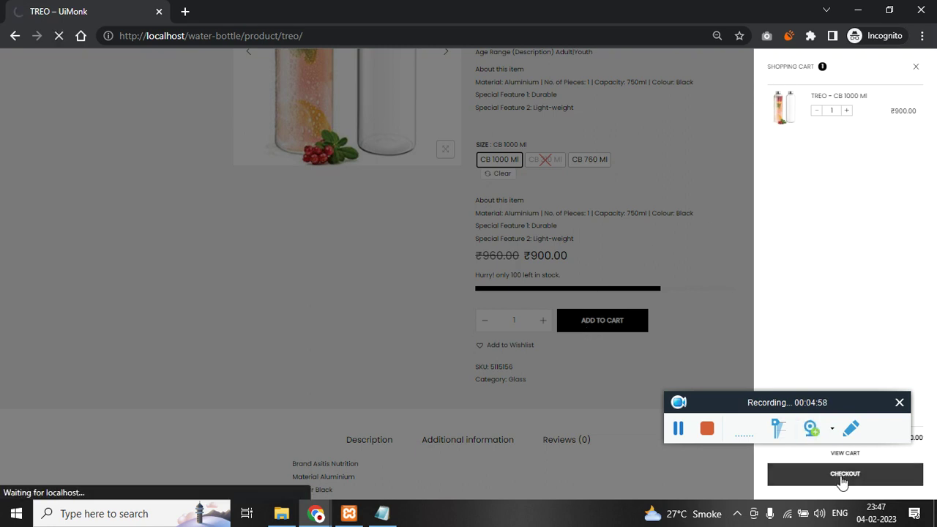
click(381, 513)
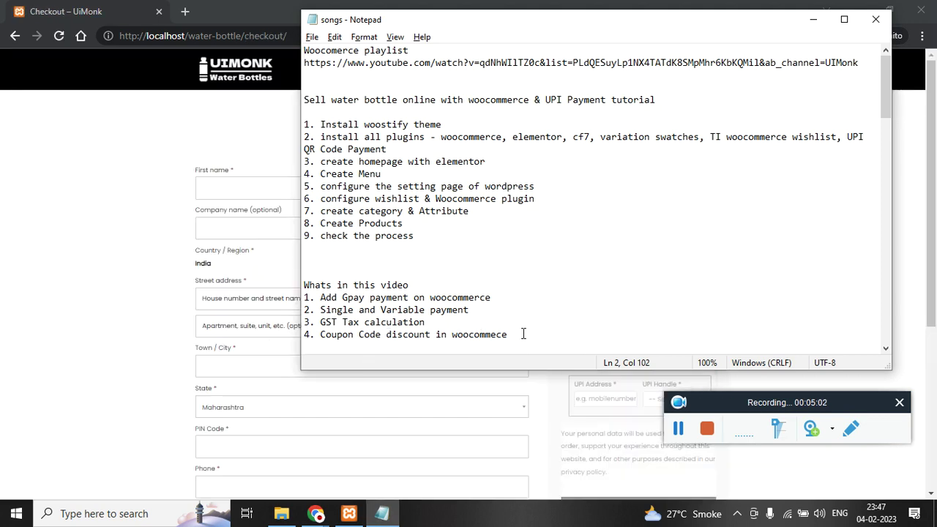
- Highlight the Gpay, Single and Variable payment, GST tax and Coupon Code topics, then return to checkout
drag(523, 334, 300, 290)
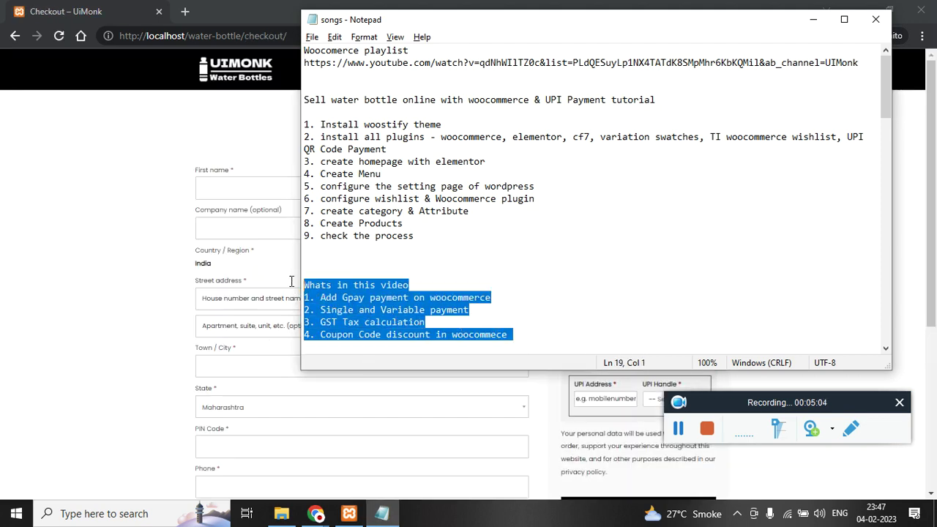
click(421, 309)
drag(316, 300, 513, 293)
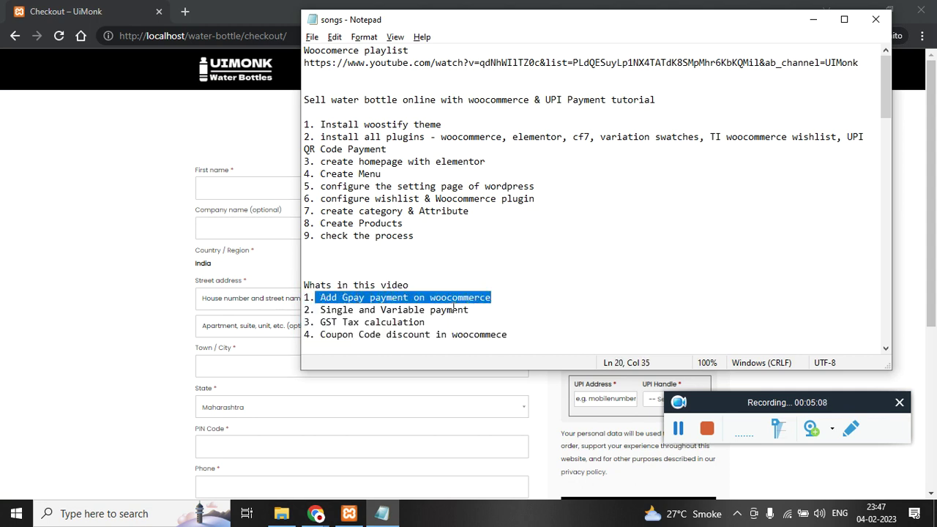
mouse_move(320, 309)
mouse_down()
mouse_move(446, 297)
mouse_move(473, 310)
mouse_move(317, 324)
mouse_up()
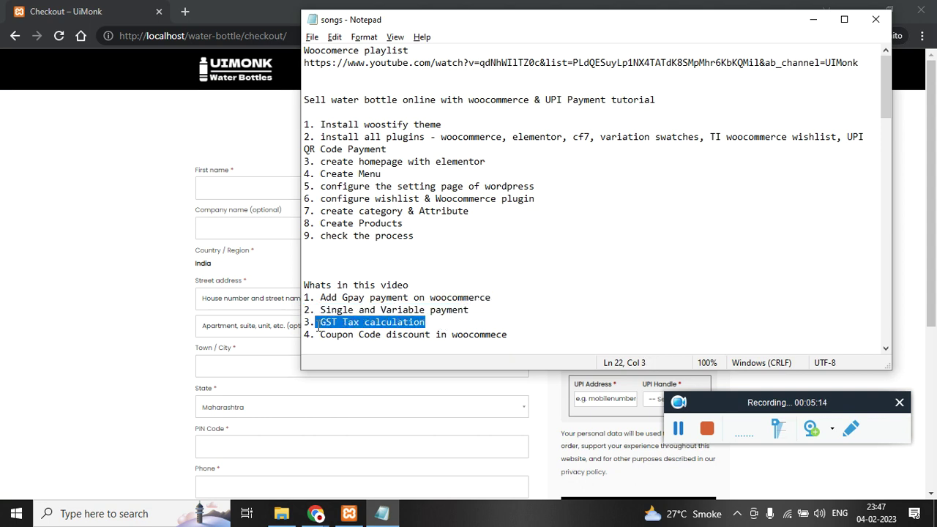
click(327, 344)
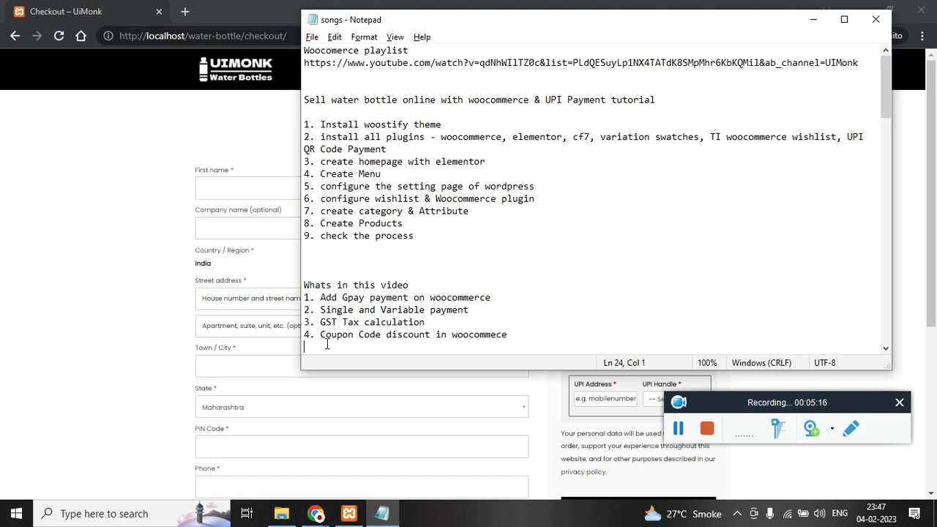
drag(322, 335, 504, 333)
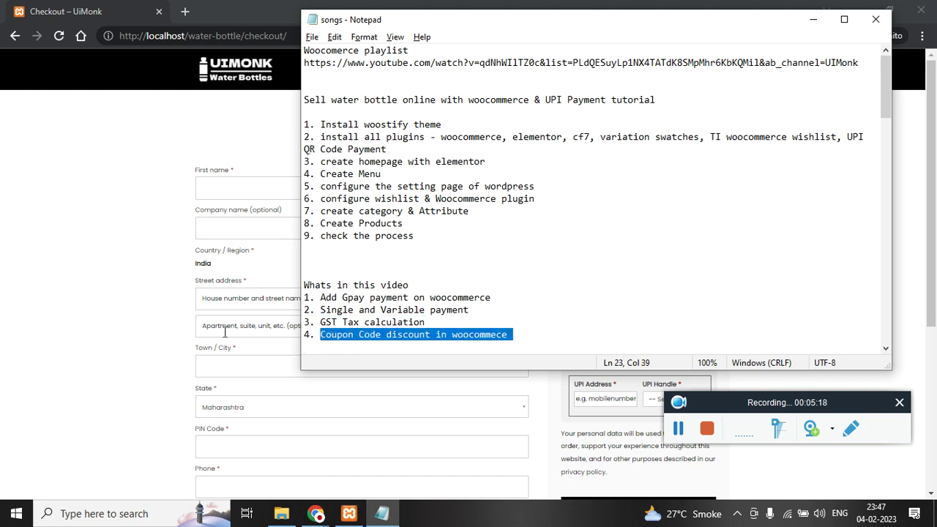
click(117, 329)
mouse_move(315, 521)
click(258, 466)
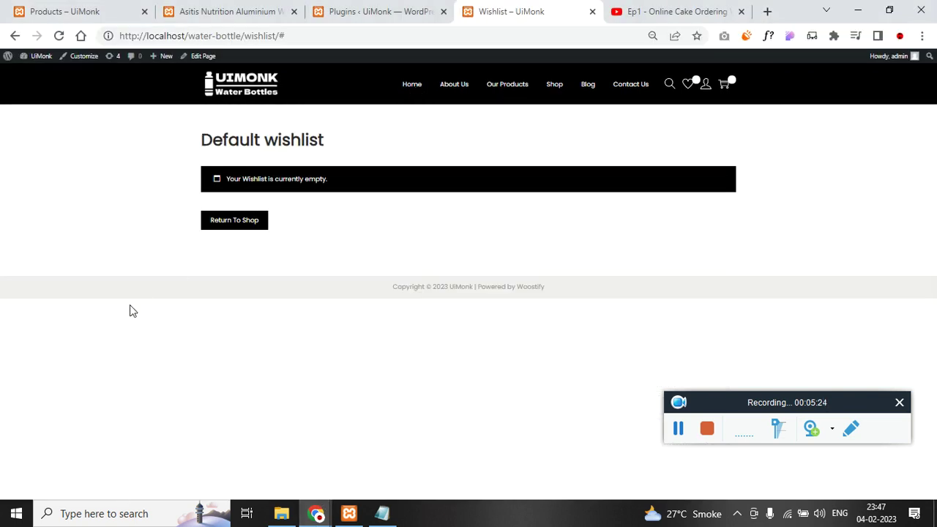
click(249, 79)
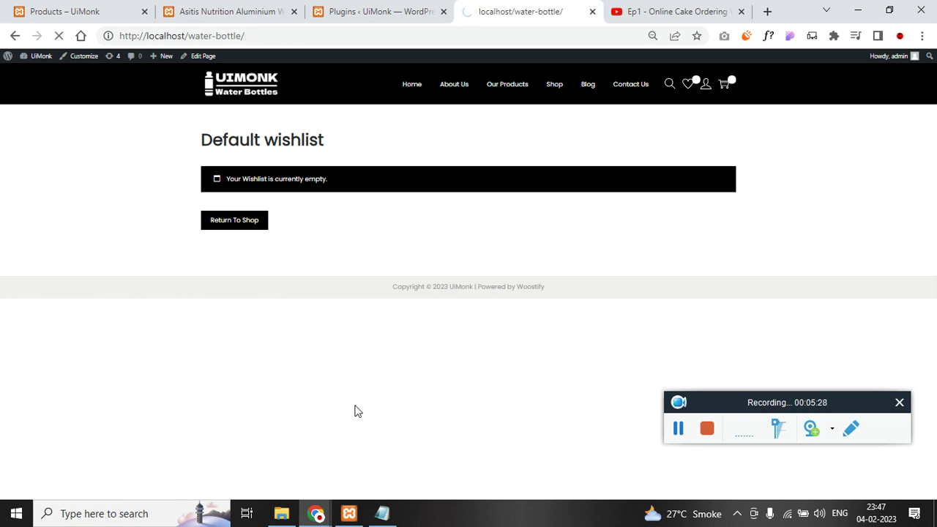
scroll(361, 341, down, 12)
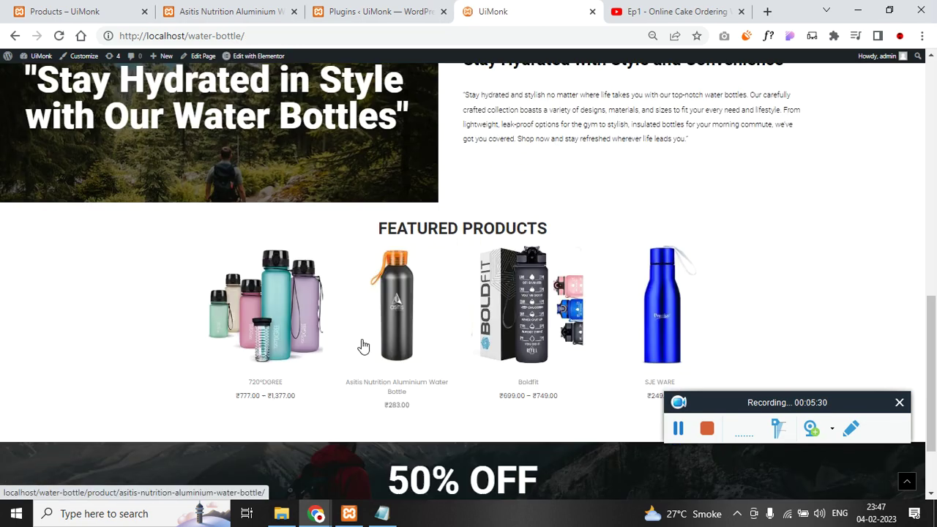
drag(413, 382, 524, 359)
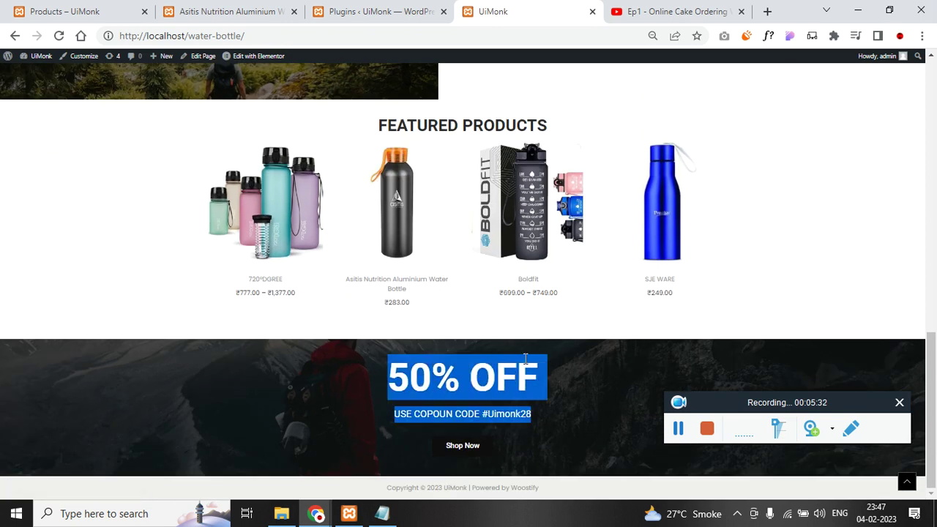
click(316, 513)
click(361, 486)
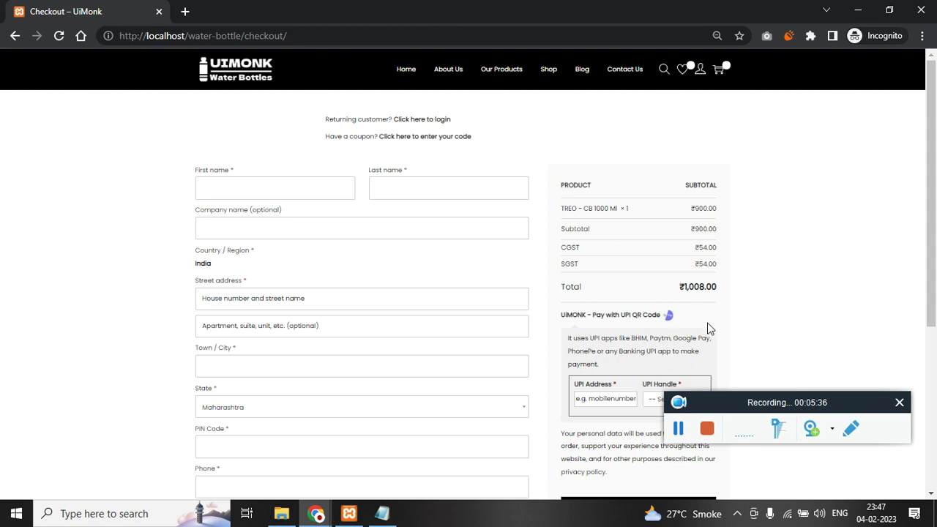
drag(681, 286, 716, 287)
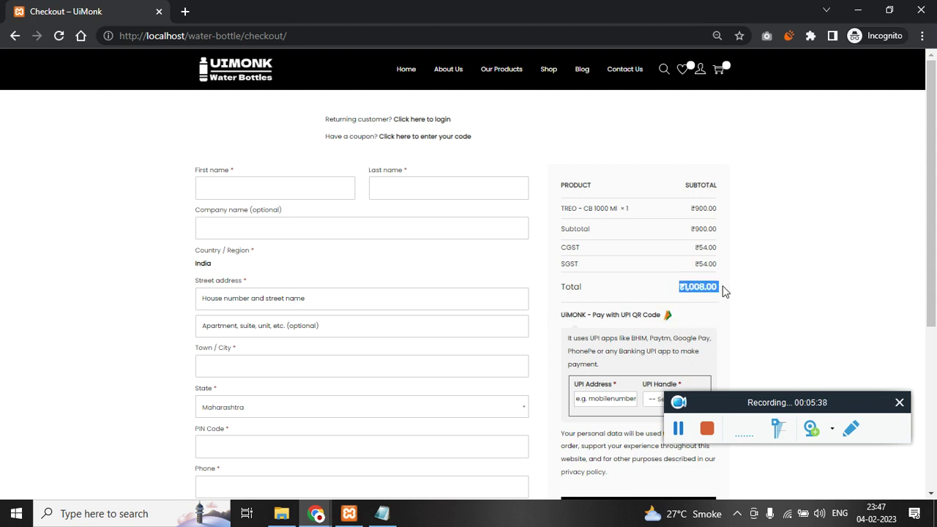
drag(695, 248, 736, 266)
click(736, 266)
double_click(696, 228)
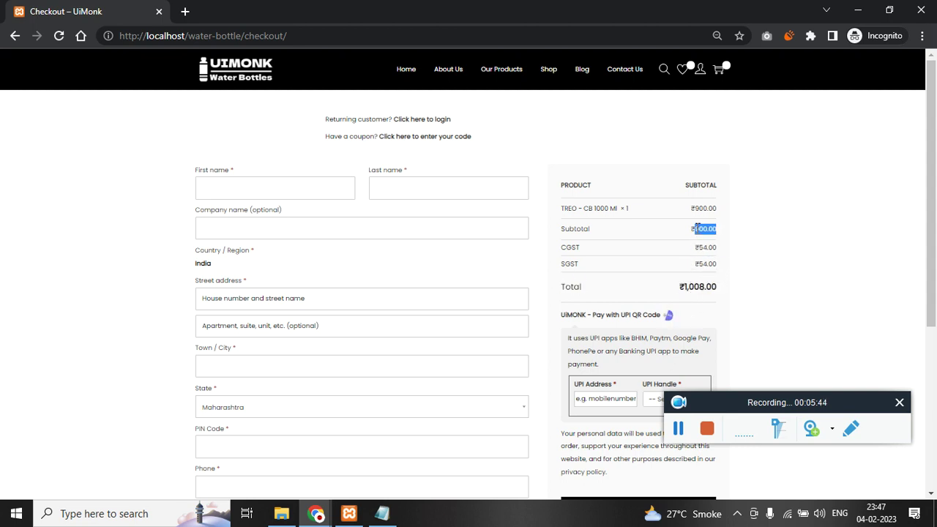
drag(720, 287, 572, 249)
click(804, 255)
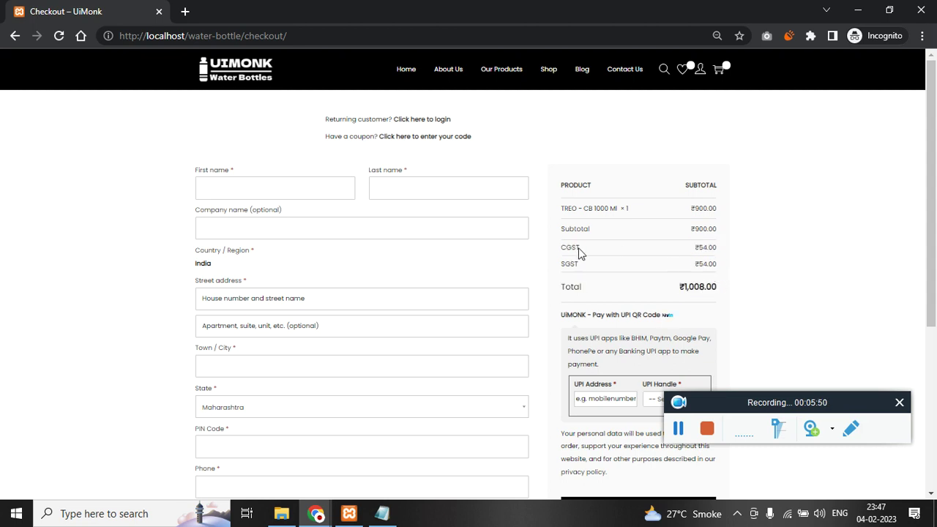
drag(565, 247, 686, 290)
click(748, 236)
double_click(700, 287)
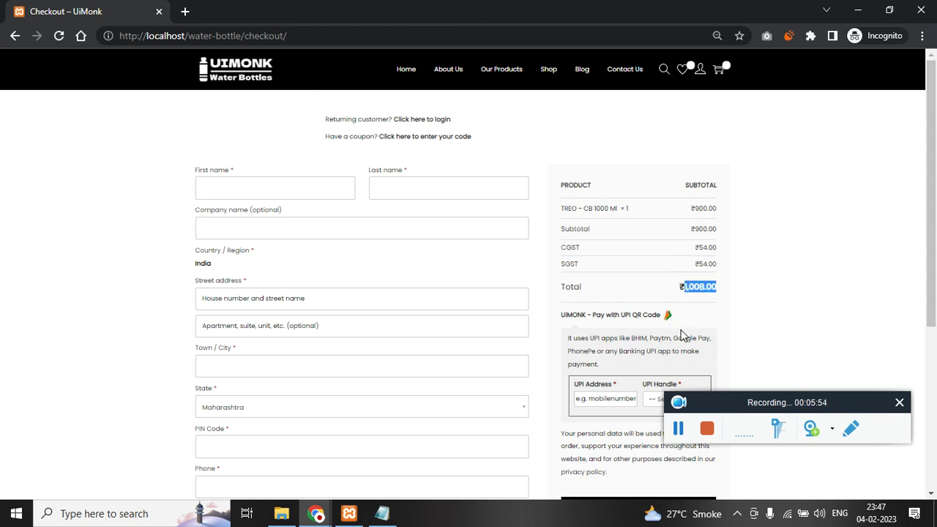
scroll(681, 335, down, 1)
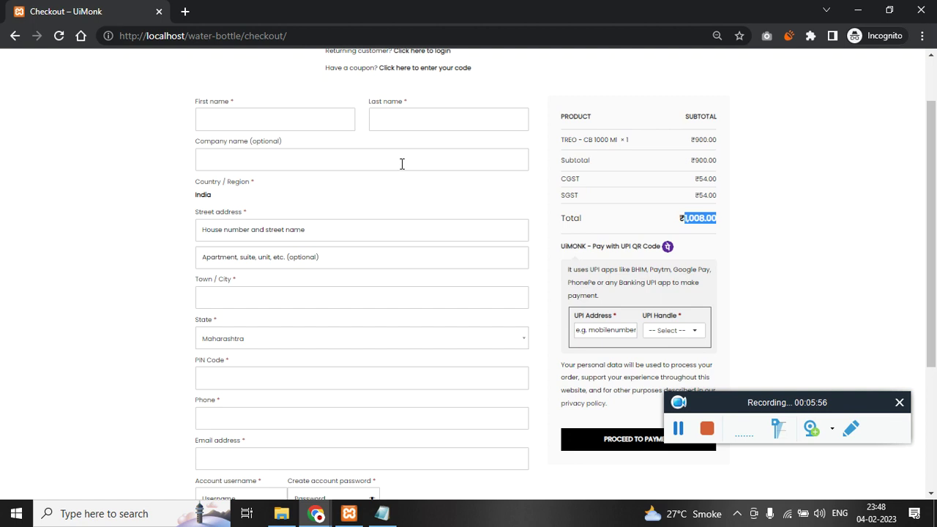
scroll(267, 155, up, 1)
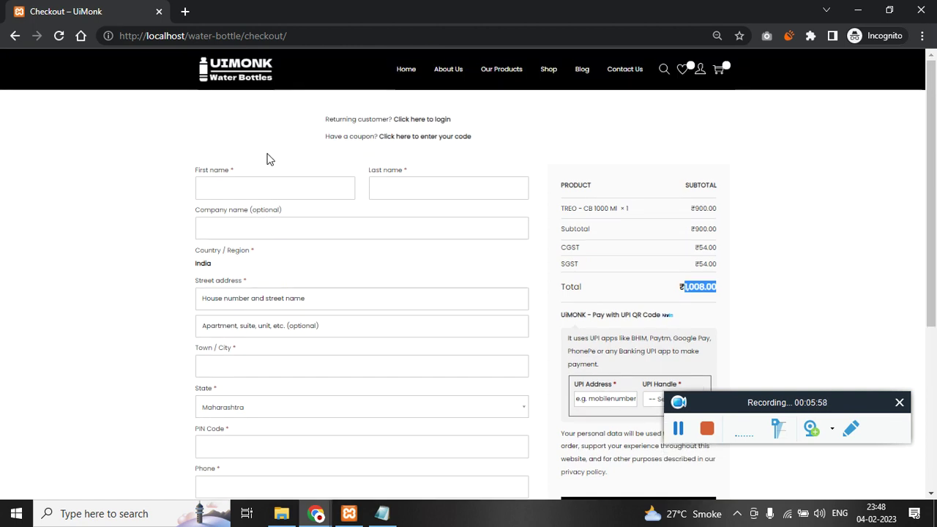
scroll(320, 220, down, 1)
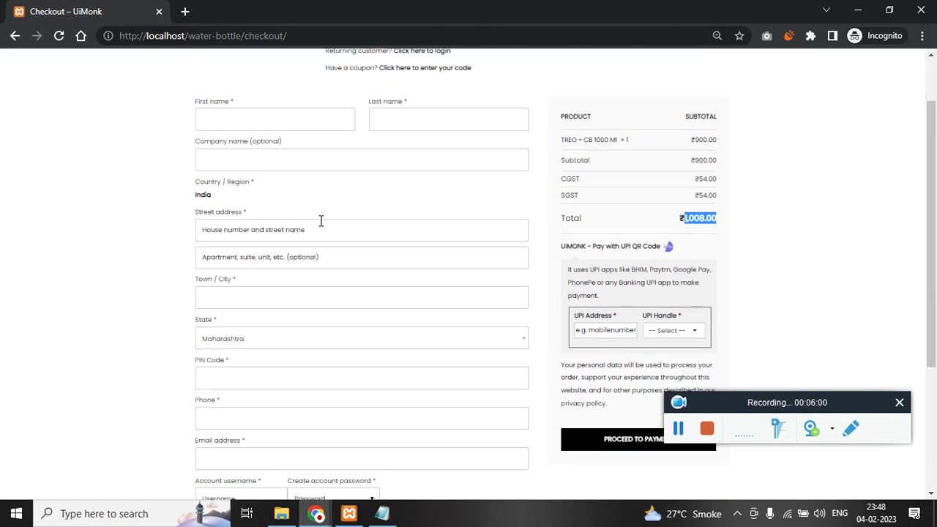
scroll(326, 230, up, 1)
scroll(323, 249, down, 4)
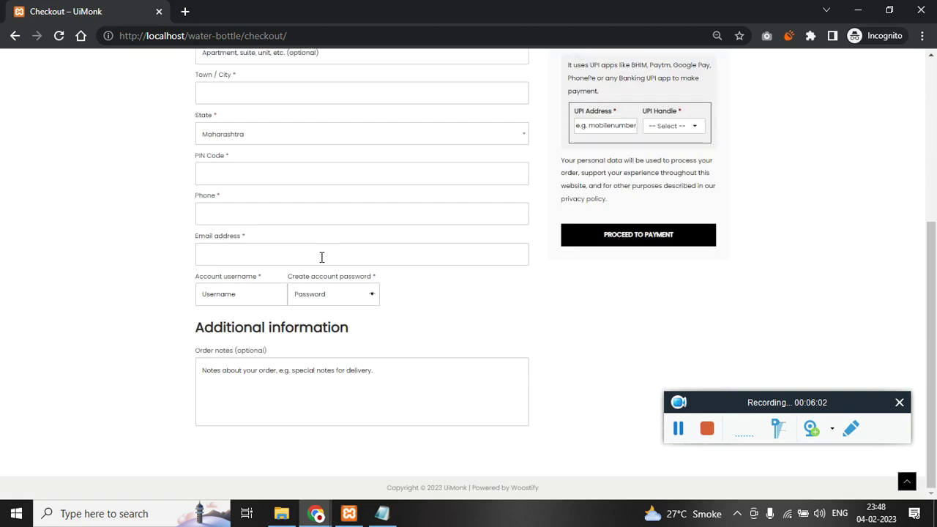
drag(218, 289, 395, 286)
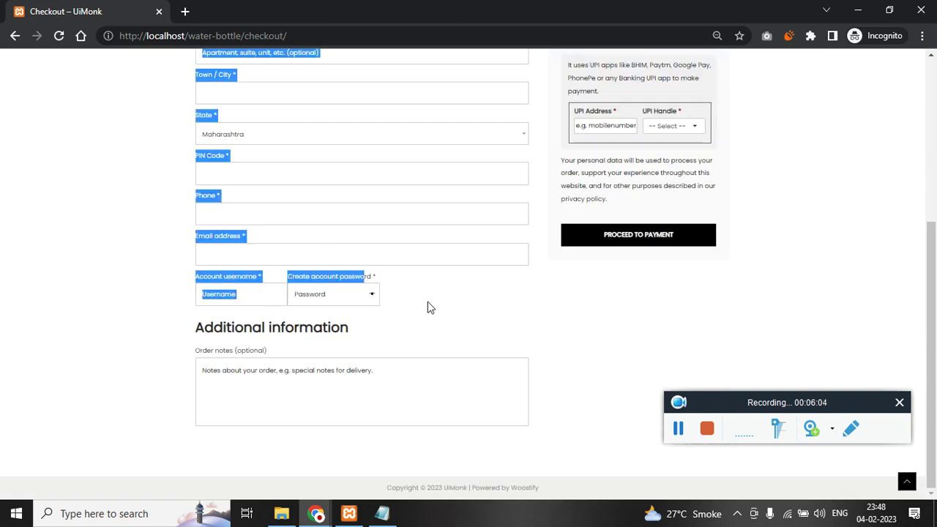
click(440, 322)
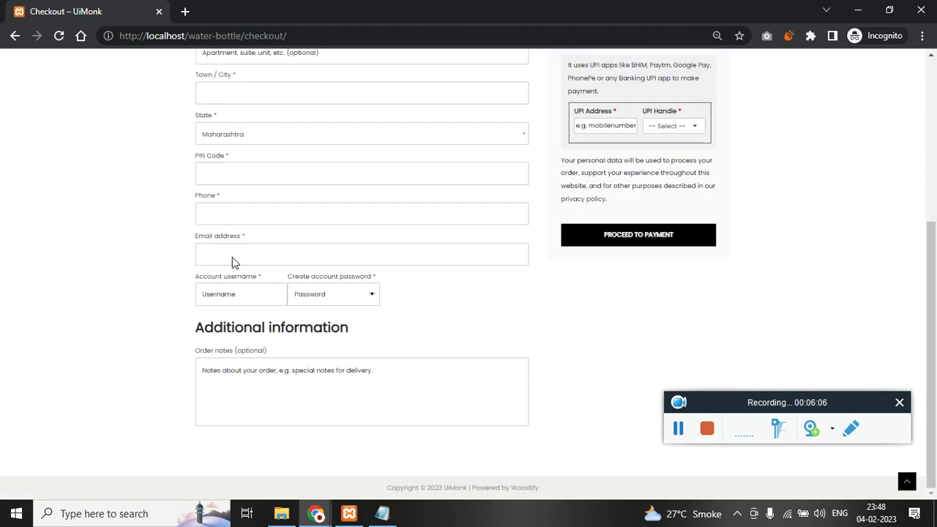
scroll(249, 285, up, 4)
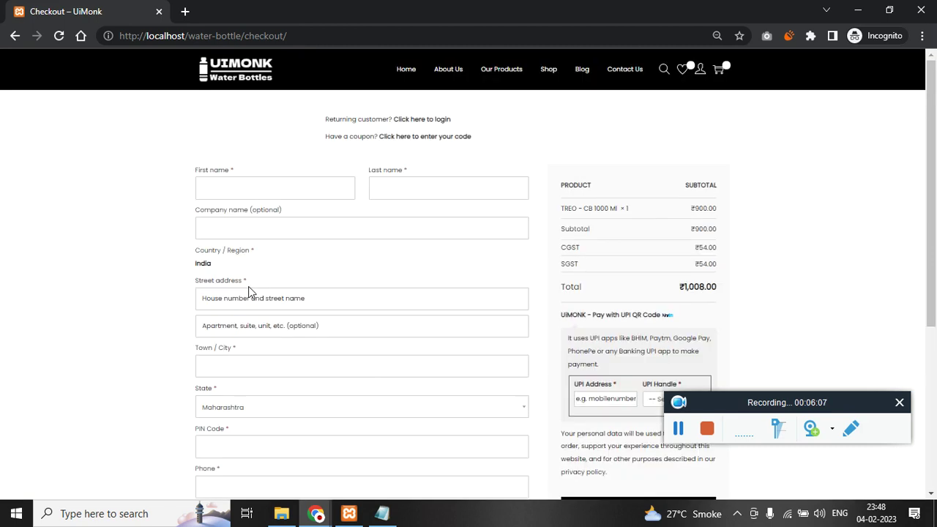
click(272, 180)
- Fill first name, last name, company 'hello', street, town and apartment from saved autofill suggestions
click(286, 218)
click(432, 192)
click(454, 221)
click(354, 229)
click(282, 262)
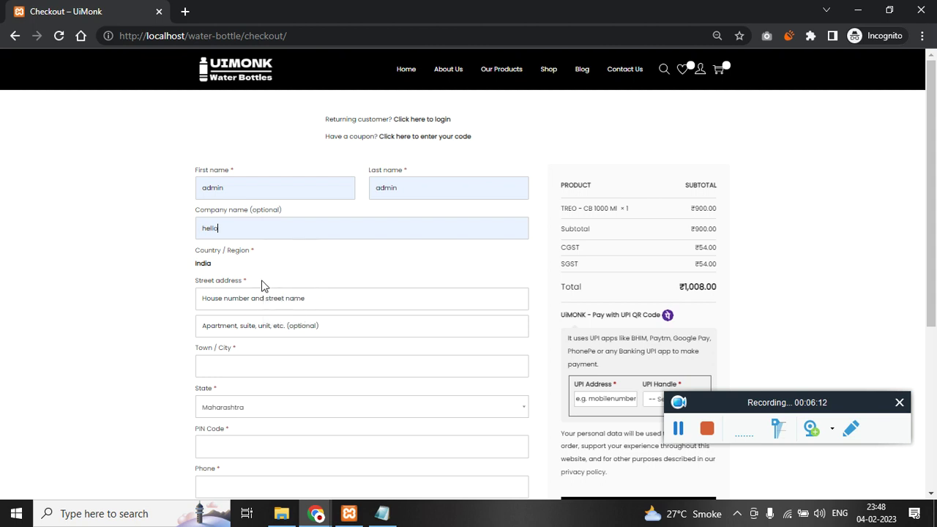
click(259, 299)
click(265, 328)
click(267, 363)
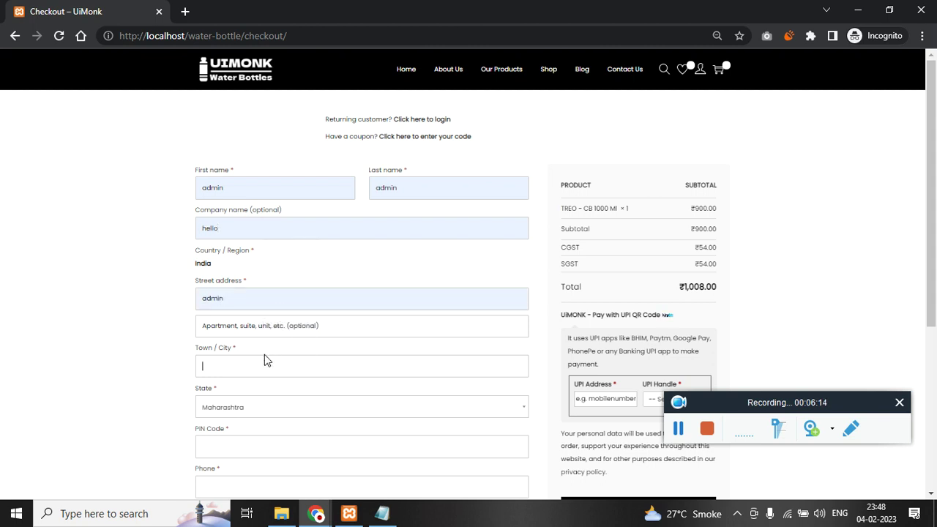
click(303, 360)
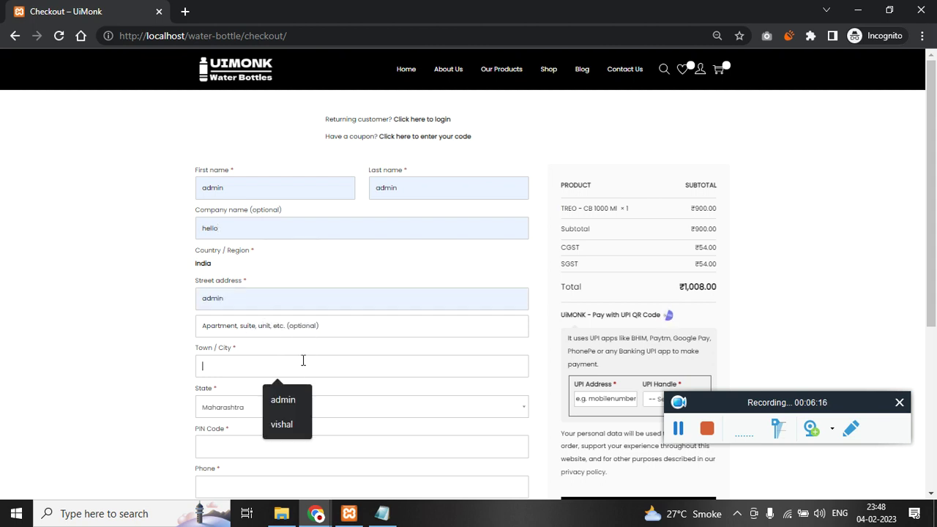
click(284, 397)
click(310, 328)
click(296, 359)
- Keep Maharashtra as the state, autofill the PIN code and phone, and enter the e-mail address
click(281, 408)
click(282, 408)
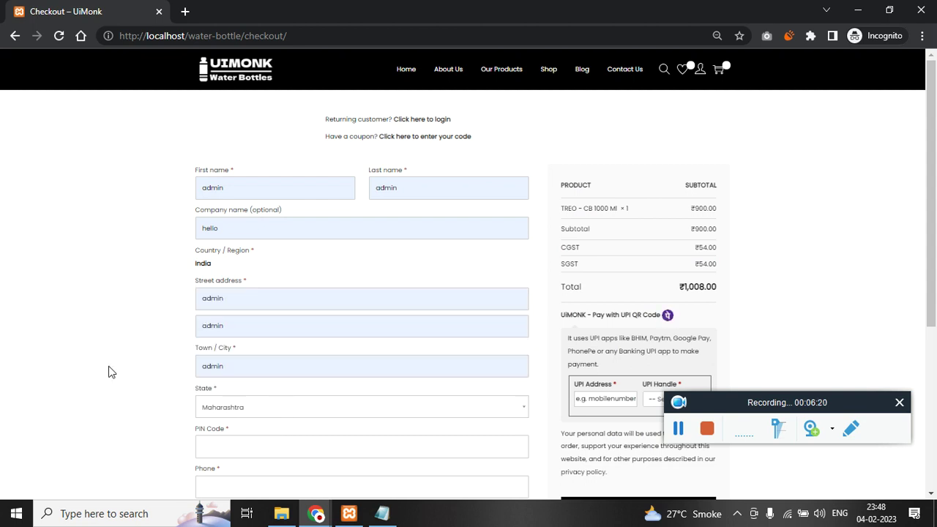
scroll(109, 371, down, 2)
click(237, 304)
click(279, 339)
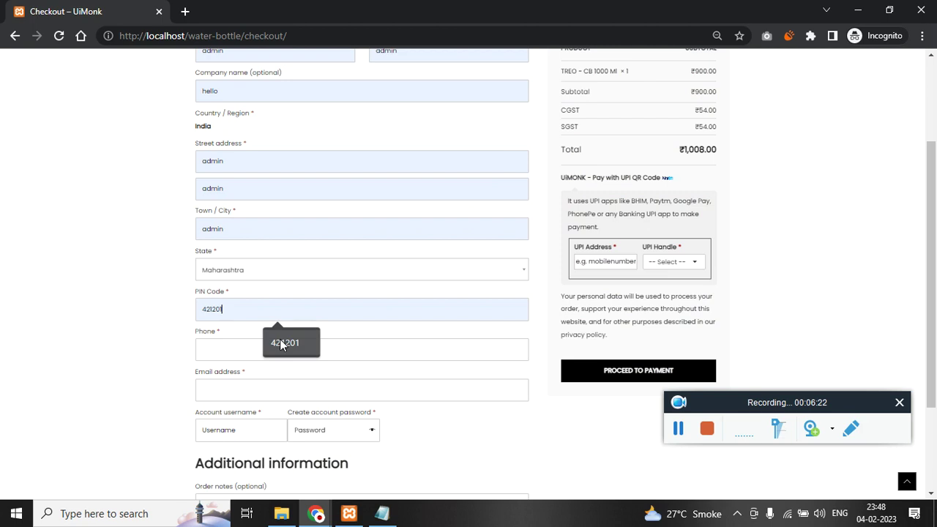
click(258, 353)
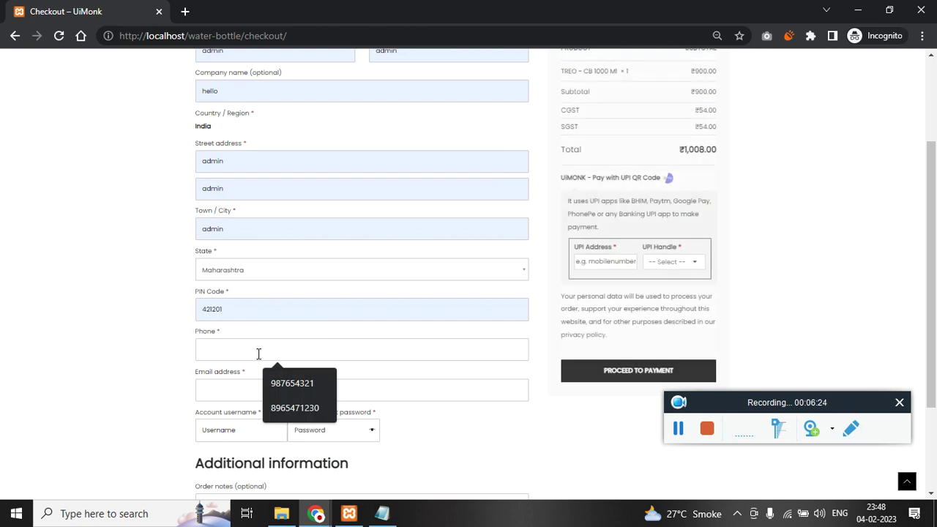
click(271, 383)
click(247, 385)
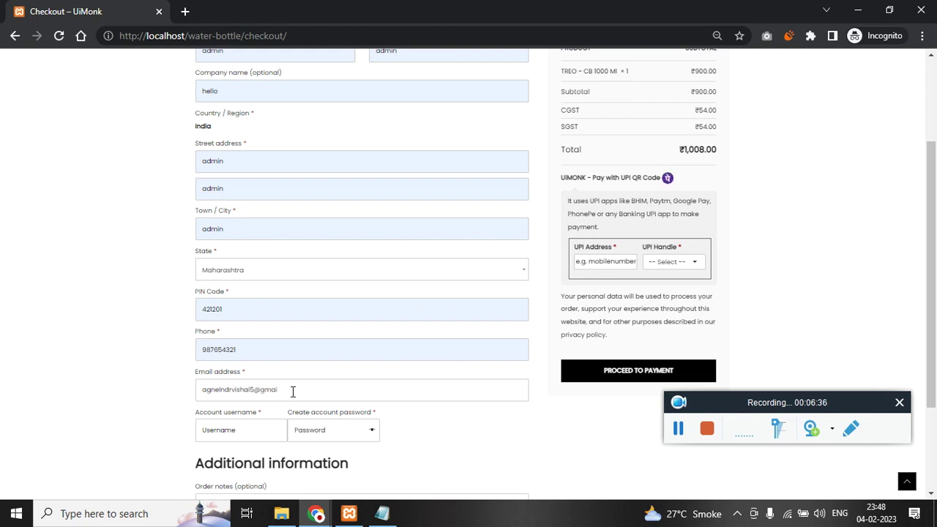
text(.com)
- Set the account username to admin, enter an account password and show it as plain text
scroll(286, 359, down, 1)
click(260, 363)
text(admin)
key(ctrl+a)
key(Tab)
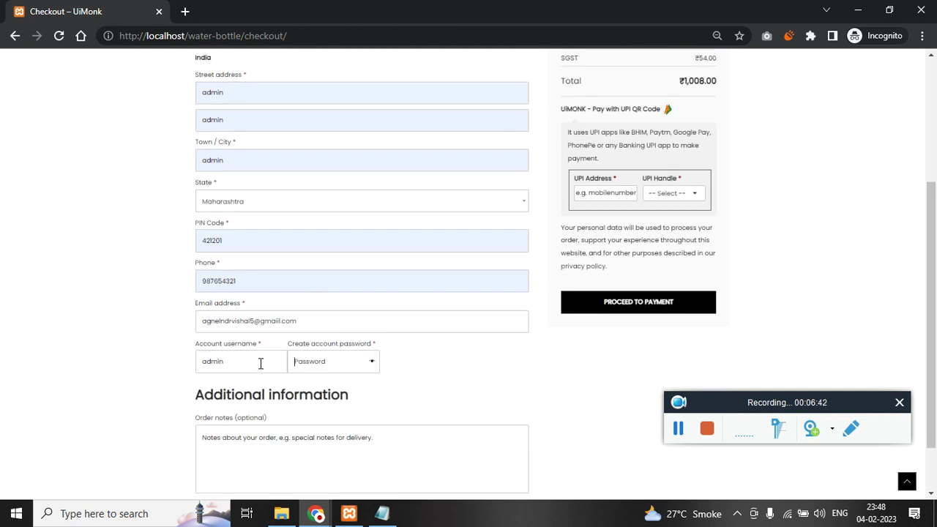
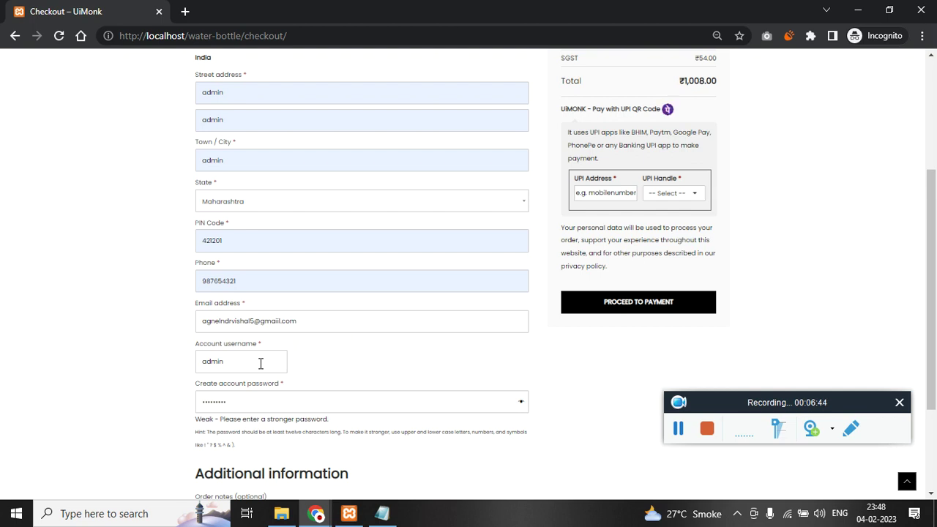
click(520, 402)
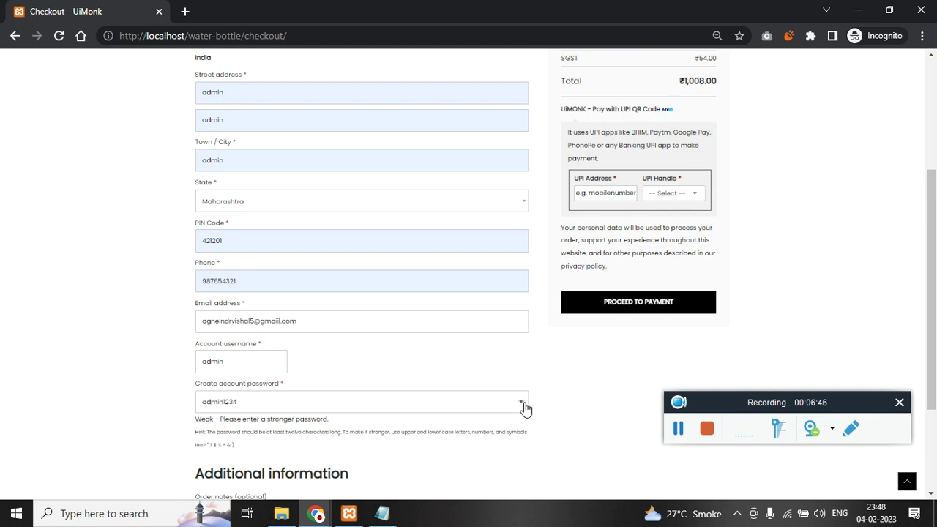
scroll(175, 423, down, 1)
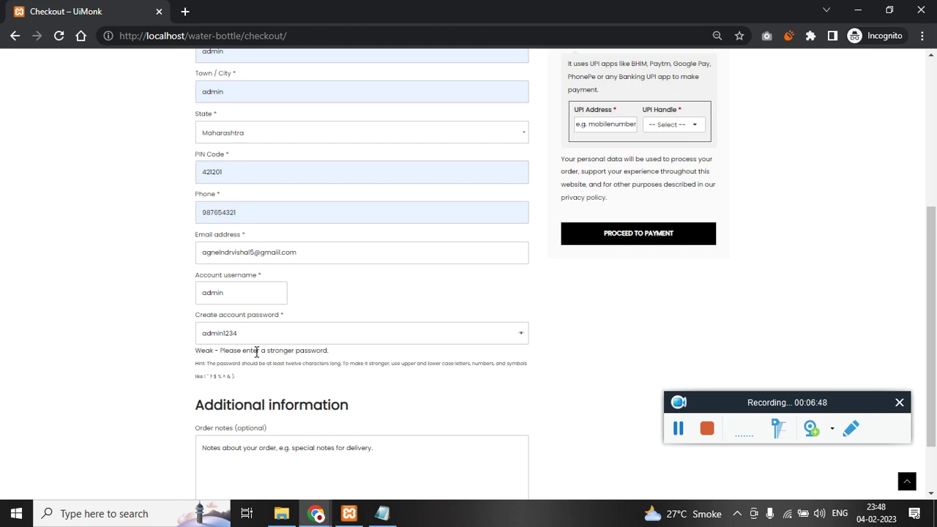
key(ctrl+0)
scroll(242, 356, down, 5)
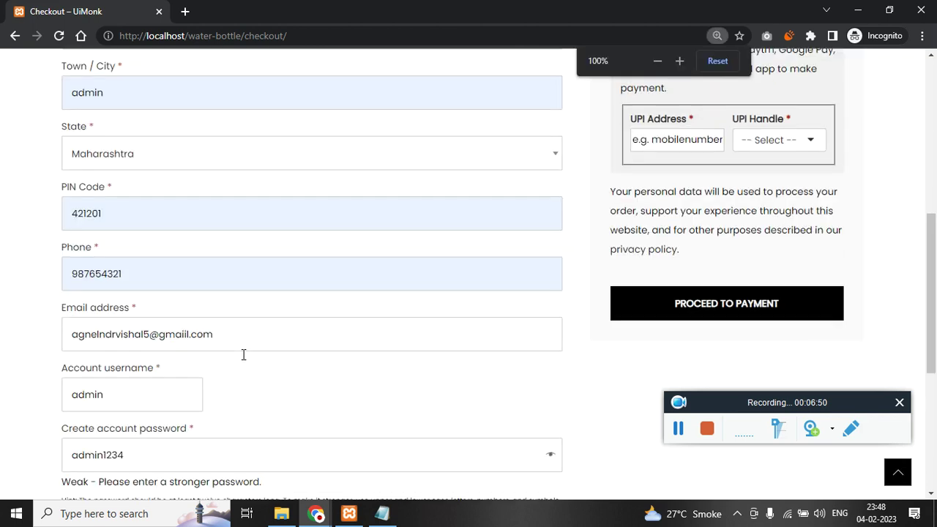
scroll(128, 202, up, 1)
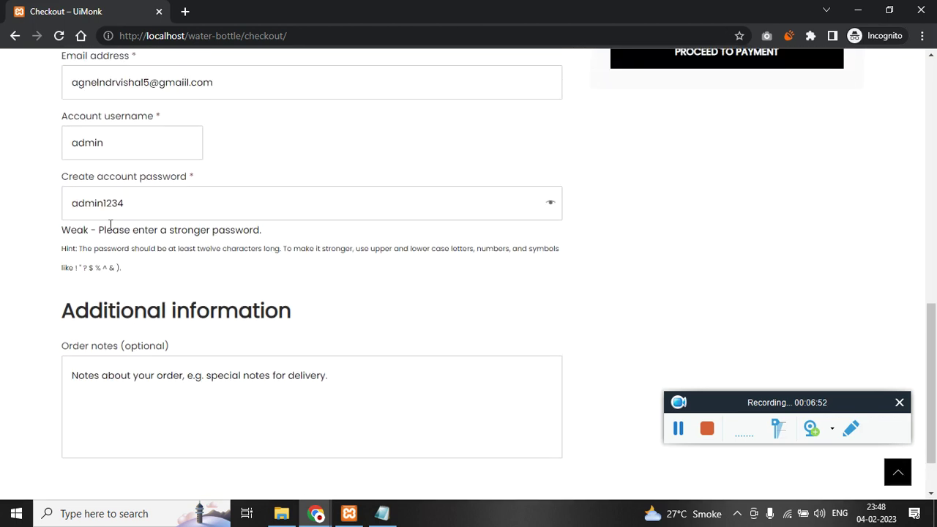
scroll(132, 223, up, 1)
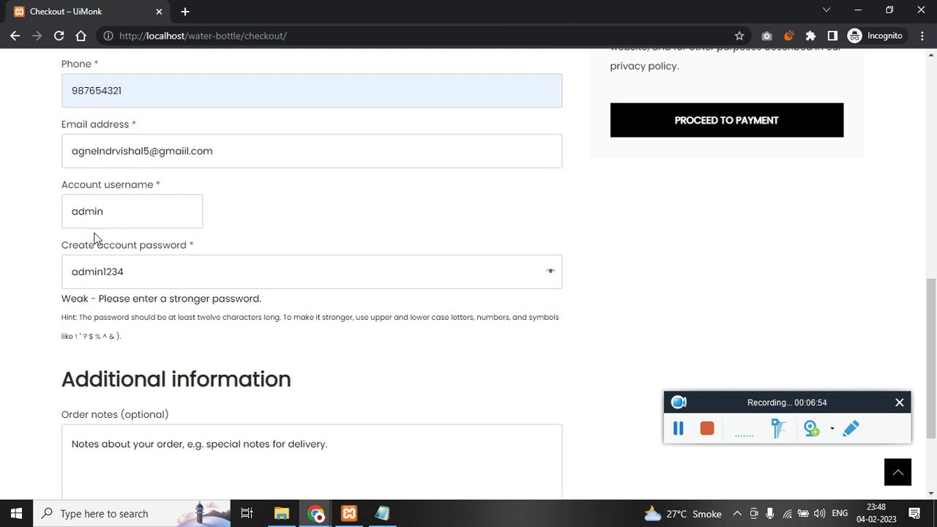
scroll(94, 278, down, 2)
scroll(86, 236, up, 6)
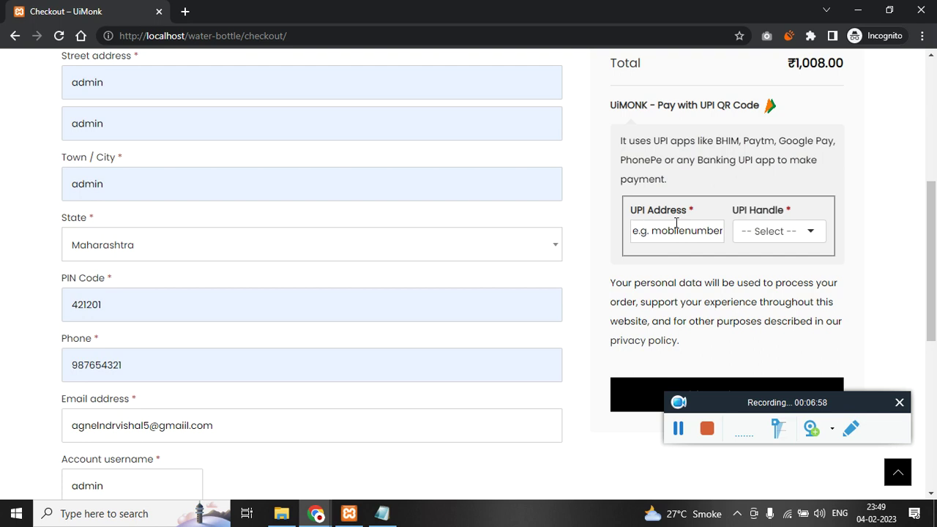
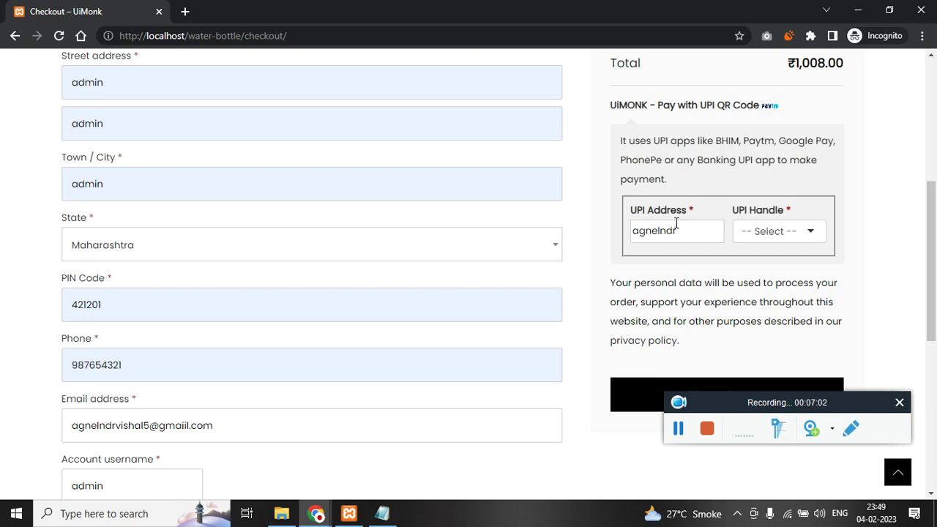
key(Tab)
scroll(796, 306, down, 2)
text(ax)
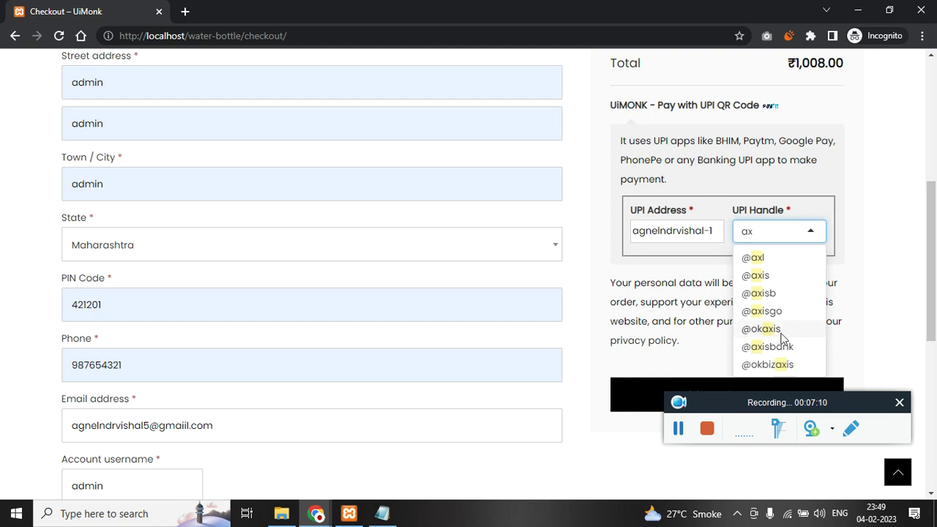
click(781, 333)
scroll(661, 300, up, 1)
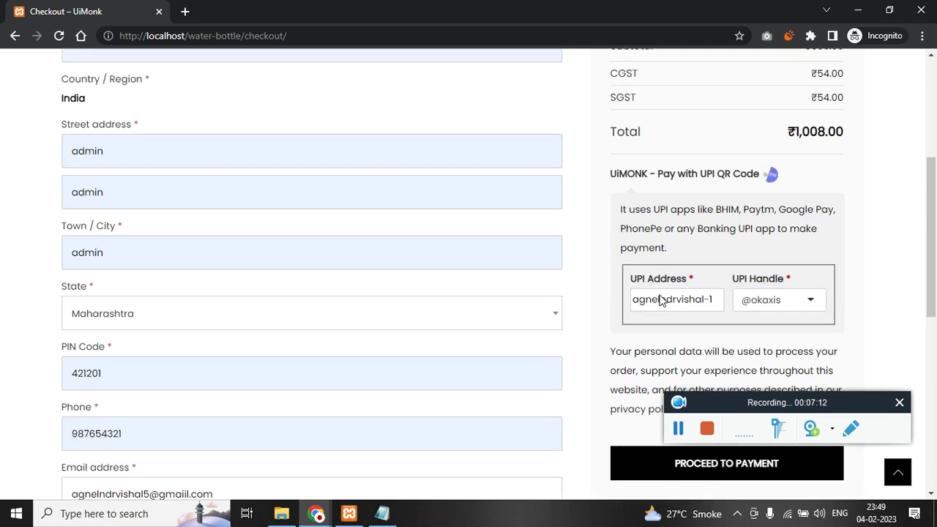
scroll(681, 256, up, 2)
scroll(682, 257, down, 5)
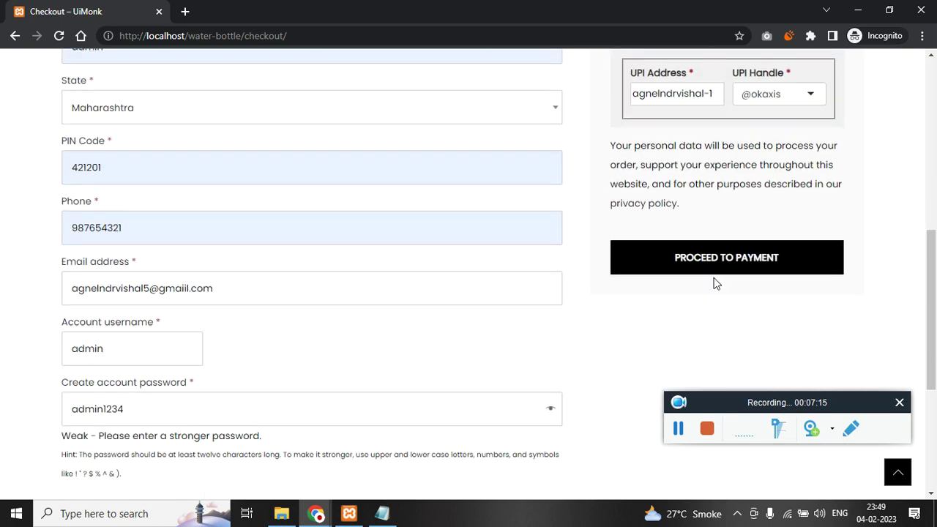
click(734, 262)
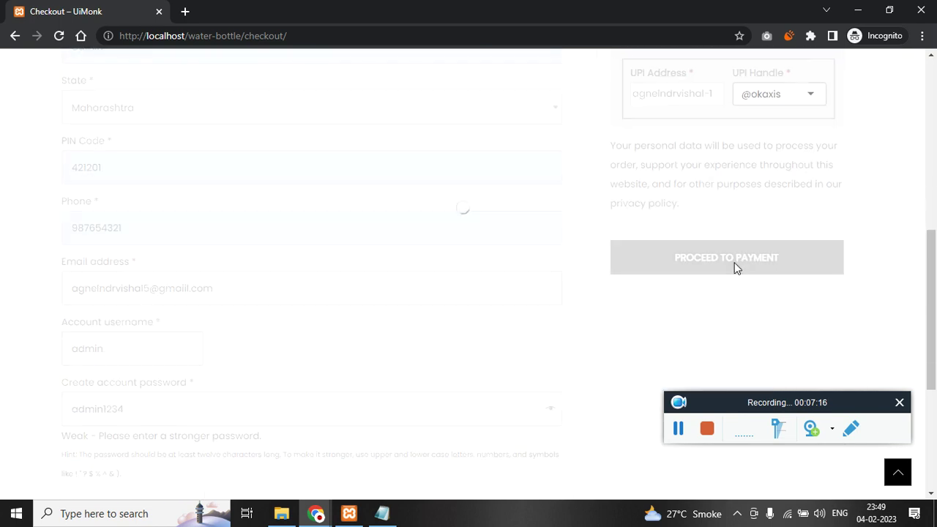
scroll(377, 276, up, 1)
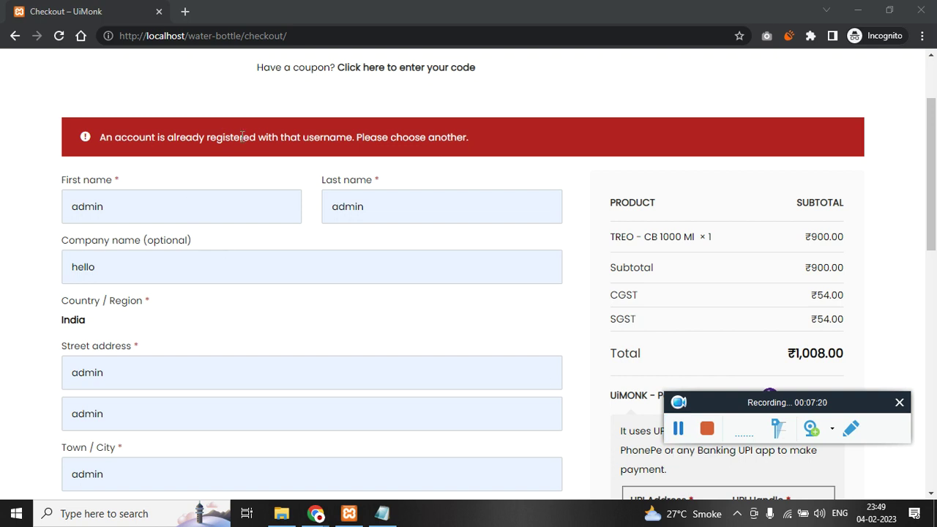
- Change the already-taken account username, resubmit order 121 and close the QR code payment popup
scroll(340, 142, down, 8)
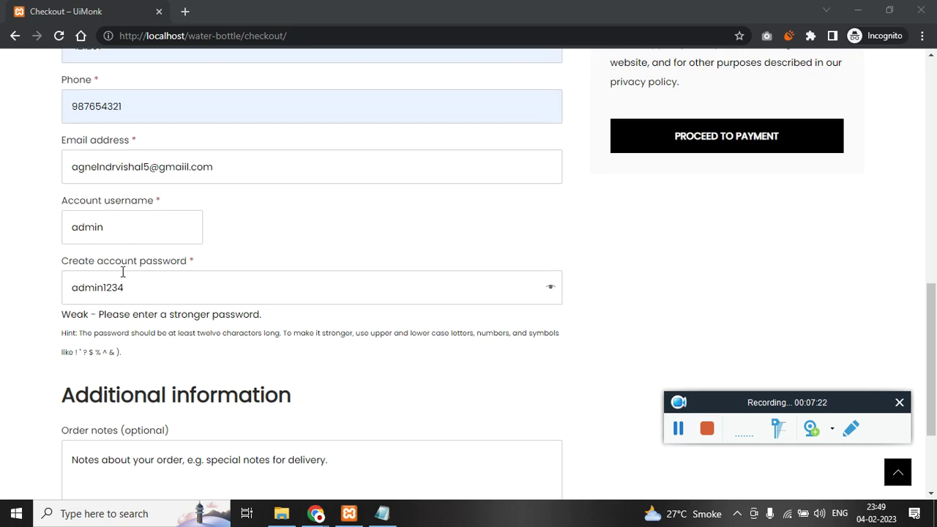
click(124, 228)
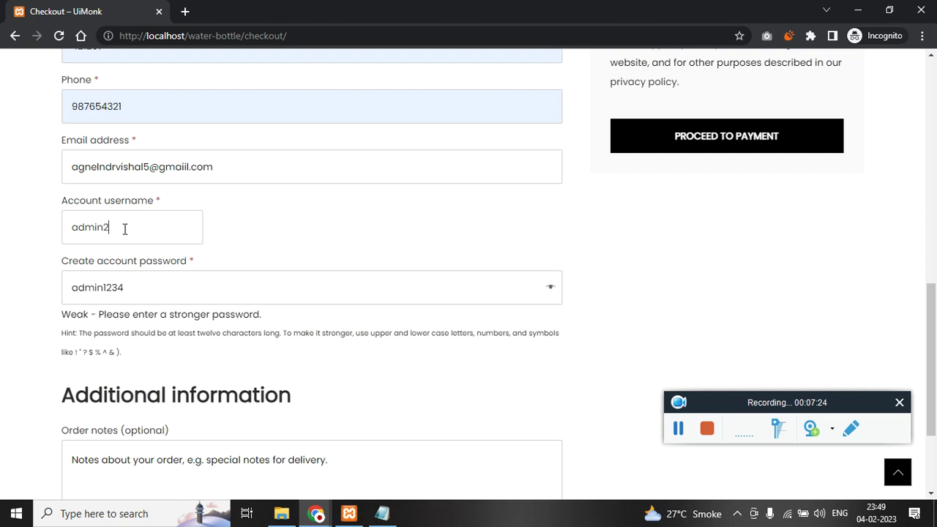
click(678, 428)
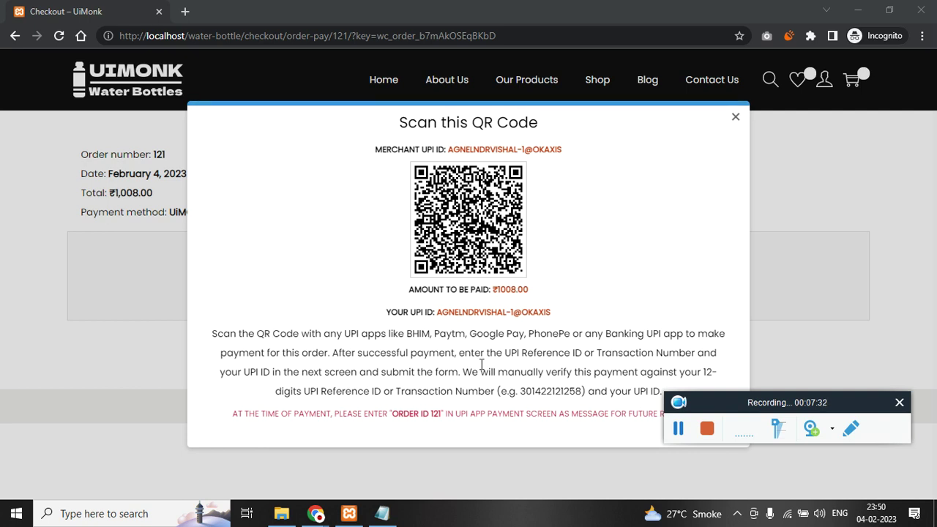
click(737, 123)
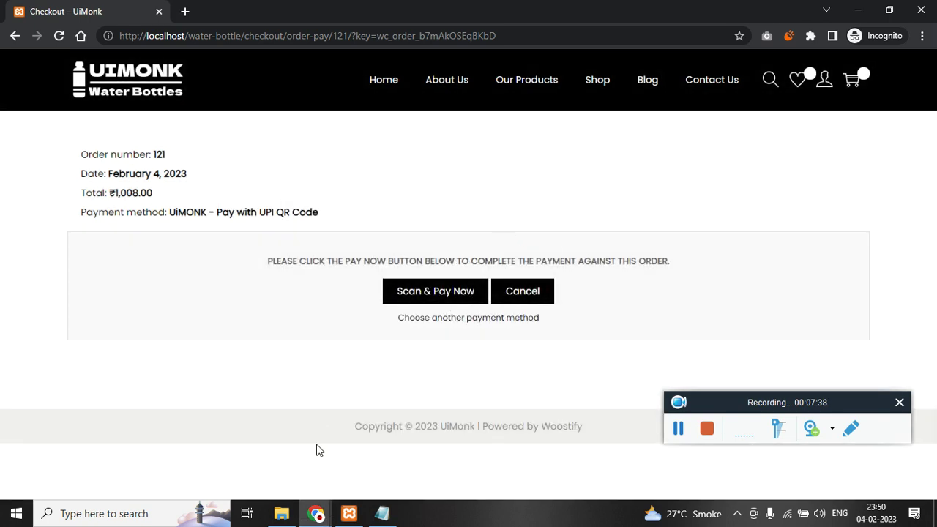
click(316, 512)
click(267, 480)
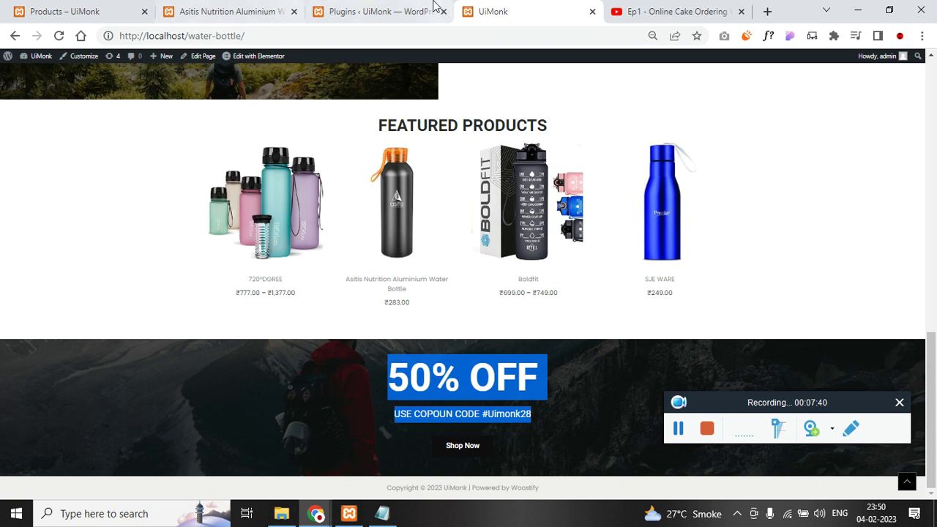
- Open the admin Dashboard in a new tab and find order #121 under WooCommerce > Orders
click(84, 6)
scroll(147, 171, up, 1)
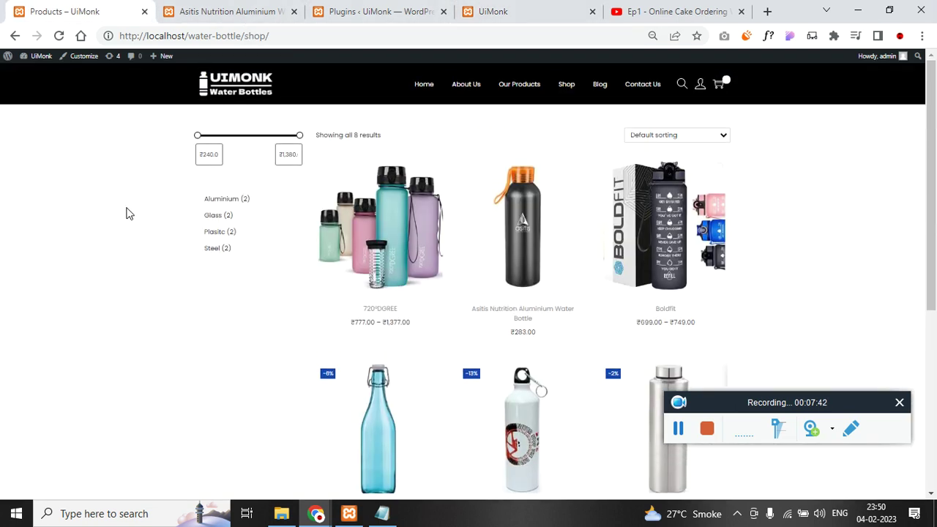
right_click(37, 71)
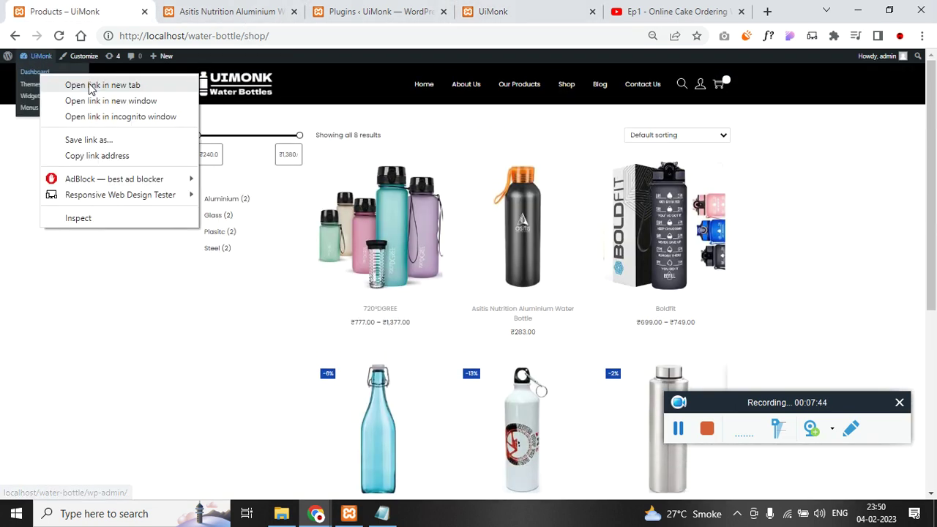
click(92, 86)
click(183, 11)
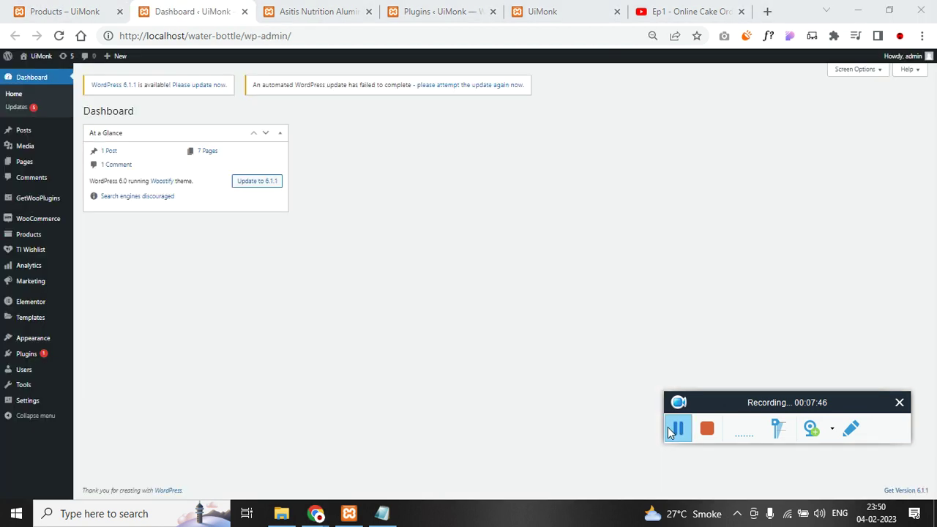
mouse_move(47, 230)
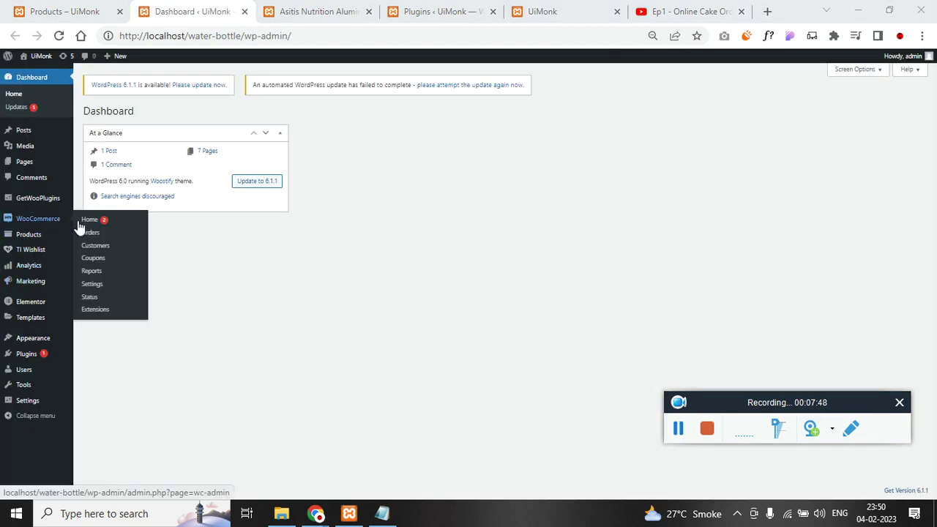
click(114, 237)
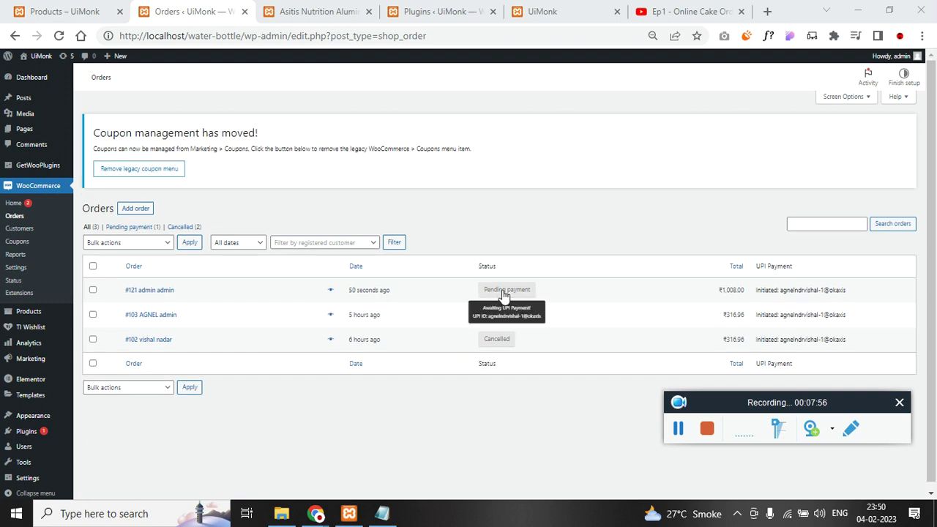
- Return to the incognito payment page for order 121 (₹1,008.00, UPI QR Code)
mouse_move(322, 516)
click(373, 457)
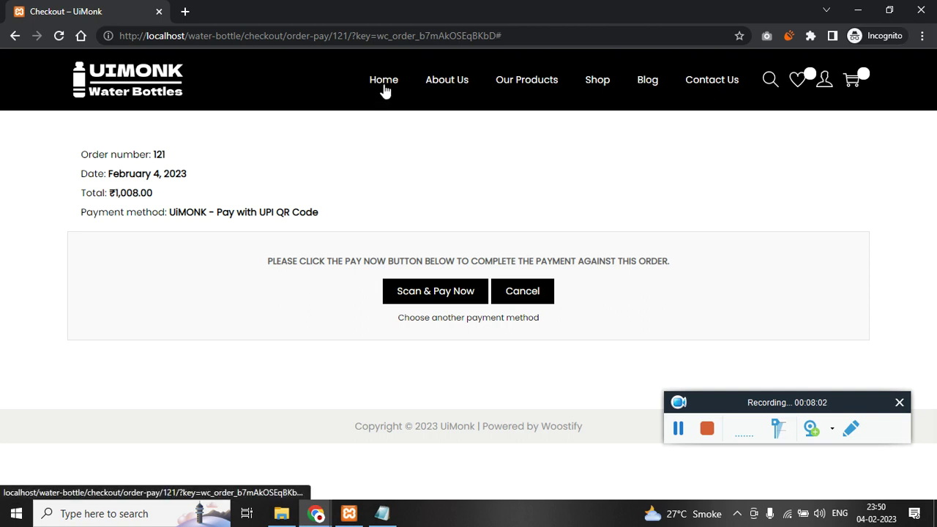
click(152, 70)
- Go back to the store home page and select the coupon code Uimonk28
click(540, 115)
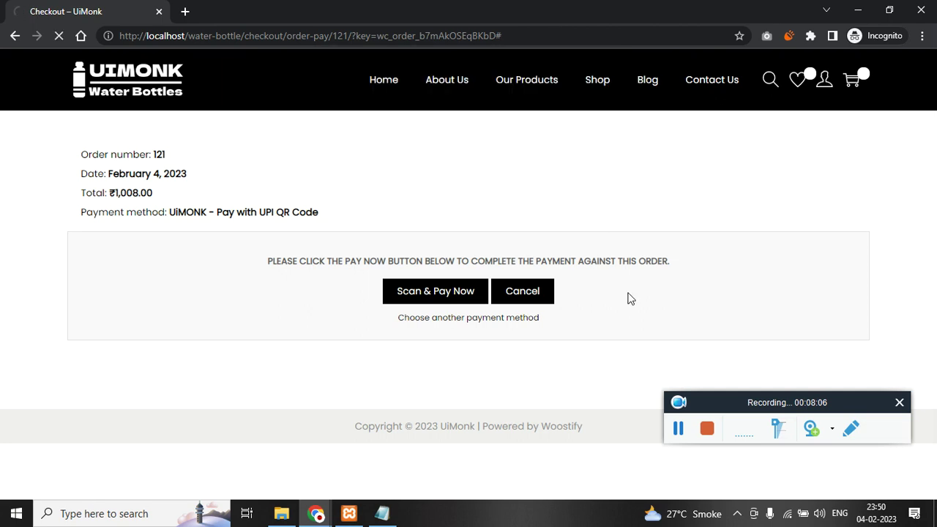
scroll(473, 406, down, 12)
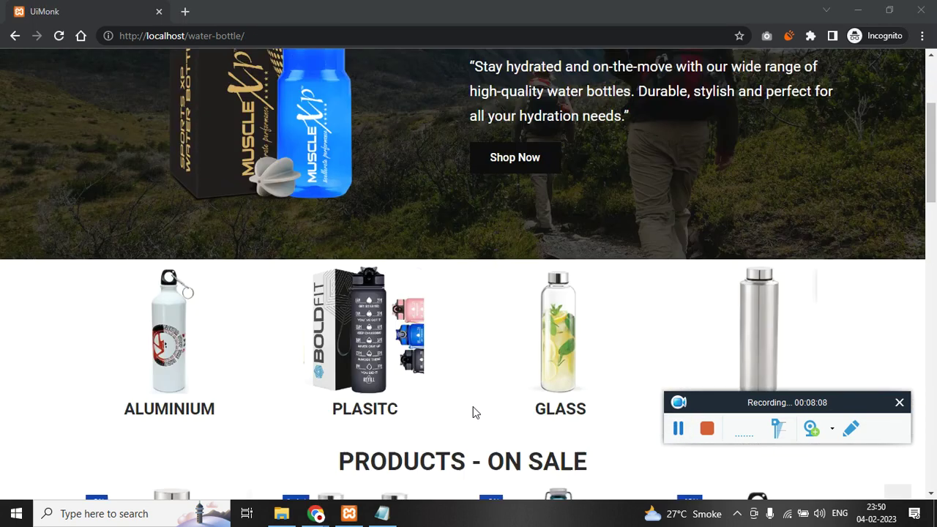
scroll(469, 422, down, 8)
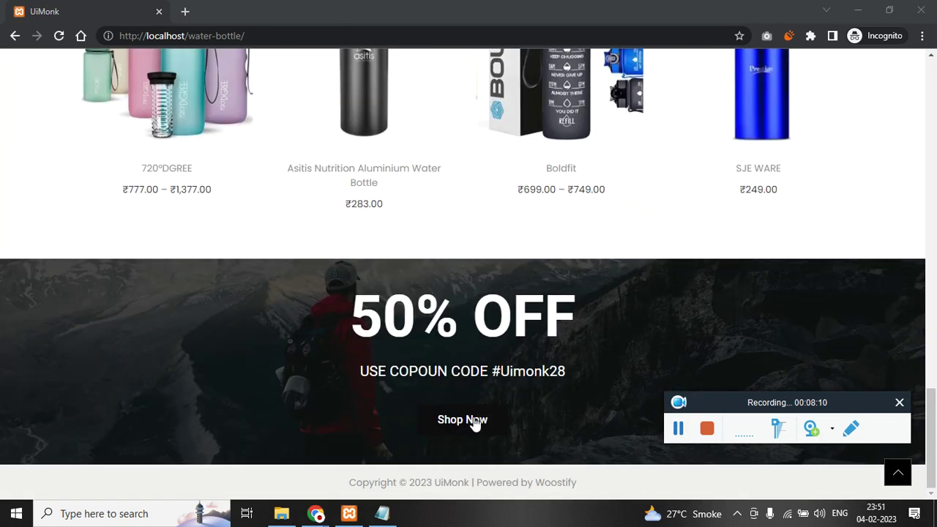
double_click(514, 371)
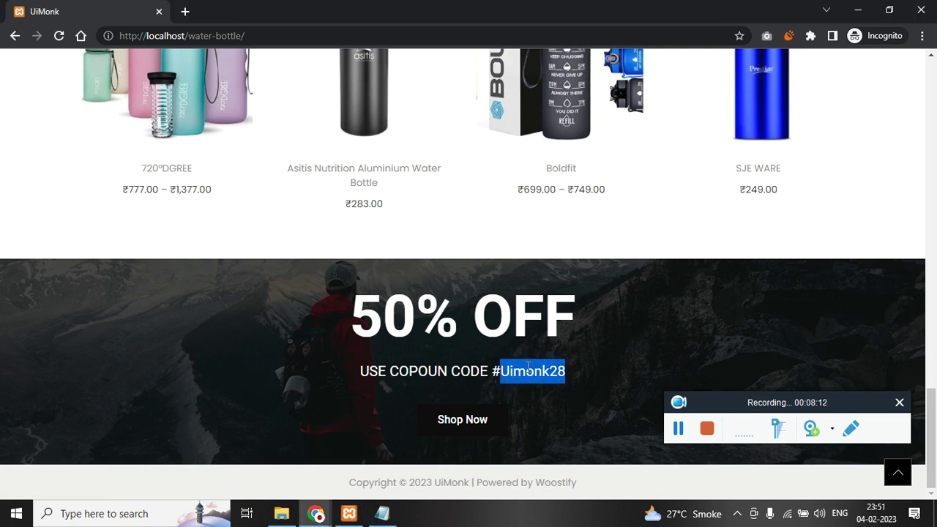
scroll(528, 366, up, 2)
- Add the Boldfit bottle in Black to the cart from its product page
click(585, 247)
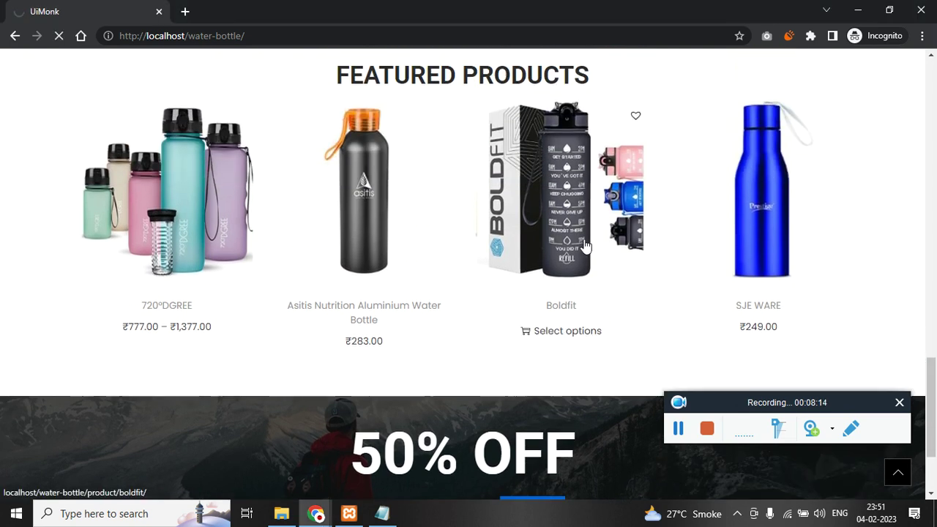
scroll(594, 414, down, 3)
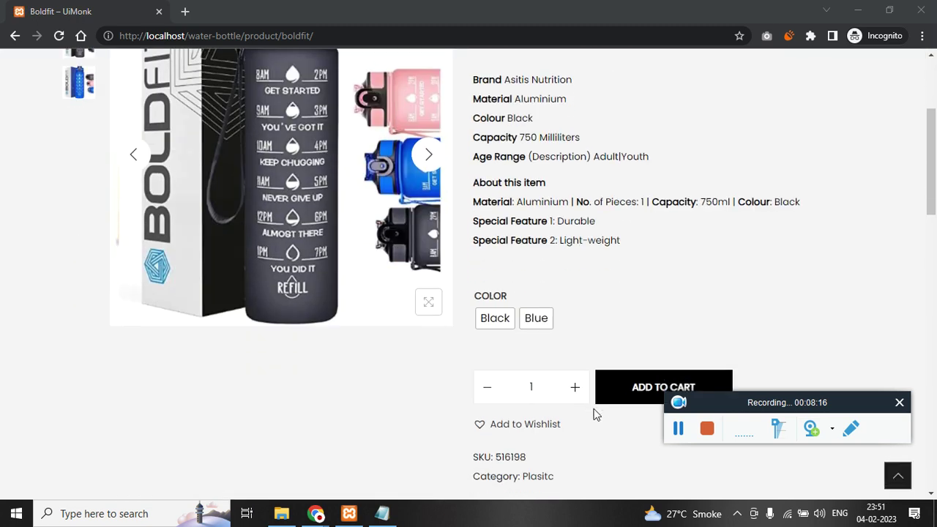
click(639, 393)
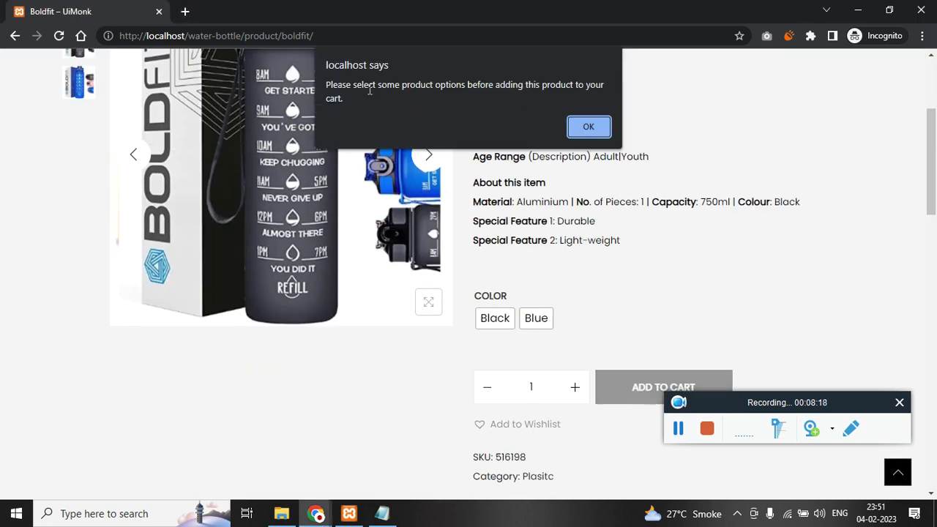
click(589, 126)
click(497, 319)
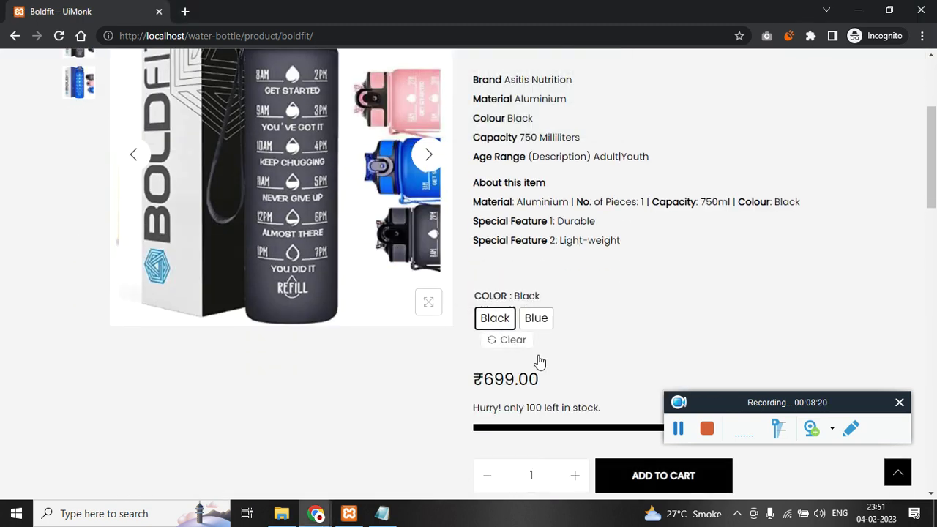
click(637, 483)
- Remove the TREO item from the cart panel and proceed to checkout
scroll(610, 452, down, 2)
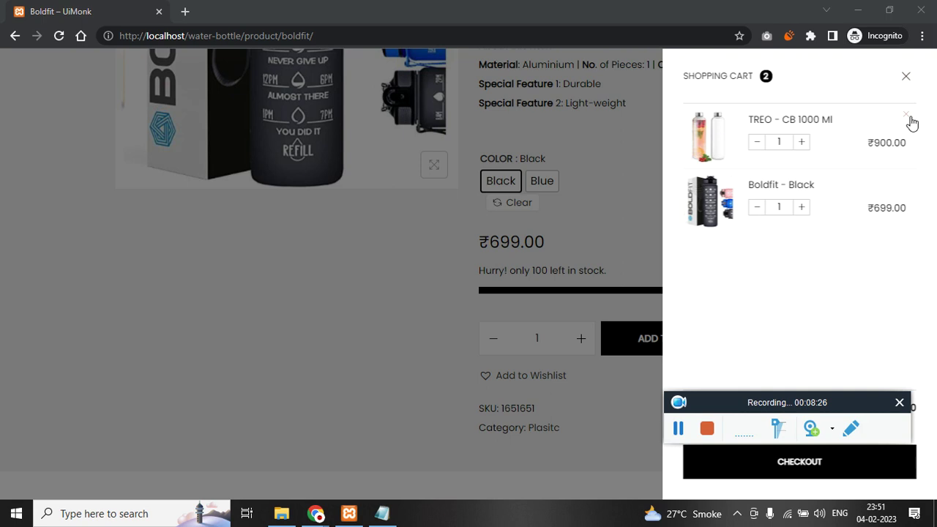
click(907, 117)
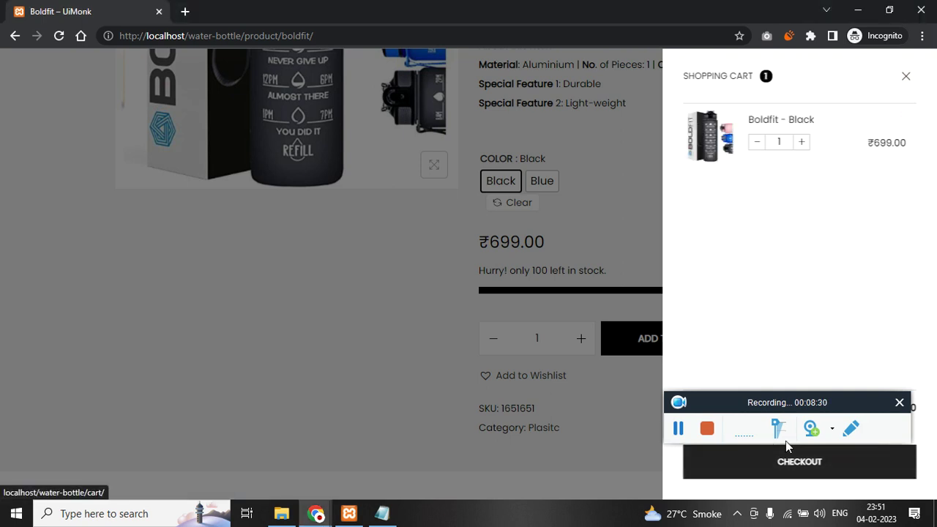
click(787, 478)
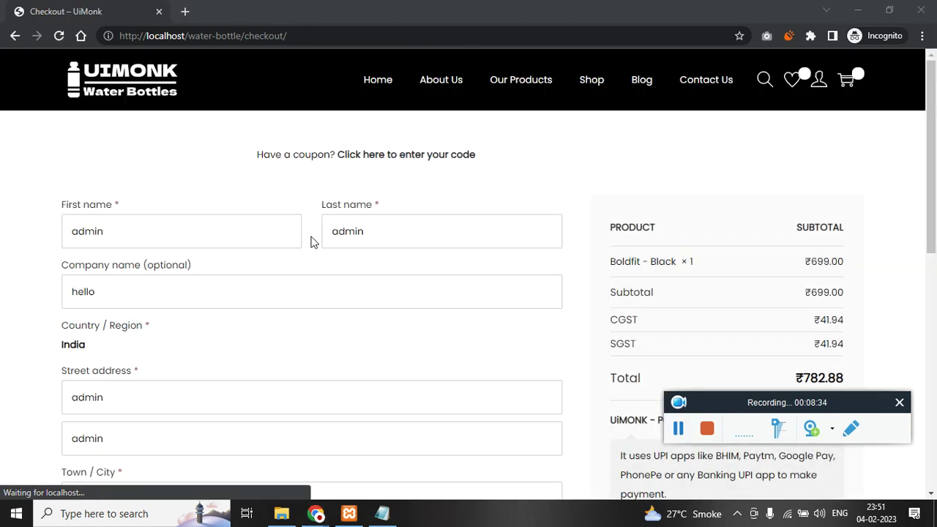
scroll(305, 279, down, 6)
scroll(306, 278, up, 4)
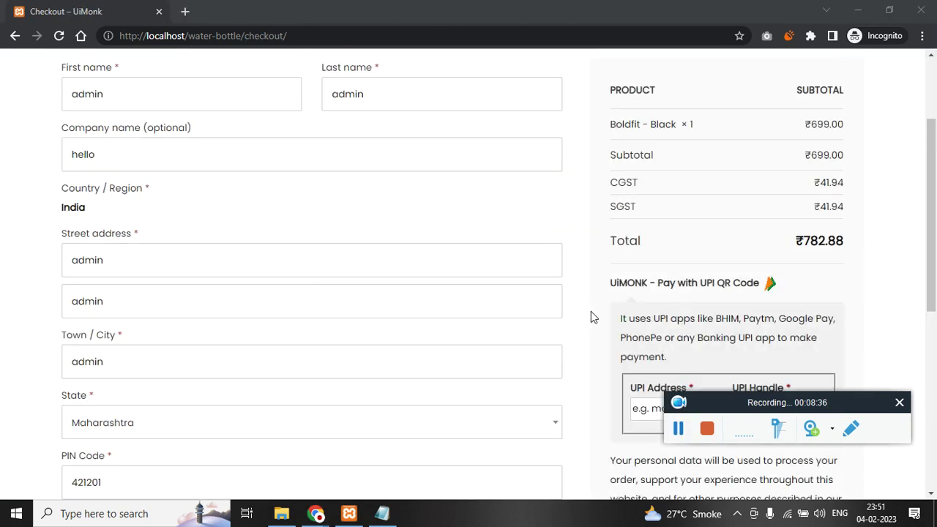
scroll(594, 316, down, 1)
scroll(663, 353, up, 1)
scroll(692, 340, down, 1)
click(690, 342)
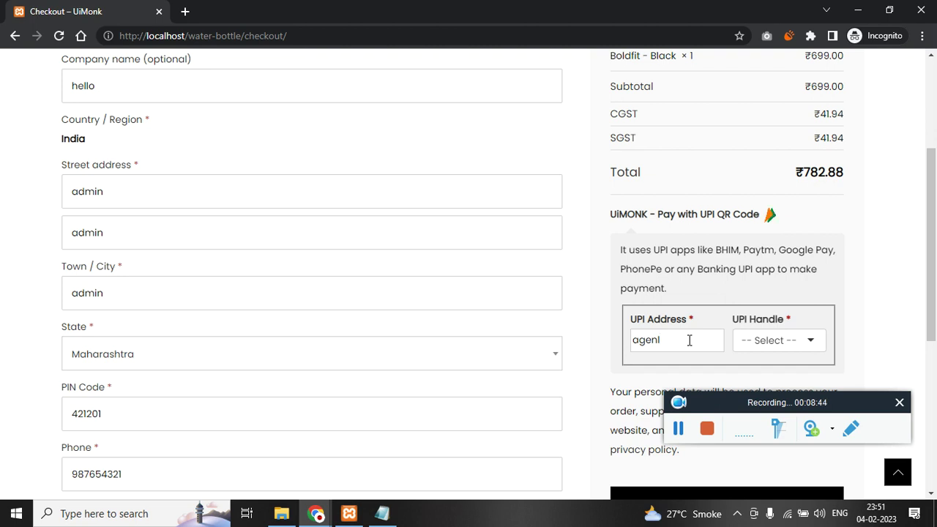
key(Tab)
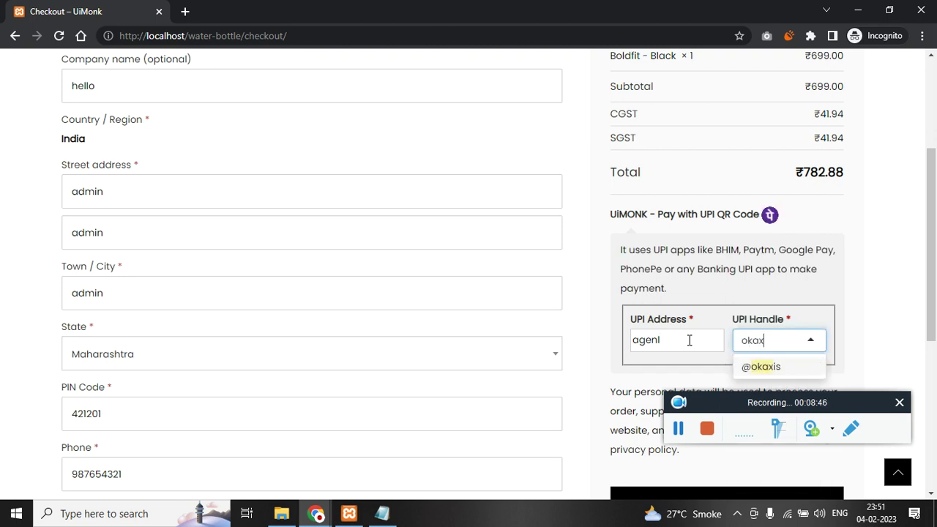
click(760, 366)
- Apply coupon Uimonk28 and check the ₹699.00 subtotal drops to a ₹391.44 total
scroll(395, 293, up, 3)
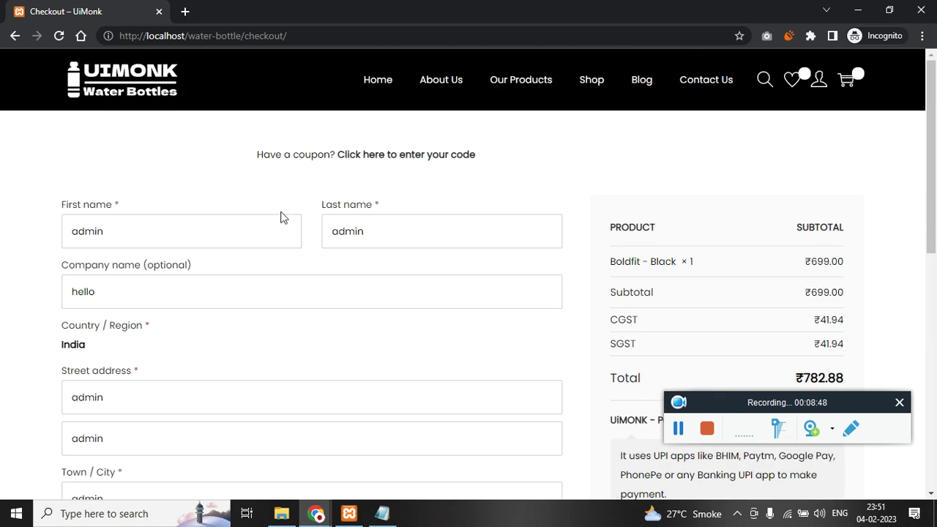
click(416, 161)
text(Uimonk28)
click(469, 260)
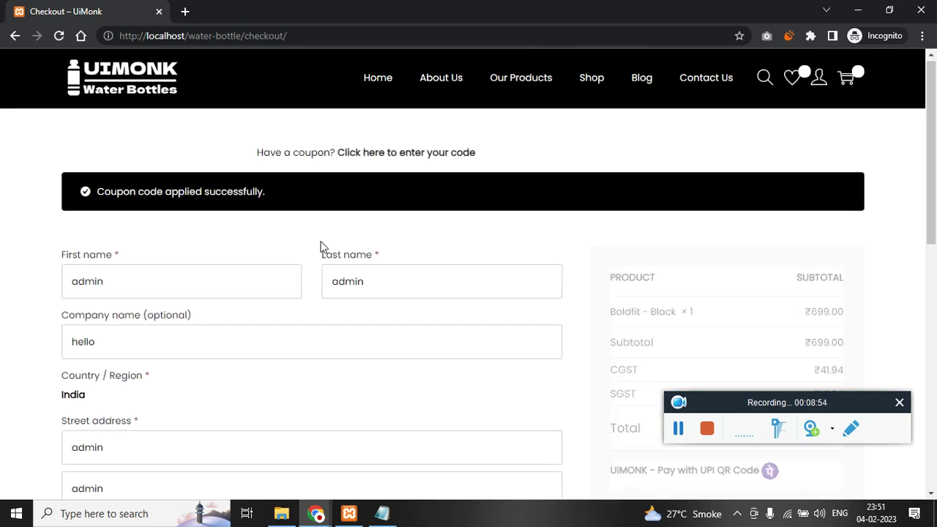
scroll(326, 244, down, 2)
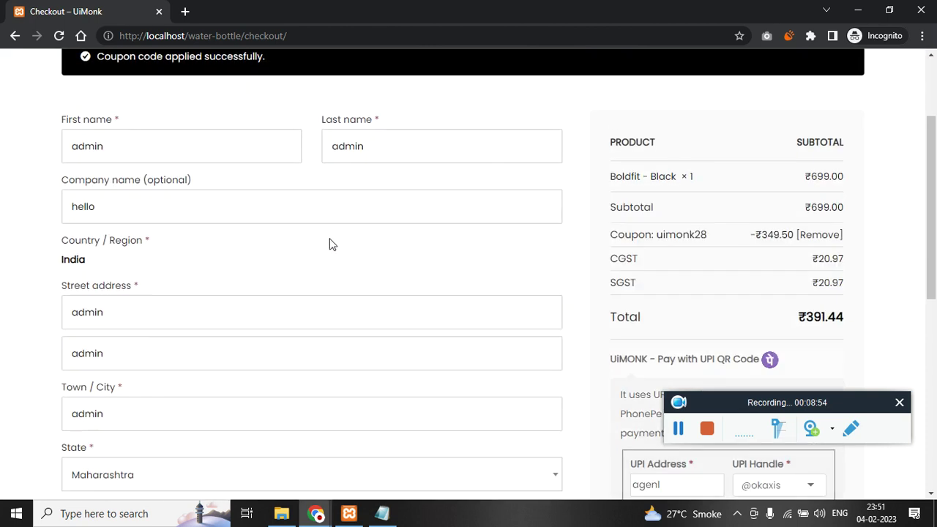
double_click(825, 176)
double_click(819, 320)
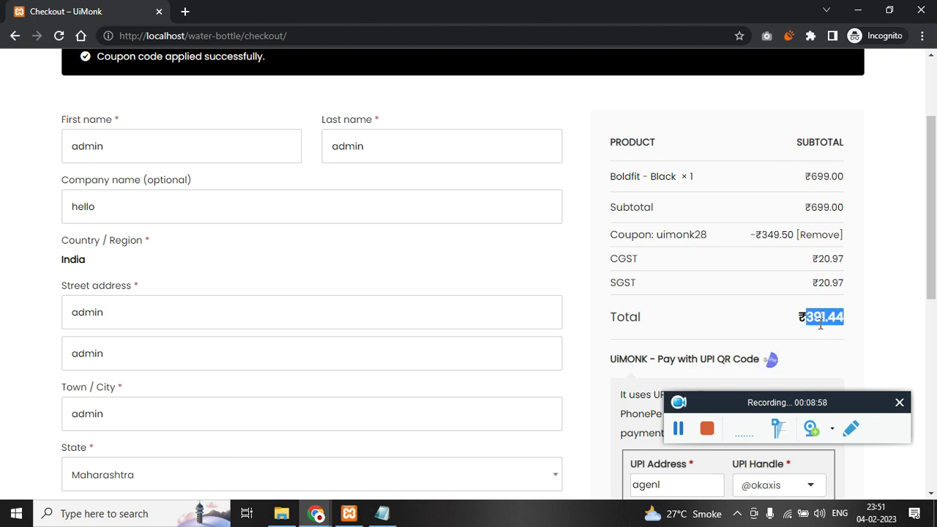
scroll(687, 190, down, 5)
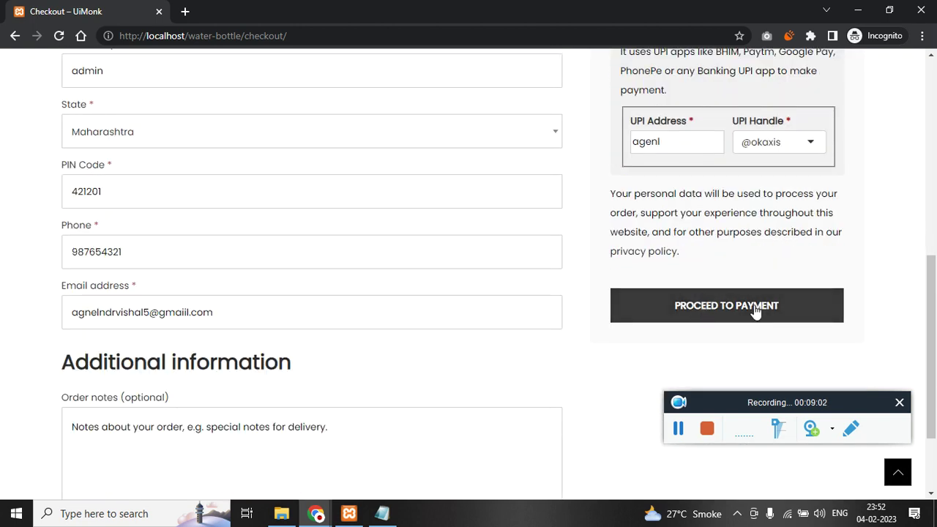
scroll(492, 133, up, 3)
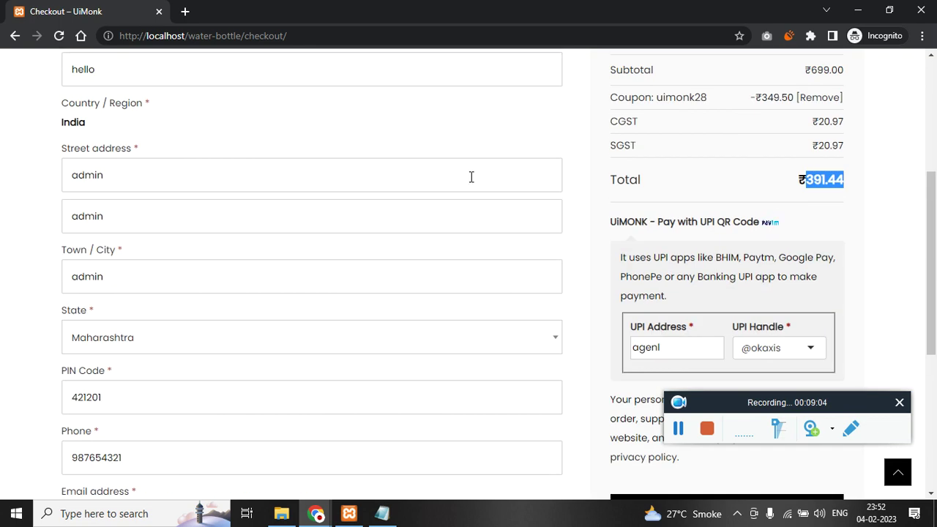
- In the storefront window, open My Account and view the customer's Orders list
click(286, 480)
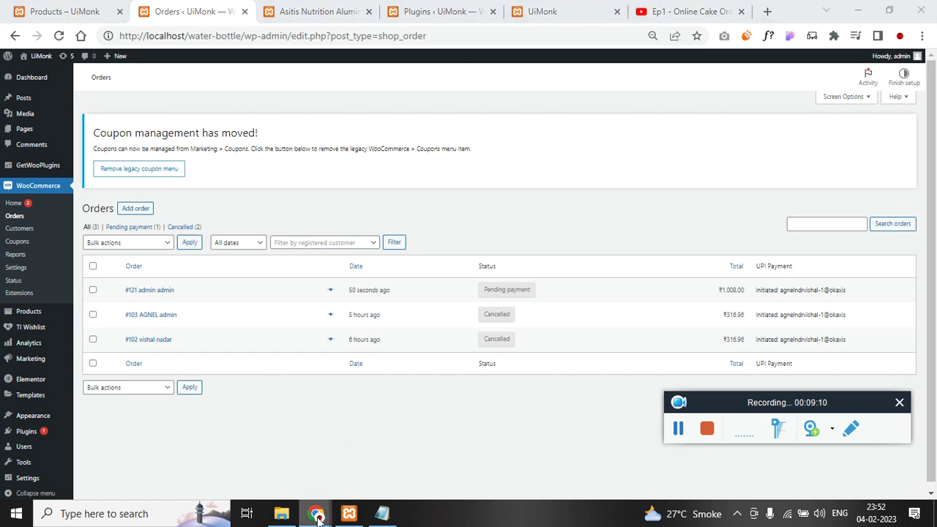
mouse_move(316, 513)
click(359, 476)
scroll(585, 271, up, 5)
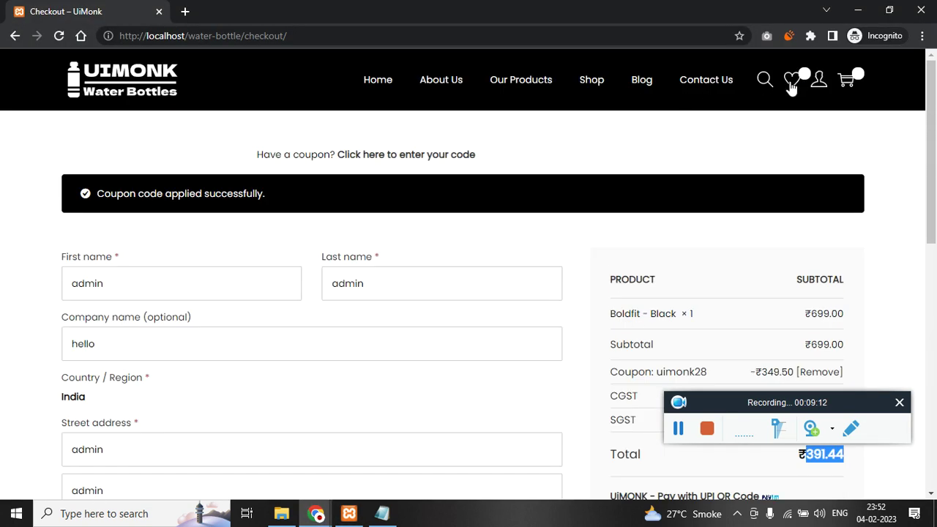
mouse_move(818, 79)
click(829, 114)
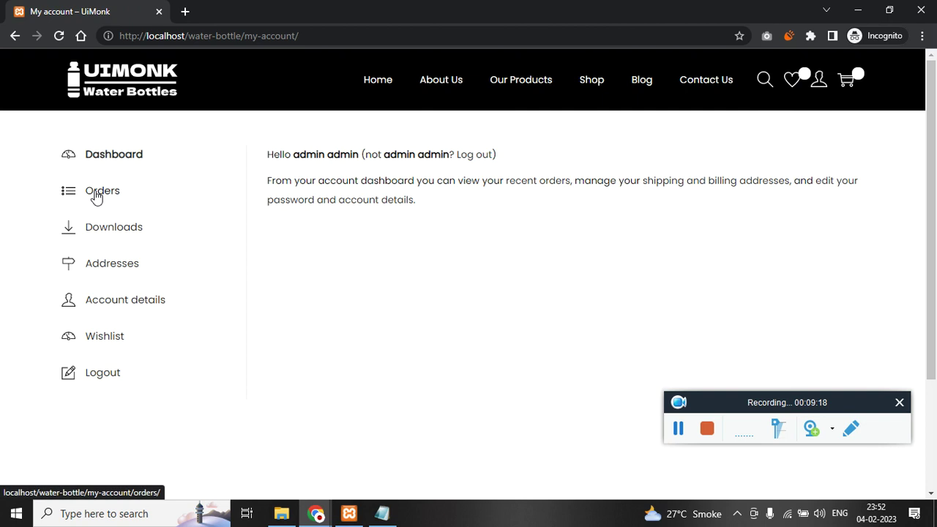
click(95, 198)
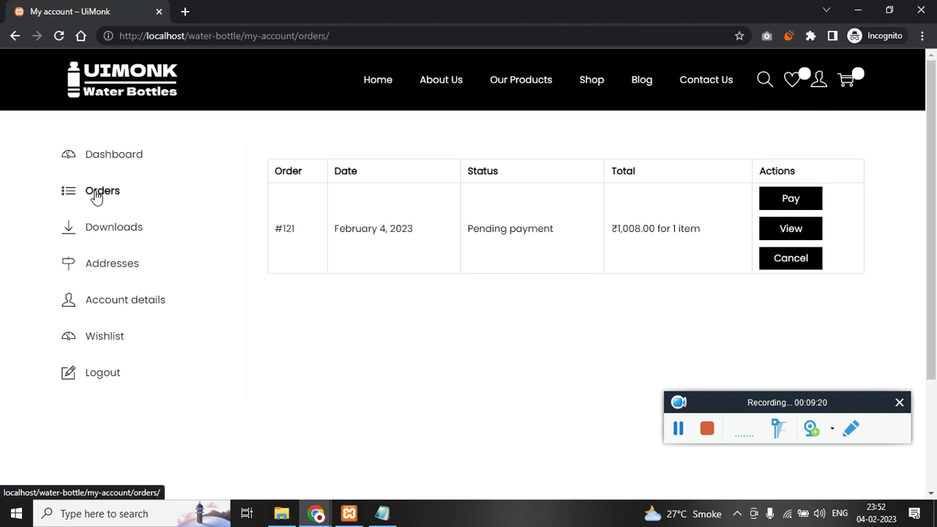
- Select order #121's Pending payment status, then switch to the admin Orders page
drag(475, 228, 557, 233)
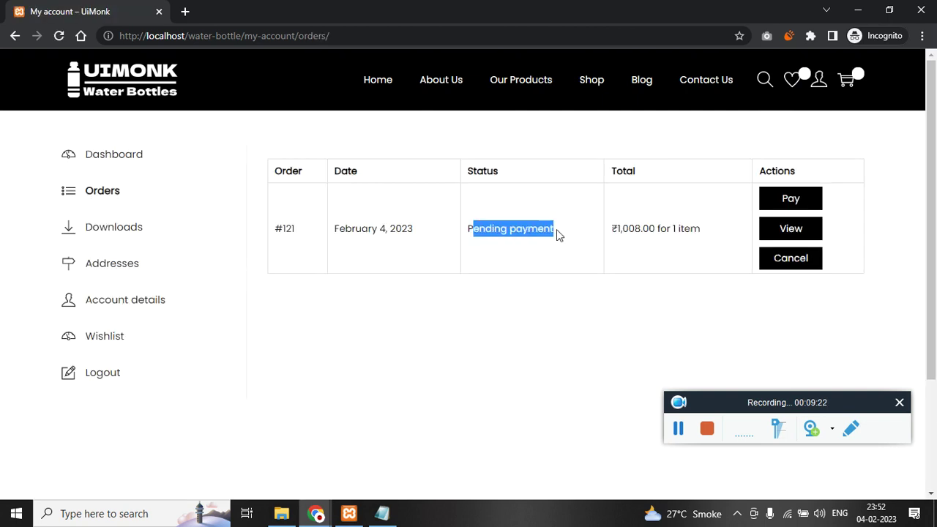
drag(474, 234, 584, 232)
click(528, 235)
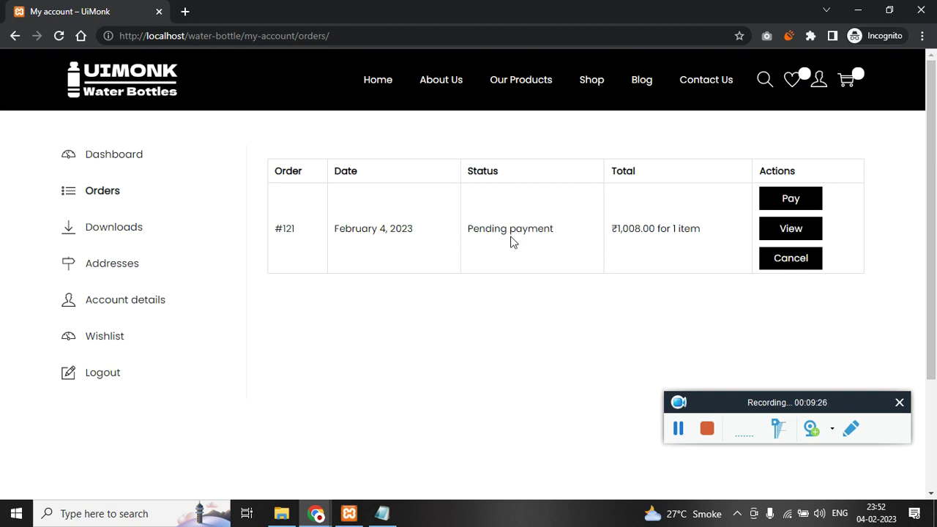
double_click(512, 241)
triple_click(518, 233)
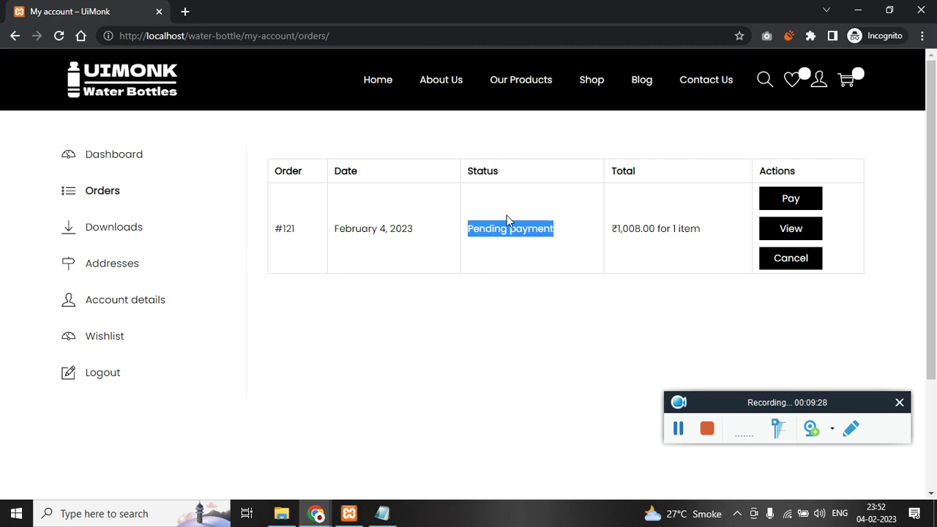
click(316, 513)
click(268, 472)
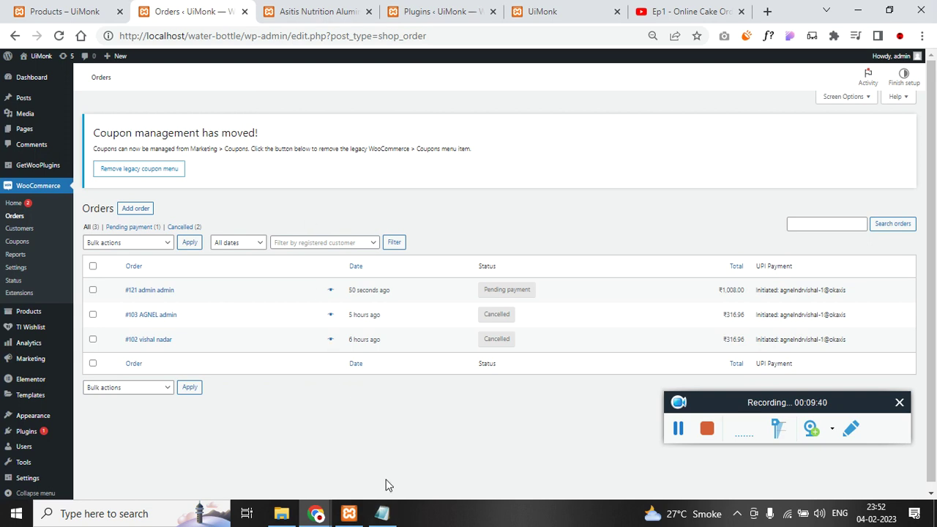
- Reload the home page via the UIMONK logo in the shop tab, then resume the Ep1 video
click(381, 513)
click(421, 276)
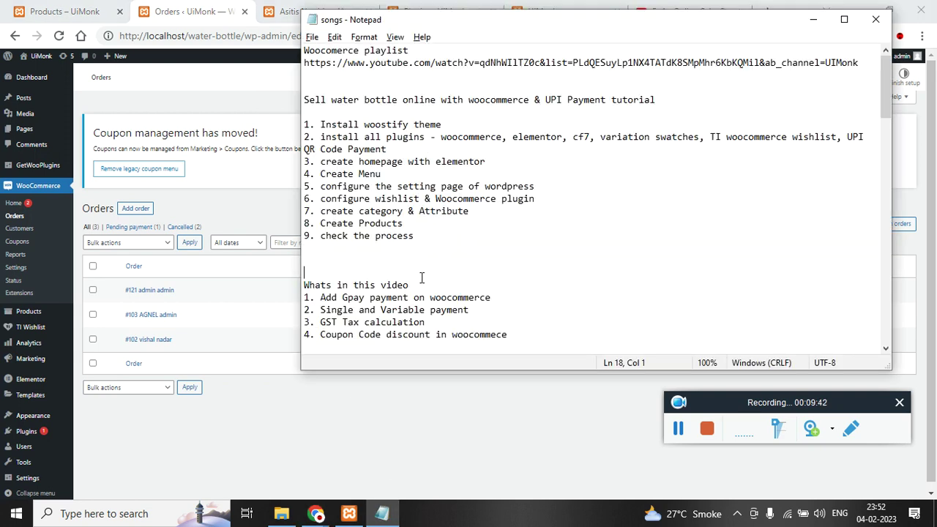
click(266, 176)
click(688, 9)
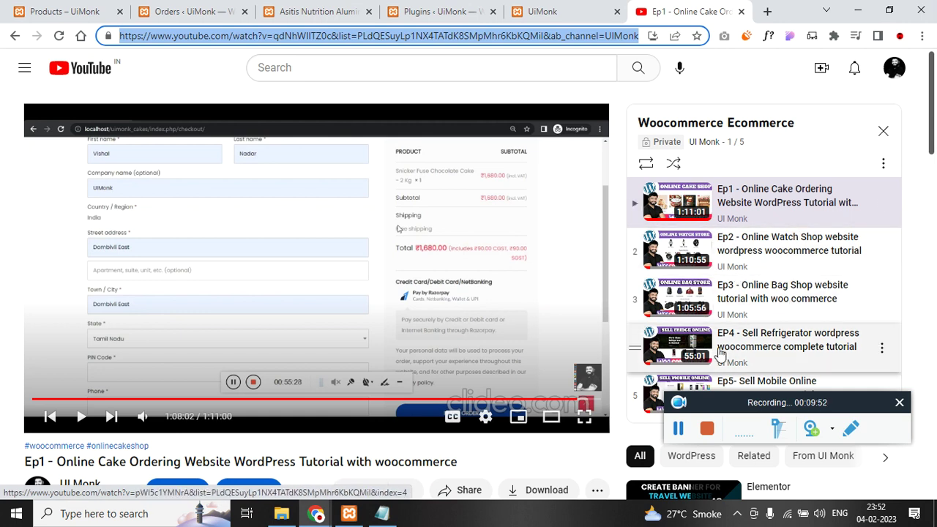
scroll(791, 355, down, 1)
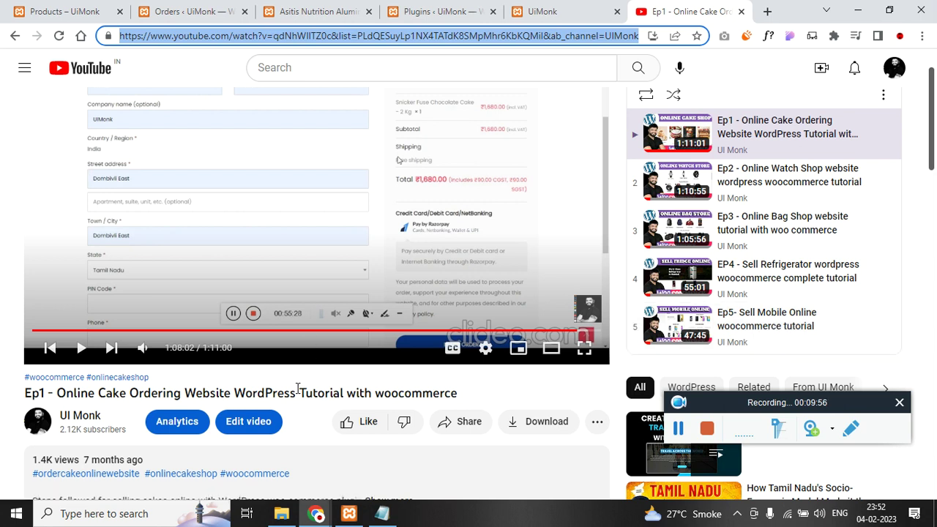
scroll(297, 388, up, 1)
click(80, 7)
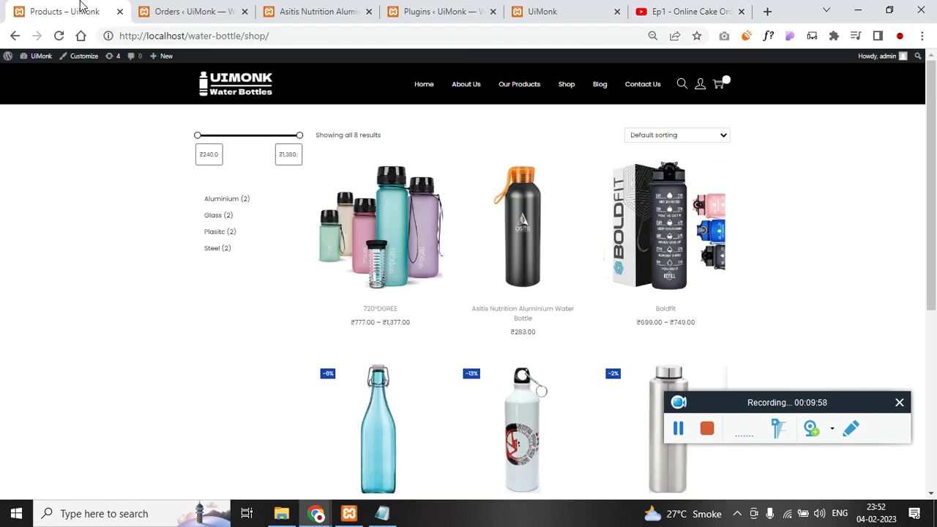
click(242, 86)
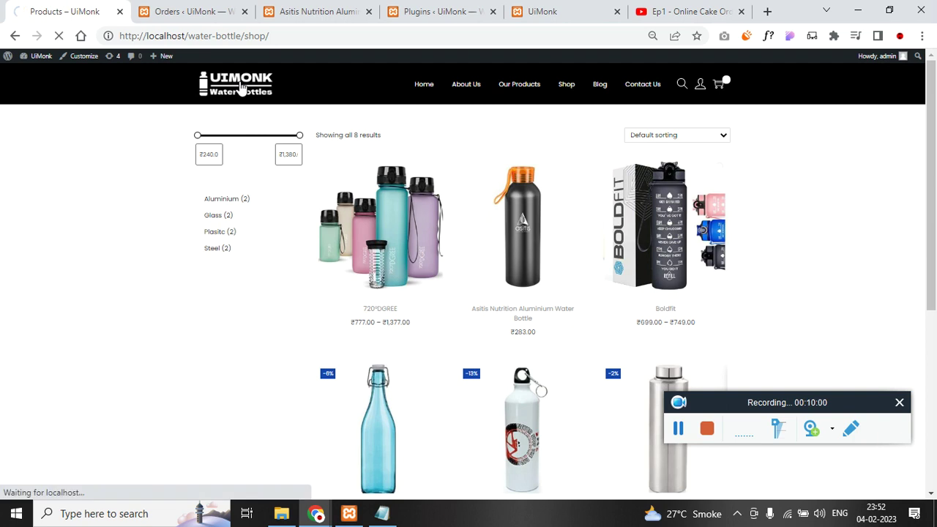
click(688, 11)
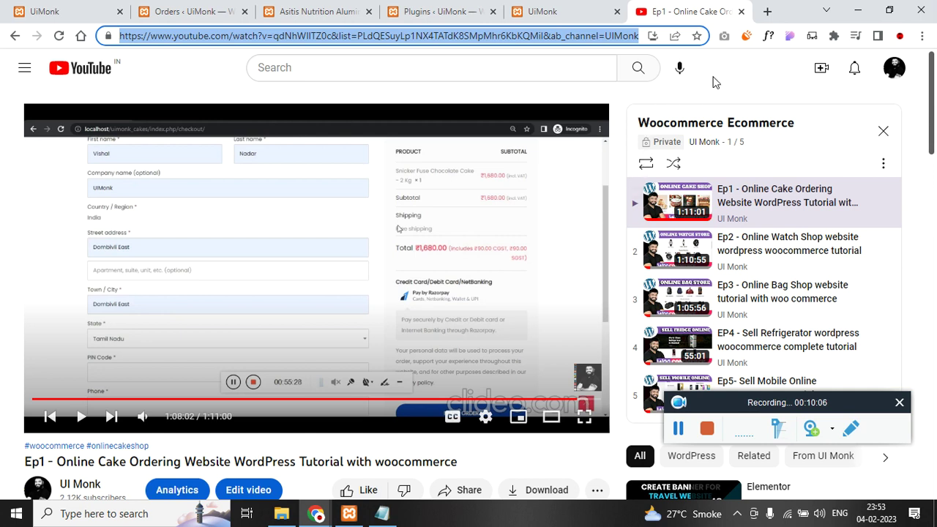
- Check the store home page and the XAMPP control panel, ending back in File Explorer
click(62, 7)
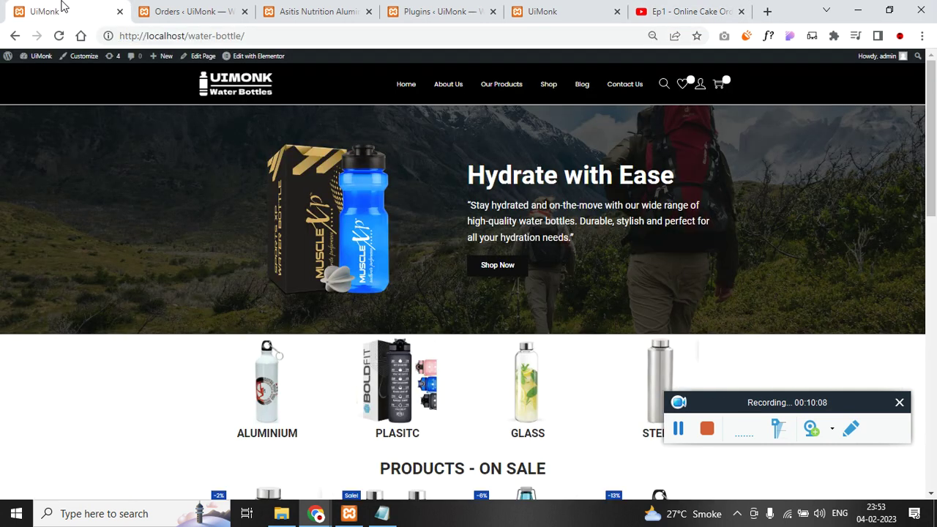
click(281, 513)
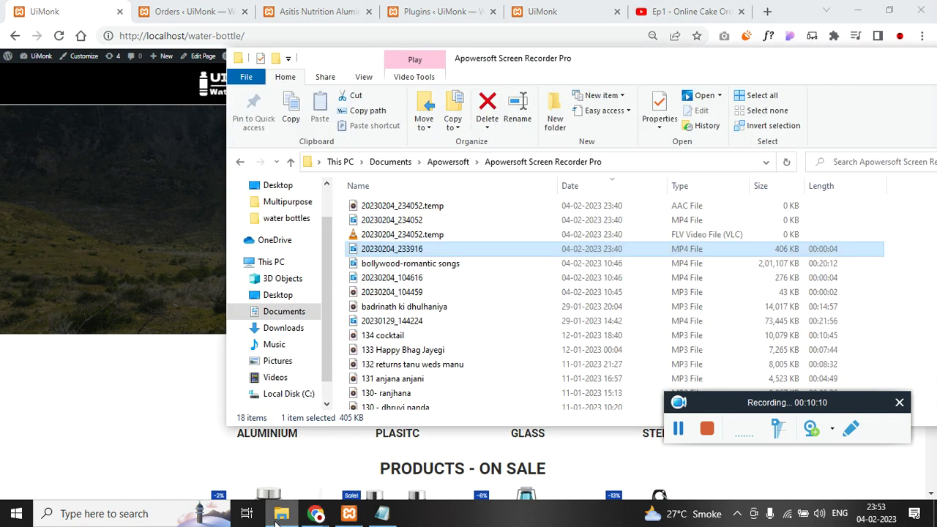
click(349, 514)
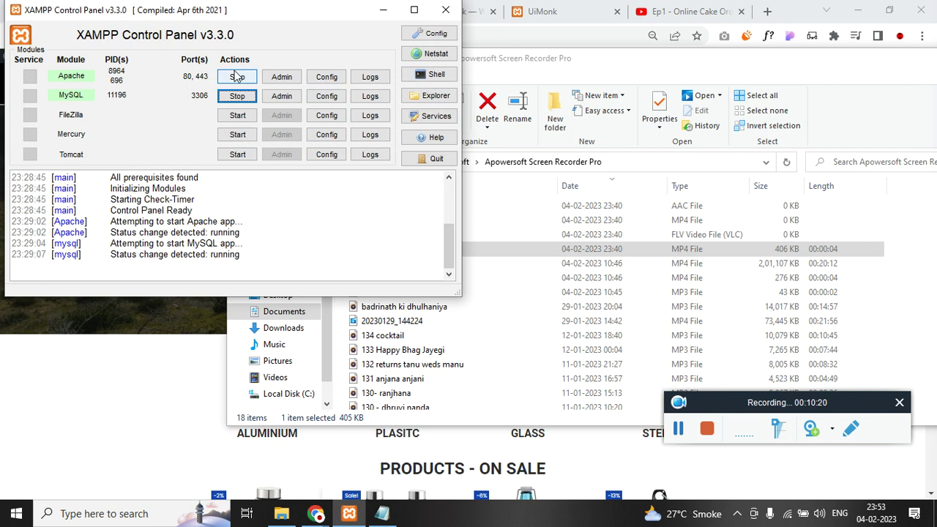
click(303, 439)
click(282, 514)
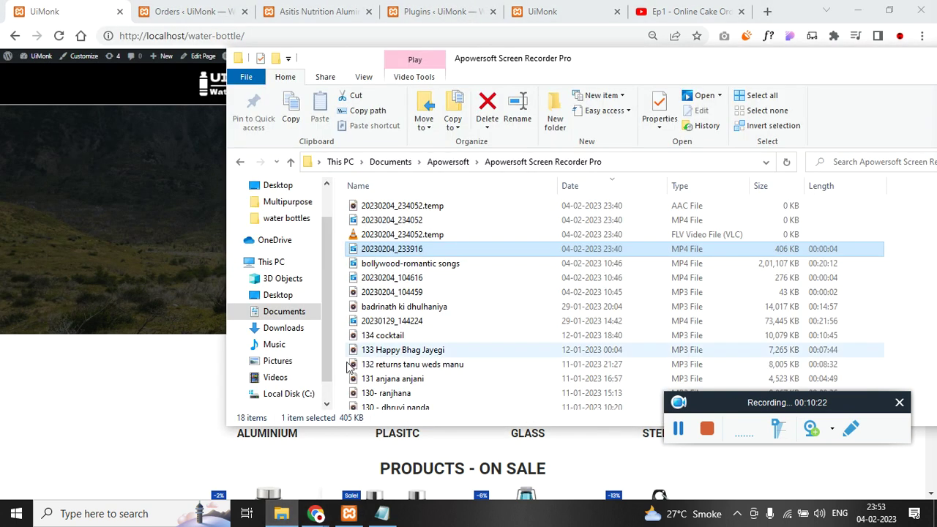
scroll(328, 225, up, 2)
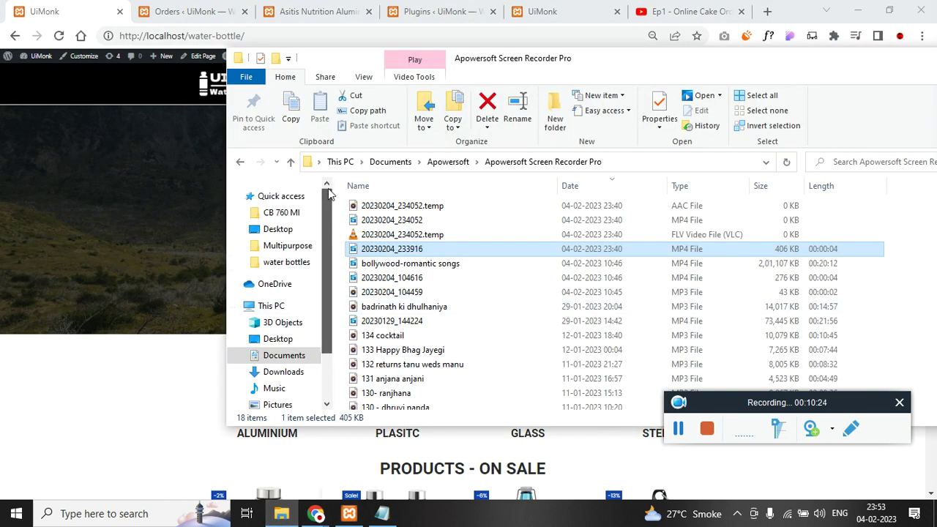
- Browse File Explorer from Desktop to C:\xampp\htdocs
click(282, 229)
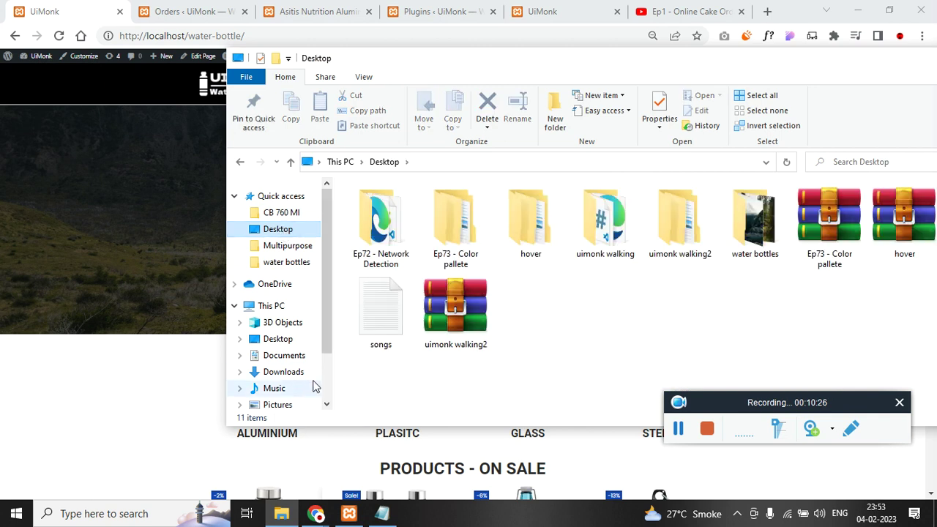
scroll(313, 385, down, 2)
click(296, 363)
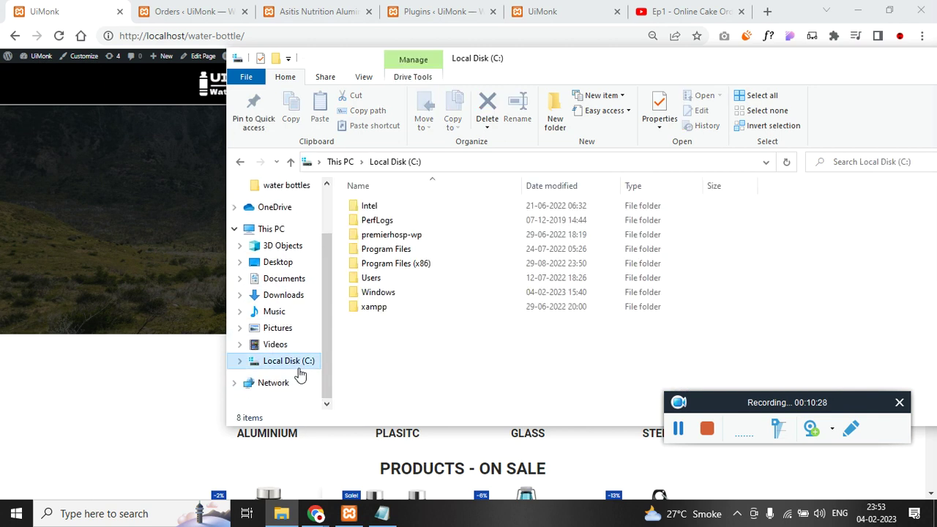
key(x)
key(Return)
key(h)
key(Return)
- Start copying the wordpress folder from wordpress-6.0 into htdocs
key(w)
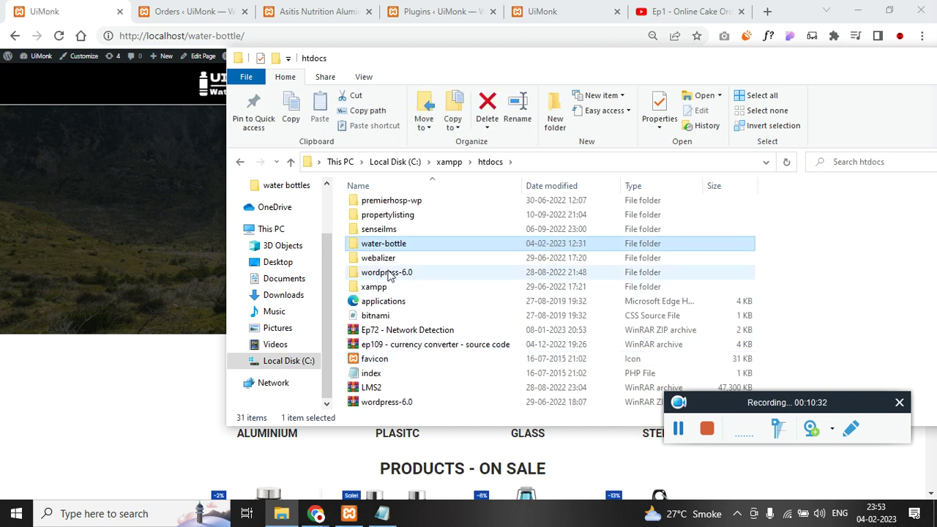
double_click(386, 273)
click(404, 208)
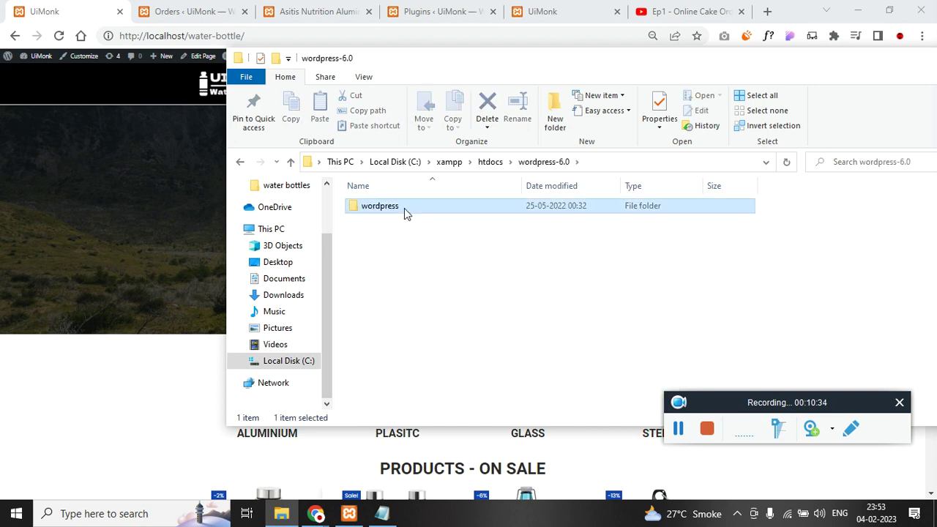
click(490, 162)
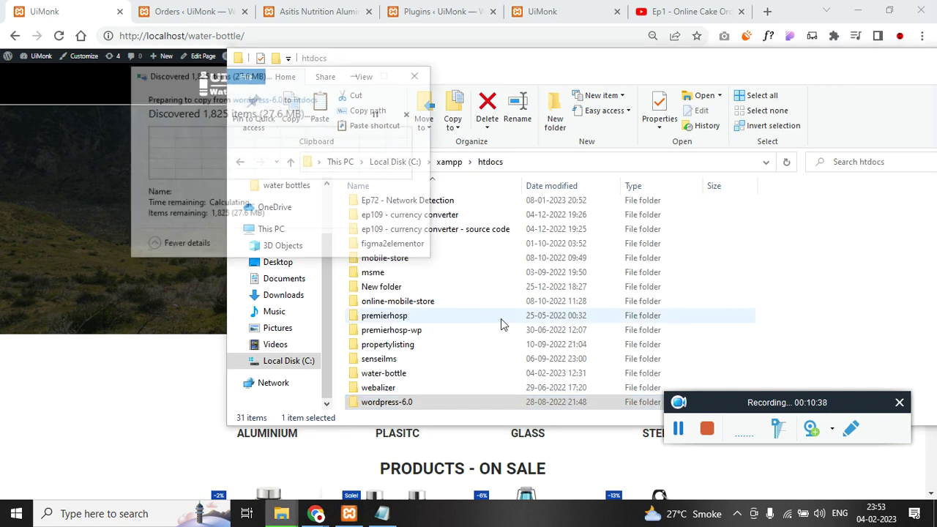
click(165, 354)
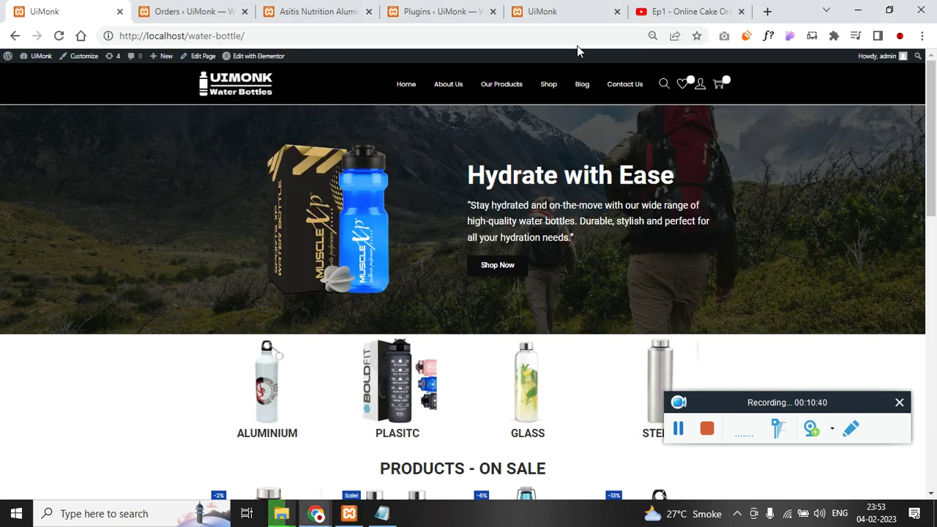
key(End)
- Load localhost/phpmyadmin in the browser
click(541, 36)
text(loca)
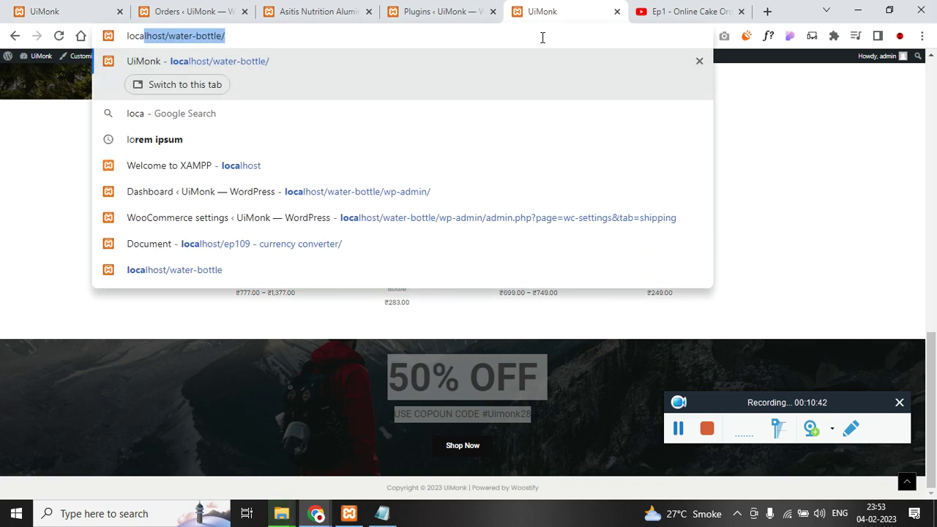
text(lhost/phpmy)
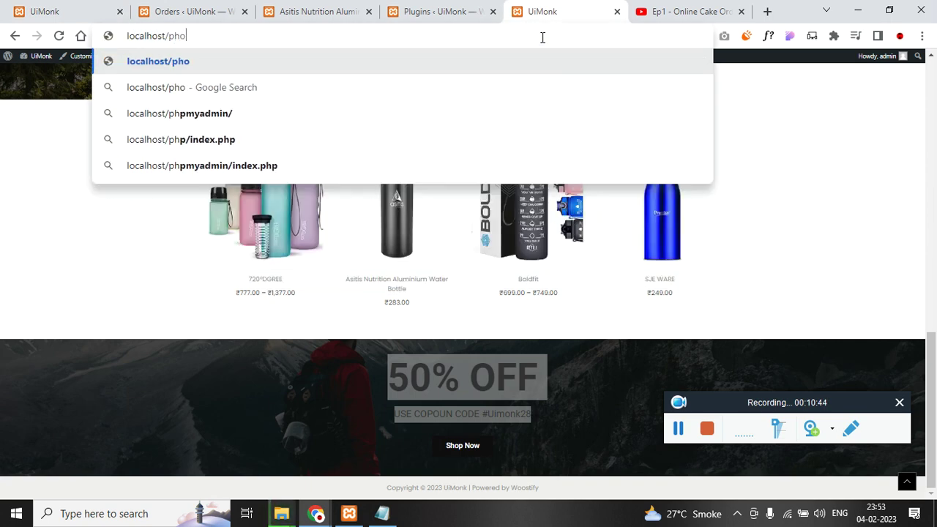
key(Return)
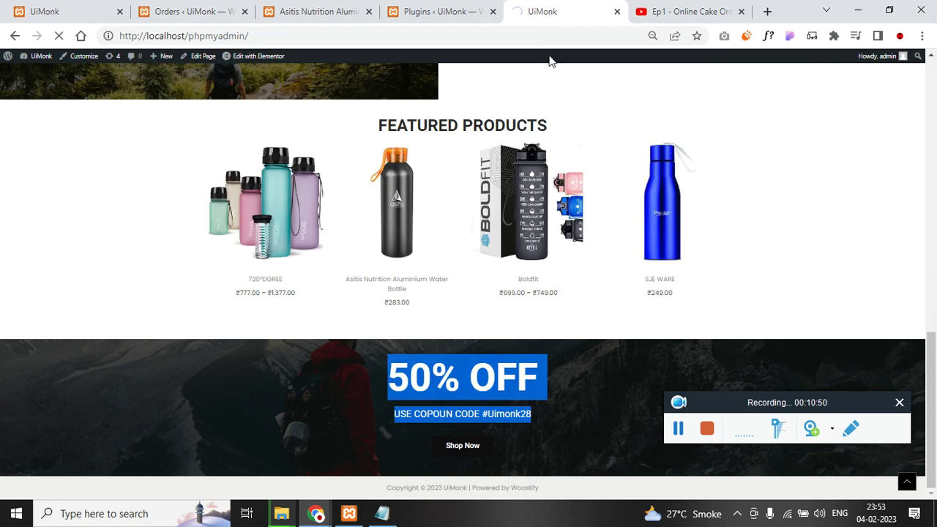
click(674, 427)
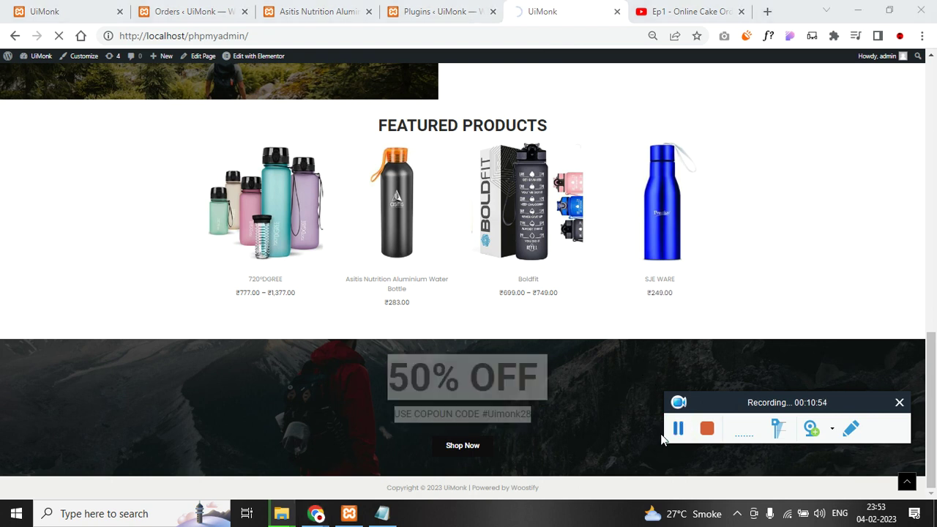
mouse_move(286, 518)
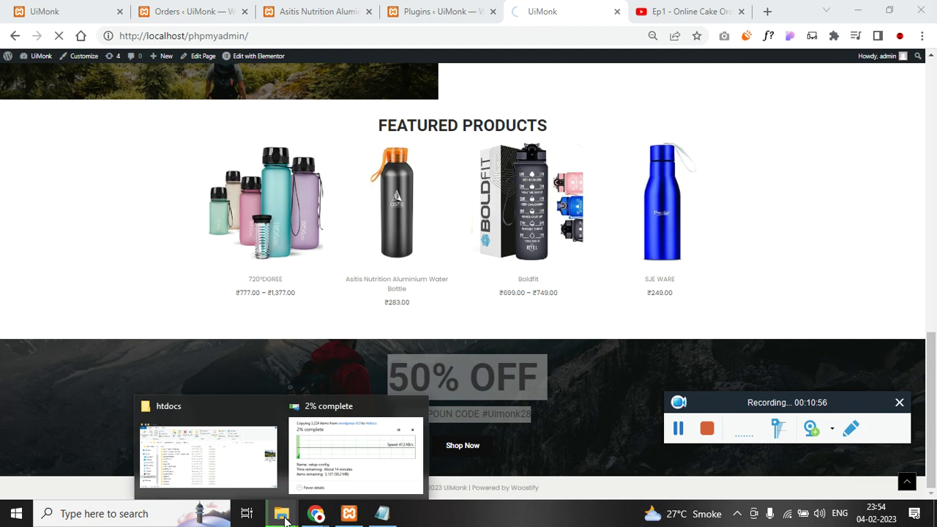
click(591, 6)
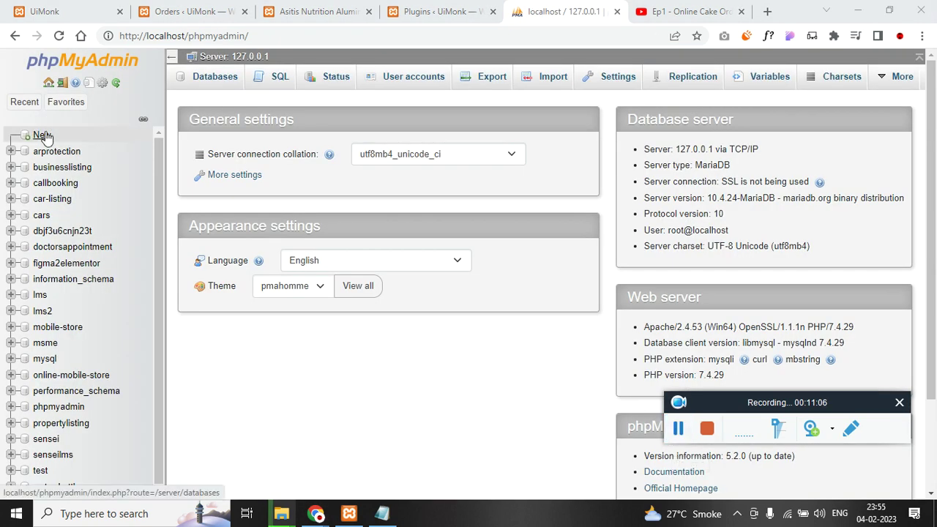
- Create the empty database water-bottle-2 and close the phpMyAdmin tab
click(42, 135)
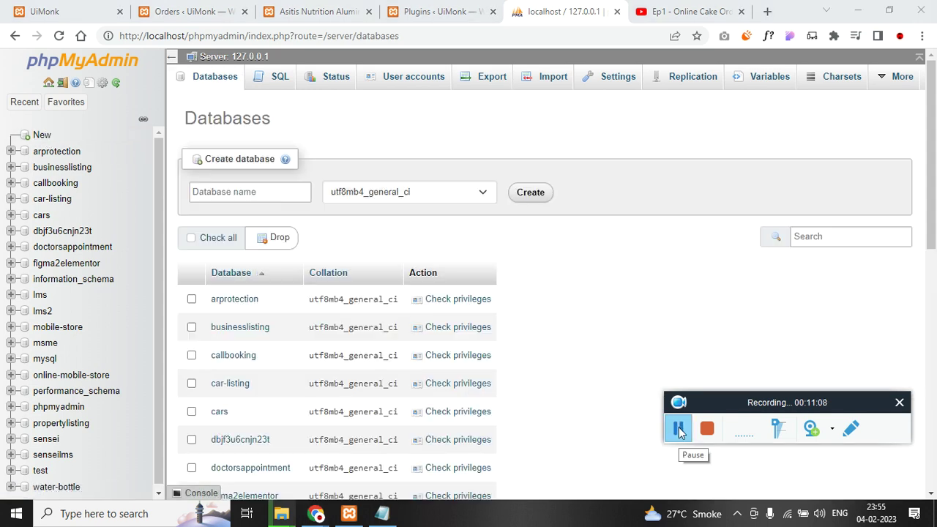
click(259, 192)
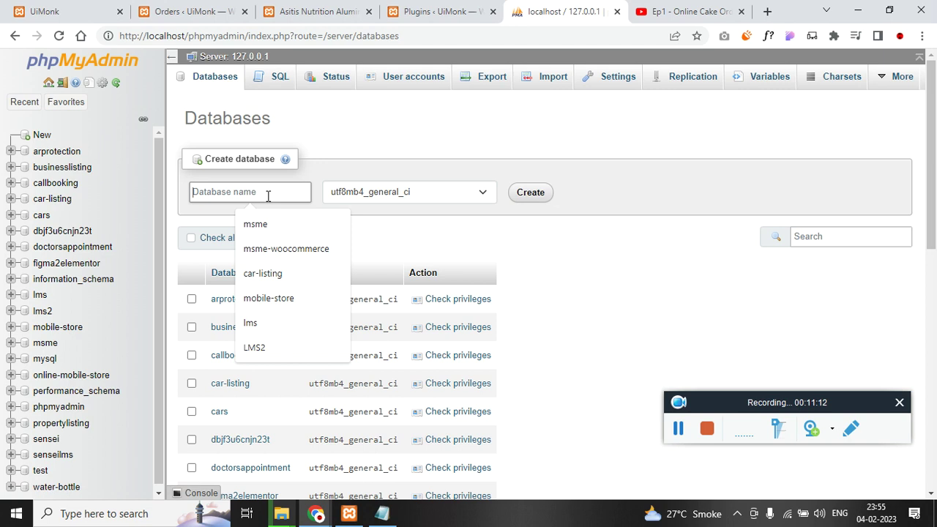
text(water-bottle-)
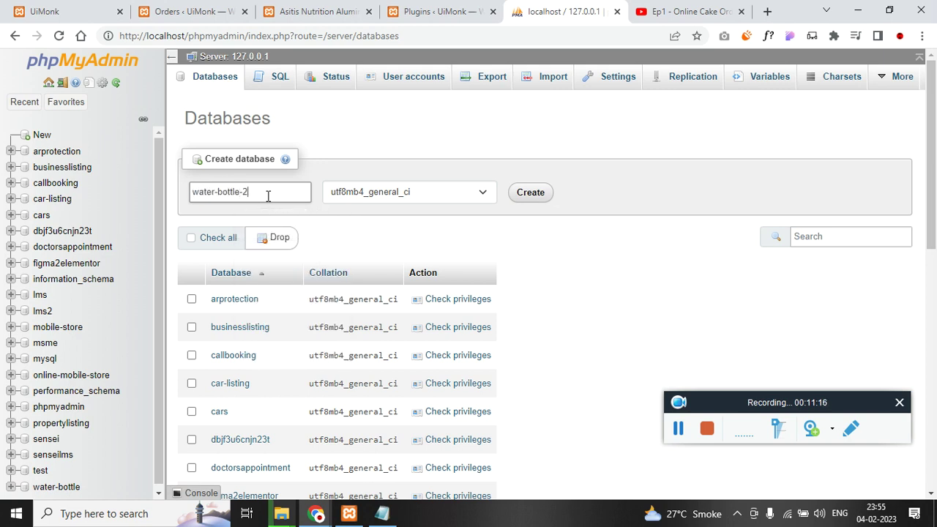
text(2)
key(ctrl+a)
click(537, 194)
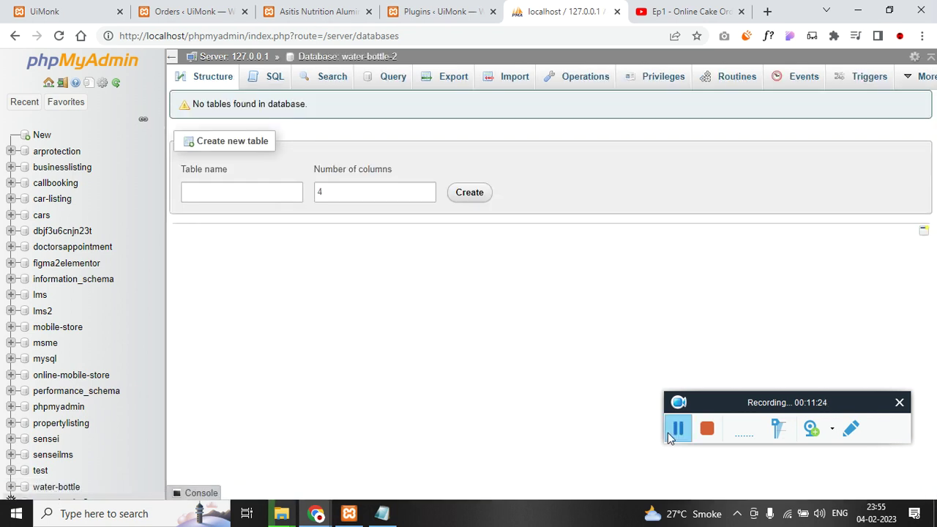
click(617, 13)
- Close the YouTube tab, check the copy progress and notes, and scroll the UiMonk storefront
click(616, 12)
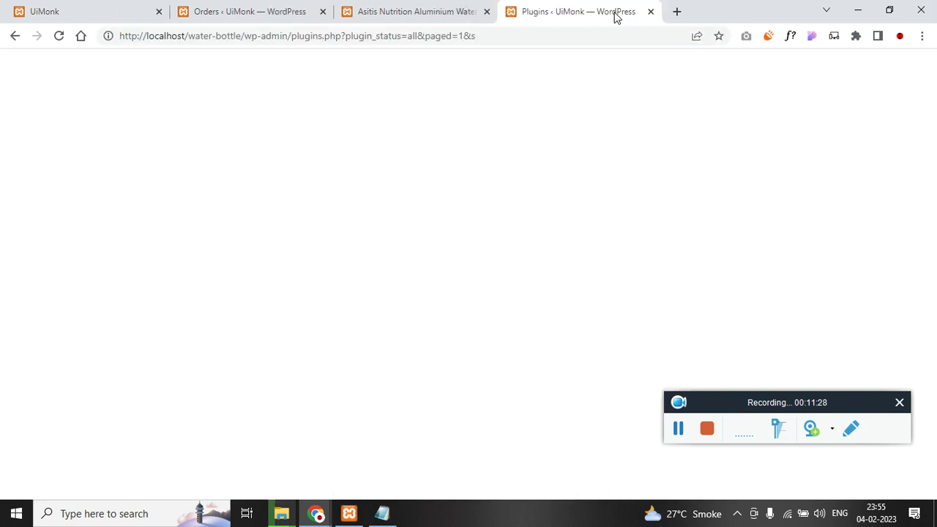
mouse_move(283, 511)
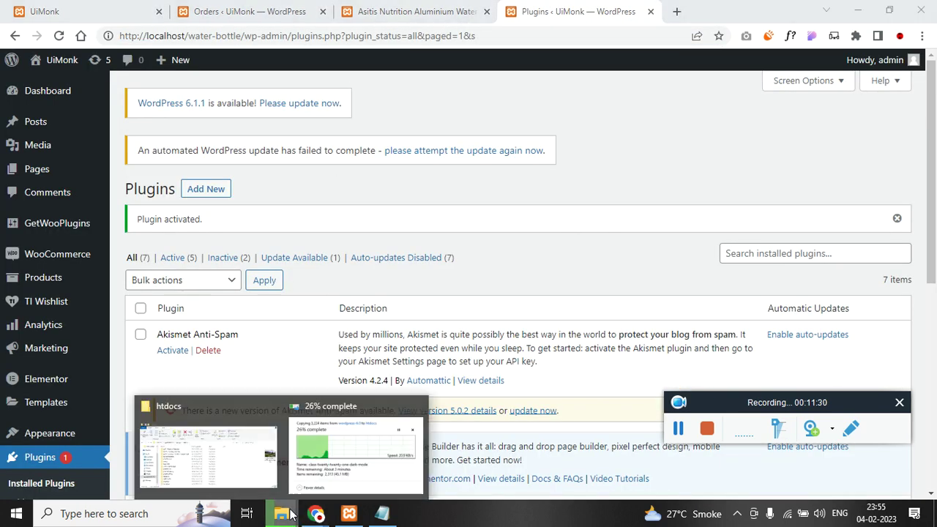
click(343, 447)
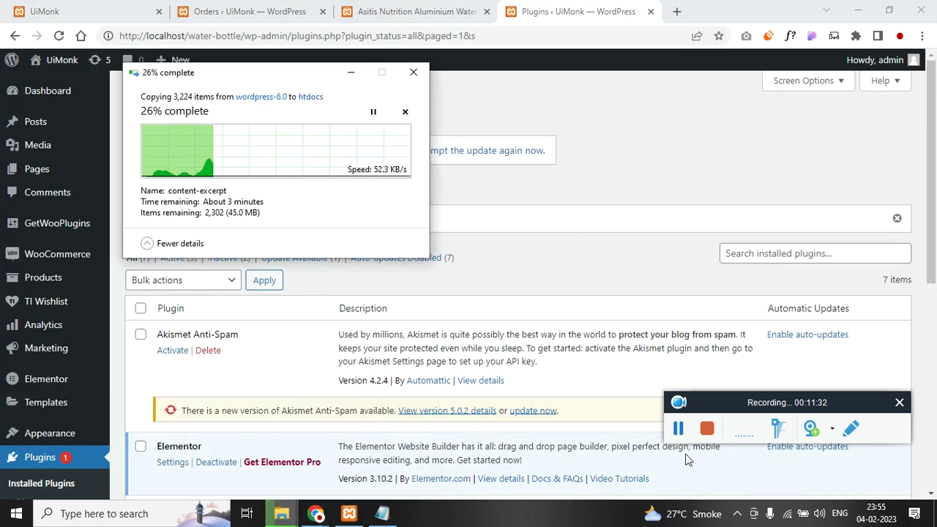
click(678, 432)
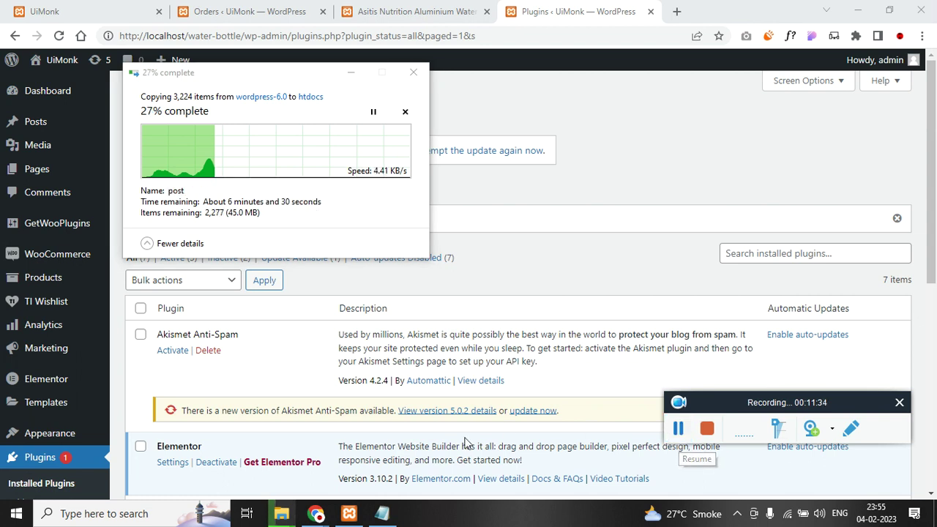
click(382, 512)
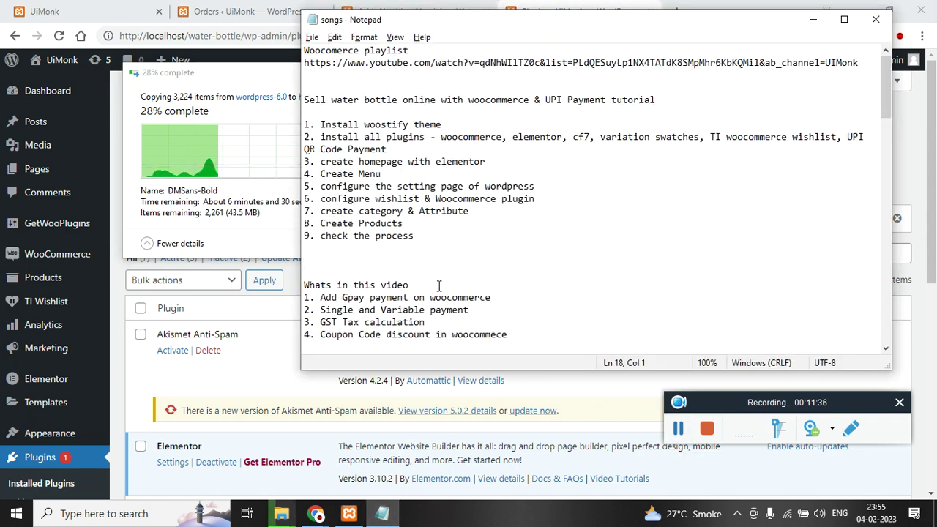
scroll(439, 285, down, 9)
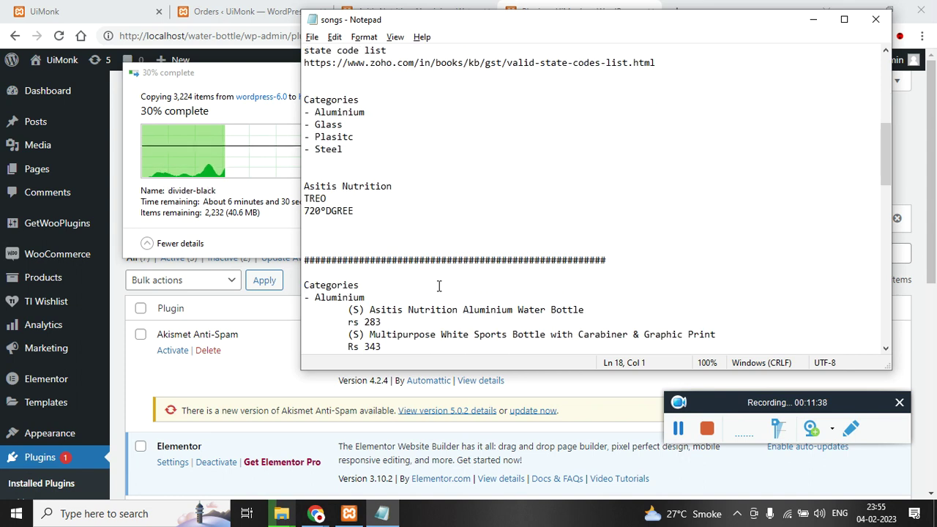
scroll(439, 285, up, 9)
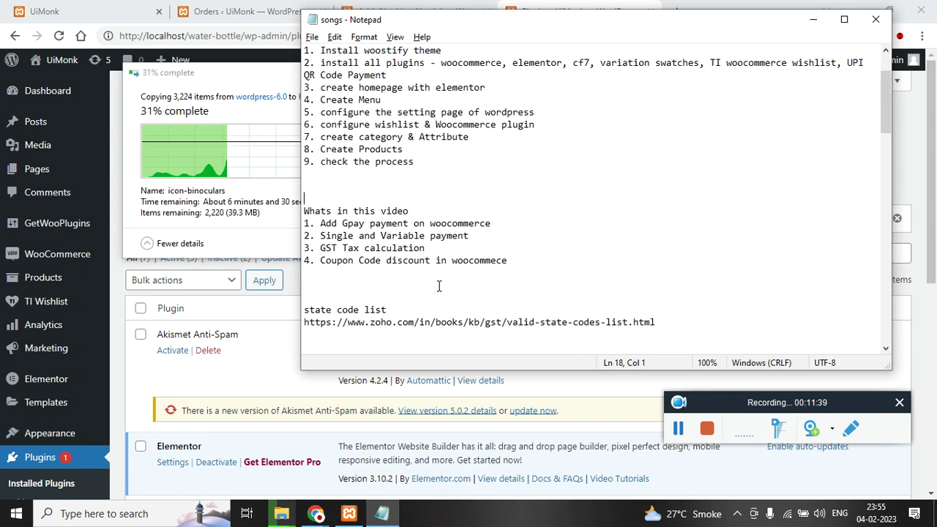
click(813, 22)
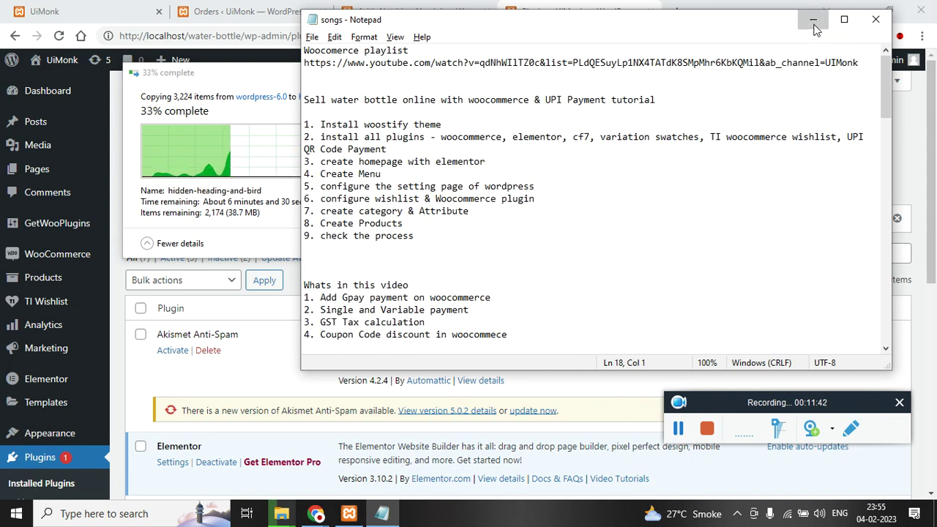
click(73, 11)
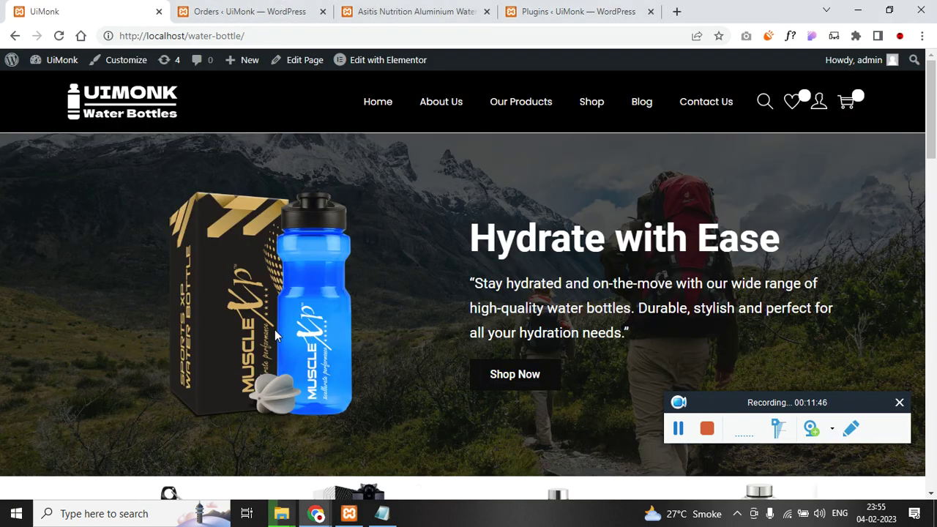
scroll(275, 335, down, 10)
scroll(275, 338, down, 10)
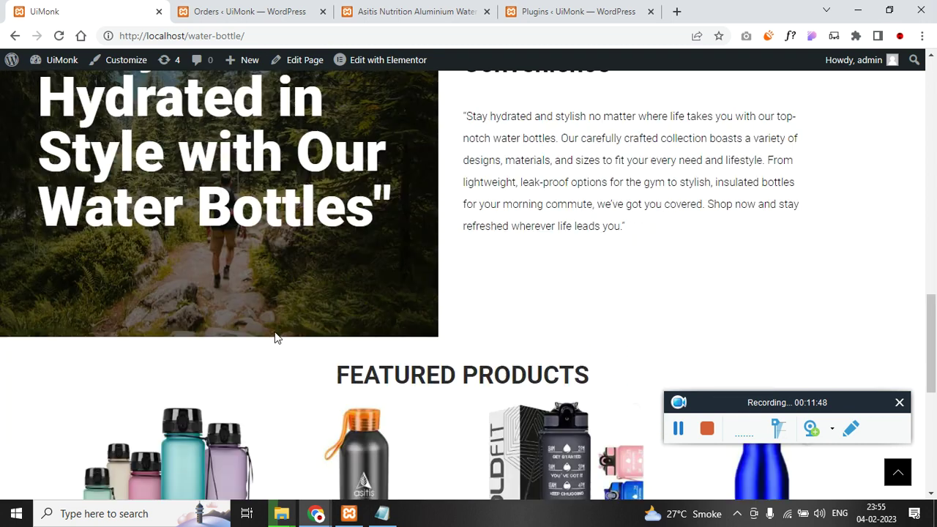
- Rename the copied wordpress folder in htdocs to water-bottle-2 and return to the Plugins page
key(alt+Tab)
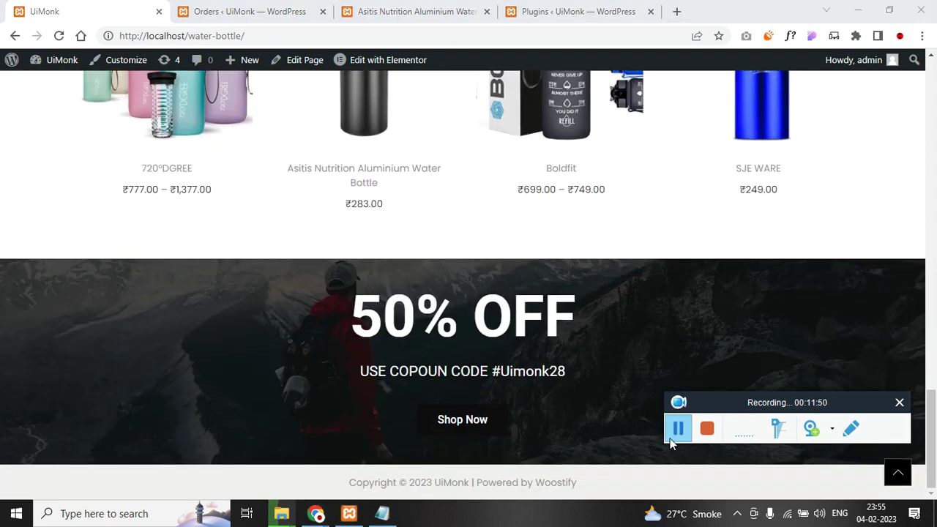
click(729, 289)
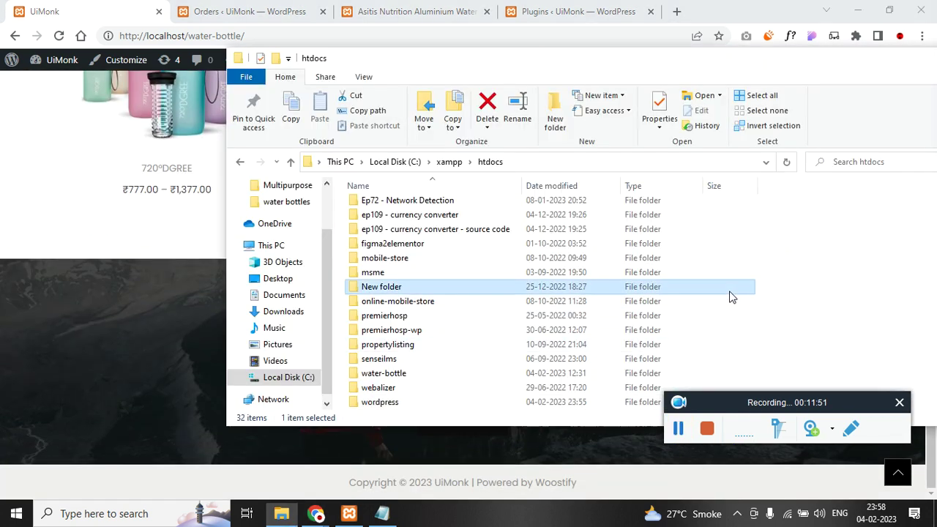
click(408, 404)
key(F2)
text(water-bottle-2)
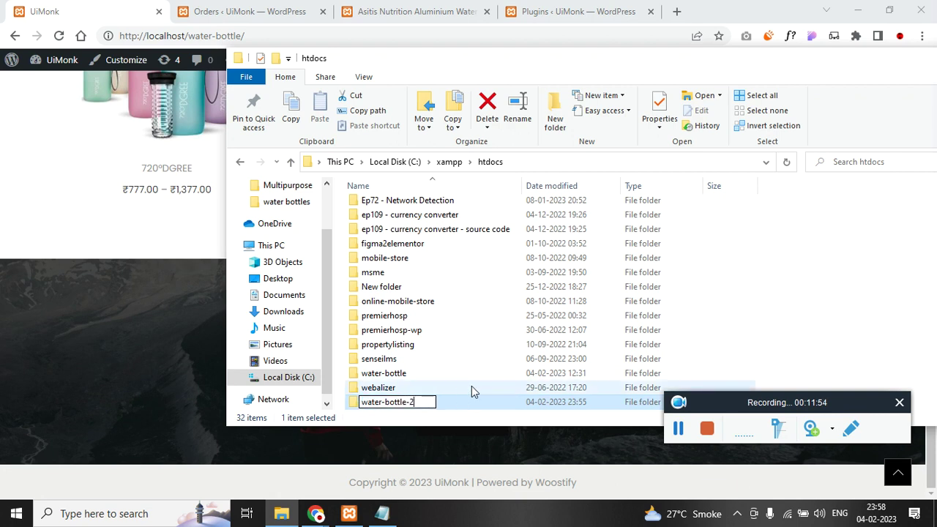
click(138, 356)
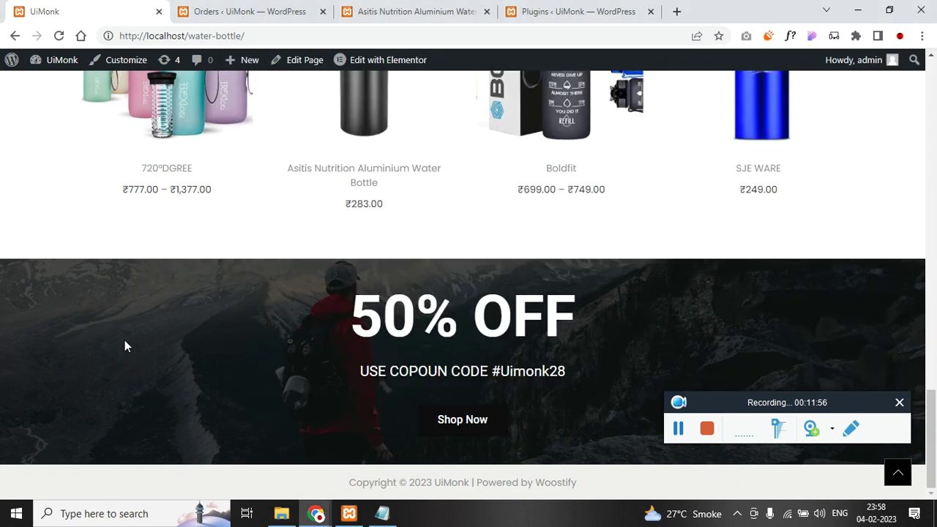
click(271, 11)
click(586, 8)
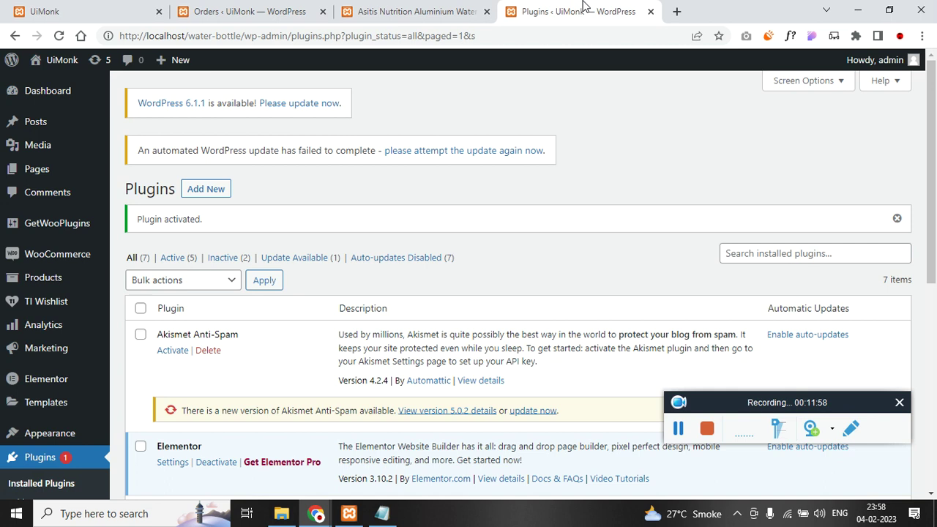
click(569, 32)
- Load localhost/water-bottle-2 and continue the installer in English (United States)
text(lo)
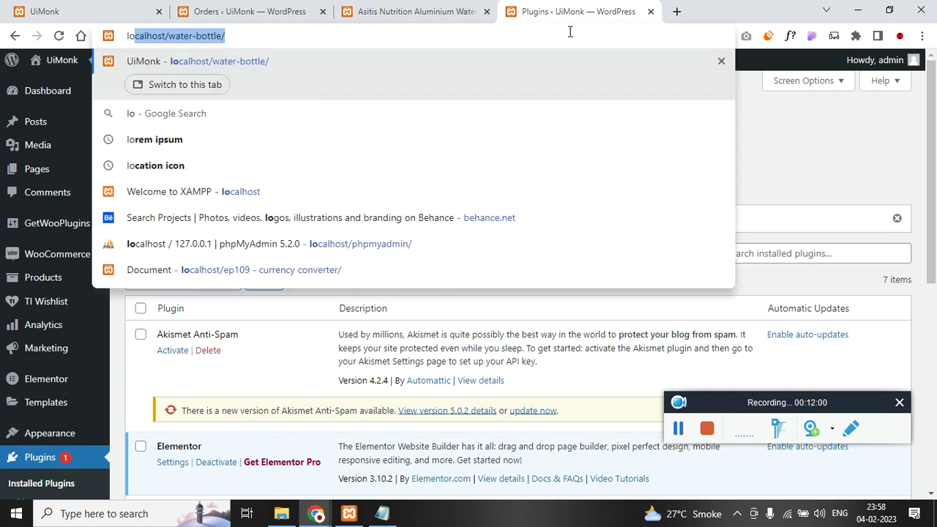
text(calhost/water-bottle-2)
key(Return)
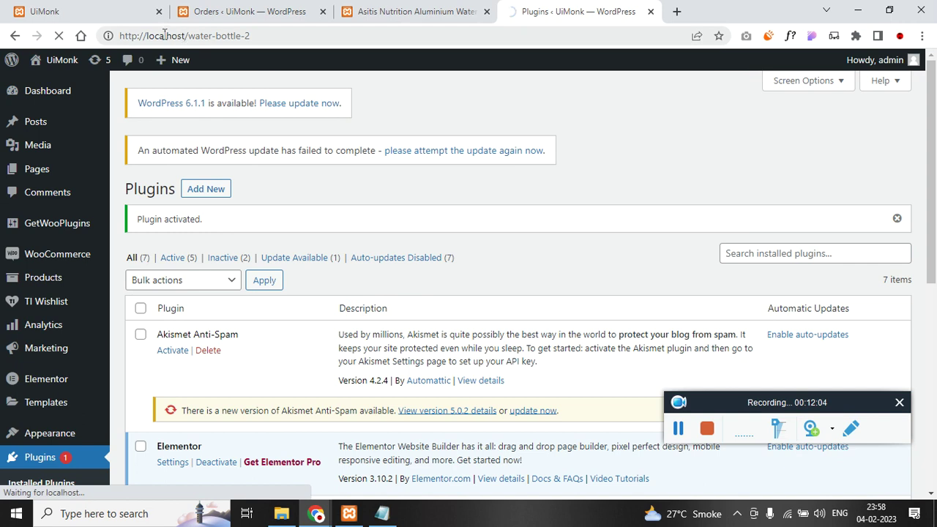
scroll(445, 362, down, 2)
scroll(470, 391, up, 1)
scroll(461, 326, up, 2)
scroll(479, 408, down, 1)
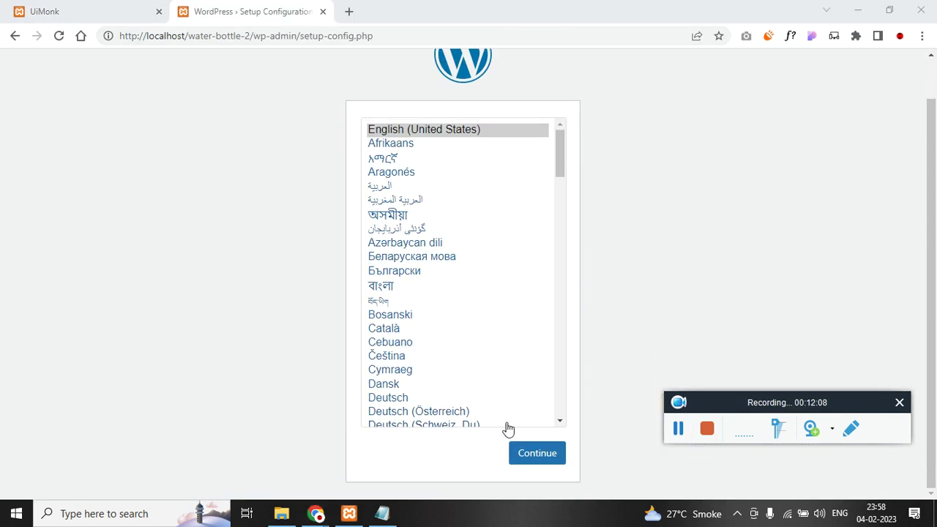
click(537, 457)
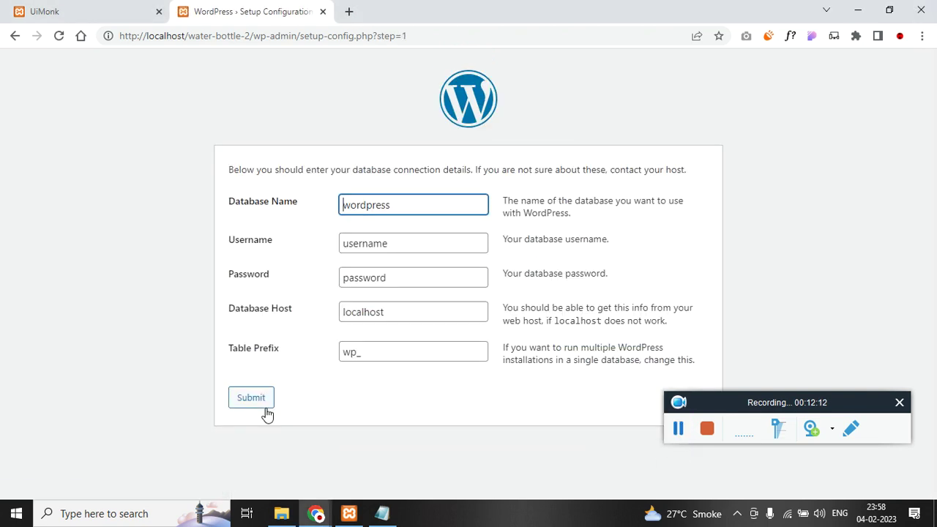
- Submit database water-bottle-2 with username root and a blank password
double_click(437, 207)
text(water-bottle-2)
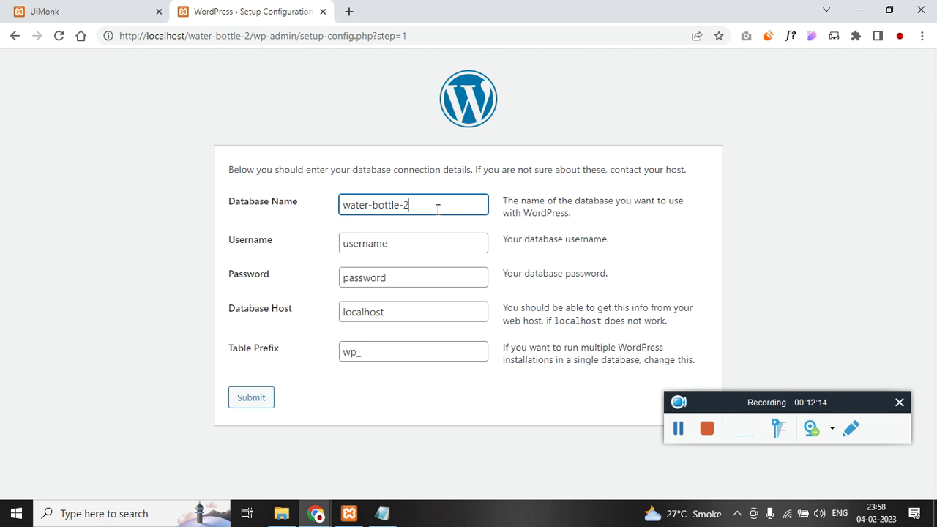
key(Tab)
text(r)
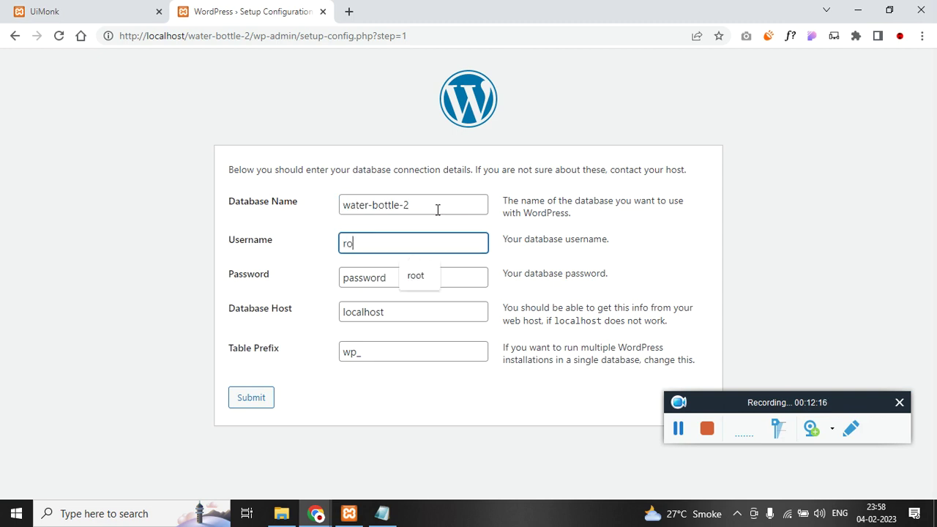
key(Tab)
key(BackSpace)
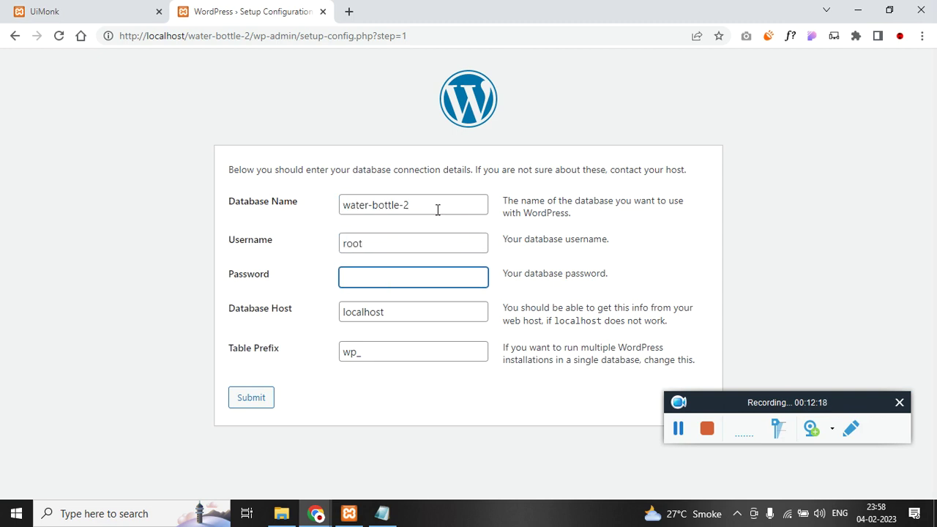
key(Tab)
key(Tab)
click(250, 396)
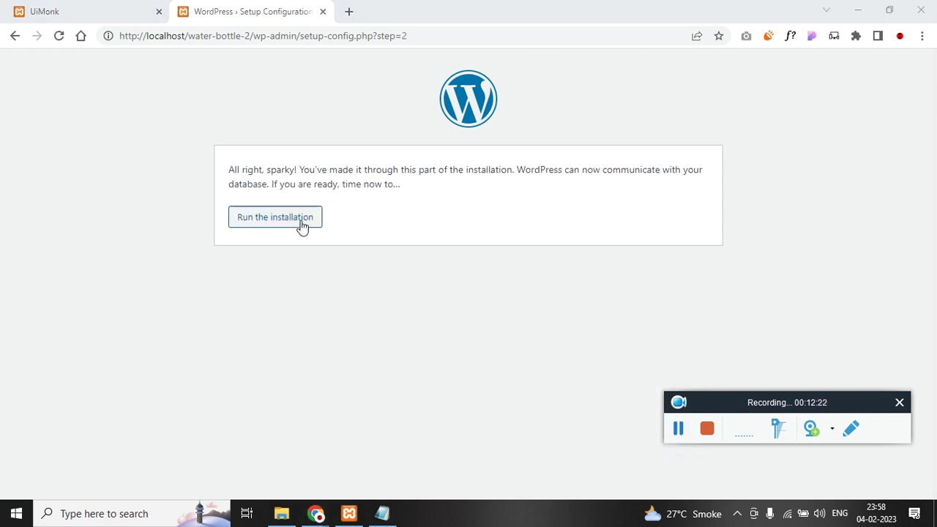
- Run the installation to reach the Welcome site information form
click(300, 224)
click(678, 428)
click(676, 427)
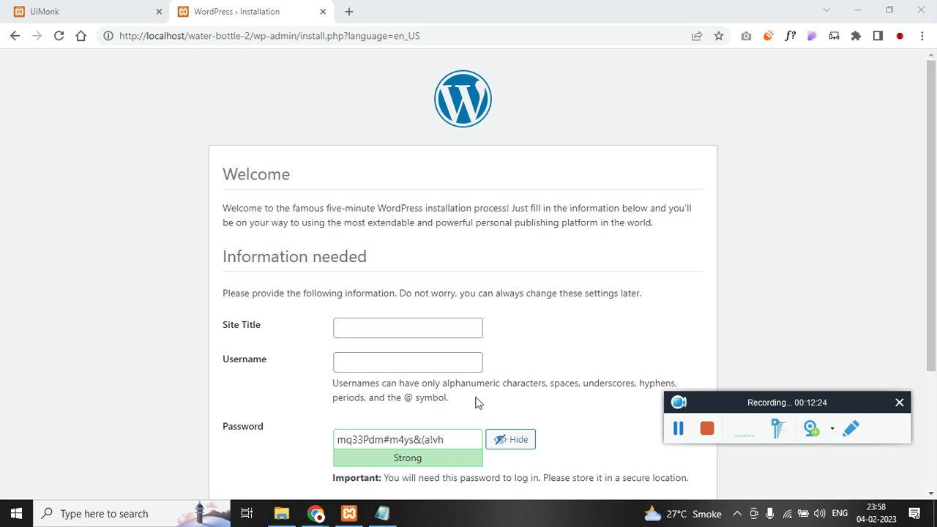
scroll(420, 278, down, 1)
click(424, 260)
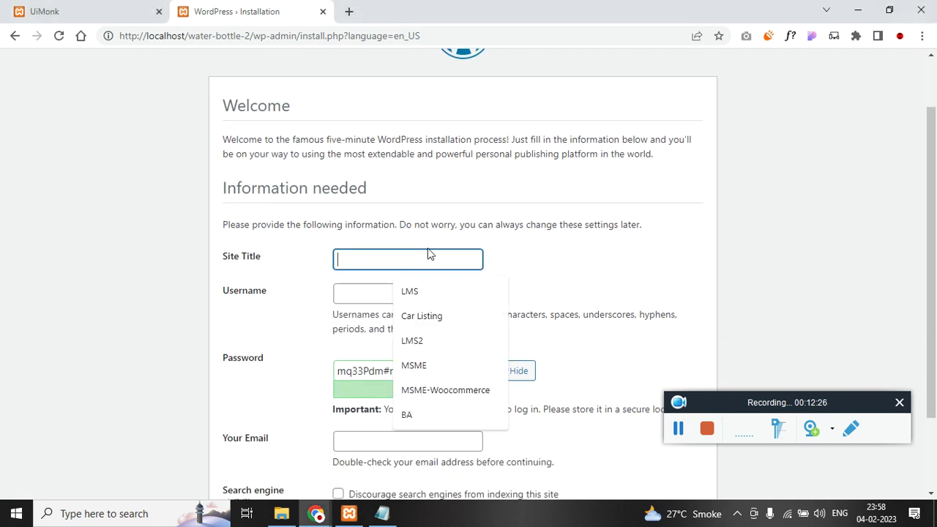
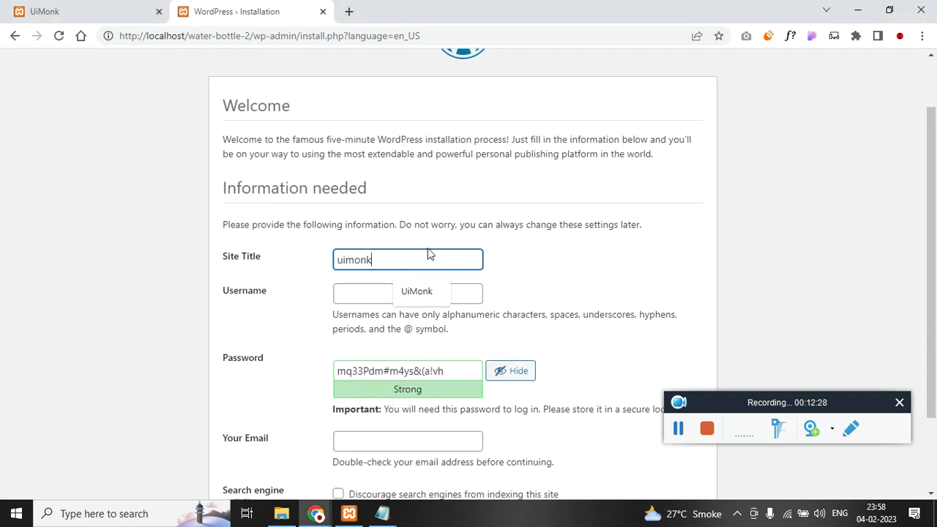
- Install WordPress as uimonk with user admin, a confirmed weak password, and search engines discouraged
key(Tab)
key(Tab)
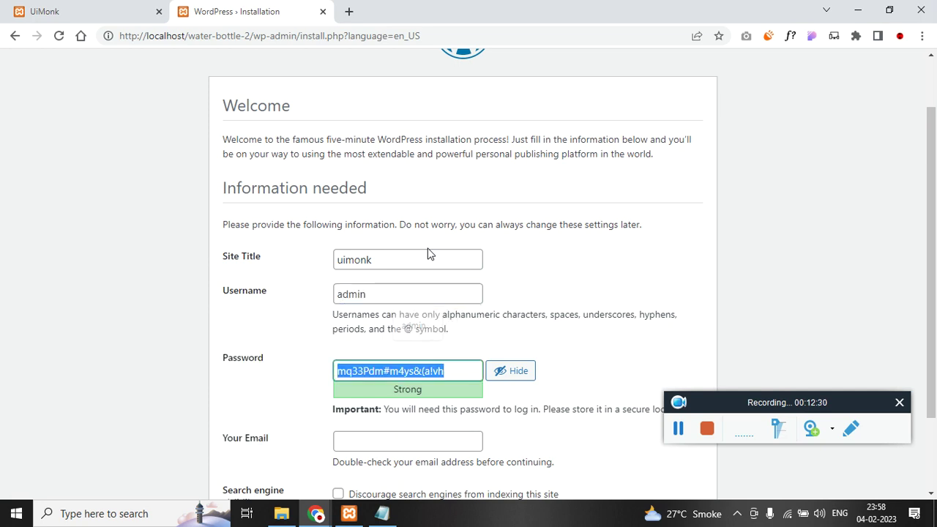
key(Tab)
scroll(429, 254, down, 2)
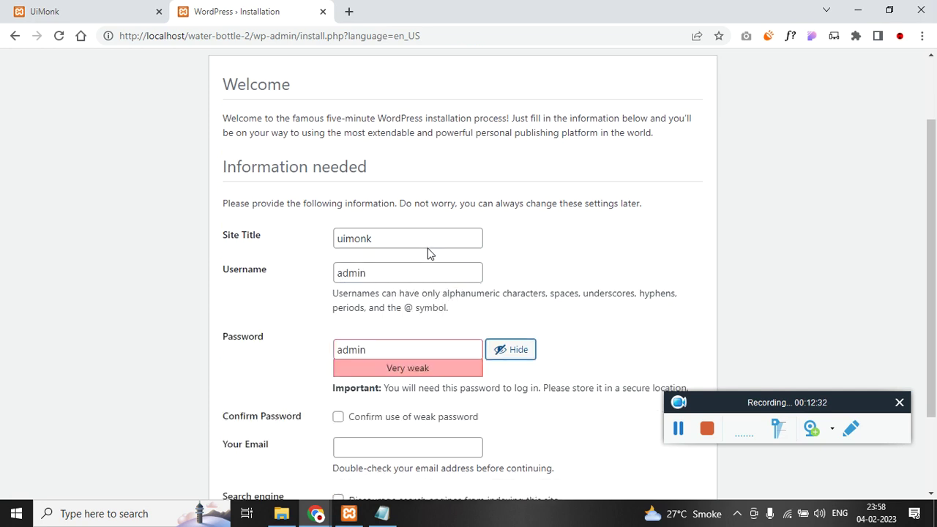
click(342, 311)
click(371, 338)
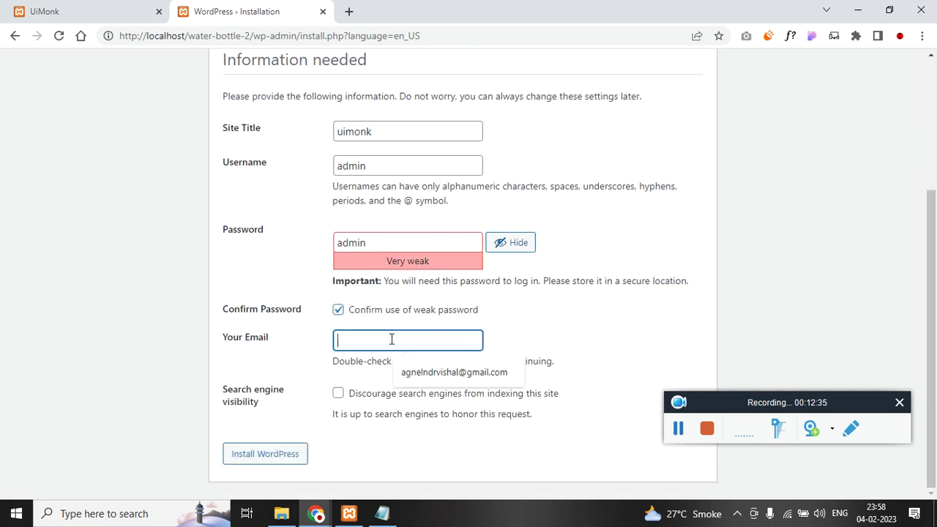
click(437, 374)
click(384, 401)
click(265, 459)
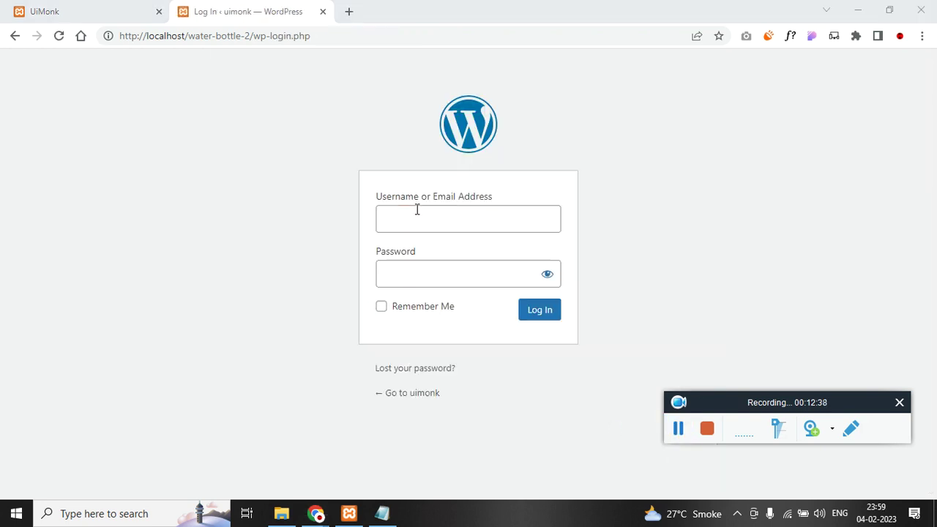
- Log in to the new site as admin with Remember Me ticked
click(423, 217)
text(admin)
key(Down)
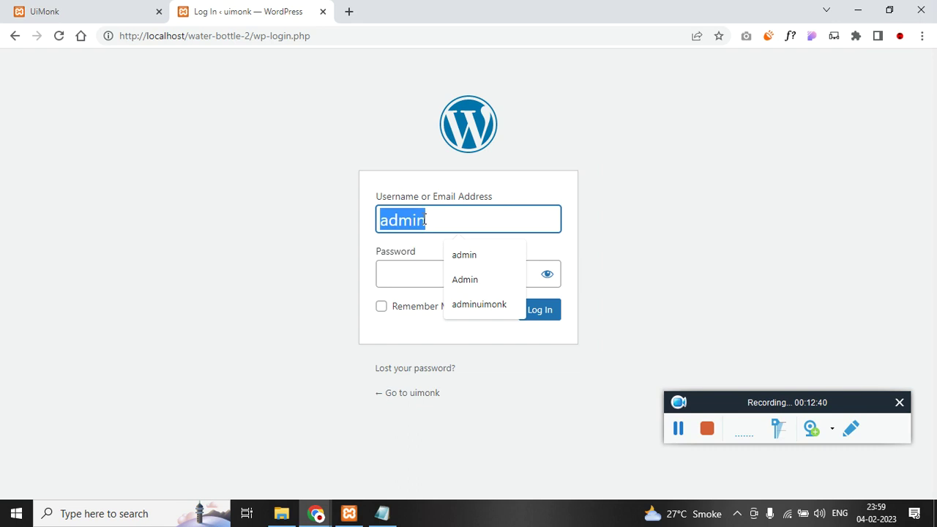
key(Tab)
click(430, 311)
click(540, 317)
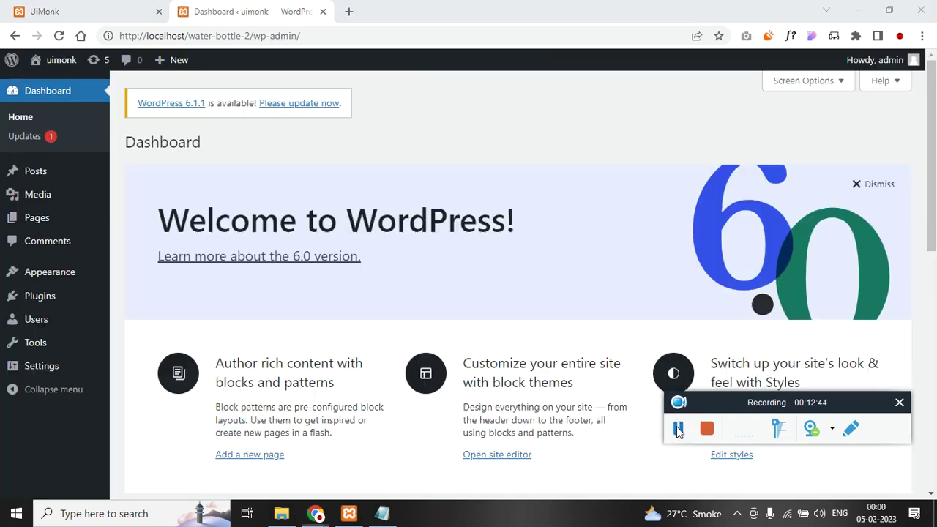
- Search the theme directory for Woostify, install it, and activate it
mouse_move(85, 270)
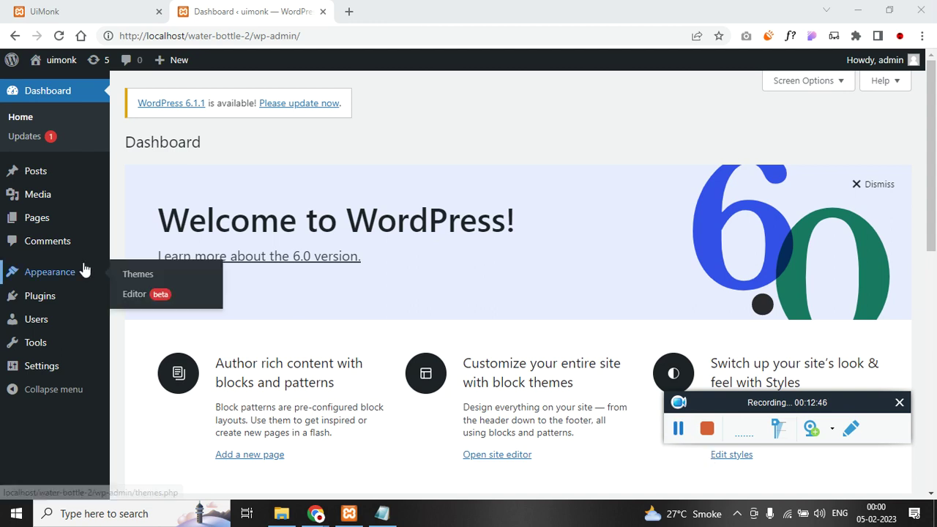
click(121, 273)
click(676, 435)
click(676, 434)
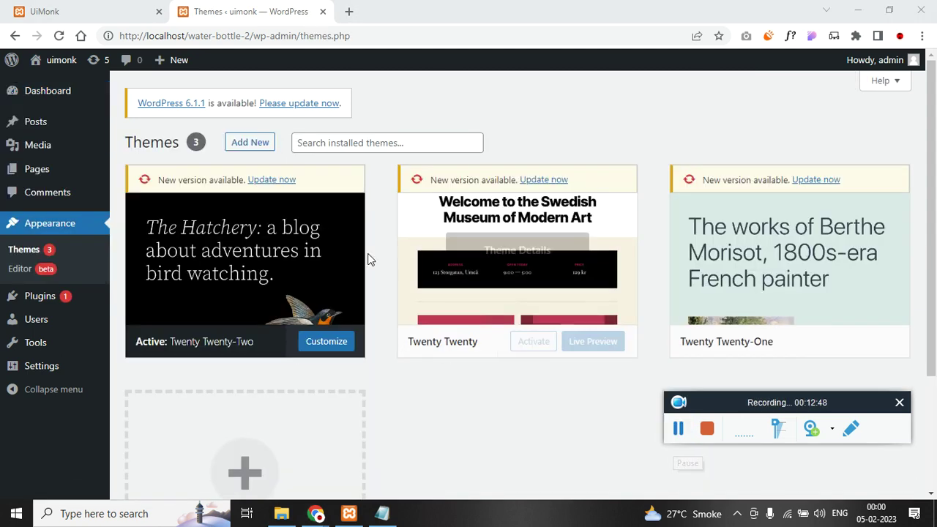
click(256, 144)
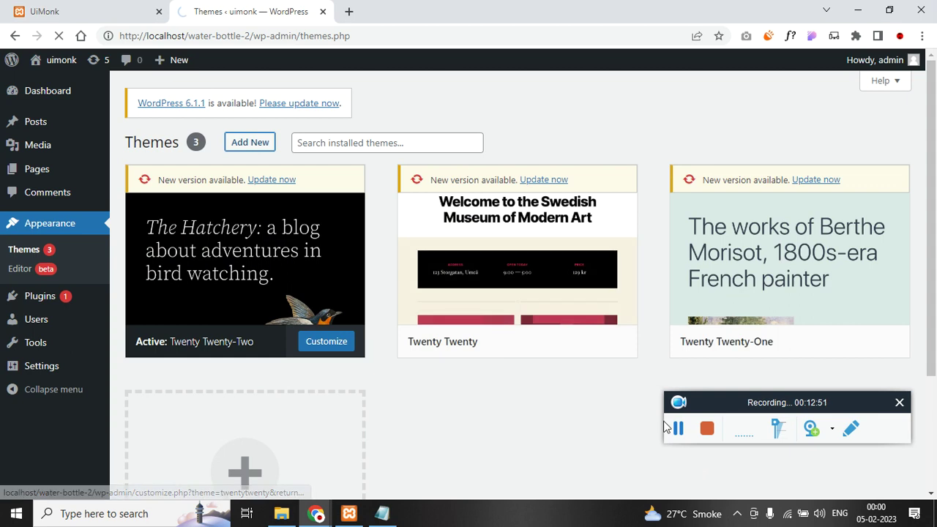
click(772, 181)
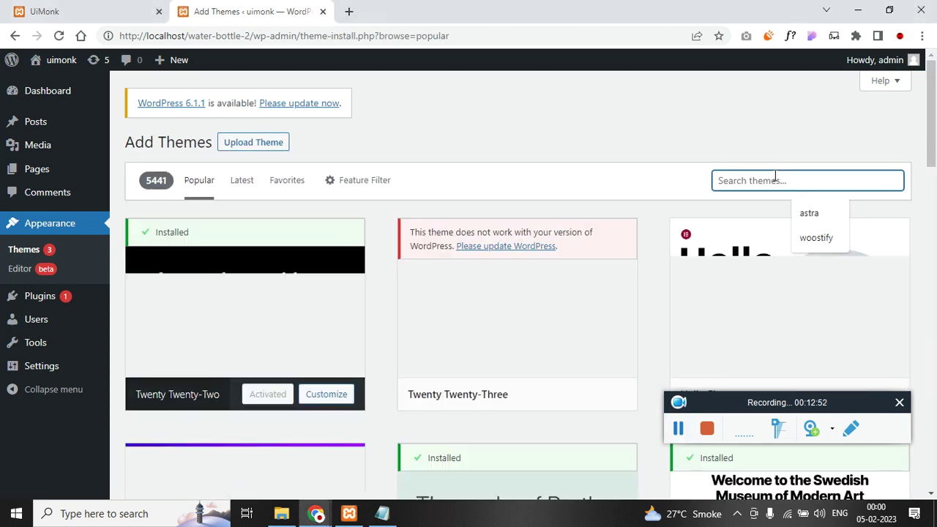
click(814, 236)
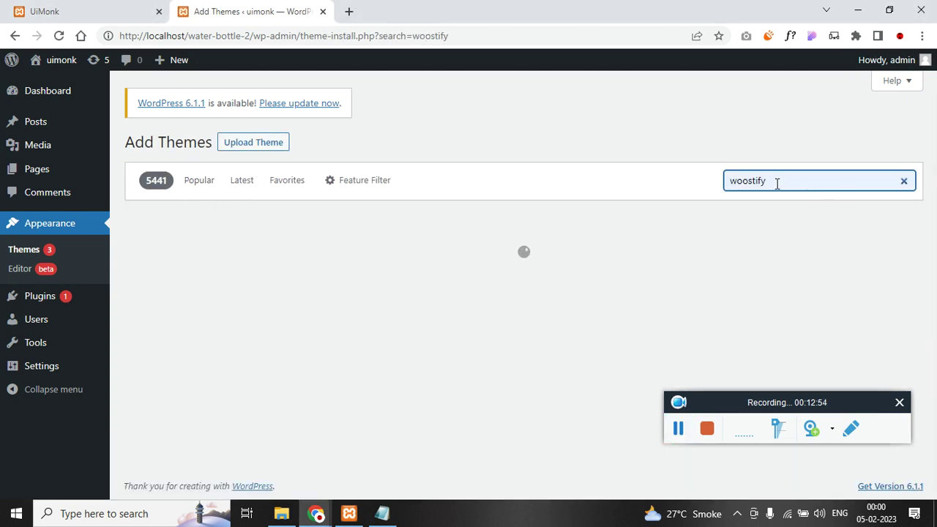
mouse_move(243, 393)
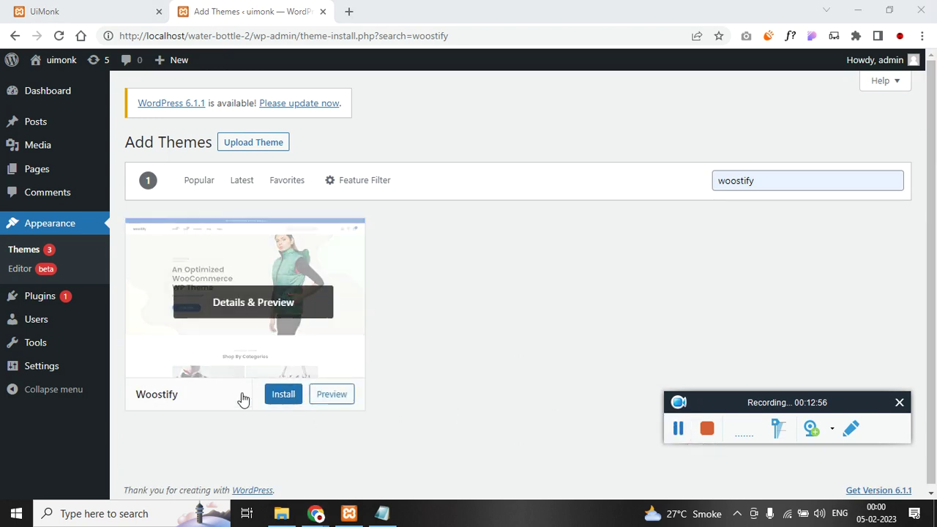
click(281, 395)
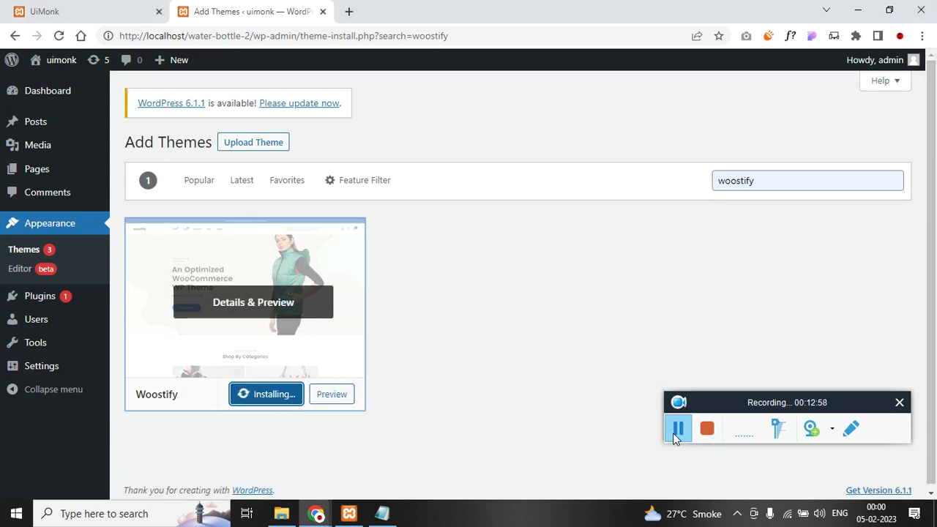
click(261, 398)
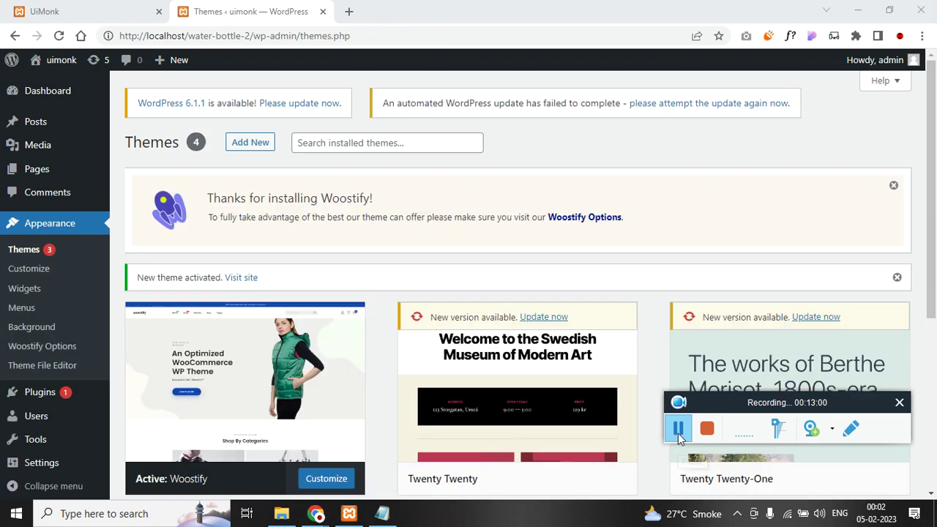
- Open the Add Plugins page in a new browser tab
mouse_move(39, 395)
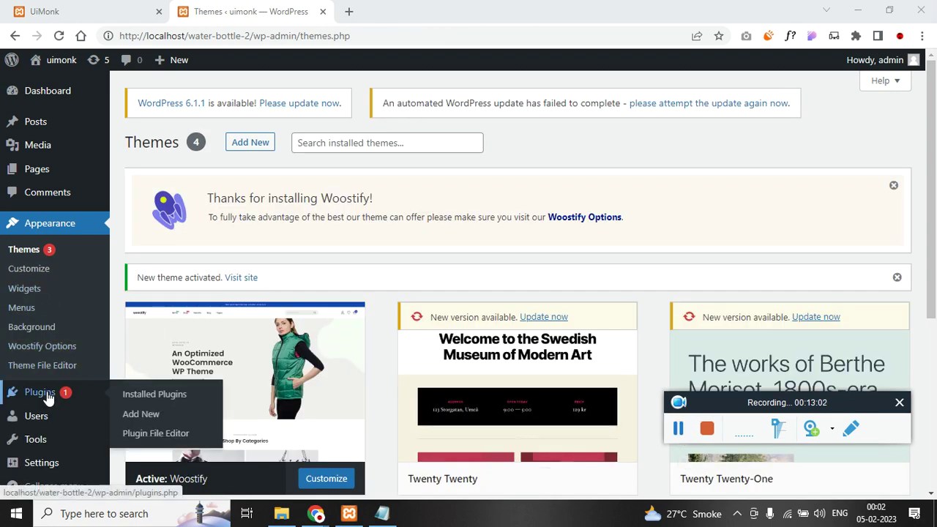
right_click(142, 423)
click(219, 272)
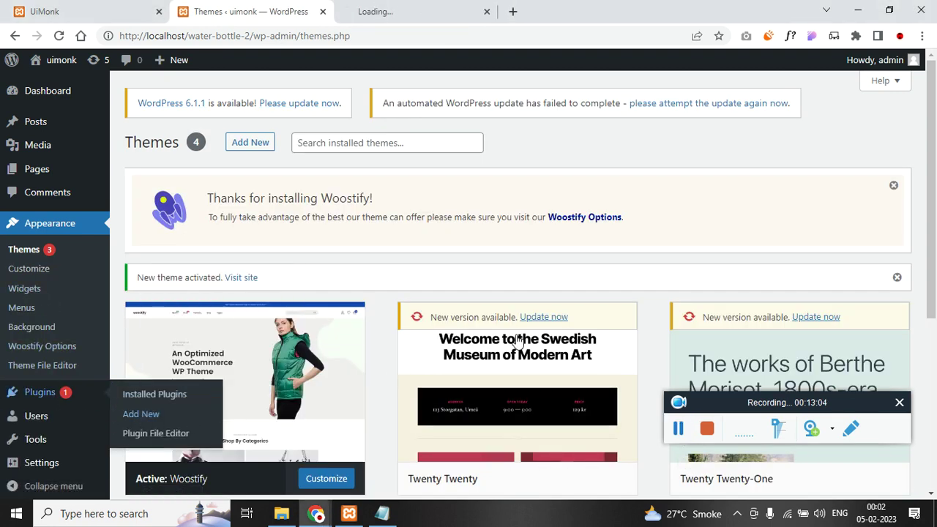
click(432, 8)
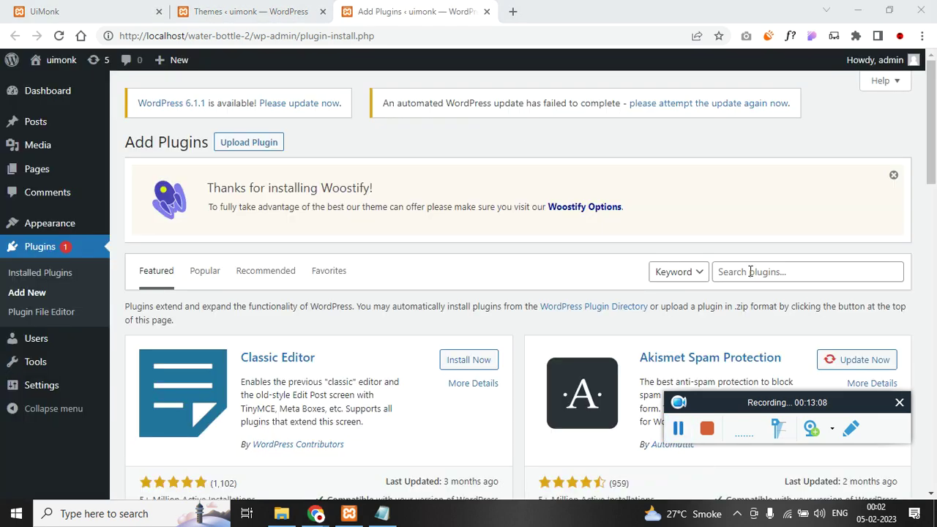
- Search for and install Elementor Website Builder and WooCommerce
click(750, 271)
text(elementor)
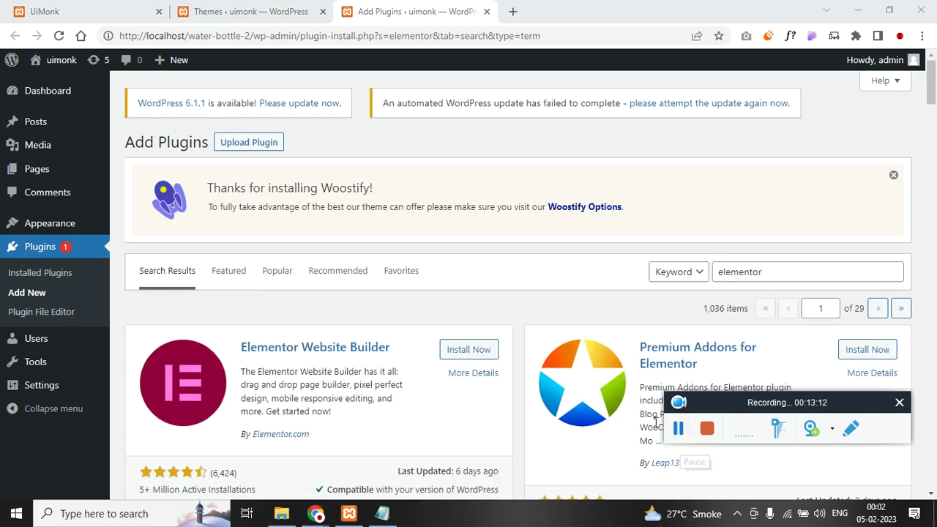
click(486, 356)
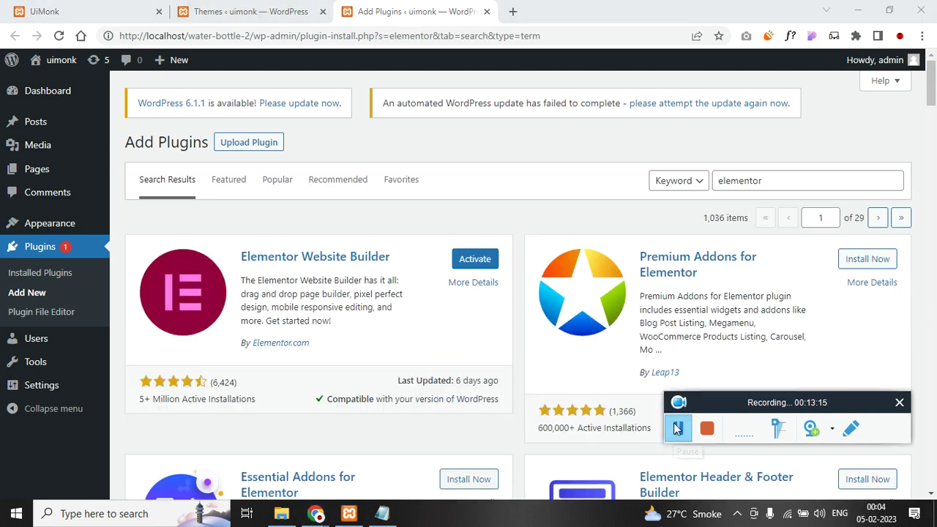
double_click(777, 180)
text(woocommerce)
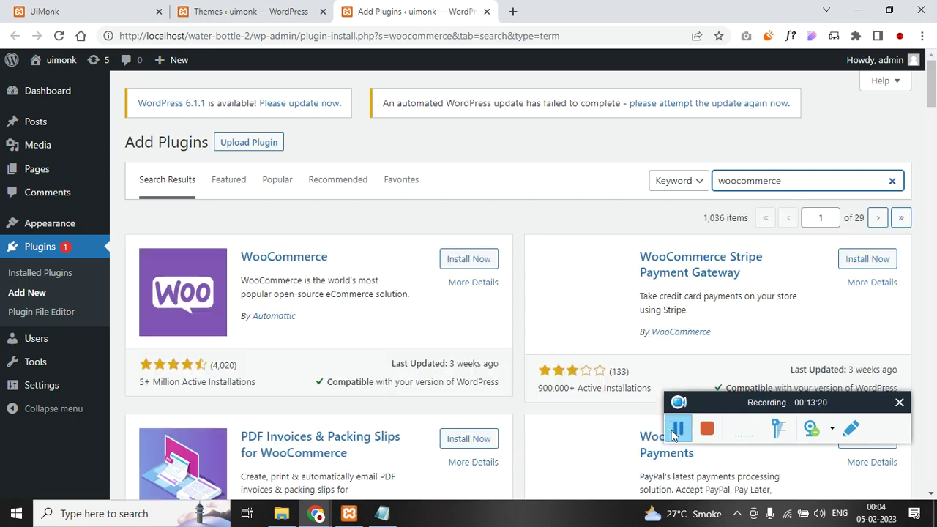
click(667, 417)
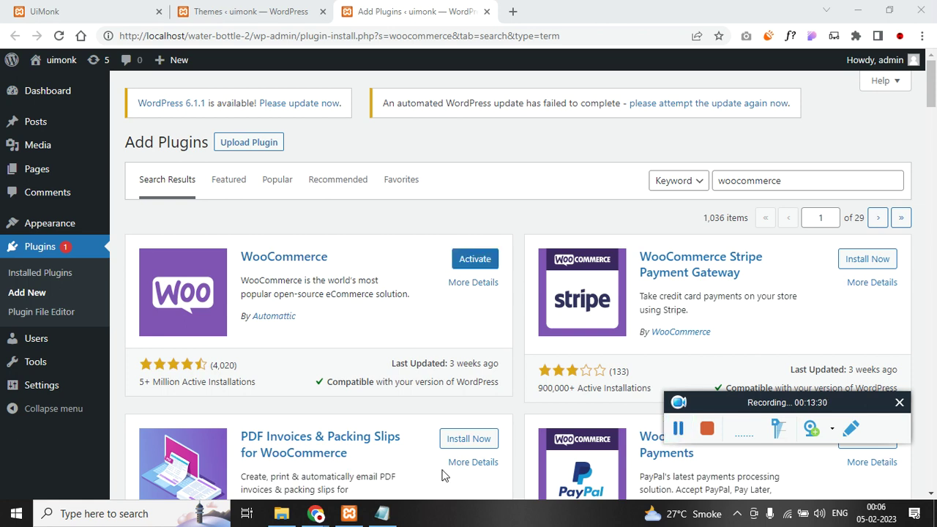
click(381, 513)
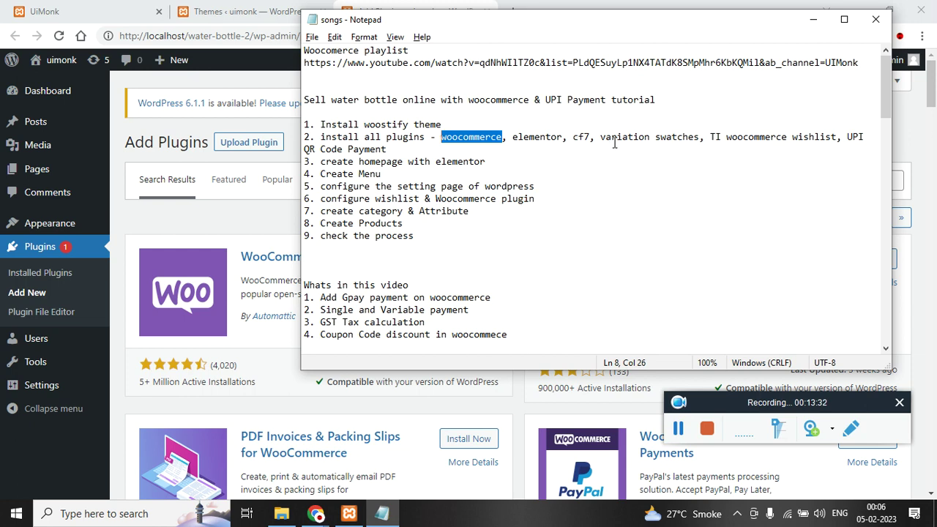
- Search for and install Variation Swatches for WooCommerce, using the name from the notes
drag(601, 138, 692, 142)
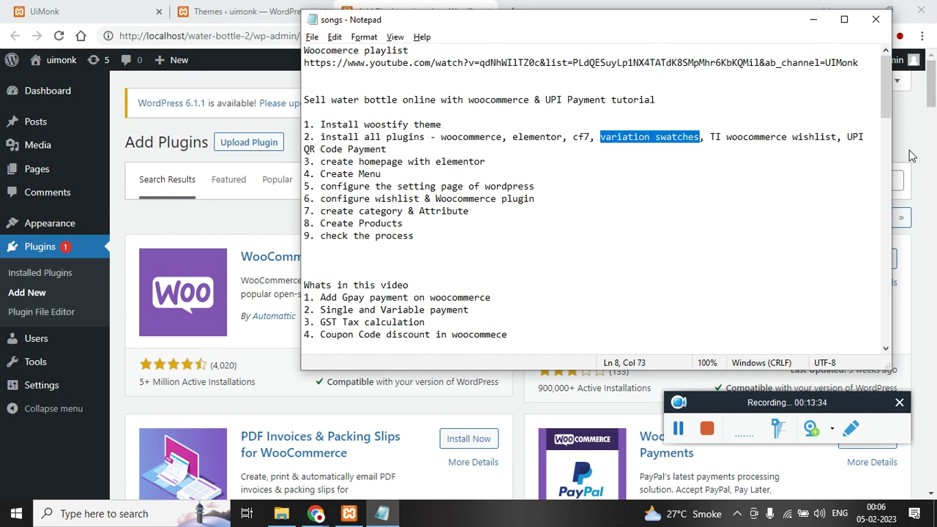
click(815, 203)
scroll(815, 203, down, 5)
scroll(804, 197, up, 6)
double_click(805, 183)
text(variation swatches)
drag(299, 345, 254, 350)
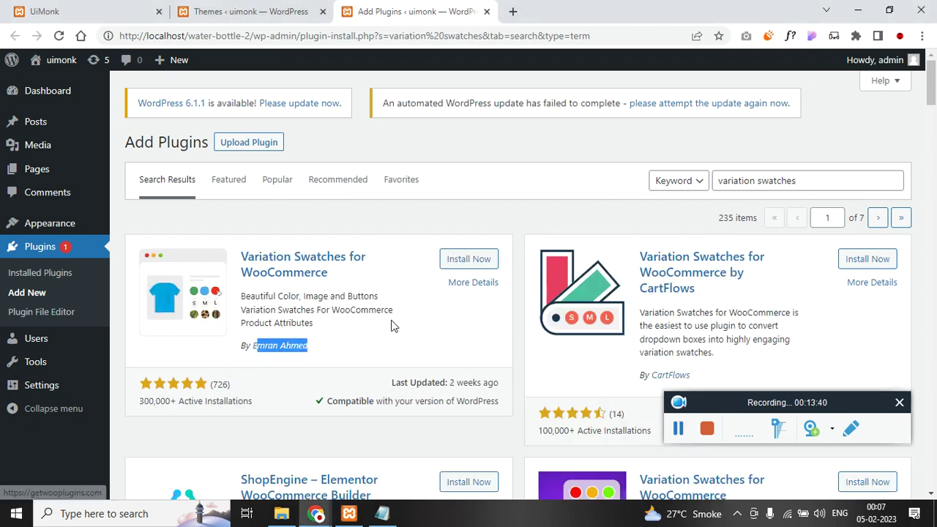
click(474, 259)
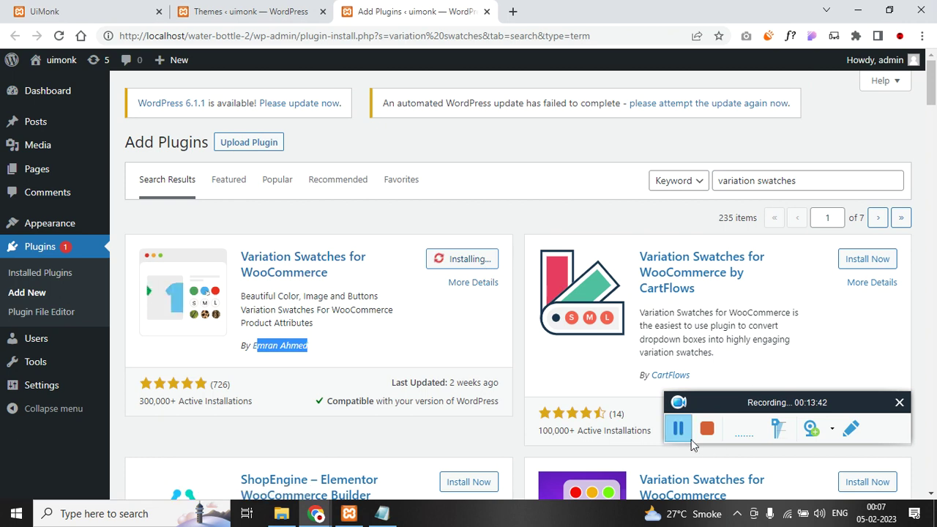
- Install TI WooCommerce Wishlist and UPI QR Code Payment Gateway, then list installed plugins
click(382, 514)
drag(710, 137, 838, 137)
key(ctrl+c)
key(alt+Tab)
triple_click(797, 182)
key(ctrl+v)
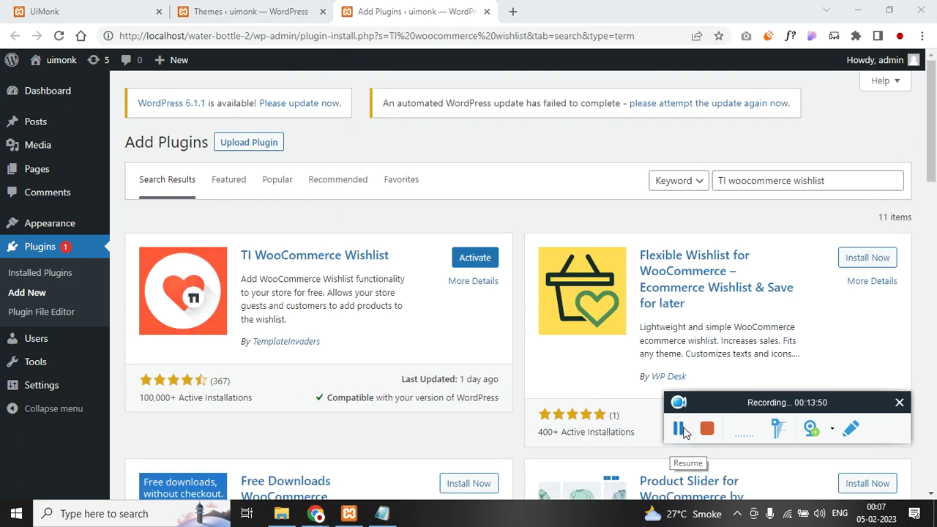
triple_click(797, 181)
key(ctrl+v)
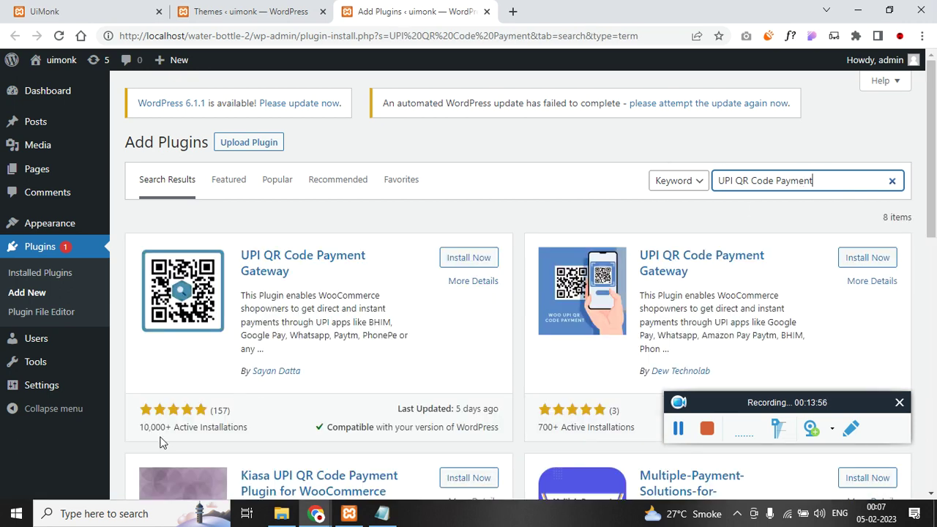
drag(150, 427, 238, 423)
click(477, 263)
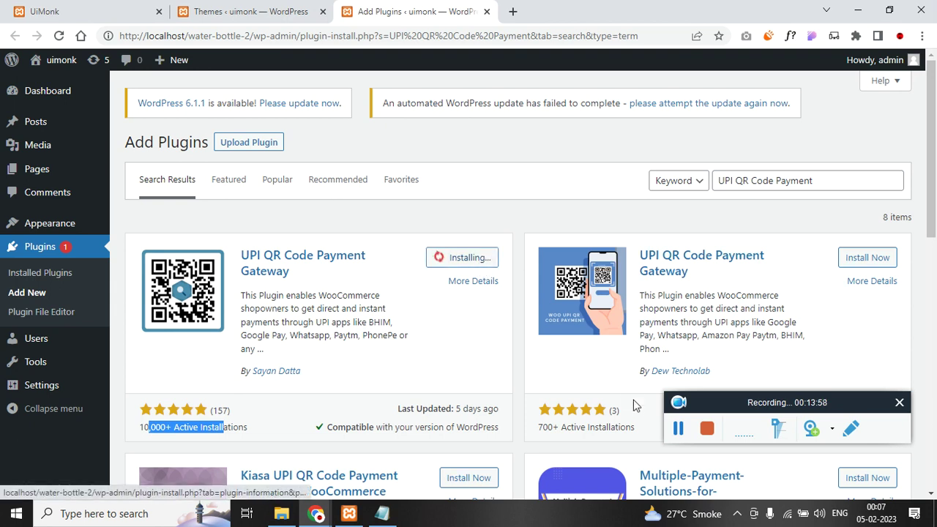
click(52, 278)
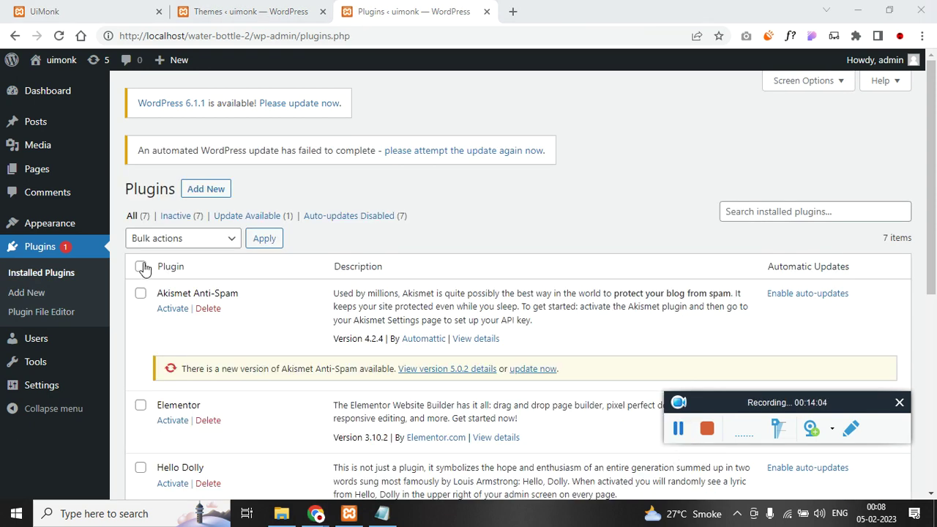
click(141, 267)
- Apply the Activate bulk action so all seven plugins become active
click(194, 240)
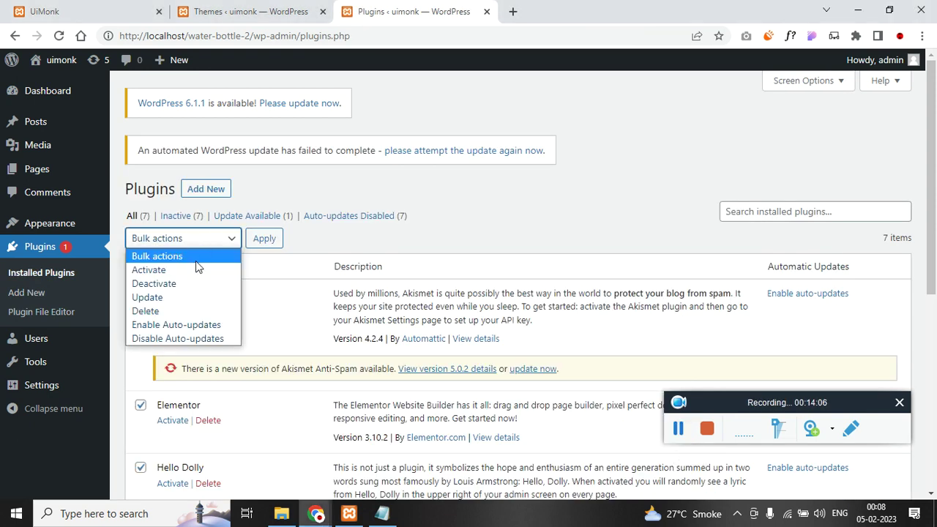
click(199, 270)
click(257, 243)
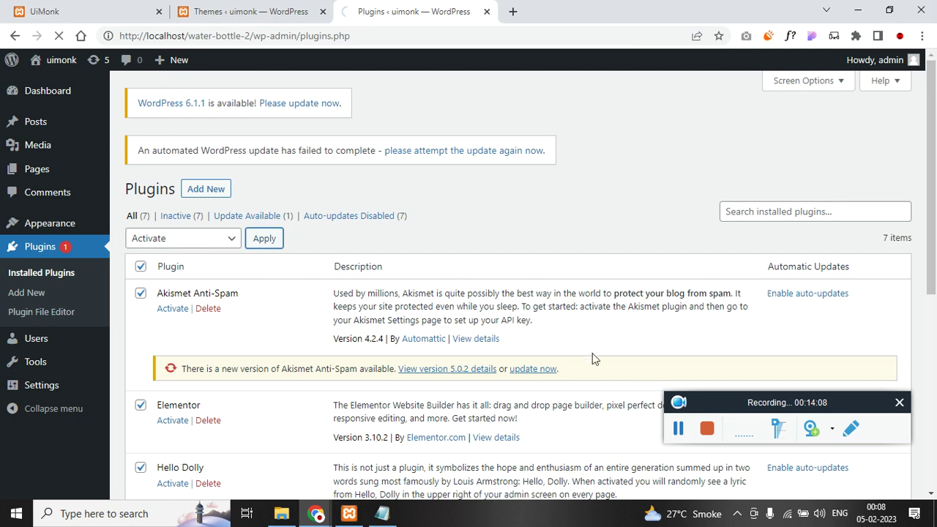
scroll(227, 339, up, 4)
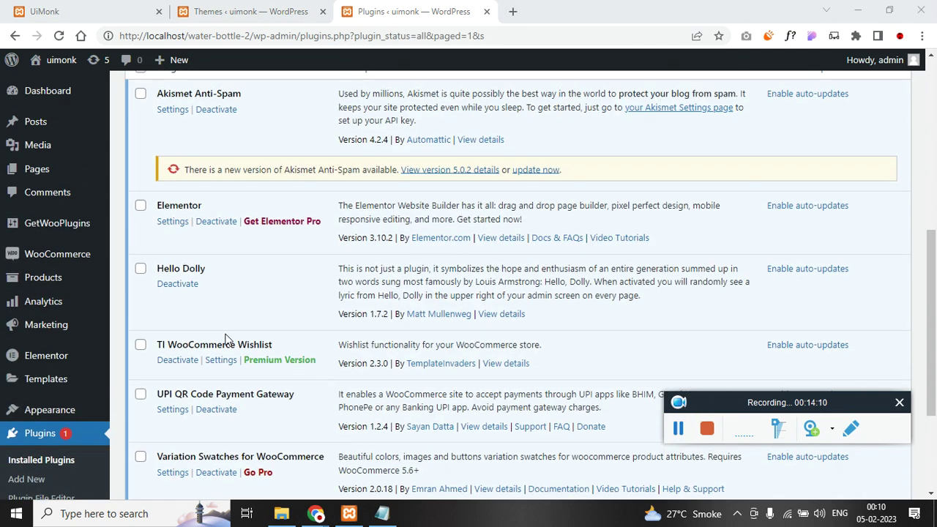
scroll(249, 320, up, 3)
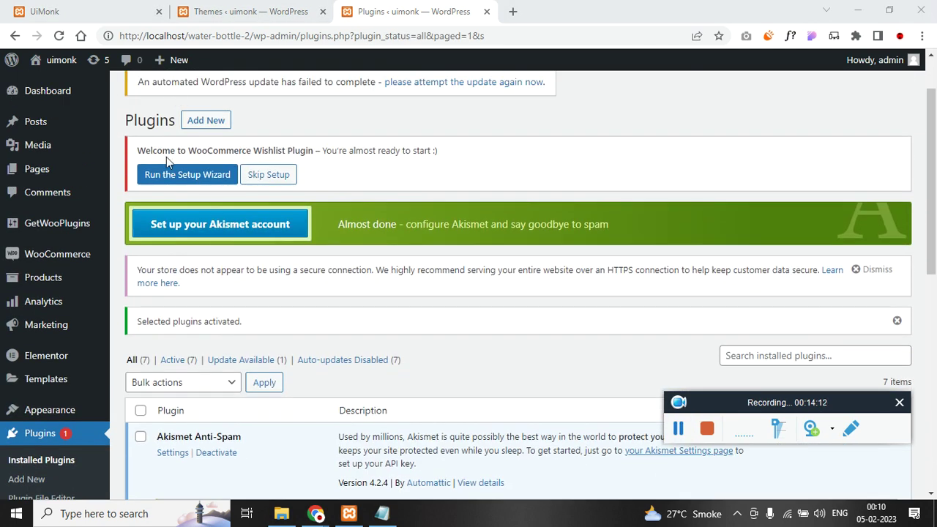
scroll(135, 364, down, 2)
scroll(135, 364, down, 2)
- Open the General, Writing, Reading, Discussion, Media, Permalinks and Privacy settings in background tabs
mouse_move(51, 461)
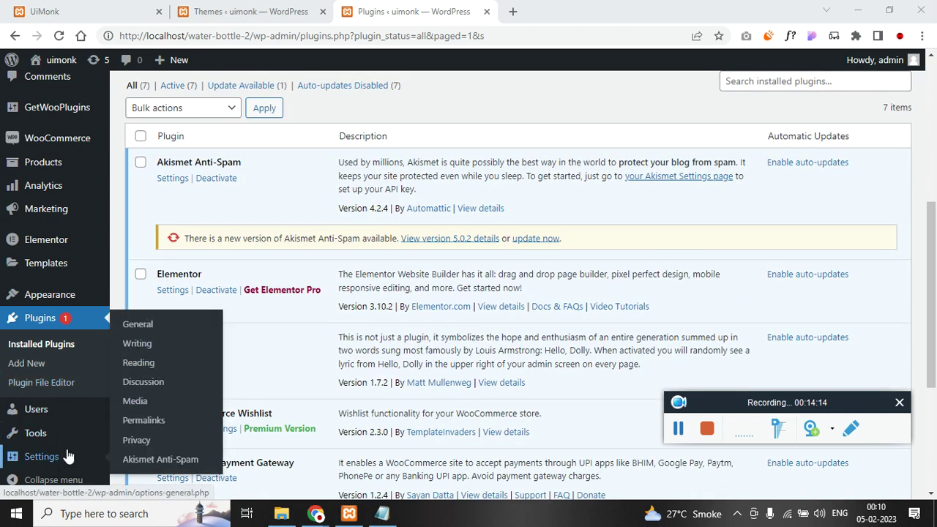
middle_click(162, 328)
middle_click(155, 344)
middle_click(130, 363)
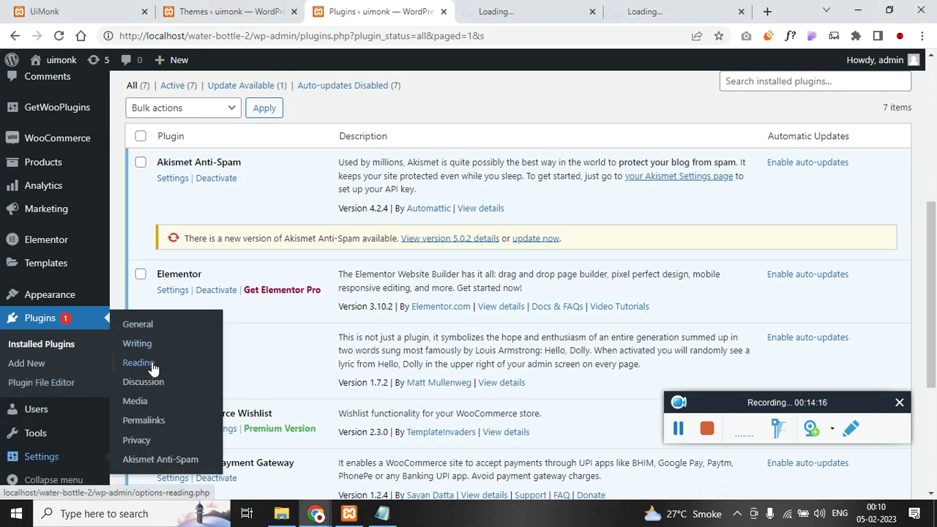
middle_click(141, 382)
middle_click(139, 402)
middle_click(143, 420)
middle_click(136, 440)
key(ctrl+Tab)
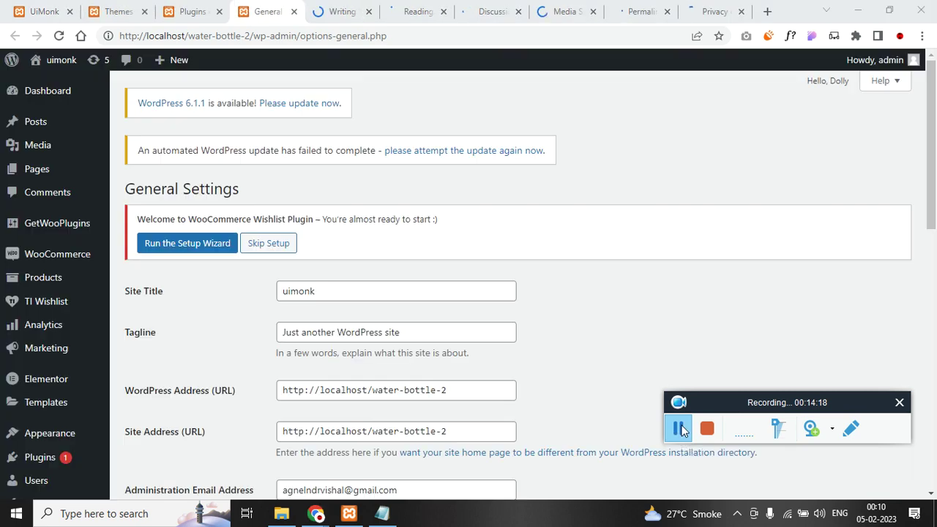
- Tick Membership 'Anyone can register', save General Settings, and go to Writing Settings
scroll(217, 391, down, 3)
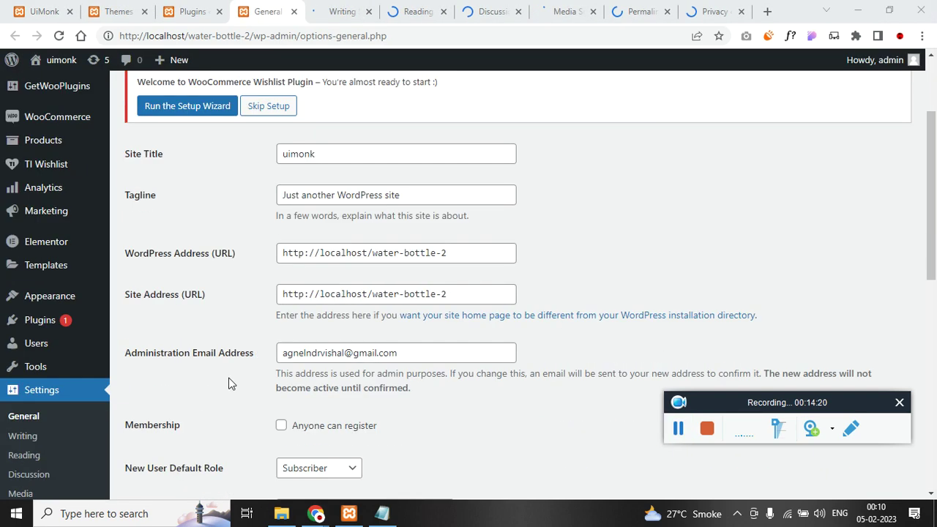
click(281, 357)
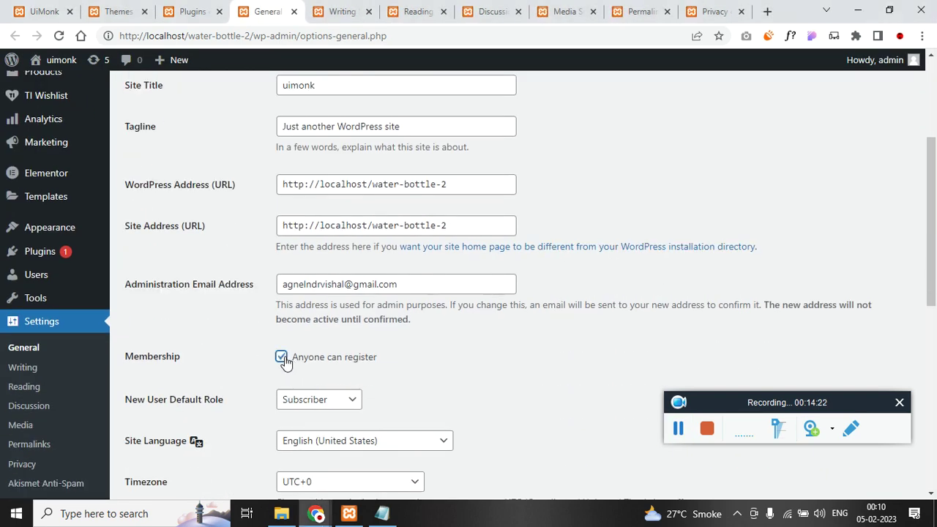
scroll(297, 365, down, 1)
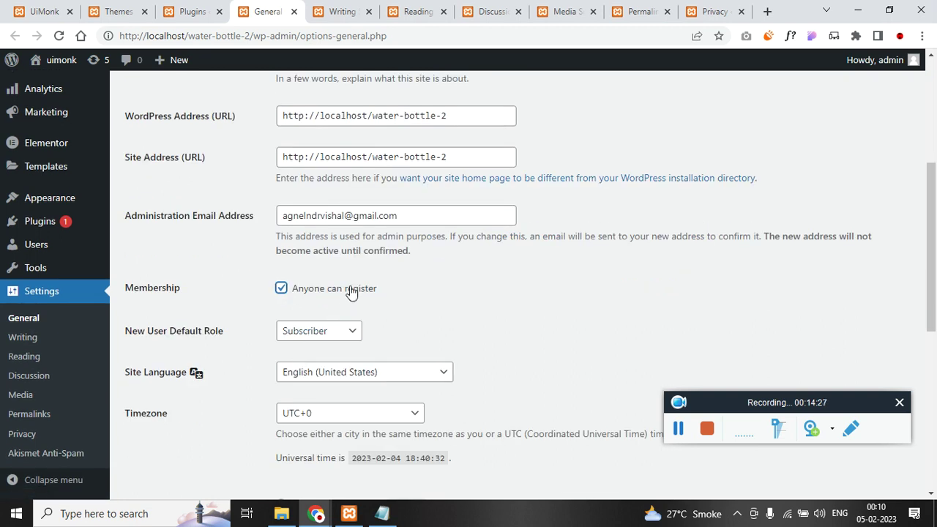
scroll(284, 327, down, 5)
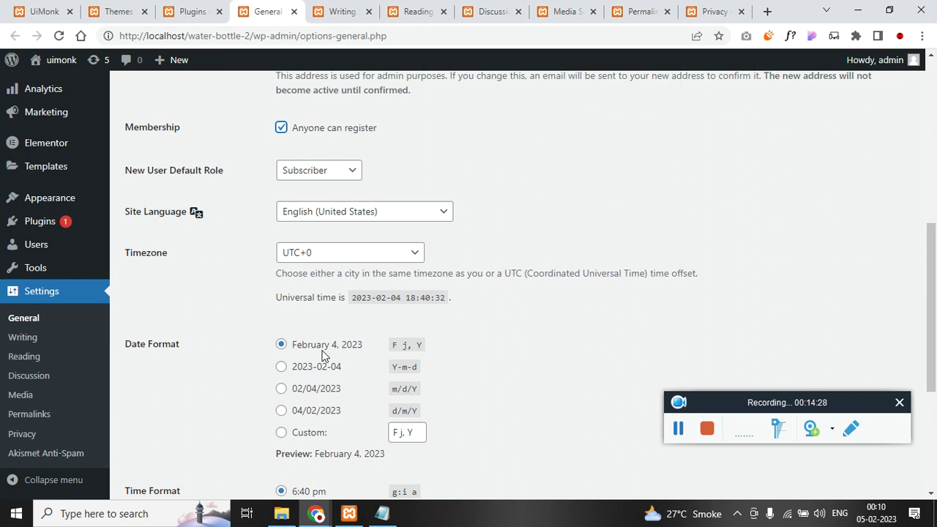
scroll(305, 401, down, 1)
click(182, 433)
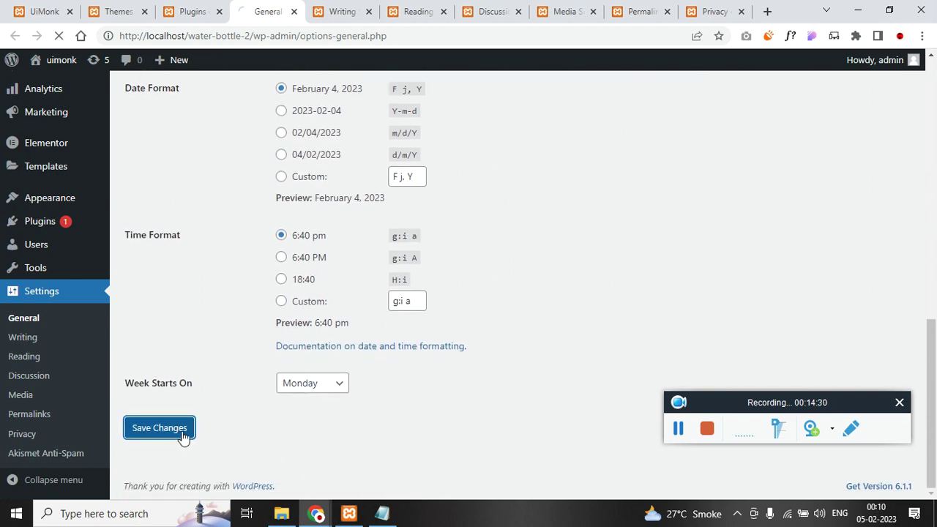
click(340, 15)
scroll(325, 275, down, 2)
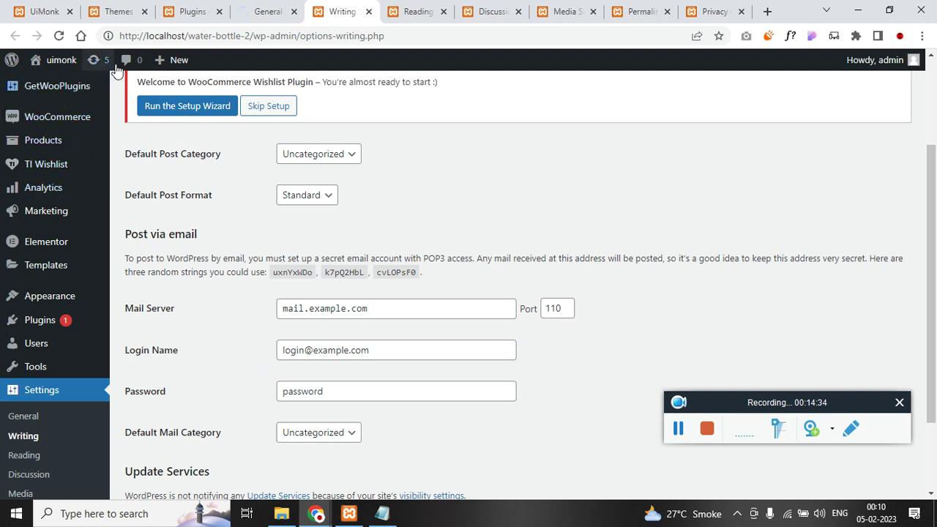
- Open a new page editor from + New > Page in a separate tab
mouse_move(178, 61)
middle_click(184, 122)
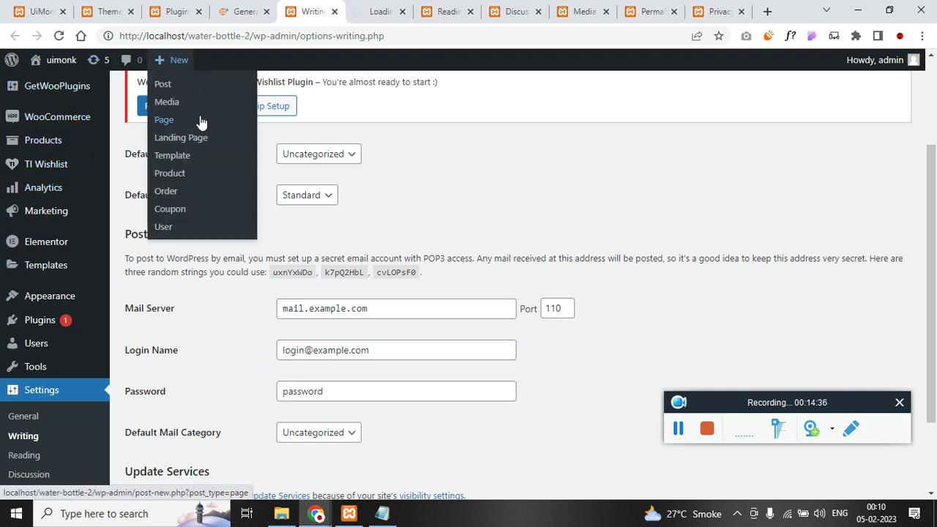
scroll(196, 291, down, 2)
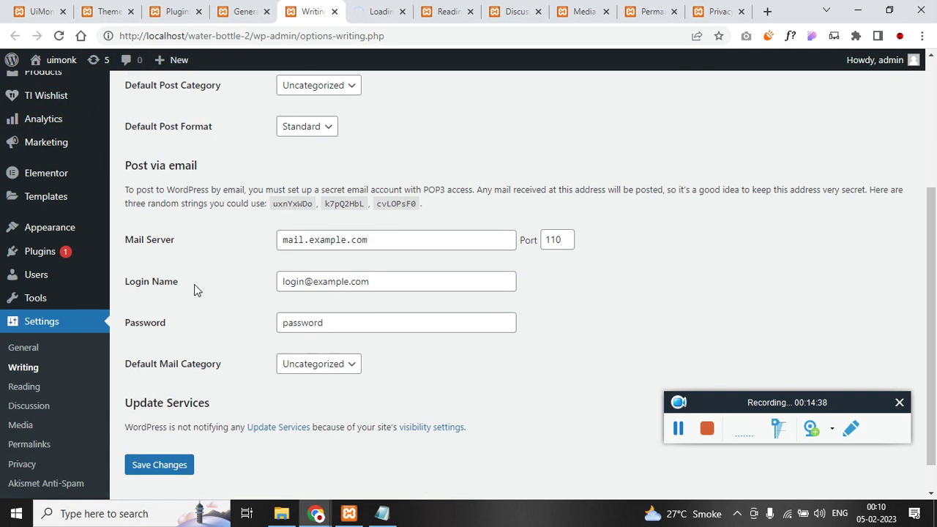
- Close the Writing and General Settings tabs after seeing the saved confirmation
click(330, 15)
click(250, 13)
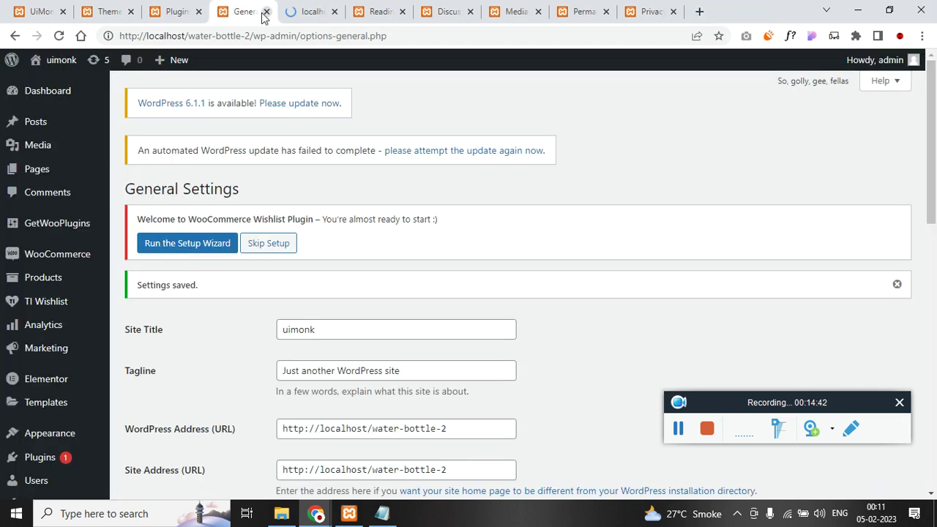
middle_click(238, 7)
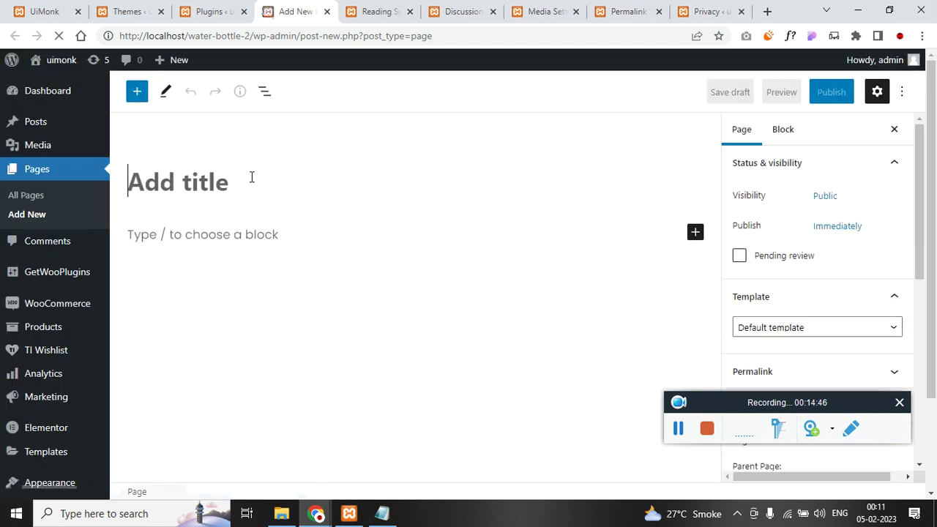
- Title the new page 'Home' and publish it
text(Home)
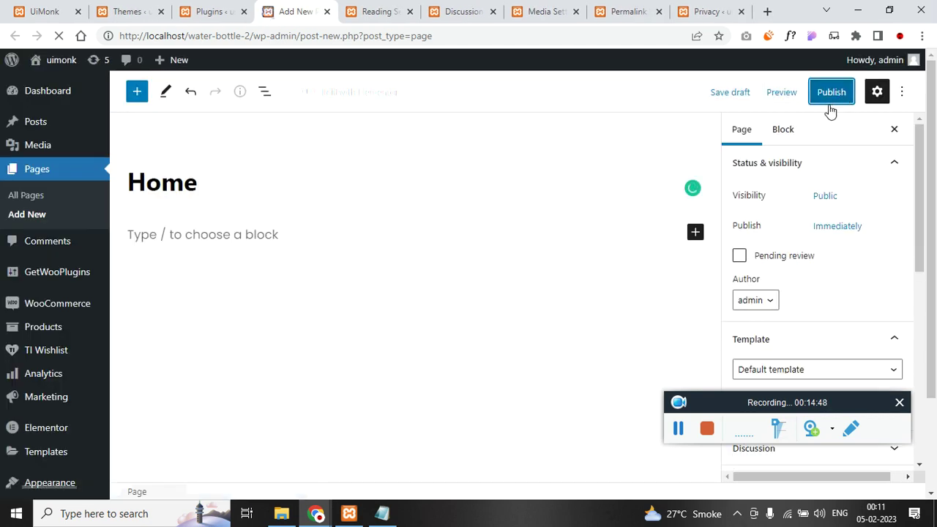
scroll(732, 205, down, 2)
click(379, 11)
scroll(414, 241, down, 1)
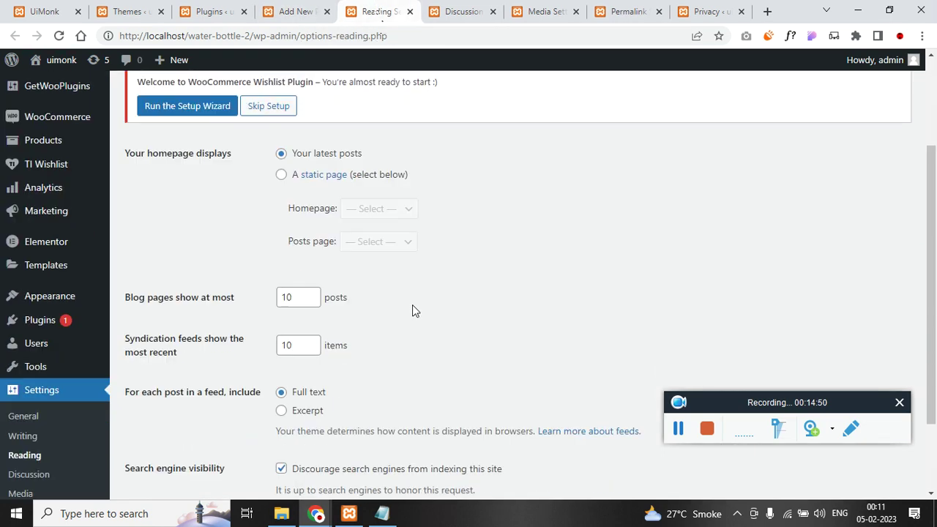
scroll(356, 307, down, 1)
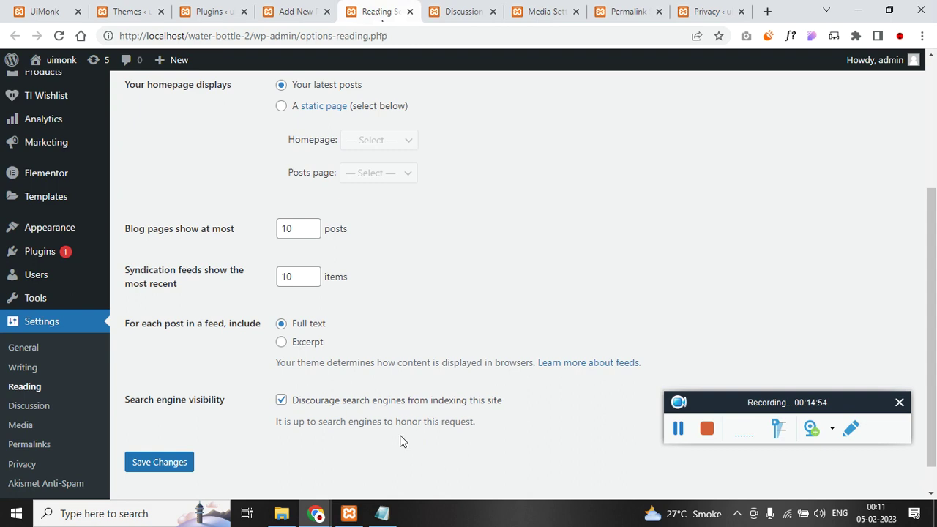
scroll(366, 402, up, 2)
- Check the Home editor, then set Reading Settings' homepage to display a static page
click(296, 11)
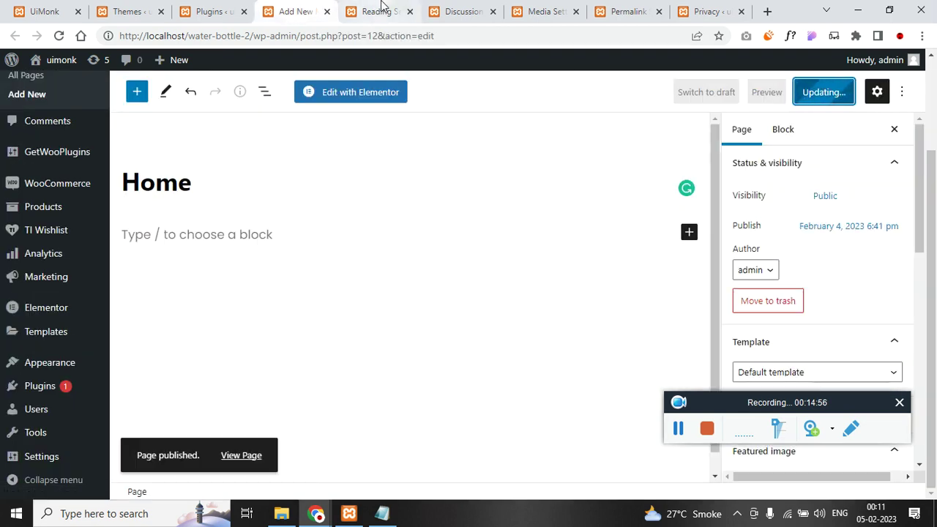
click(379, 11)
click(282, 312)
- Reload Reading Settings so the new Home page appears in the Homepage list
click(395, 348)
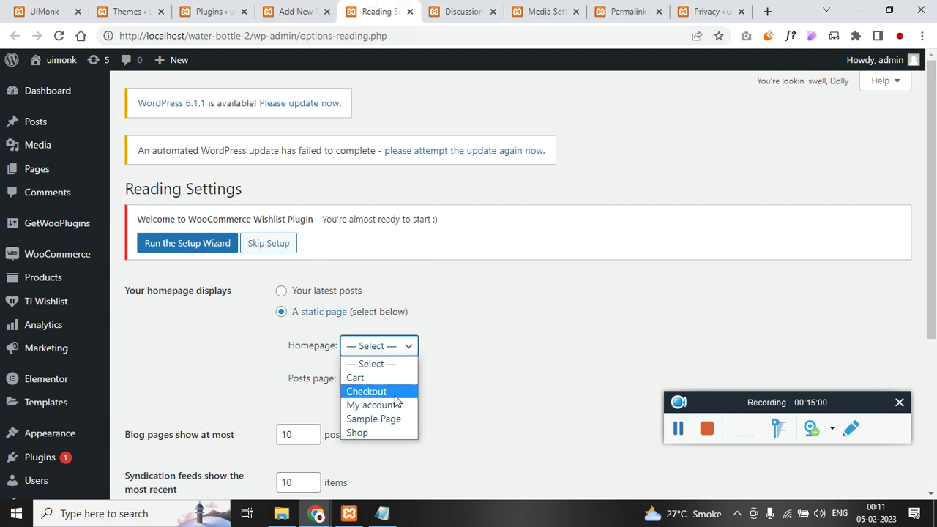
click(446, 35)
key(Return)
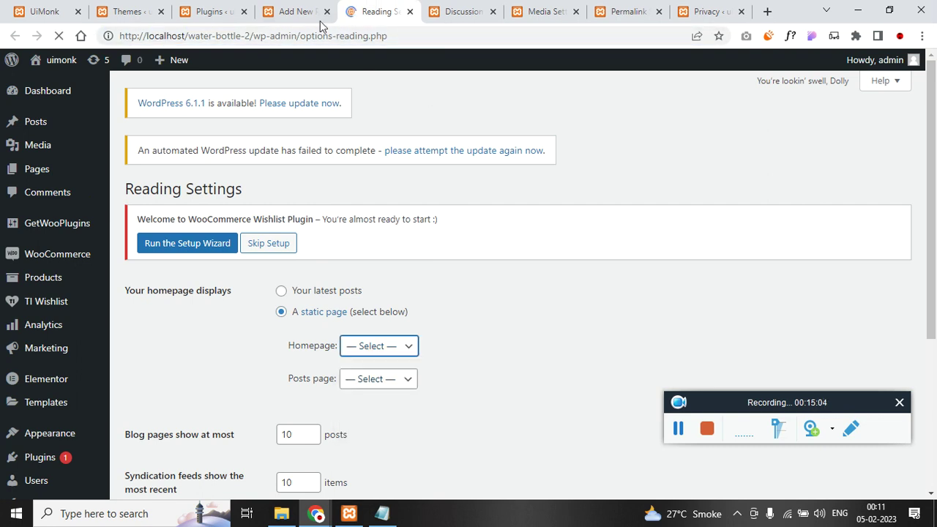
click(290, 9)
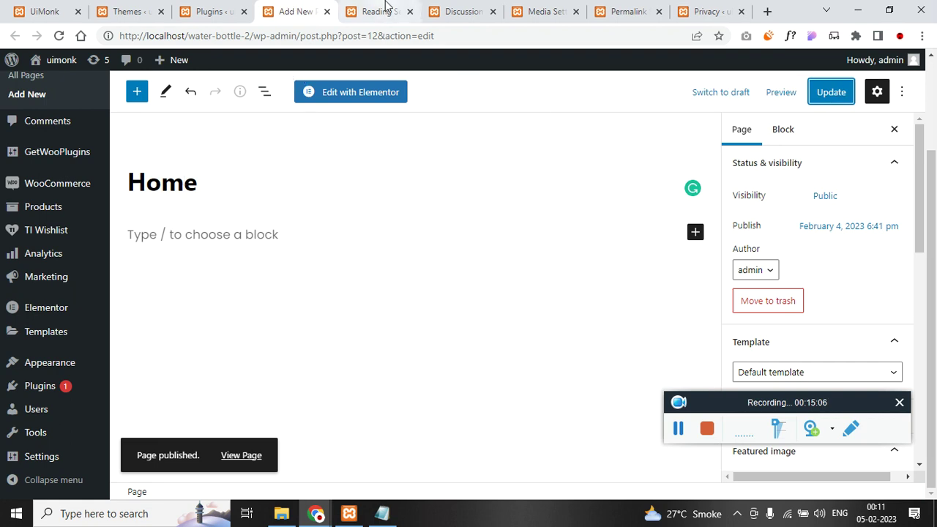
click(386, 7)
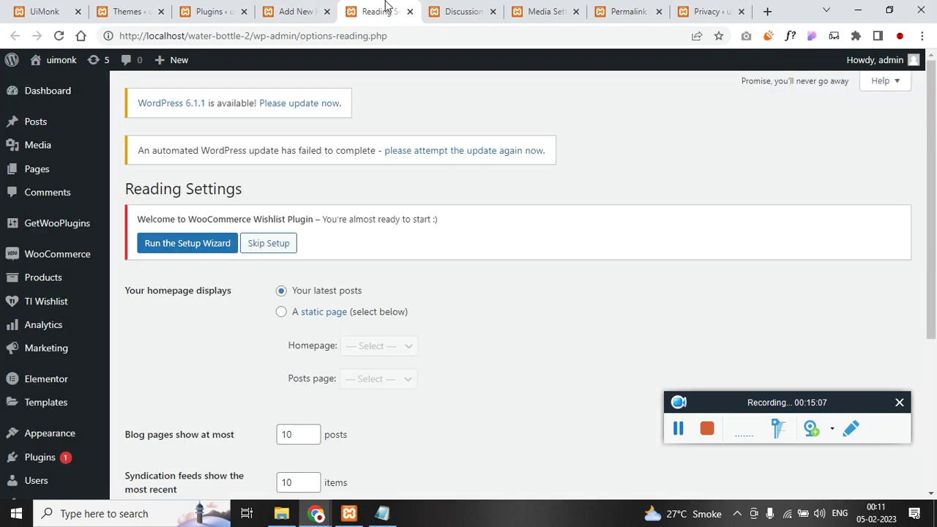
- Select 'A static page' with Home as the homepage and save the reading settings
click(281, 312)
click(396, 345)
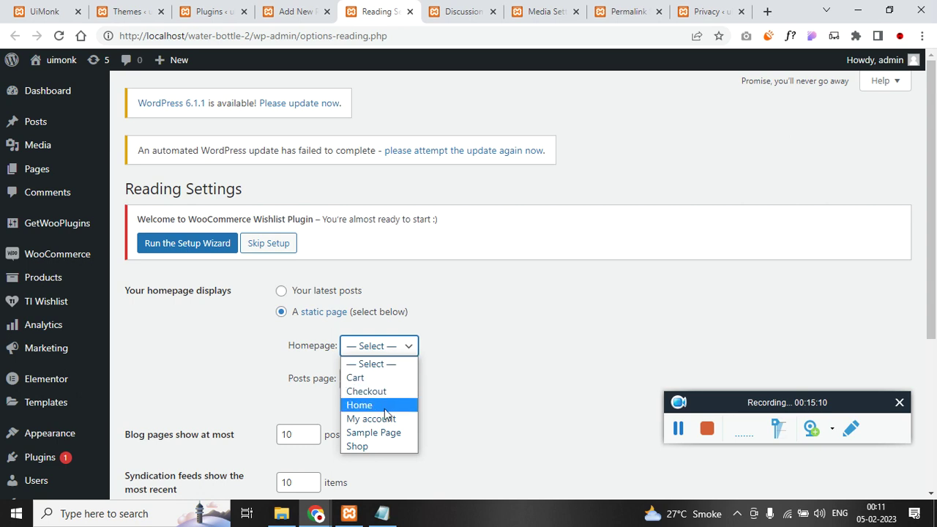
click(380, 403)
scroll(326, 421, down, 4)
click(184, 430)
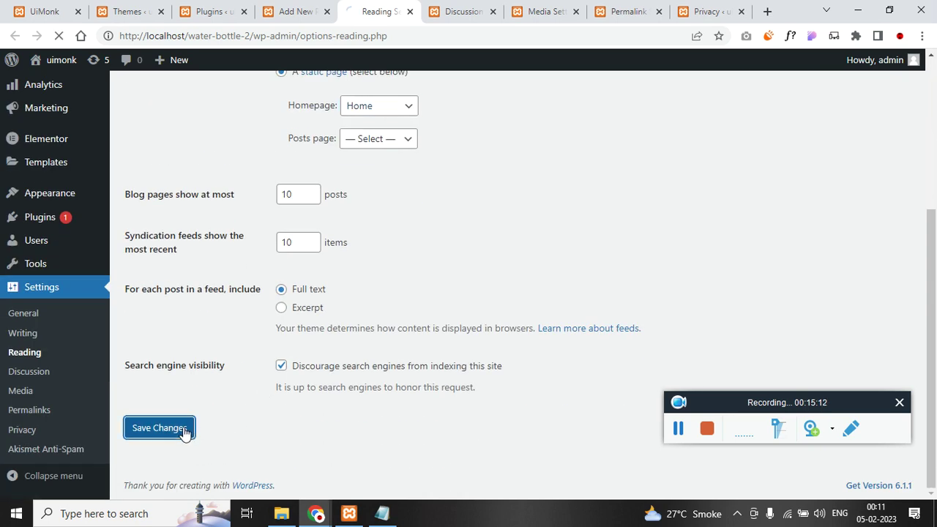
click(284, 12)
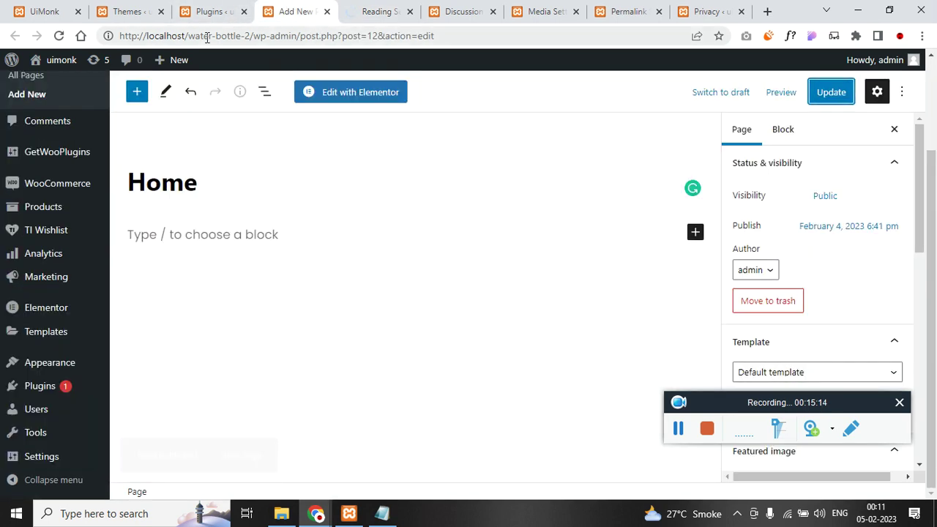
click(205, 12)
drag(188, 35, 316, 37)
click(317, 36)
drag(254, 36, 539, 36)
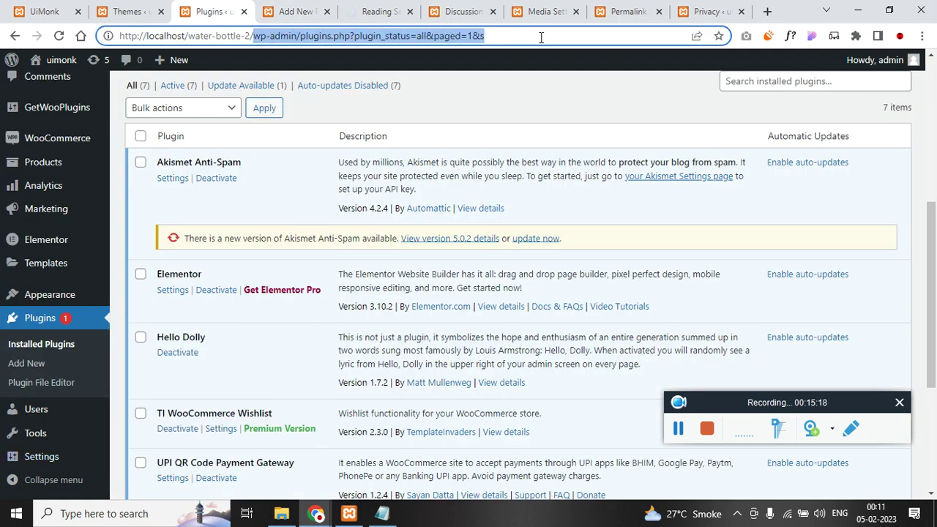
key(BackSpace)
key(Return)
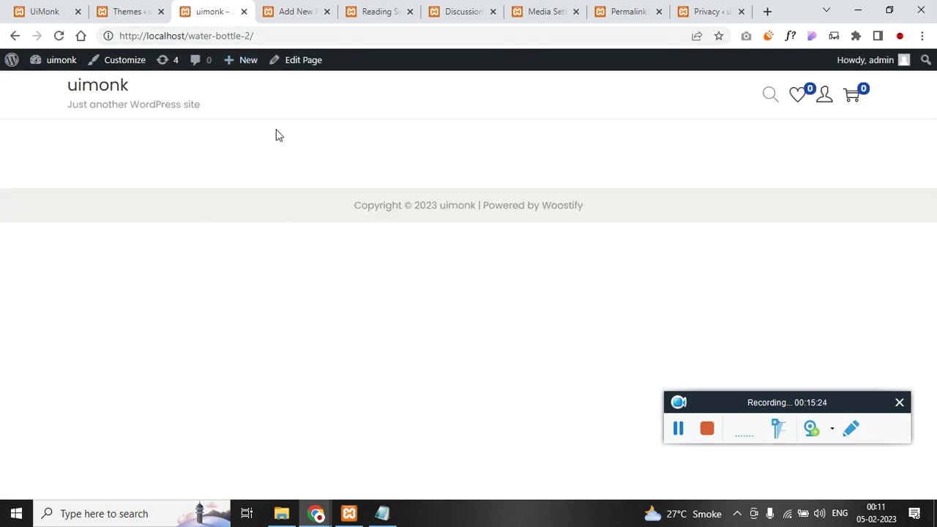
click(282, 12)
click(373, 11)
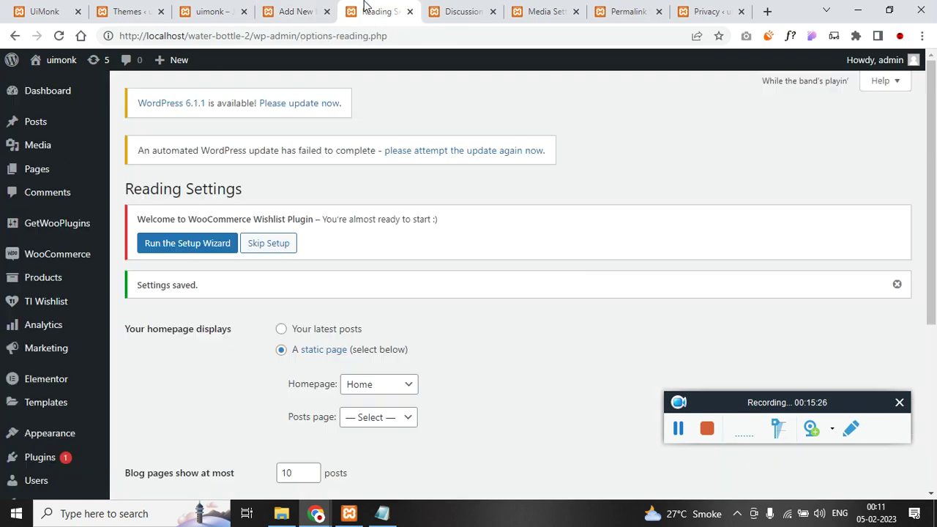
scroll(319, 288, down, 2)
scroll(318, 288, up, 2)
- Close the Reading, Discussion and Media Settings tabs
click(410, 12)
scroll(383, 261, down, 2)
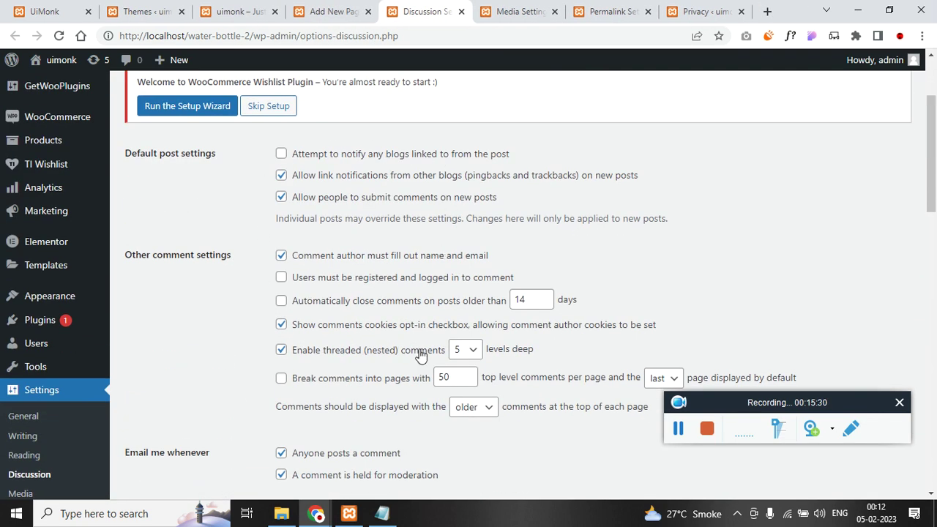
scroll(425, 353, down, 4)
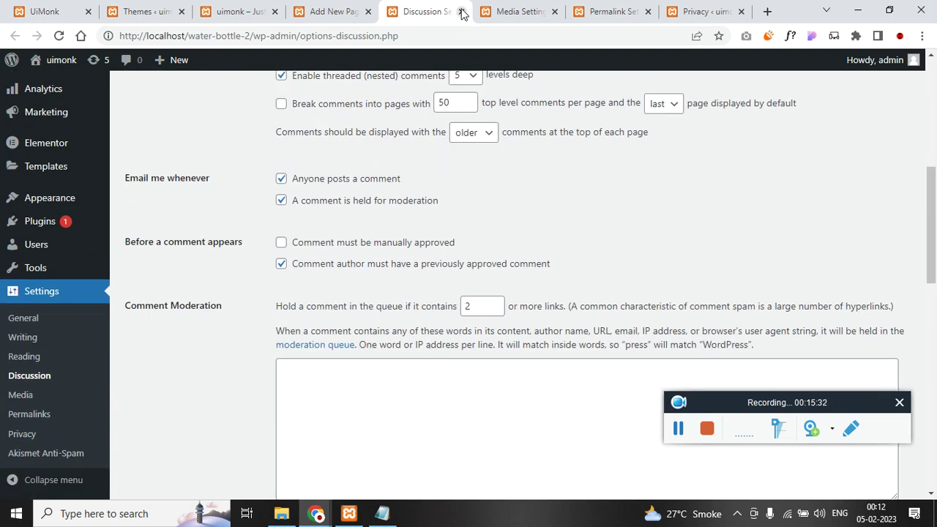
click(461, 11)
scroll(393, 290, down, 2)
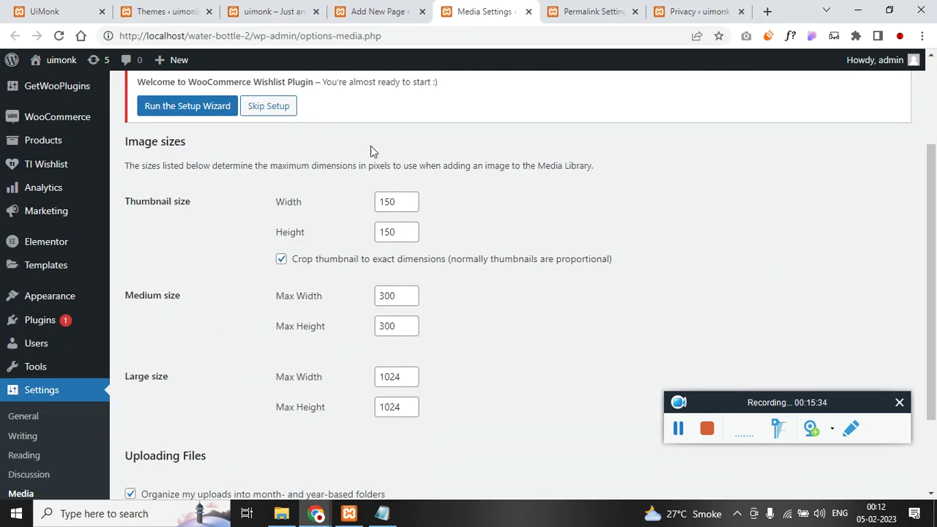
scroll(356, 291, down, 2)
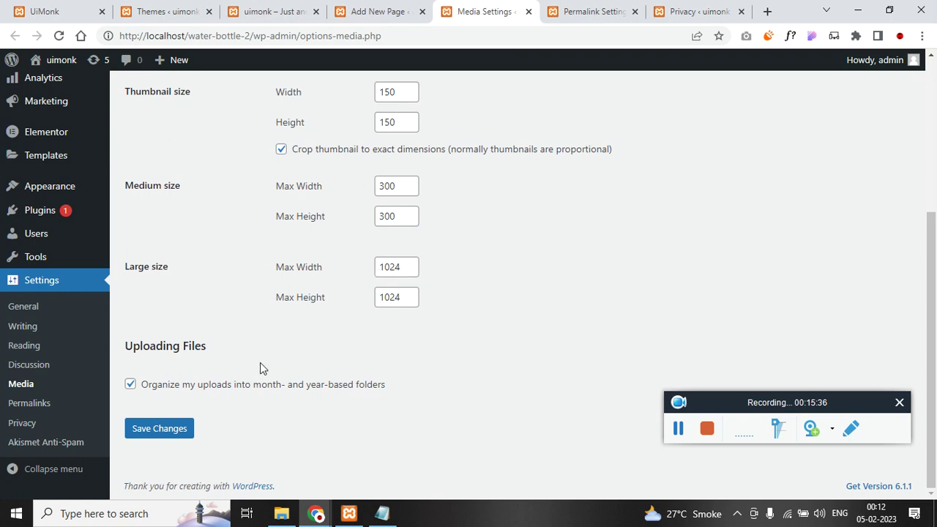
click(529, 12)
- Select the Post name permalink structure and save it
scroll(318, 301, down, 4)
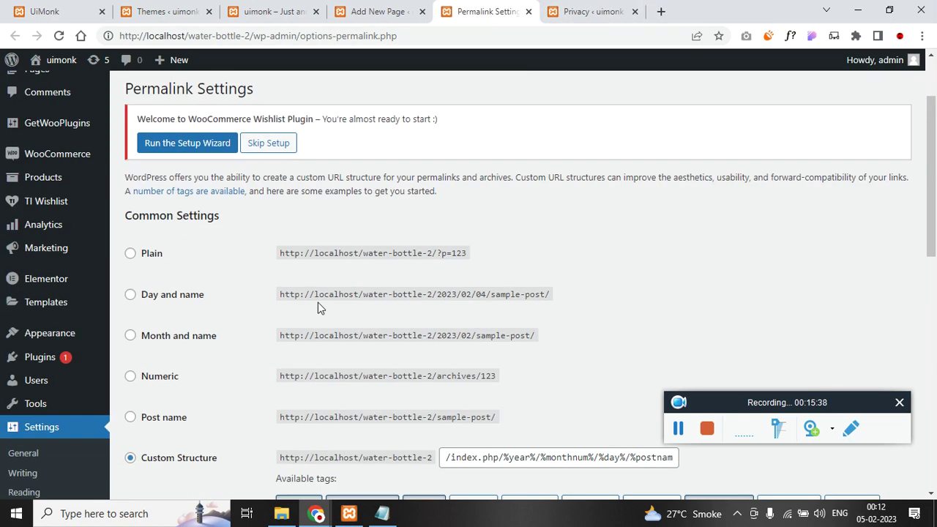
click(130, 242)
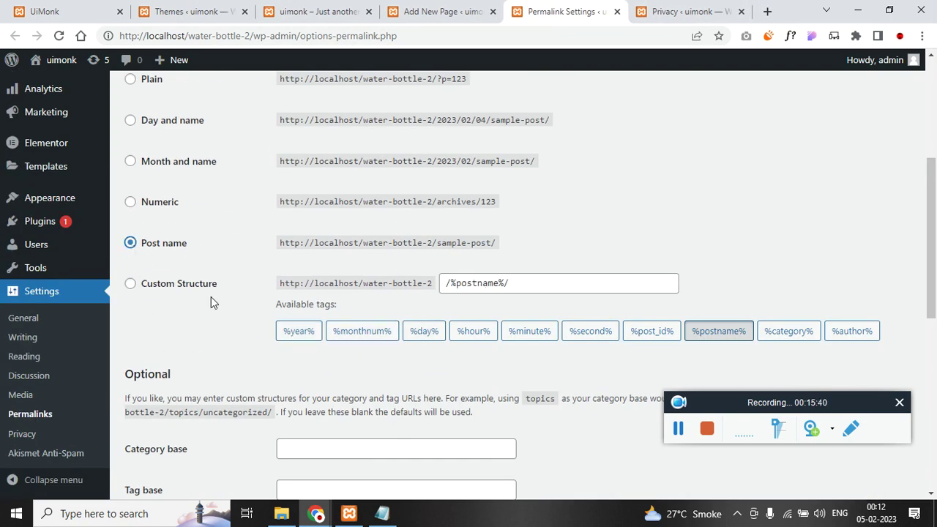
scroll(219, 315, down, 6)
scroll(219, 395, down, 1)
click(179, 431)
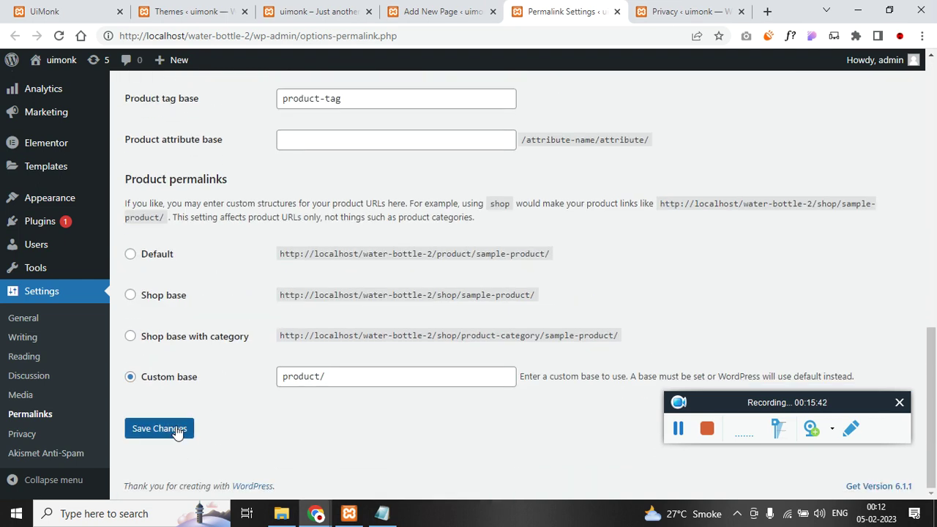
- Close the Privacy and Permalink Settings tabs and open the Home page in Elementor
click(677, 14)
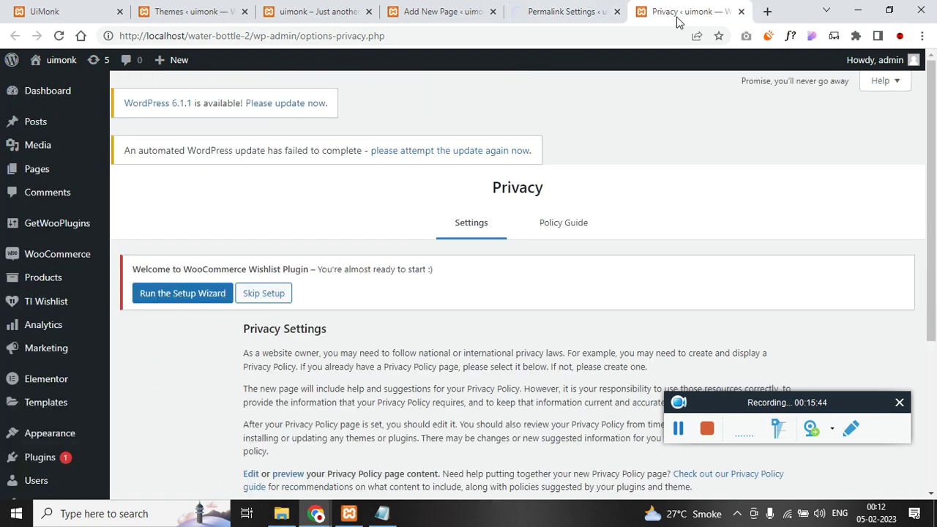
scroll(371, 294, down, 3)
scroll(339, 355, up, 3)
click(741, 13)
click(495, 10)
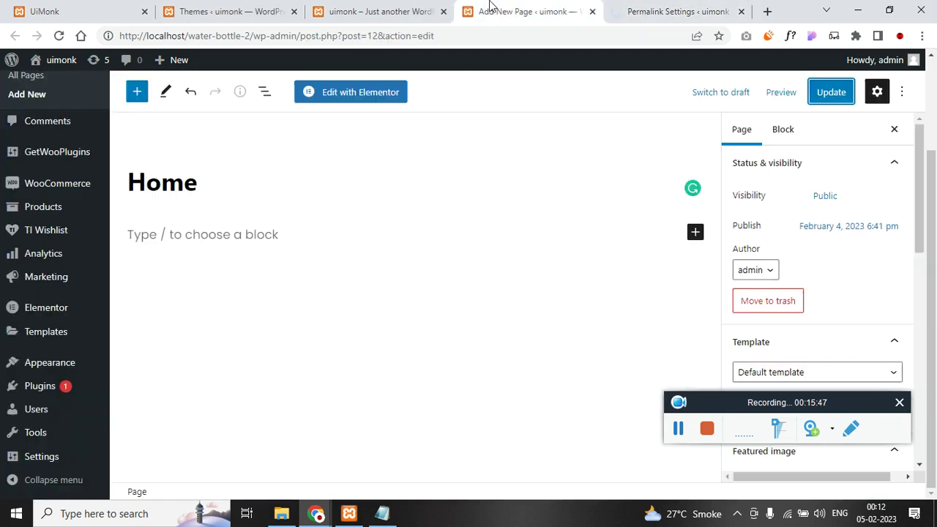
click(349, 97)
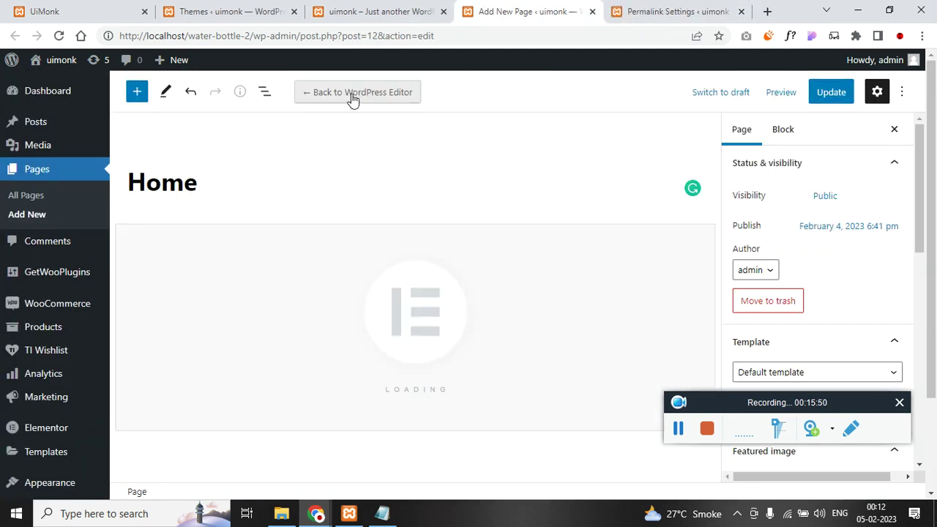
key(ctrl+Tab)
scroll(314, 257, up, 4)
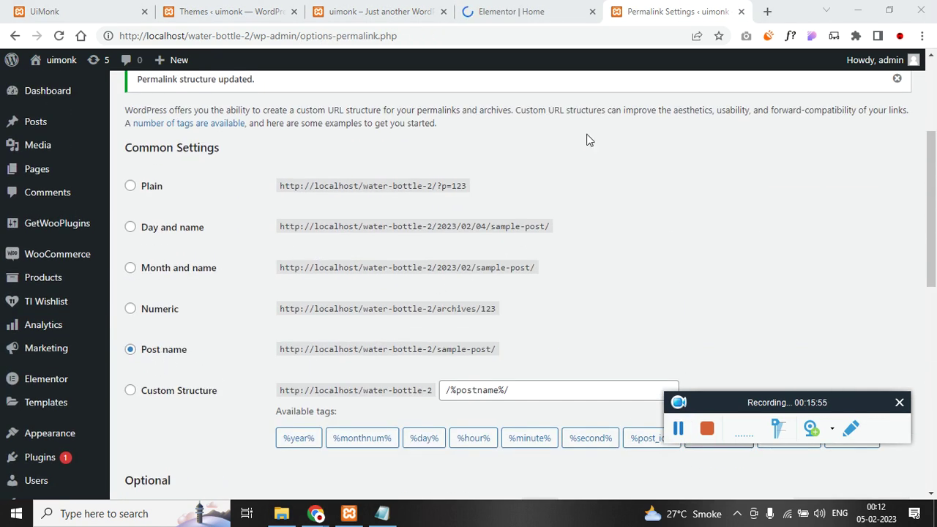
click(737, 12)
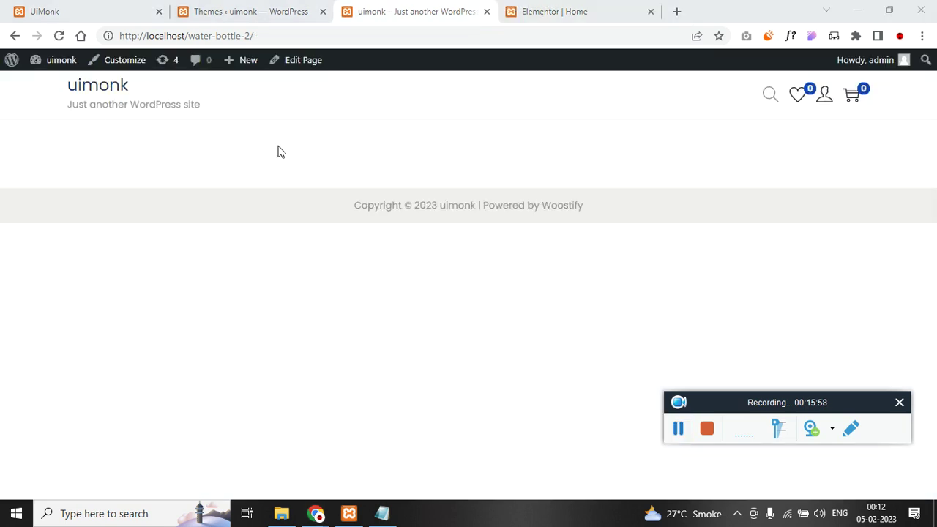
right_click(135, 61)
- In a new Customizer tab, upload logo.jpg from the Desktop water bottles folder as site logo
click(157, 68)
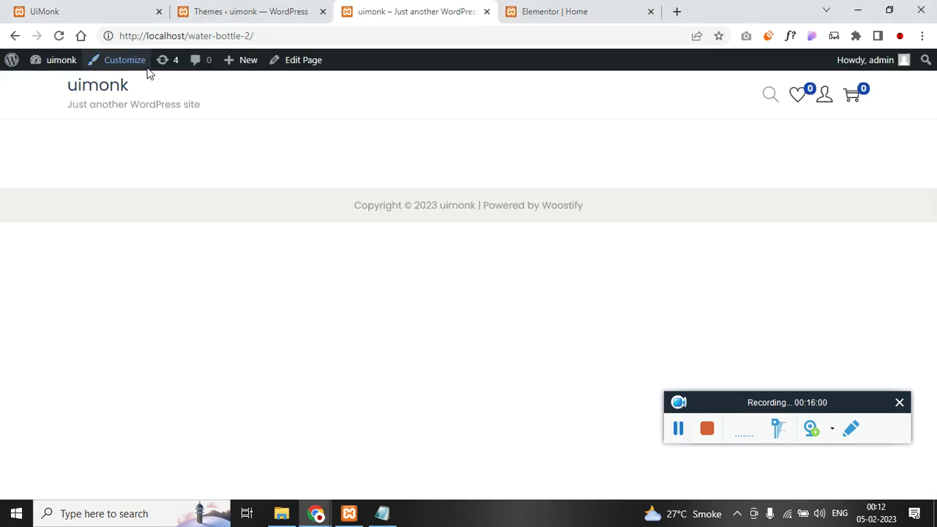
click(457, 12)
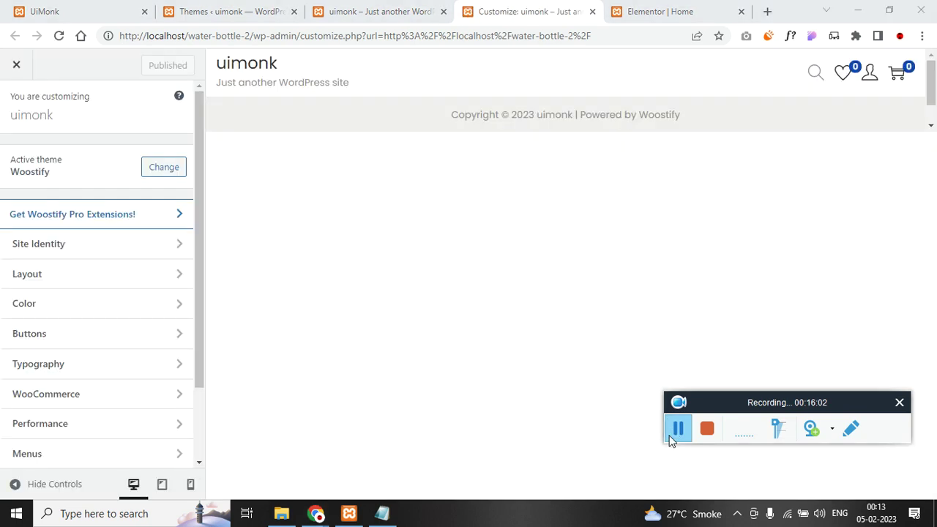
click(94, 243)
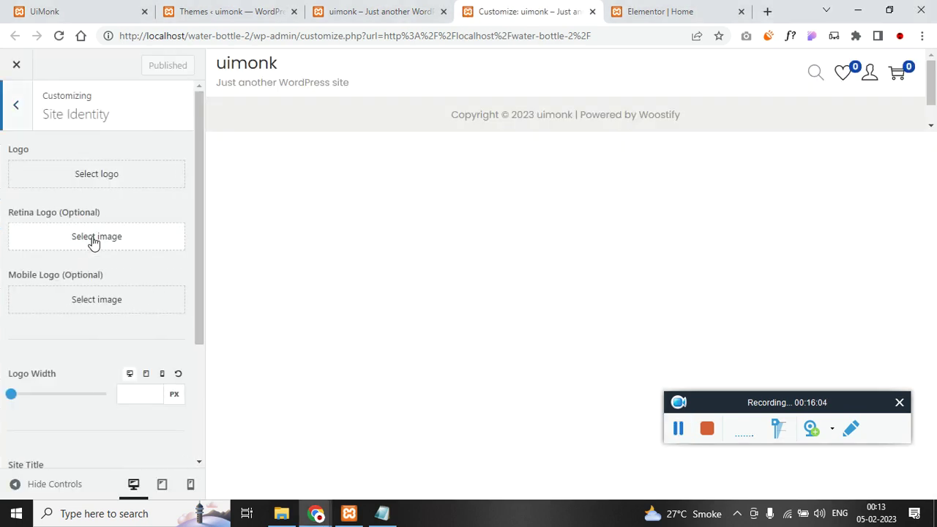
click(104, 173)
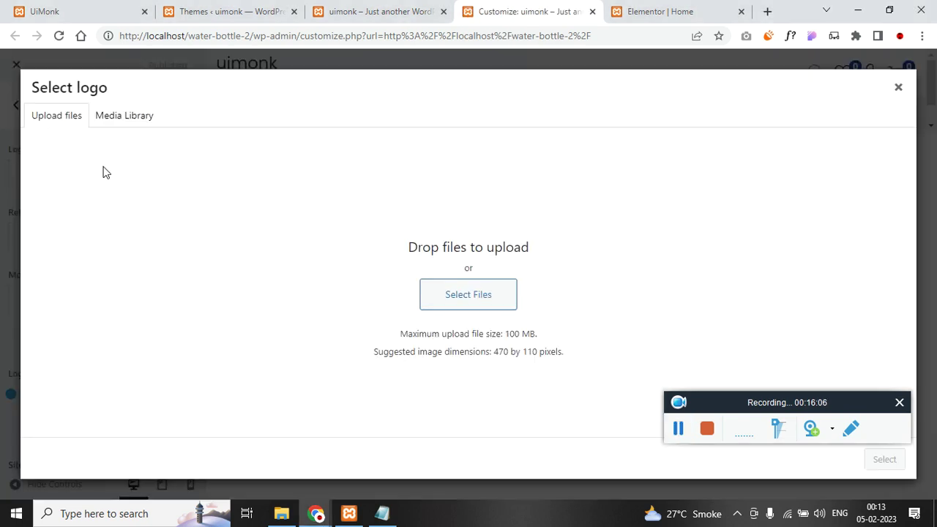
click(479, 303)
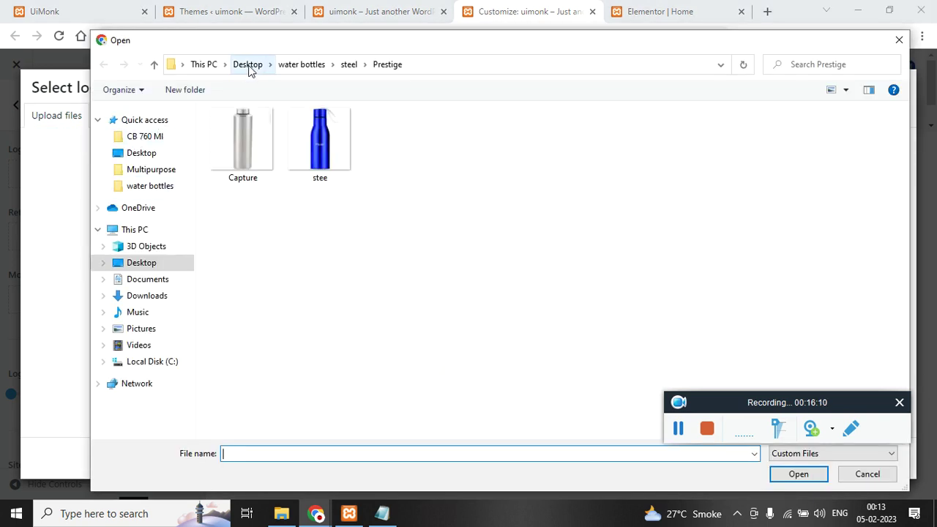
click(248, 65)
double_click(623, 162)
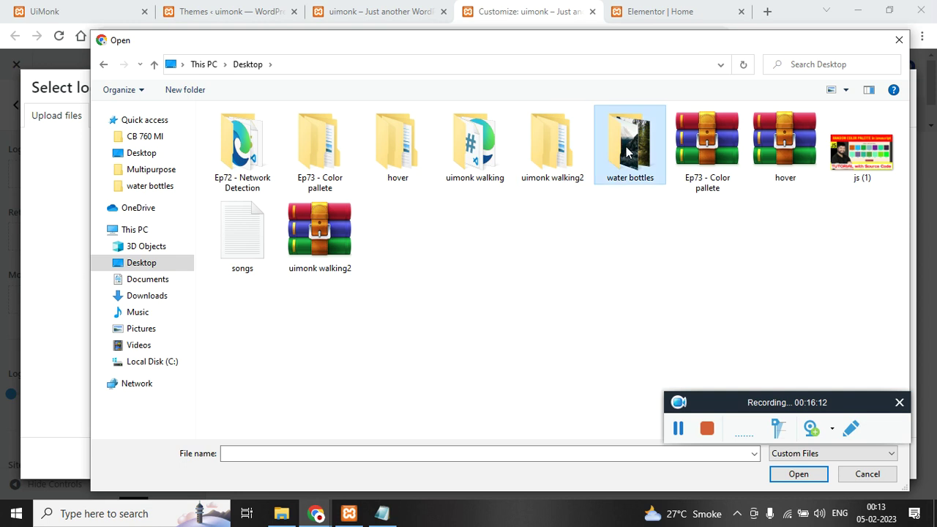
double_click(784, 155)
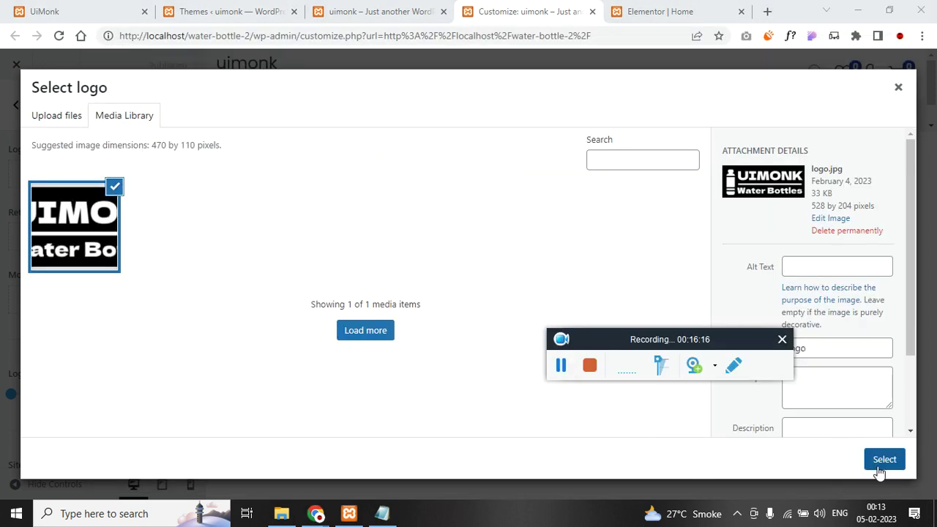
click(884, 460)
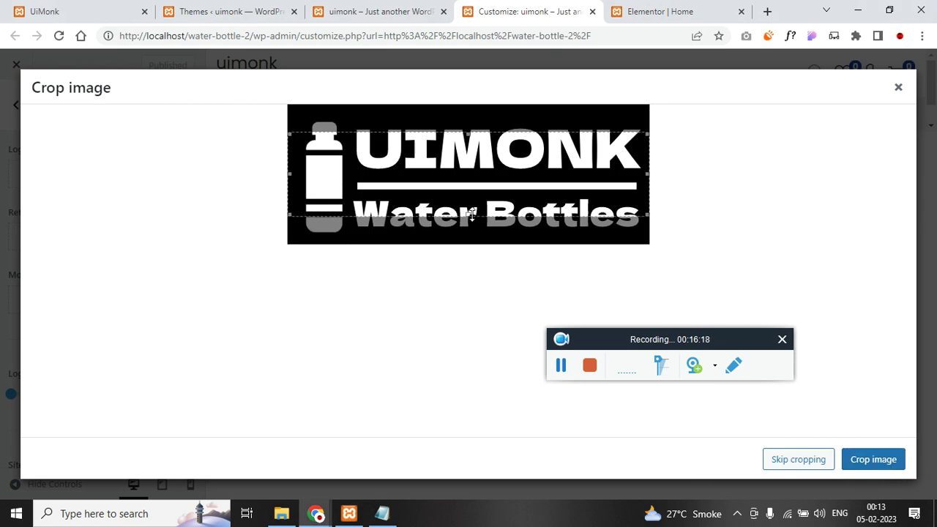
- Crop the logo to include 'Water Bottles' and set Logo Width to 151 px
drag(470, 232, 471, 236)
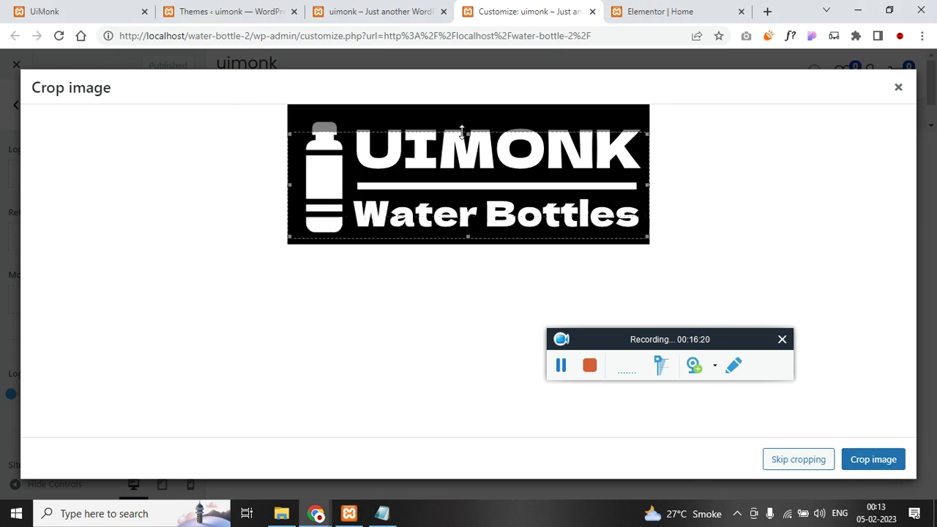
drag(468, 134, 470, 115)
click(851, 459)
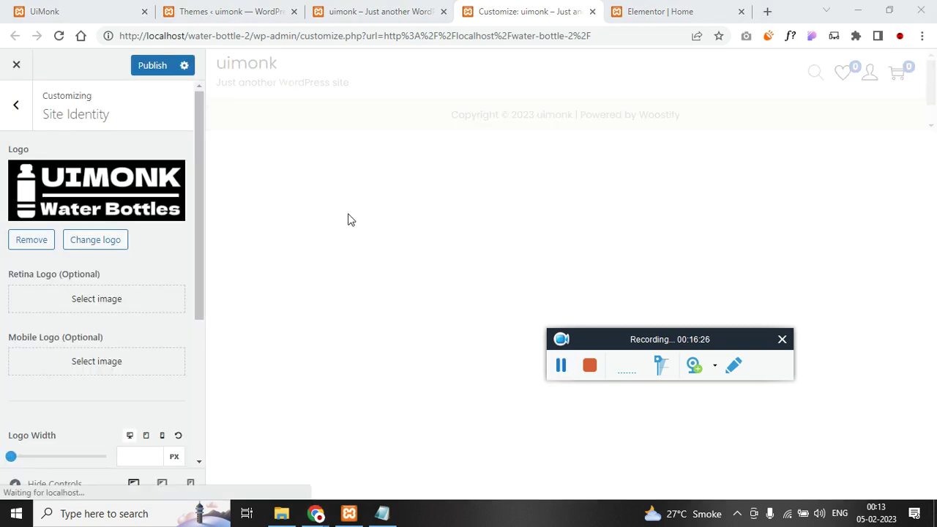
scroll(87, 333, down, 3)
drag(11, 222, 32, 226)
scroll(33, 220, up, 3)
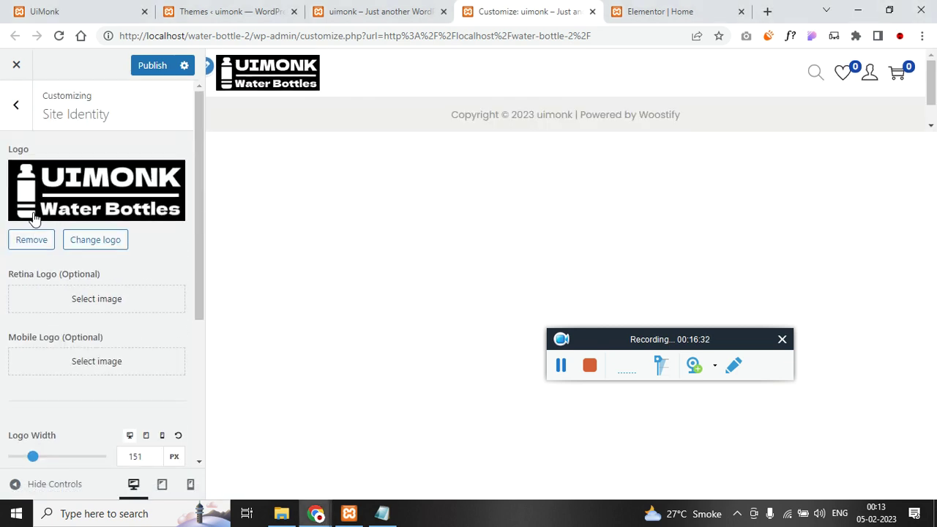
- Return to the main Customizer sections and open Additional CSS
click(17, 105)
scroll(103, 346, down, 1)
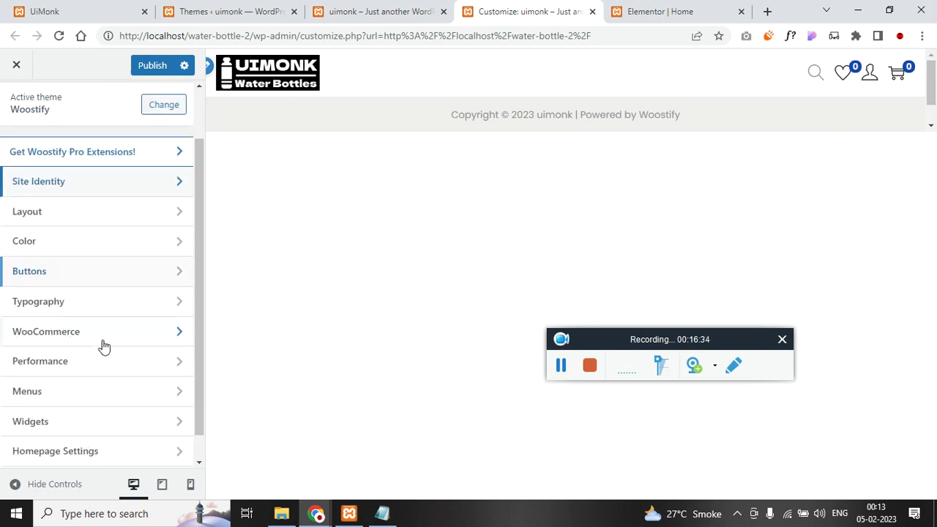
scroll(103, 346, down, 1)
click(90, 451)
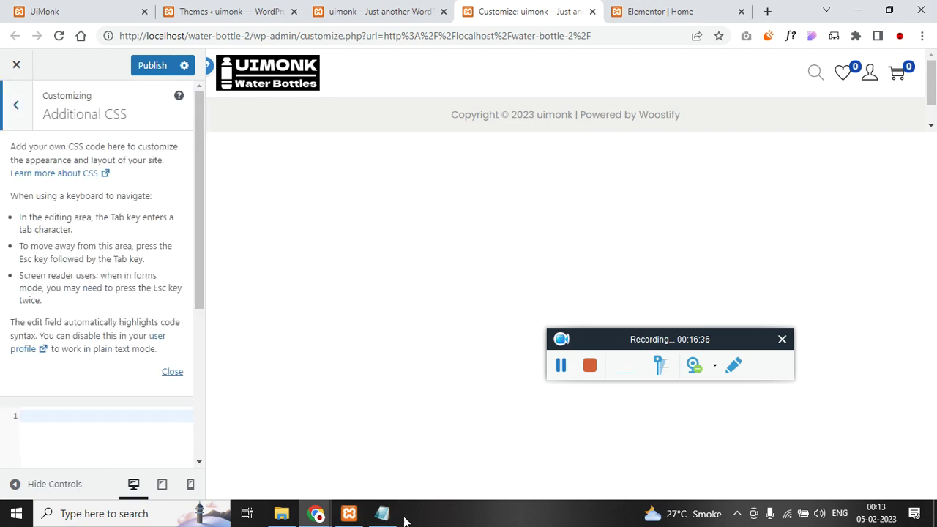
- Paste the three-line '.menu-item .menu-item-text' white !important rule from Notepad into Additional CSS
click(382, 513)
scroll(411, 310, down, 15)
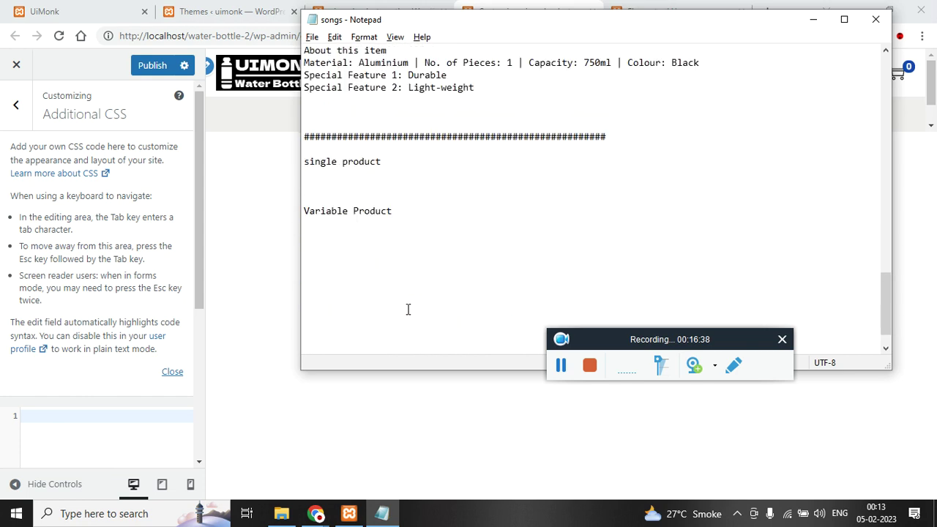
scroll(408, 309, down, 1)
drag(357, 349, 289, 326)
key(ctrl+c)
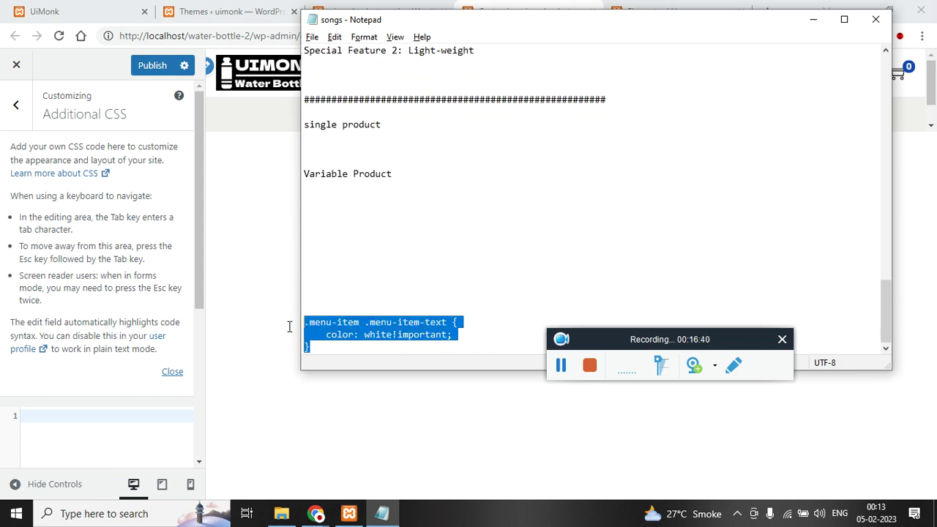
click(128, 441)
key(ctrl+v)
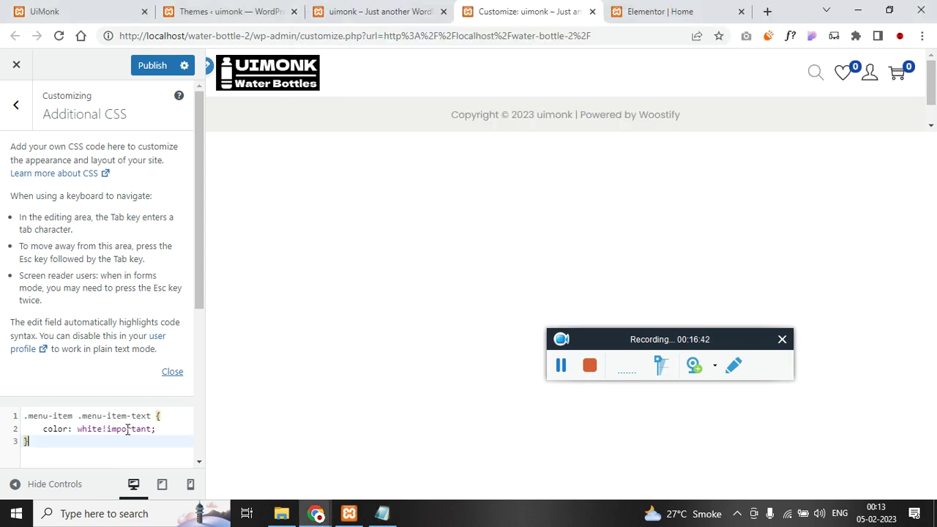
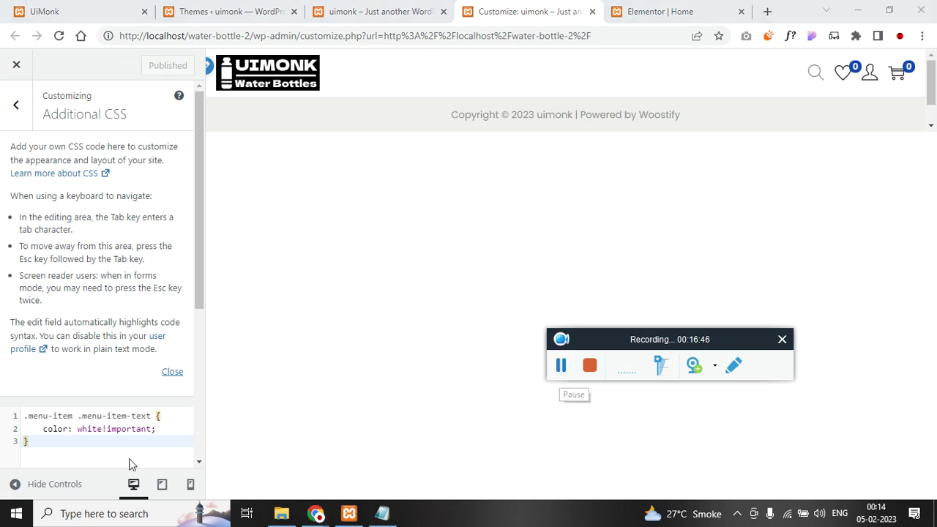
- Toggle Layout > Page Header Display on and back off, then open the Normal Header settings
click(20, 129)
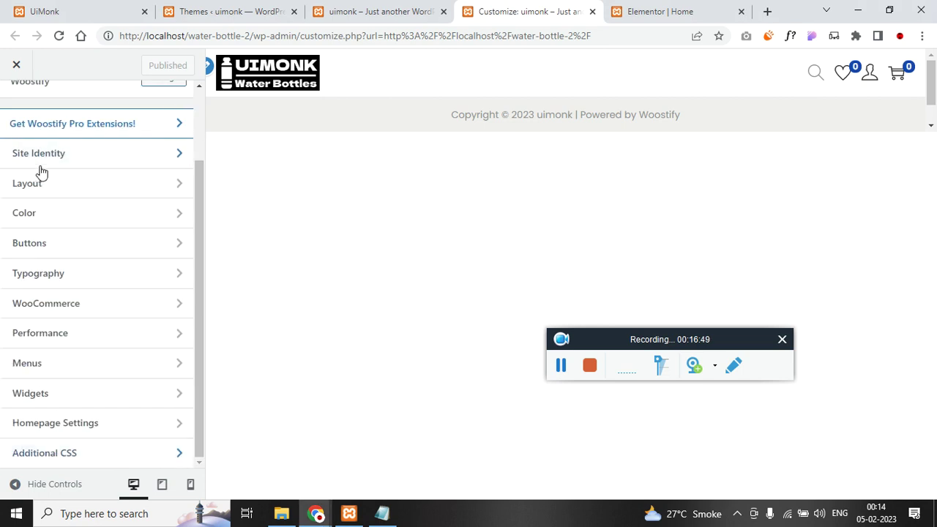
scroll(51, 265, up, 2)
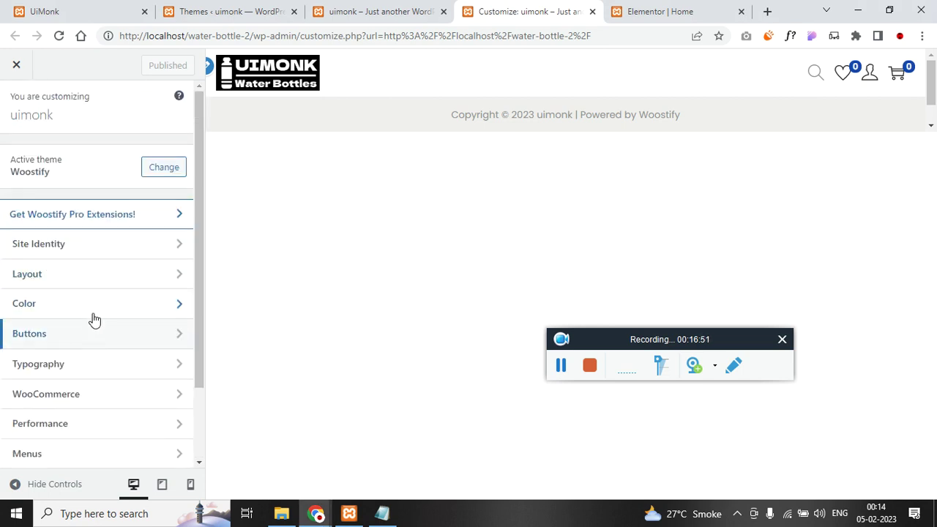
click(97, 280)
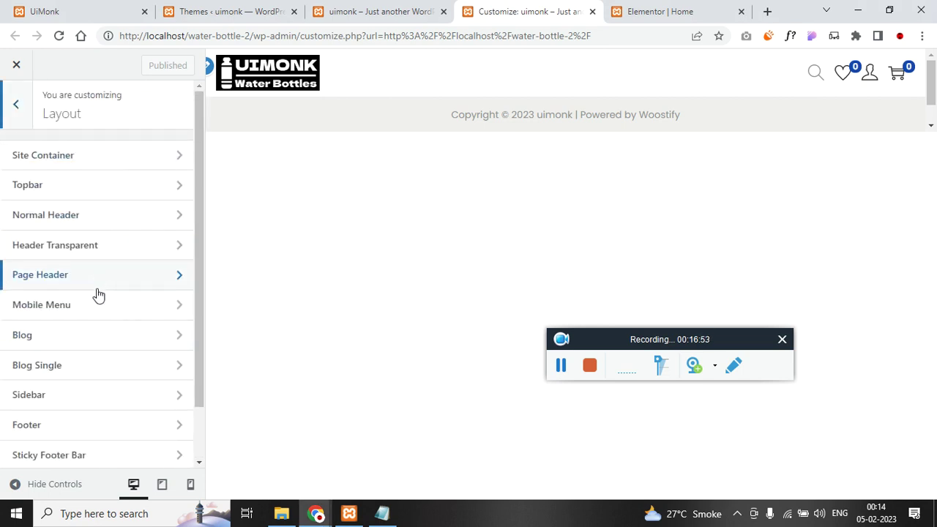
click(111, 273)
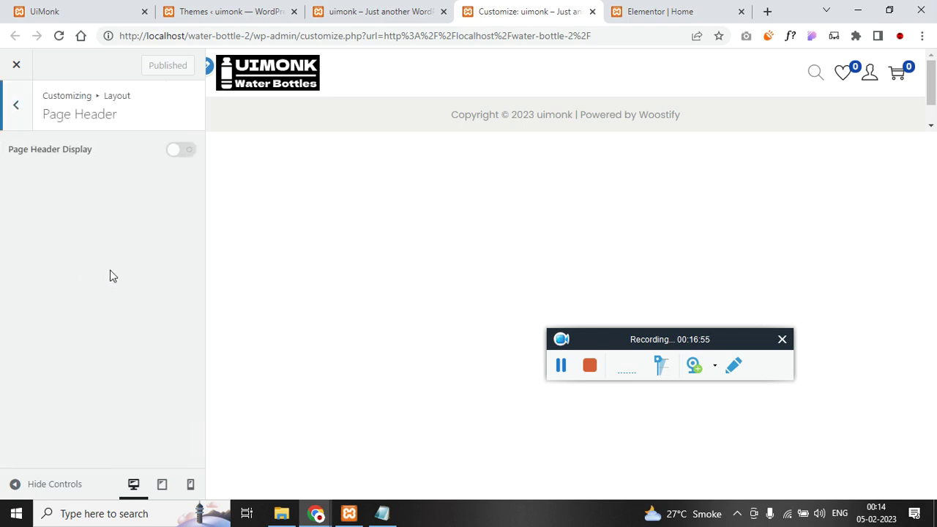
click(181, 151)
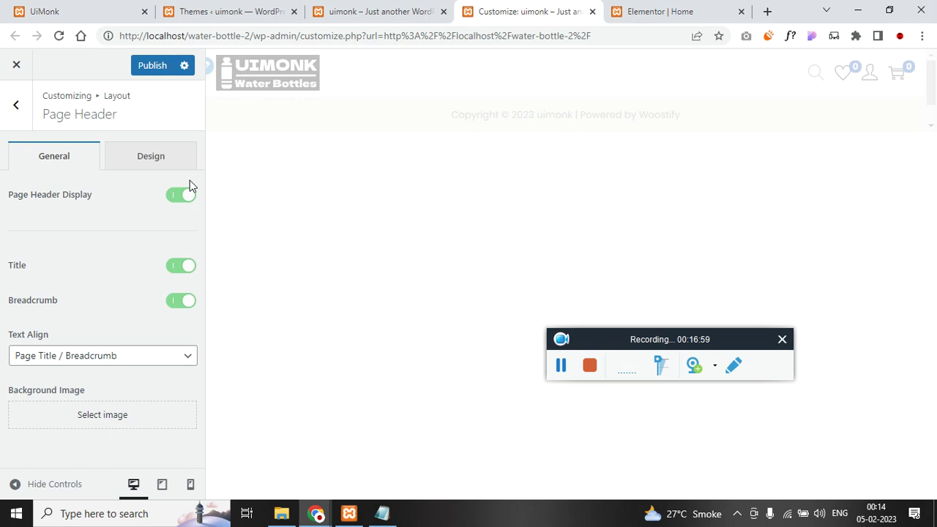
click(187, 194)
click(17, 105)
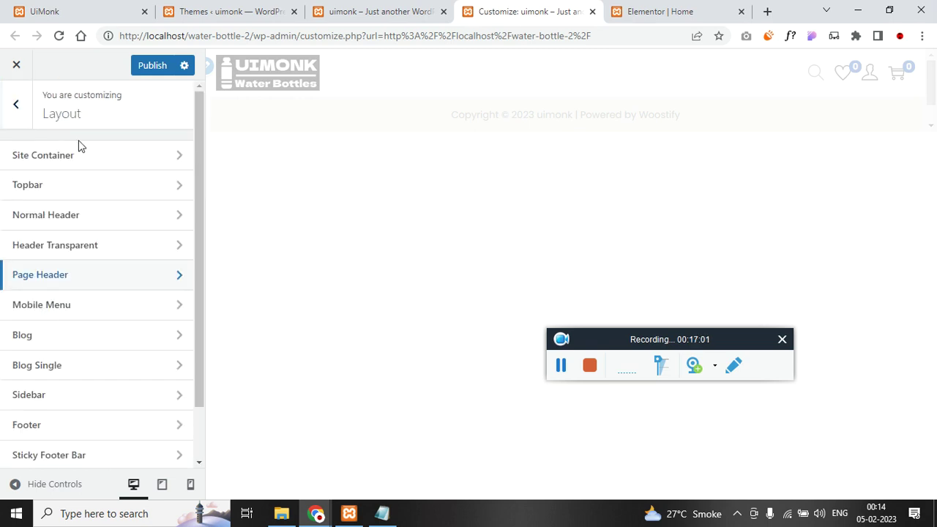
click(99, 224)
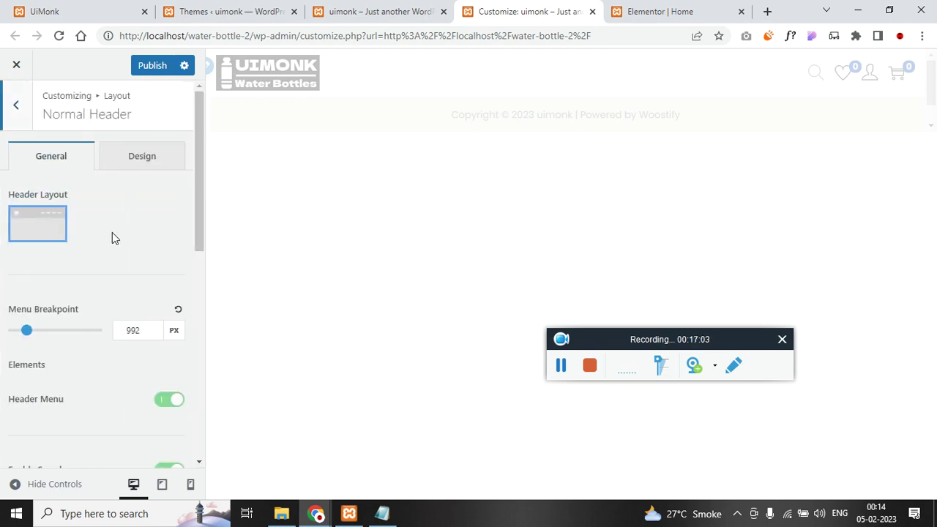
- In the Normal Header design options, set the header background colour to black
scroll(117, 292, down, 3)
scroll(100, 307, up, 3)
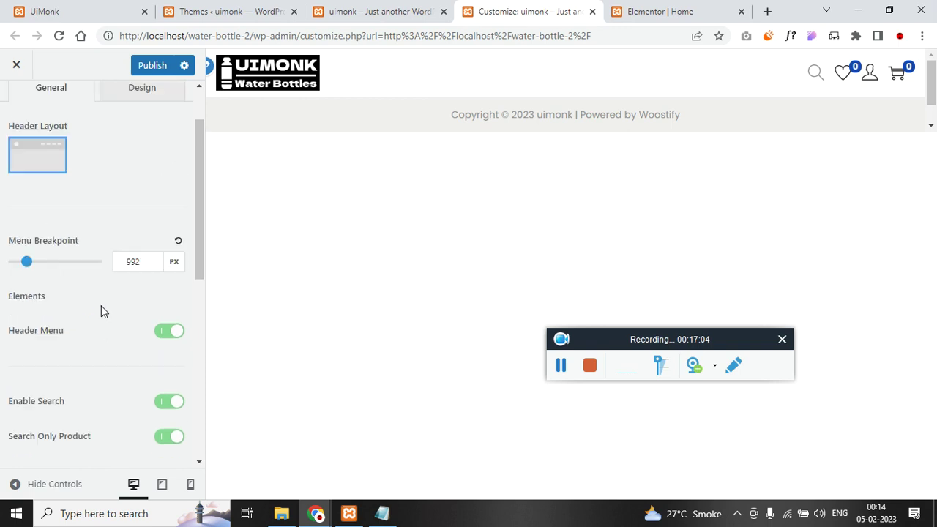
scroll(104, 308, down, 5)
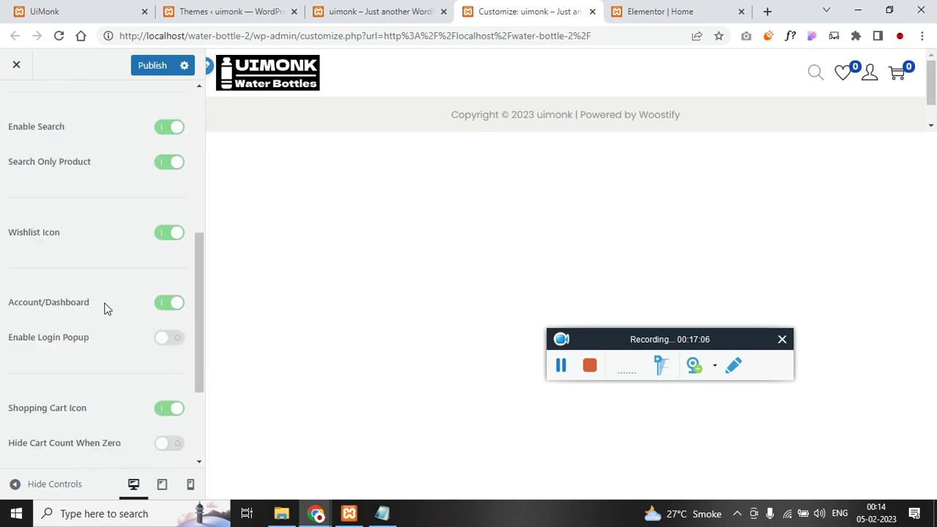
scroll(123, 361, up, 6)
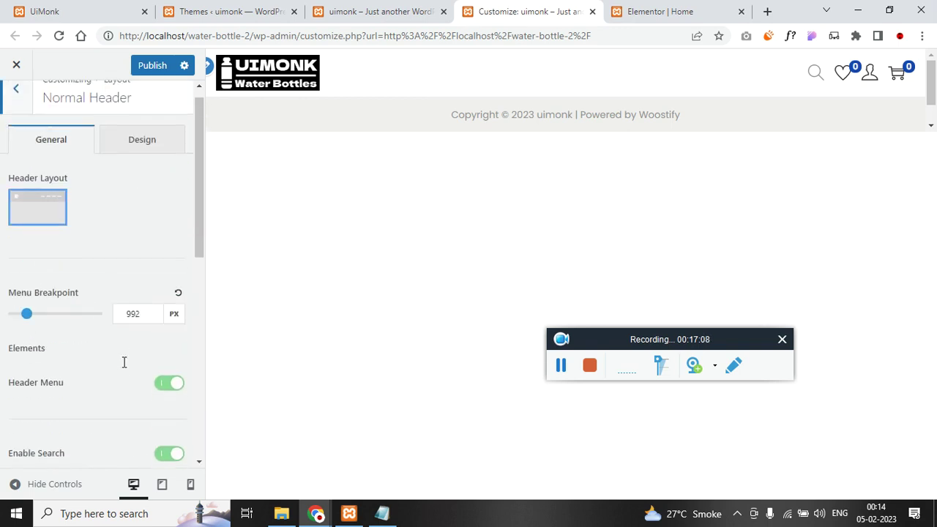
click(161, 162)
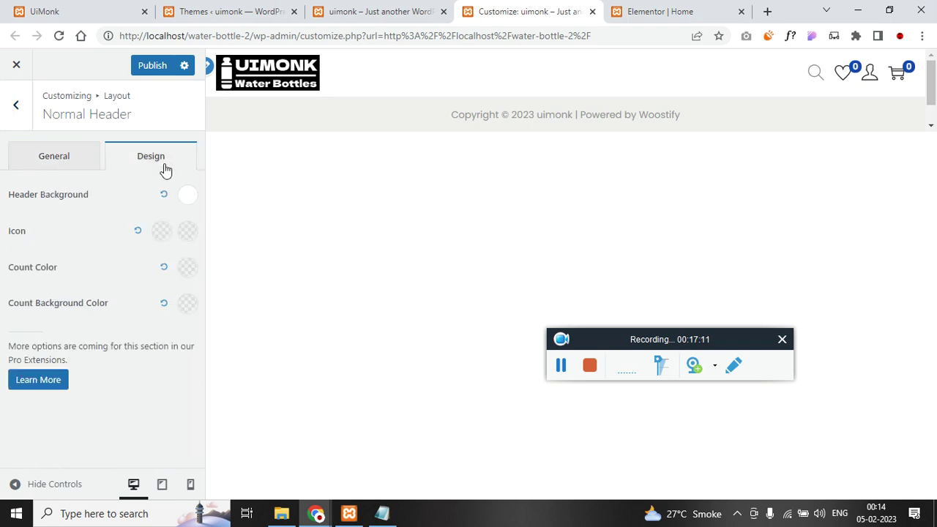
click(186, 199)
click(125, 271)
click(16, 306)
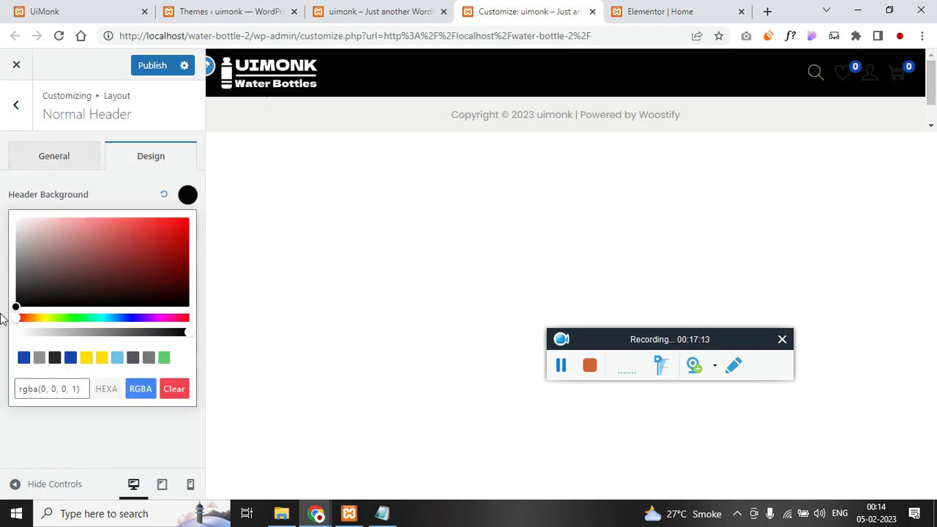
click(126, 439)
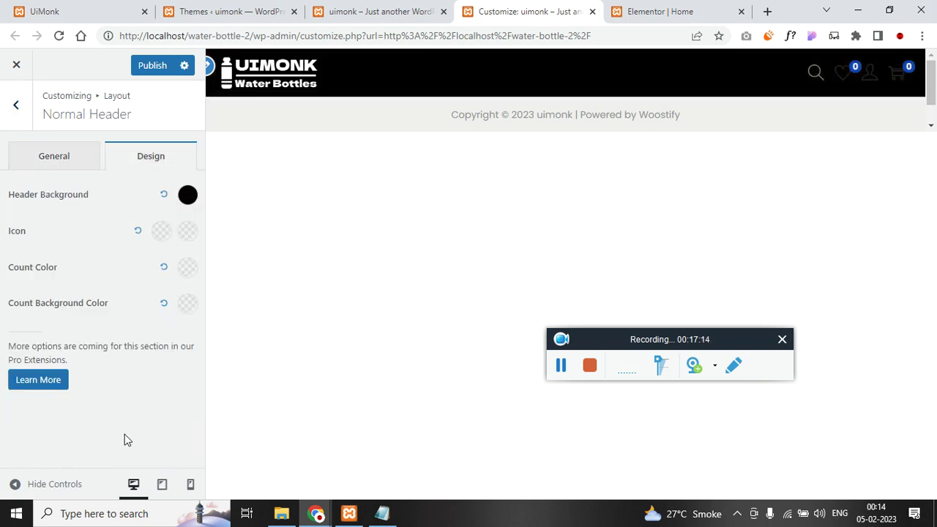
- Make the header icon hover colour, icon normal colour and count colour opaque white
click(188, 231)
drag(23, 368, 187, 368)
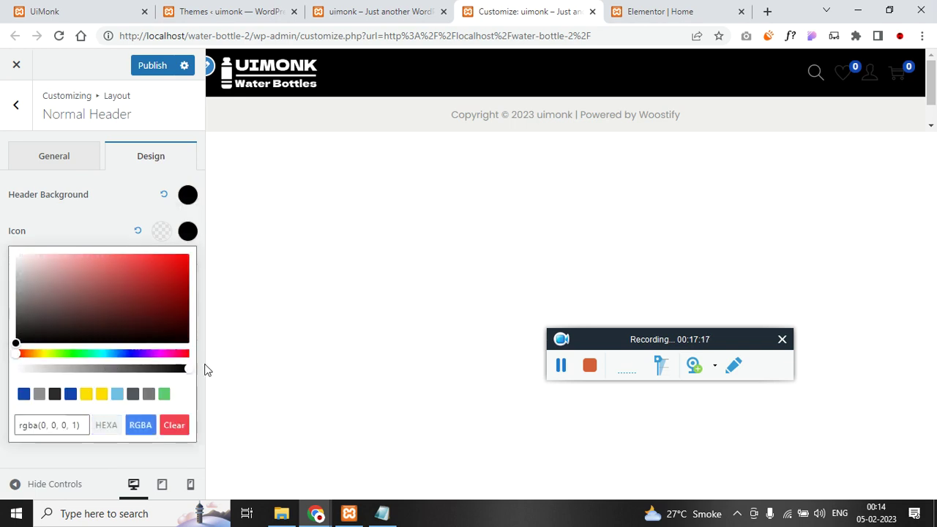
click(17, 255)
click(181, 266)
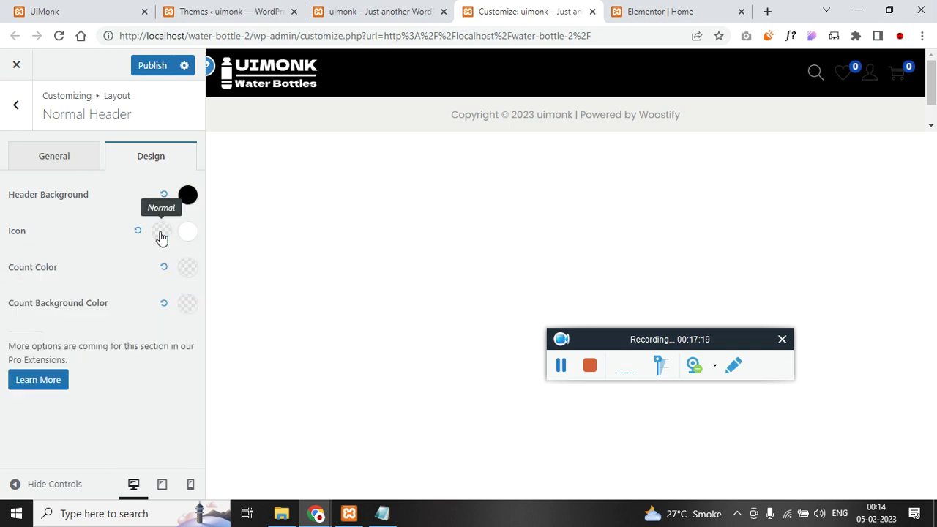
click(161, 232)
drag(16, 368, 198, 376)
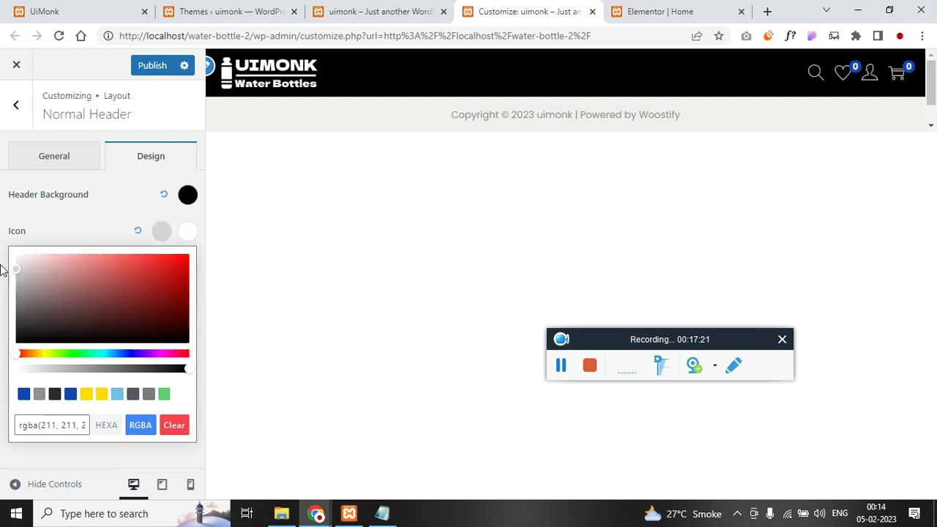
click(3, 224)
click(187, 269)
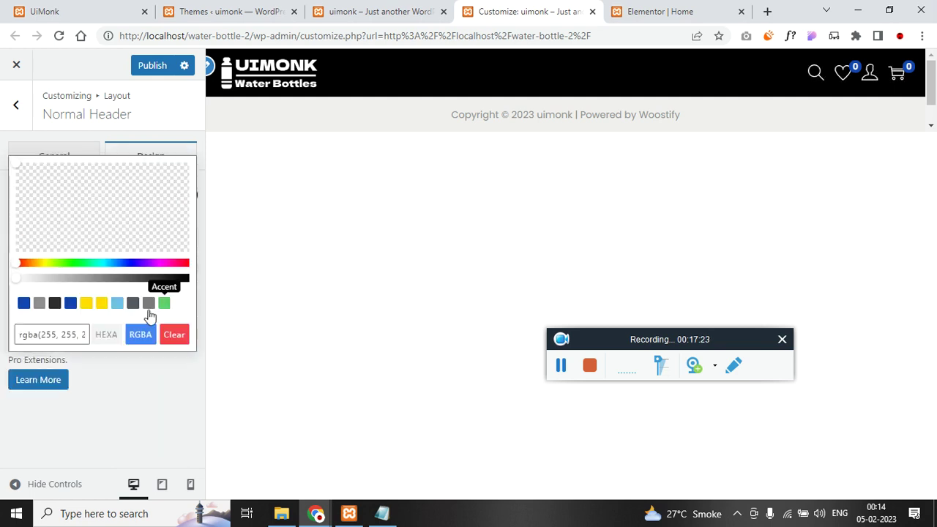
drag(25, 277, 174, 277)
click(2, 204)
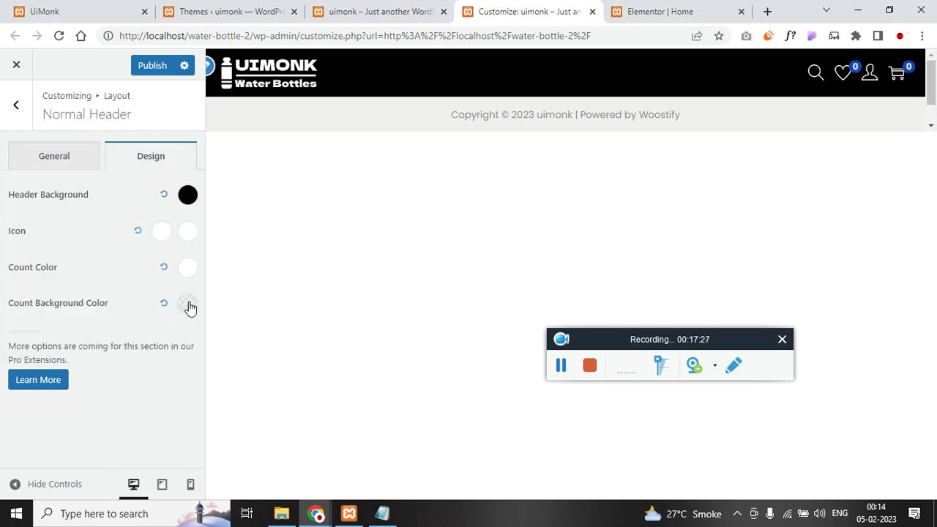
- Publish the header colour changes and bring up the Notepad notes
click(156, 65)
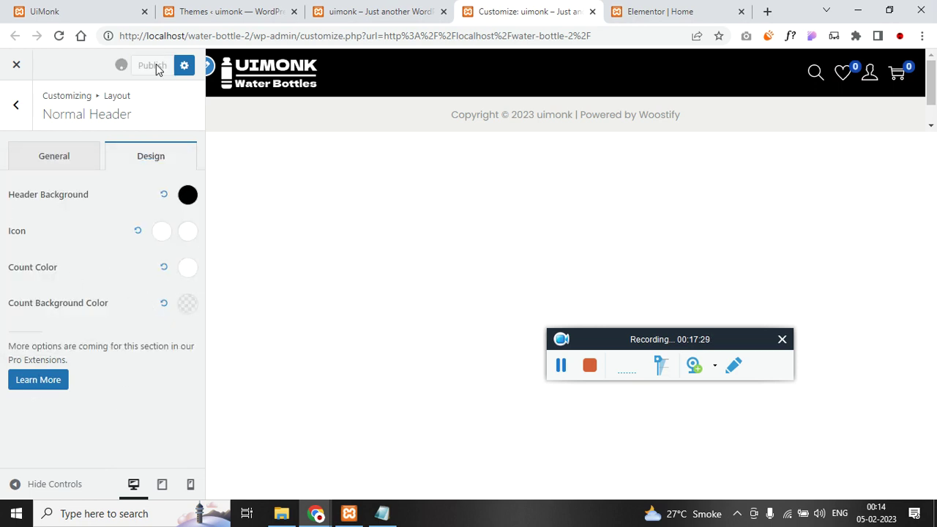
click(560, 365)
click(566, 365)
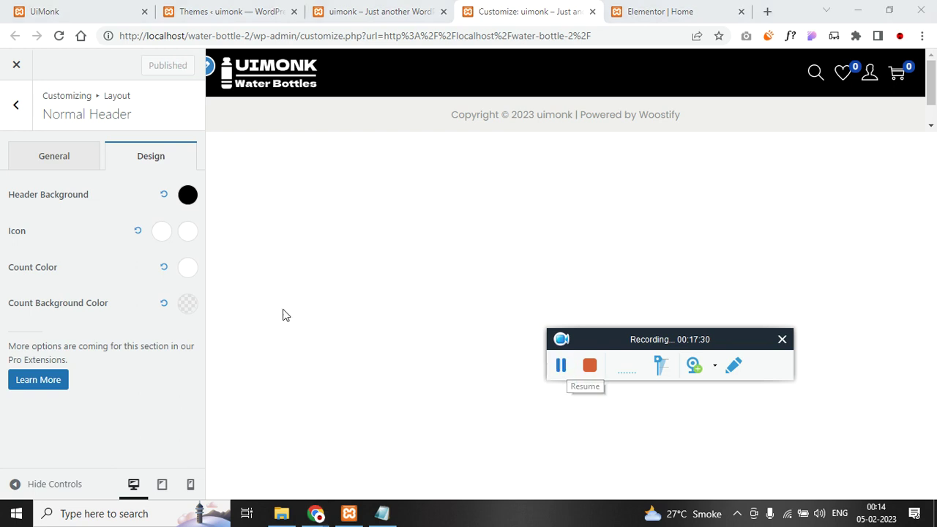
click(382, 513)
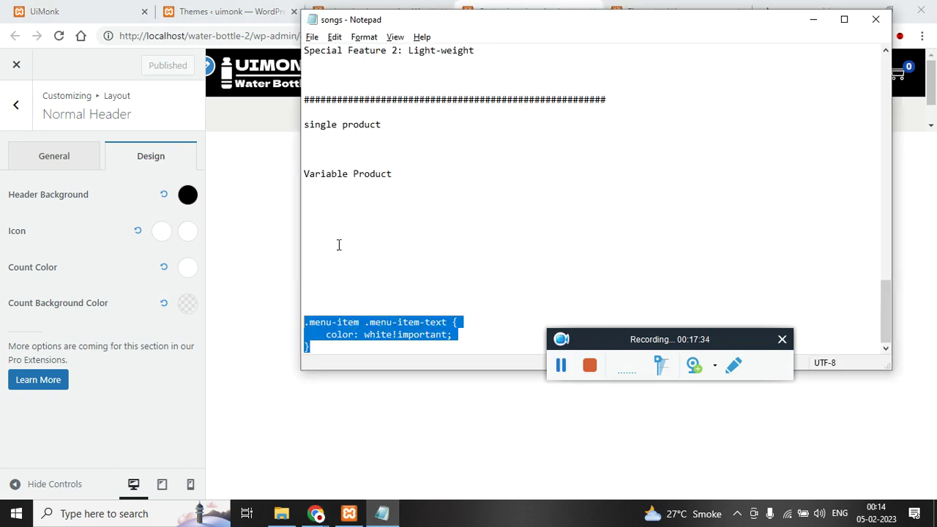
- Reload the Elementor Home editor, move its tab to second place, and add a new section
click(154, 416)
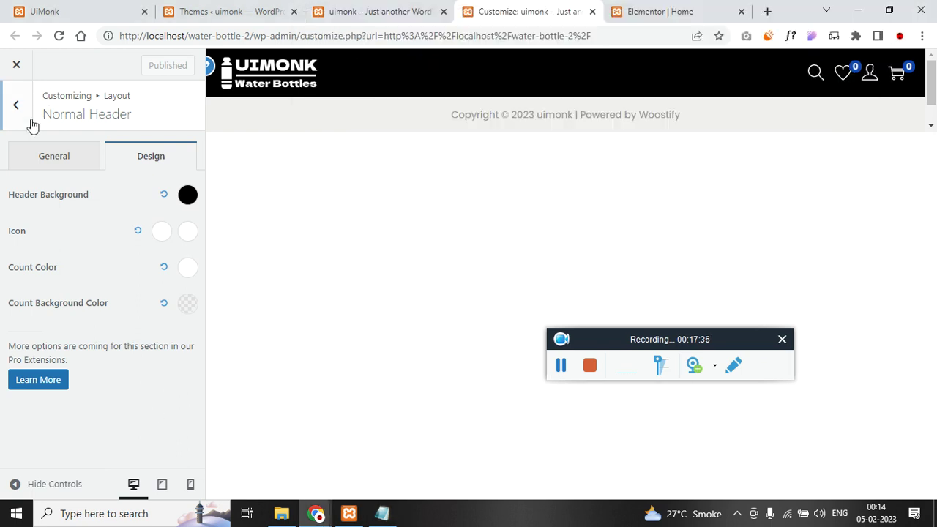
click(29, 123)
click(668, 8)
click(669, 35)
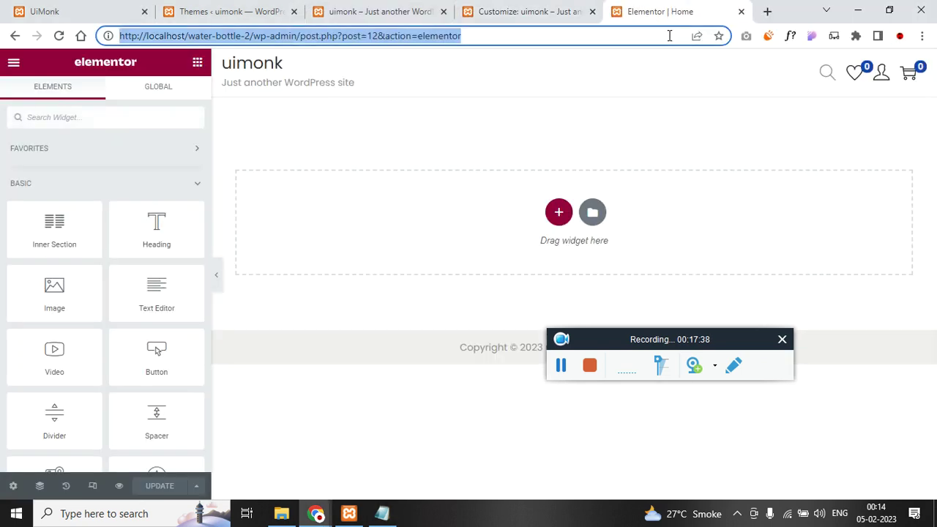
key(Return)
click(563, 7)
click(622, 8)
click(44, 11)
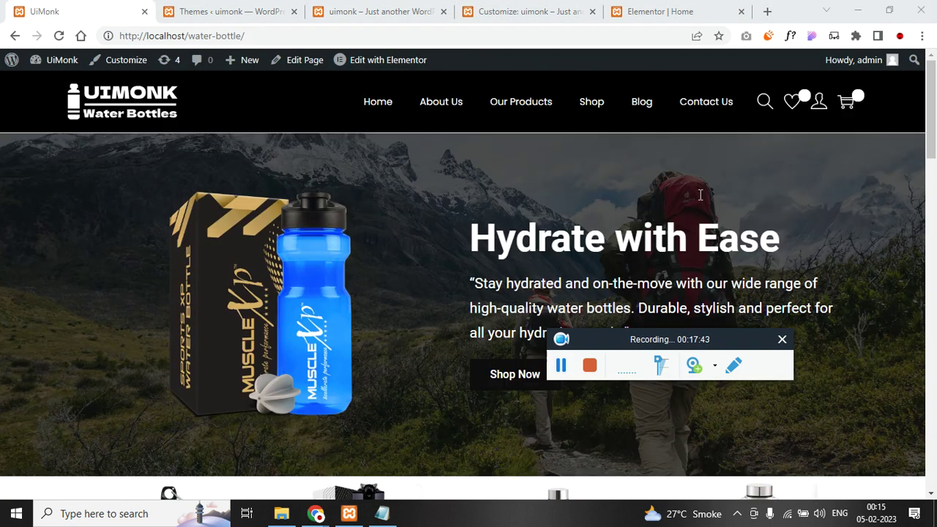
click(669, 9)
drag(669, 6, 95, 7)
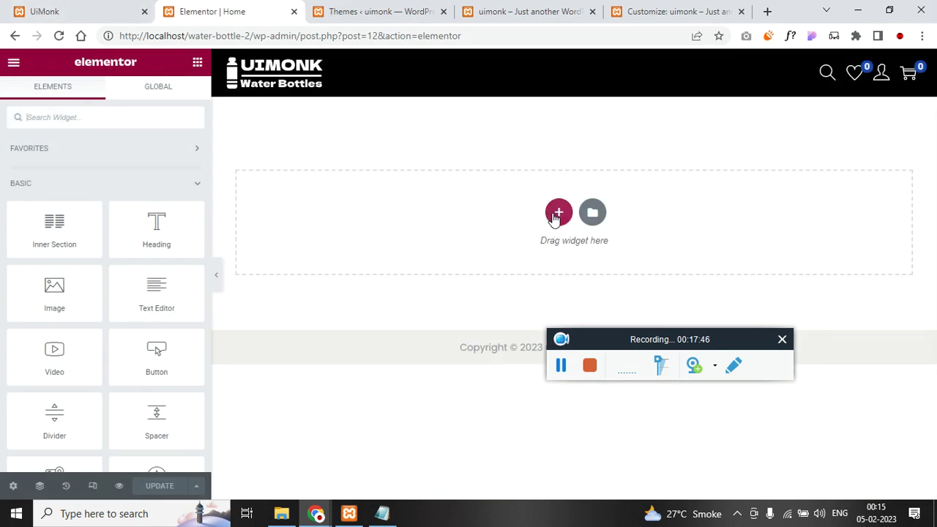
click(556, 215)
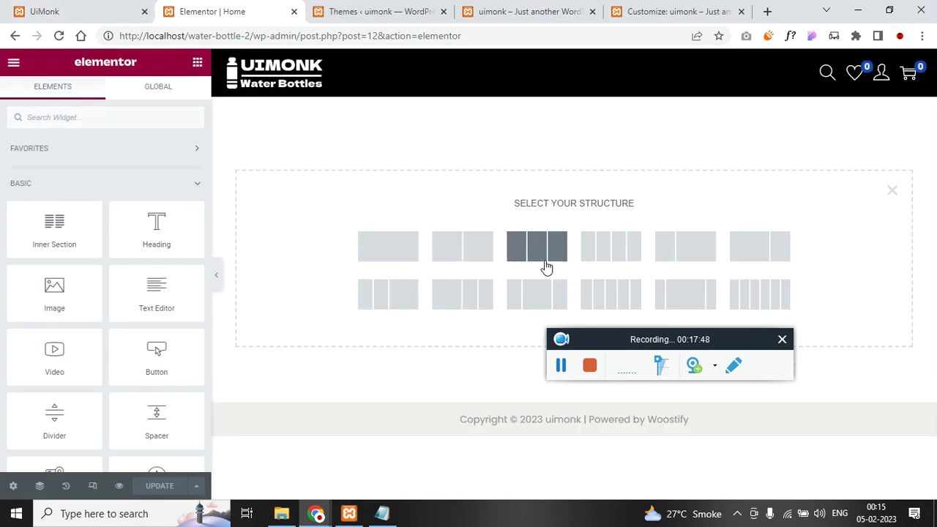
- Scroll through the live UiMonk homepage to review it, then return to the Elementor Home editor
click(47, 7)
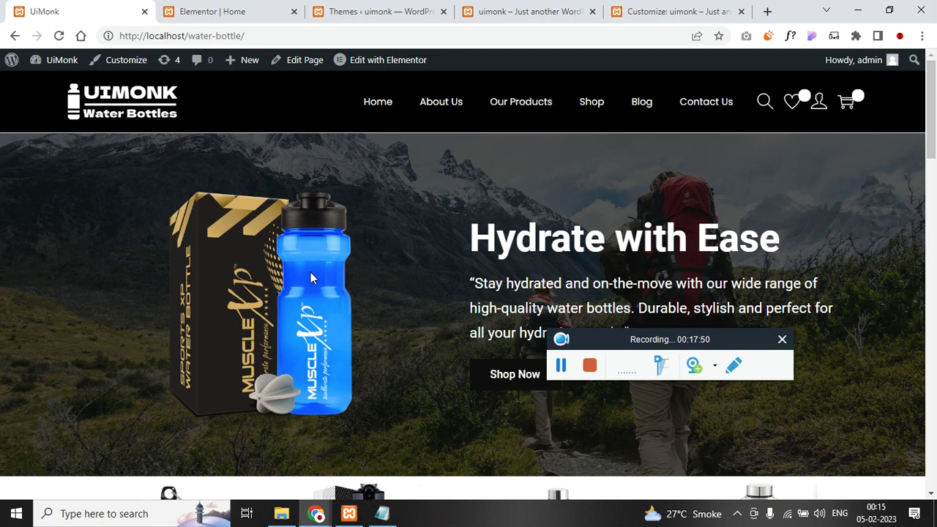
scroll(310, 274, down, 20)
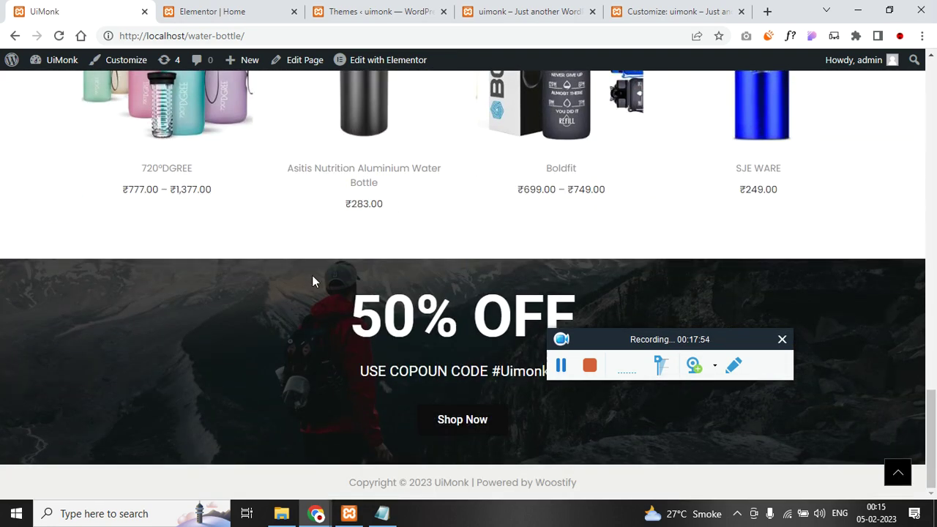
scroll(311, 279, up, 12)
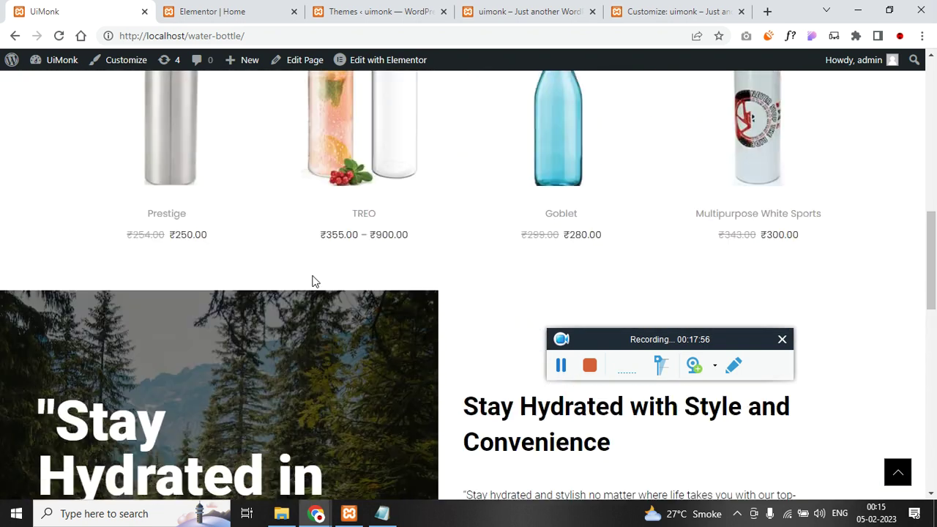
scroll(313, 282, up, 3)
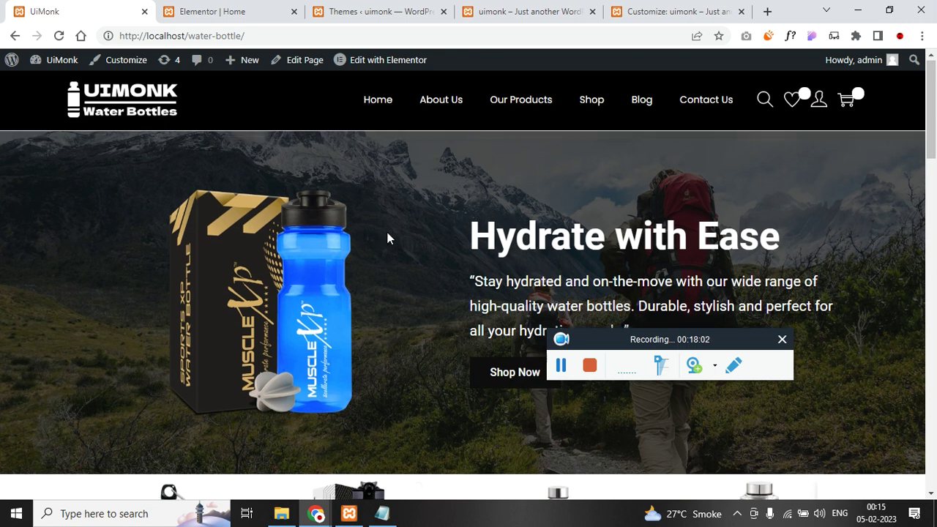
scroll(385, 236, down, 4)
scroll(408, 244, down, 5)
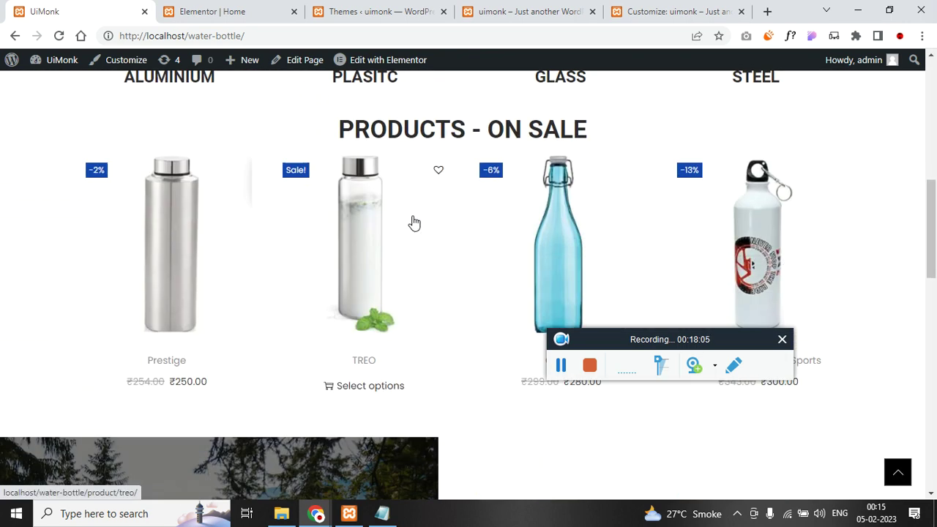
scroll(398, 244, up, 5)
click(227, 13)
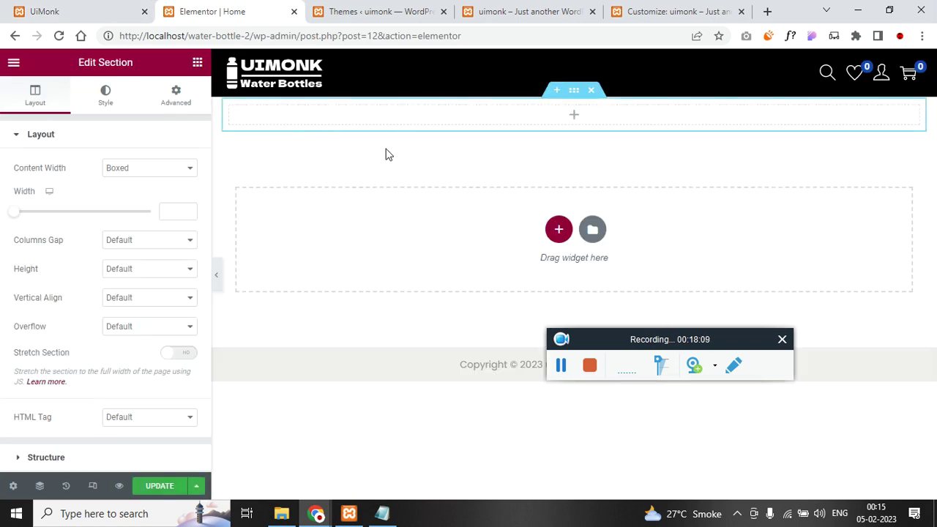
- Set the section Height to Min Height with a 400 px minimum and preview it
click(149, 269)
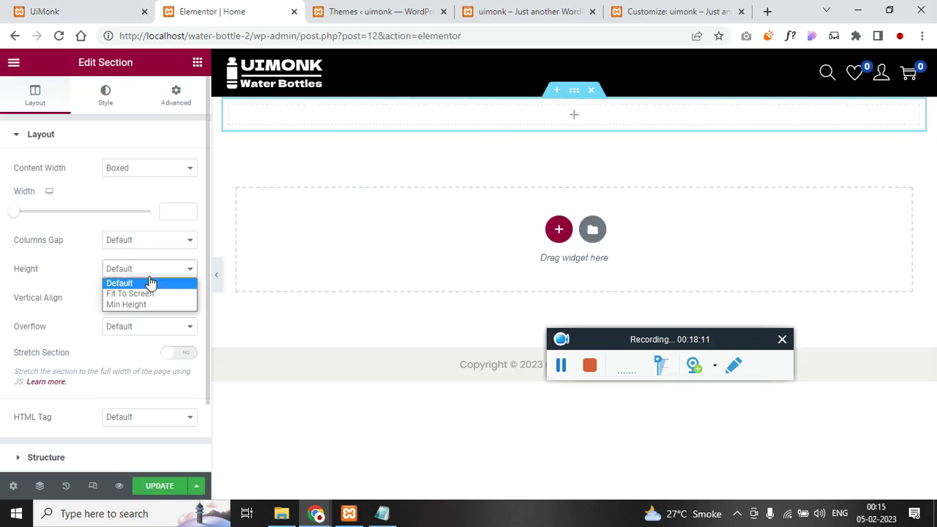
click(150, 295)
click(163, 268)
click(142, 305)
click(174, 312)
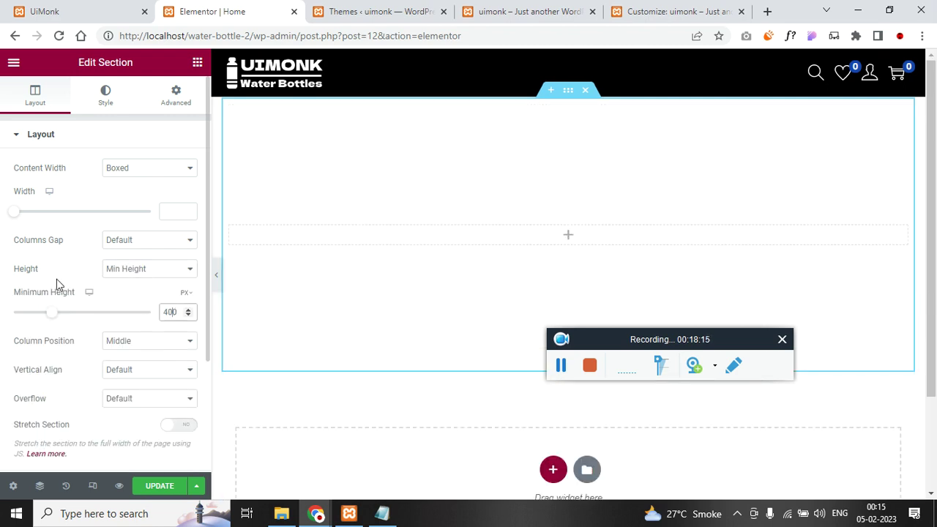
click(215, 280)
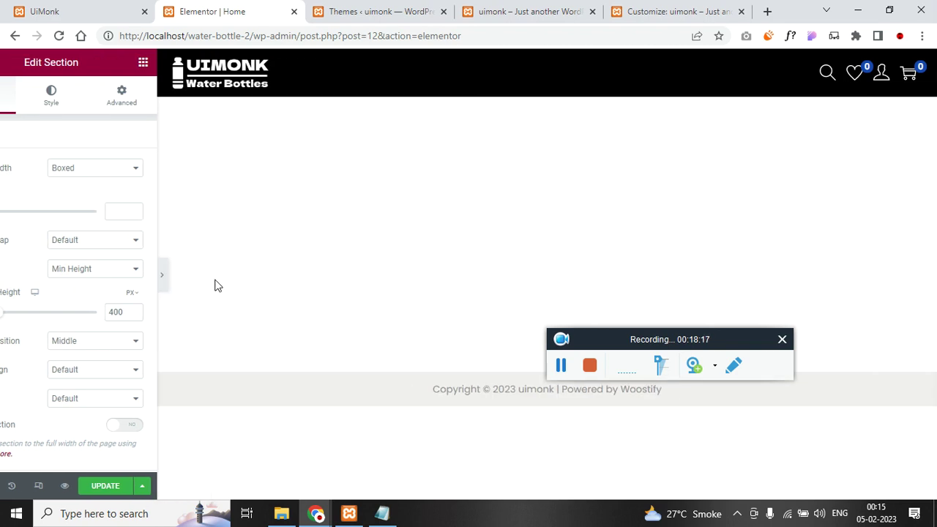
click(4, 277)
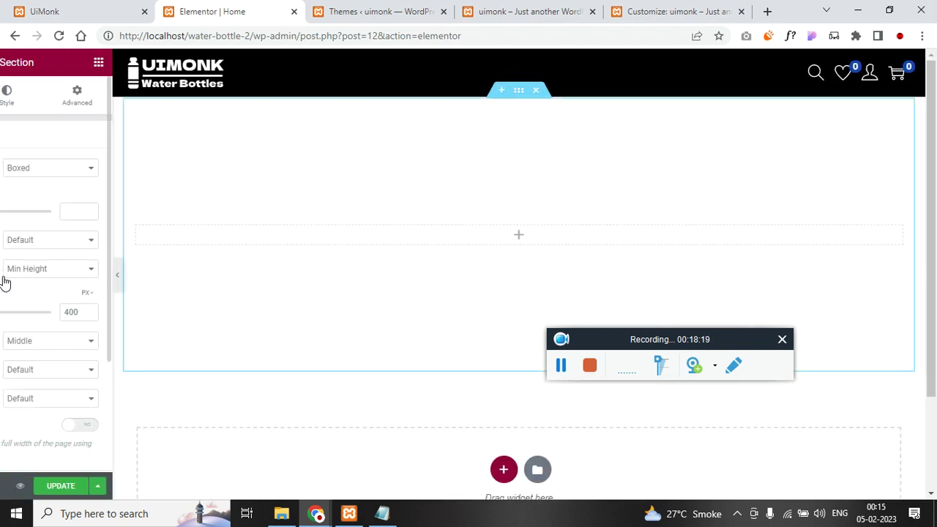
click(105, 95)
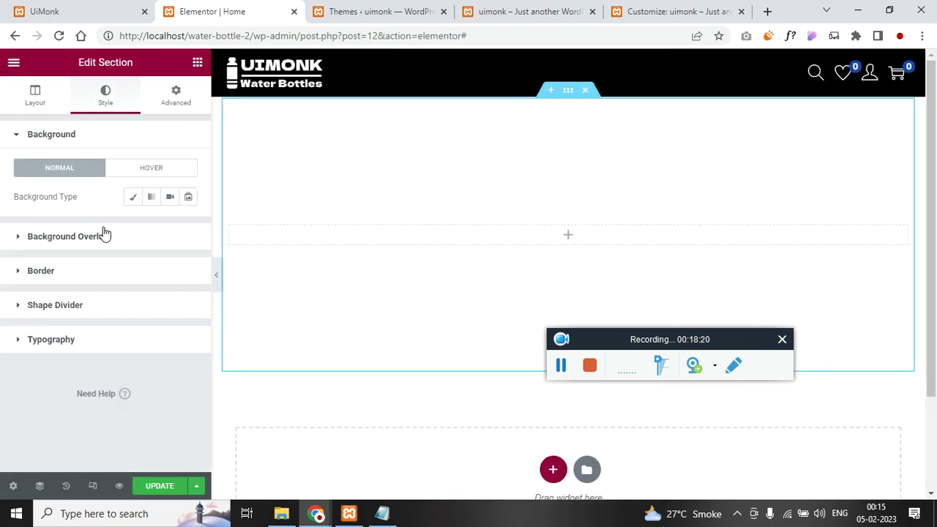
- Upload five site images and insert the hikers photo as the section's classic background image
click(132, 196)
click(132, 265)
click(193, 115)
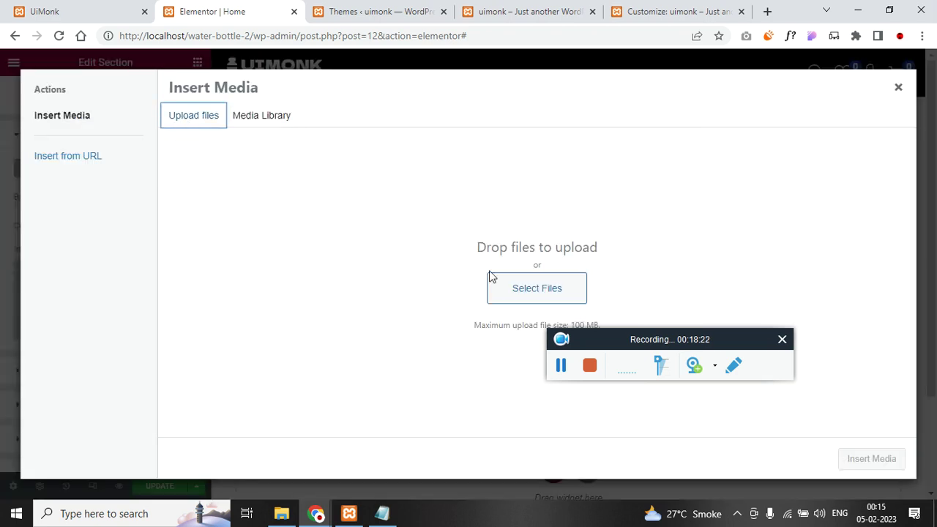
click(501, 297)
click(629, 147)
ctrl+click(707, 146)
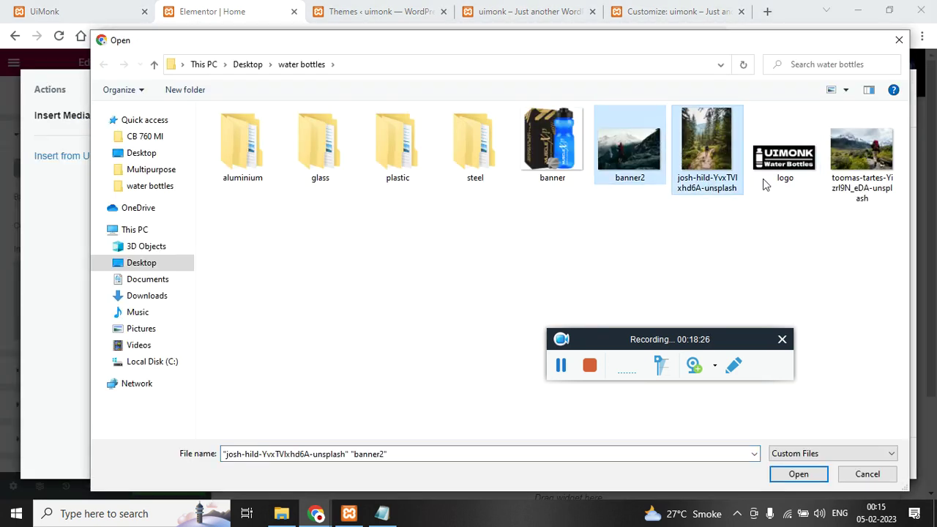
ctrl+shift+click(856, 183)
ctrl+click(553, 146)
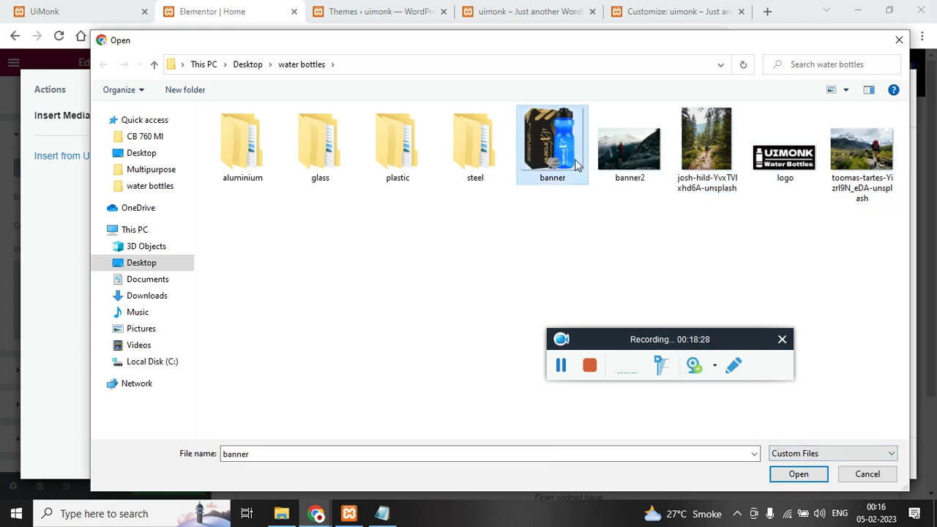
click(798, 473)
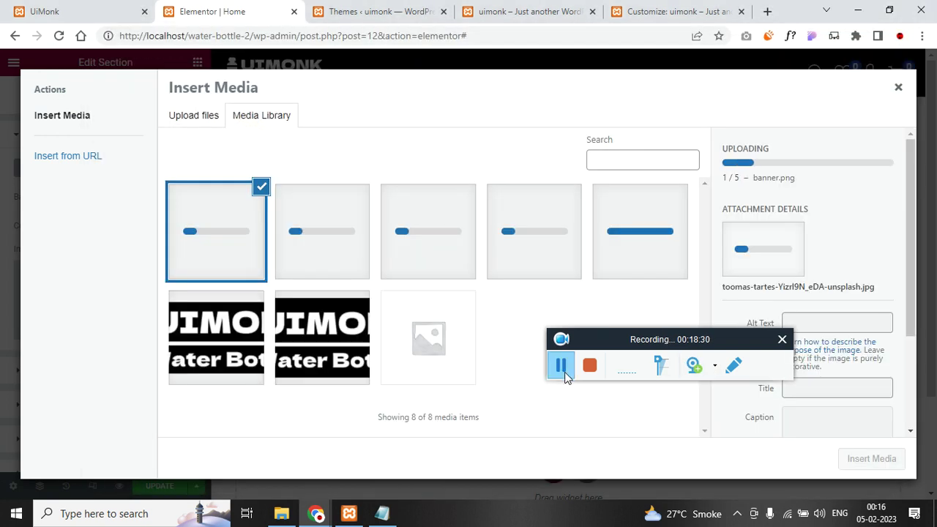
click(872, 466)
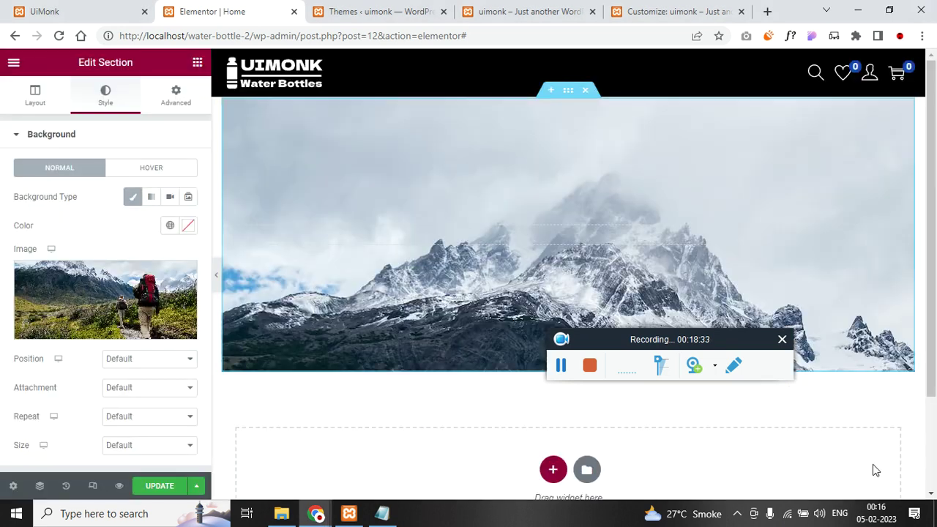
- Set the background to Center Center position, Repeat, and Cover size, then preview the section
scroll(41, 366, down, 2)
click(147, 227)
click(142, 247)
click(143, 283)
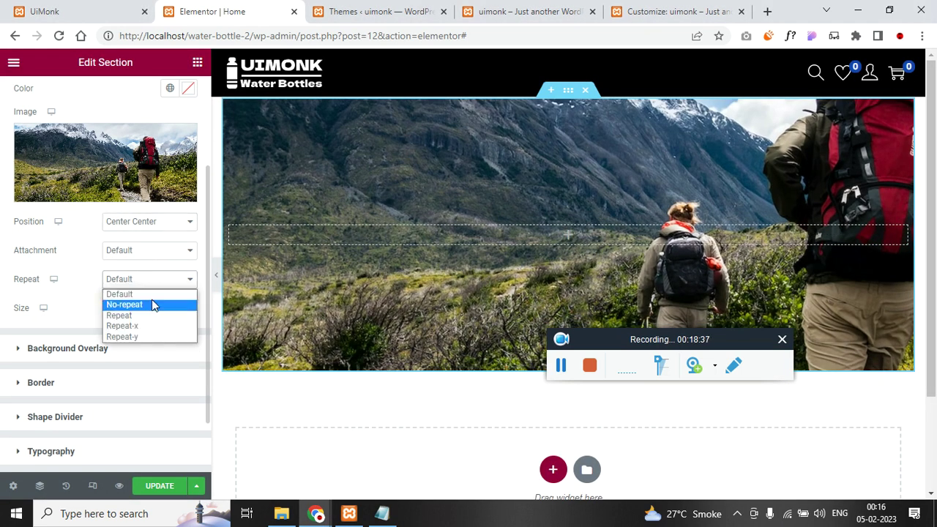
click(147, 315)
click(146, 307)
click(143, 342)
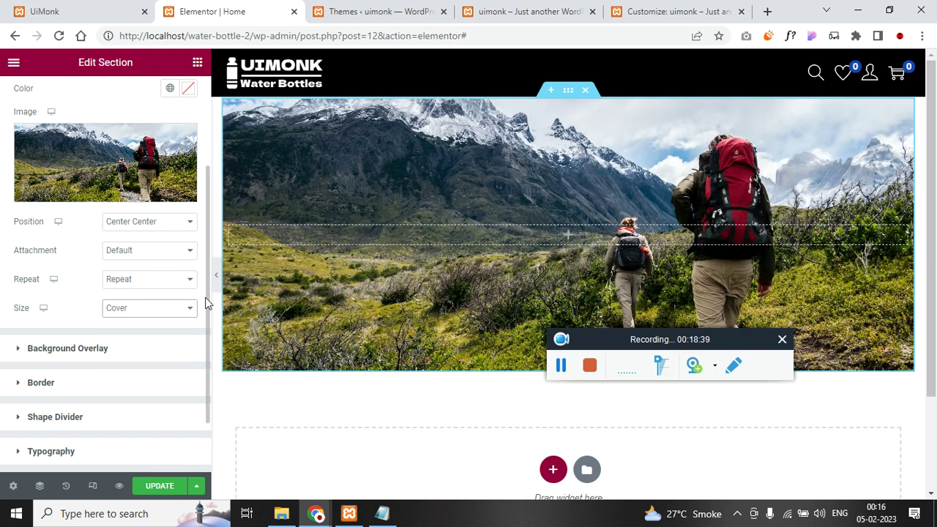
click(216, 278)
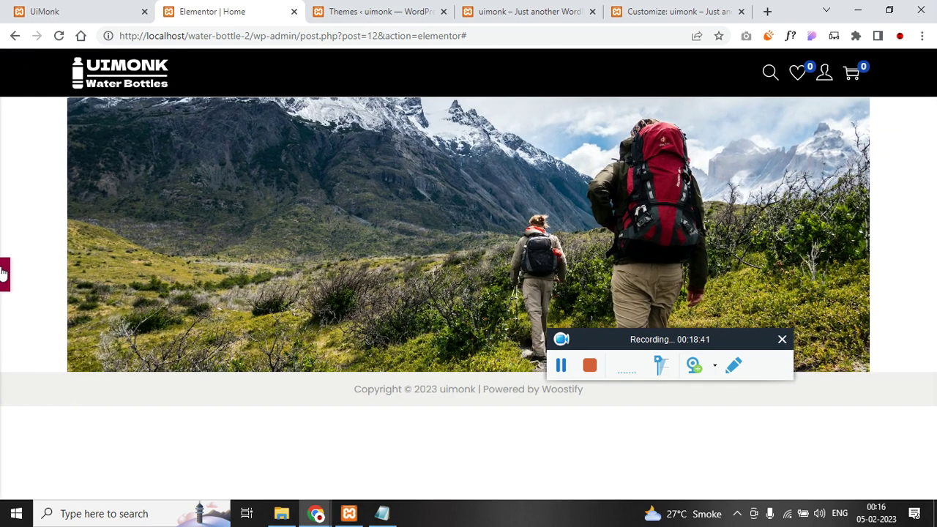
click(3, 276)
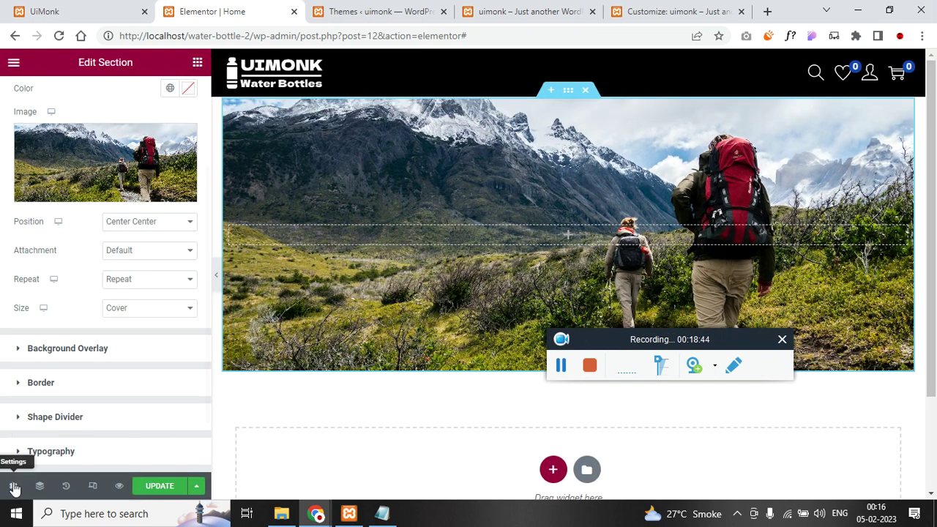
click(13, 486)
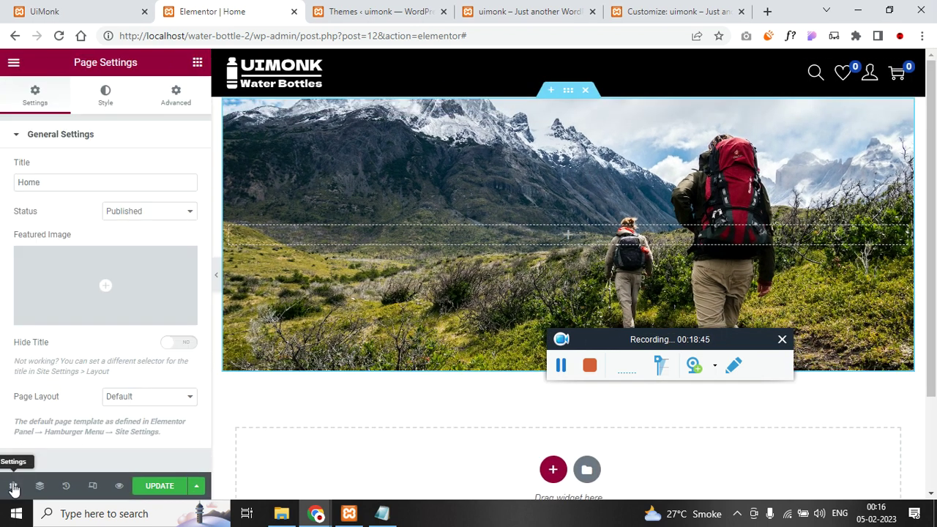
- Set the page layout to Elementor Full Width and preview the page
click(125, 393)
click(147, 434)
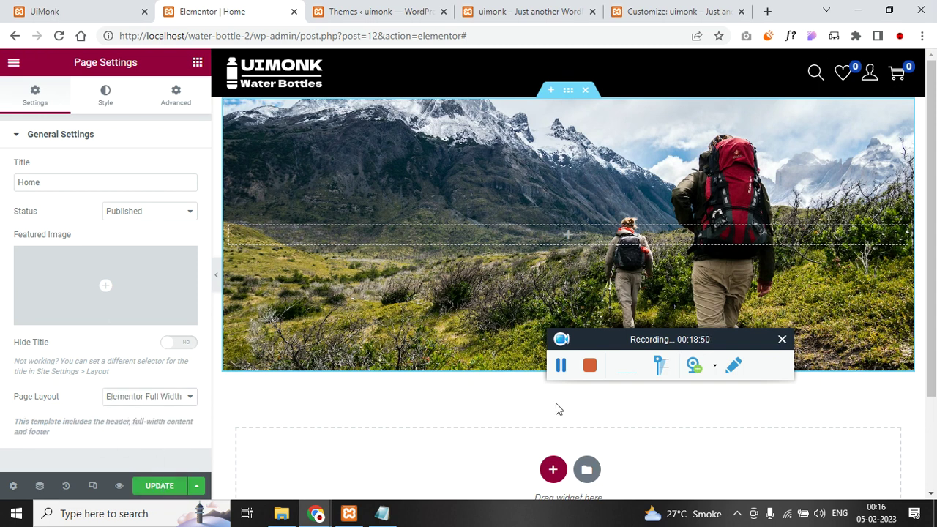
click(560, 365)
click(561, 365)
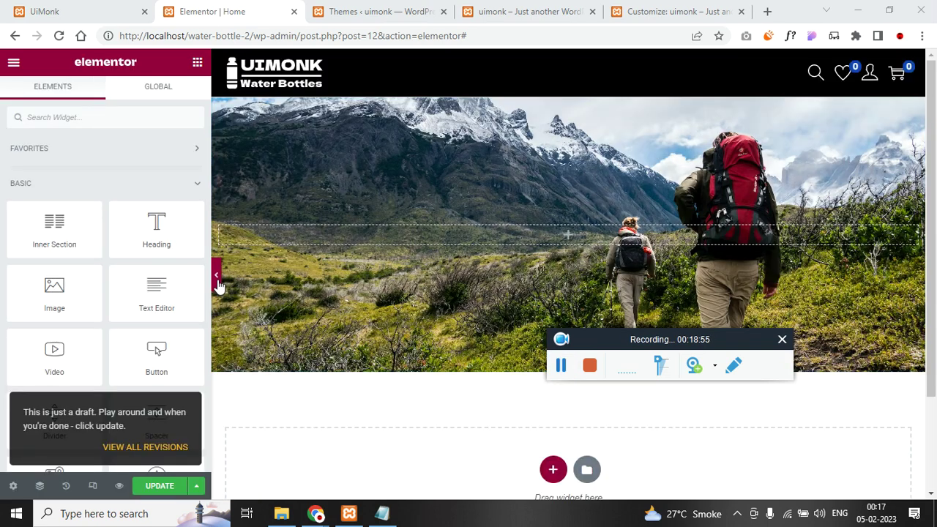
click(216, 278)
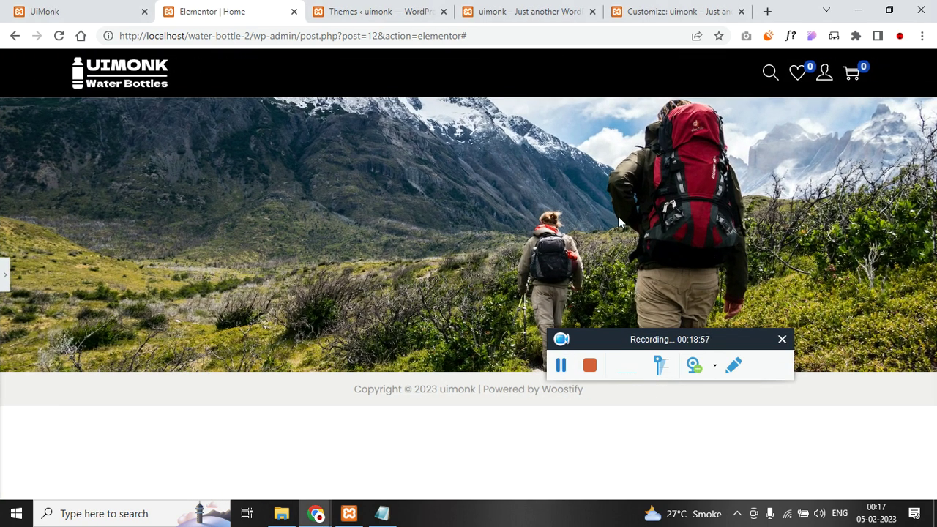
click(7, 274)
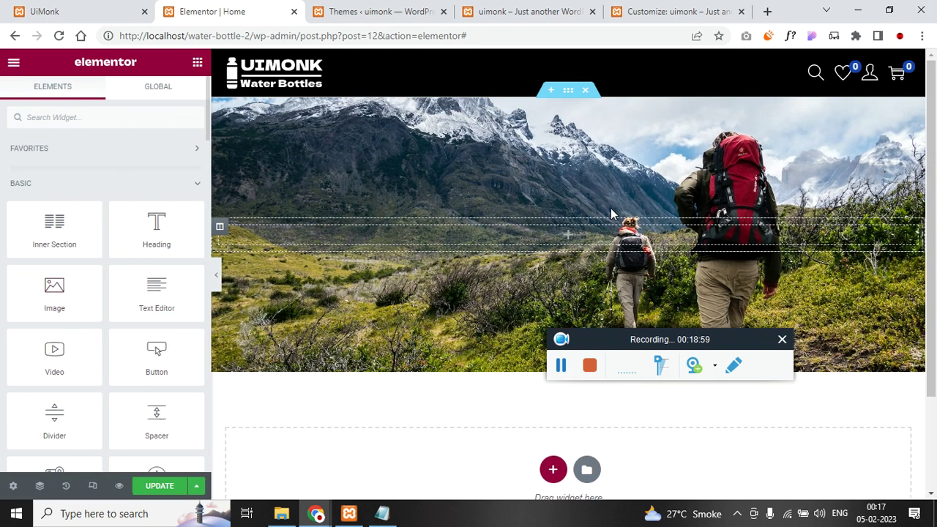
- Give the hero section a classic black background overlay at about 0.86 opacity
click(567, 91)
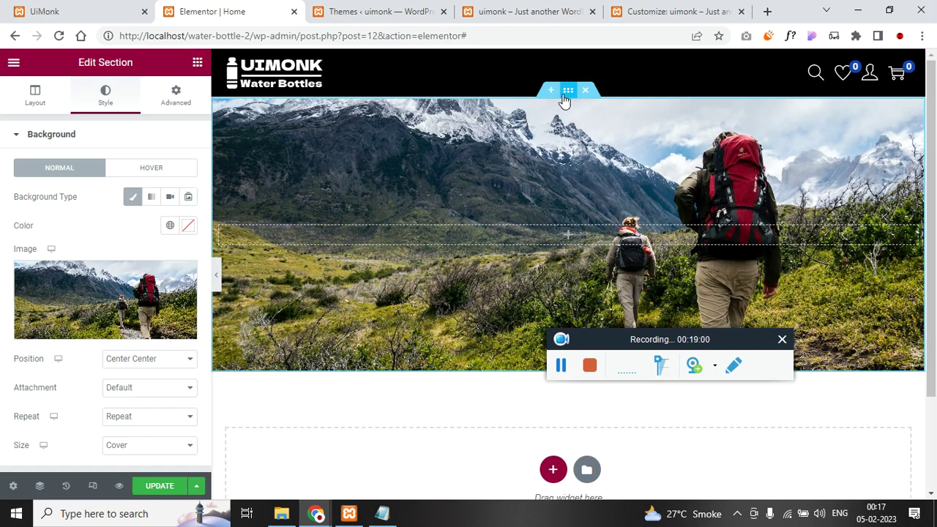
scroll(90, 333, down, 3)
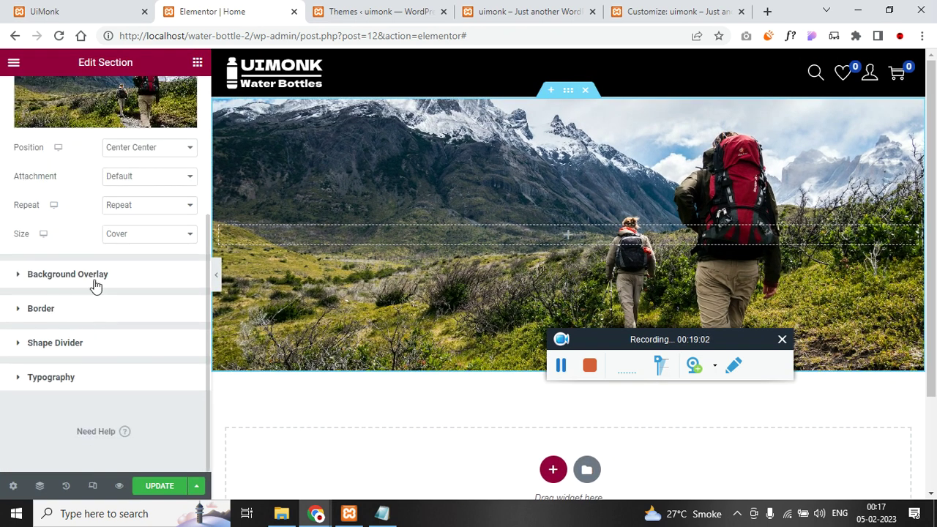
click(67, 274)
click(169, 231)
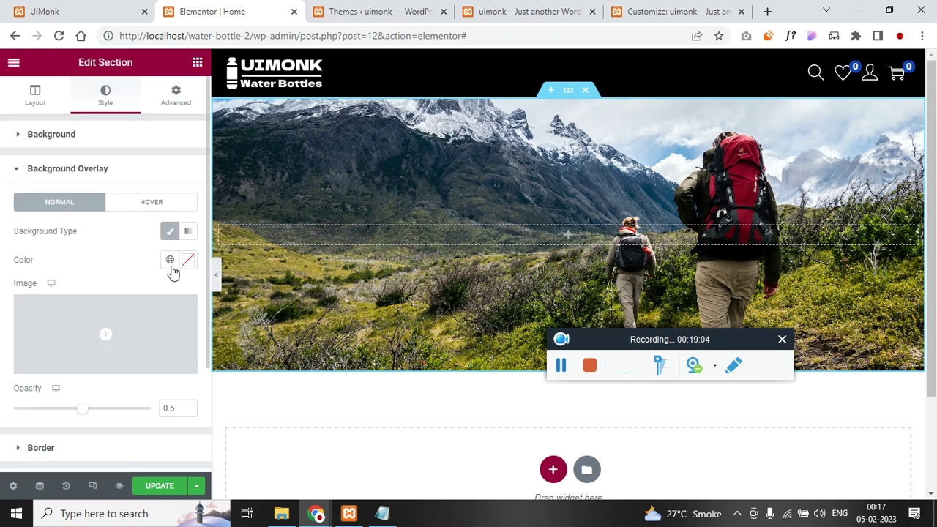
click(189, 268)
drag(107, 330, 17, 432)
click(5, 330)
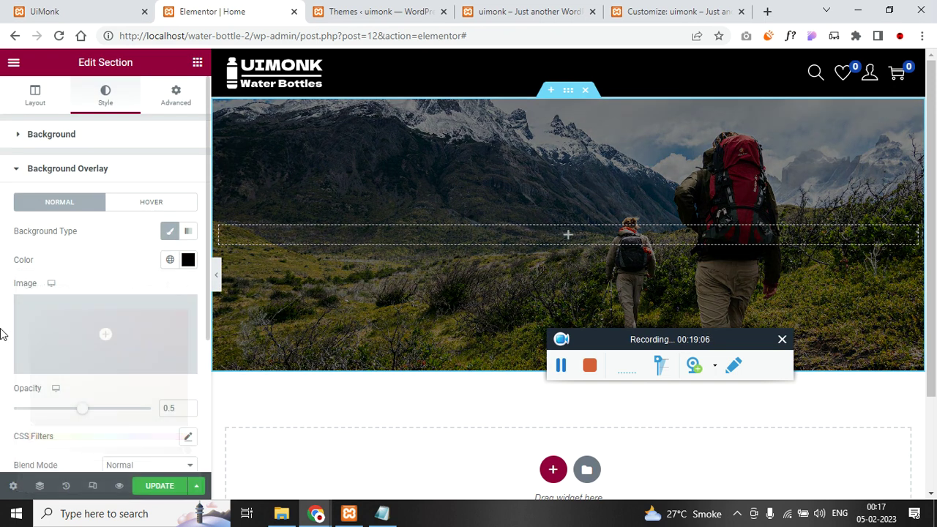
drag(93, 412, 136, 416)
- Duplicate the hero column into two columns and open the original homepage in the editor
right_click(224, 232)
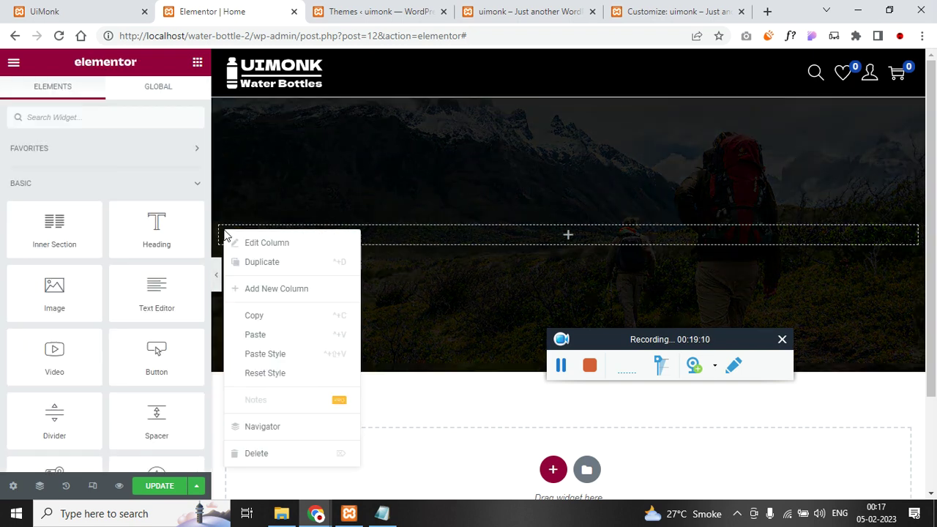
click(288, 269)
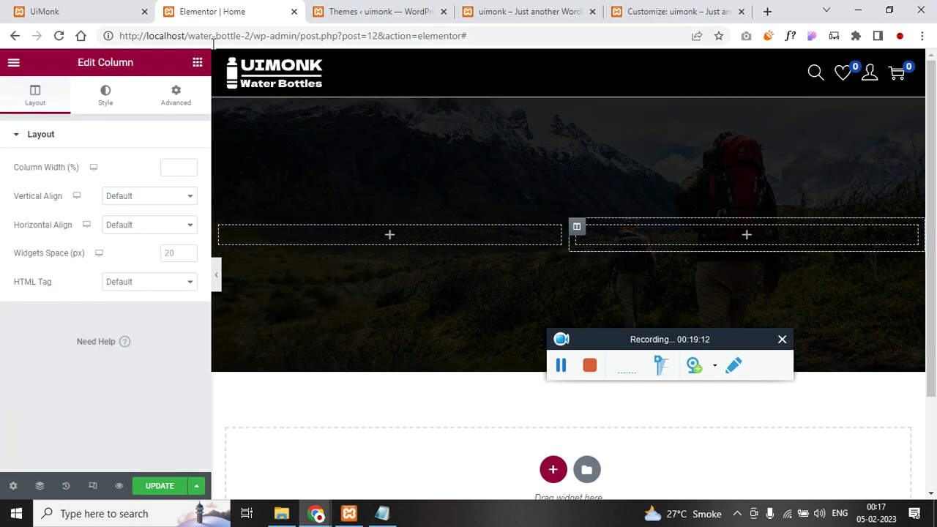
click(65, 12)
scroll(512, 249, up, 6)
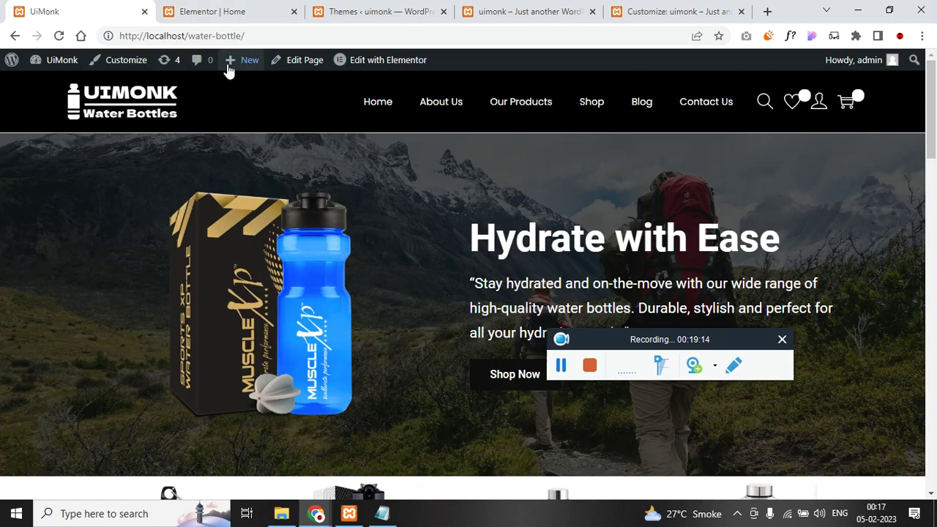
click(377, 60)
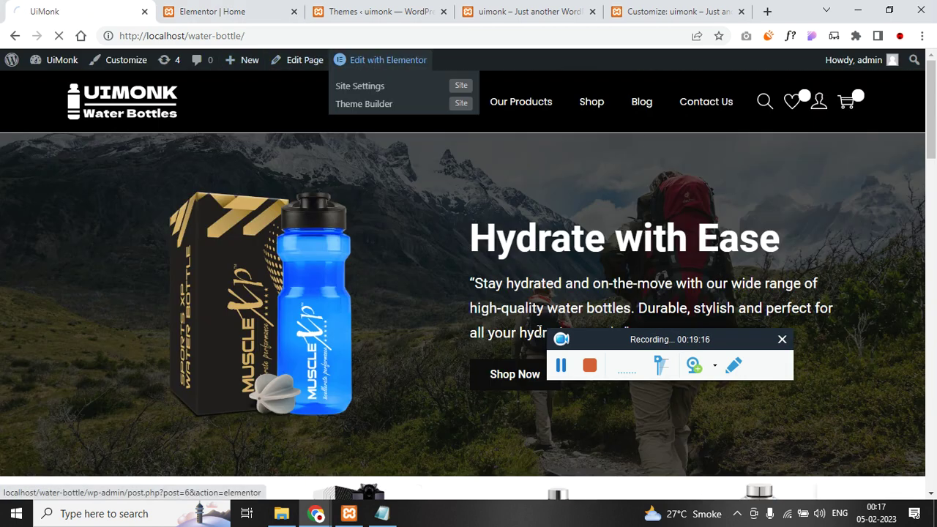
click(560, 365)
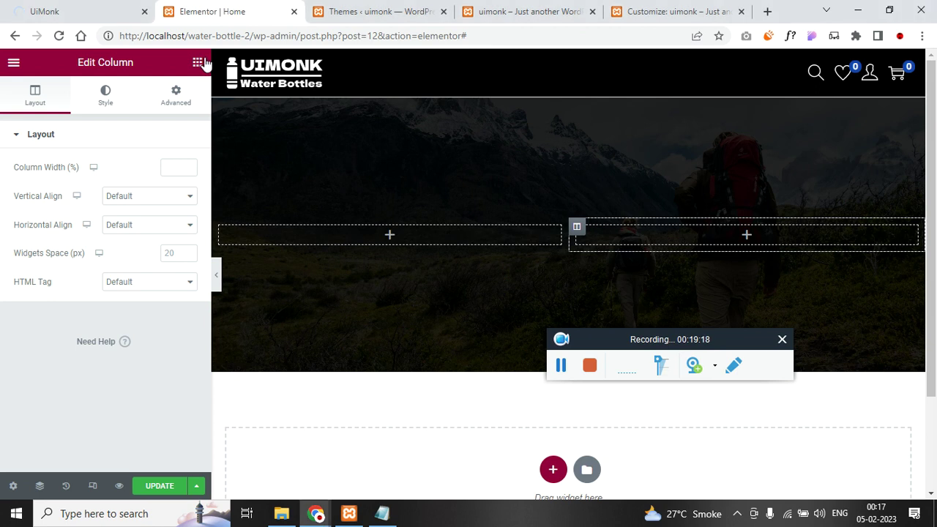
- Add a Heading widget to the right column, styled white with a 2.2 rem font size
click(197, 62)
drag(157, 228, 732, 233)
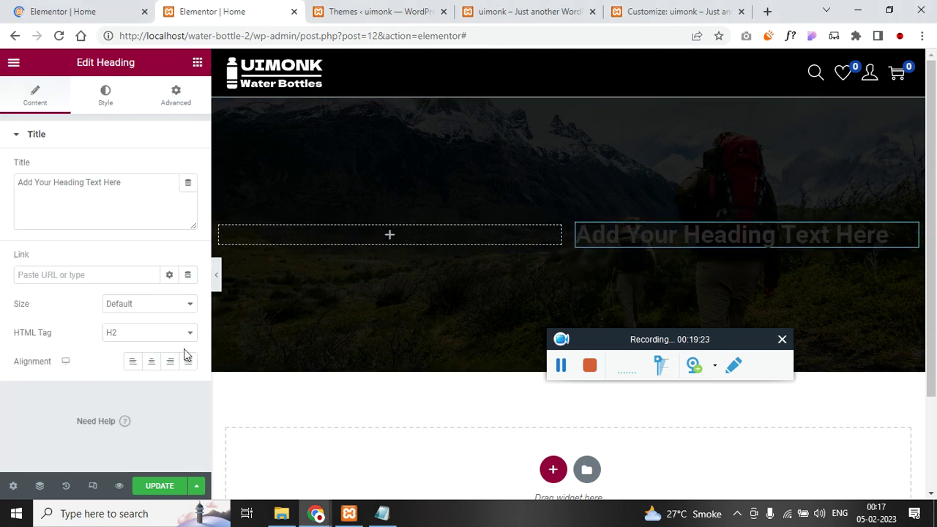
click(105, 114)
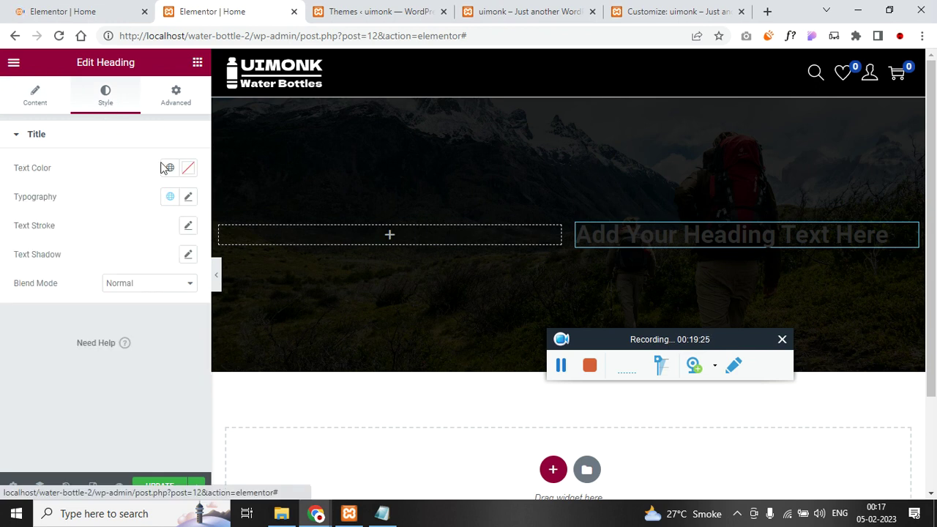
click(188, 168)
click(2, 168)
click(188, 197)
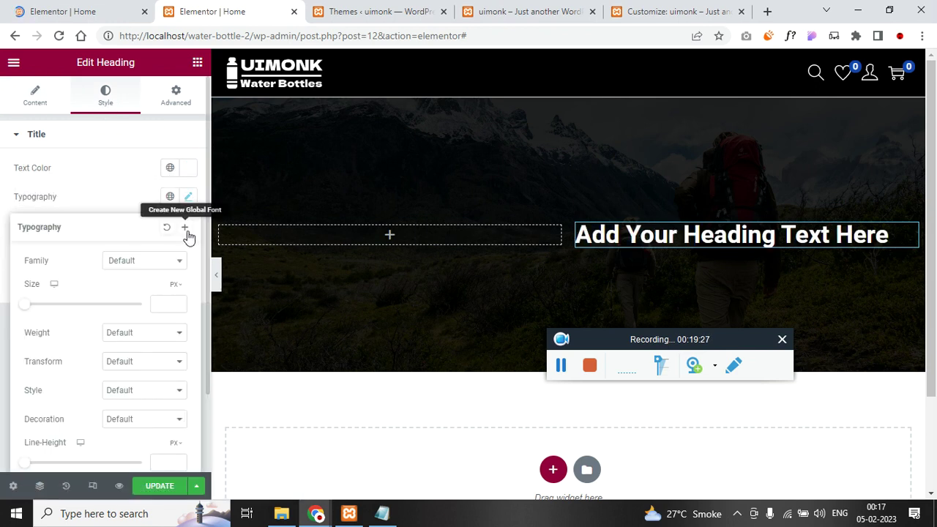
click(159, 303)
text(0.)
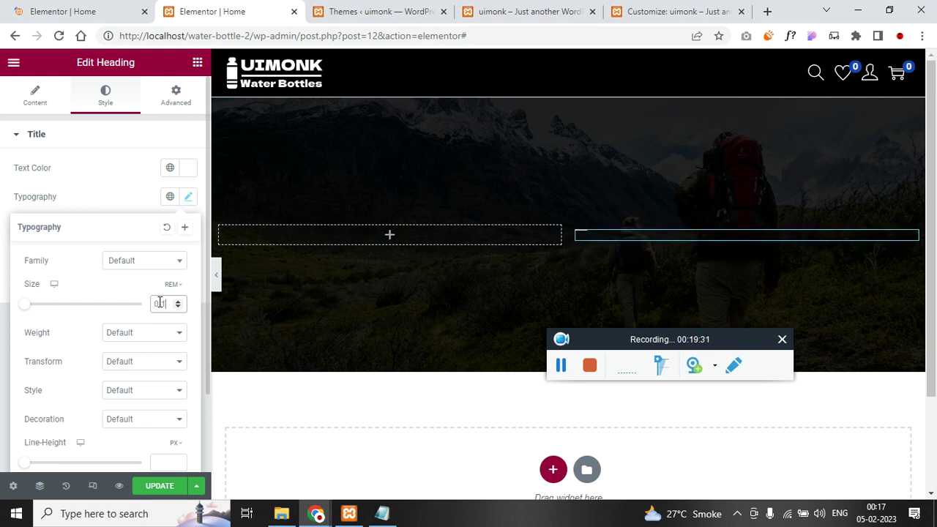
scroll(159, 302, up, 15)
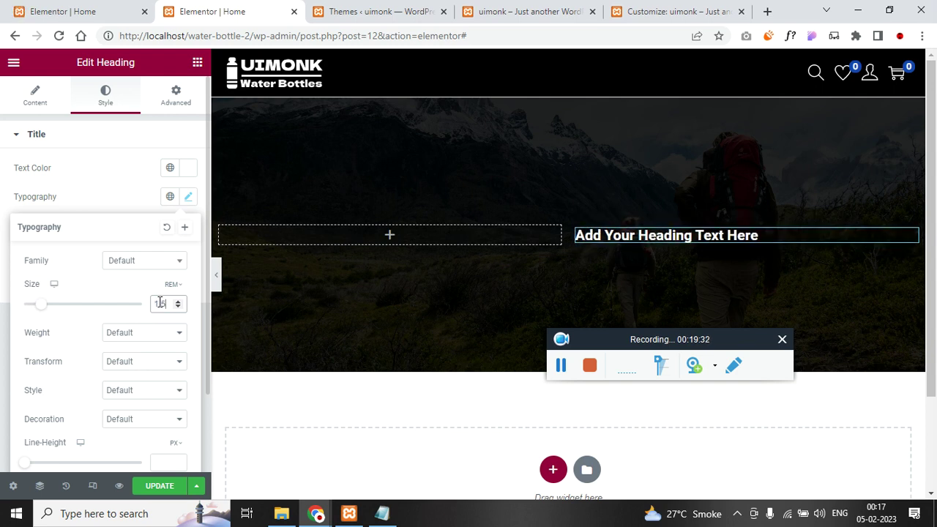
scroll(159, 303, up, 4)
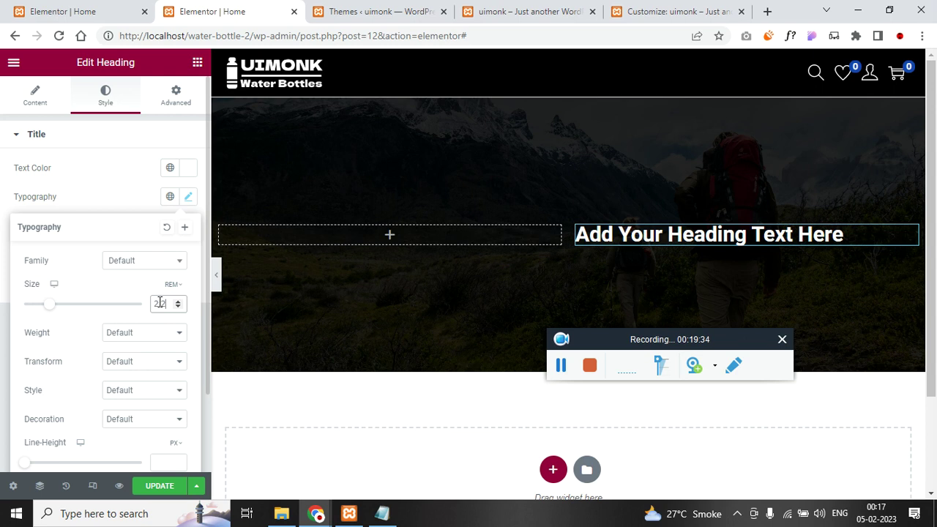
scroll(121, 348, down, 2)
- Copy the original Hydrate with Ease heading's style and apply it to the new heading
key(ctrl+shift+Tab)
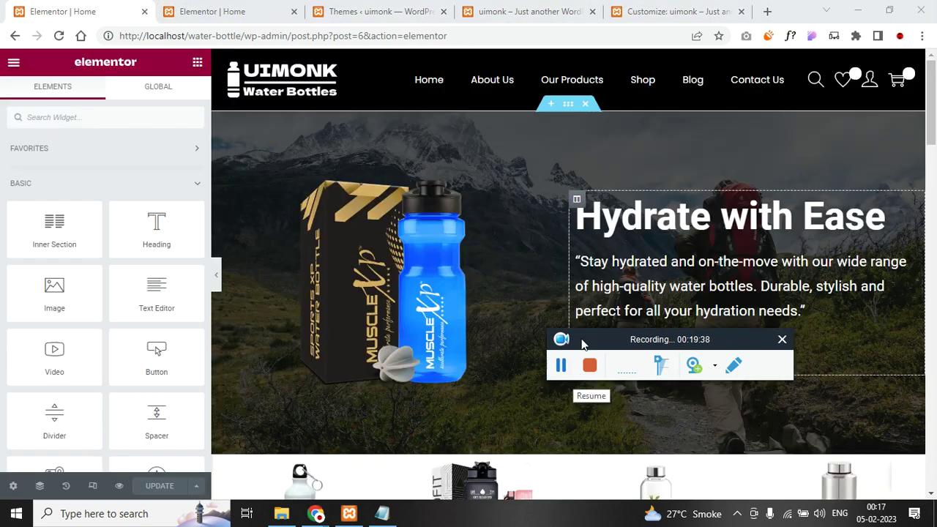
right_click(659, 227)
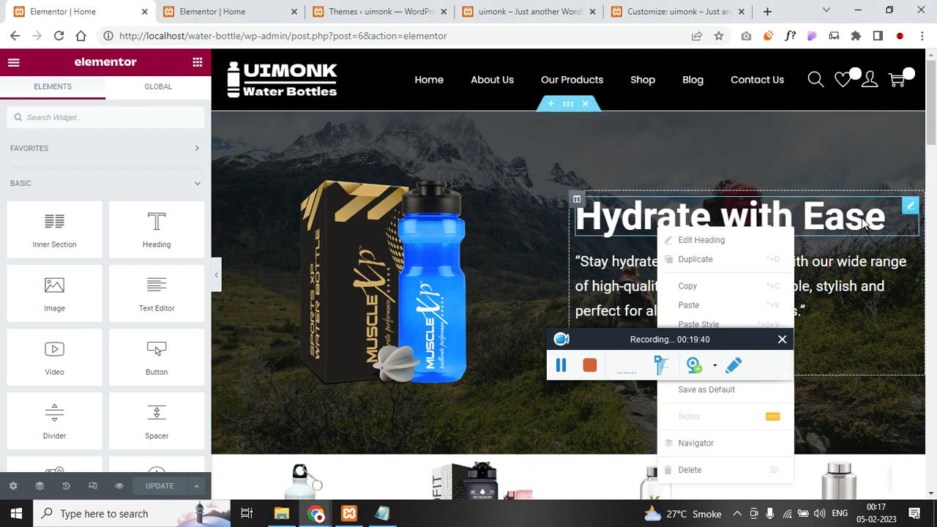
click(721, 288)
click(216, 8)
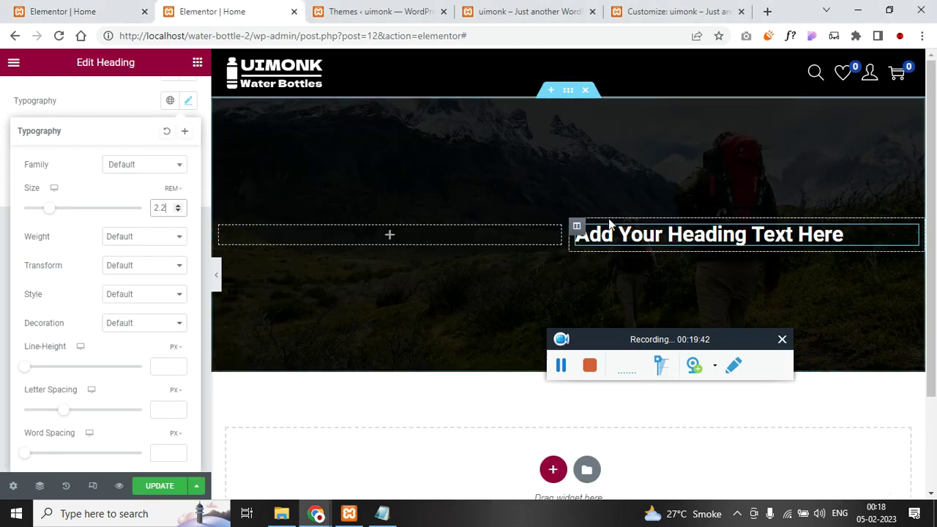
right_click(860, 231)
click(868, 335)
right_click(866, 242)
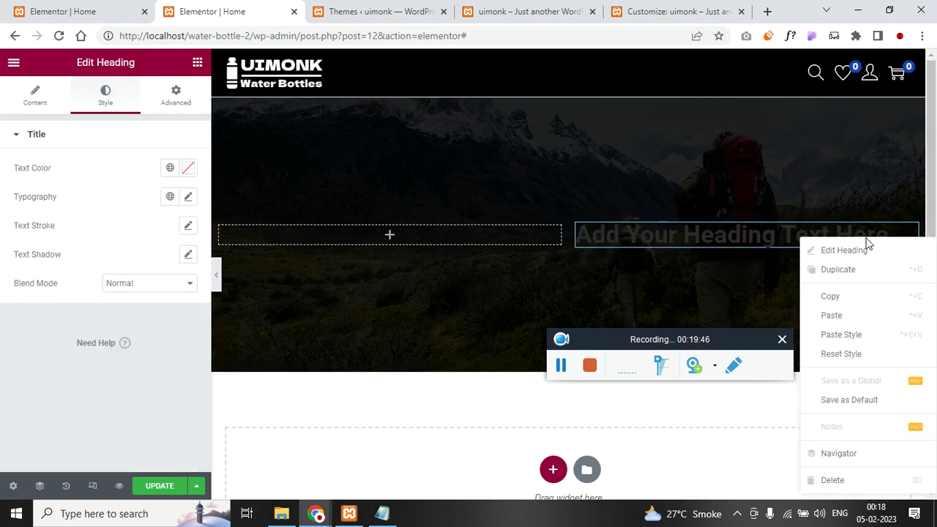
click(875, 336)
- Paste the original 'Hydrate with Ease' heading into the right column and delete the placeholder heading
click(72, 11)
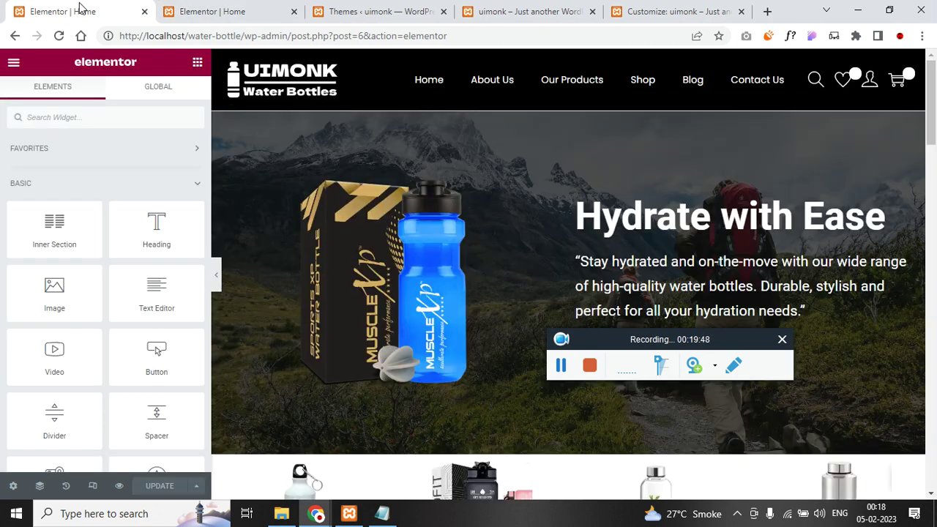
right_click(662, 223)
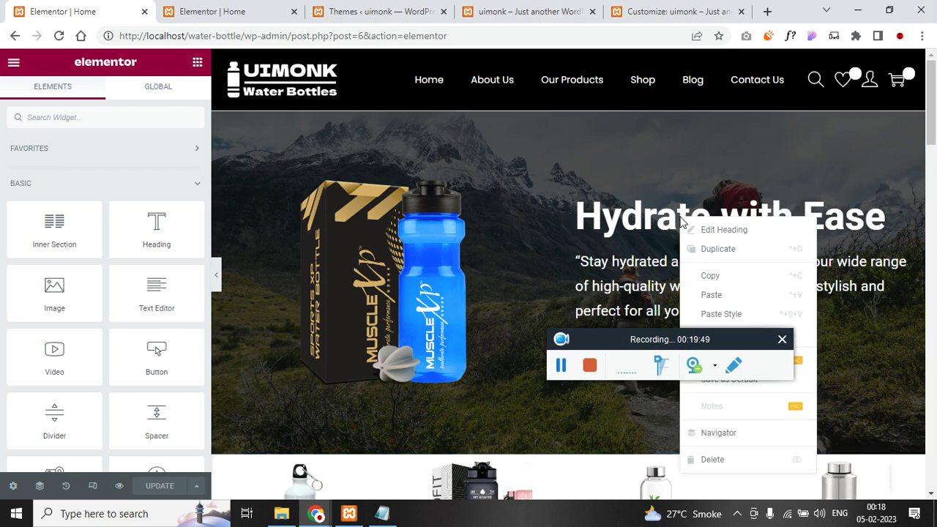
click(751, 274)
click(242, 11)
right_click(832, 249)
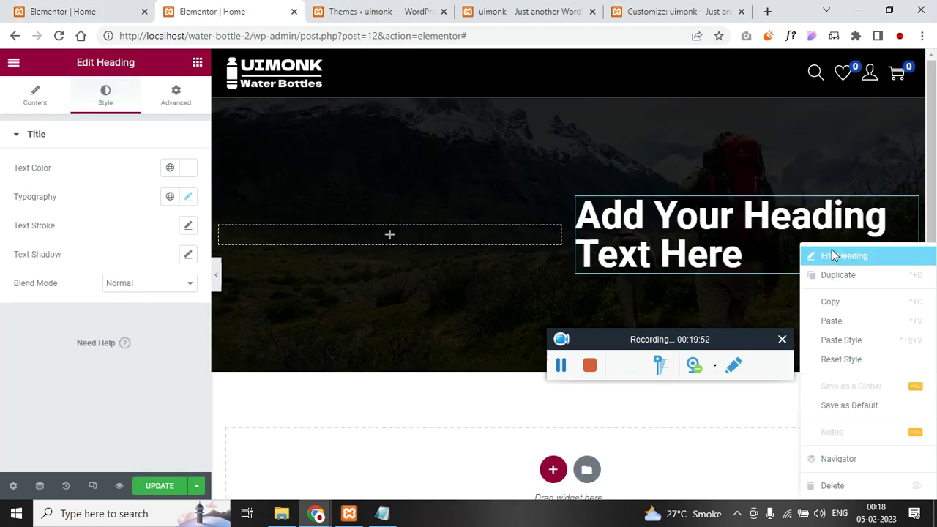
click(865, 329)
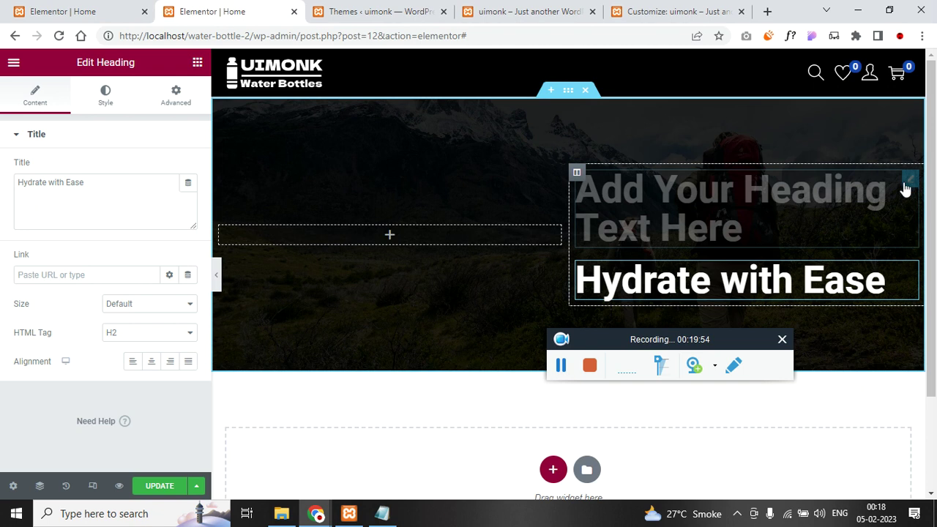
right_click(910, 184)
click(863, 420)
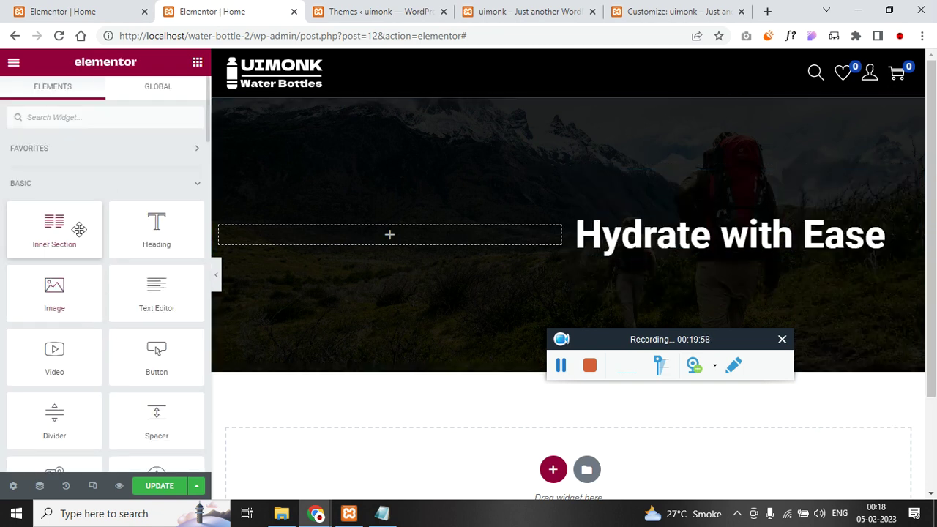
- Add a Text Editor widget under the Hydrate with Ease heading and make its text white
drag(164, 293, 724, 242)
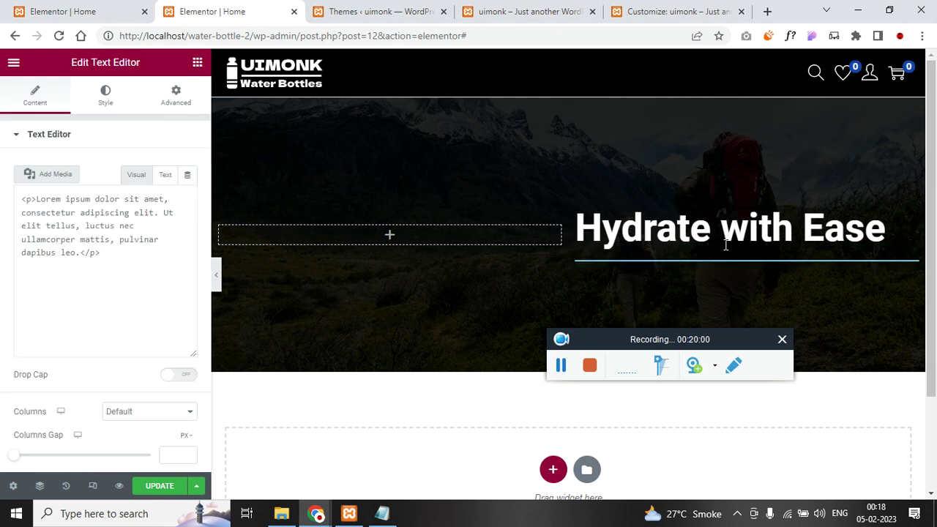
click(109, 107)
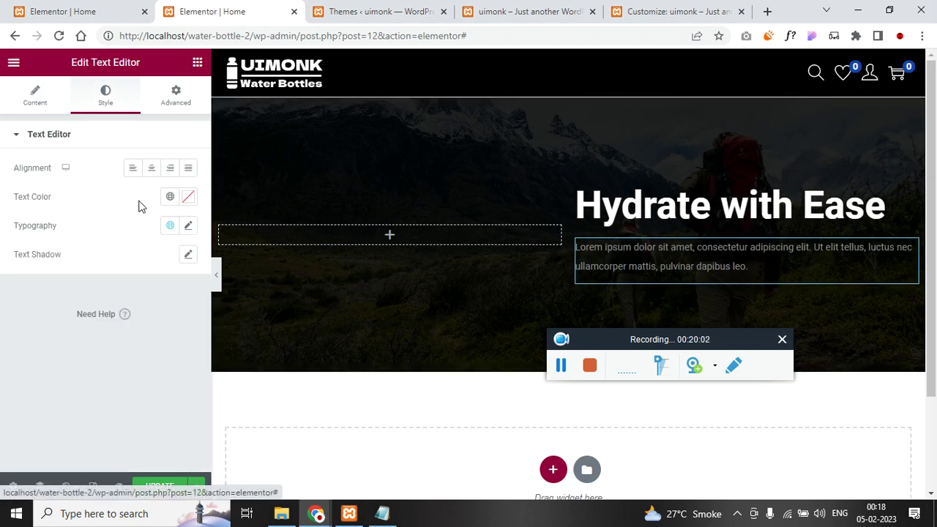
click(188, 196)
drag(73, 256, 10, 226)
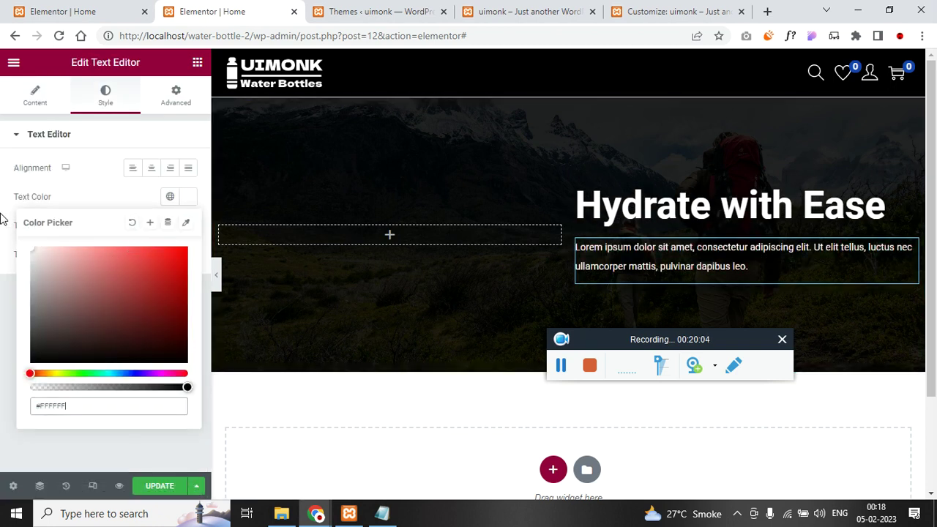
click(14, 216)
click(193, 227)
- Copy the tagline paragraph from the original homepage and paste it into the hero
click(132, 11)
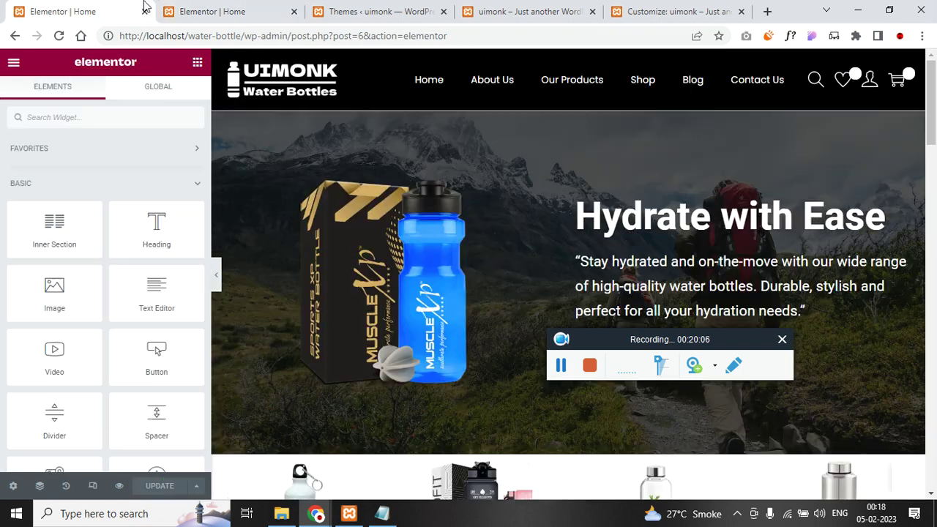
right_click(820, 302)
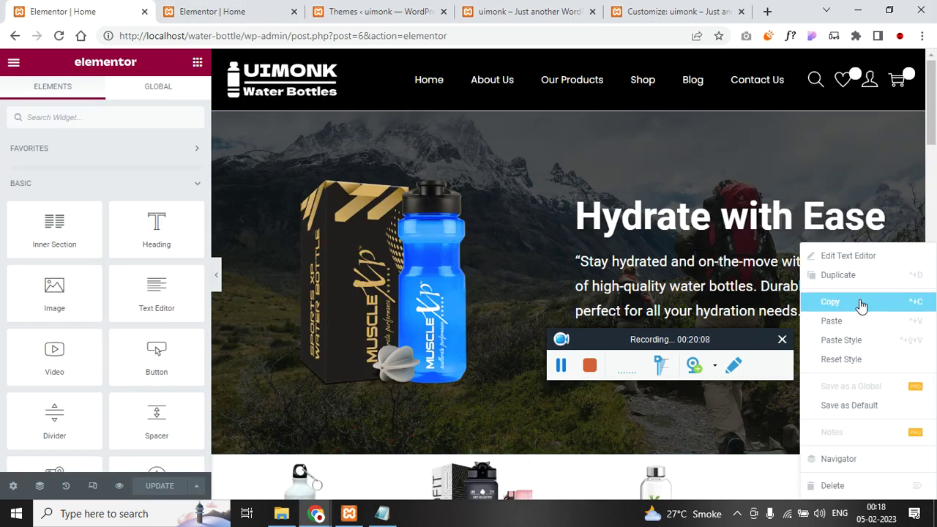
click(856, 302)
click(220, 11)
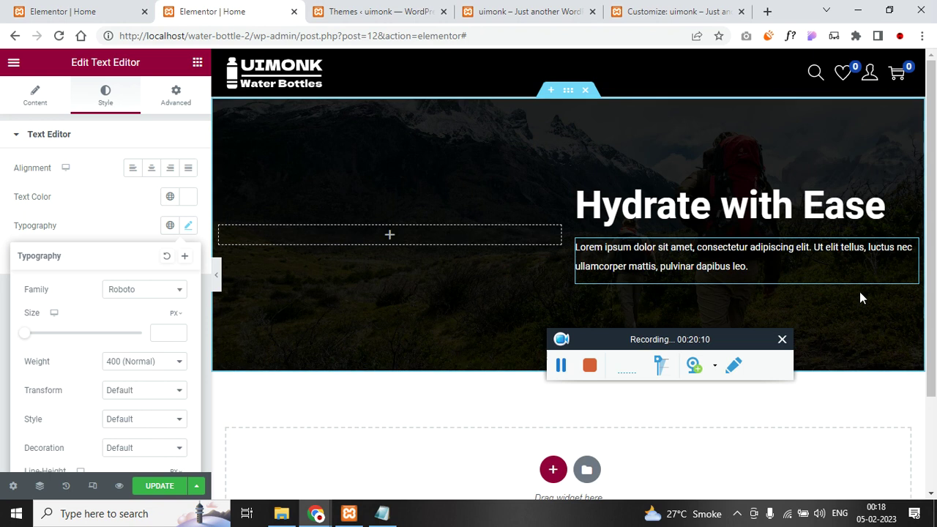
right_click(858, 292)
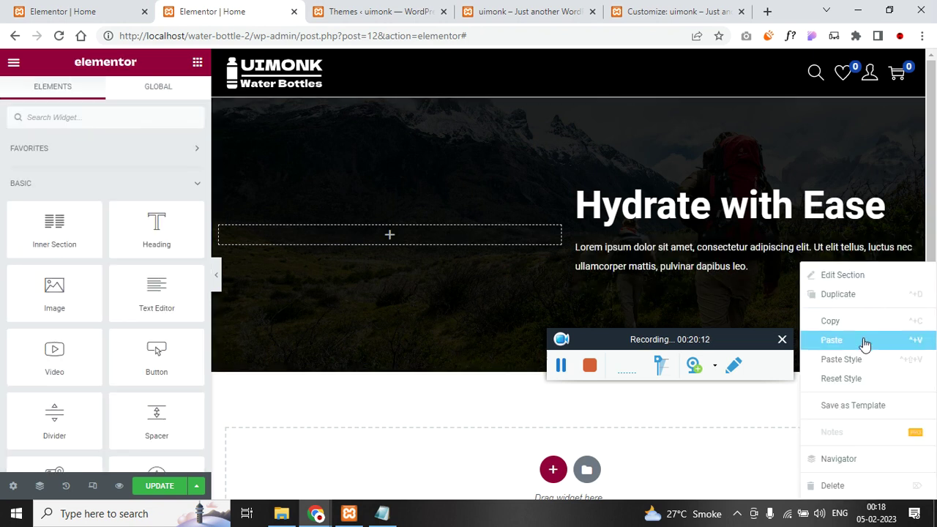
click(862, 340)
- Move the tagline under the heading, delete the lorem ipsum block, and add a left-column image placeholder
drag(516, 260, 858, 287)
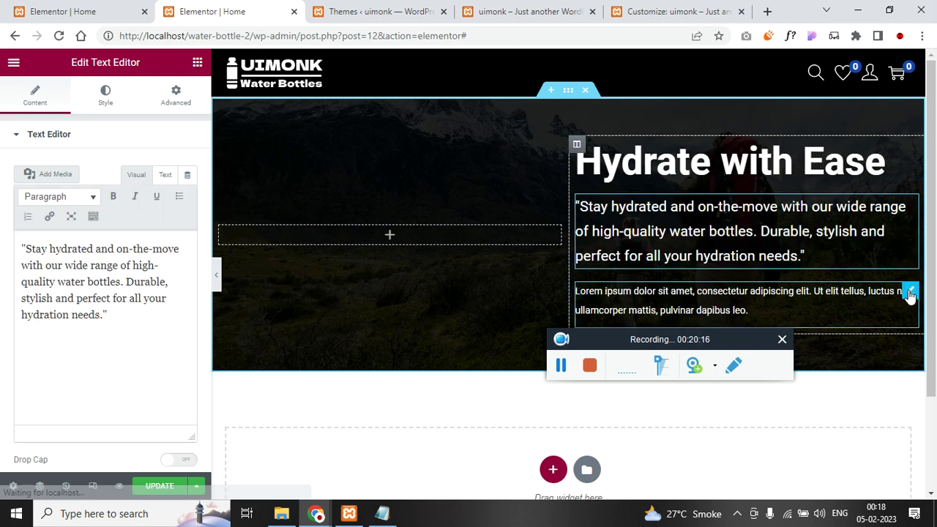
right_click(910, 292)
click(852, 486)
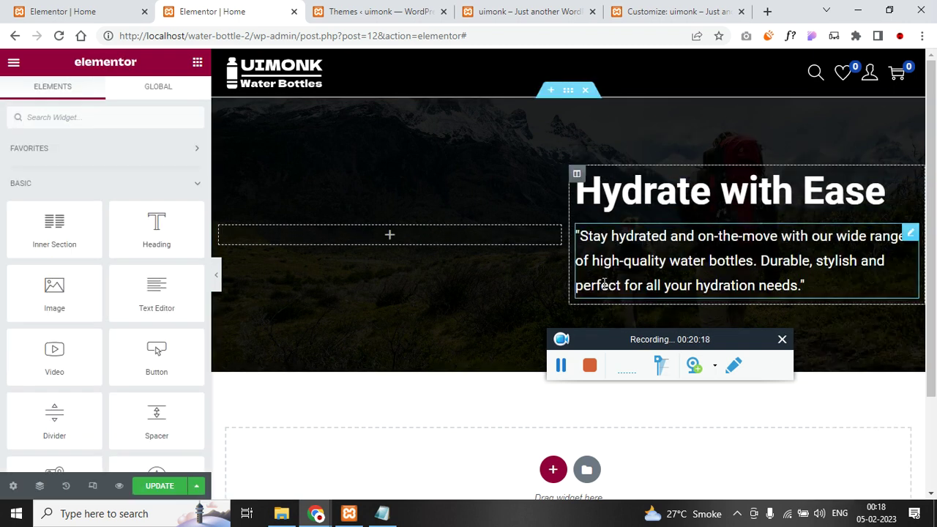
drag(58, 287, 410, 211)
drag(55, 291, 435, 219)
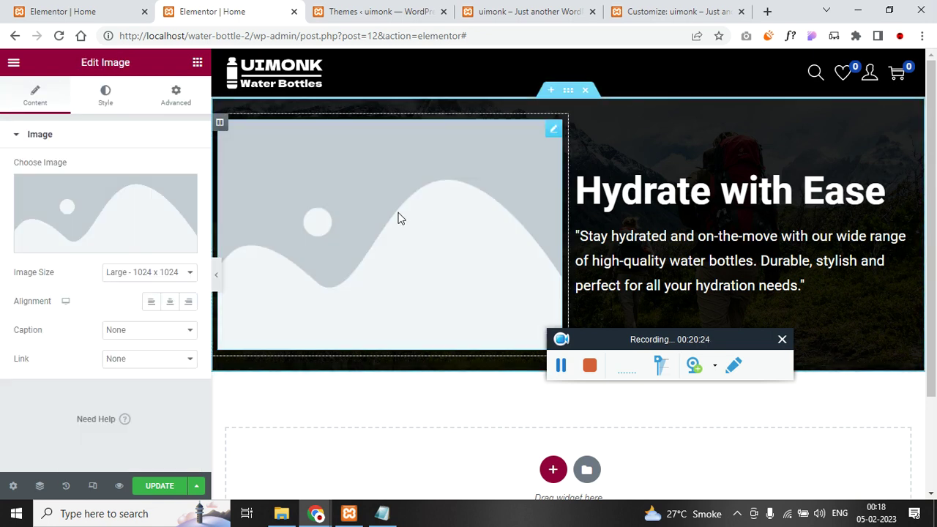
- Insert the bottle-and-box image from the Media Library into the hero's left column
click(87, 209)
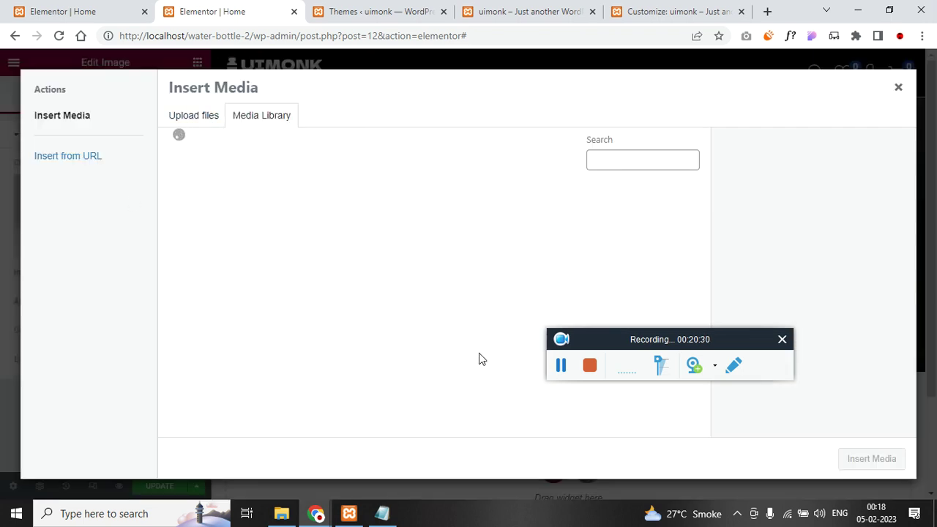
click(633, 249)
click(871, 458)
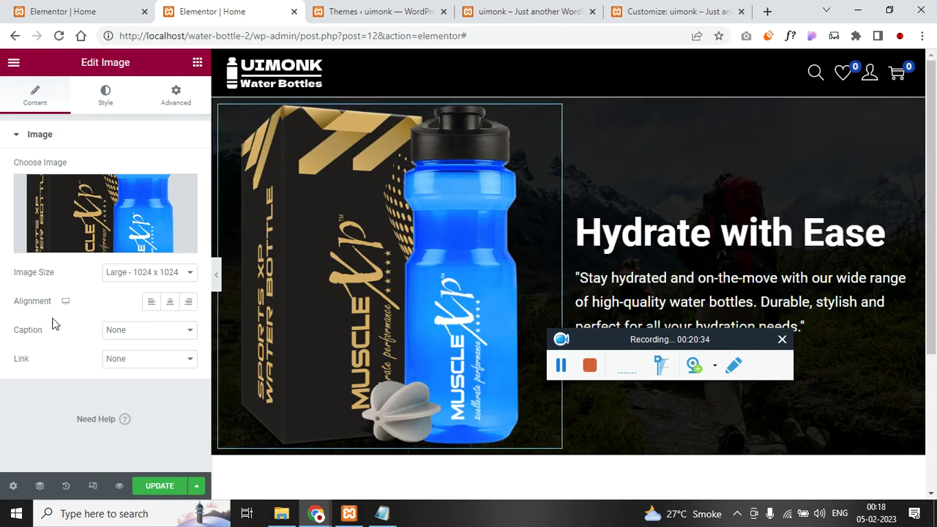
- Set the image width to 55% and add a Button widget beneath the tagline
click(105, 99)
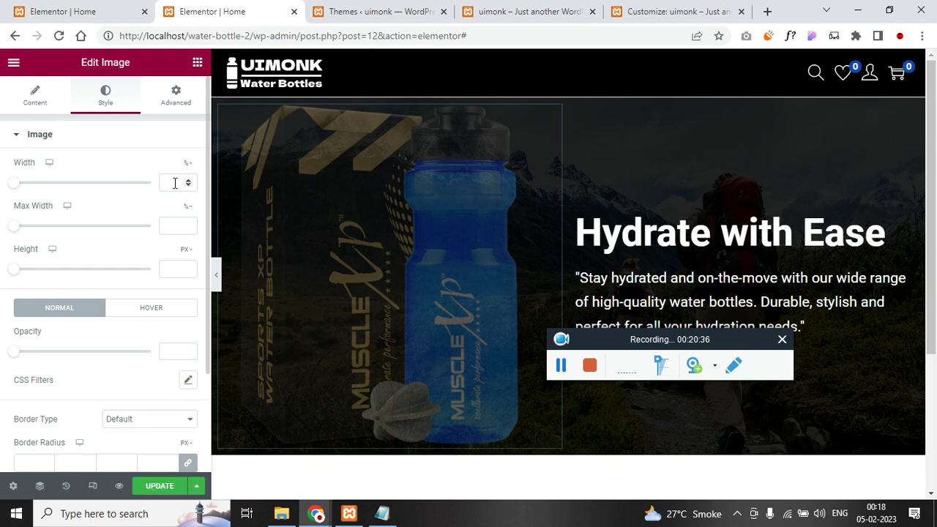
click(173, 183)
text(60)
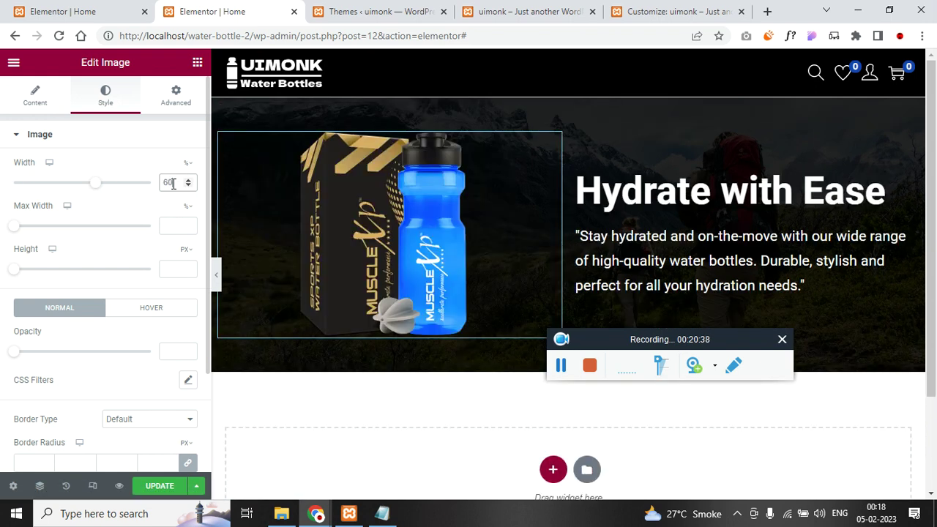
double_click(174, 179)
text(55)
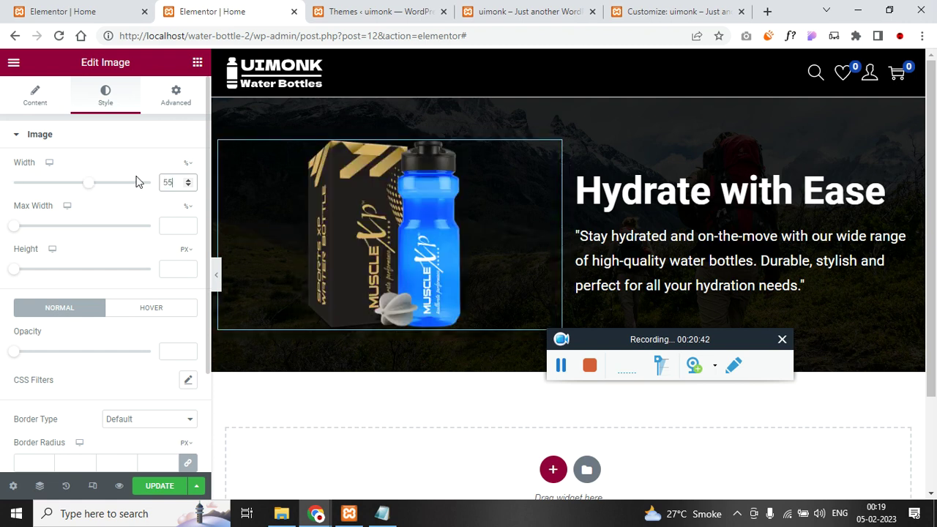
click(46, 10)
click(232, 8)
click(197, 63)
drag(145, 335, 690, 289)
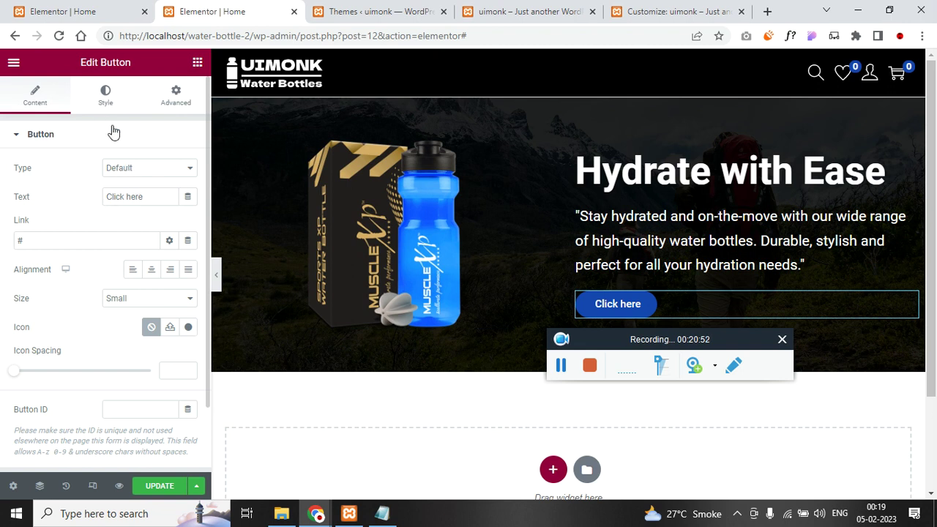
- Give the hero button a black (#000000) background colour
click(121, 103)
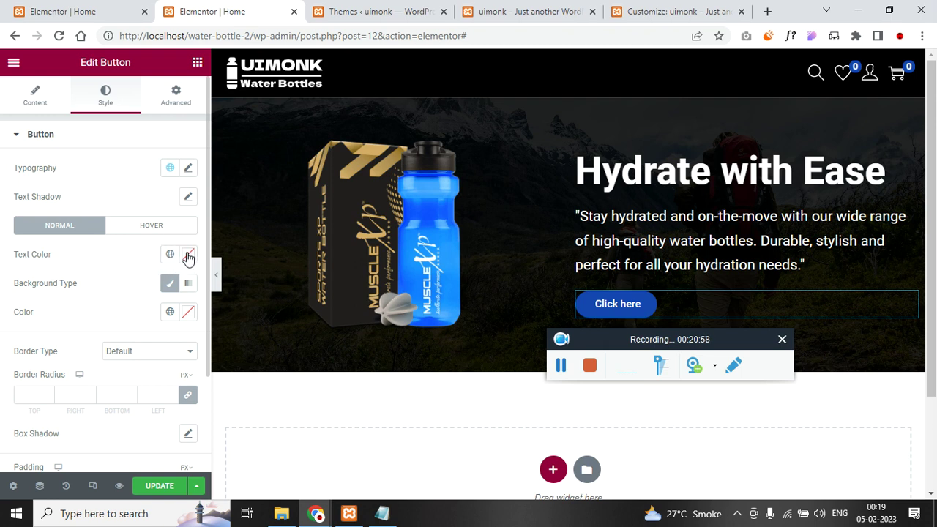
click(188, 312)
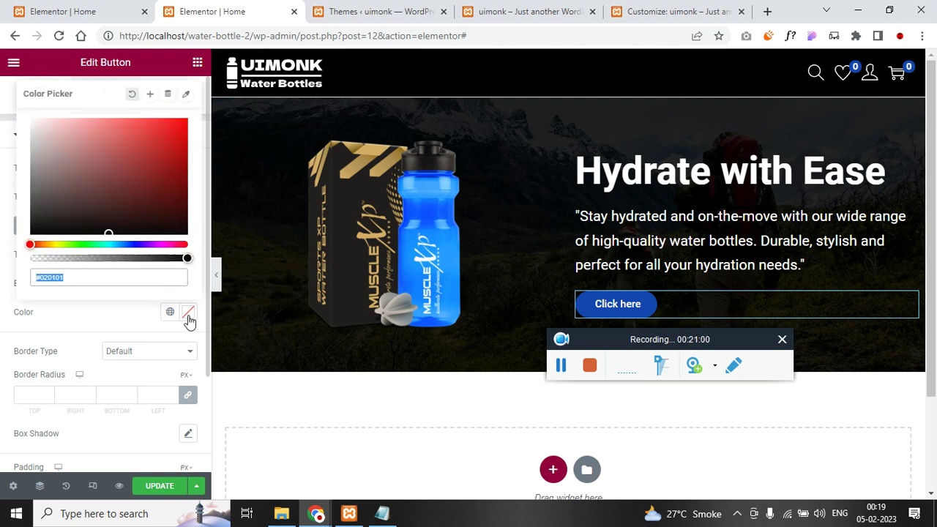
drag(88, 157, 24, 259)
click(21, 260)
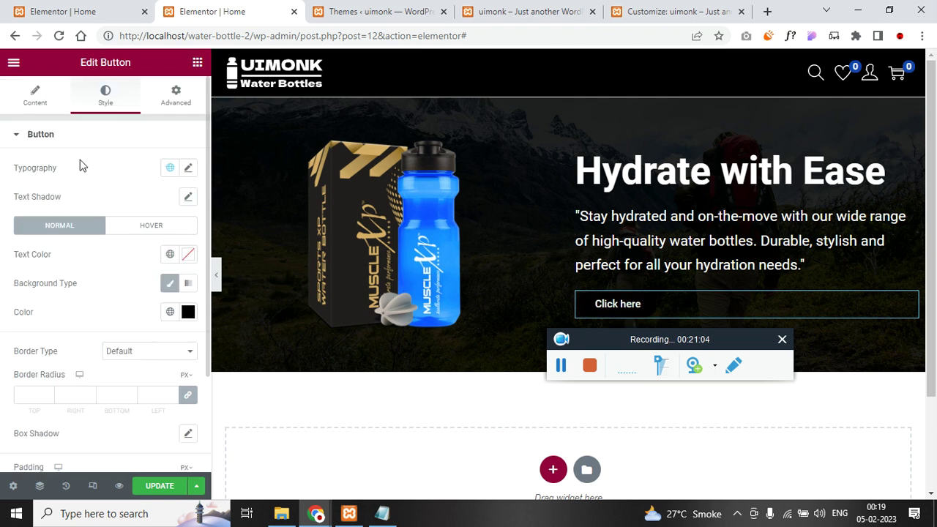
scroll(151, 257, down, 3)
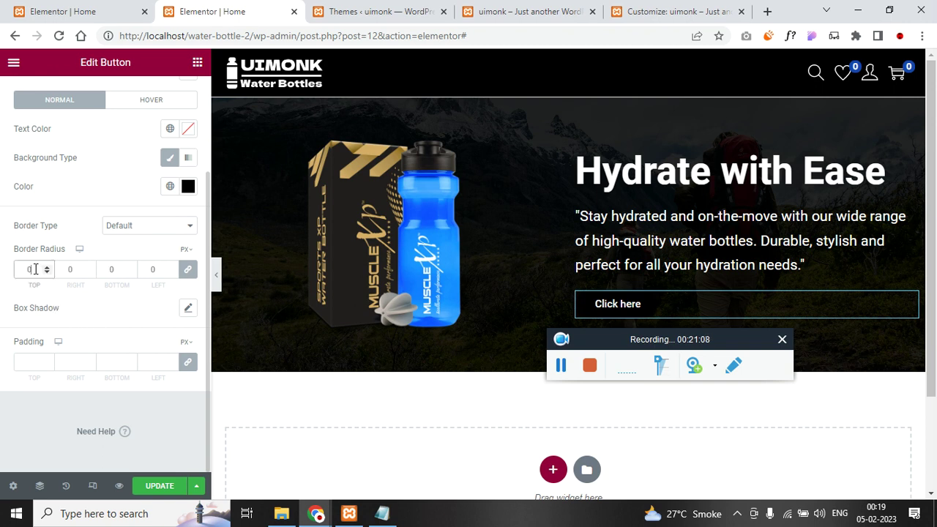
scroll(196, 261, up, 5)
click(60, 108)
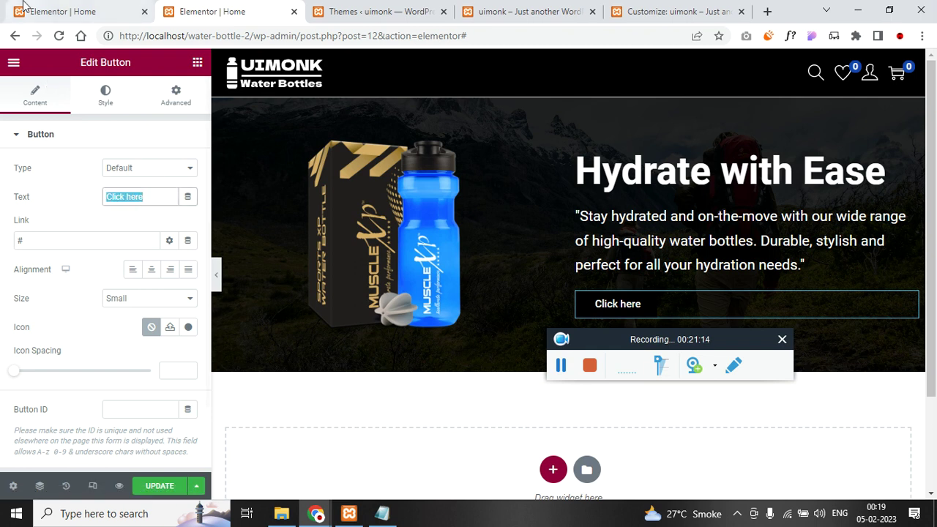
- Set the SHOP NOW button size to Medium and compare the hero with the reference homepage
click(66, 11)
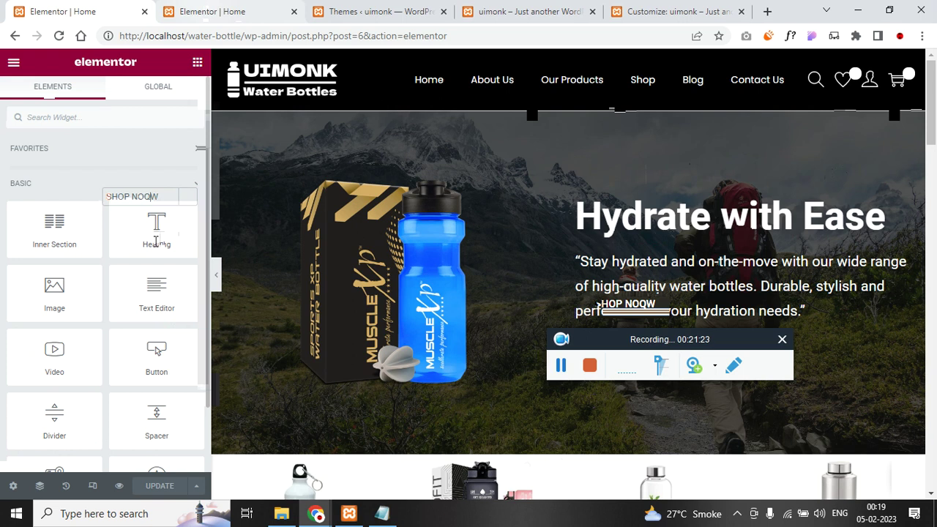
click(144, 303)
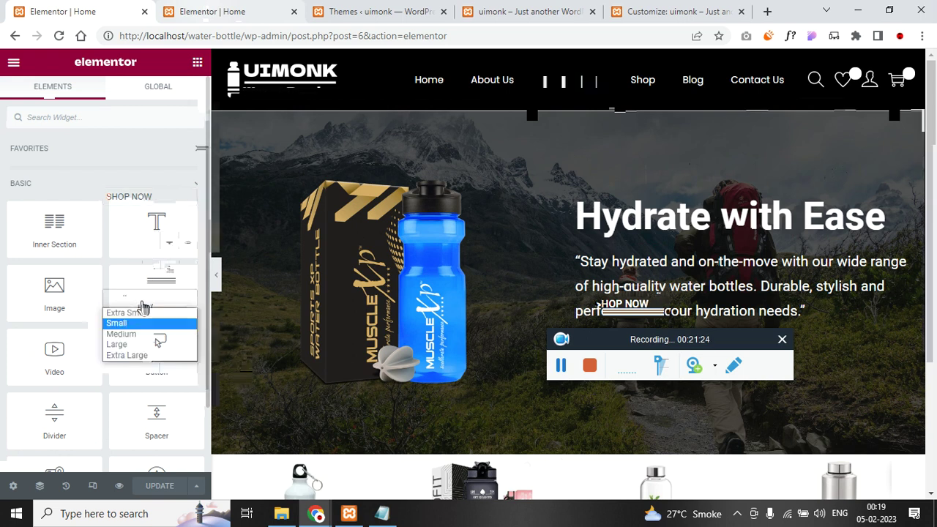
click(121, 334)
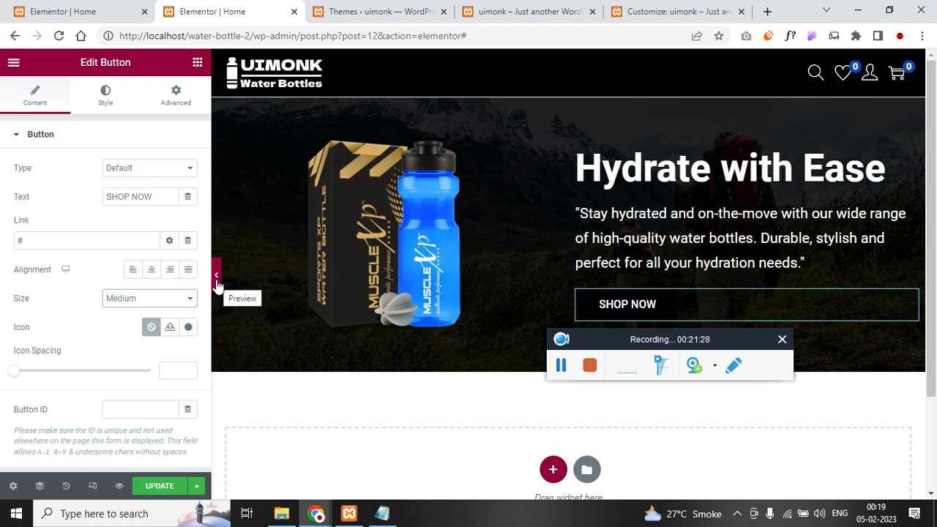
click(217, 278)
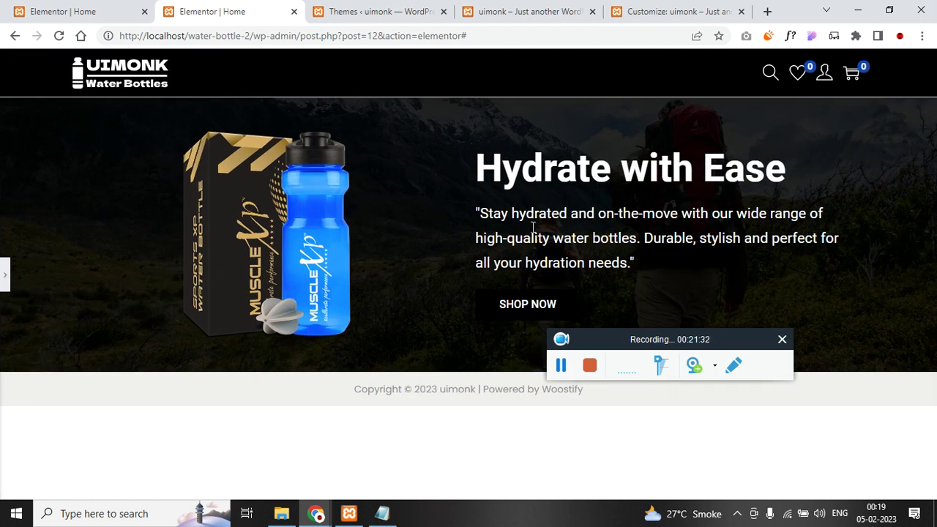
click(2, 271)
click(73, 11)
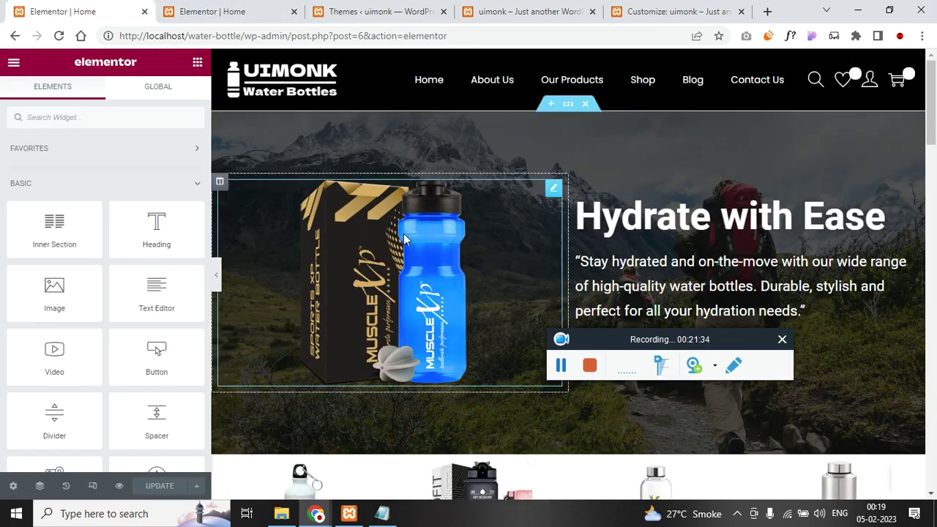
scroll(360, 286, down, 3)
click(212, 11)
scroll(531, 310, down, 3)
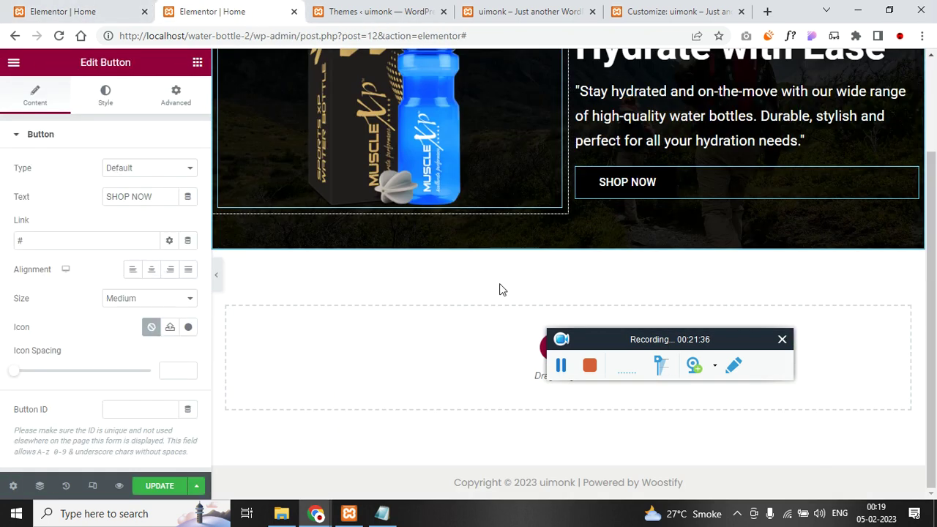
- Add a four-column section below the hero with an Image widget in column one
click(543, 351)
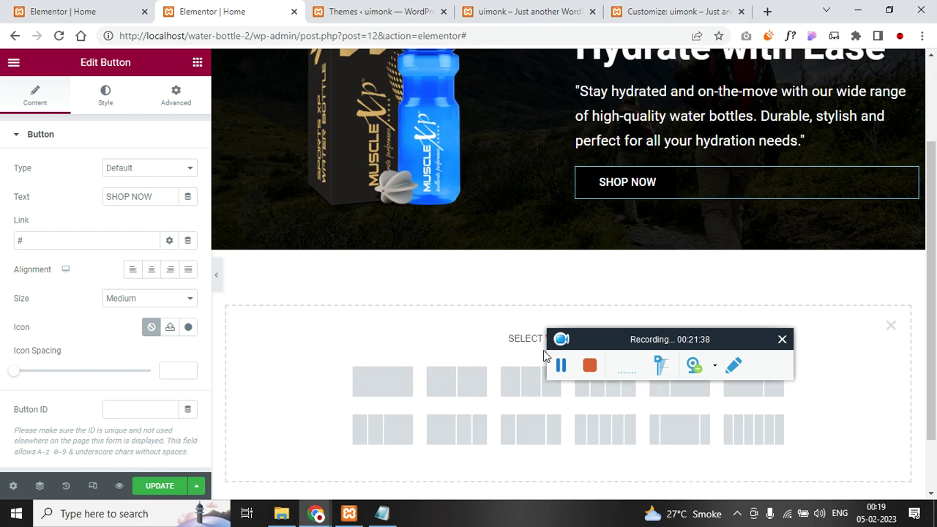
click(617, 396)
click(199, 64)
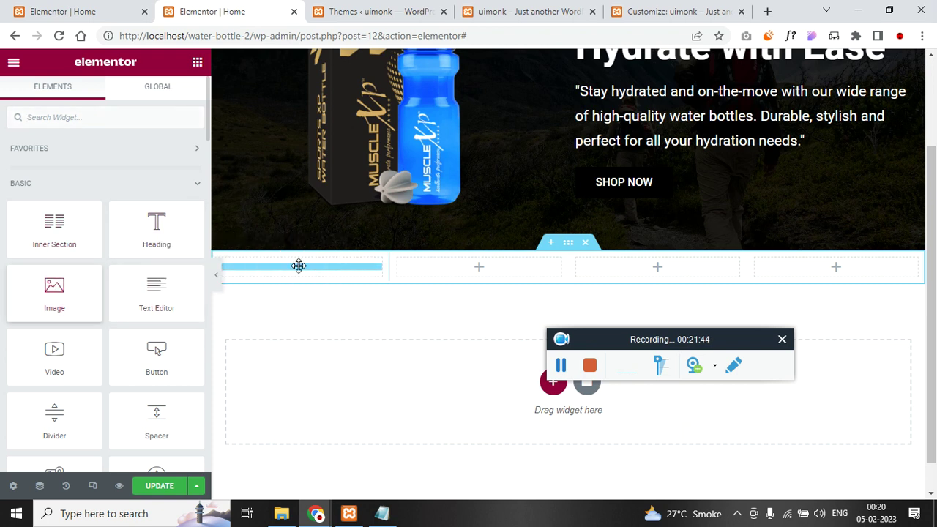
drag(298, 266, 300, 267)
scroll(518, 110, up, 1)
- Copy the ALUMINIUM heading from the reference homepage and paste it under the new image
click(77, 10)
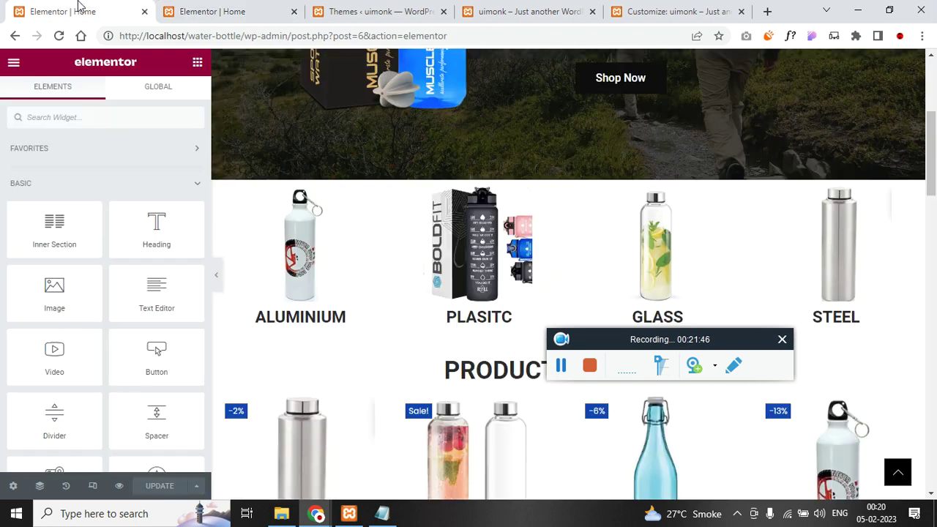
right_click(346, 300)
click(366, 301)
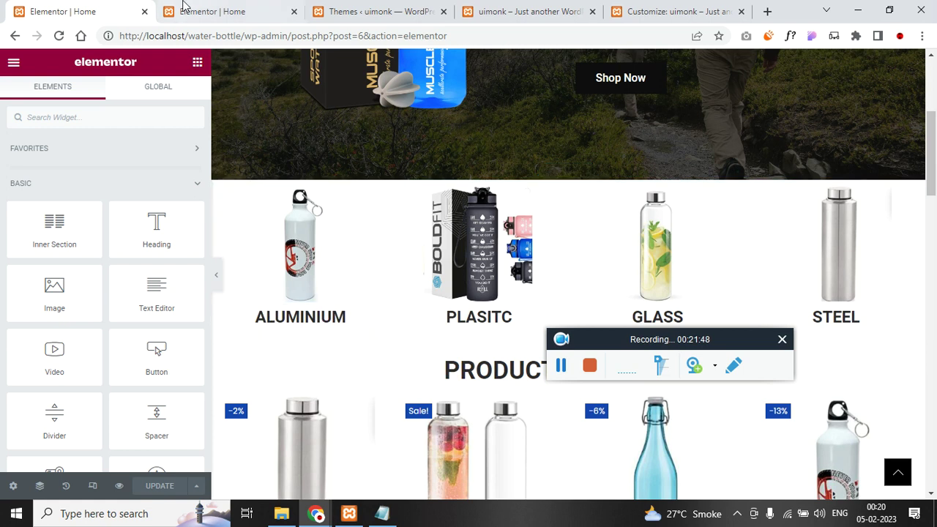
click(183, 6)
right_click(358, 432)
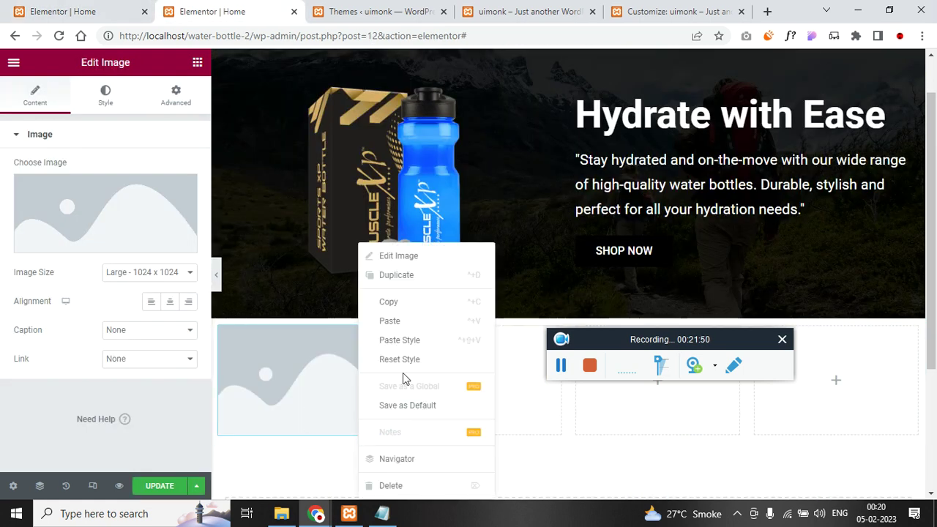
click(415, 323)
- Choose the black bottle image from the Media Library for the first column's image
click(325, 368)
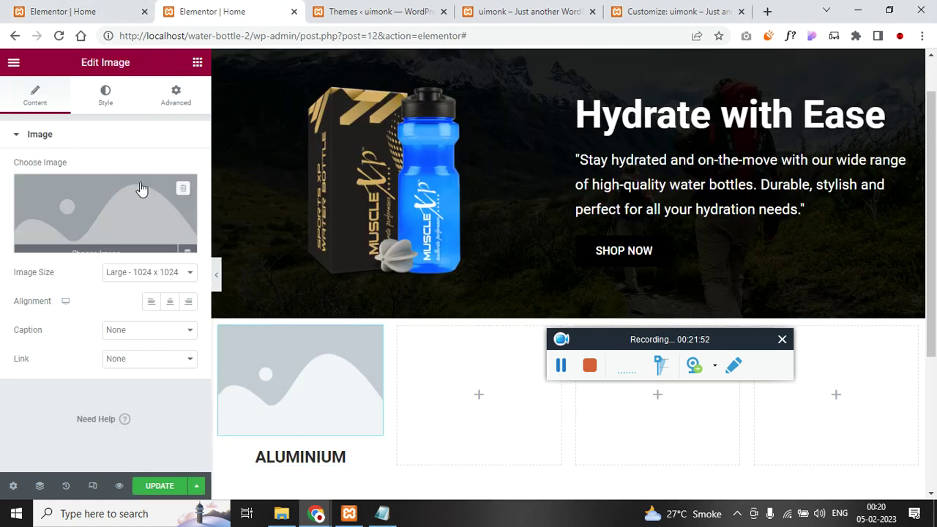
click(110, 202)
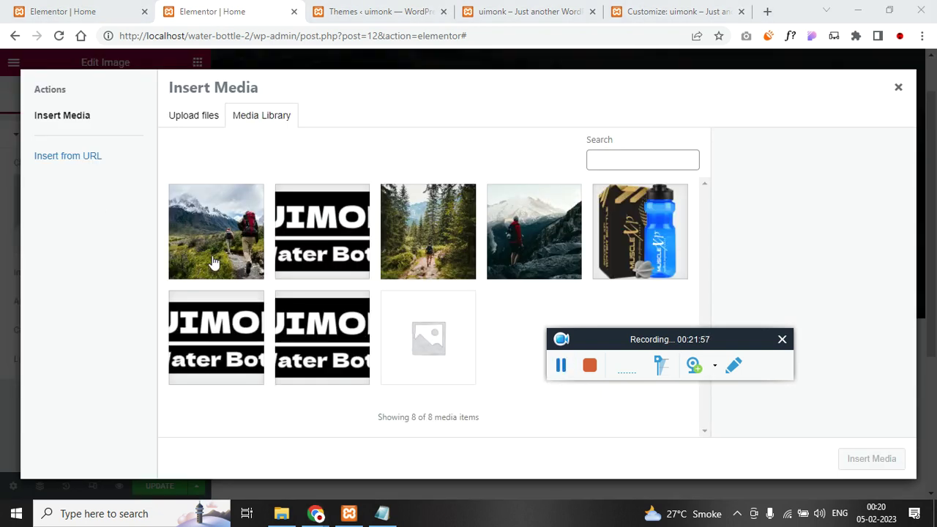
click(539, 241)
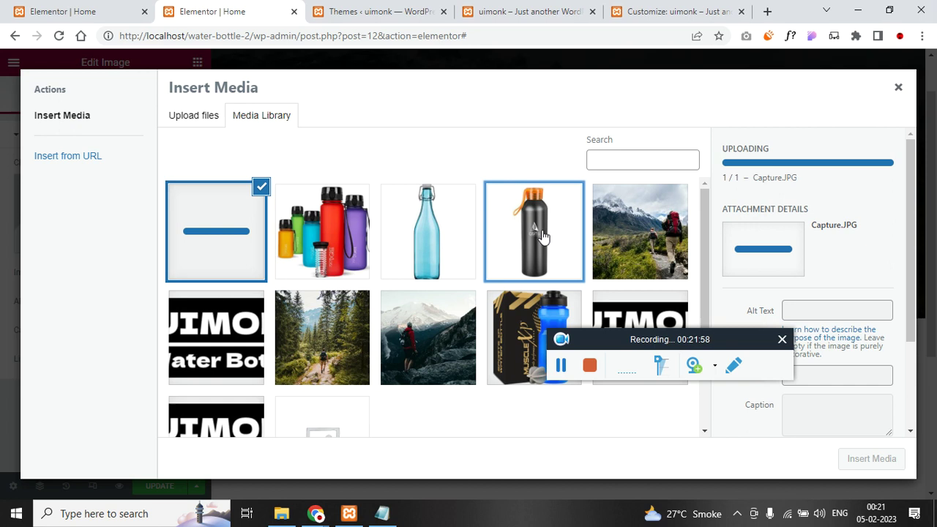
click(867, 459)
scroll(476, 403, down, 3)
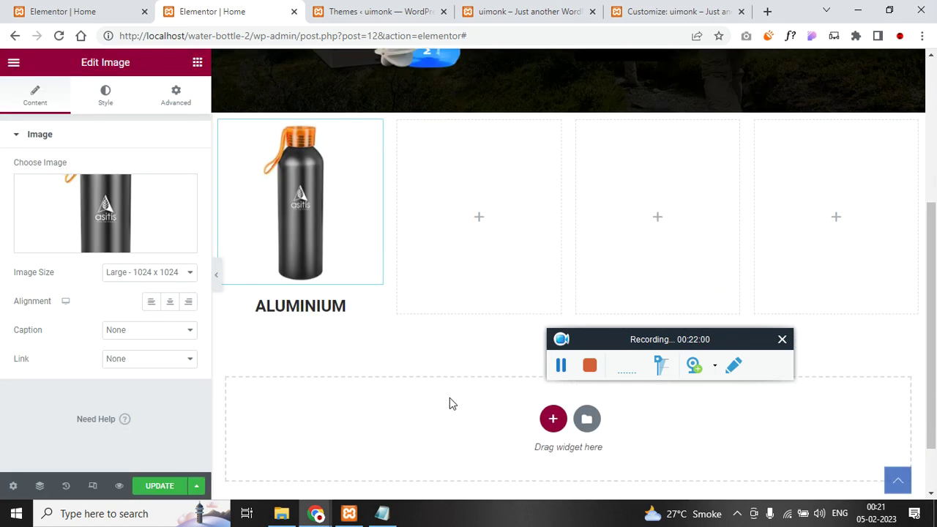
- Duplicate the ALUMINIUM bottle column three times to fill four columns
right_click(222, 129)
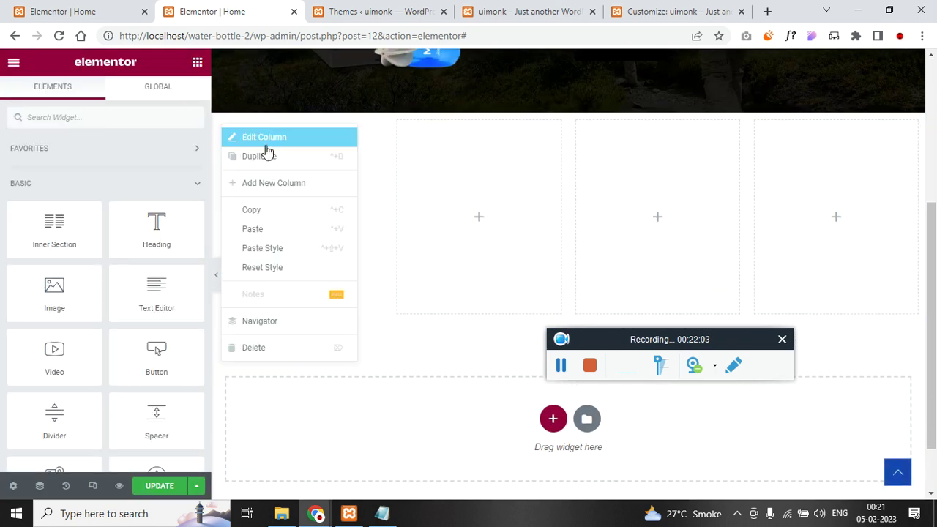
click(268, 156)
right_click(362, 123)
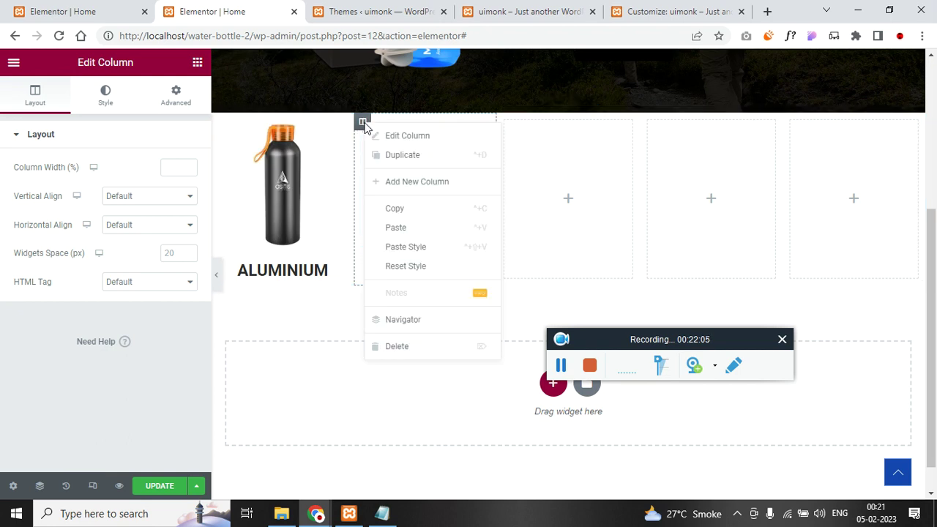
click(403, 154)
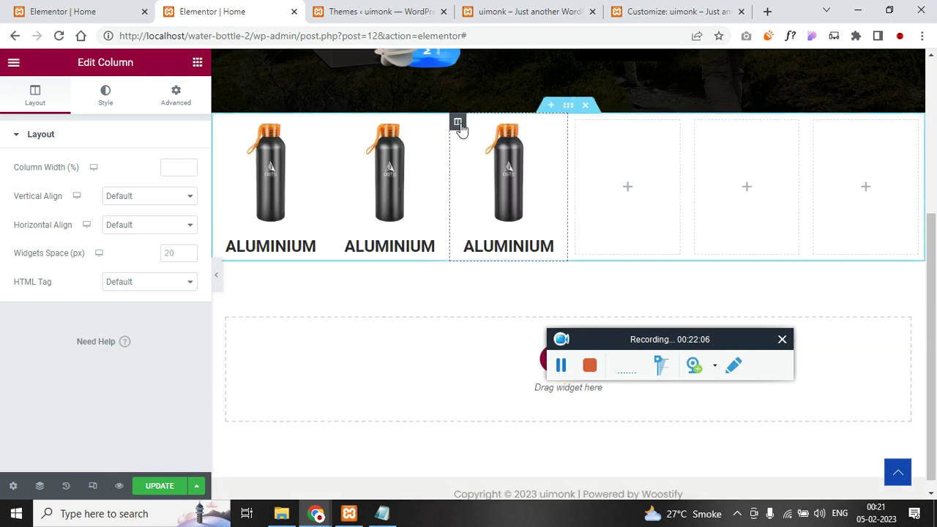
right_click(459, 128)
click(496, 156)
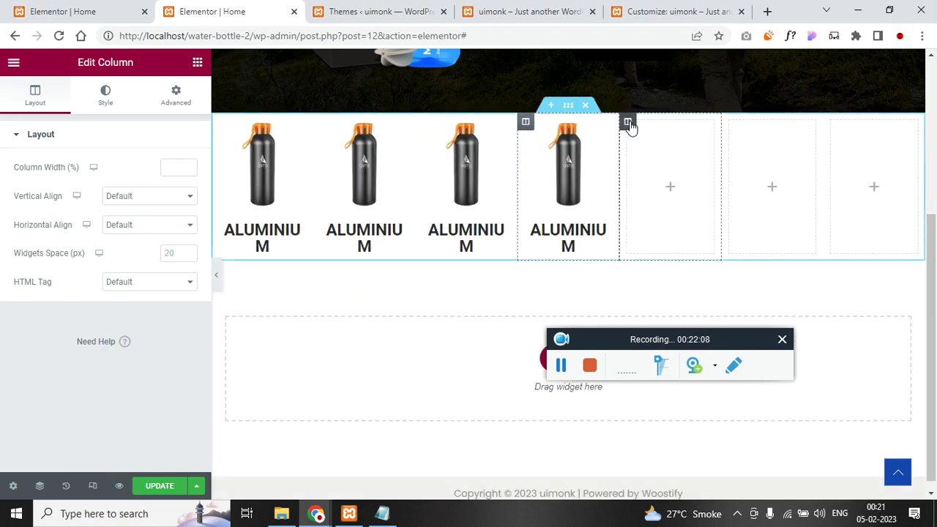
- Delete the three leftover empty columns from the bottle row
right_click(626, 123)
drag(668, 337, 565, 421)
click(684, 345)
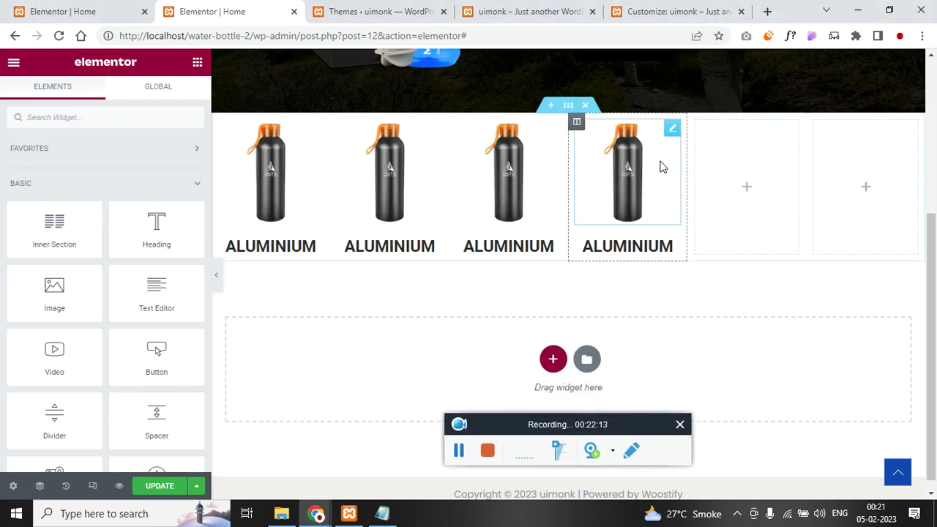
right_click(696, 123)
click(736, 350)
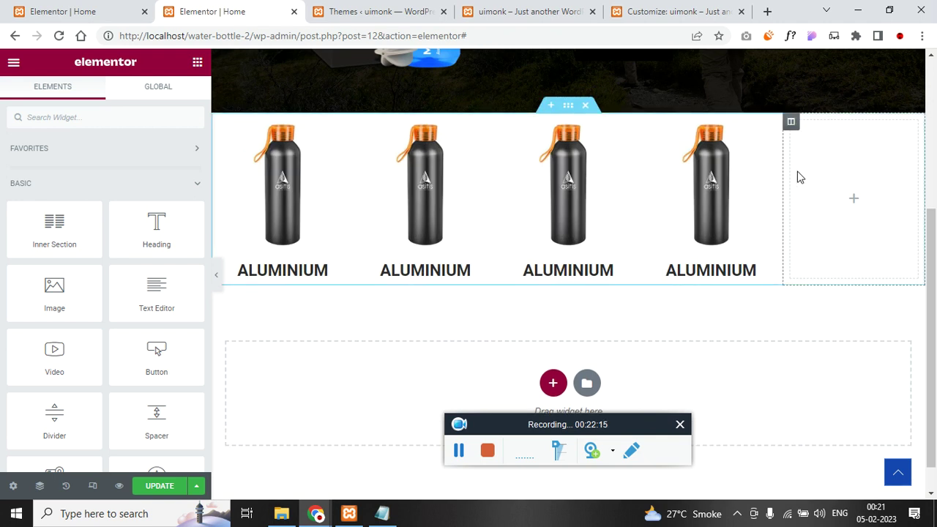
right_click(795, 126)
click(849, 348)
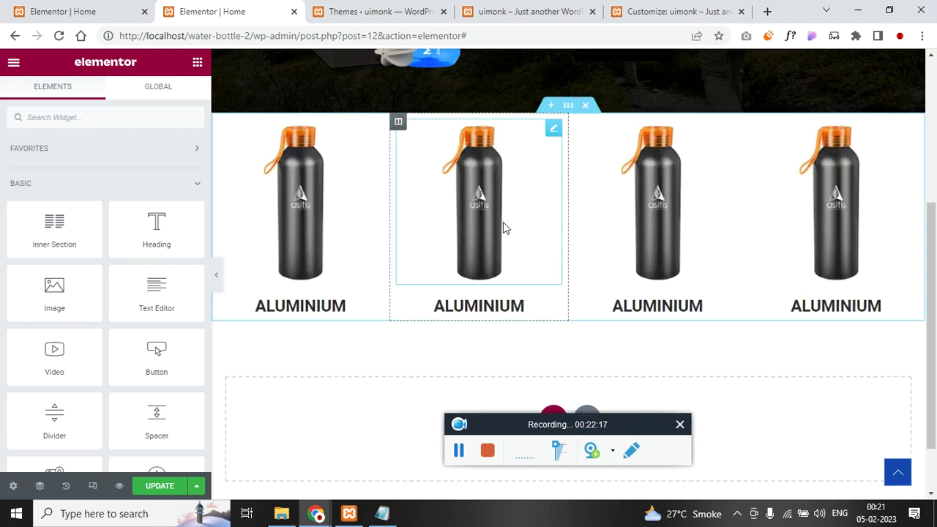
- Swap in new bottle photos from the Media Library and rename the headings to GLASS, PLASTIC, STEEL
click(458, 189)
click(124, 201)
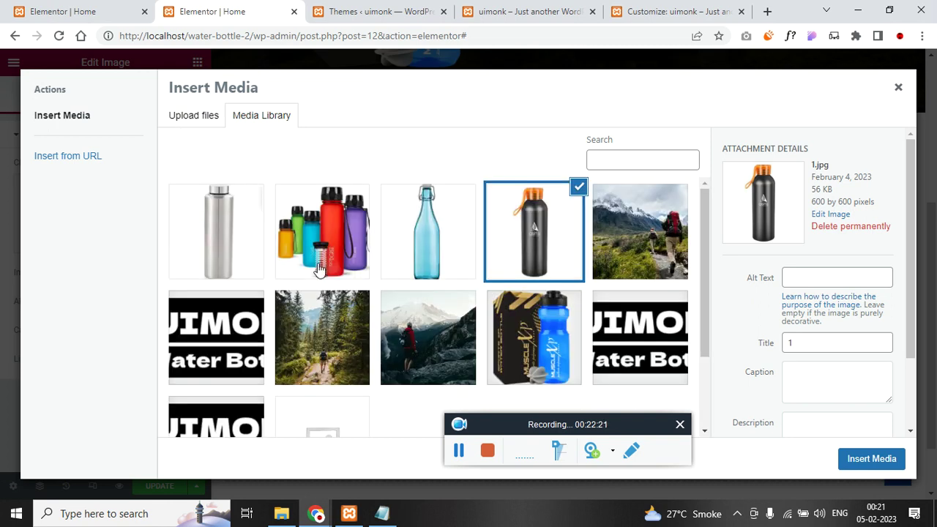
click(459, 451)
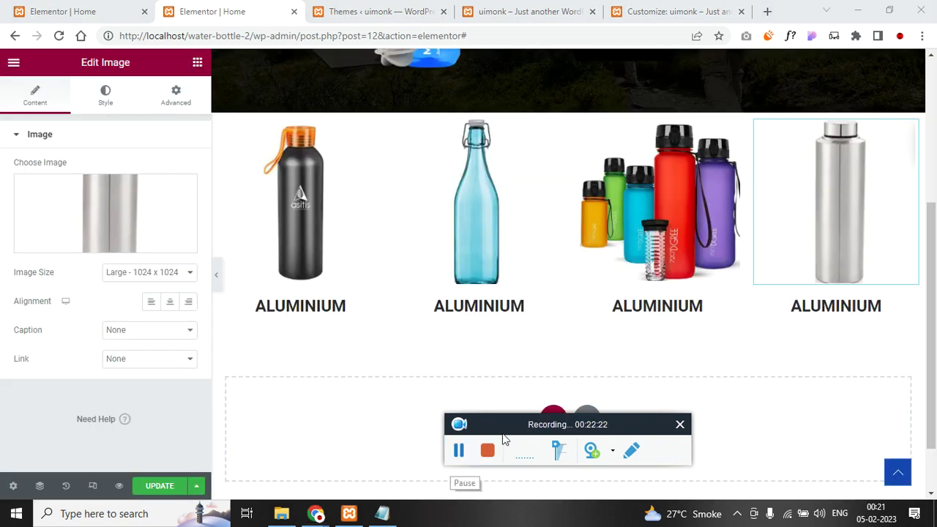
click(819, 305)
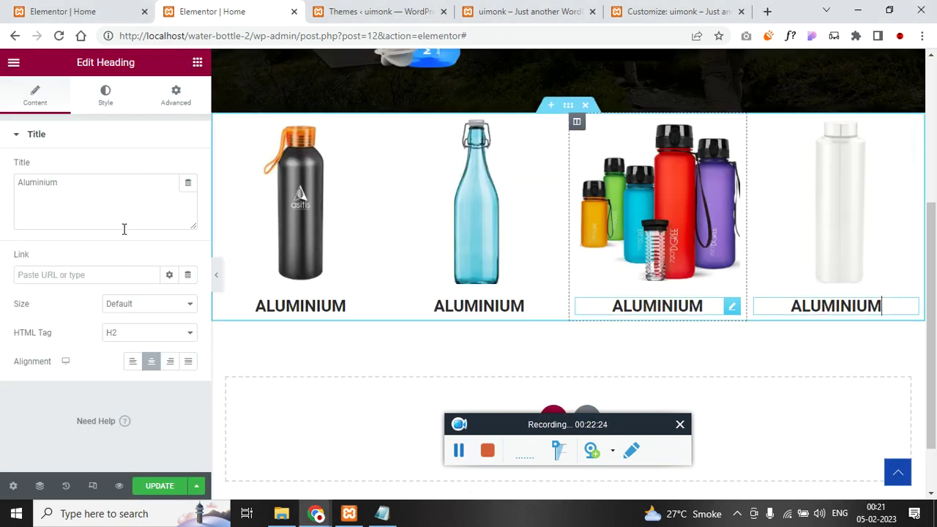
triple_click(128, 217)
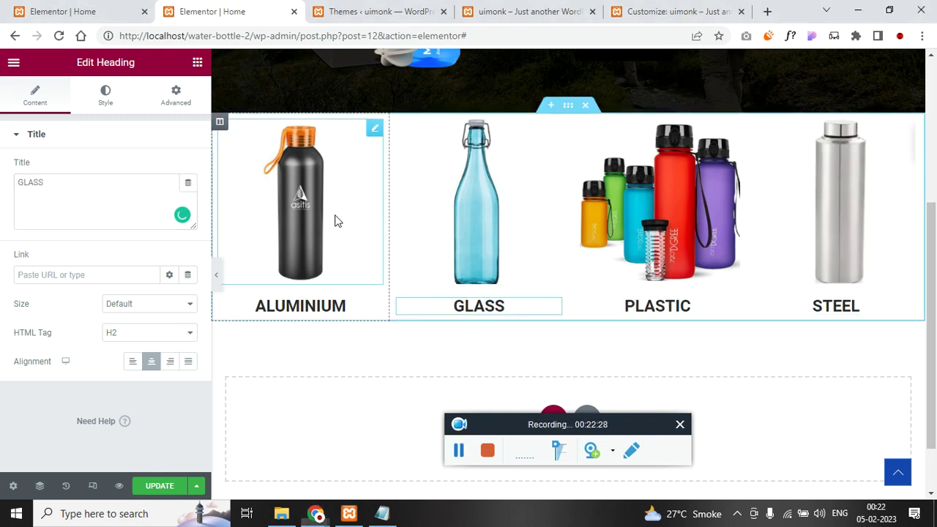
click(335, 220)
- Apply the Pop hover animation to the ALUMINIUM bottle image
click(117, 103)
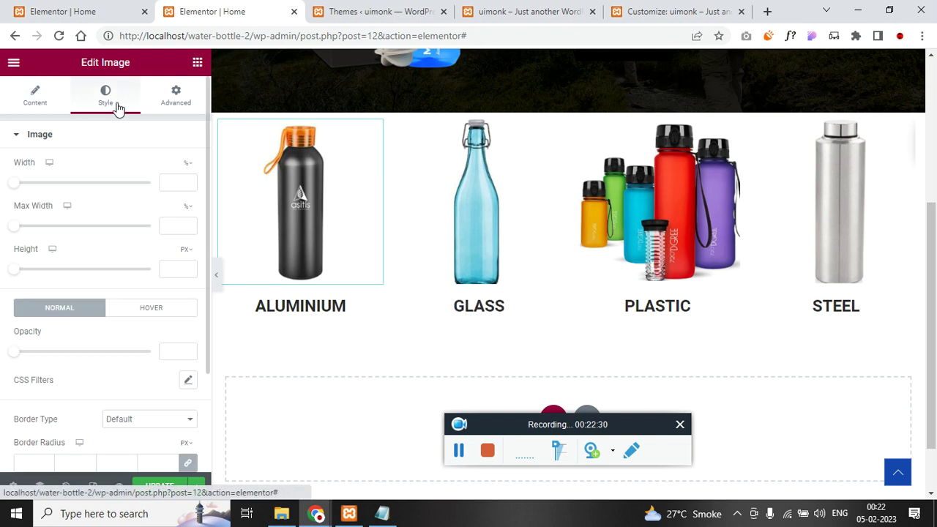
click(142, 308)
scroll(7, 305, down, 3)
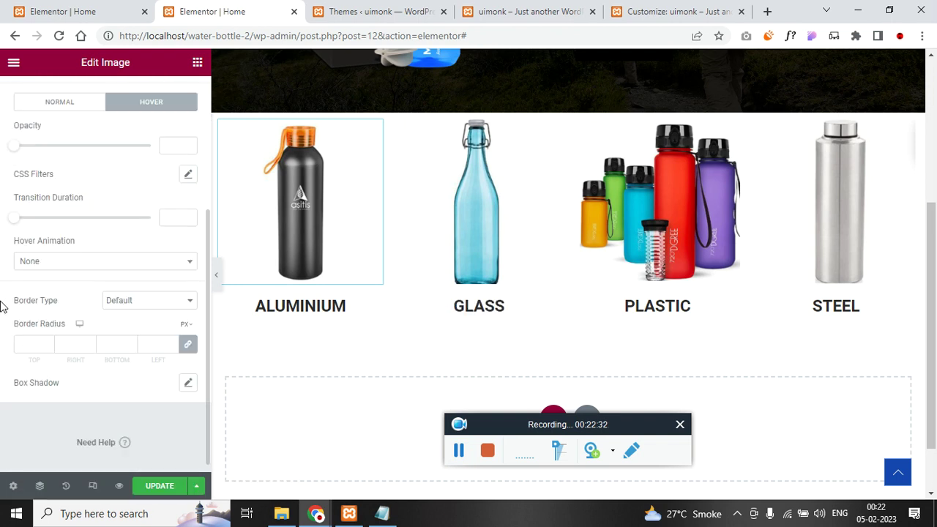
click(71, 270)
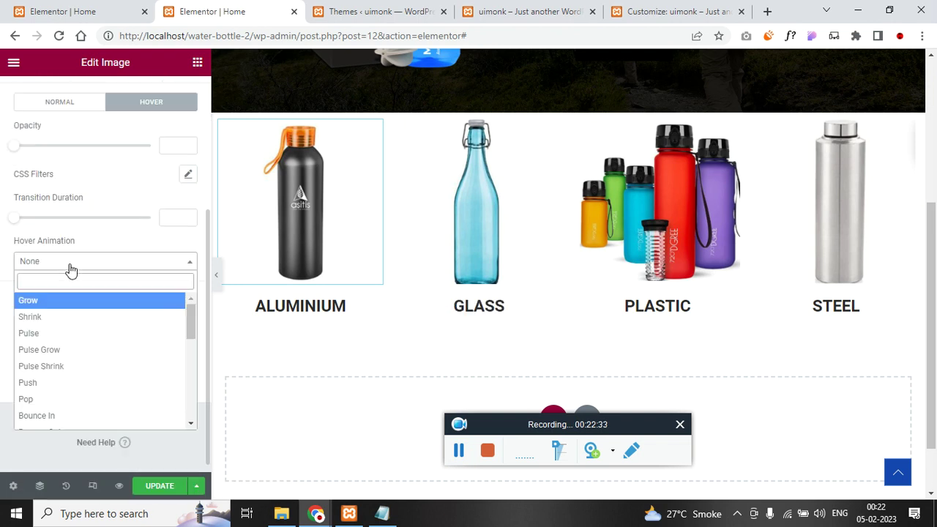
click(60, 402)
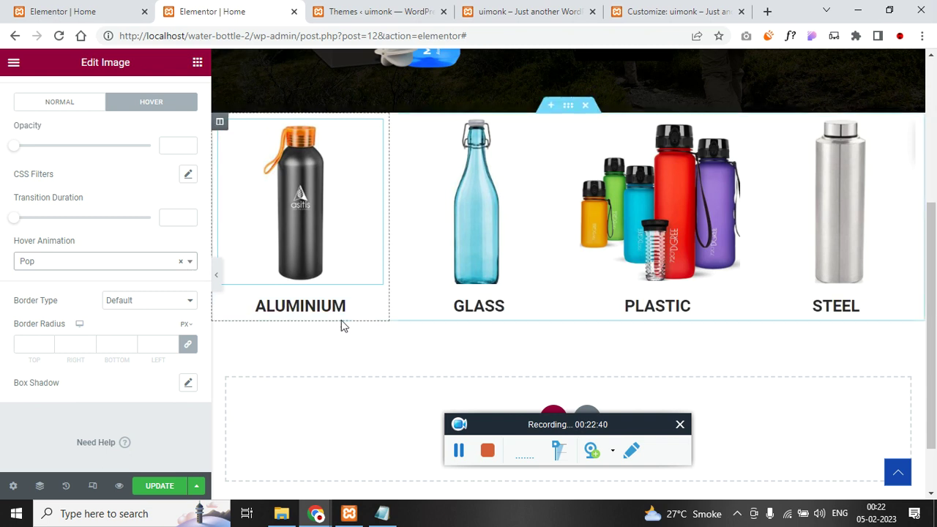
scroll(343, 326, down, 1)
scroll(325, 159, up, 1)
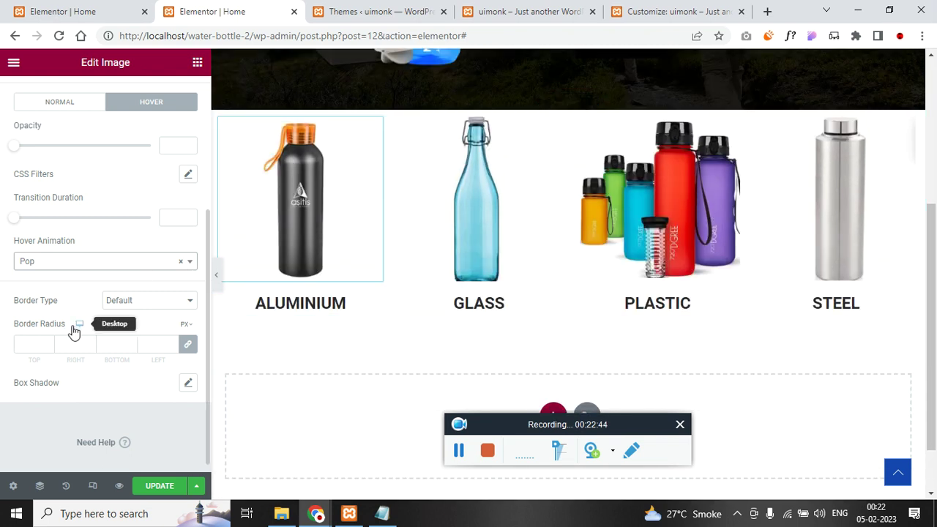
scroll(78, 324, down, 1)
scroll(110, 205, up, 3)
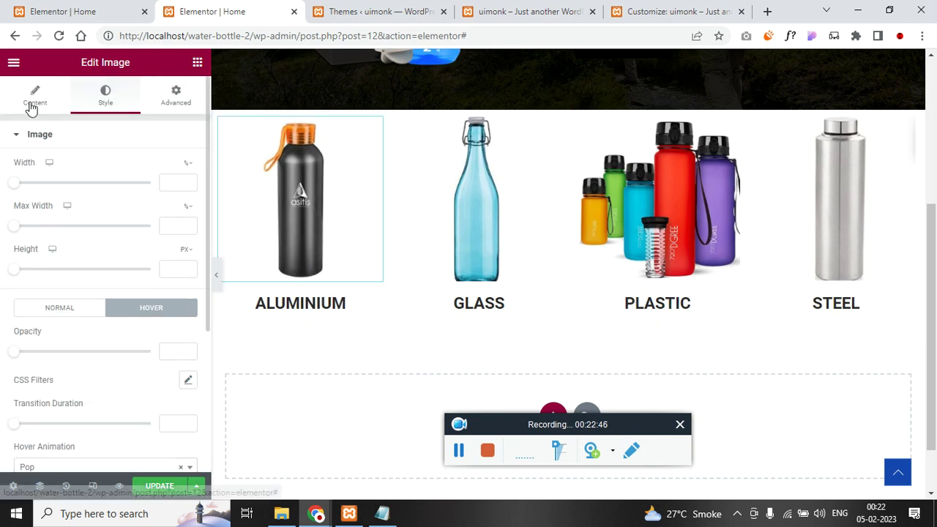
- Link the ALUMINIUM image to the custom URL '#'
click(33, 99)
click(119, 349)
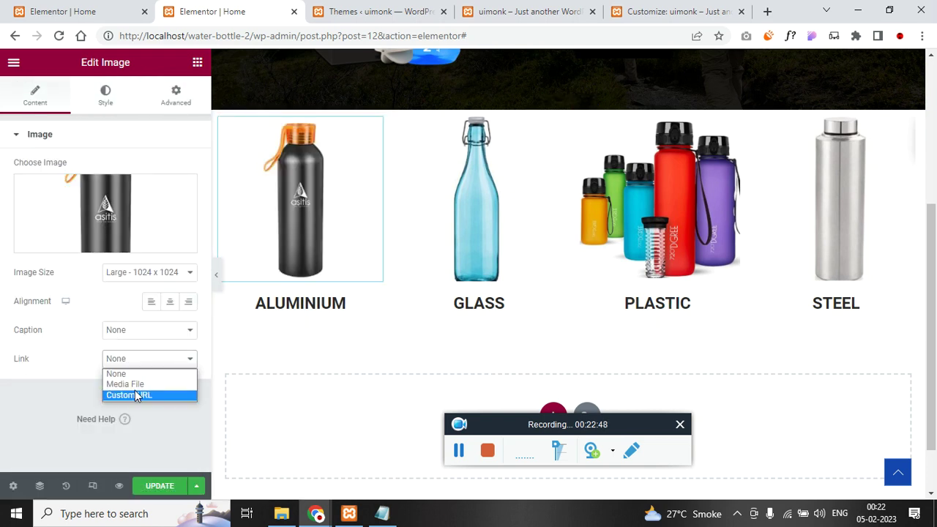
click(115, 392)
click(104, 386)
text(#)
scroll(512, 271, down, 1)
click(76, 15)
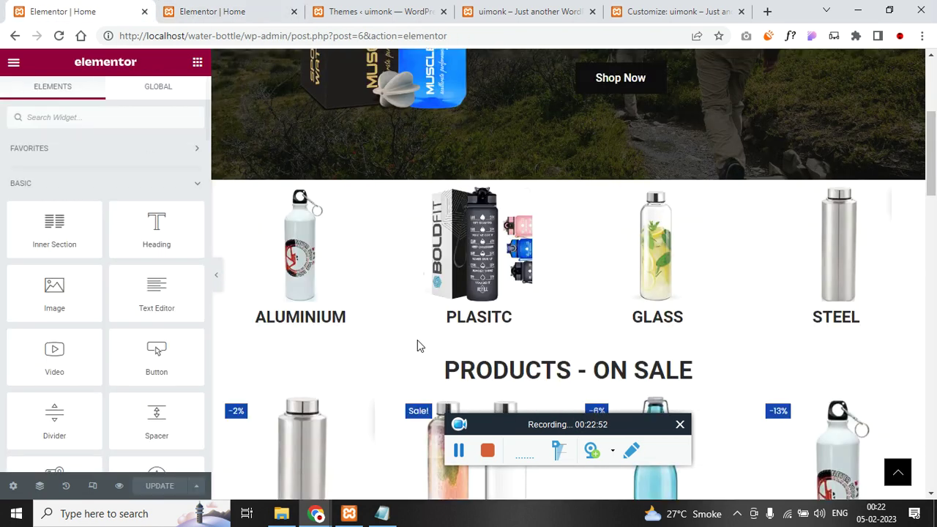
- Add a new section below the bottle row and copy the Products - On Sale heading from the reference
click(251, 9)
click(553, 347)
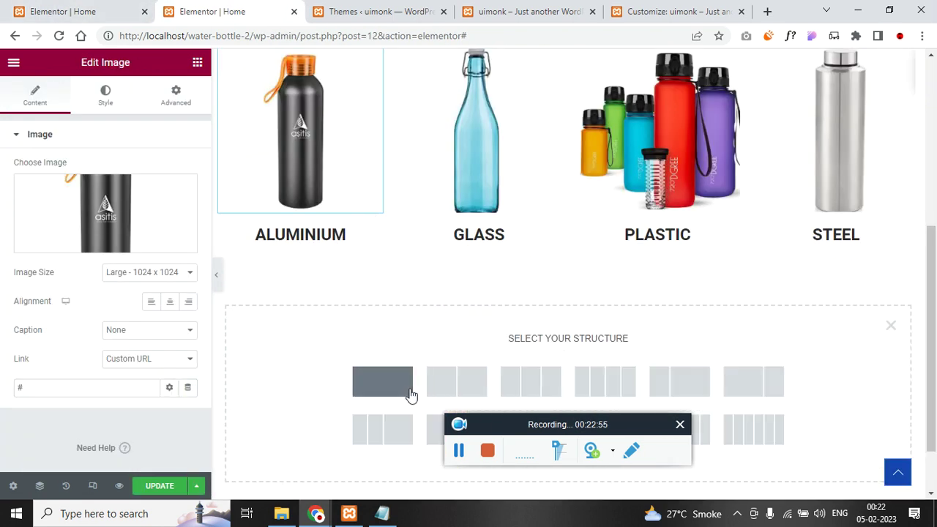
click(79, 14)
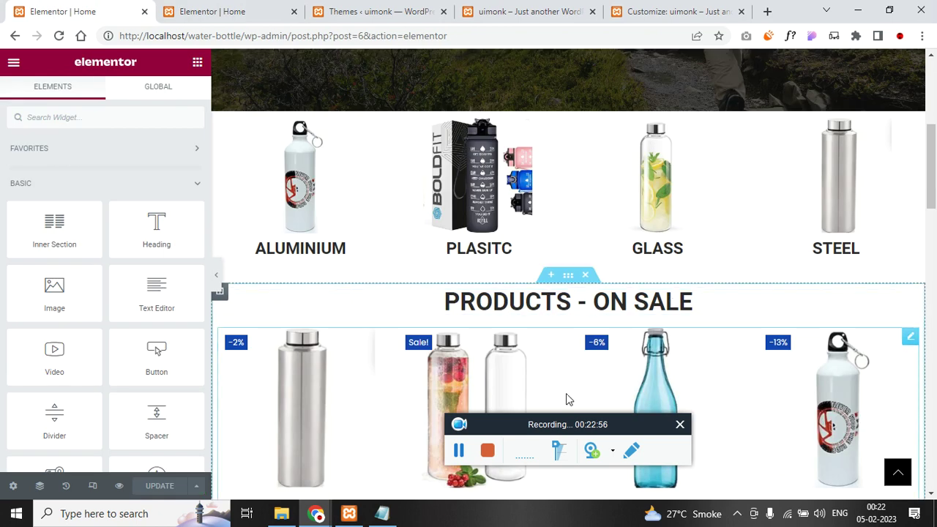
scroll(494, 351, down, 2)
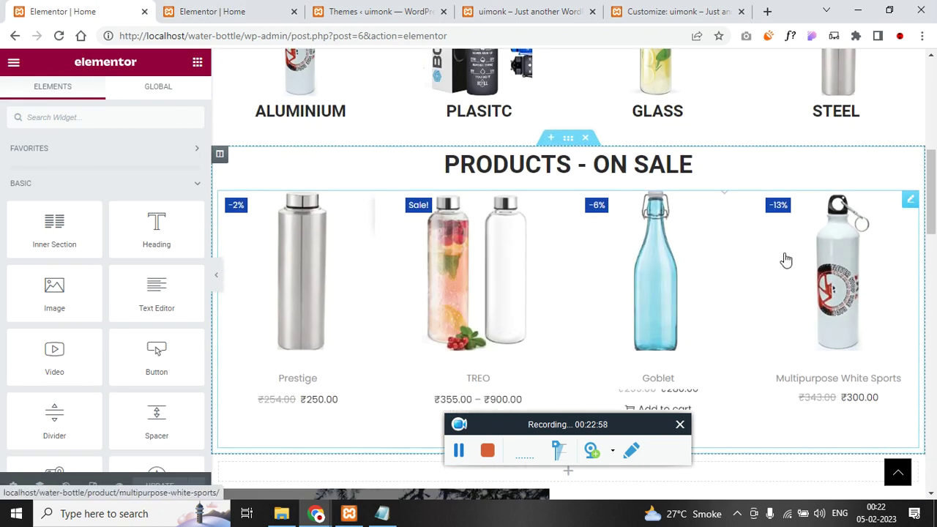
right_click(623, 166)
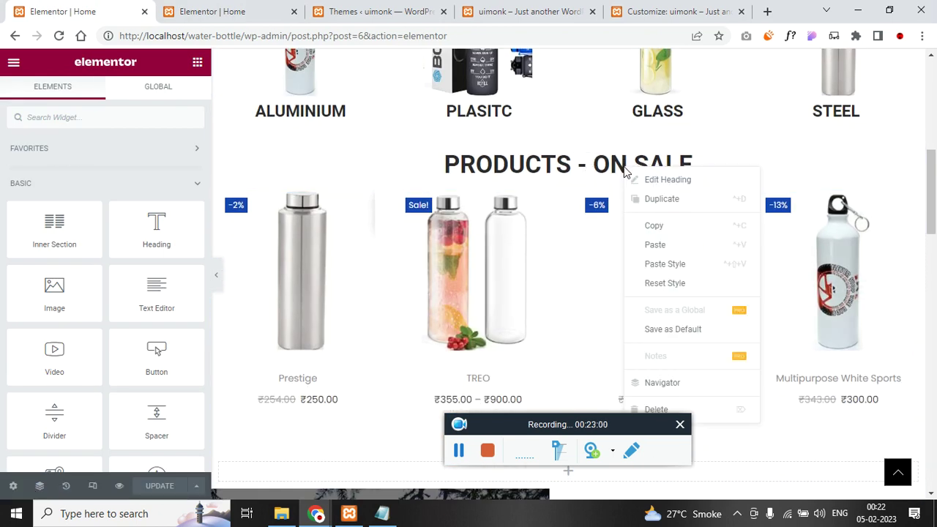
click(678, 229)
- Paste the Products - On Sale heading into the new section and duplicate that section
click(245, 7)
right_click(582, 253)
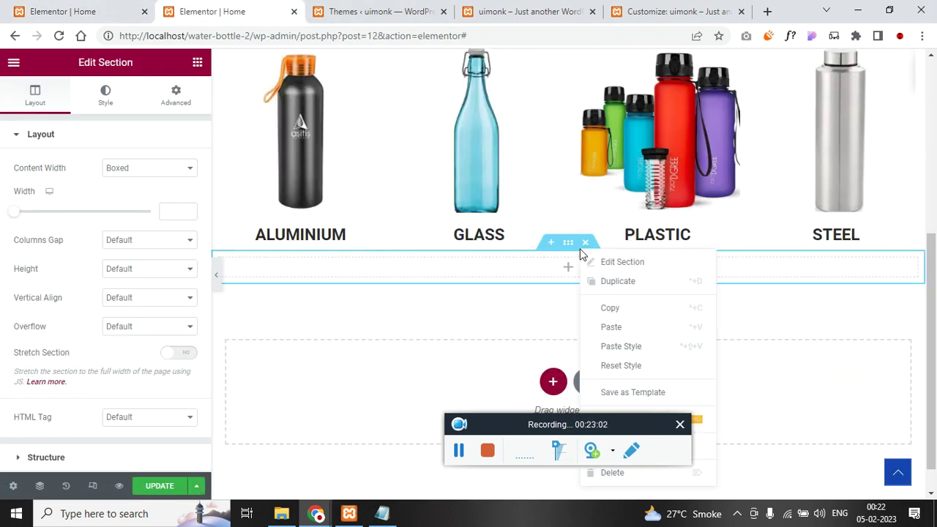
click(551, 269)
right_click(550, 268)
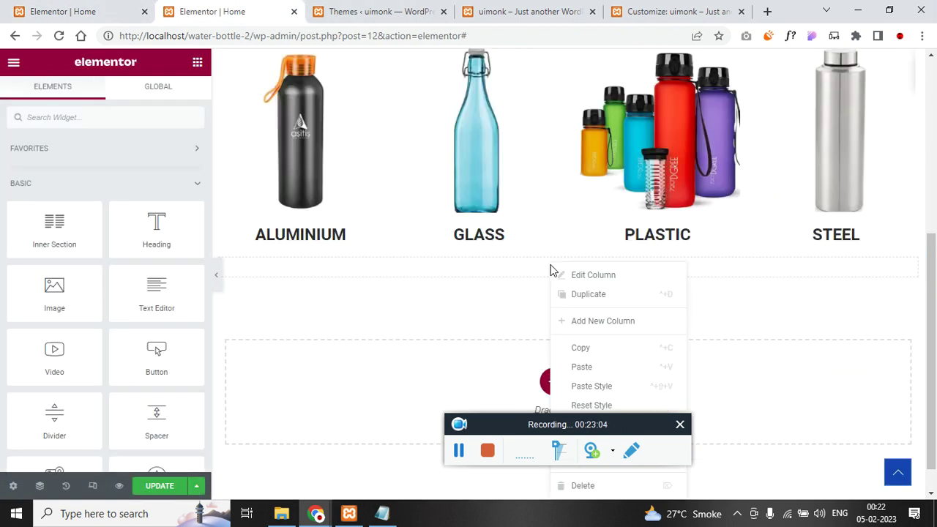
click(607, 367)
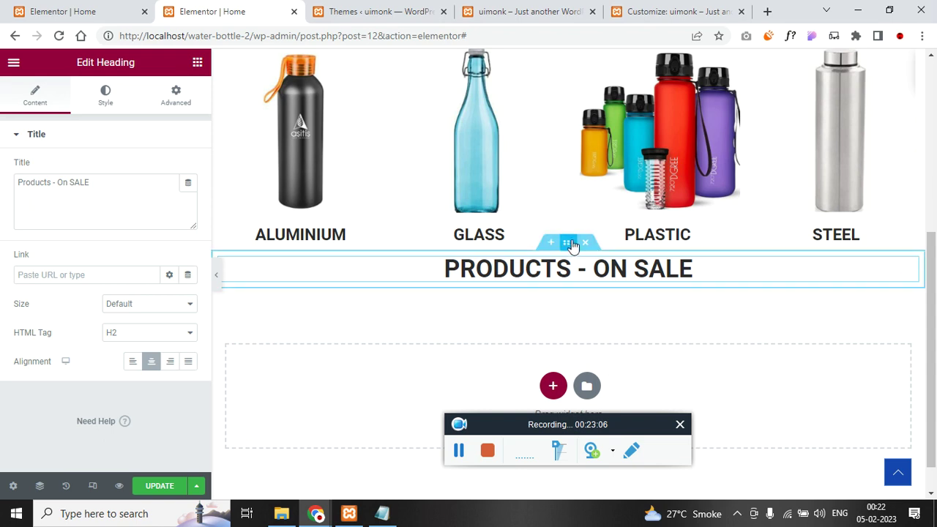
right_click(570, 250)
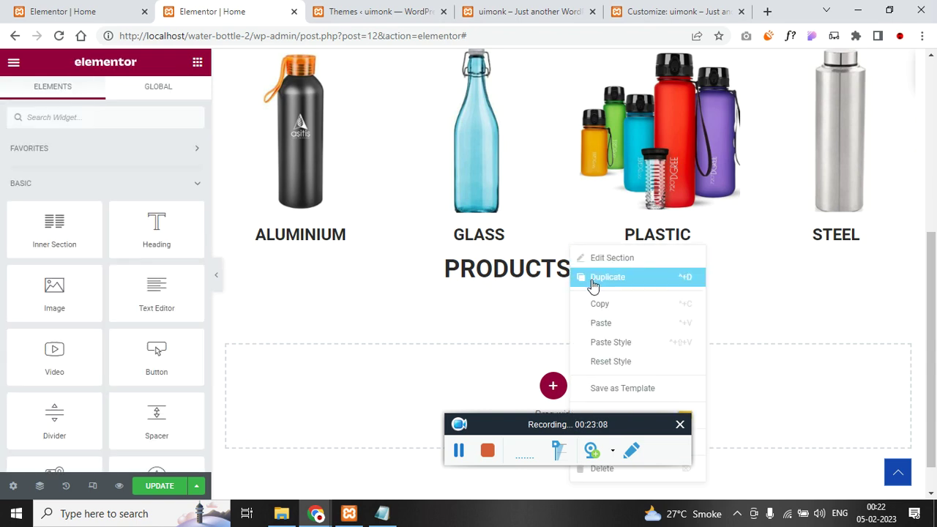
click(593, 277)
- Paste the copied FEATURED PRODUCTS heading into the duplicate, replacing the extra Products - On Sale heading
click(73, 11)
scroll(530, 378, down, 5)
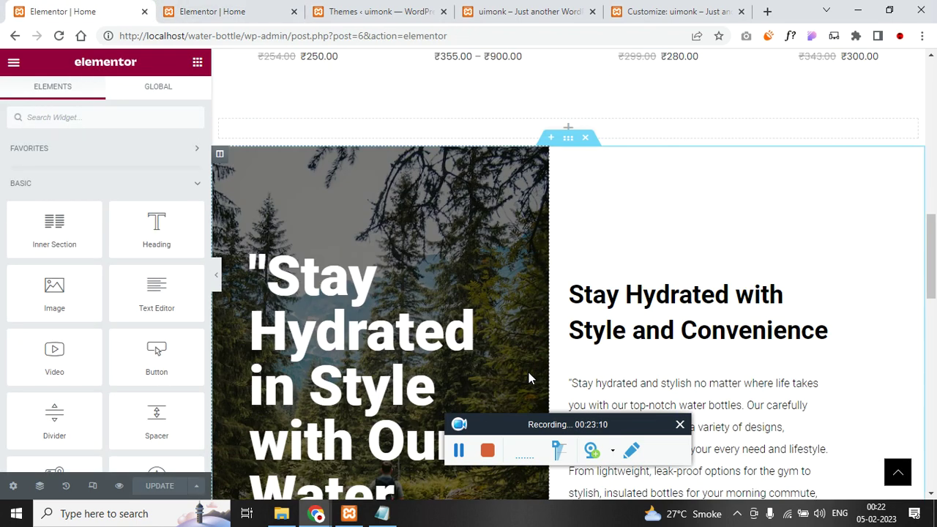
scroll(530, 377, down, 7)
right_click(509, 249)
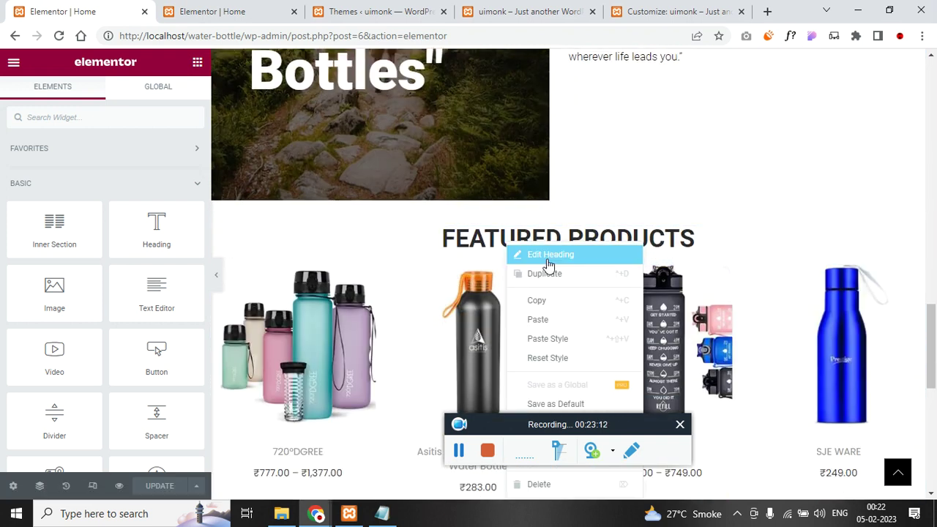
click(537, 301)
click(223, 11)
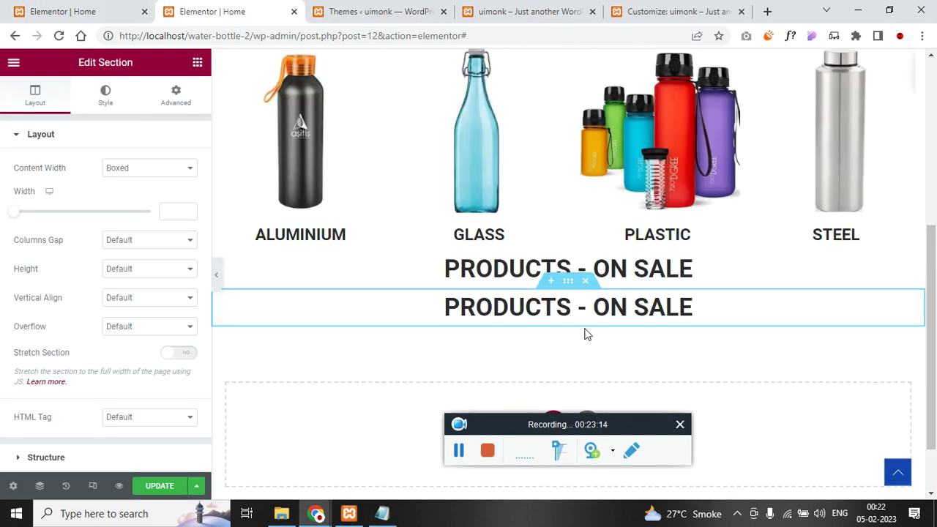
click(599, 307)
right_click(711, 307)
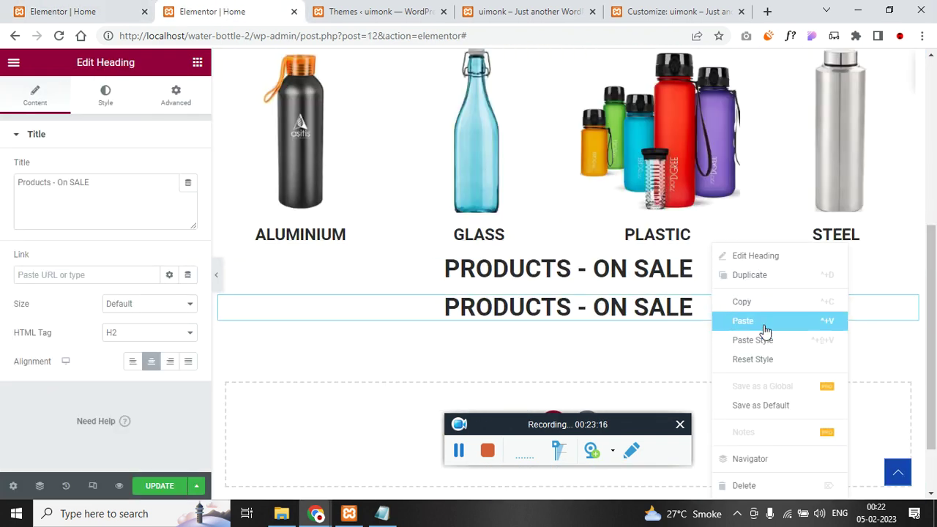
click(772, 332)
right_click(673, 308)
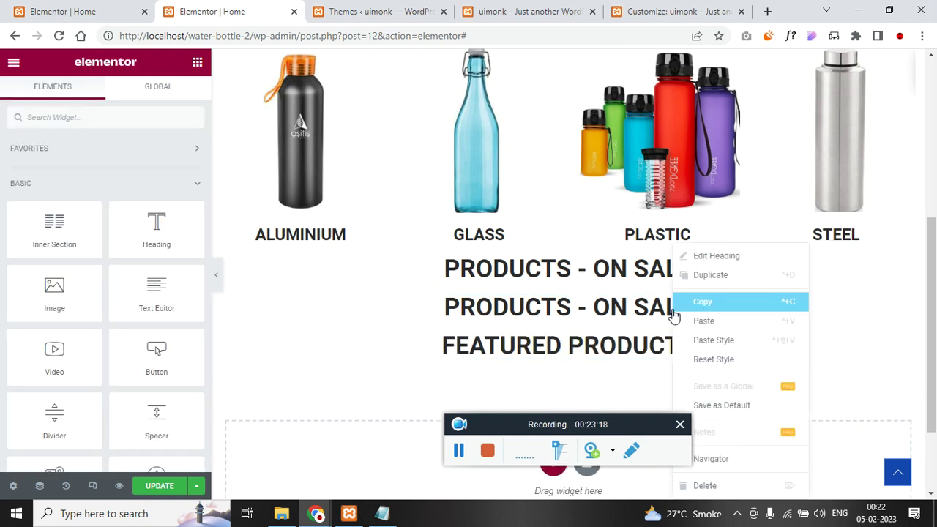
click(731, 486)
- Bring up the second site's homepage editor scrolled to the Hydrate with Ease hero
click(63, 11)
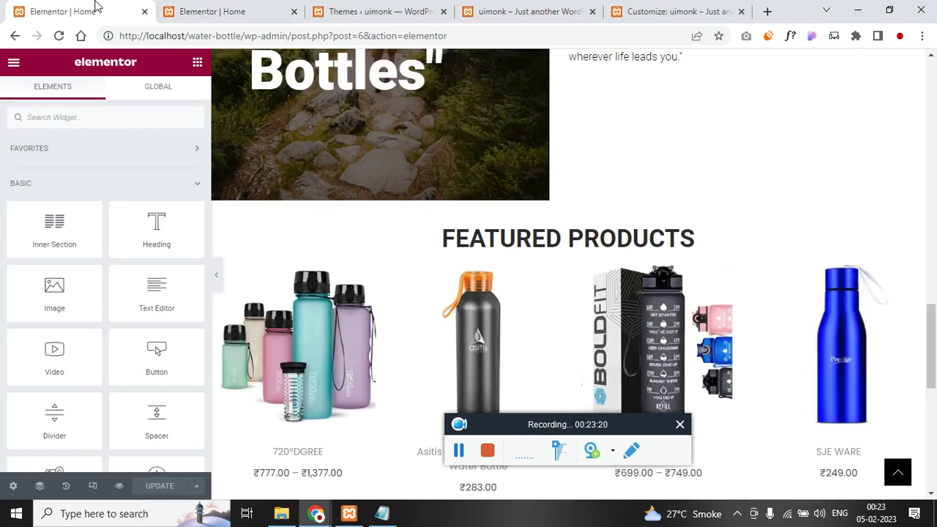
scroll(516, 322, down, 7)
scroll(496, 231, up, 1)
scroll(496, 232, up, 1)
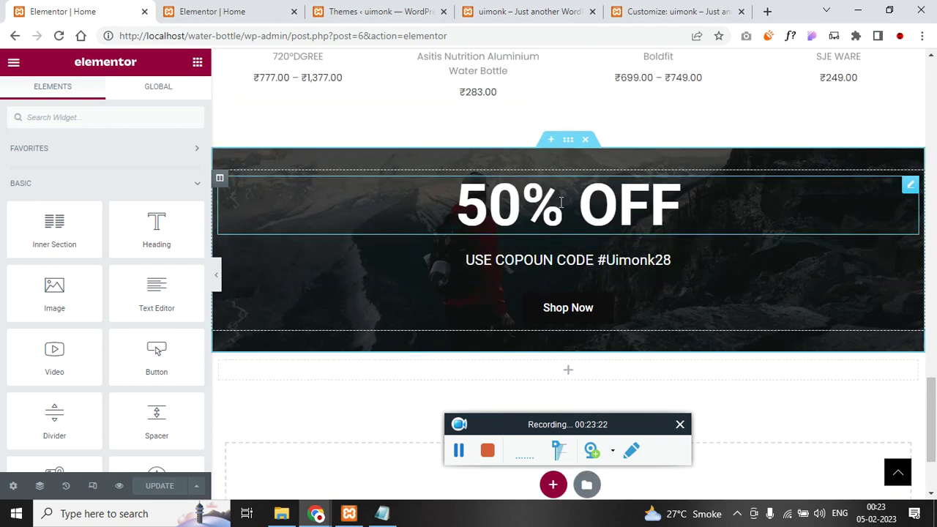
click(259, 9)
scroll(484, 315, up, 5)
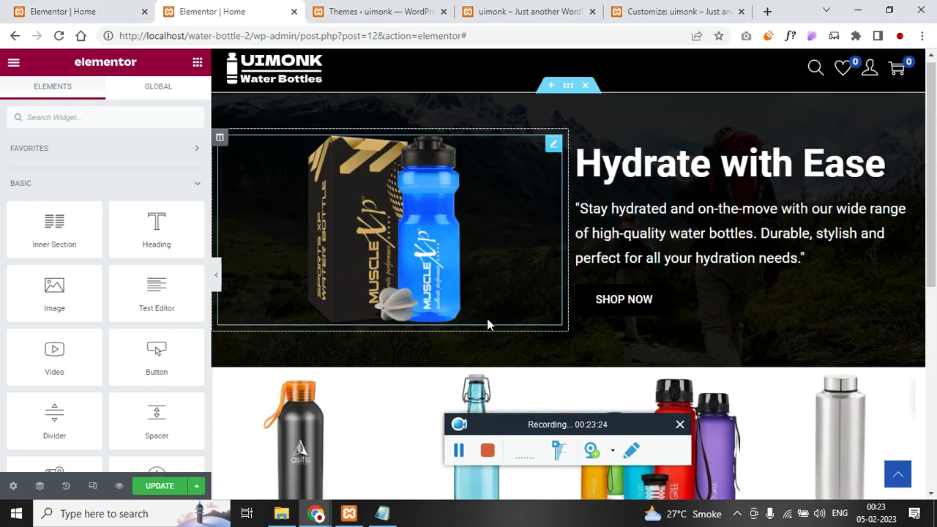
- Duplicate the hero section, move the copy below Featured Products, and delete its bottle image column
right_click(568, 93)
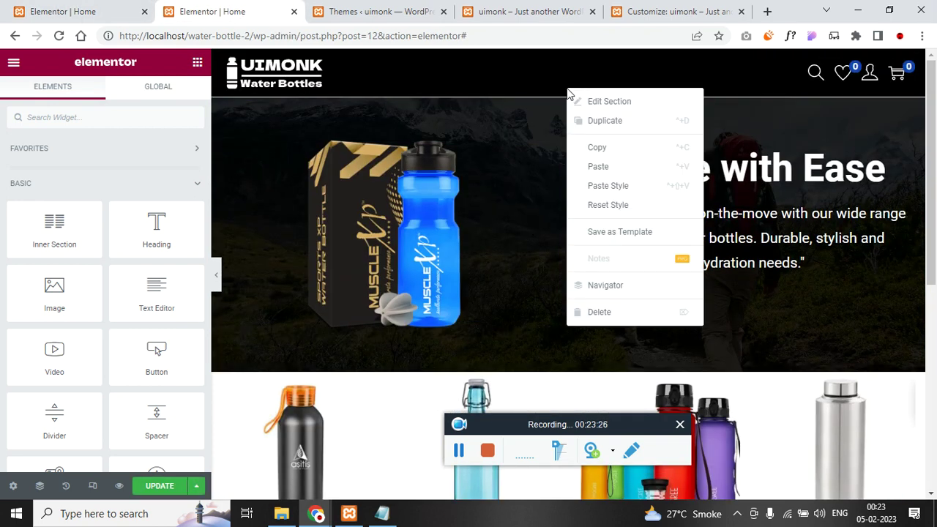
click(609, 125)
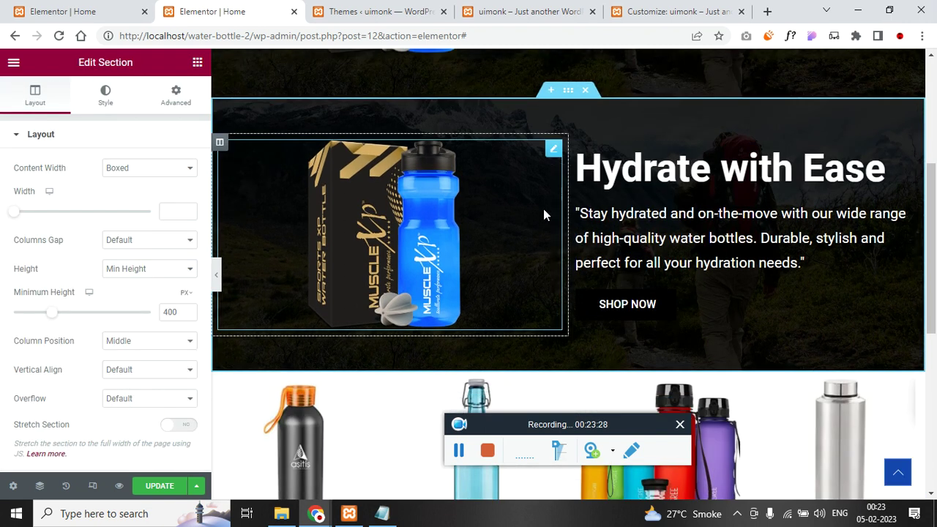
drag(568, 90, 579, 267)
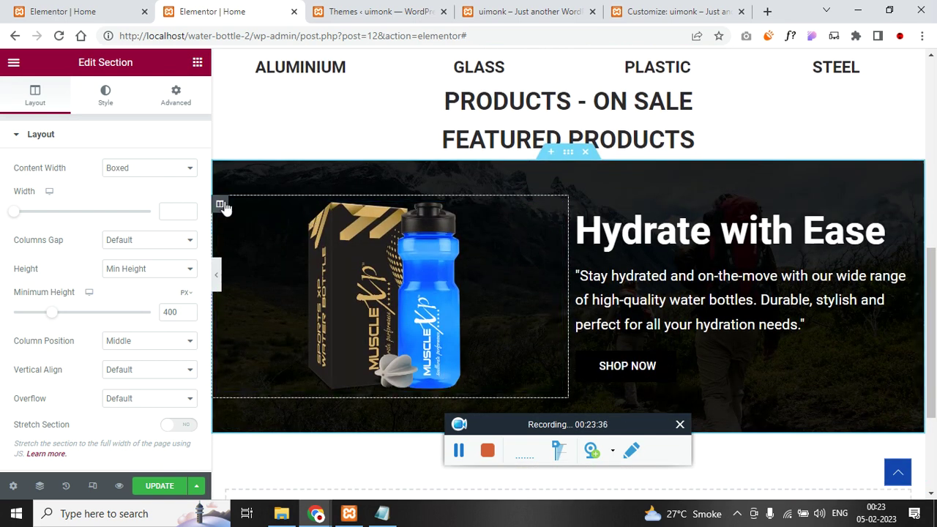
right_click(223, 207)
click(286, 426)
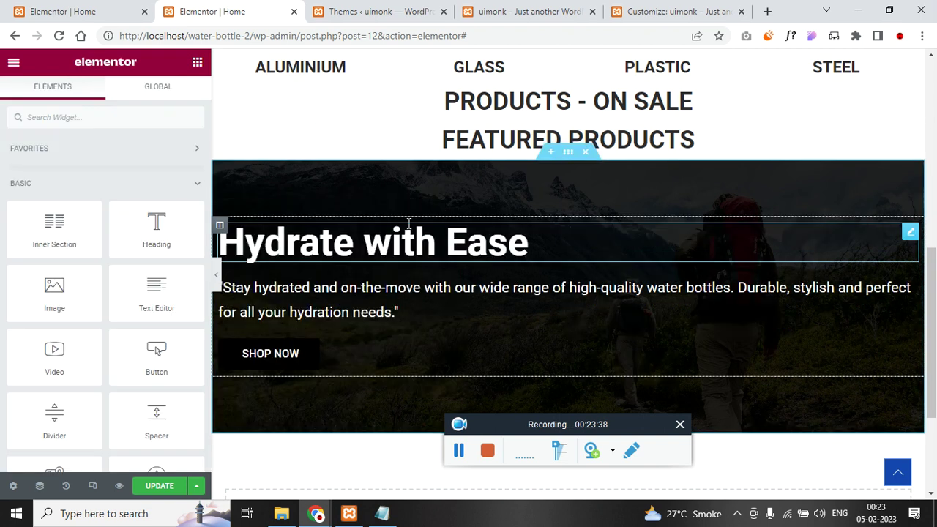
- Replace the Hydrate with Ease heading with a centred plain '50% OFF' heading
click(135, 12)
triple_click(525, 202)
click(190, 11)
triple_click(427, 252)
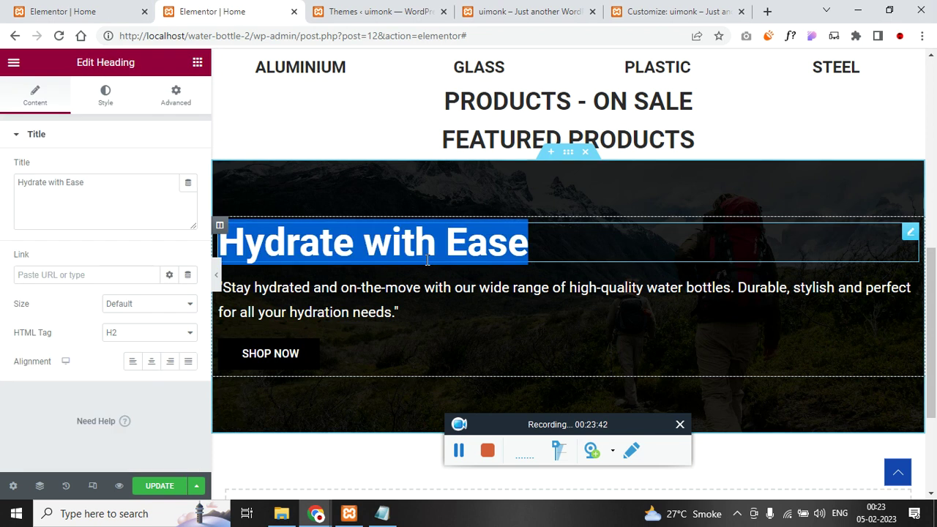
key(ctrl+v)
key(ctrl+z)
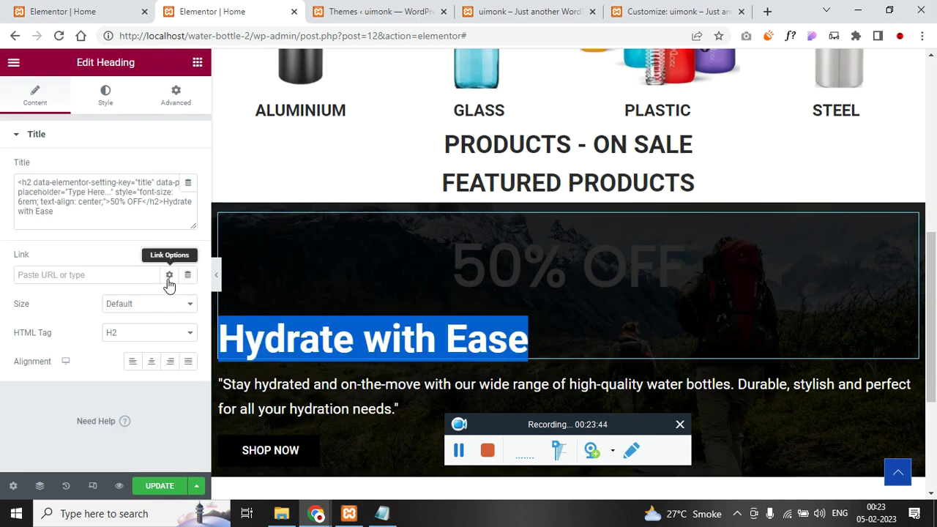
key(ctrl+a)
key(ctrl+v)
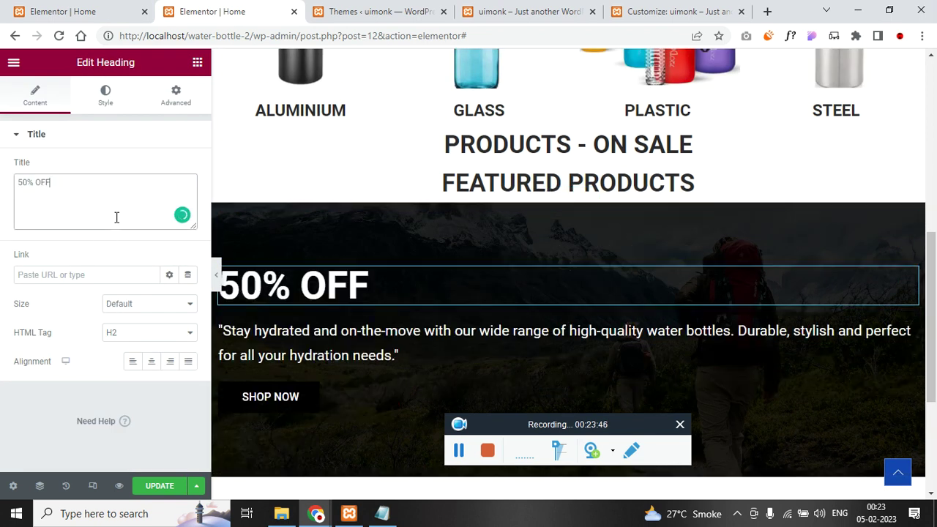
click(151, 361)
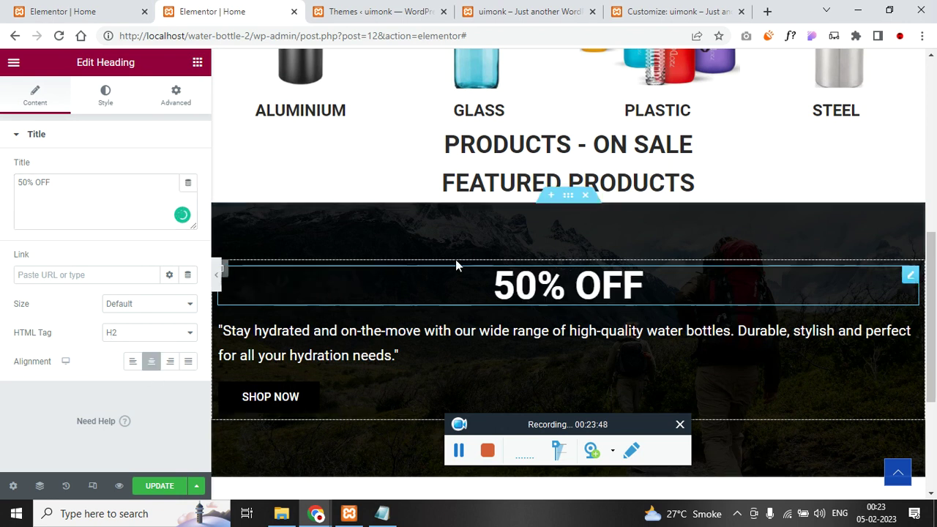
- Replace the hydration paragraph with the coupon text, and centre it and the SHOP NOW button
click(87, 11)
click(515, 268)
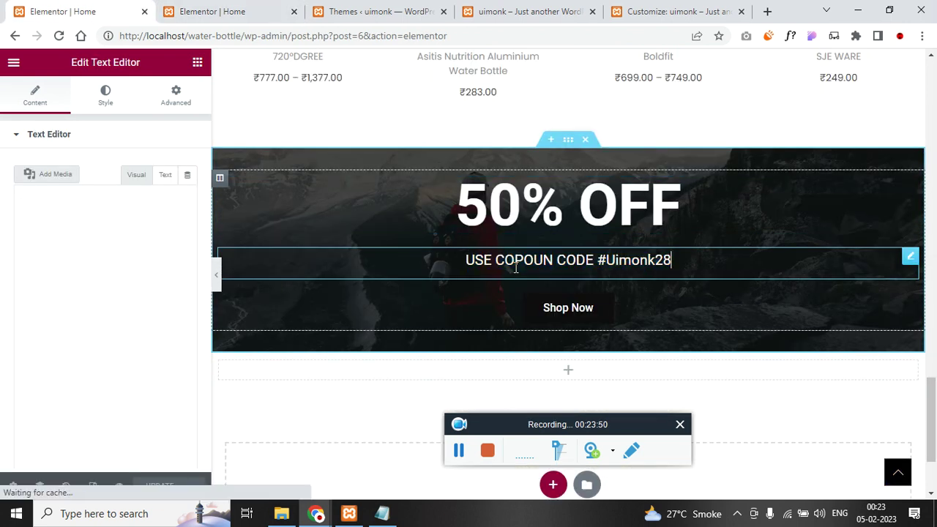
key(ctrl+a)
key(ctrl+Tab)
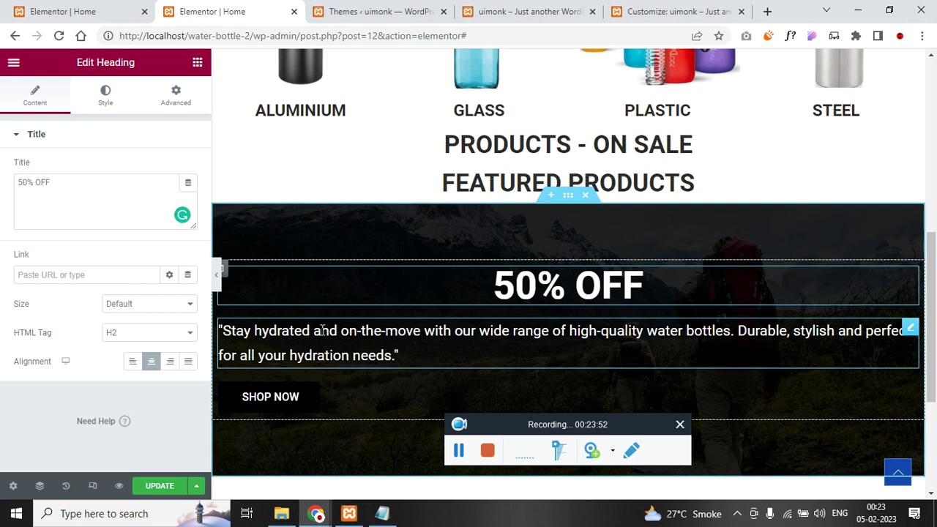
click(227, 329)
key(ctrl+a)
key(ctrl+v)
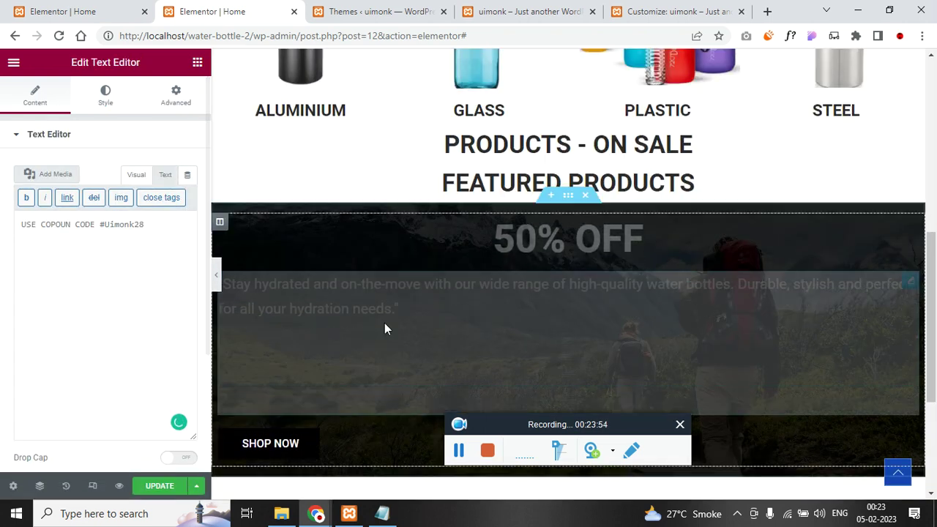
scroll(385, 327, down, 2)
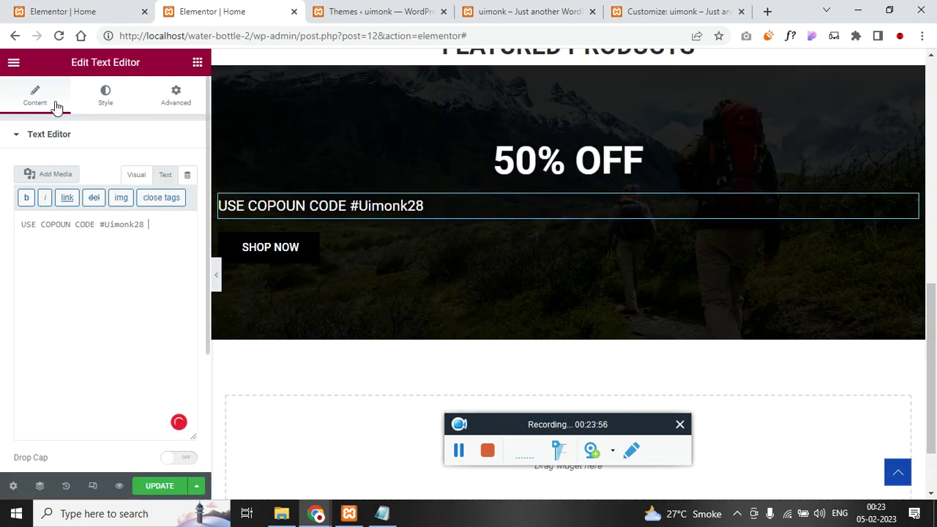
click(106, 96)
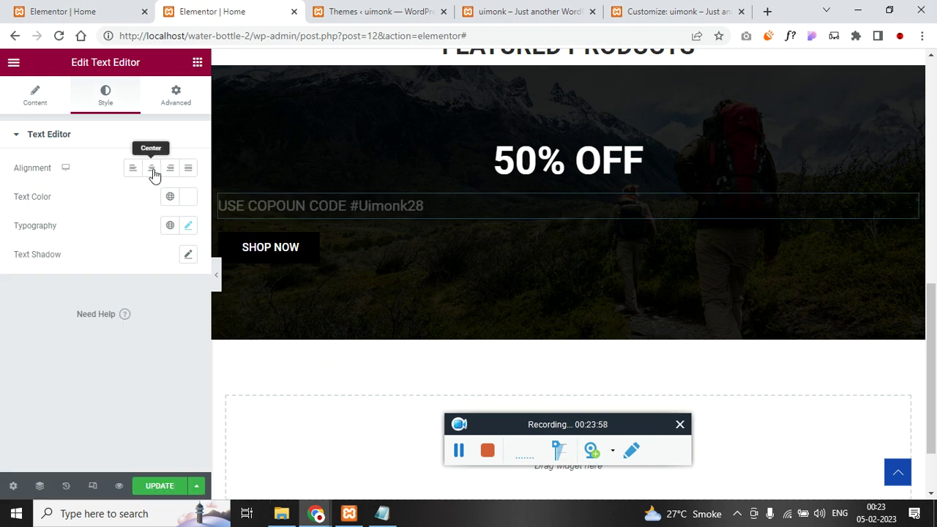
click(150, 167)
click(386, 247)
click(151, 269)
- Give the banner section a 250 px minimum height and add an empty section above it
scroll(556, 208, up, 1)
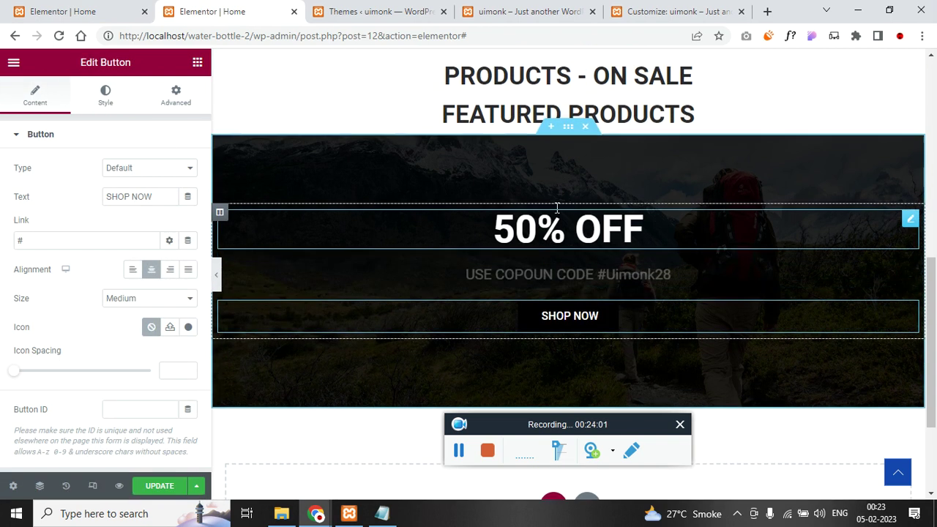
click(568, 126)
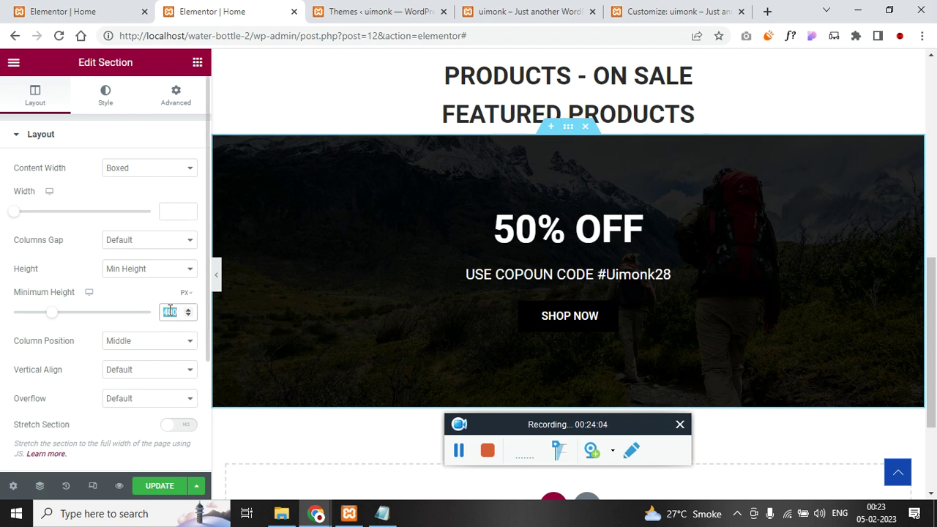
text(250)
scroll(378, 273, up, 2)
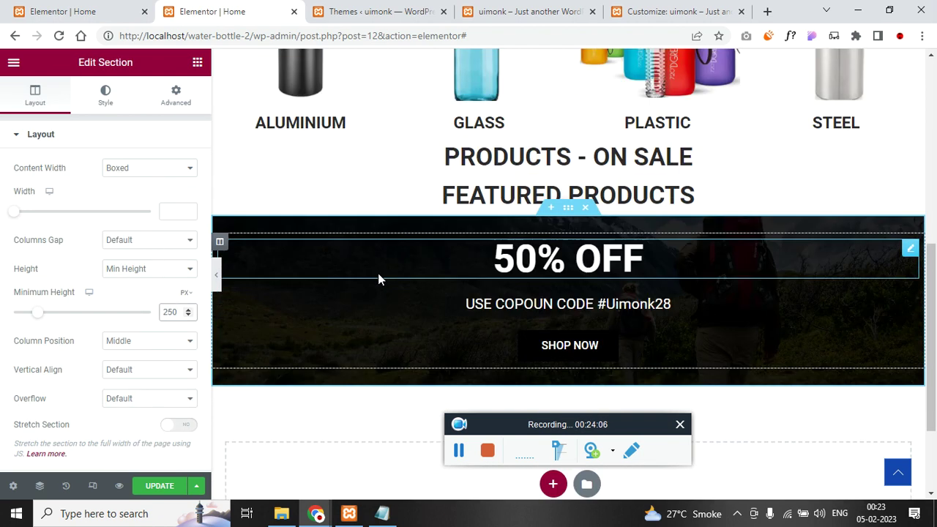
scroll(397, 212, up, 2)
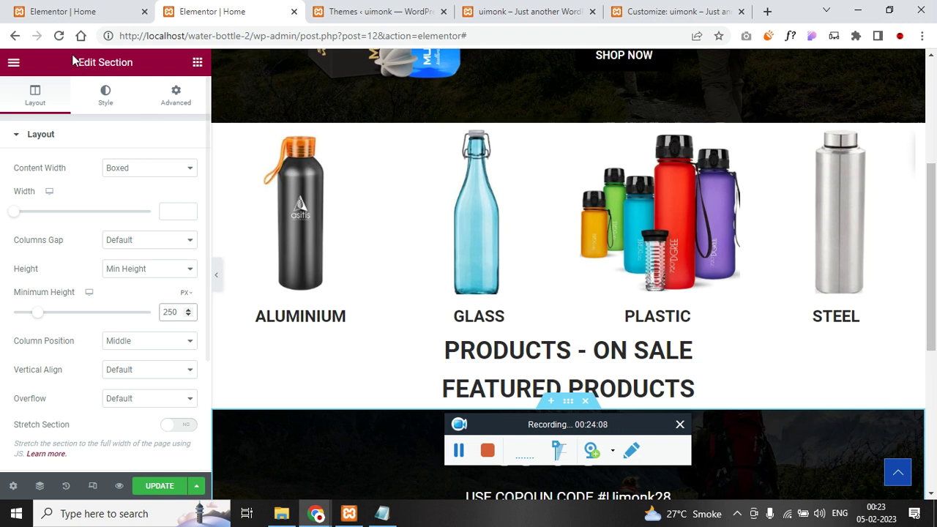
key(ctrl+shift+Tab)
scroll(439, 263, up, 8)
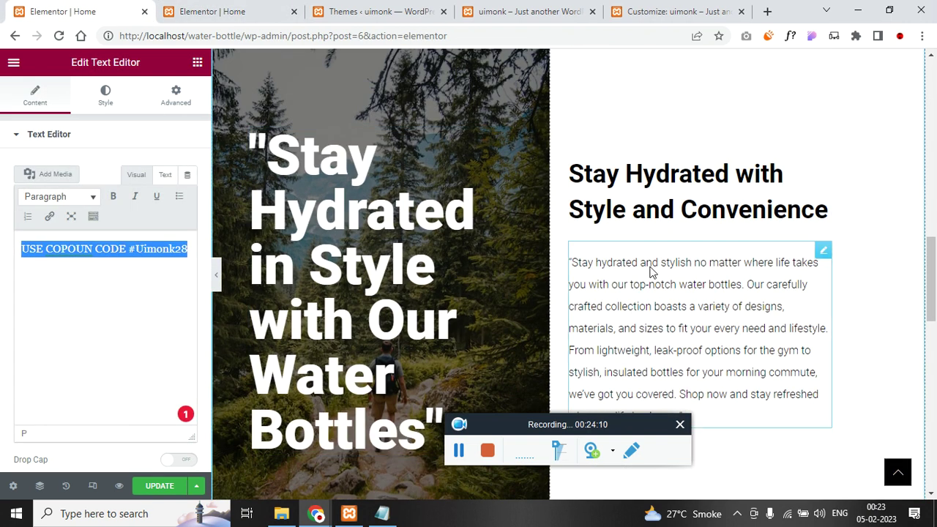
click(241, 13)
scroll(585, 329, down, 3)
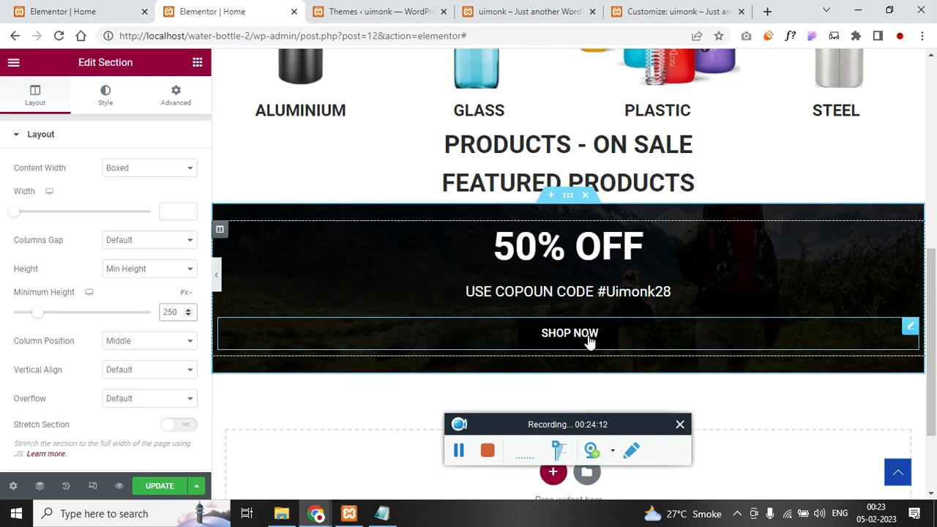
click(553, 197)
click(586, 266)
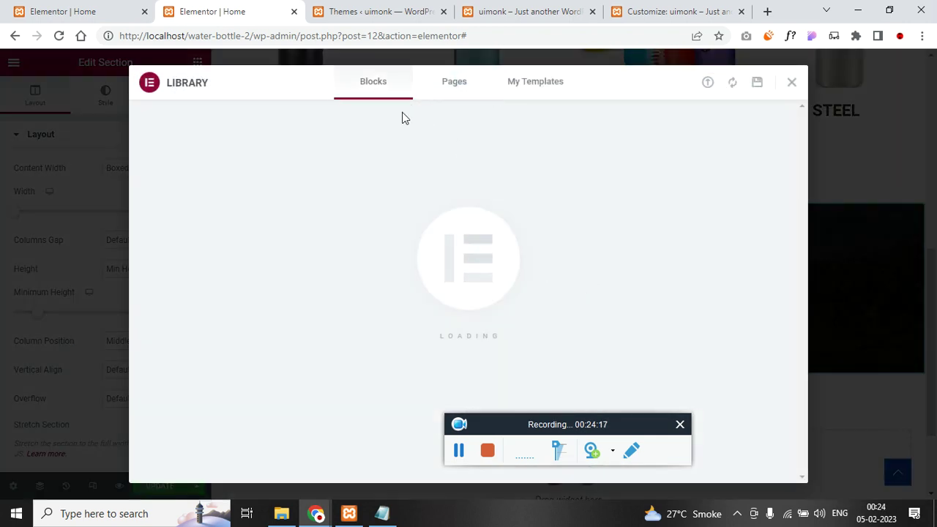
- Pick the Astronomy binoculars block from the About category and insert it
click(223, 126)
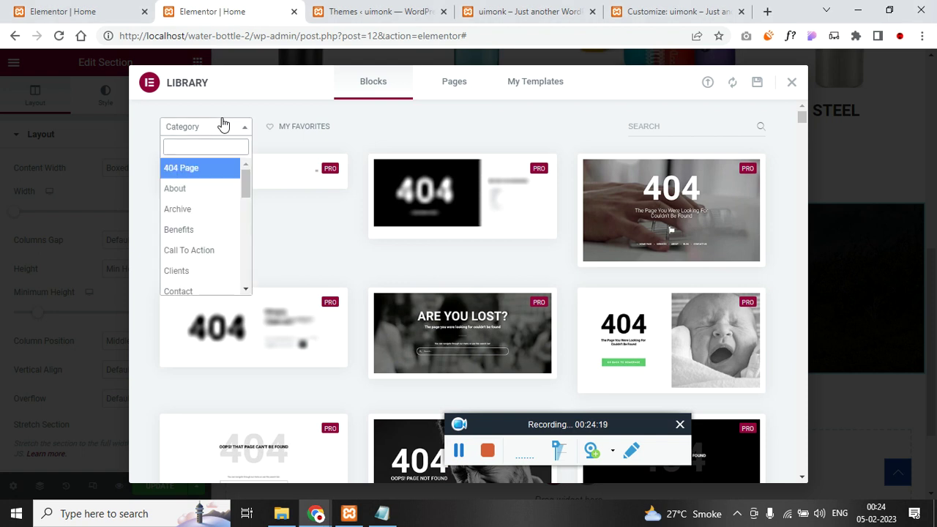
click(233, 190)
scroll(289, 263, down, 3)
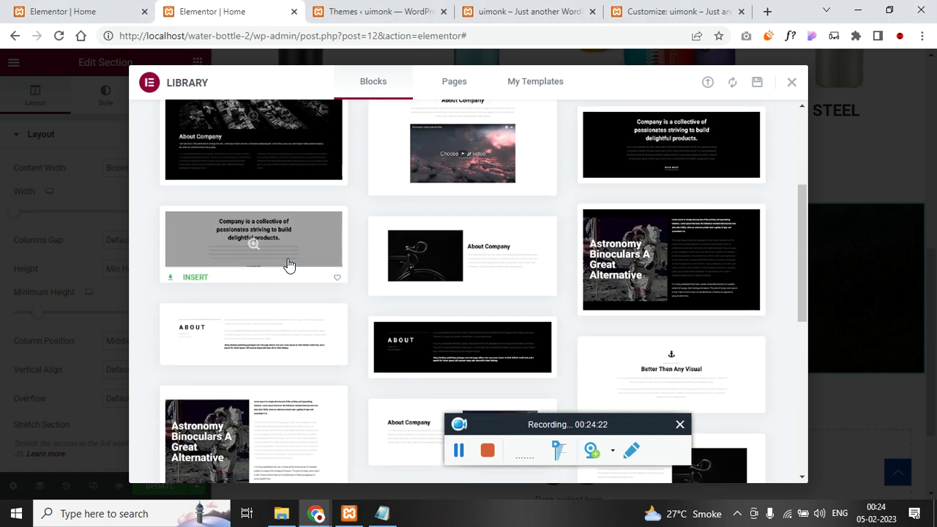
scroll(288, 263, down, 2)
click(289, 292)
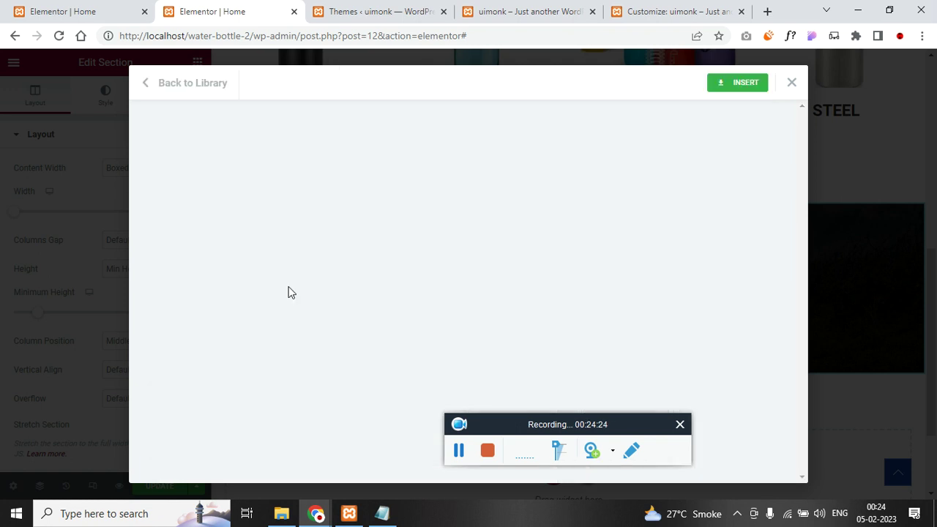
click(745, 86)
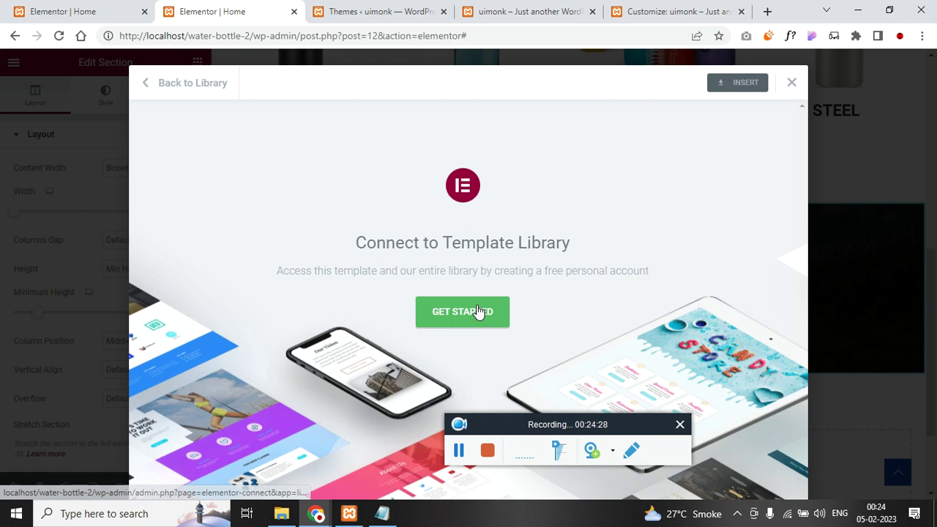
- Connect the site to the Elementor template library so the block is added
click(478, 314)
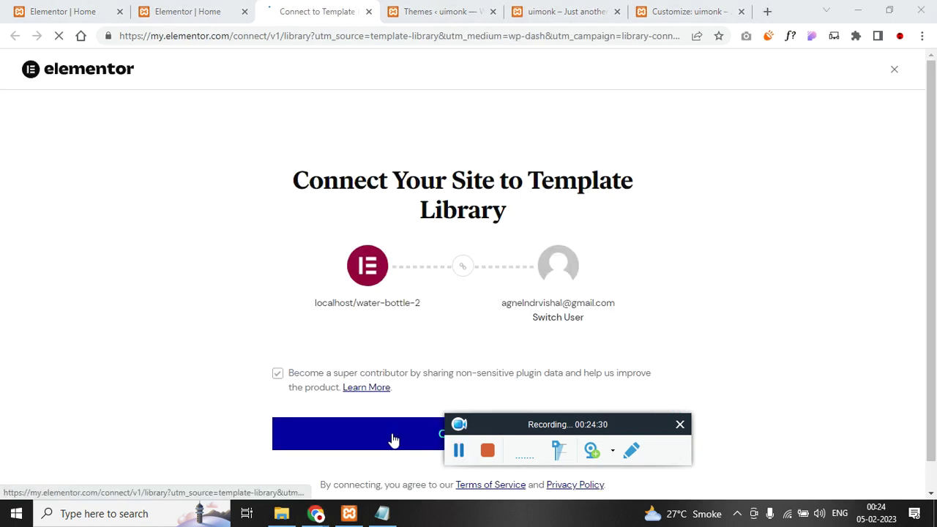
click(437, 438)
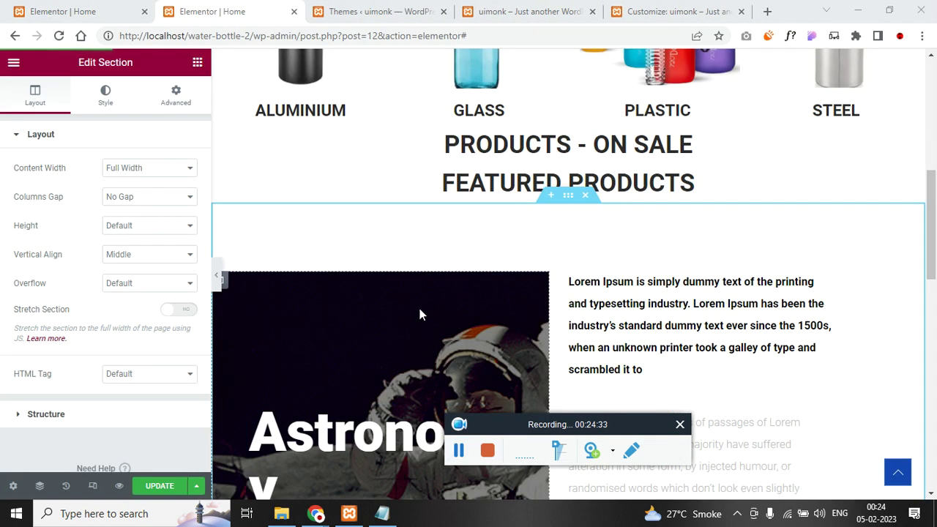
scroll(393, 325, down, 2)
scroll(543, 194, up, 1)
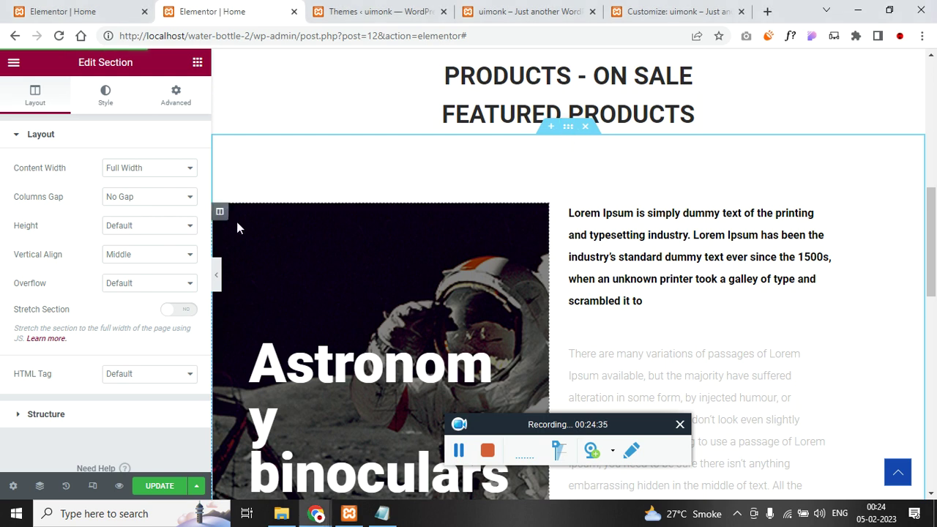
click(193, 102)
- Set the Astronomy section's padding to 0 and move it under PRODUCTS - ON SALE
click(101, 236)
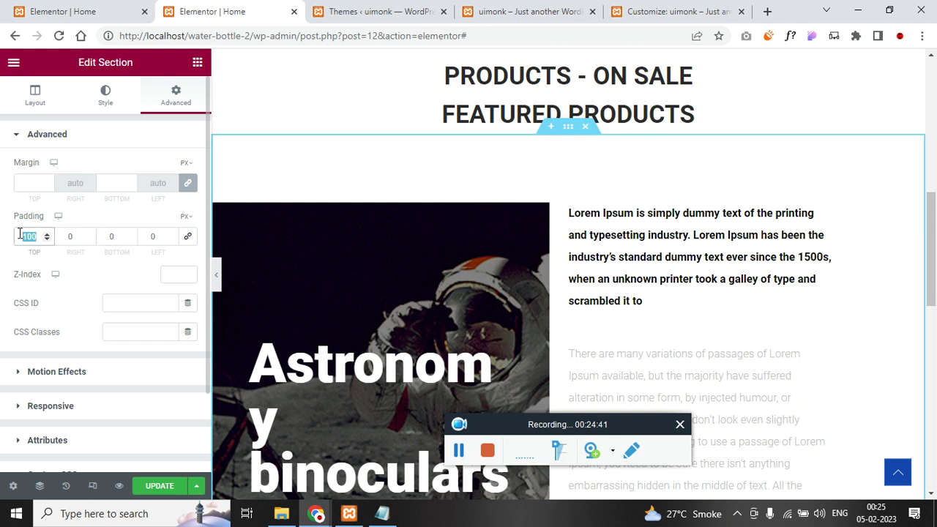
text(0)
scroll(572, 342, up, 3)
drag(571, 343, 565, 289)
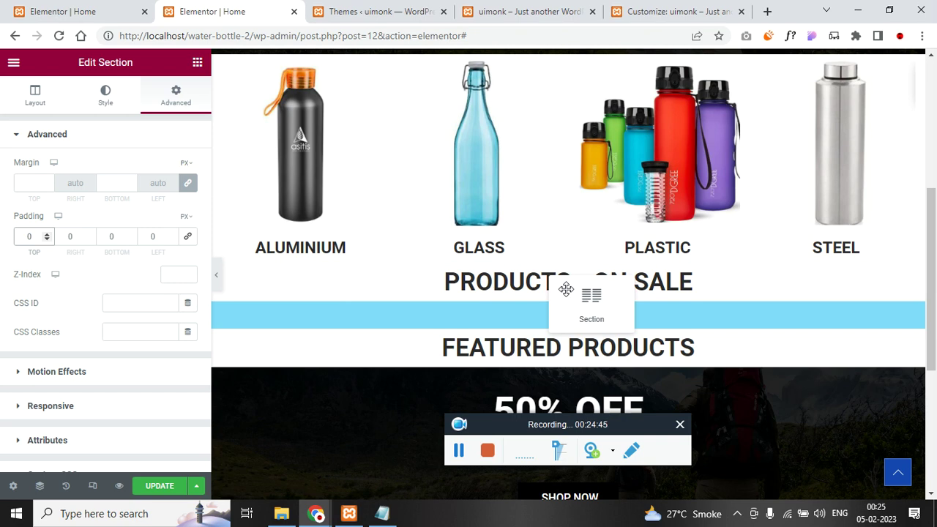
drag(565, 289, 473, 305)
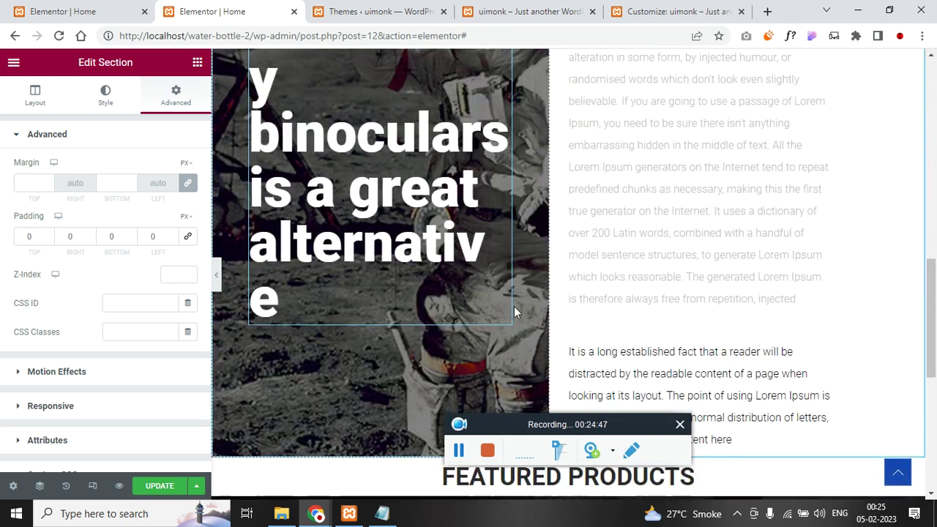
- Add a single-column empty section, duplicate it, and drag the copy upward
scroll(513, 311, down, 5)
scroll(742, 329, up, 10)
scroll(702, 333, down, 7)
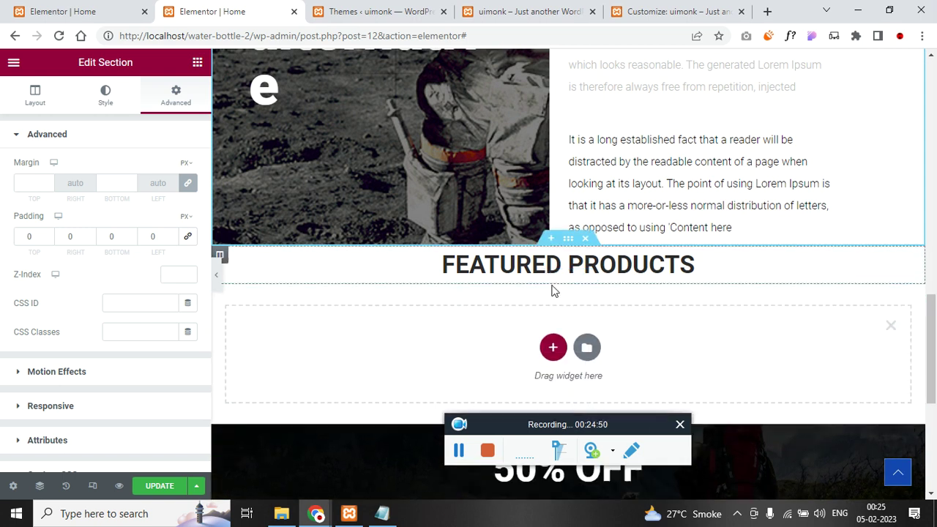
click(553, 347)
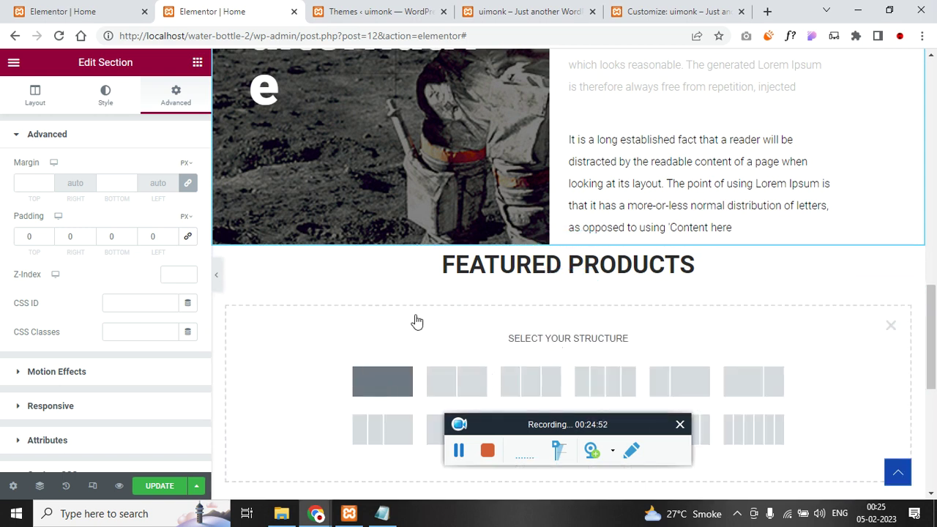
click(374, 388)
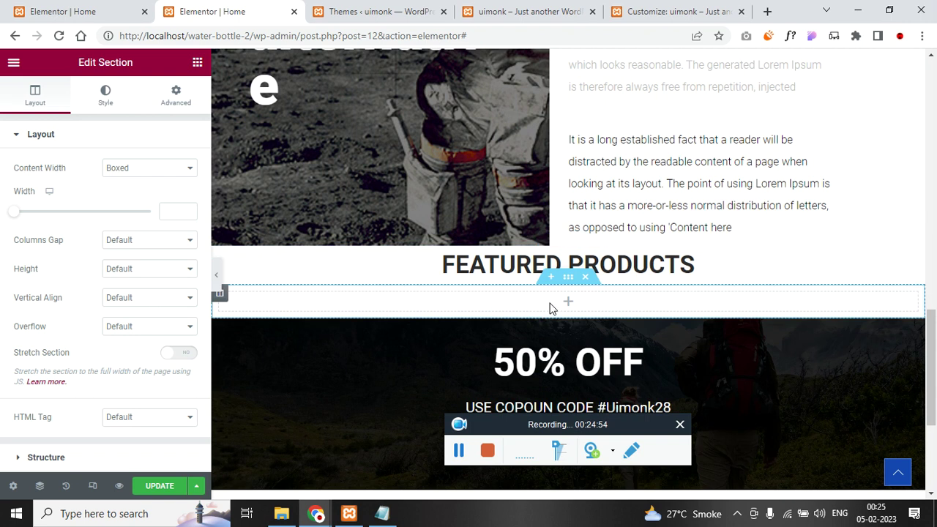
right_click(576, 278)
click(605, 296)
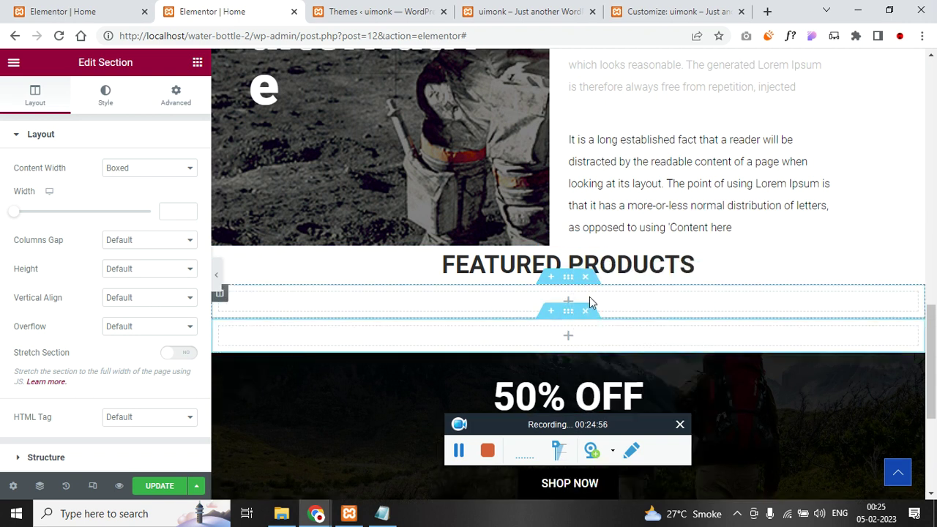
drag(569, 286, 642, 220)
scroll(615, 268, down, 2)
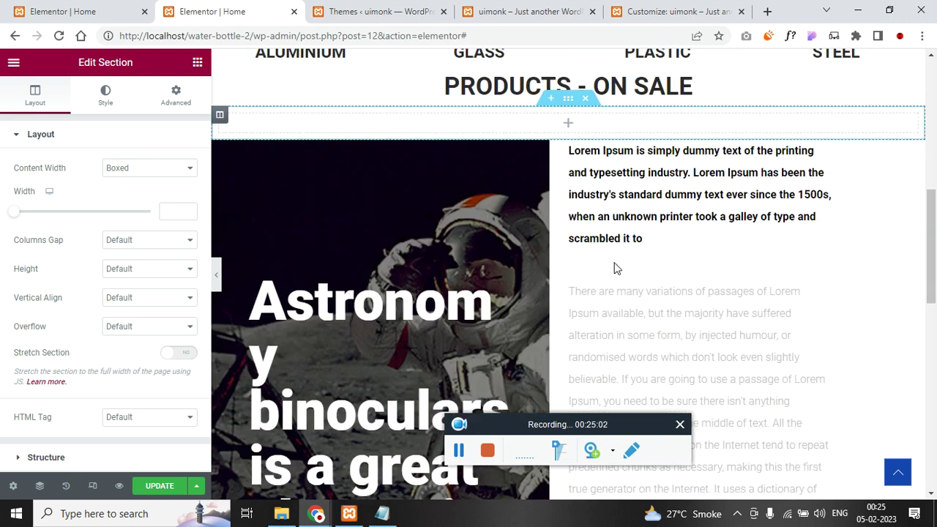
scroll(615, 268, down, 2)
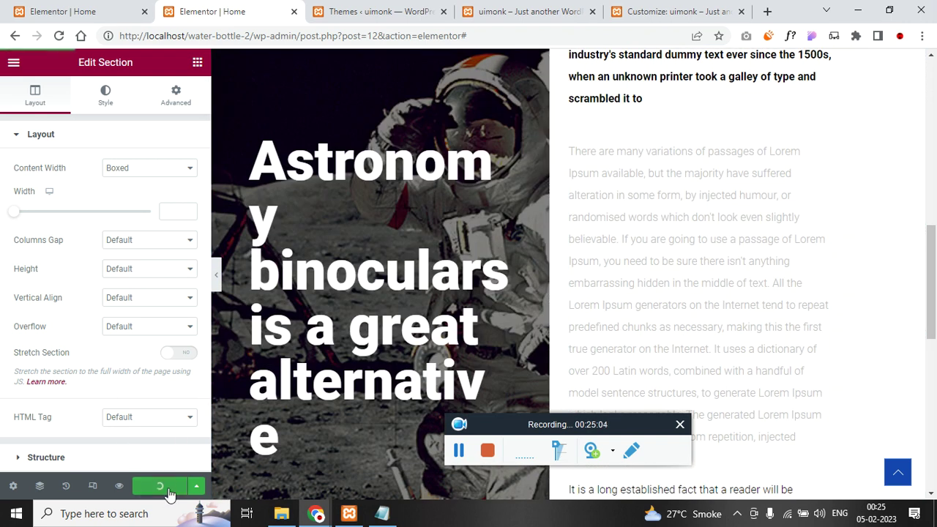
click(351, 10)
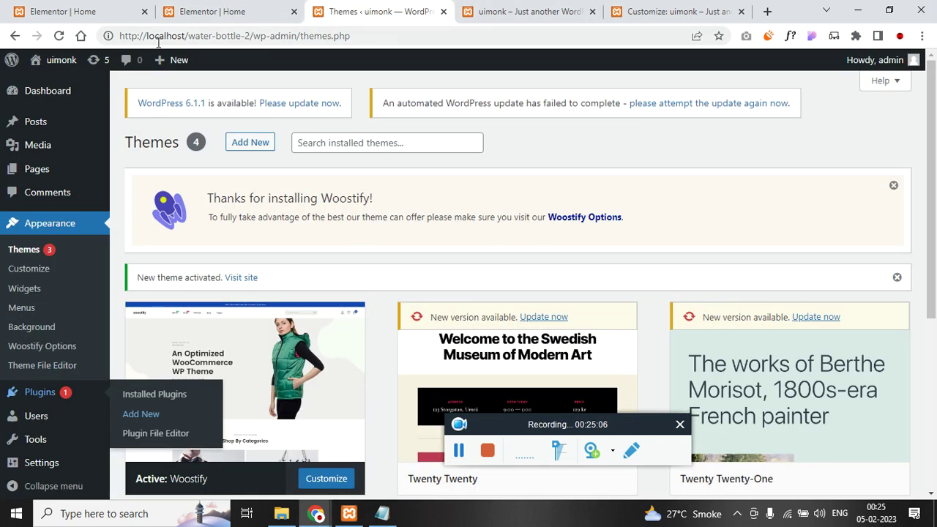
- Load the site homepage in the Themes tab, save the editor, and review the live page
drag(253, 37, 407, 44)
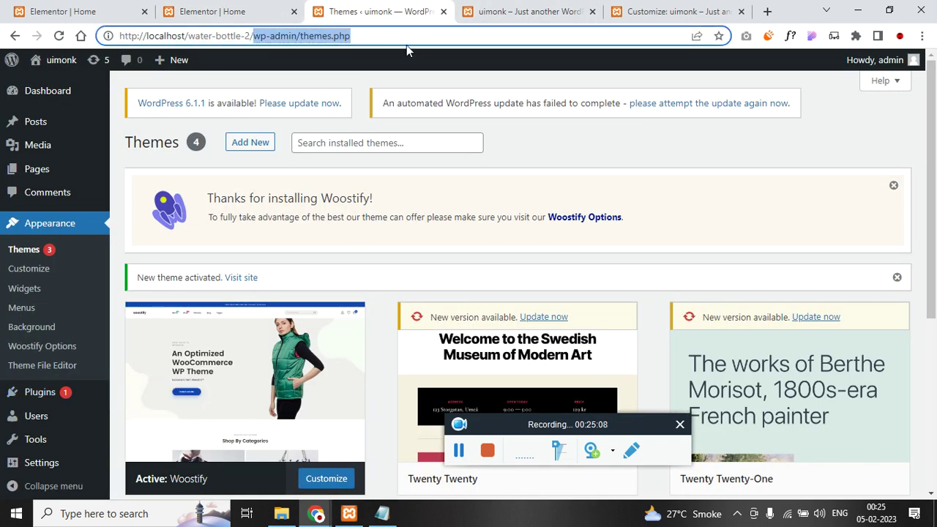
key(BackSpace)
key(Return)
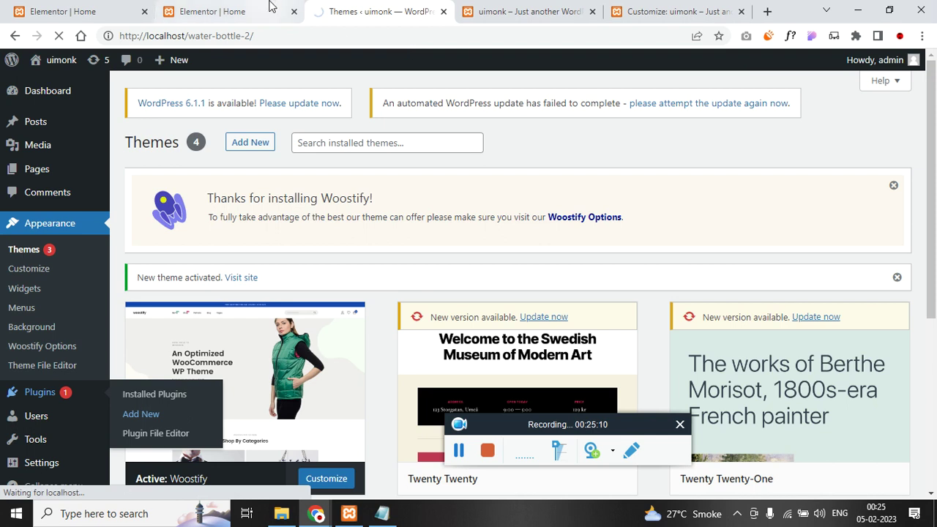
click(271, 9)
click(158, 485)
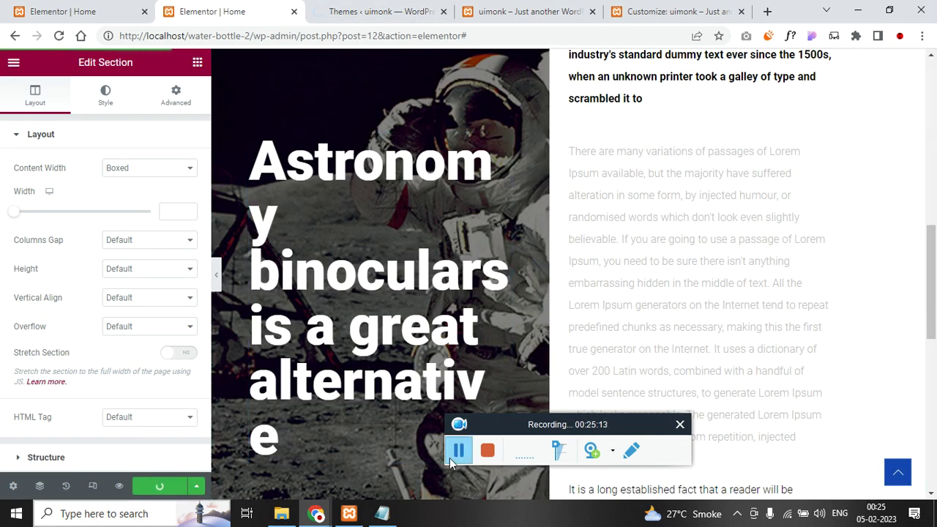
key(ctrl+Tab)
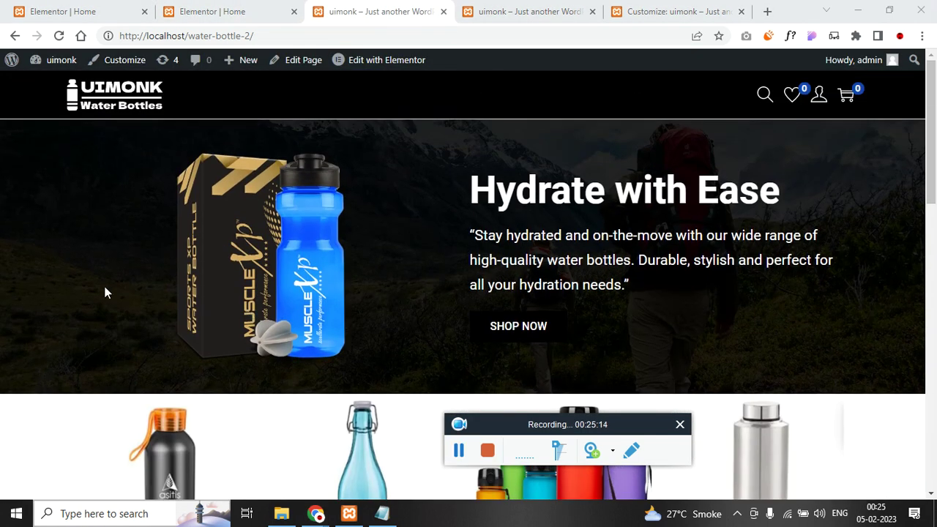
click(279, 35)
scroll(131, 211, down, 7)
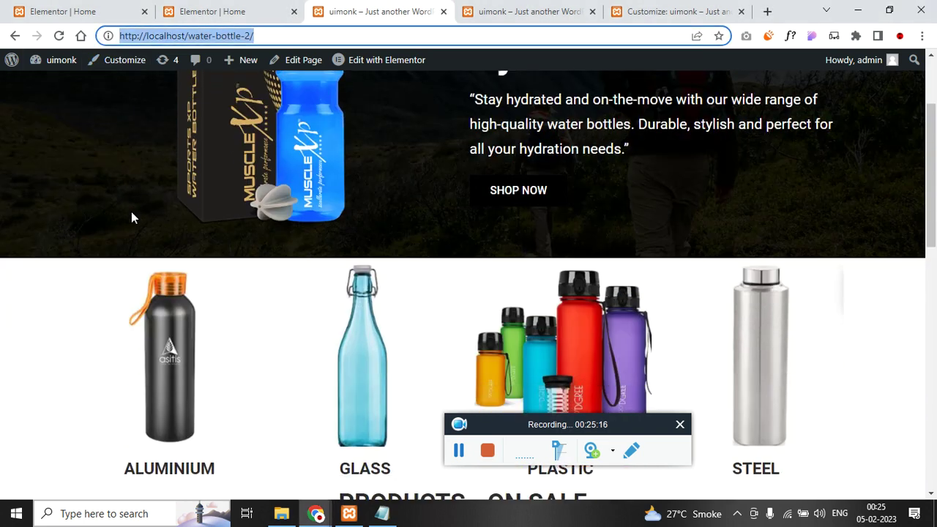
scroll(131, 212, down, 5)
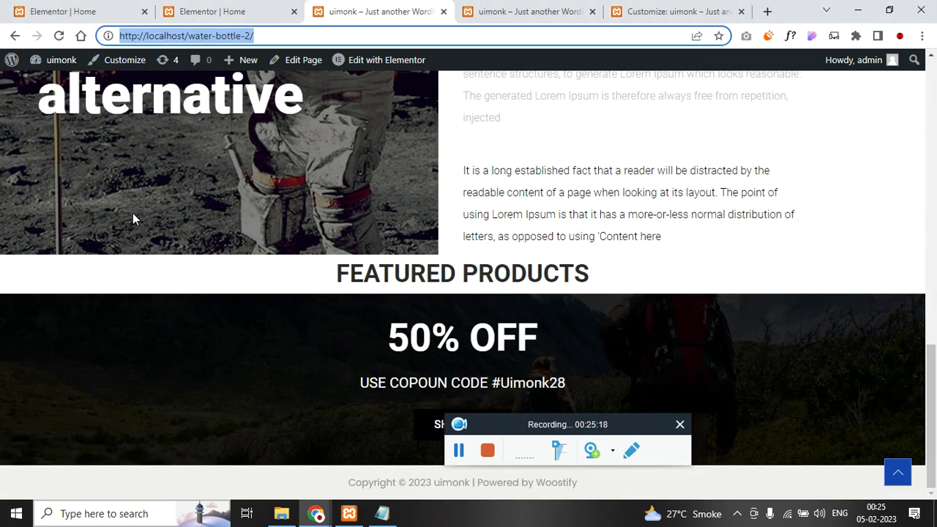
scroll(132, 213, up, 5)
scroll(132, 213, down, 5)
scroll(132, 213, up, 4)
- Delete the long-established-fact and many-variations paragraphs beside the Astronomy image, then save
click(79, 9)
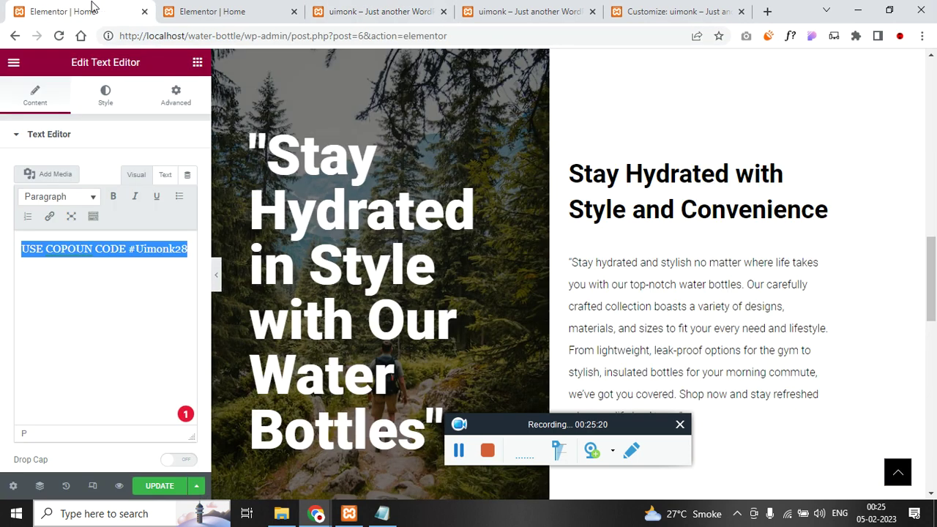
key(ctrl+Tab)
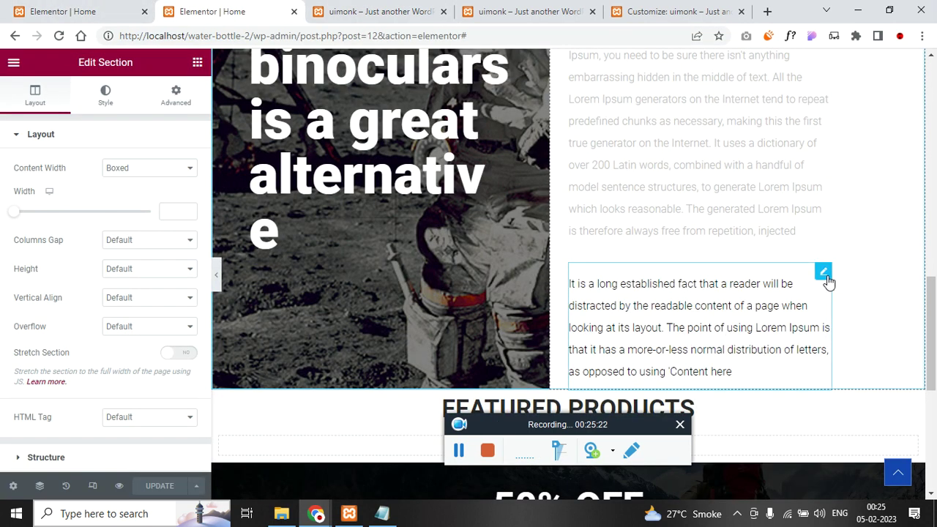
right_click(836, 332)
click(834, 485)
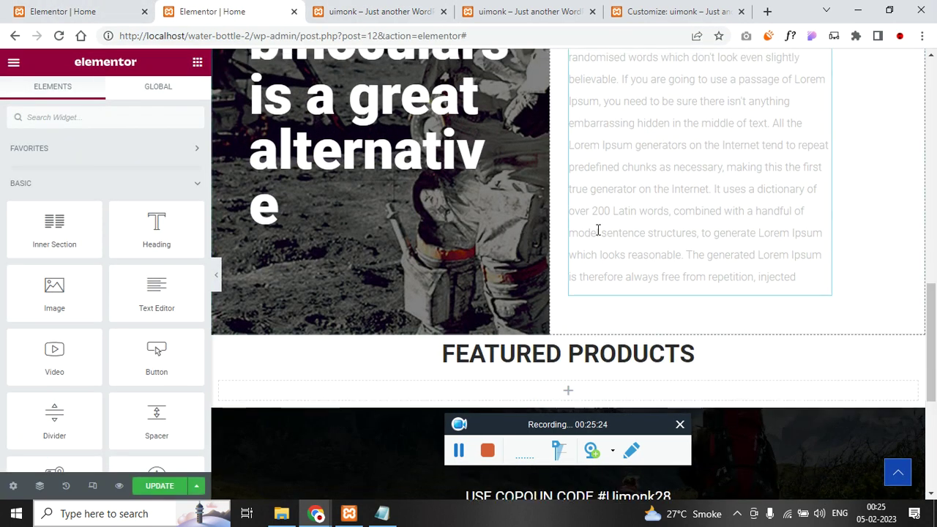
scroll(564, 256, up, 3)
right_click(825, 263)
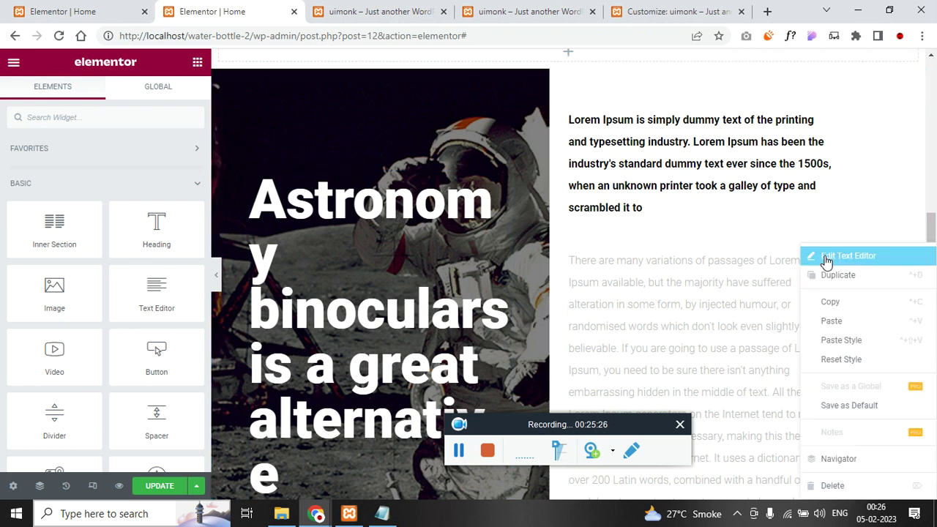
click(832, 483)
scroll(500, 294, up, 2)
click(160, 485)
- Reload the live homepage to check the result, then go to the admin Dashboard
click(357, 10)
key(Return)
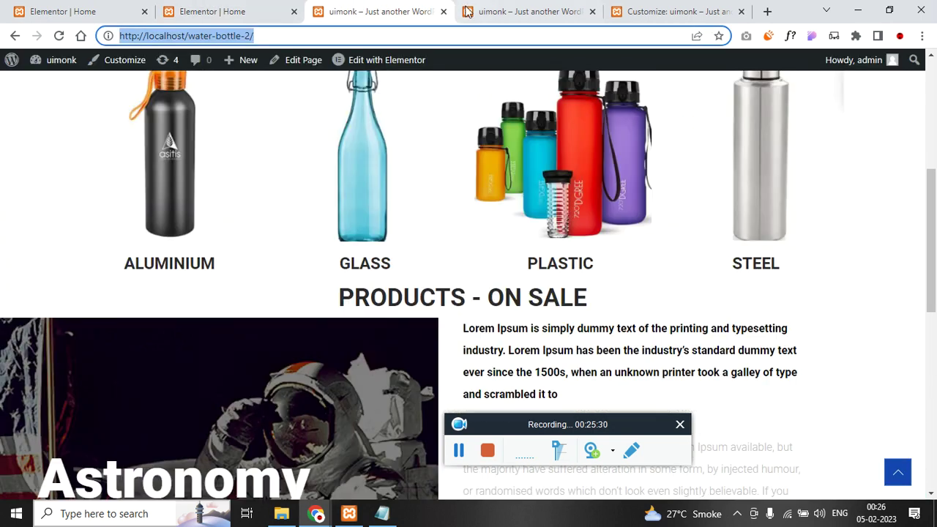
click(644, 8)
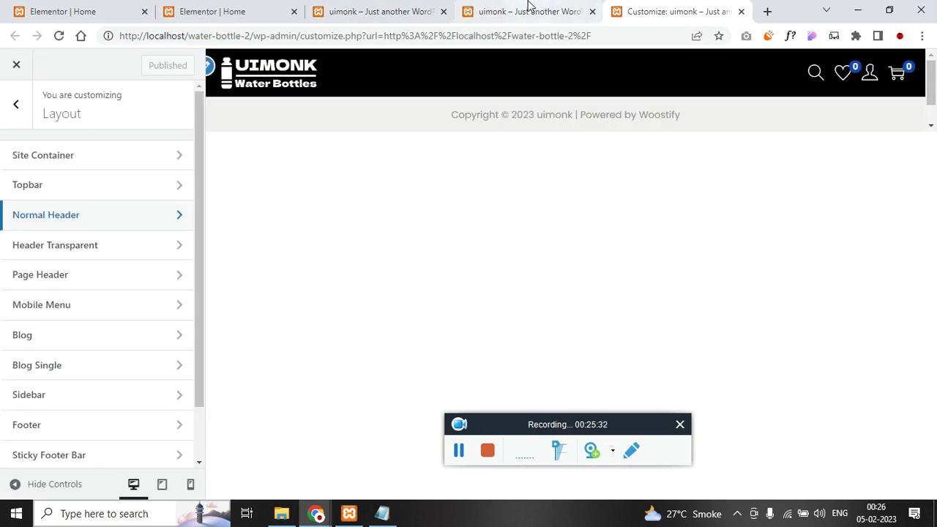
click(548, 9)
mouse_move(59, 60)
click(64, 91)
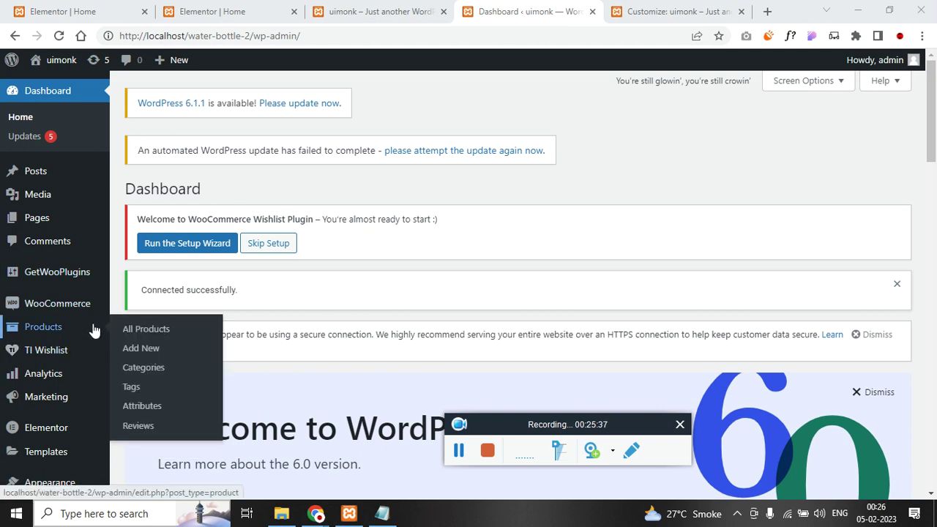
- Start the TI Wishlist setup wizard and keep the automatic wishlist page
right_click(63, 351)
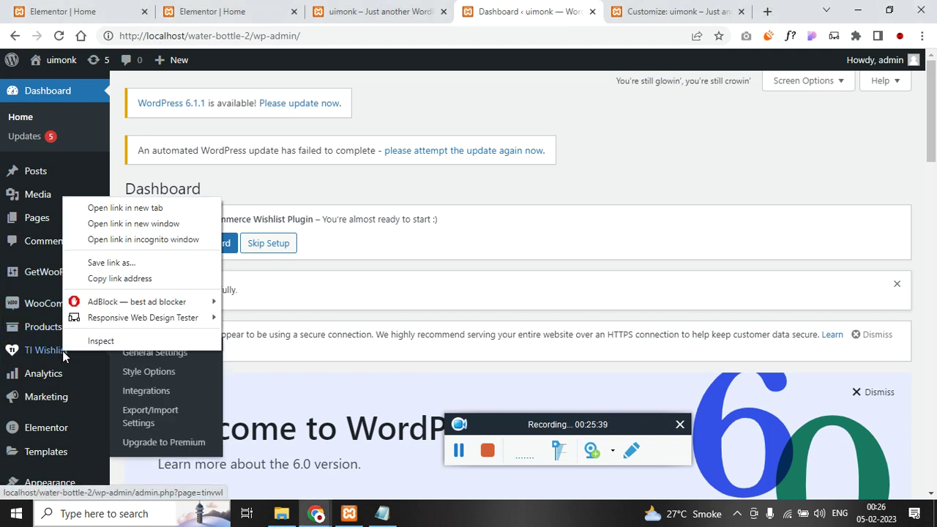
click(387, 311)
click(202, 255)
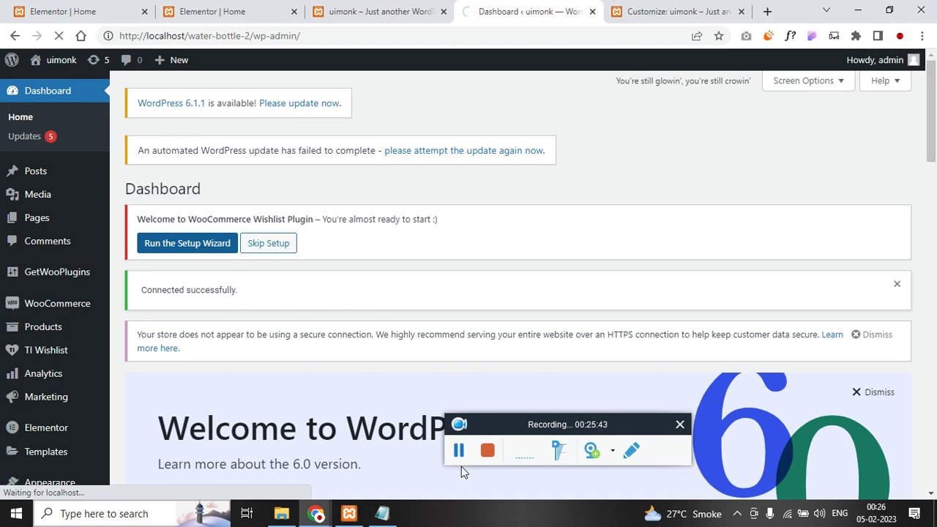
scroll(252, 229, down, 3)
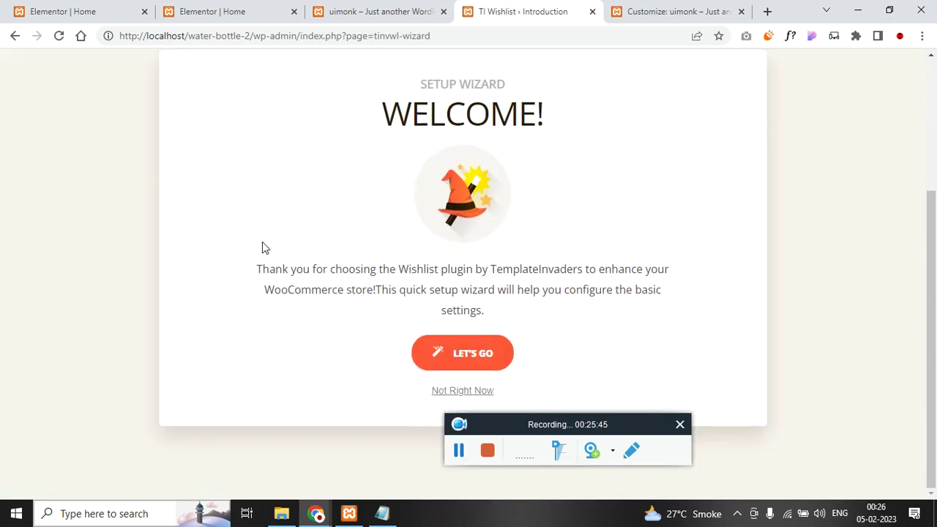
scroll(468, 293, down, 2)
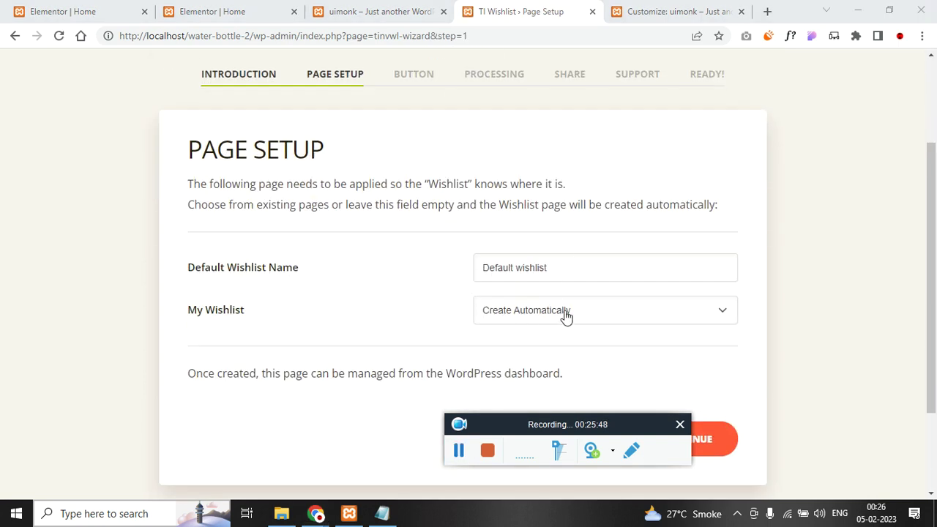
click(715, 443)
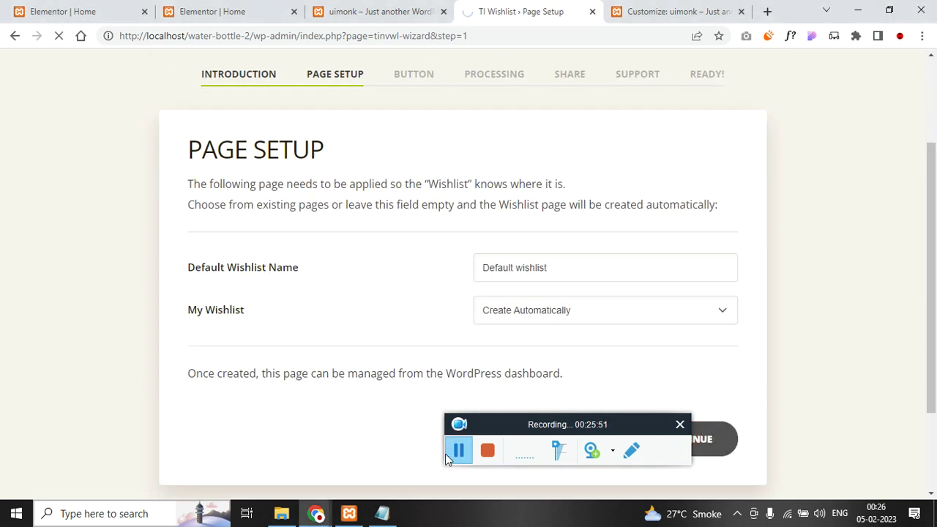
- Accept the default button, processing and remaining wizard settings to reach the Ready page
scroll(132, 374, down, 5)
scroll(505, 158, up, 2)
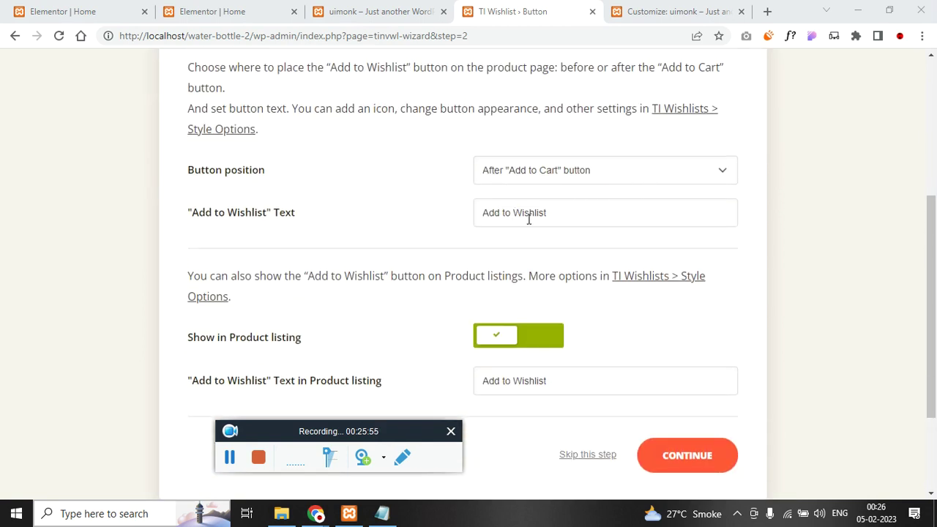
scroll(415, 307, down, 2)
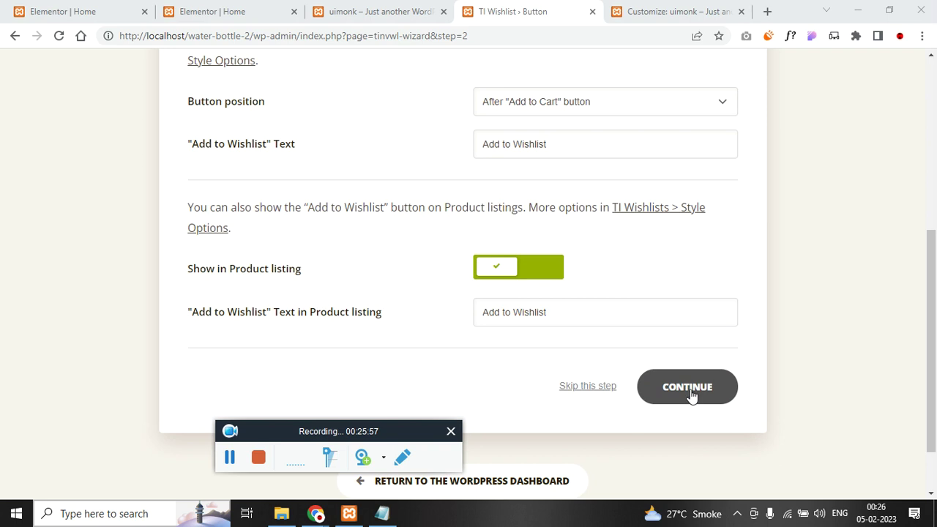
click(691, 393)
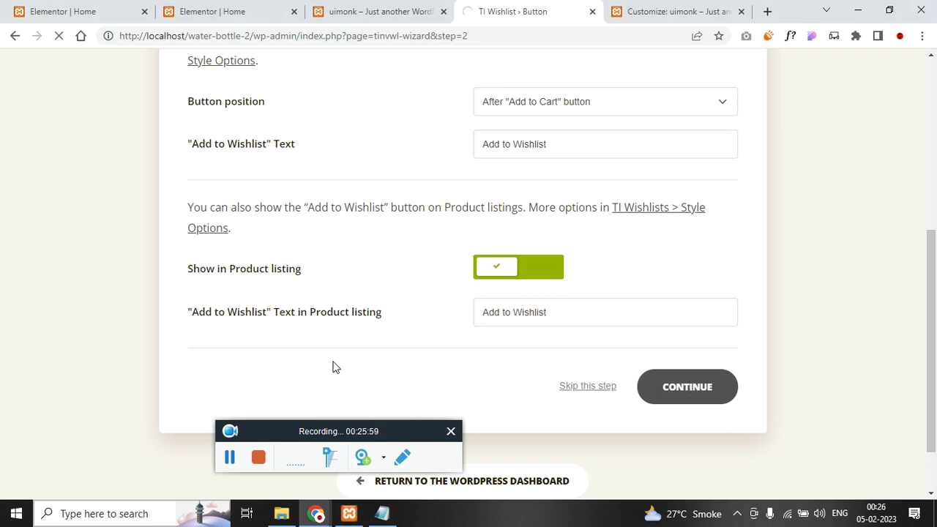
scroll(120, 336, down, 2)
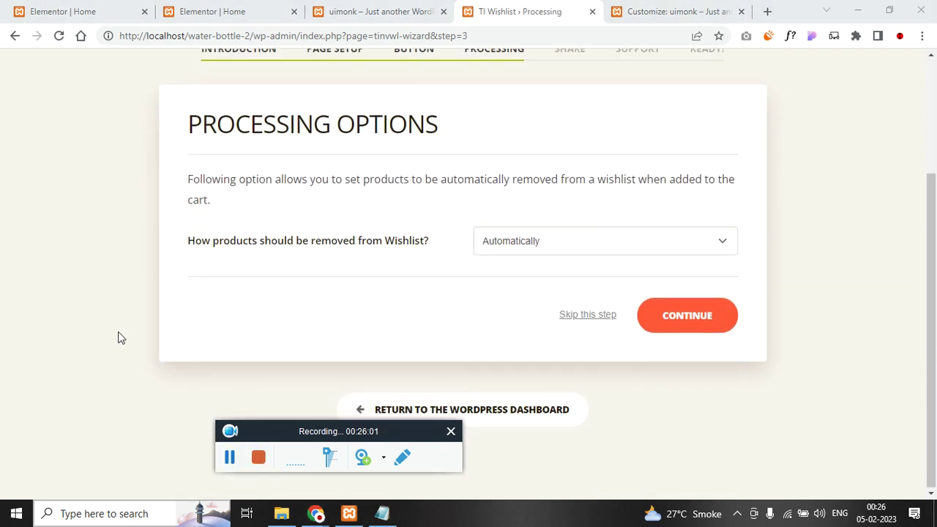
click(688, 315)
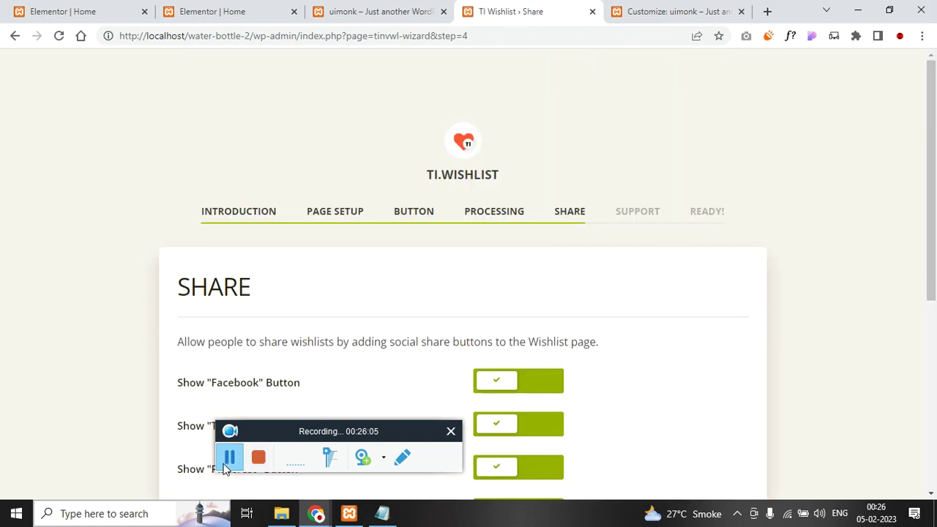
scroll(140, 410, down, 4)
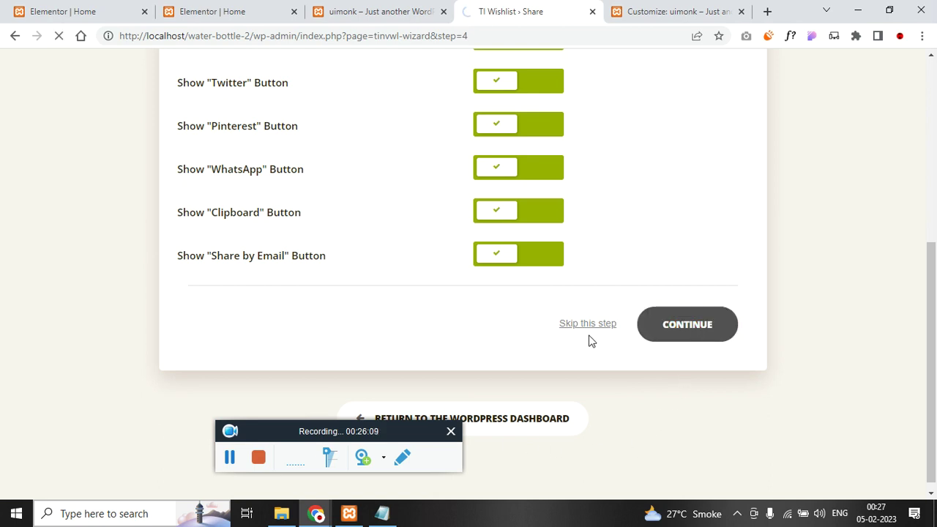
scroll(643, 375, down, 2)
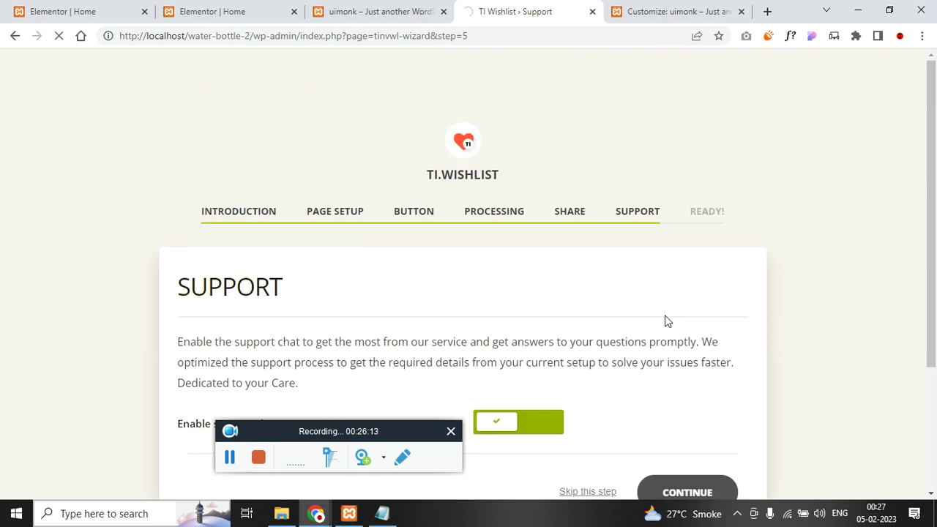
scroll(666, 320, down, 3)
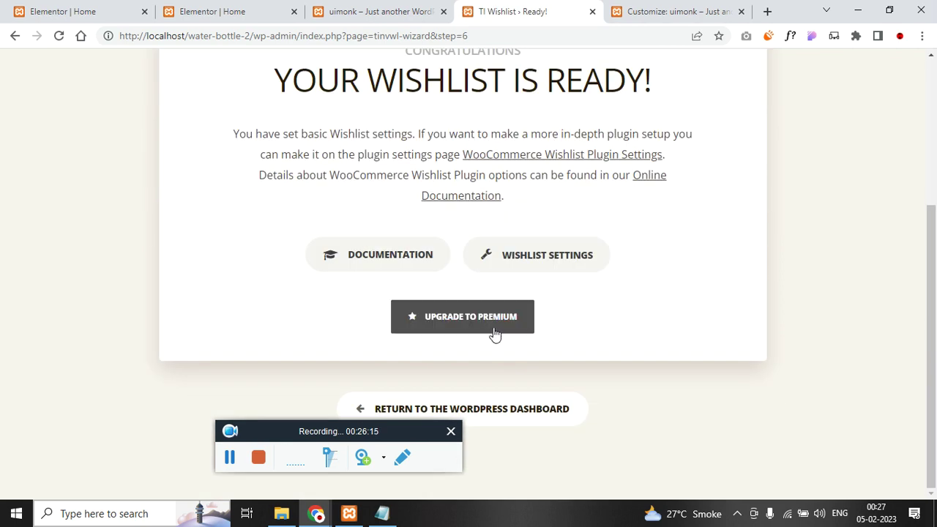
key(ctrl+shift+Tab)
scroll(104, 255, up, 1)
key(ctrl+Tab)
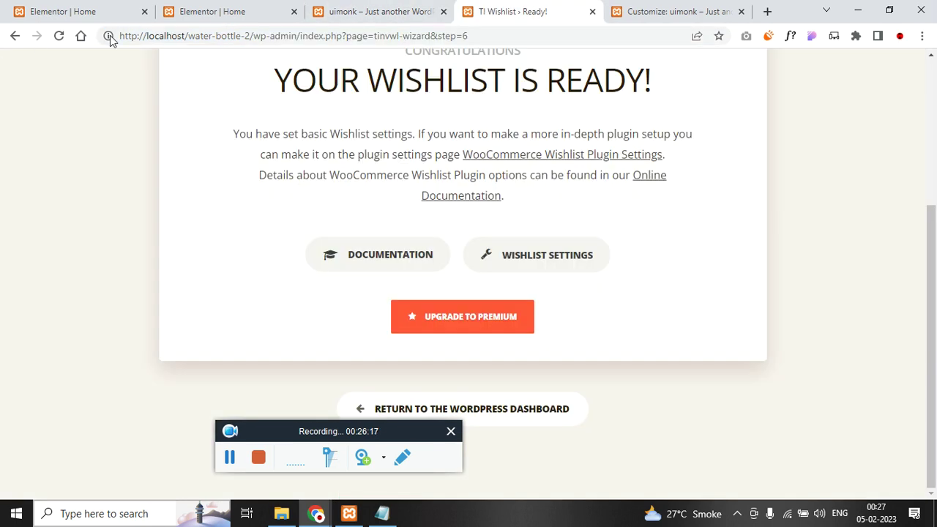
- Trim the address back to /wp-admin/ to return to the Dashboard
drag(303, 37, 472, 36)
key(BackSpace)
key(Return)
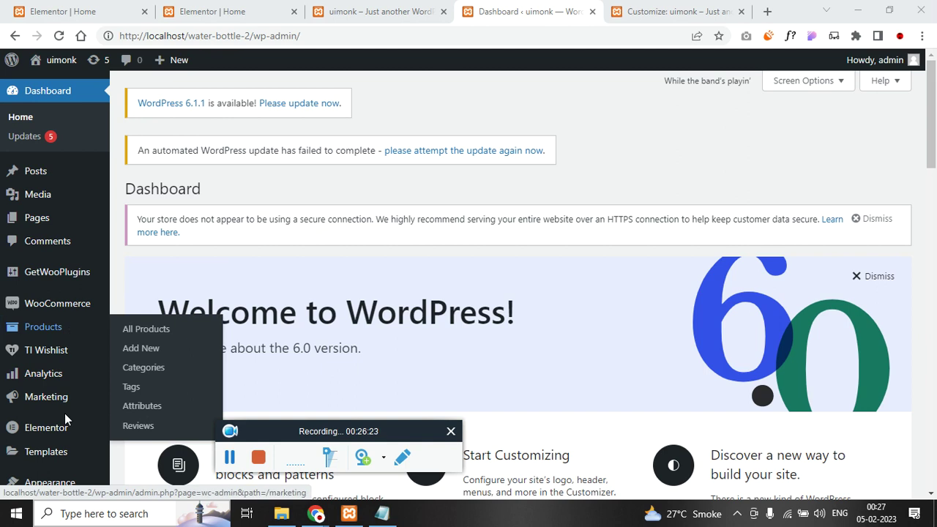
- Create a menu named 'main menu' assigned to the Primary Menu location
scroll(44, 443, down, 2)
mouse_move(107, 361)
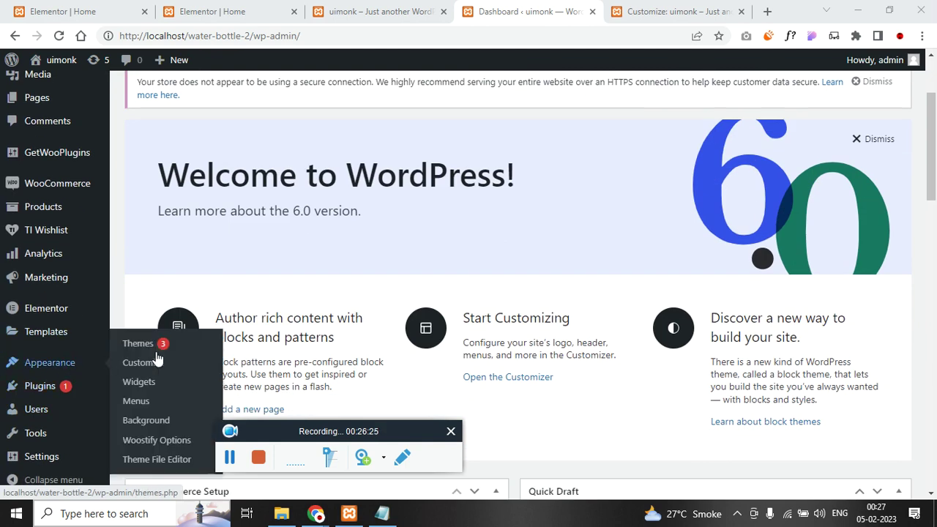
right_click(146, 400)
click(221, 251)
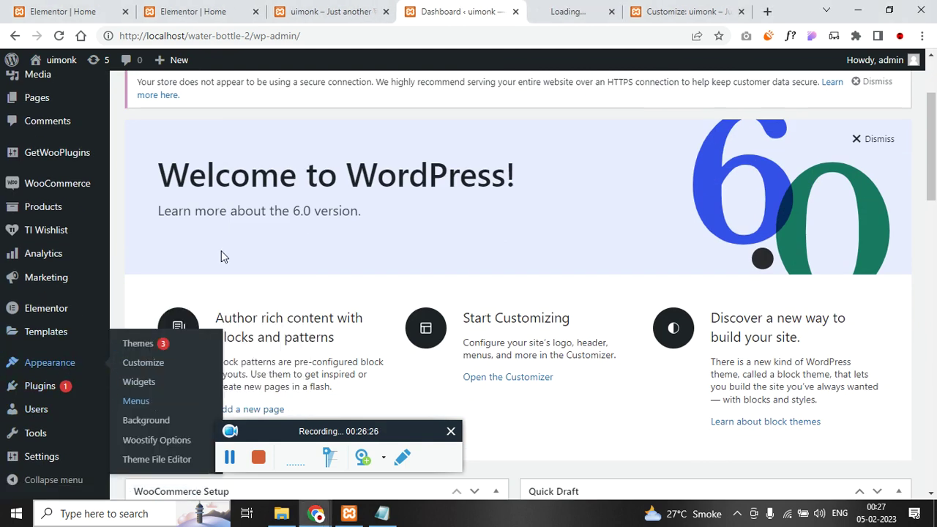
key(ctrl+Tab)
click(446, 206)
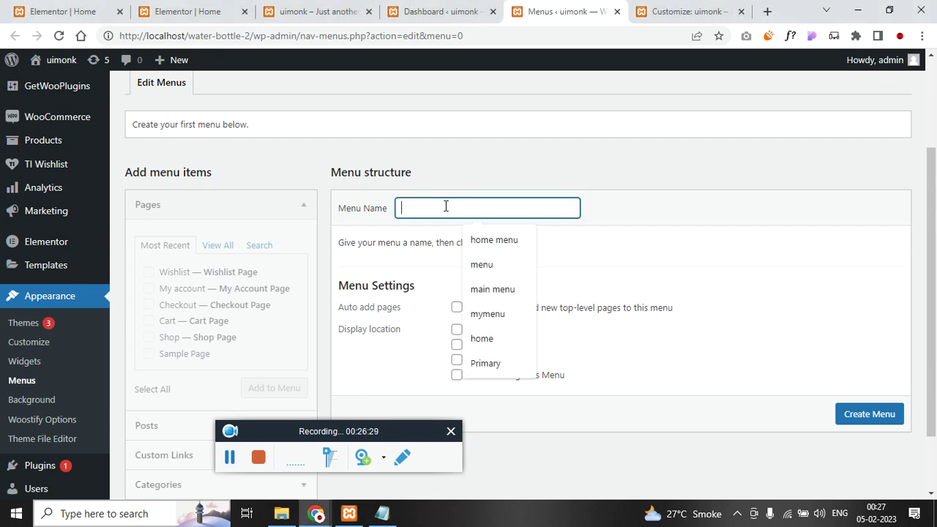
text(main menu)
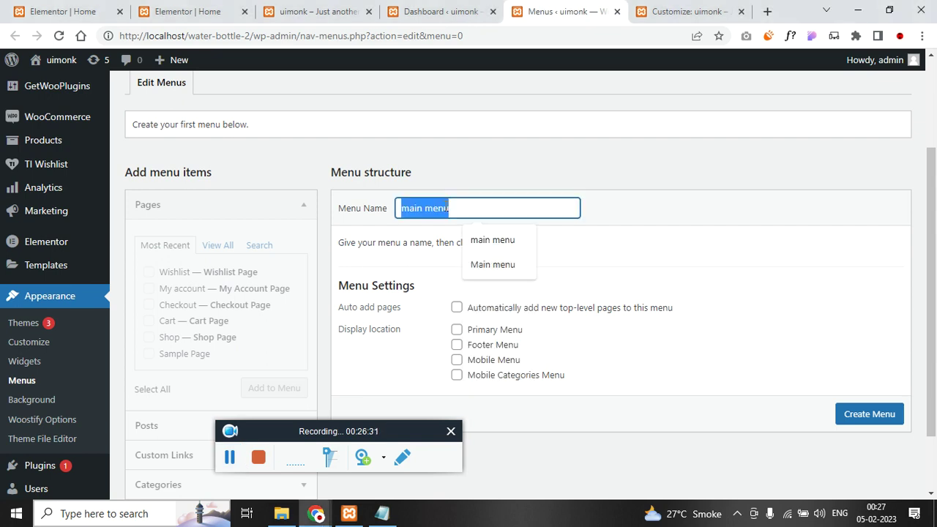
click(456, 330)
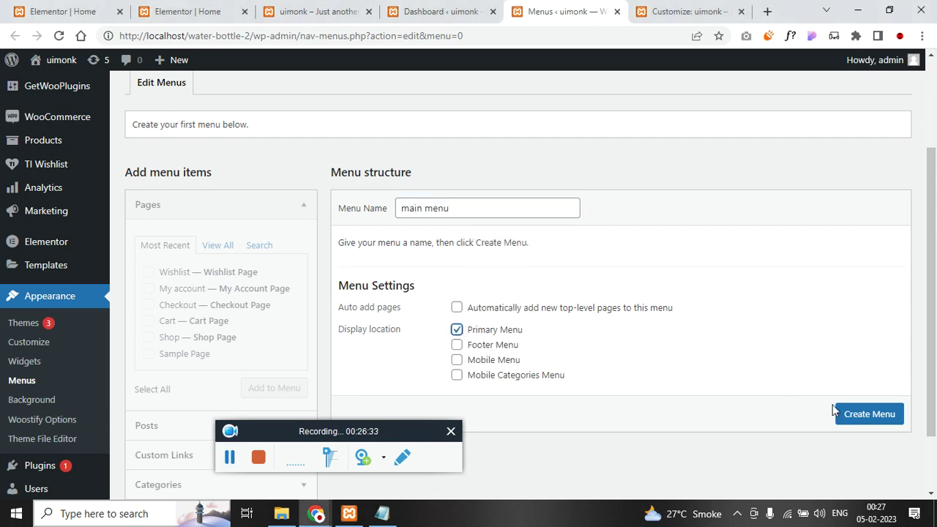
click(867, 414)
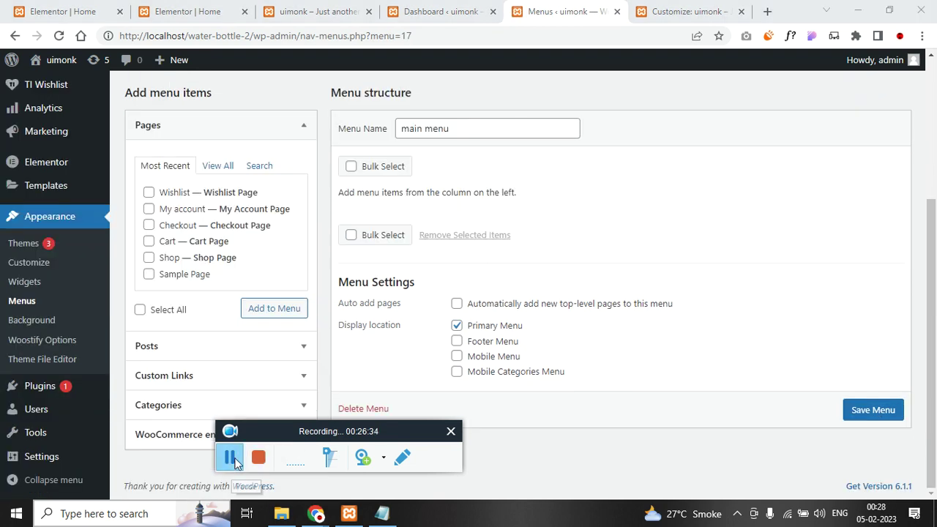
- Add the recent site pages plus the Home page to the menu
click(148, 258)
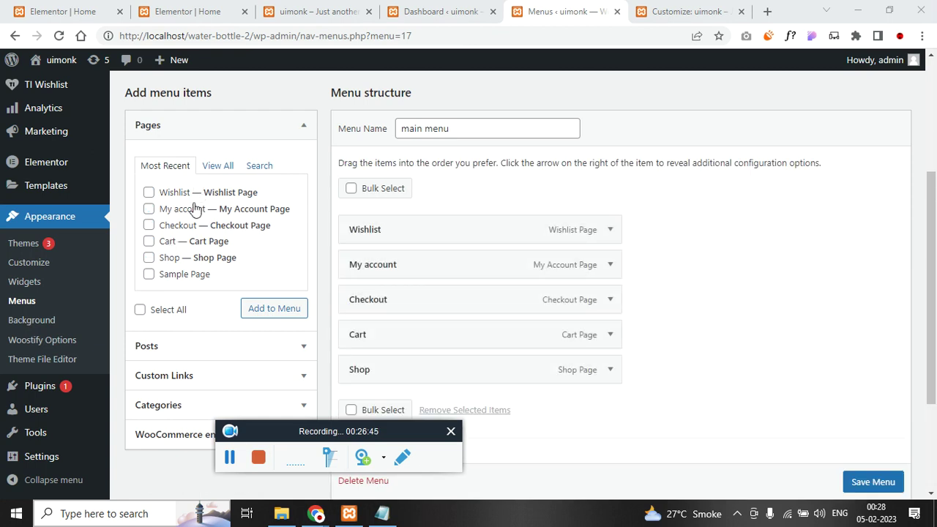
scroll(373, 308, down, 2)
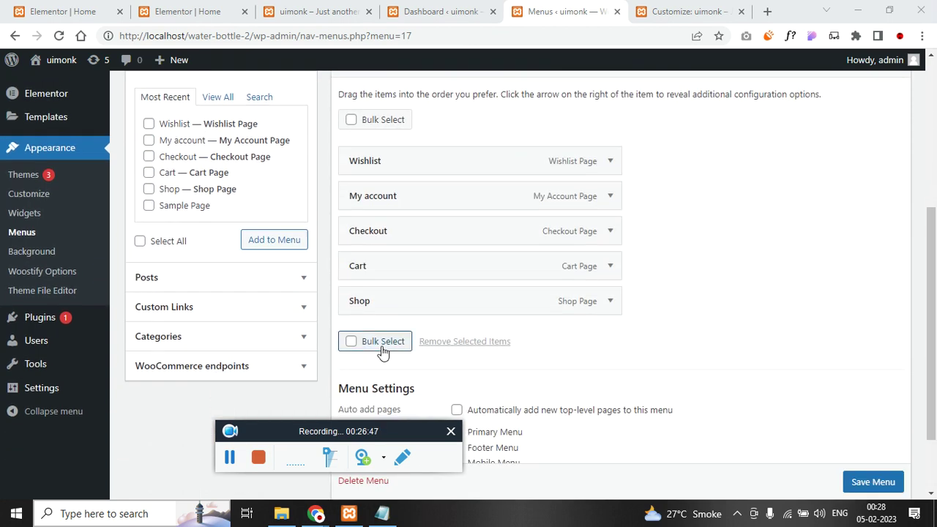
scroll(192, 352, up, 4)
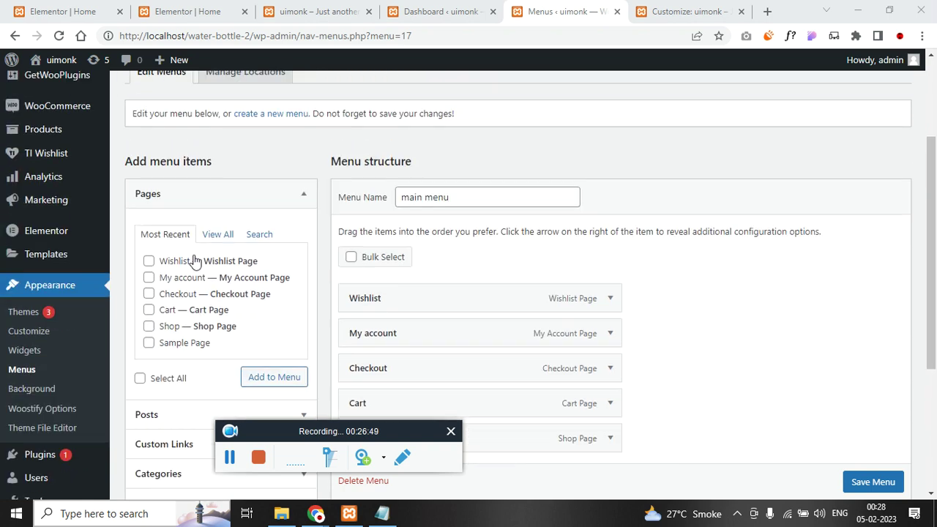
scroll(219, 264, down, 2)
click(224, 234)
scroll(157, 219, down, 1)
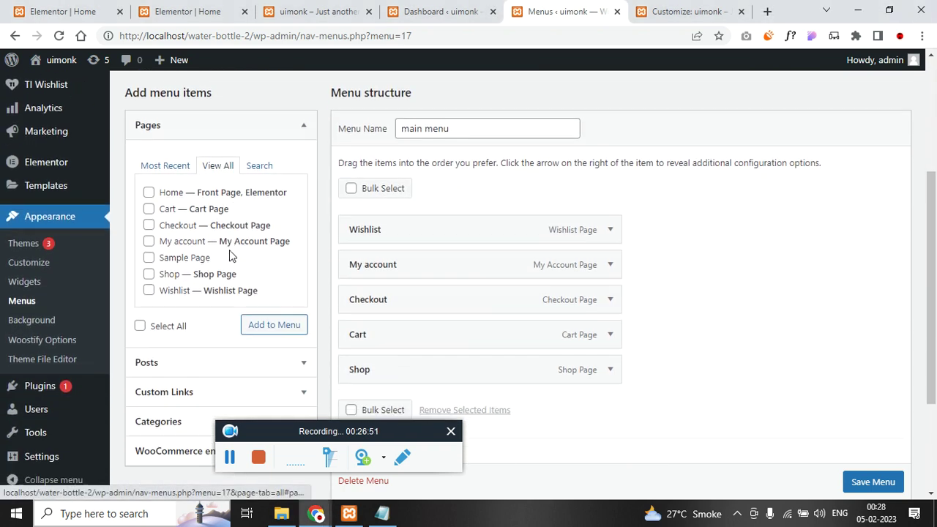
click(257, 325)
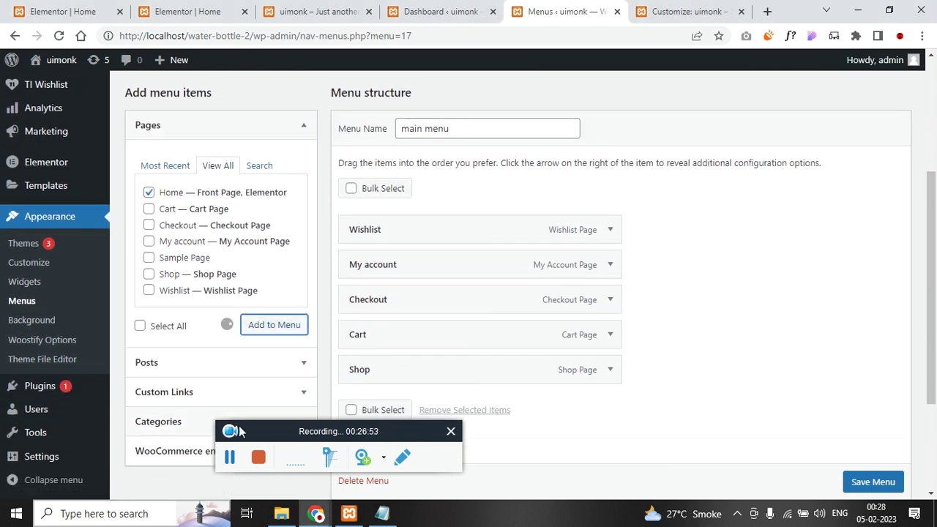
- Move Checkout and My account to the end of the menu, save, and view the live homepage
scroll(421, 393, down, 1)
scroll(420, 393, down, 1)
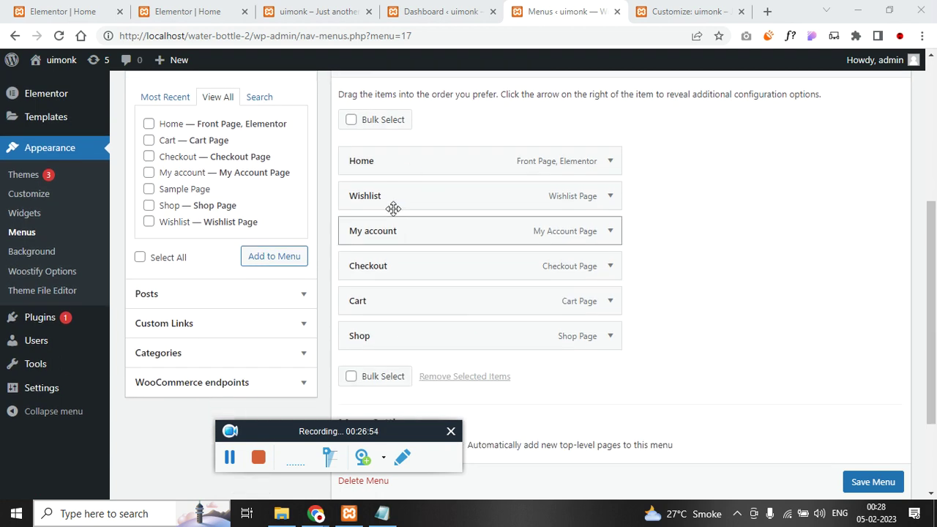
drag(385, 269, 372, 341)
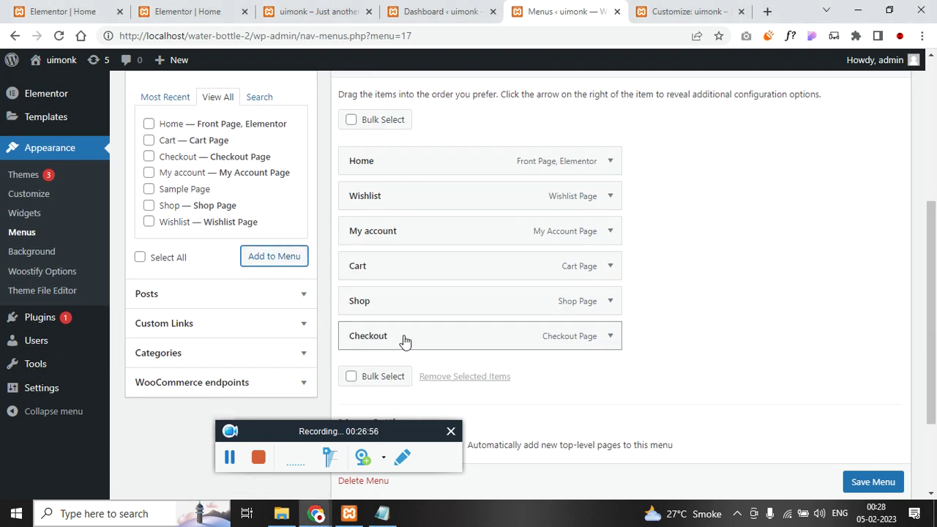
drag(383, 227, 380, 353)
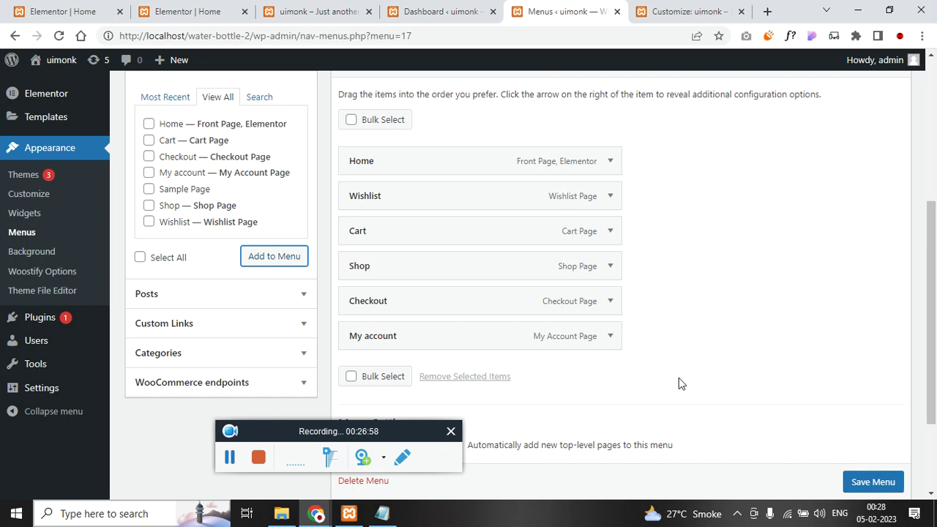
scroll(857, 445, down, 3)
click(870, 445)
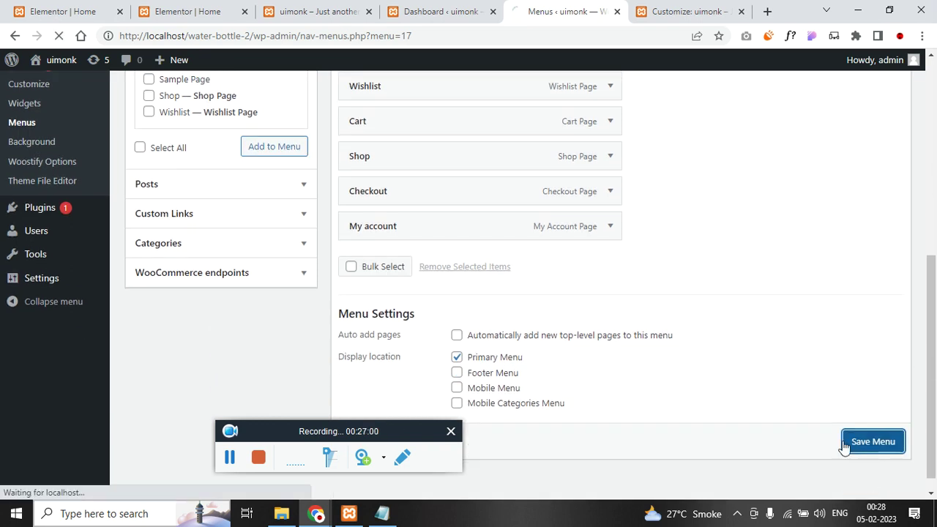
click(231, 457)
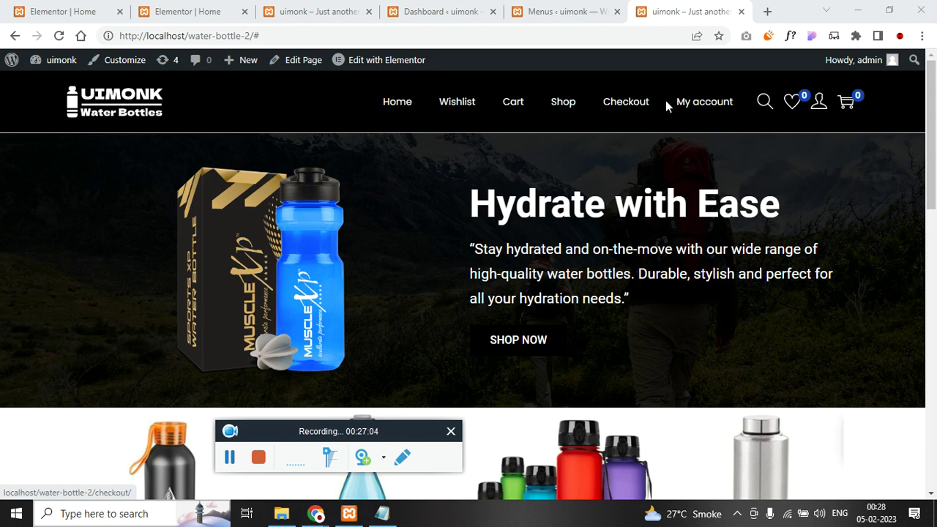
- Review the new header navigation on the live homepage, then return to the Menus admin screen
scroll(330, 249, down, 8)
click(323, 263)
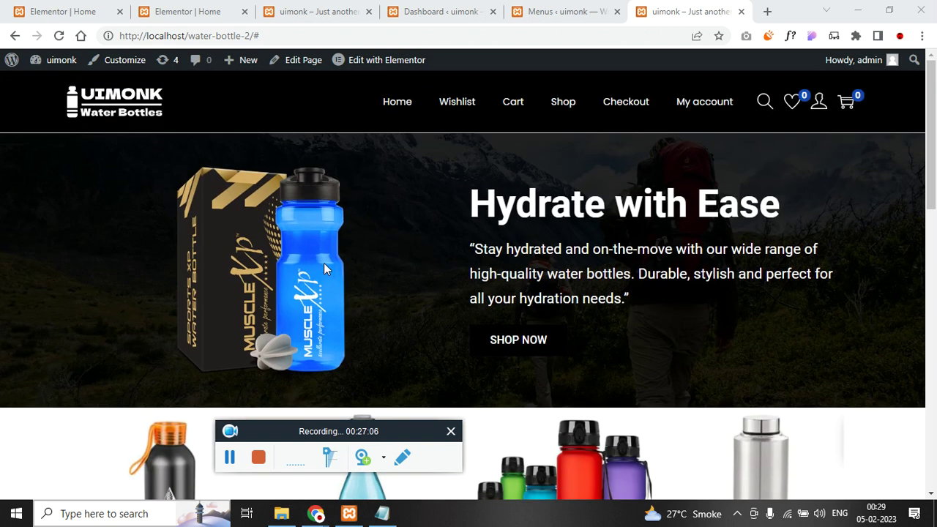
click(543, 9)
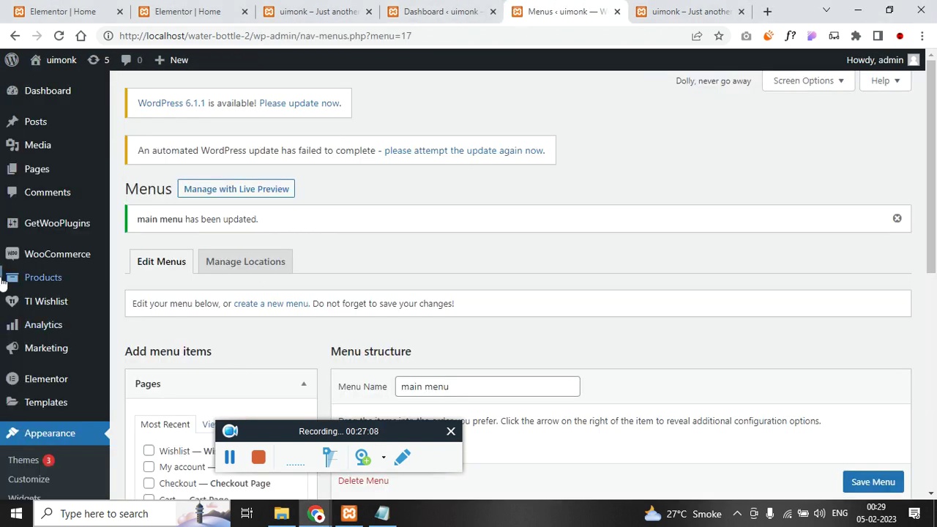
mouse_move(58, 261)
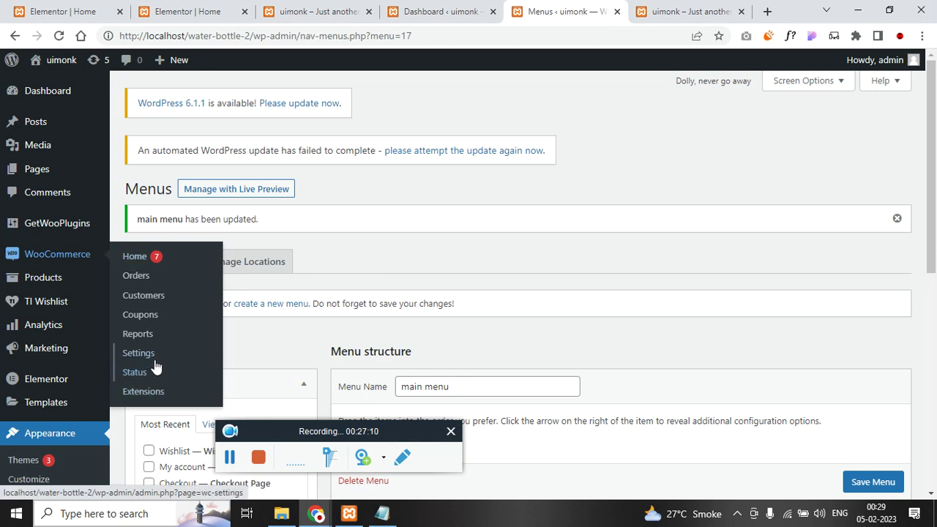
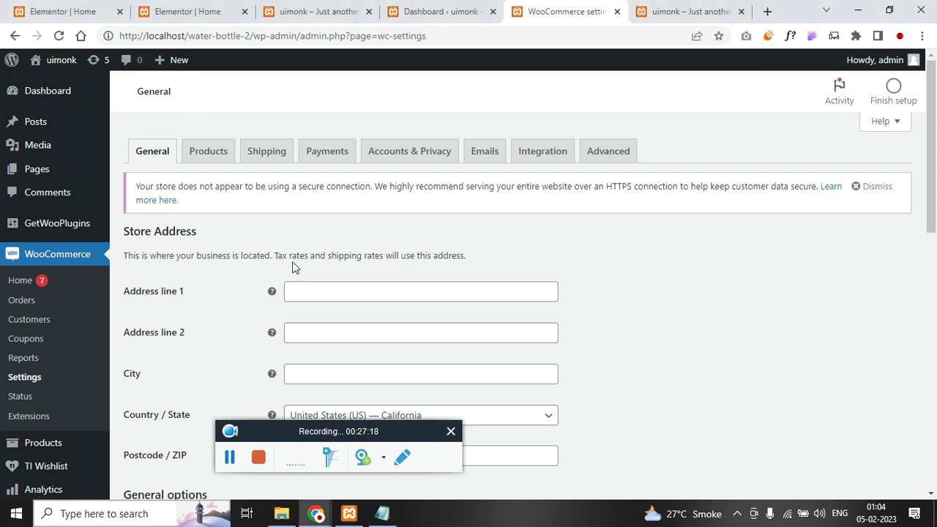
- Fill Address line 1, Address line 2 and City with the saved address entries
click(316, 292)
click(399, 324)
scroll(282, 337, down, 1)
click(352, 265)
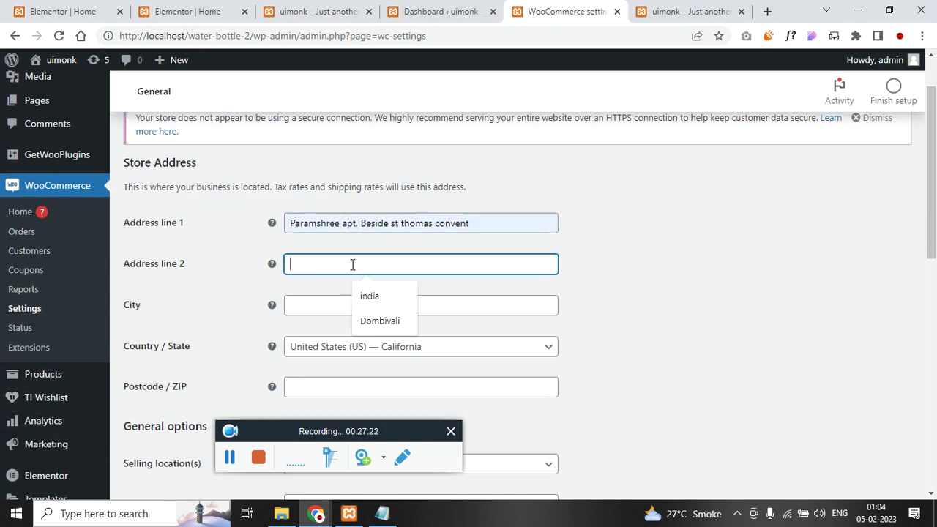
click(380, 320)
click(369, 307)
click(355, 362)
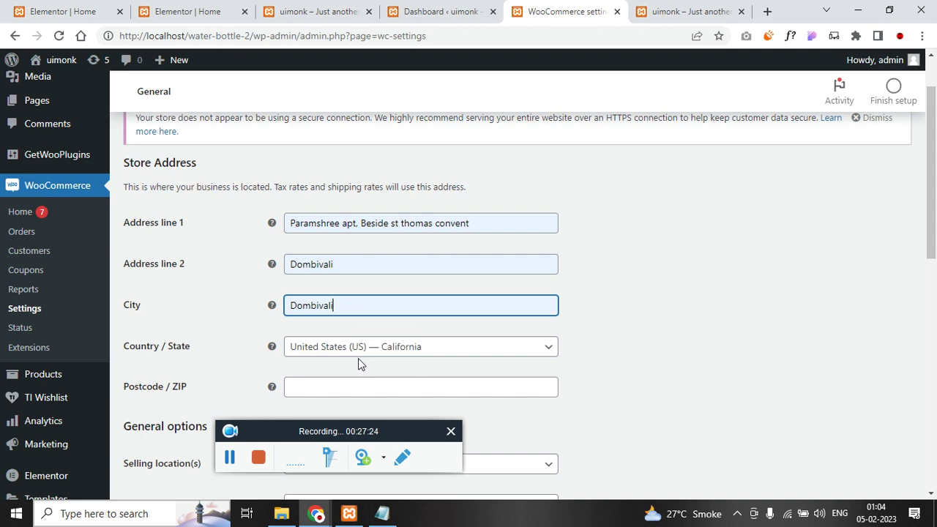
- Set the store's Country / State to India — Maharashtra
scroll(319, 359, down, 2)
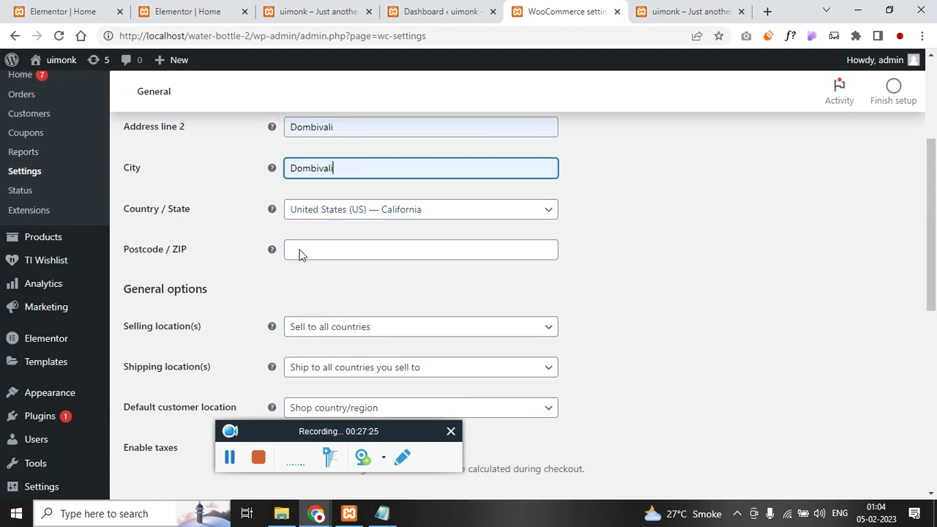
click(333, 212)
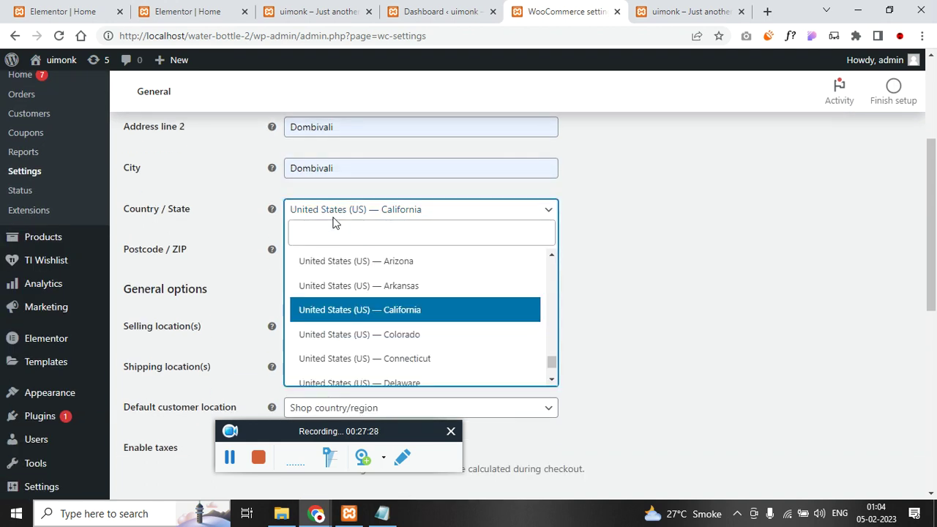
text(india)
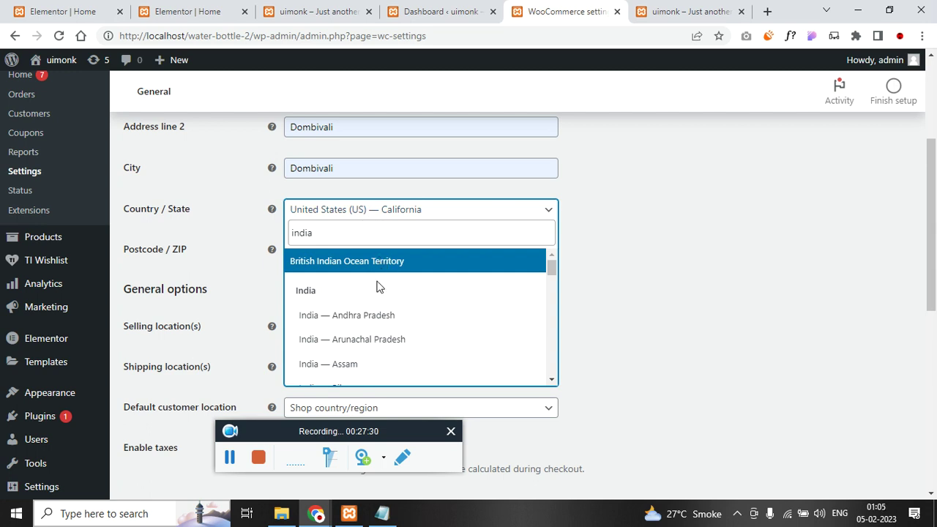
double_click(333, 229)
text(maa)
key(BackSpace)
text(hara)
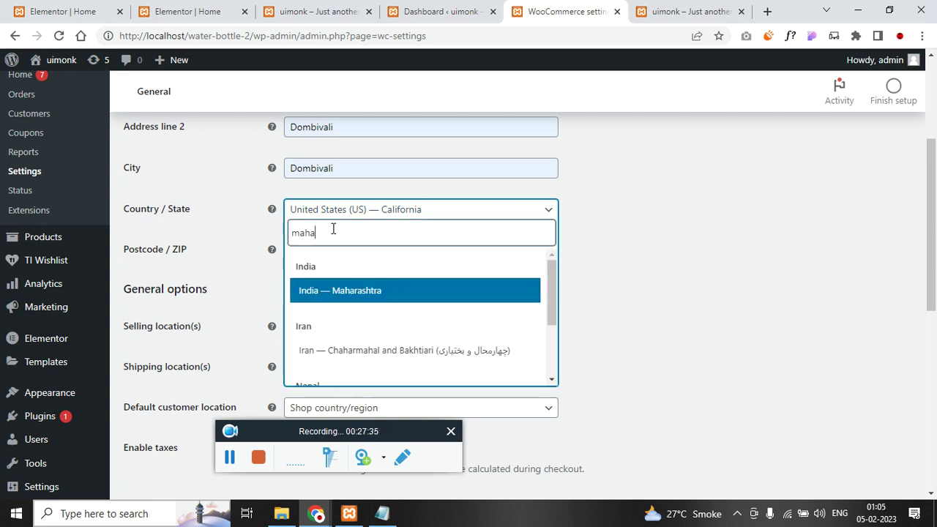
click(364, 292)
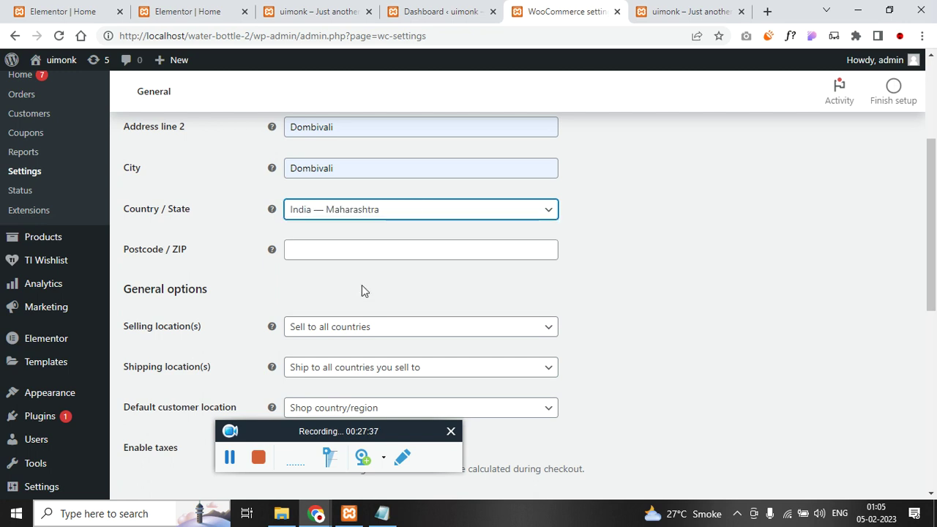
- Fill in the store postcode from the saved value
click(356, 251)
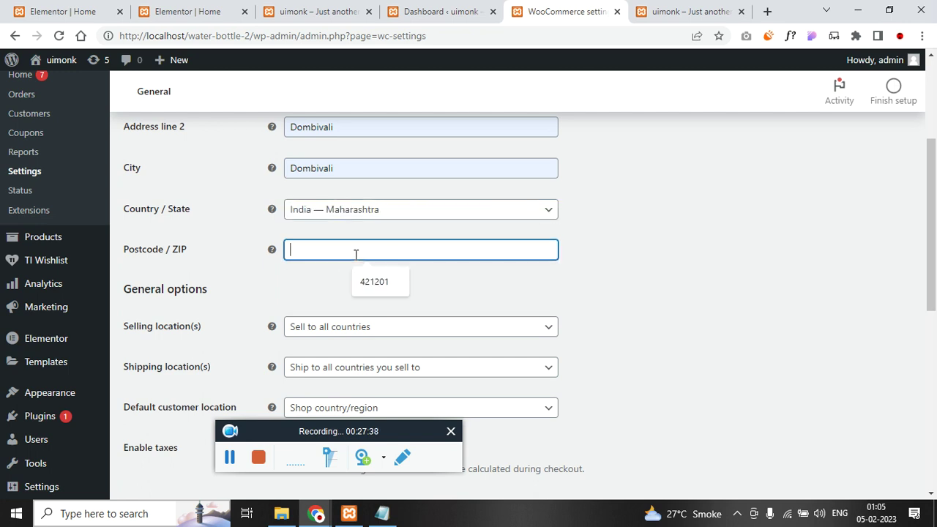
click(379, 292)
scroll(388, 290, down, 1)
click(371, 269)
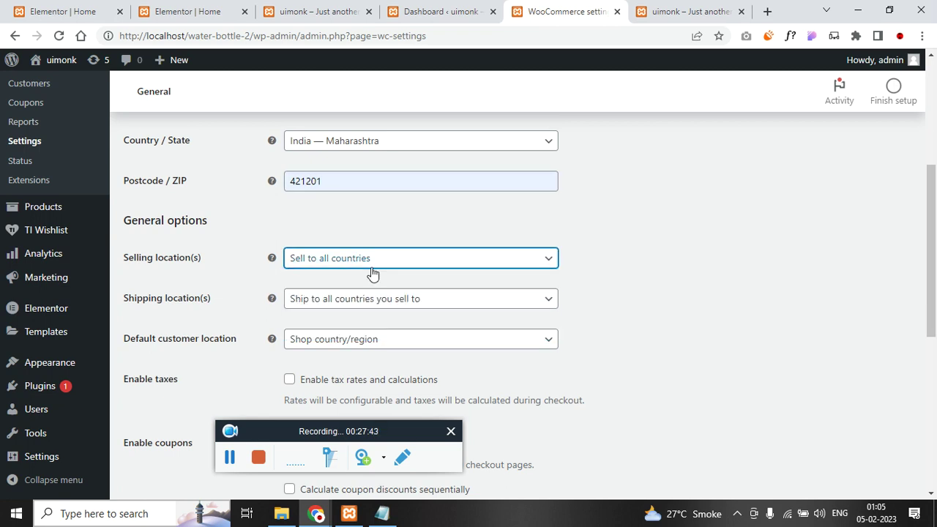
- Limit selling locations to specific countries, with India as the only country
click(396, 267)
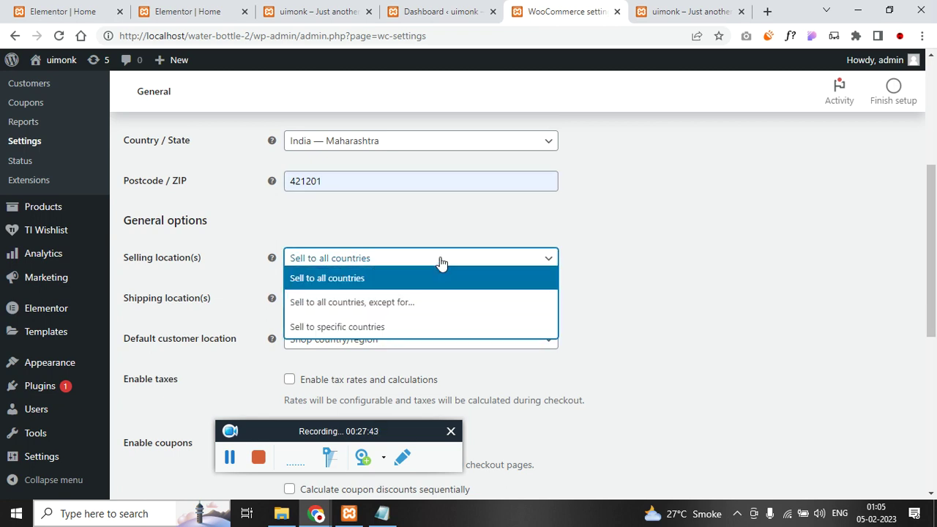
click(414, 325)
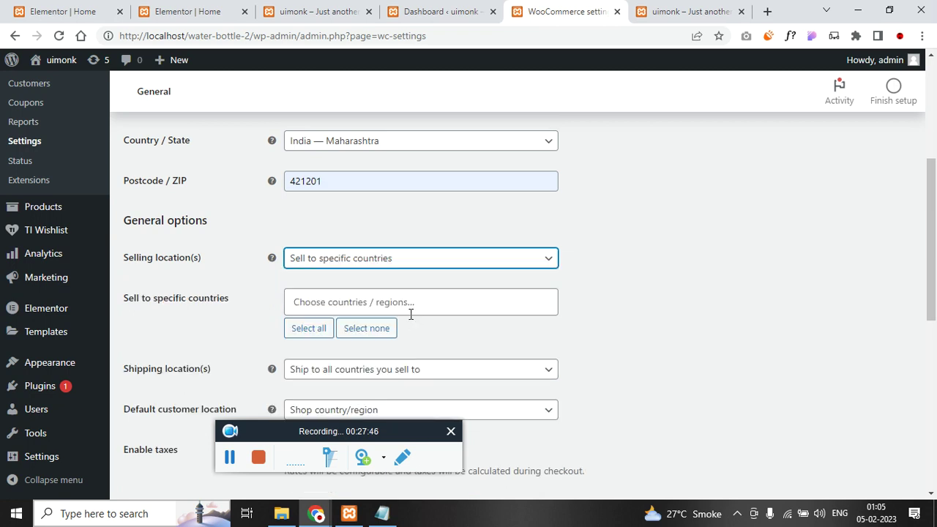
click(411, 308)
text(india)
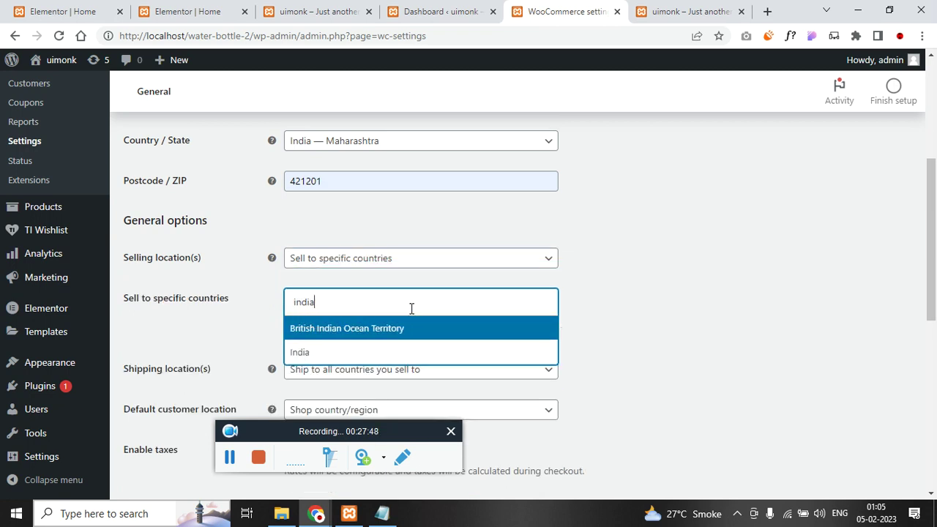
click(404, 352)
scroll(644, 329, down, 2)
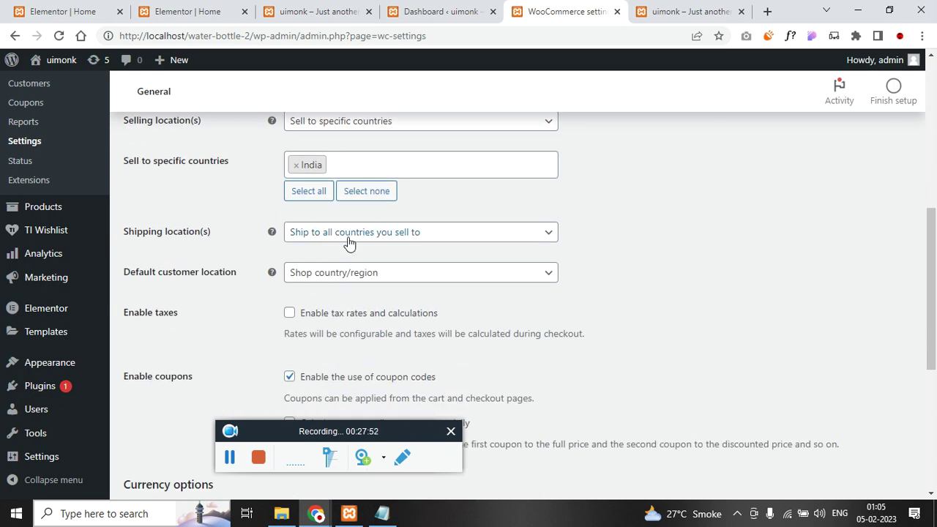
- Leave shipping locations unchanged and enable tax rates and calculations
click(438, 241)
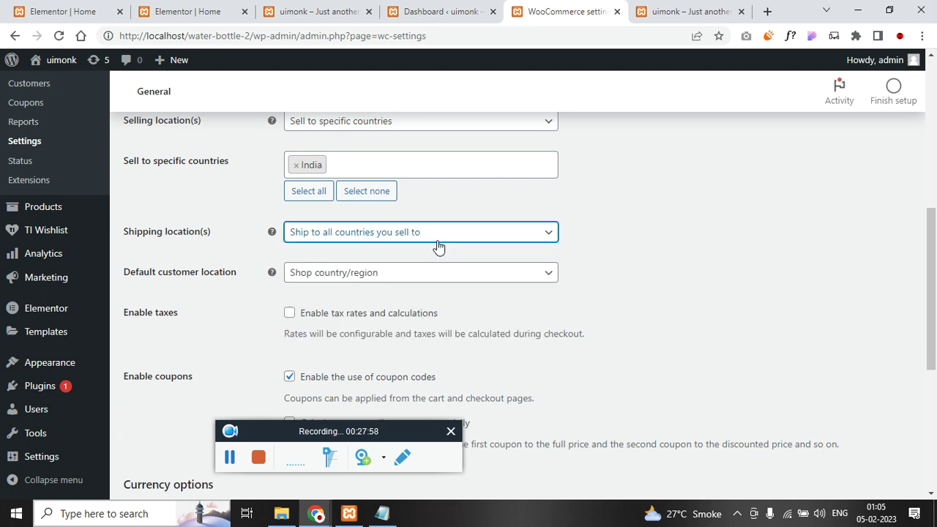
click(514, 232)
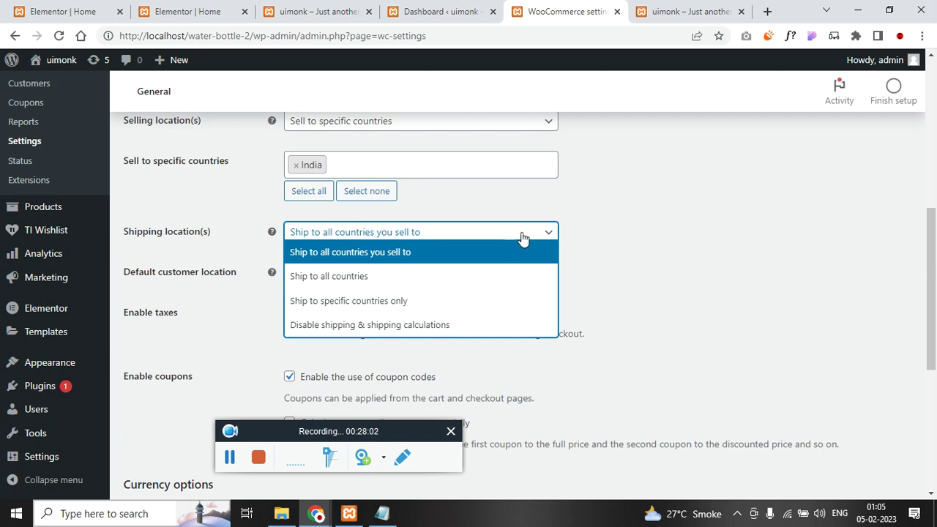
click(622, 240)
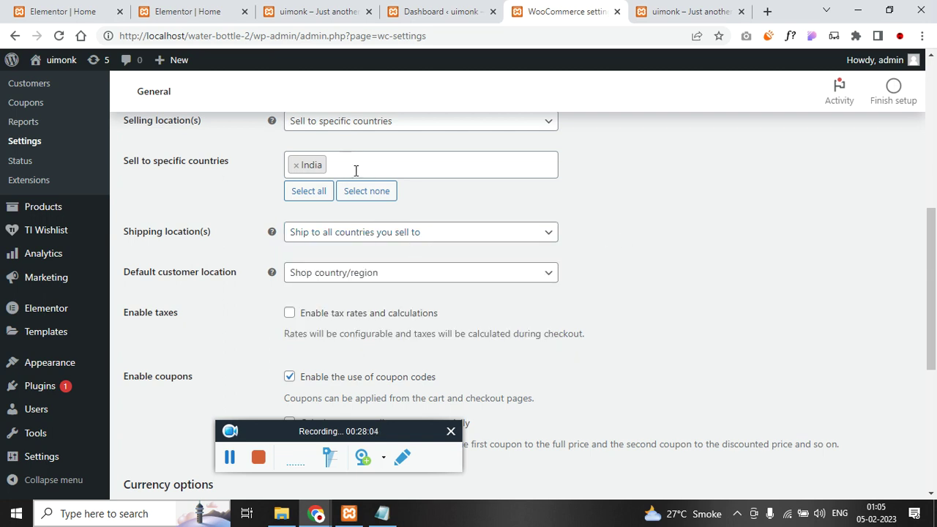
scroll(404, 256, down, 1)
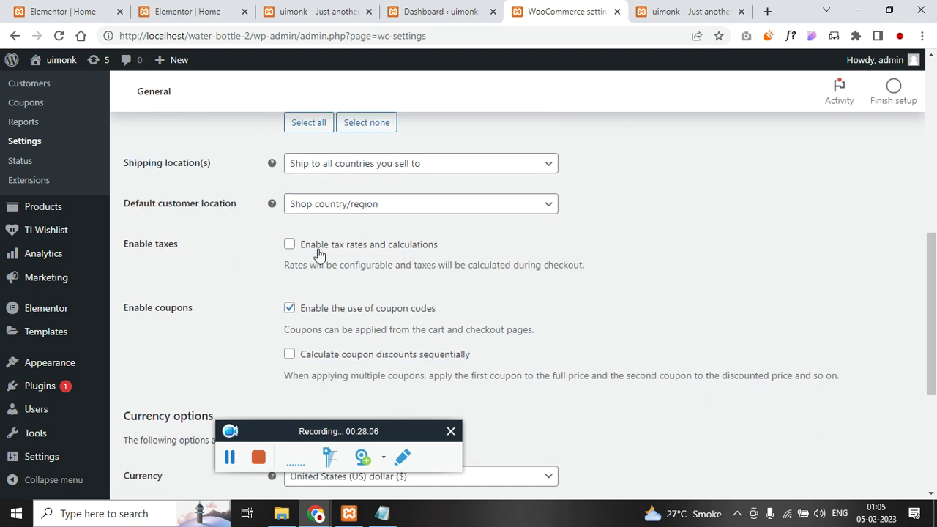
click(290, 243)
scroll(303, 251, down, 1)
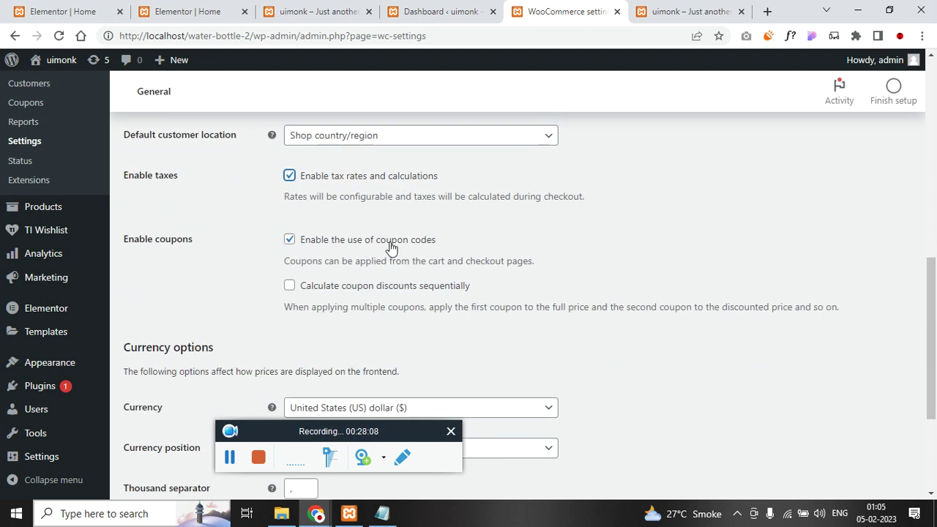
scroll(358, 253, down, 3)
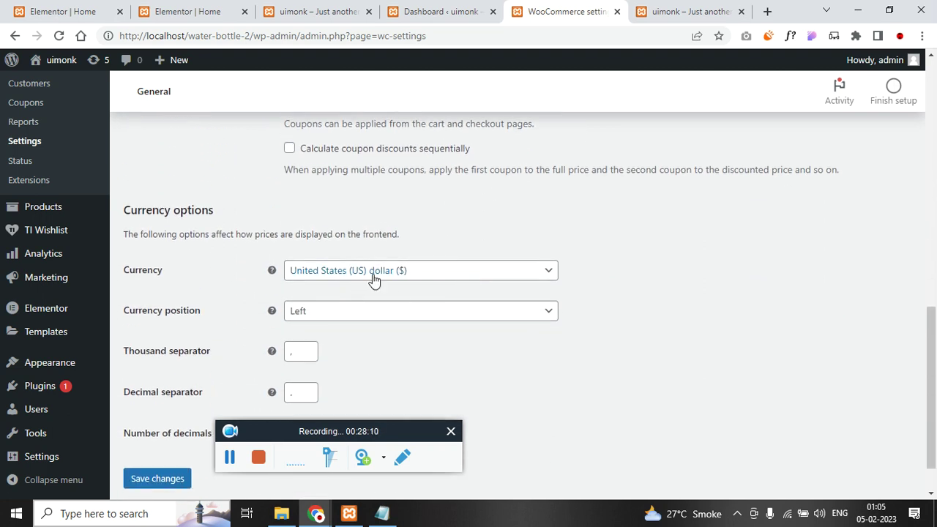
- Switch the currency to Indian rupee (₹) and save the general settings
click(372, 276)
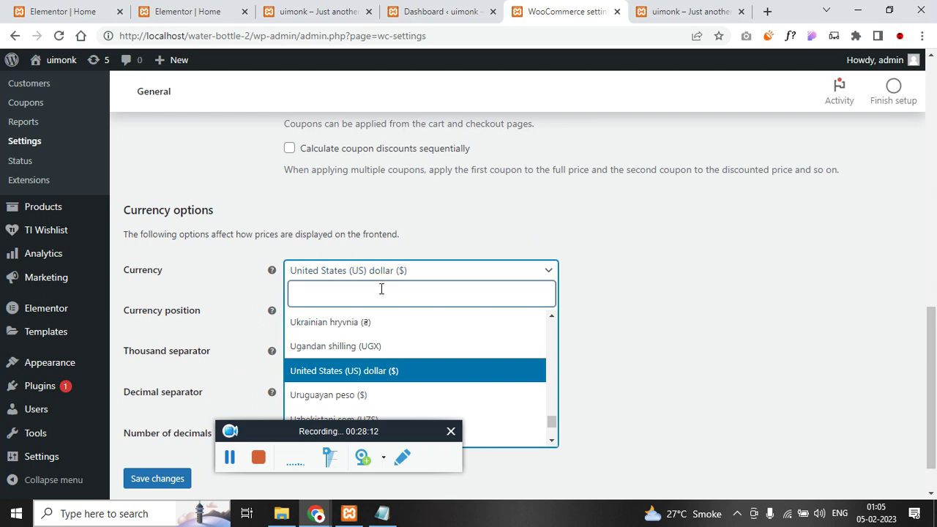
text(indian)
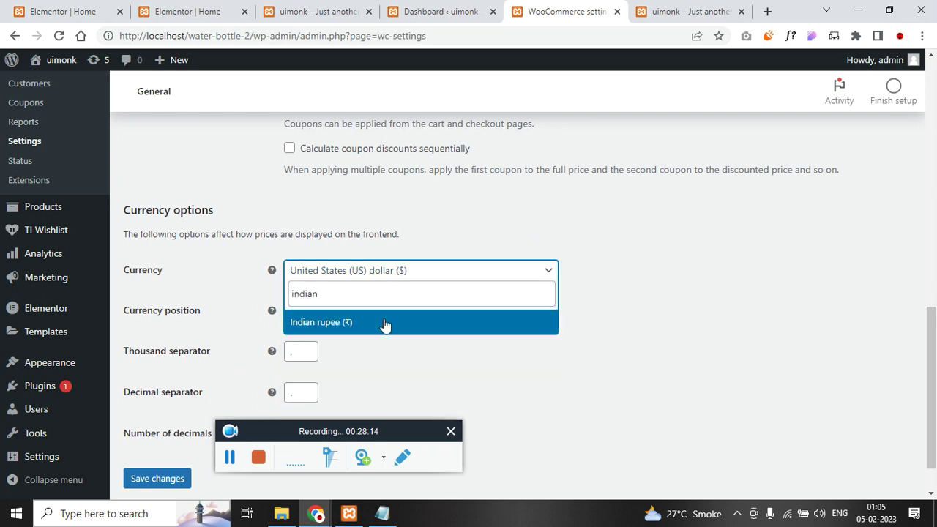
click(385, 322)
scroll(246, 360, down, 1)
click(175, 426)
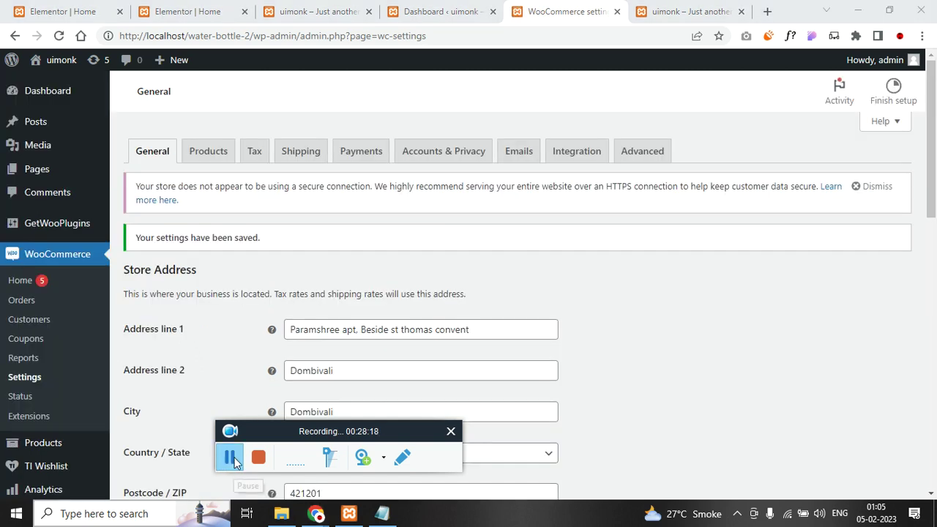
click(225, 152)
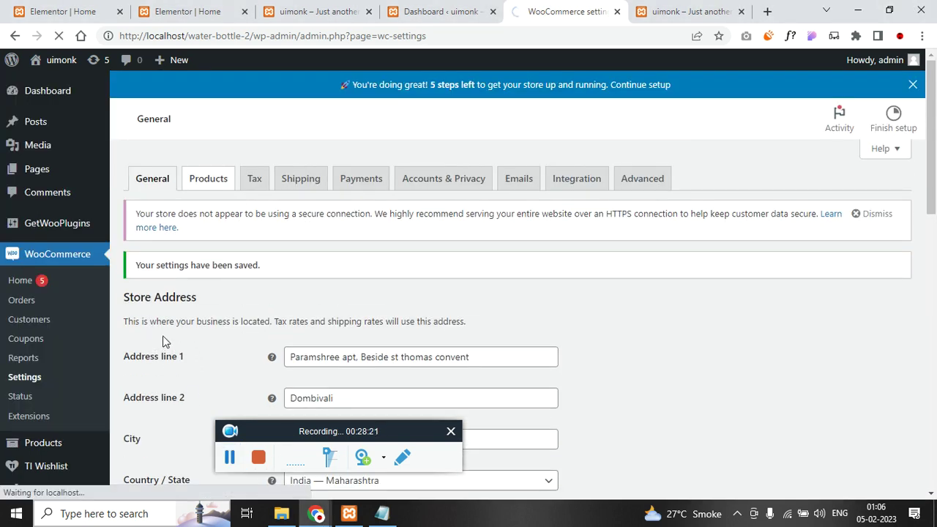
- Set the weight unit to g and dimensions unit to cm, then save Products settings
scroll(162, 336, down, 1)
scroll(347, 238, down, 1)
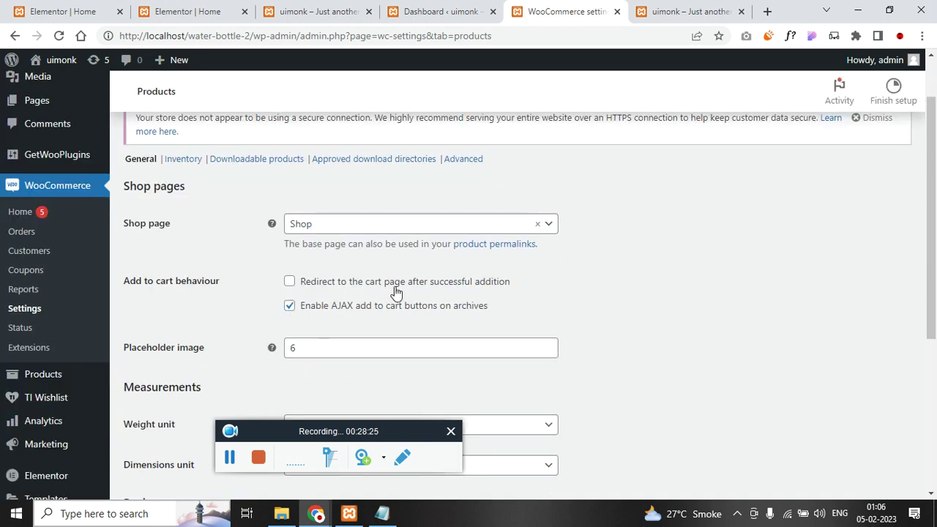
scroll(333, 322, down, 1)
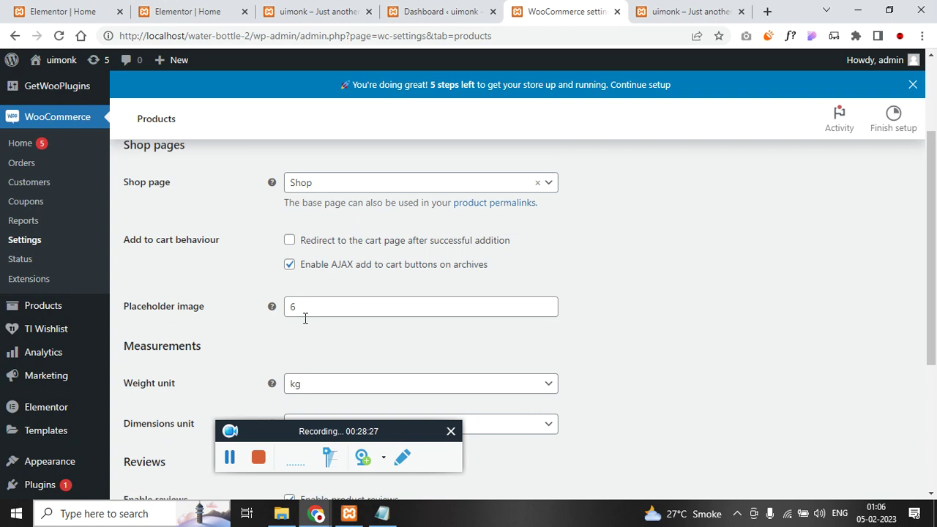
scroll(293, 308, down, 1)
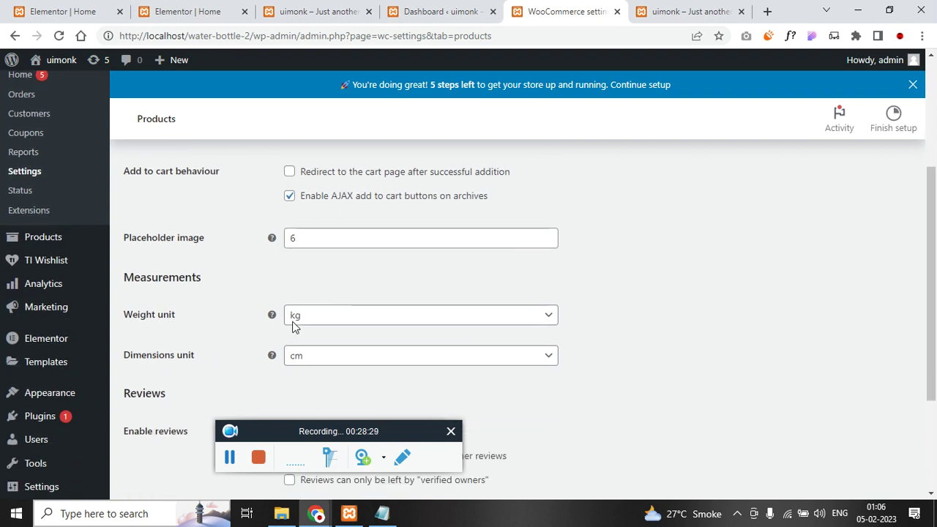
scroll(281, 343, down, 1)
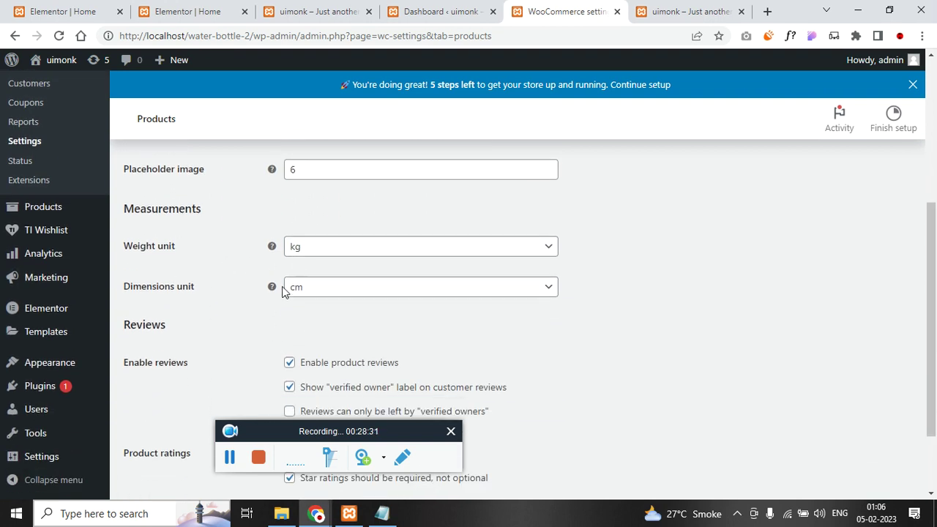
click(362, 251)
click(354, 292)
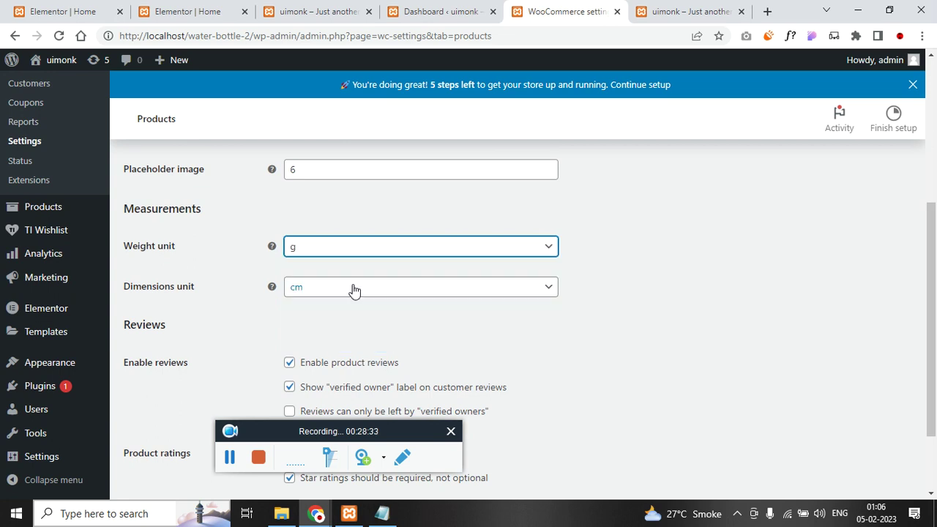
click(351, 290)
click(348, 330)
scroll(348, 330, down, 1)
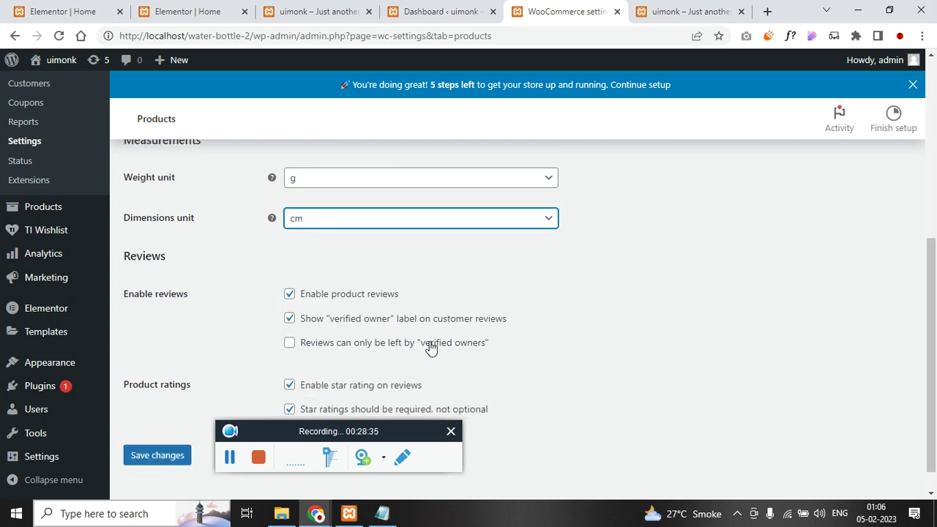
scroll(415, 357, down, 1)
click(177, 432)
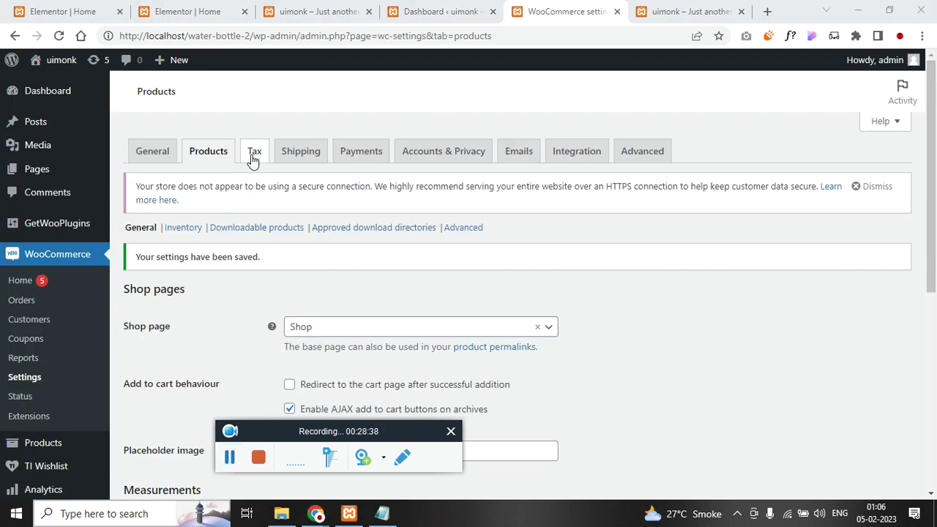
click(252, 158)
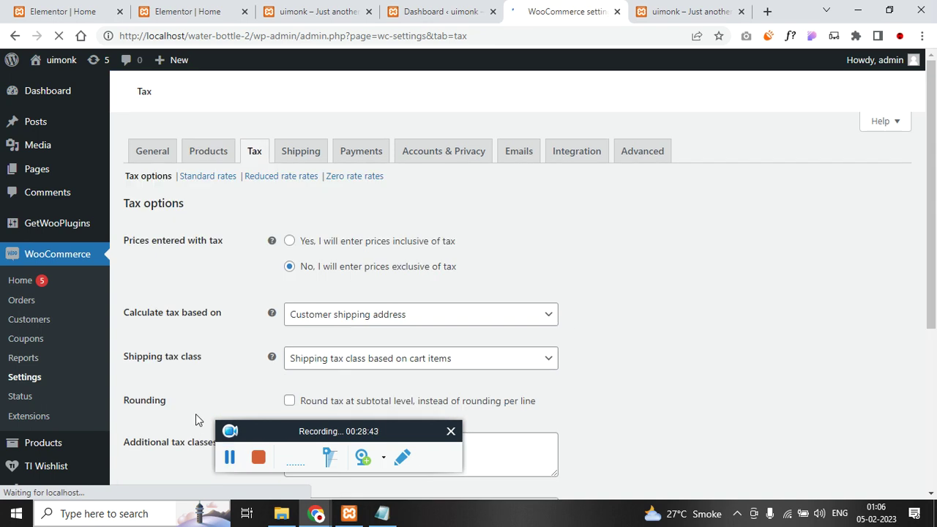
- Keep the tax basis unchanged and set the shipping tax class to Standard
scroll(213, 445, down, 1)
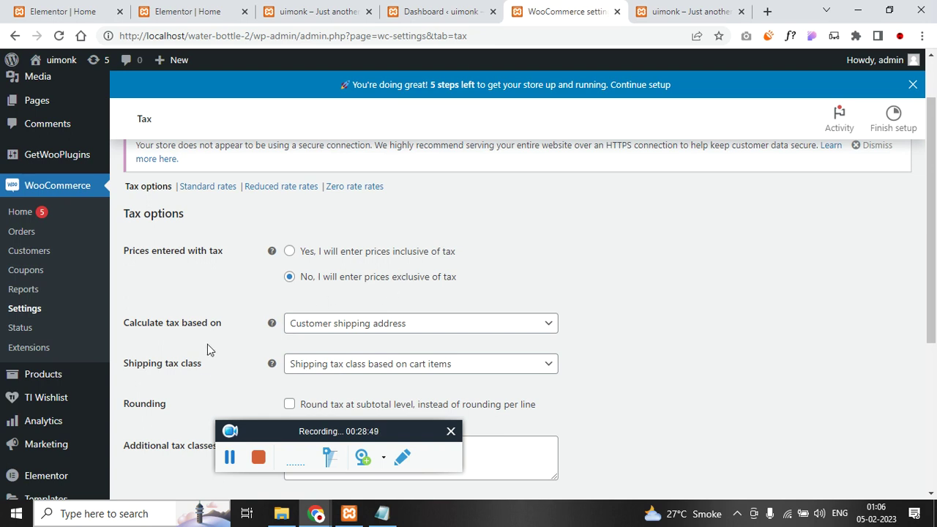
scroll(202, 364, down, 1)
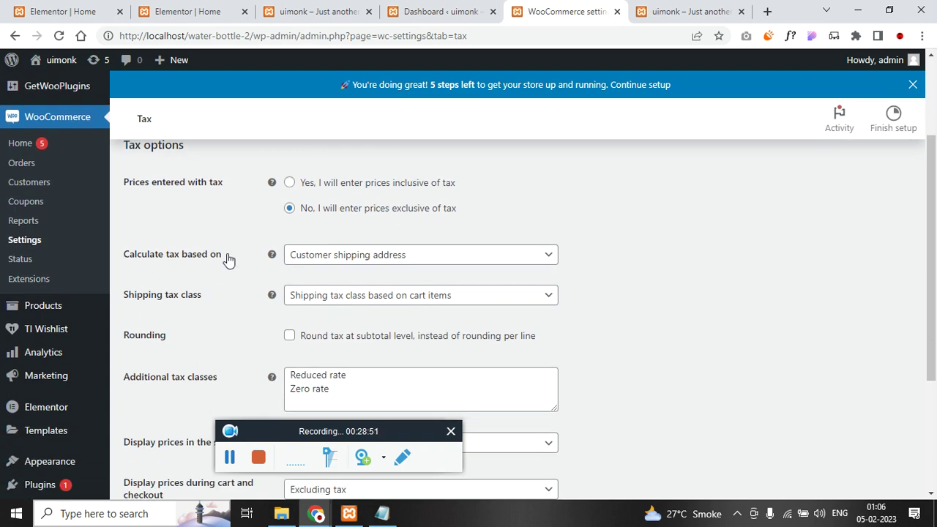
click(419, 256)
click(419, 258)
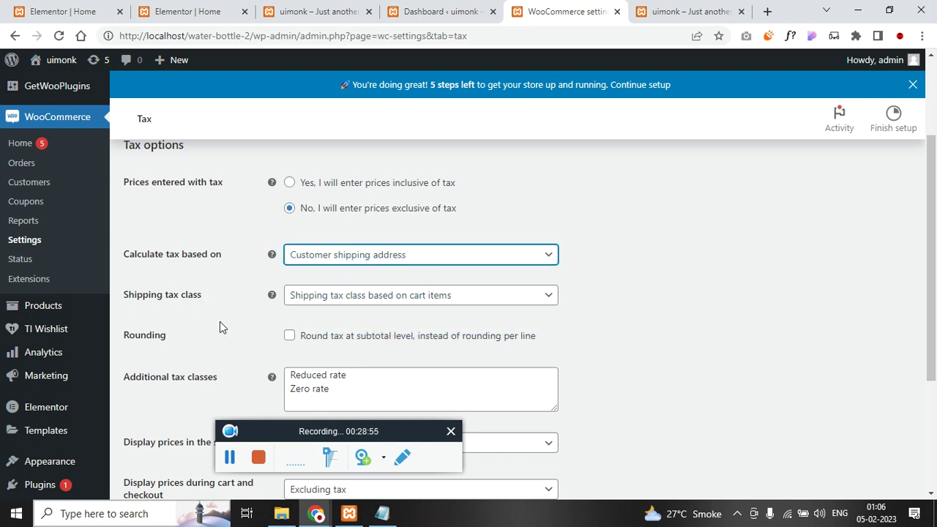
click(399, 306)
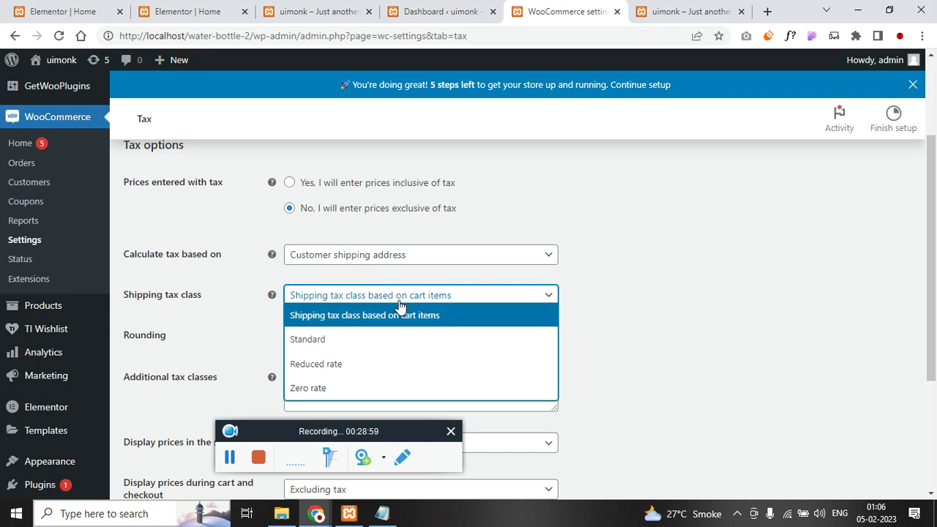
click(384, 340)
scroll(176, 341, down, 1)
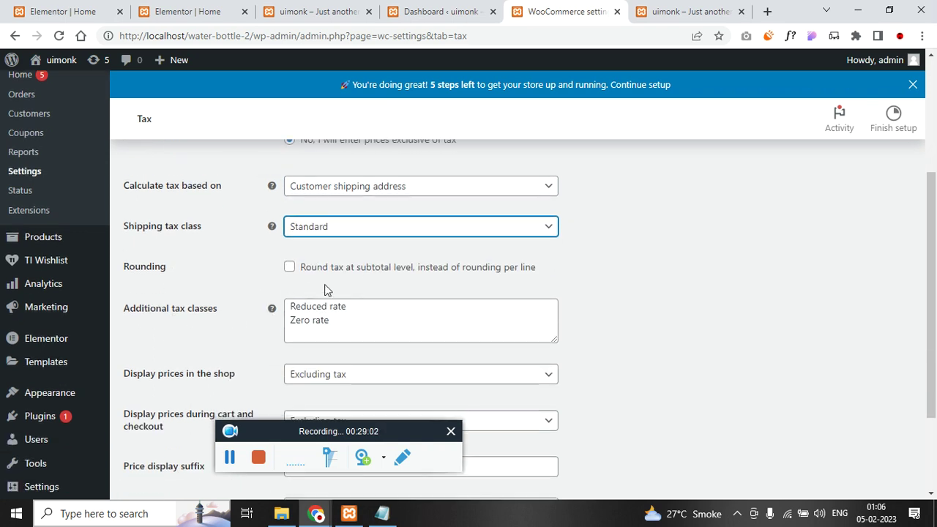
click(336, 234)
click(325, 271)
- Add 'GST 12' to the additional tax classes and save the tax options
click(331, 334)
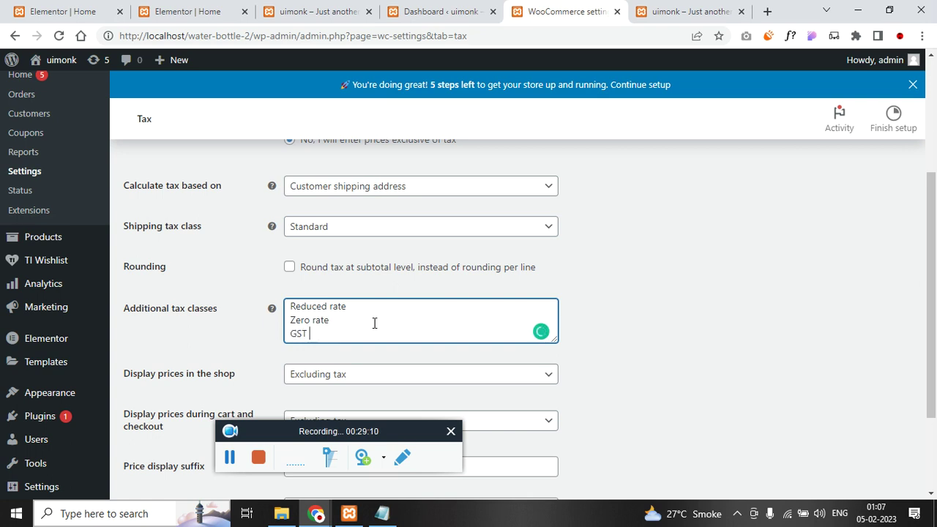
text(GST 12)
scroll(337, 322, down, 2)
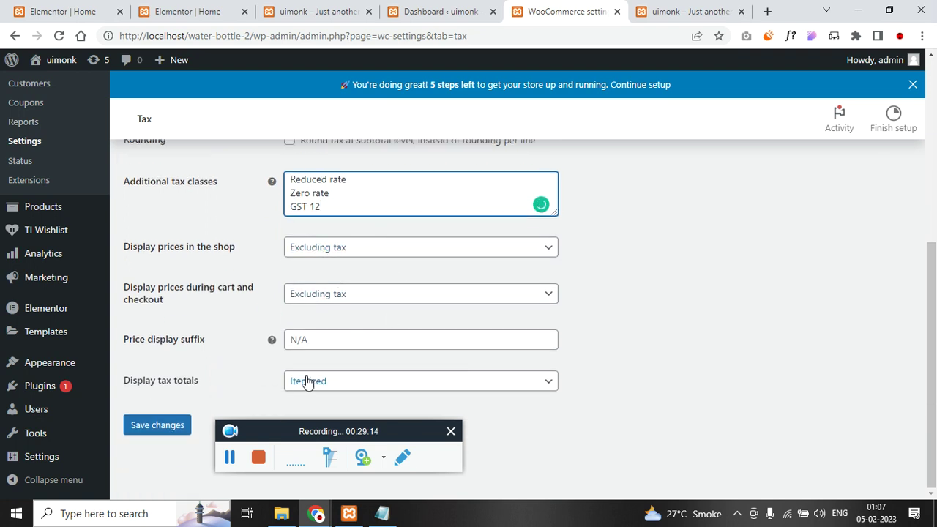
click(178, 427)
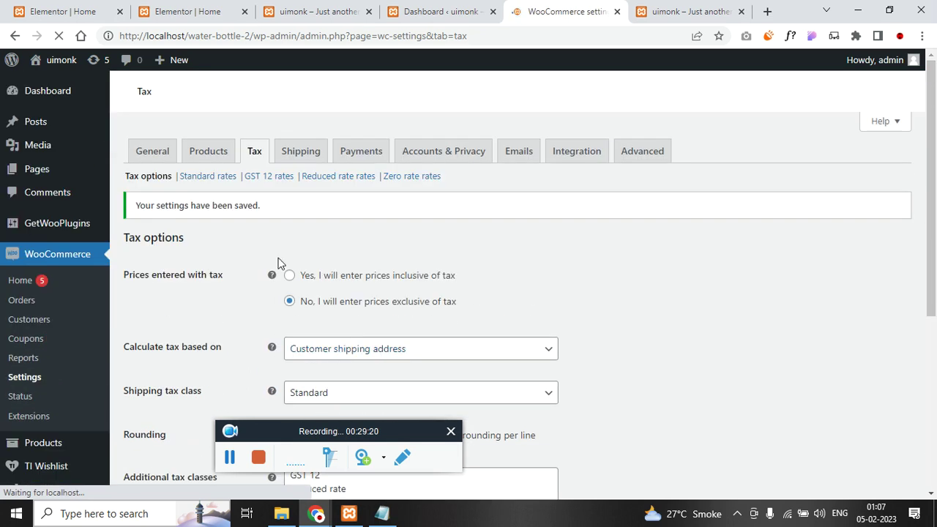
- Open the GST 12 rates and begin Notepad notes with mh, shop, user mh and IGST CGST lines
click(268, 229)
key(alt+Tab)
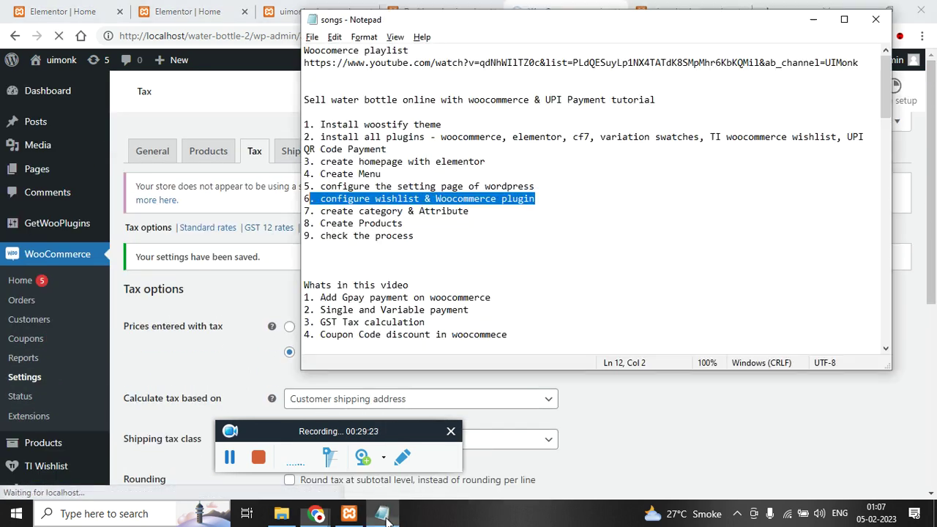
click(423, 250)
key(Return)
key(Return)
key(Return)
key(Return)
key(Return)
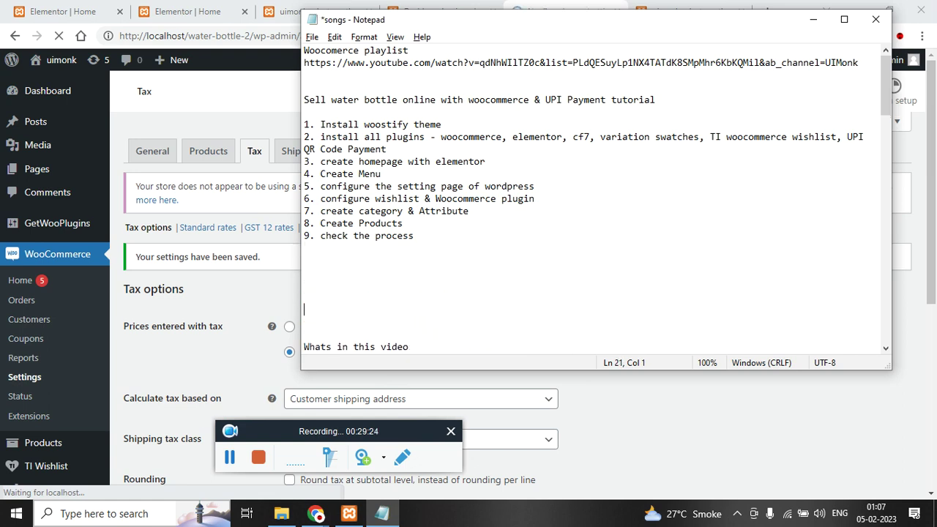
key(Up)
key(Up)
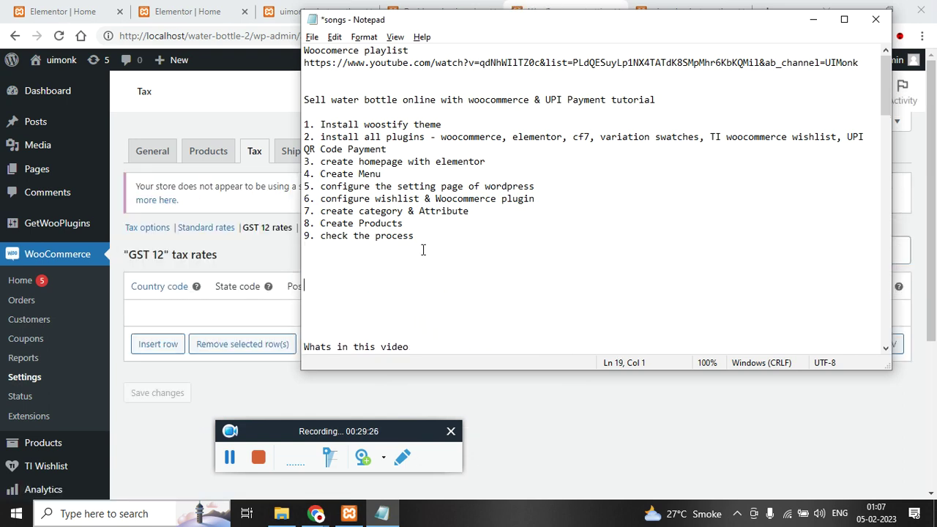
text(m)
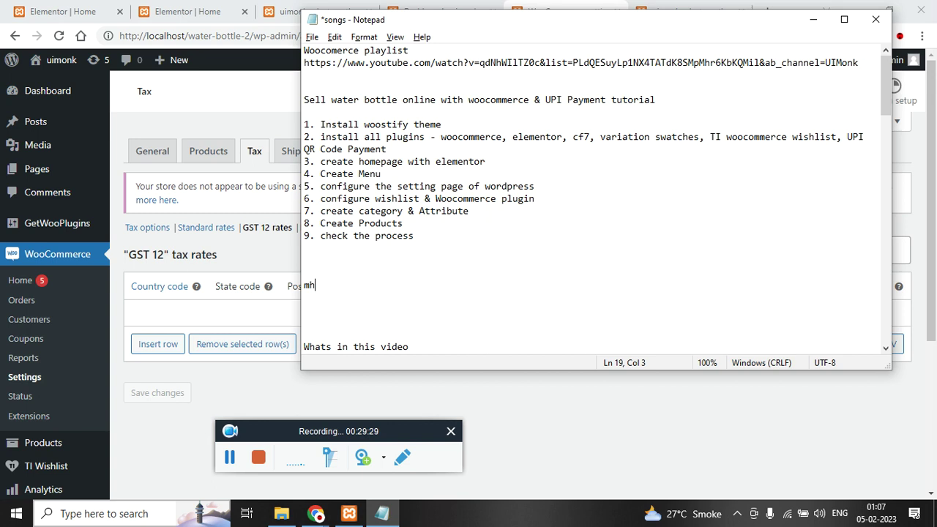
text(h)
key(Return)
text(shop)
key(Down)
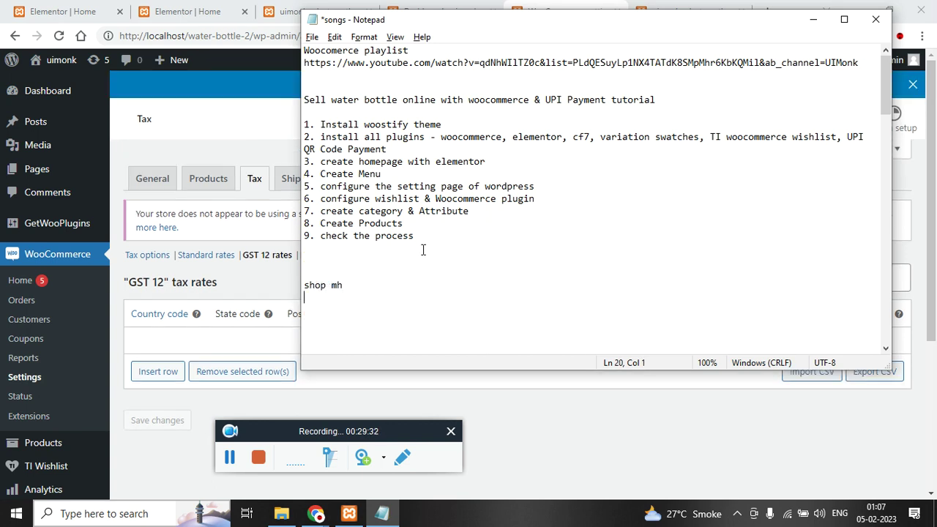
text(user mh)
key(Return)
text(IGST)
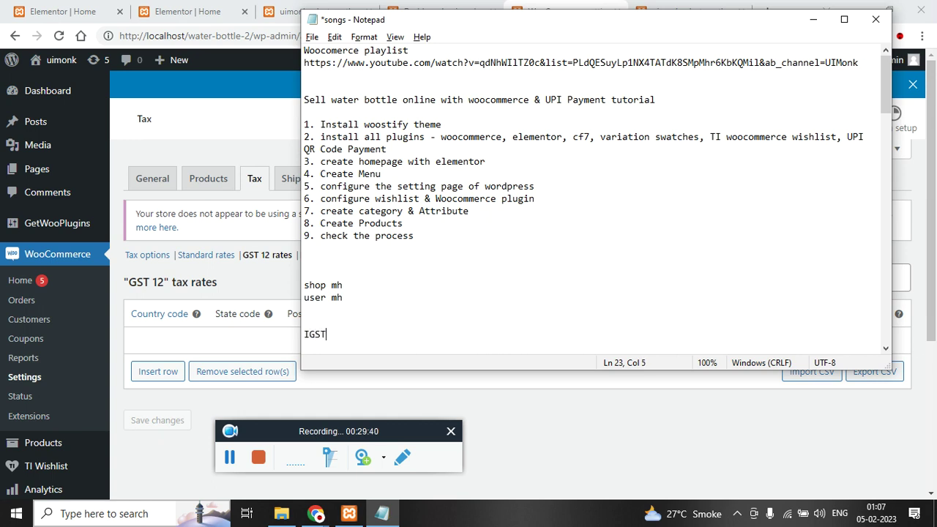
text( CGST)
key(Return)
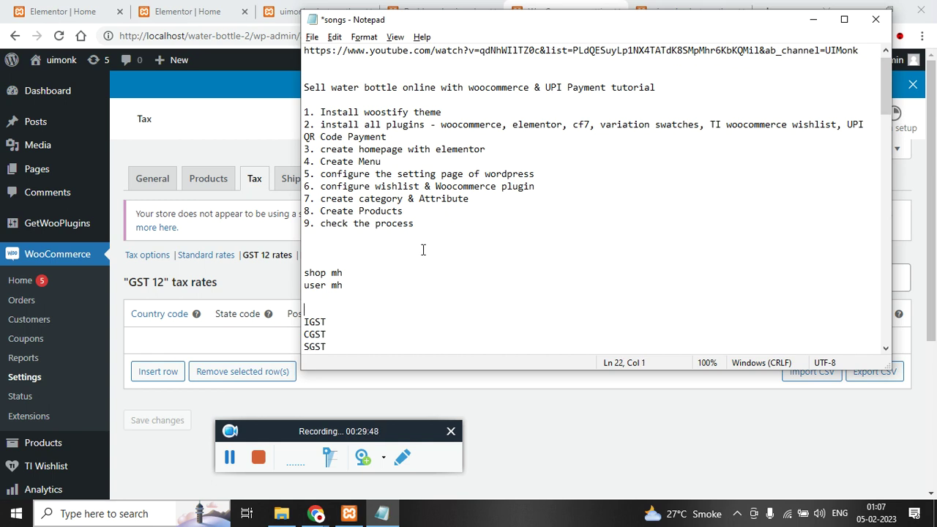
- Move CGST up in the notes and split the 12% into 6 and 6
key(shift+Home)
key(ctrl+c)
key(BackSpace)
key(Up)
key(ctrl+v)
key(Return)
key(Return)
click(423, 249)
text(12)
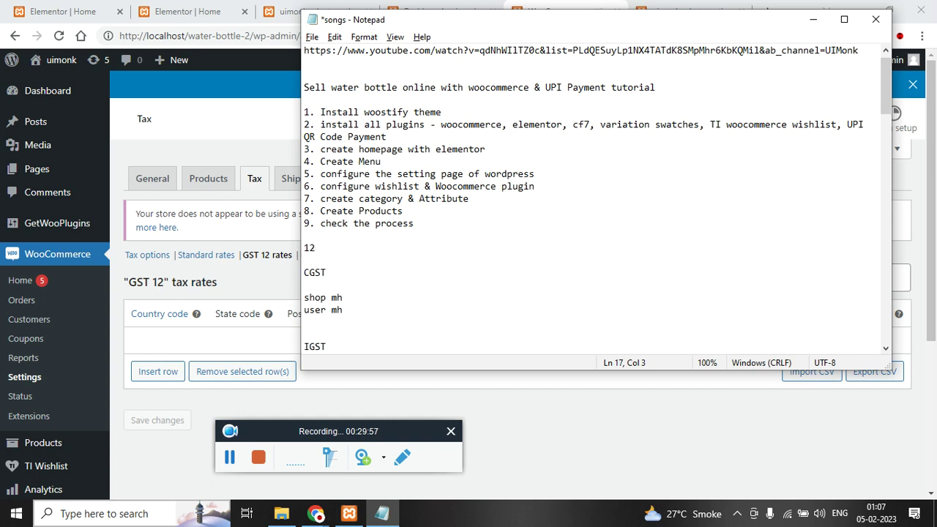
key(shift+Home)
key(ctrl+x)
text(6+6)
key(BackSpace)
key(Down)
key(Down)
key(Down)
text(6)
key(Up)
key(Up)
key(Home)
key(Return)
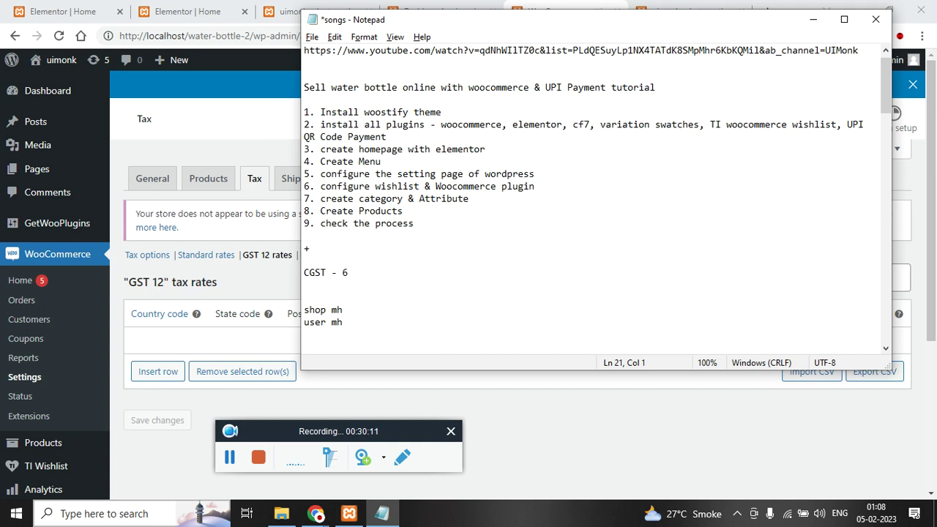
- Place SGST 6 under user mh and duplicate the shop, user and SGST block
scroll(429, 250, down, 2)
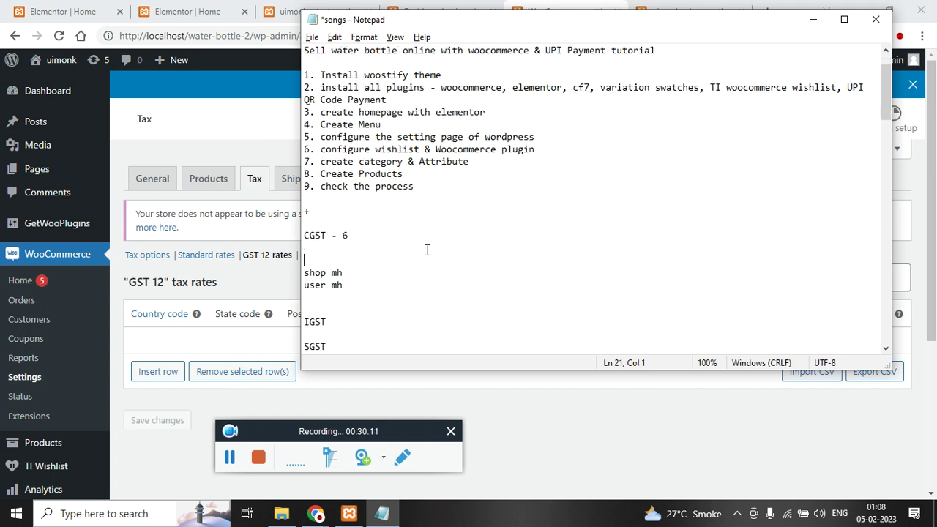
drag(344, 236, 304, 248)
drag(336, 309, 300, 309)
key(BackSpace)
click(315, 266)
key(ctrl+v)
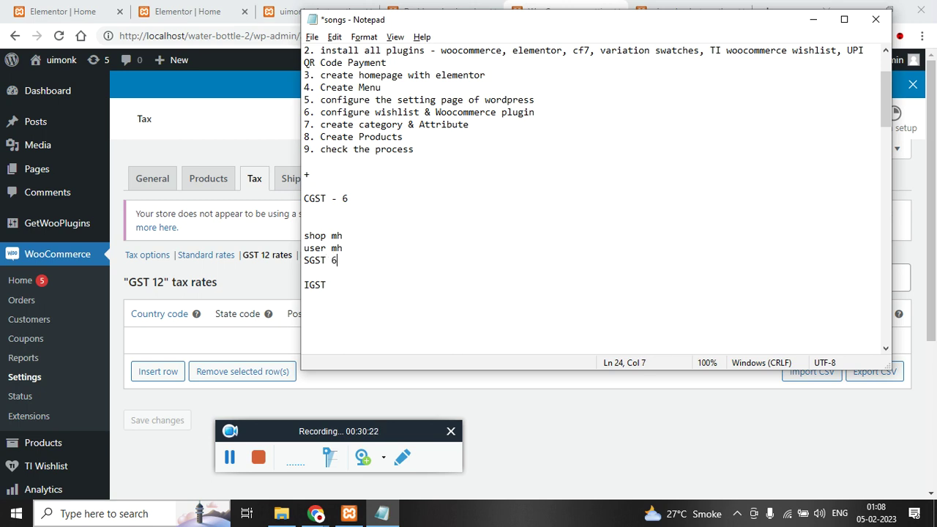
drag(357, 260, 295, 236)
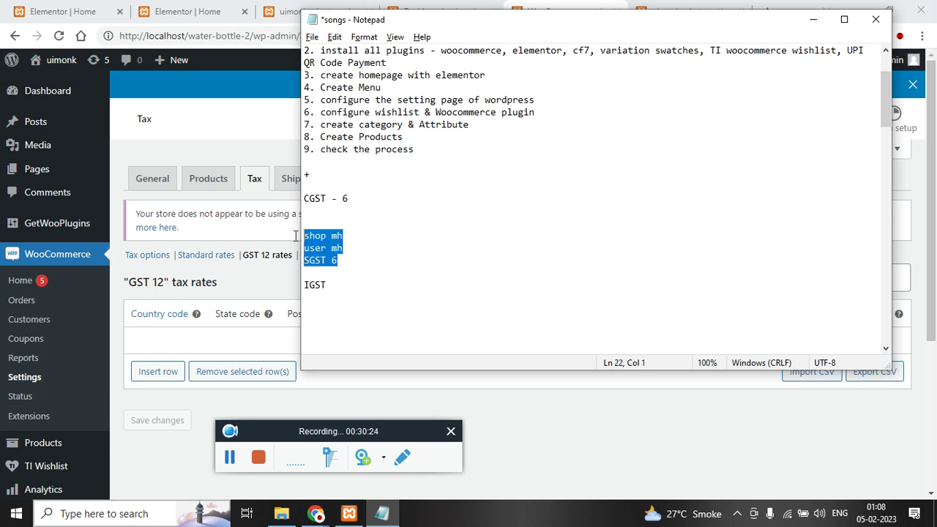
key(ctrl+c)
click(366, 265)
key(Return)
key(Return)
key(Return)
key(ctrl+v)
- Change the copied block to user TN with IGST 6
scroll(372, 281, down, 1)
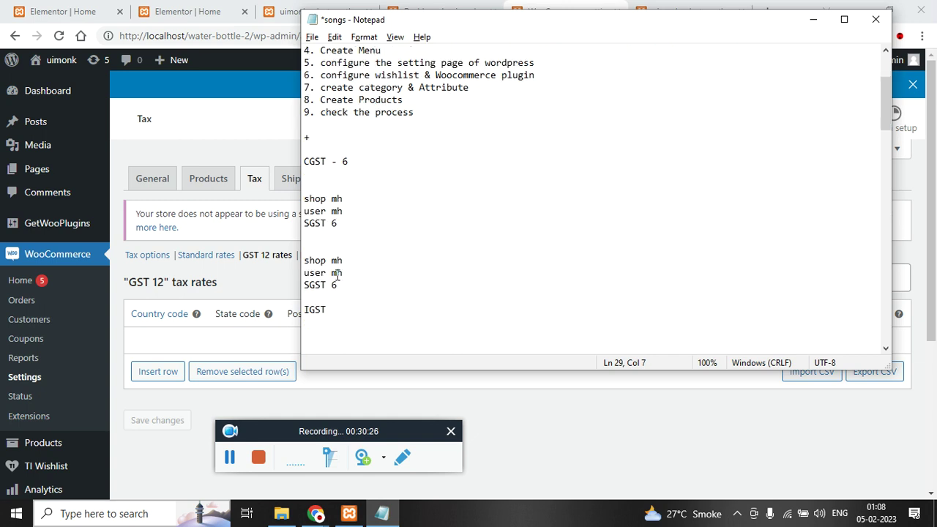
drag(331, 274, 350, 274)
text(TN)
drag(328, 310, 302, 286)
key(BackSpace)
text(IGST)
double_click(336, 272)
drag(344, 284, 291, 293)
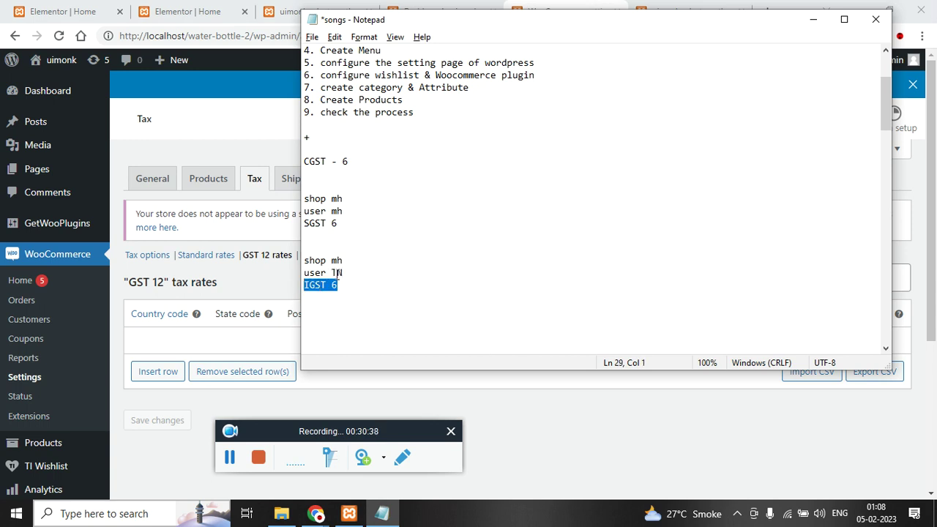
click(336, 272)
double_click(337, 272)
click(357, 285)
drag(356, 285, 306, 289)
- Review the CGST 6, mh SGST 6 and TN IGST 6 blocks in the notes
drag(327, 224, 299, 200)
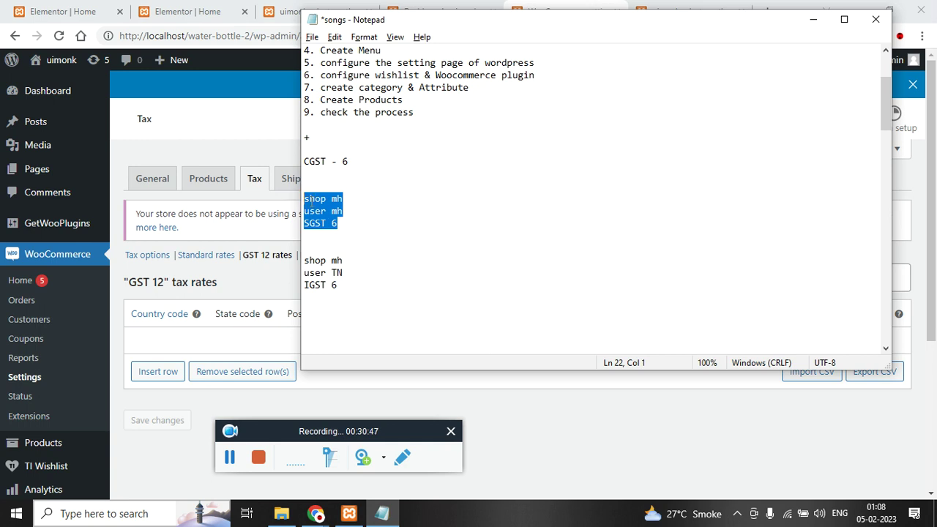
drag(359, 290, 300, 267)
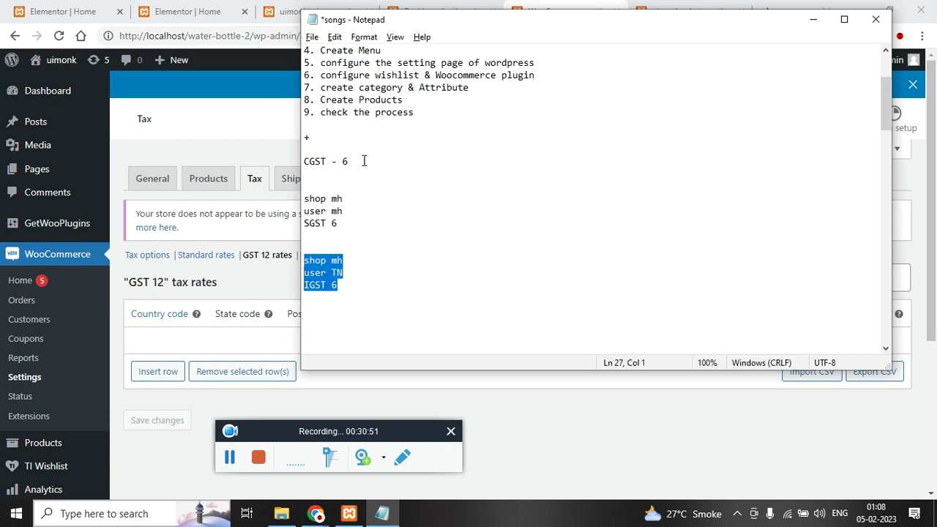
drag(364, 161, 300, 161)
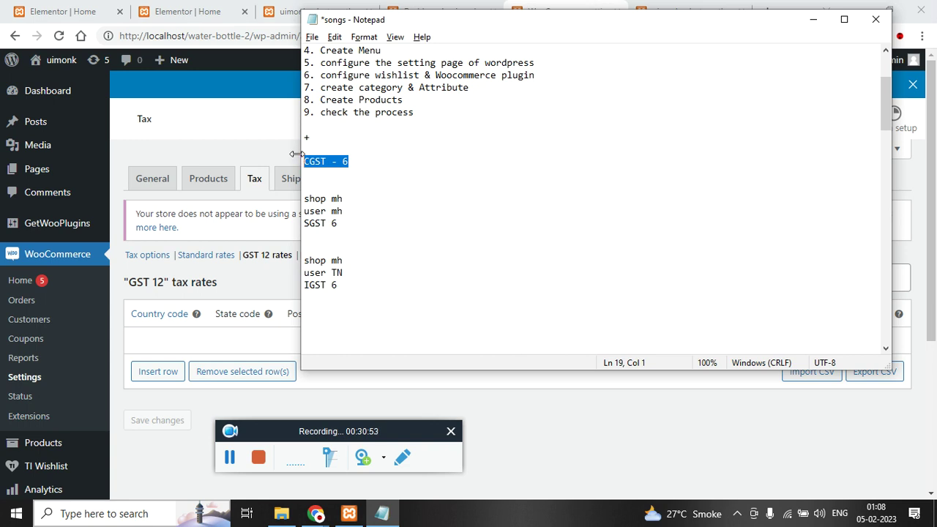
drag(338, 223, 300, 199)
drag(343, 287, 302, 273)
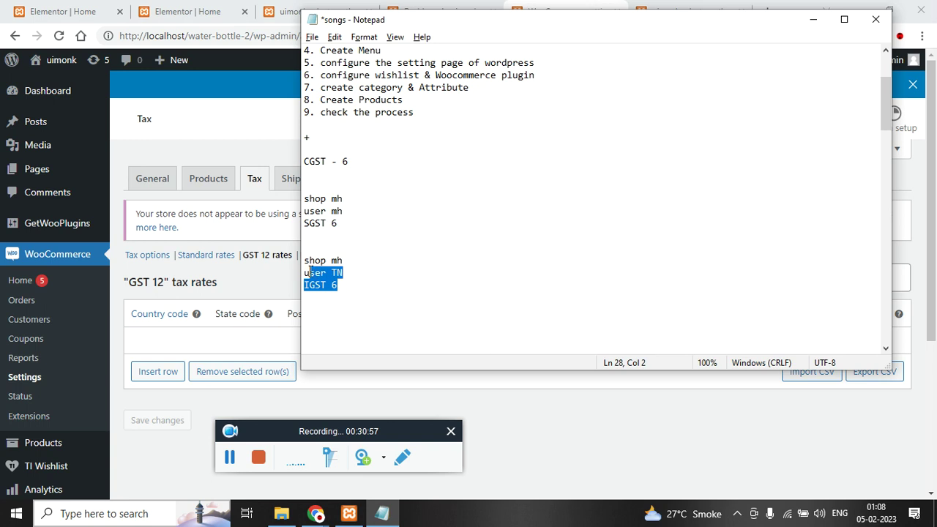
- Back in the store, insert a new row in the GST 12 tax rates
click(360, 374)
scroll(418, 334, down, 1)
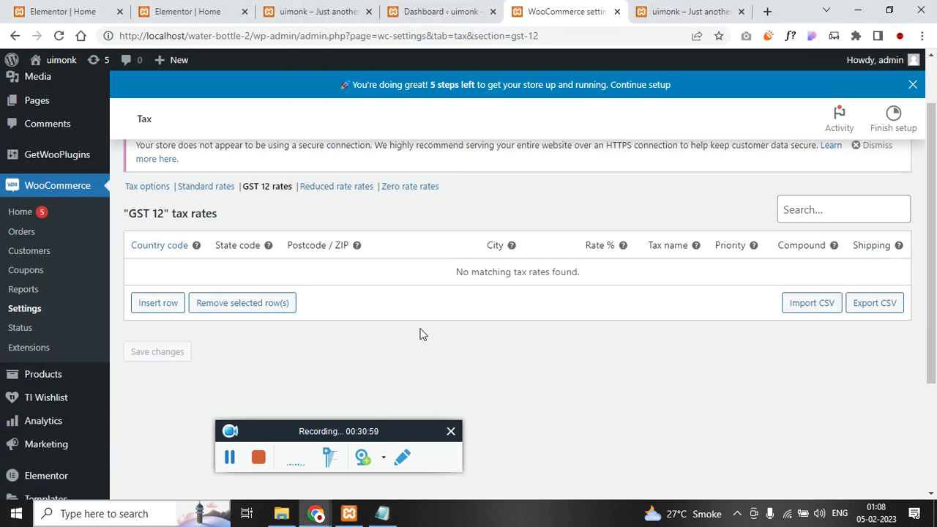
click(167, 302)
- Fill the first GST 12 row as India with a 6% CGST rate, not applied to shipping
scroll(218, 336, down, 1)
scroll(217, 336, down, 1)
click(169, 208)
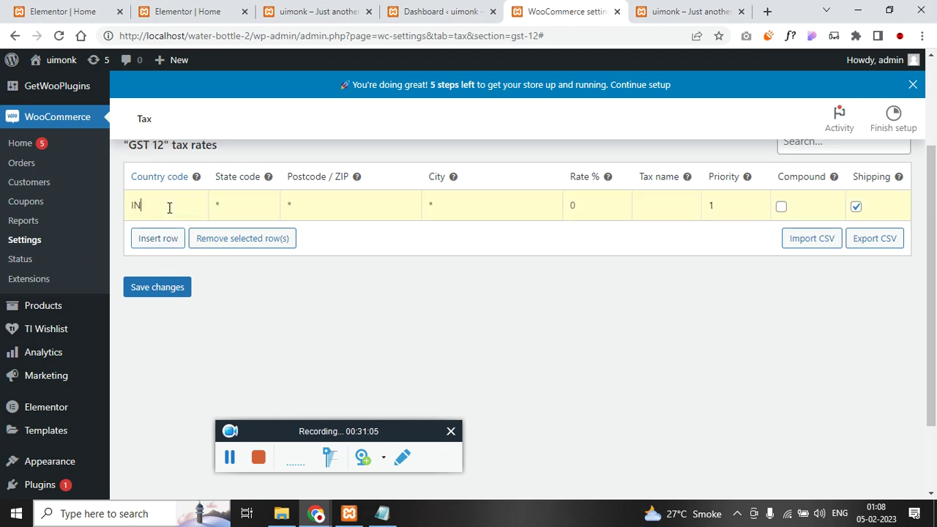
click(594, 207)
click(382, 514)
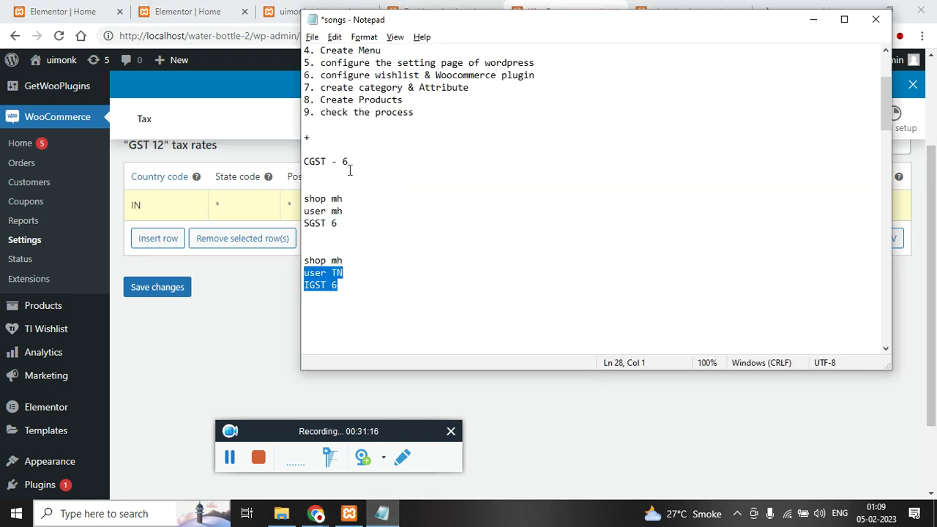
drag(367, 142, 298, 137)
click(368, 157)
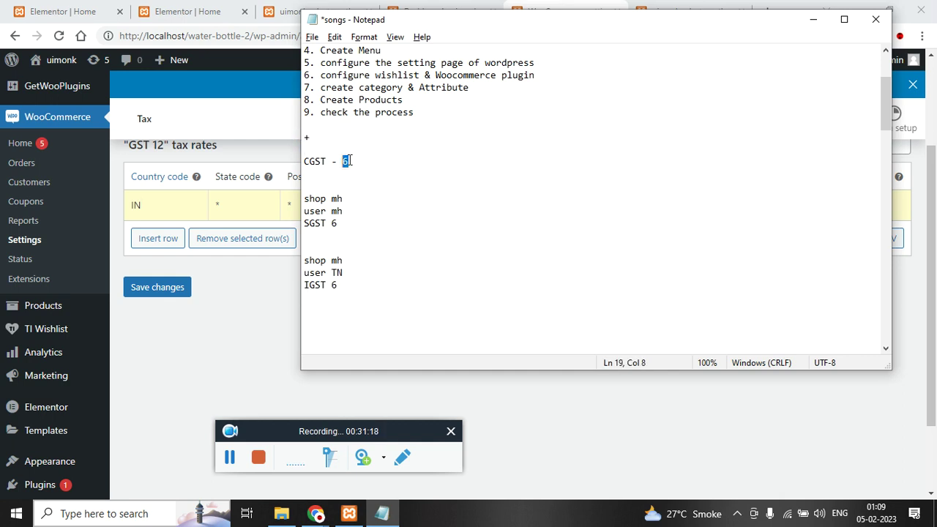
key(shift+Home)
click(250, 305)
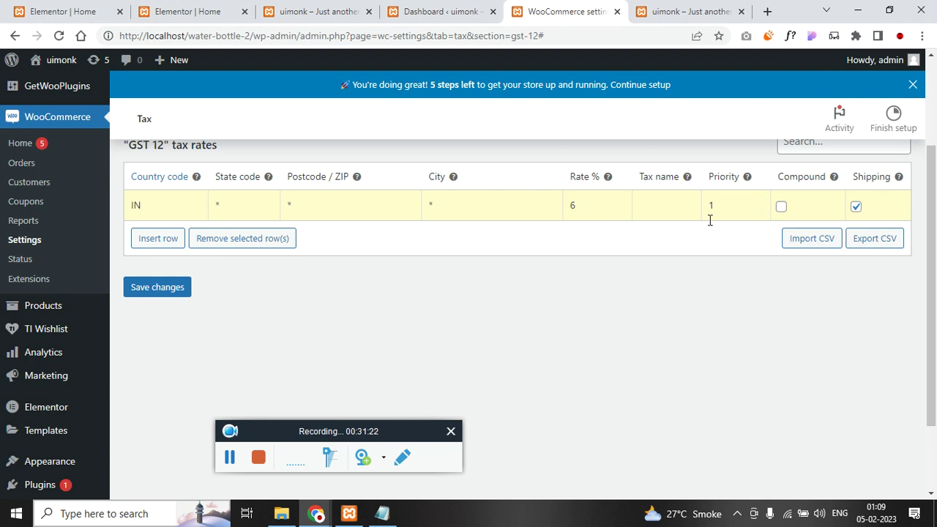
click(660, 209)
click(856, 207)
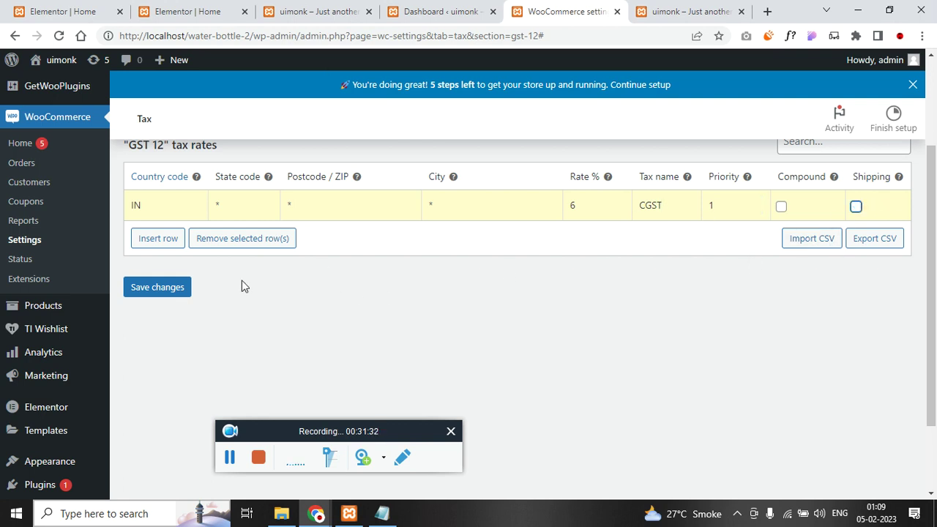
- Insert a row for IN/MH at 6% IGST, priority 2, excluded from shipping
click(157, 240)
scroll(169, 256, down, 2)
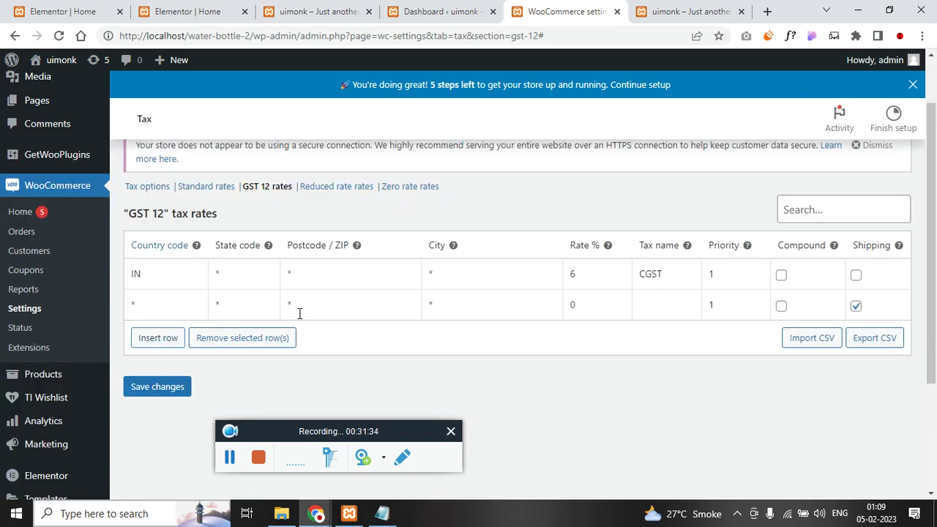
click(158, 305)
text(IN)
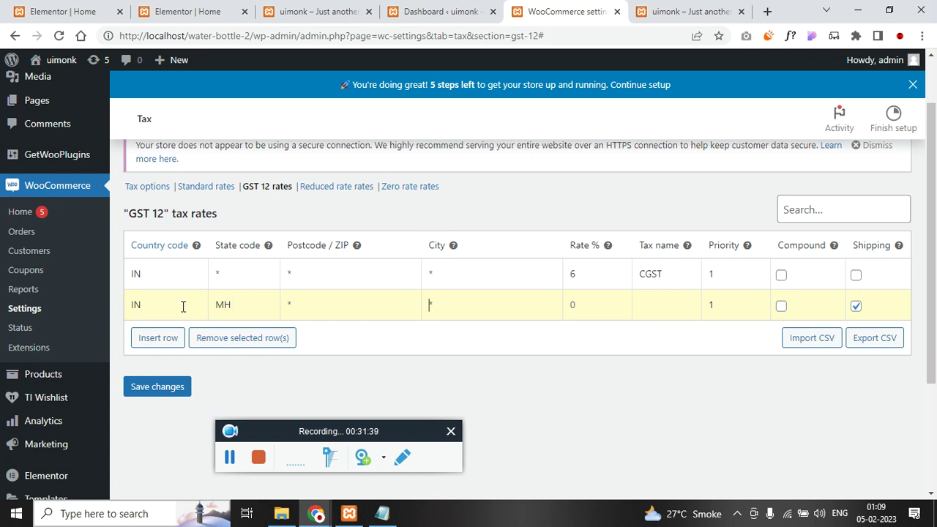
click(527, 310)
key(Tab)
text(2)
click(856, 306)
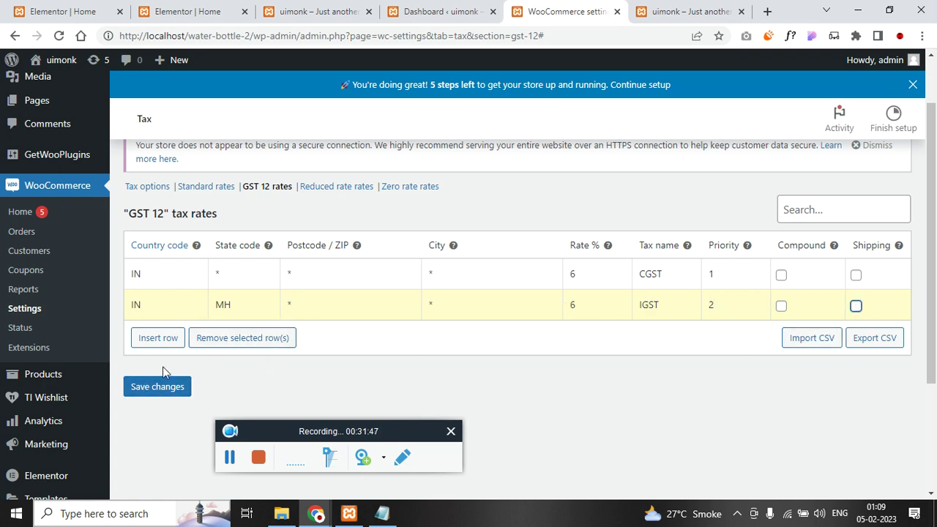
- Insert a third tax rate row for country IN, state TN
click(156, 338)
scroll(168, 344, down, 3)
click(153, 198)
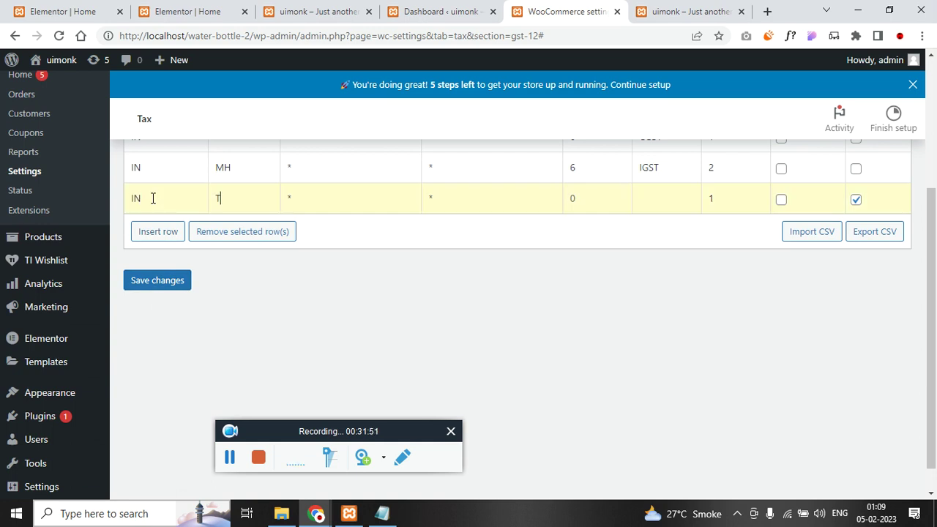
scroll(207, 229, up, 2)
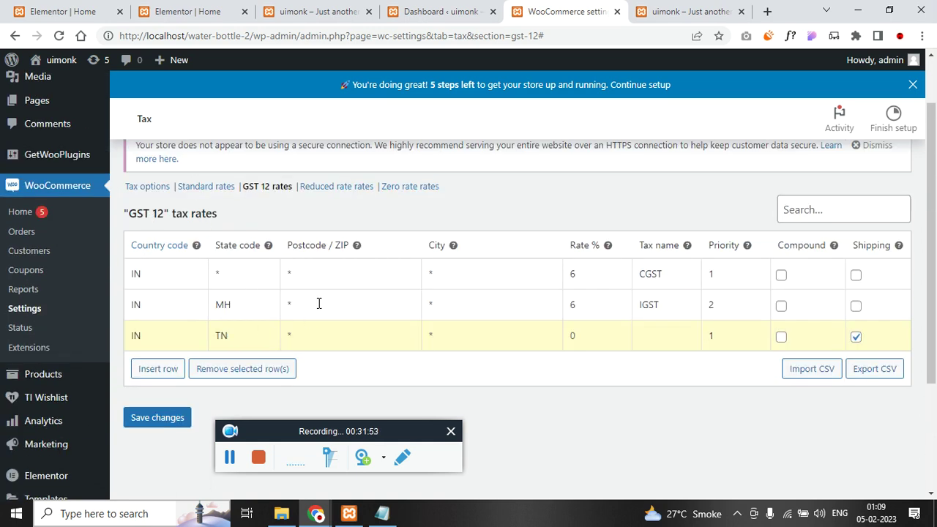
click(381, 513)
scroll(453, 308, down, 8)
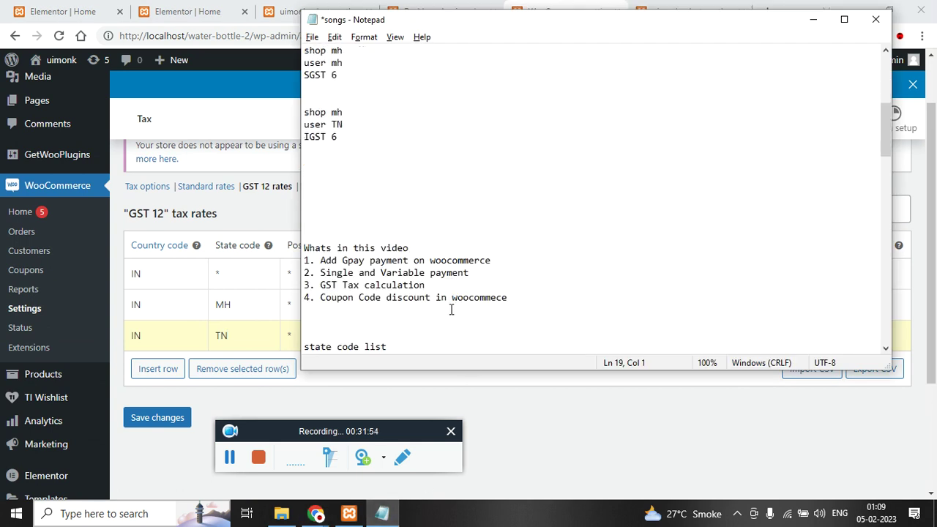
- Open the GST state code list page in a second browser tab
drag(659, 211, 304, 212)
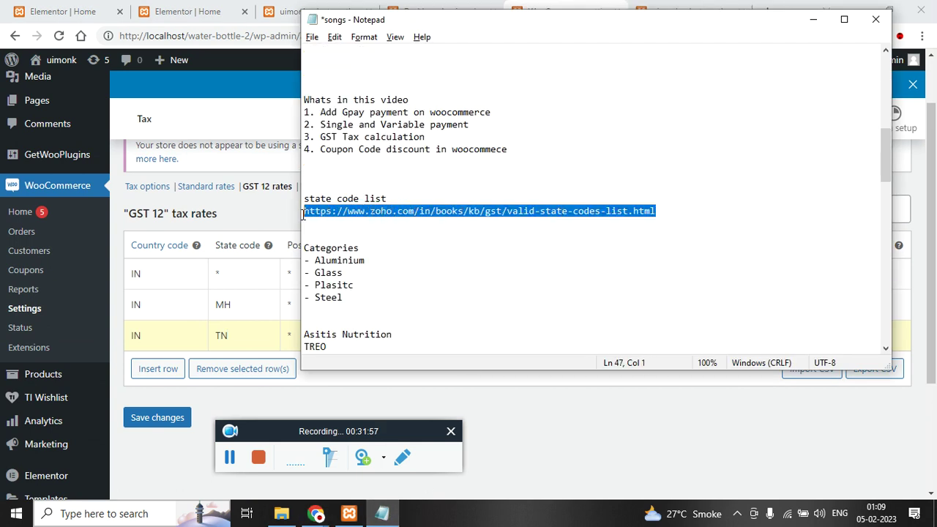
click(688, 7)
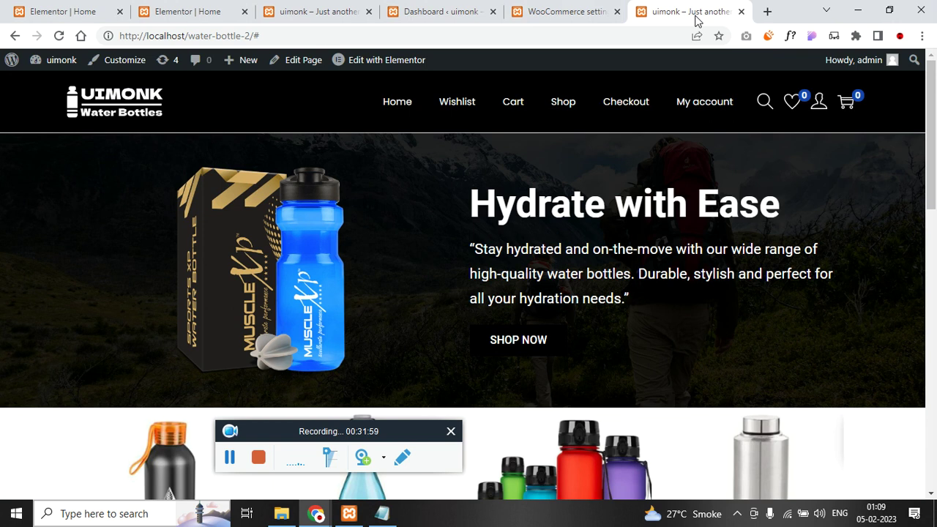
click(670, 34)
key(ctrl+v)
key(Return)
click(563, 11)
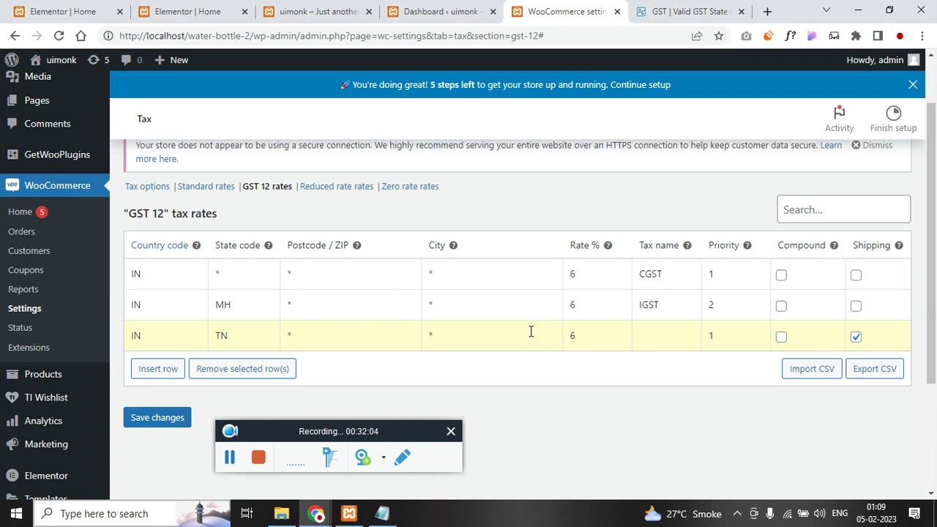
- Rename the MH tax to SGST and give TN a 6% IGST rate, priority 2, no shipping
double_click(652, 311)
key(Left)
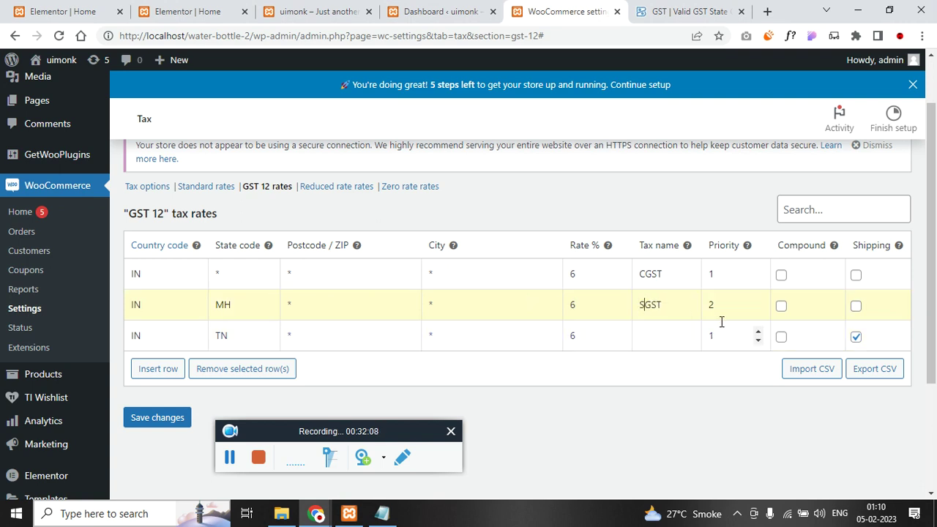
click(669, 327)
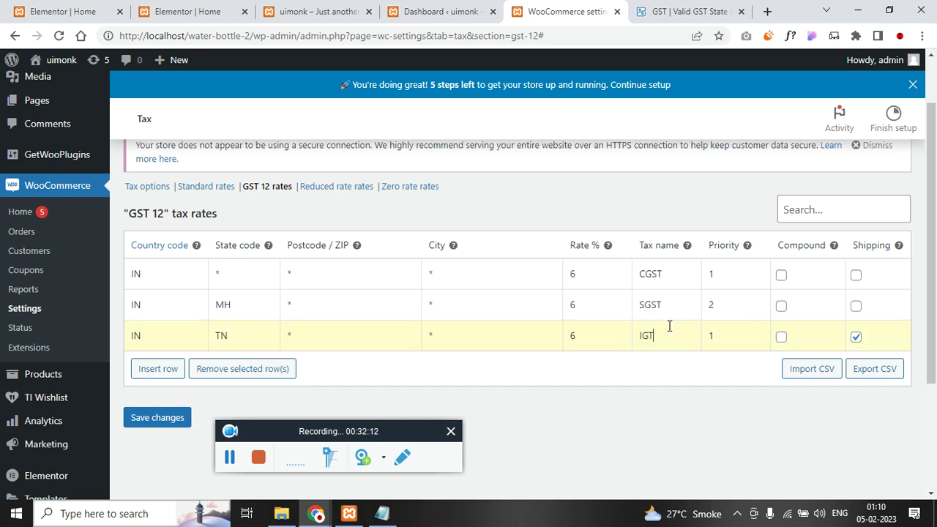
key(Tab)
click(855, 337)
- Insert a fourth rate row and copy the BR code from the state code list
click(158, 369)
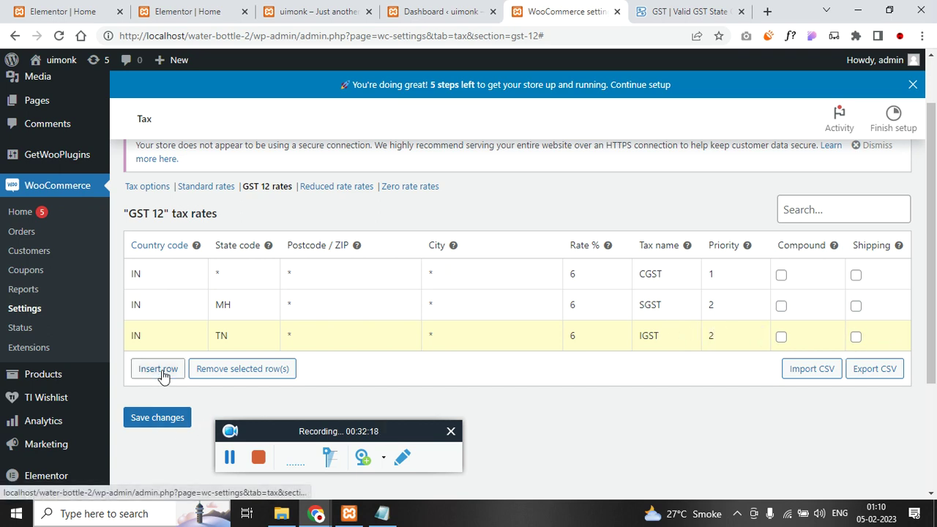
scroll(194, 382, down, 3)
click(151, 224)
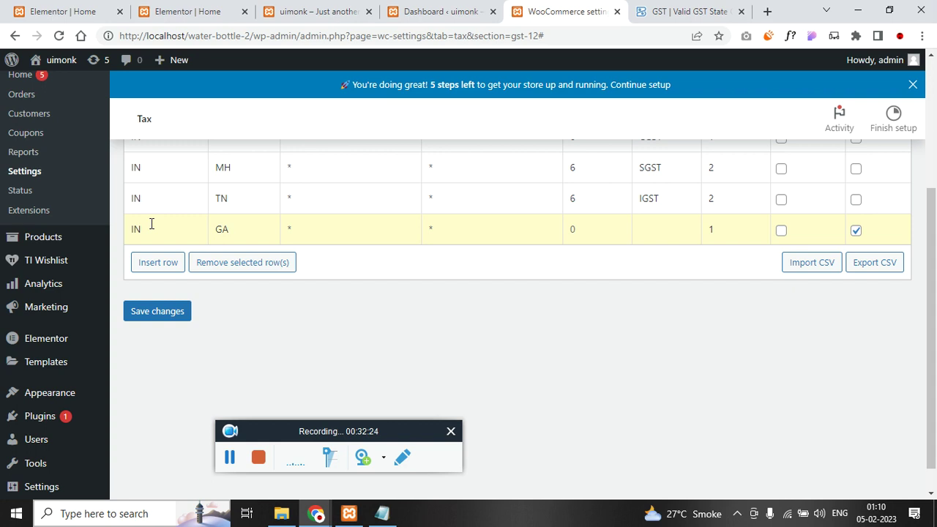
click(681, 11)
scroll(517, 244, down, 2)
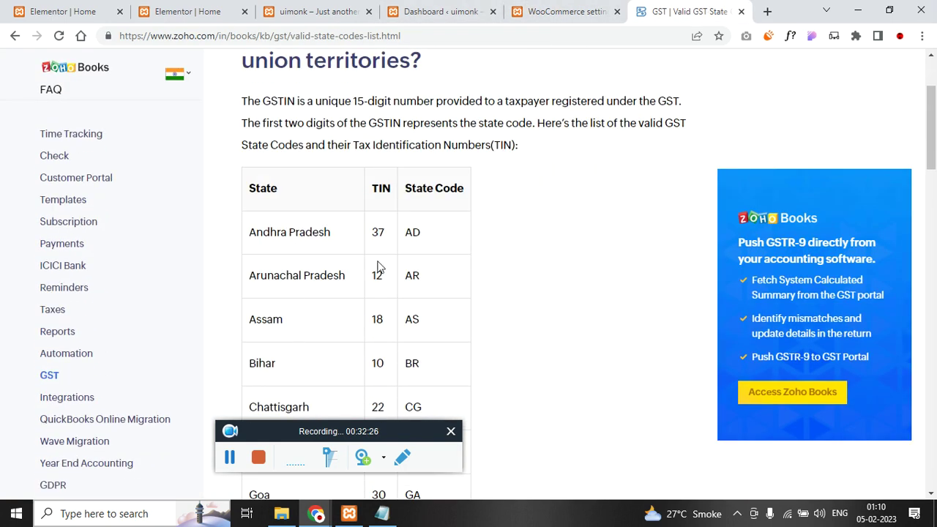
double_click(413, 232)
double_click(412, 275)
double_click(411, 319)
double_click(411, 363)
scroll(443, 364, down, 2)
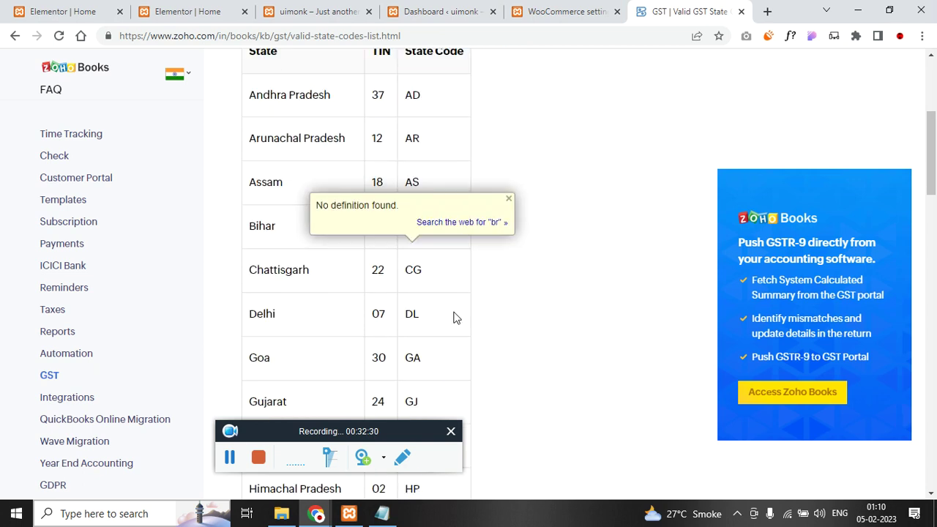
click(410, 11)
click(314, 9)
click(559, 11)
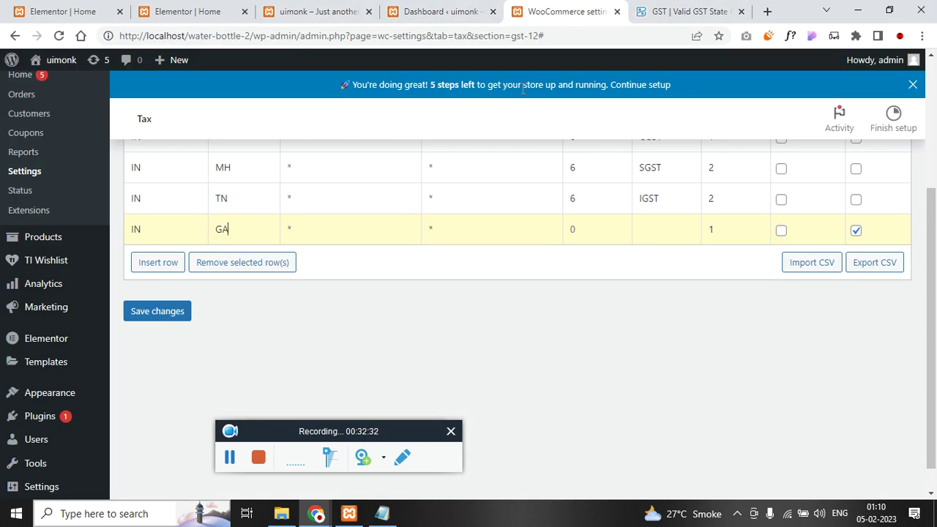
- Set the new row to IN/BR, 6% IGST, priority 2, not applied to shipping
double_click(232, 228)
text(BR)
scroll(307, 292, up, 1)
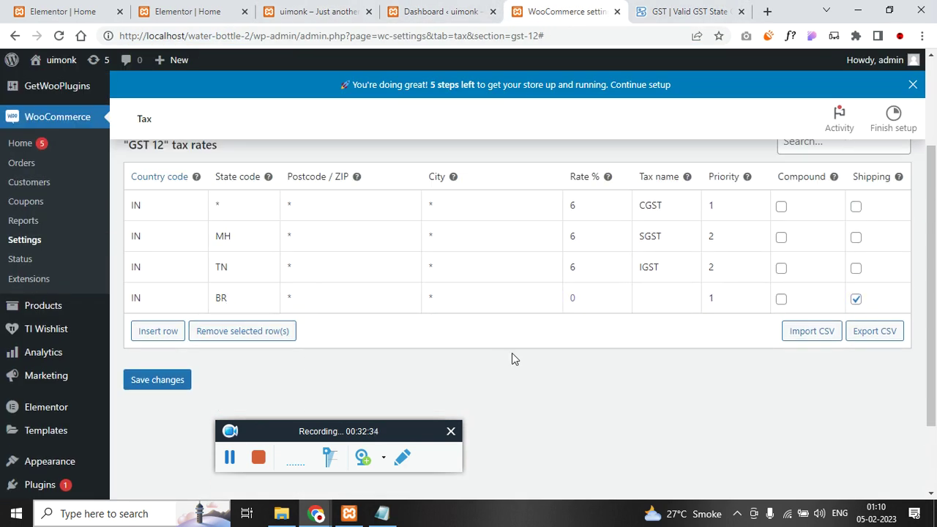
click(577, 300)
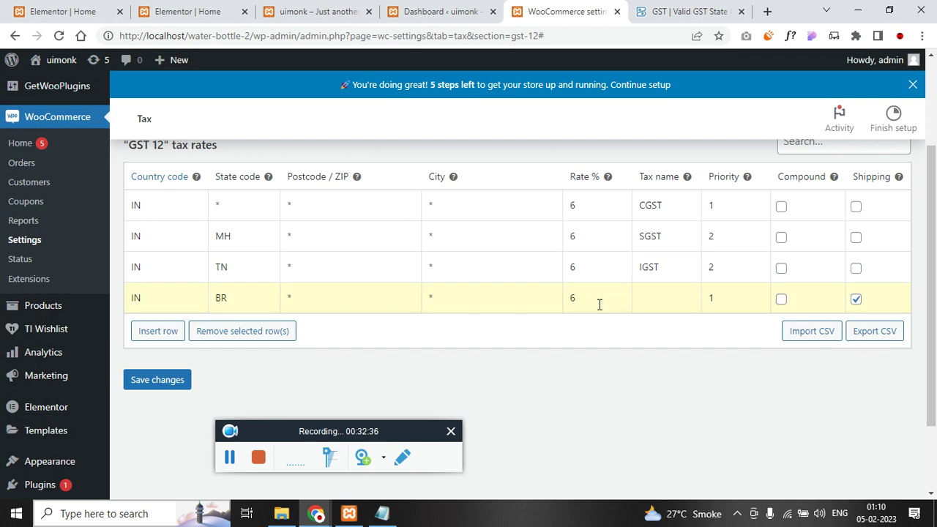
double_click(654, 273)
key(ctrl+c)
click(655, 298)
key(ctrl+v)
click(713, 300)
drag(714, 299, 702, 298)
click(856, 300)
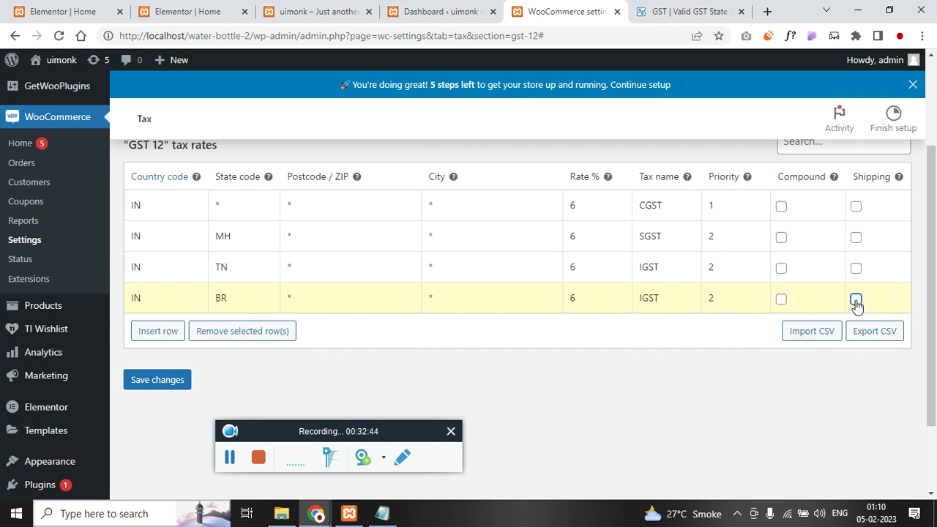
- Save the GST 12 tax rates
click(166, 393)
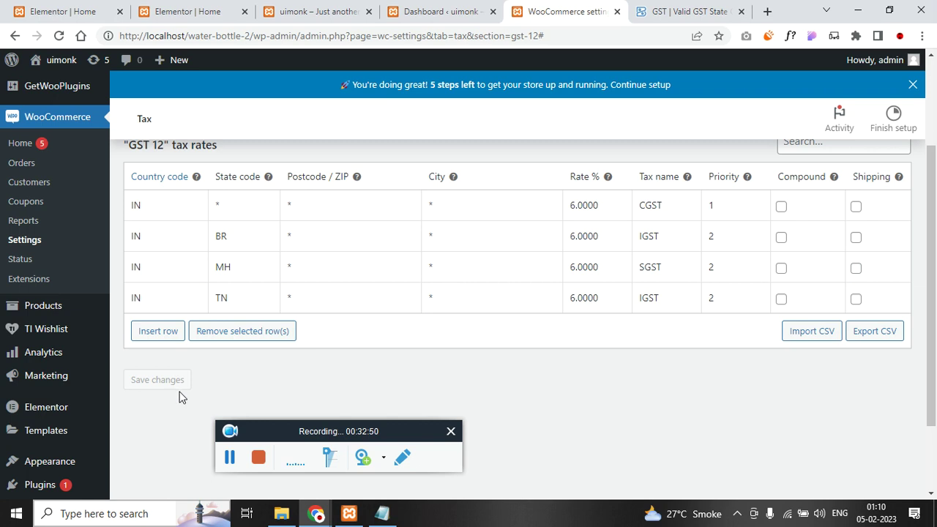
scroll(167, 393, up, 2)
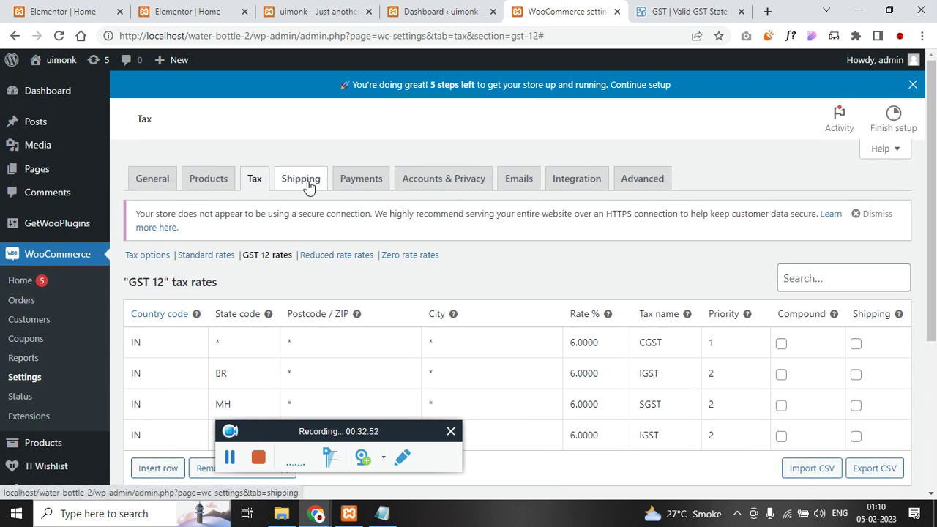
click(307, 186)
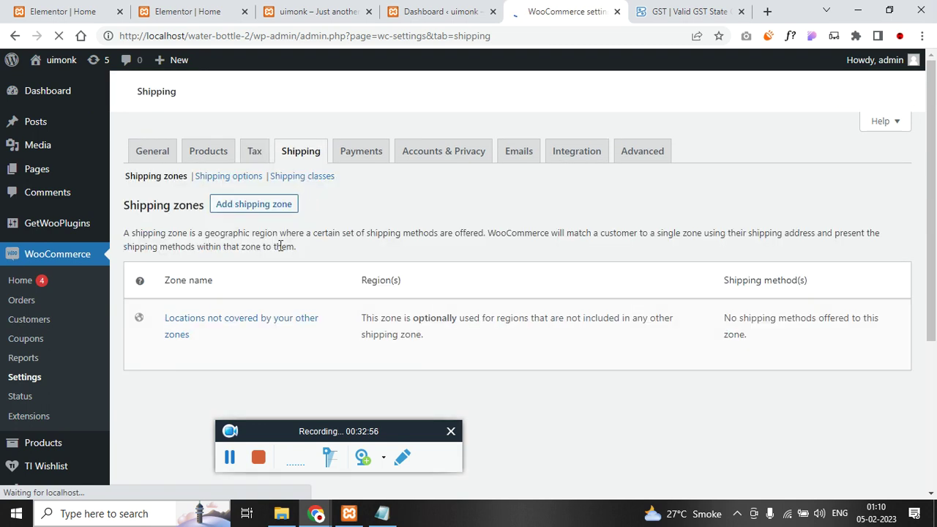
- Create a Maharashtra shipping zone for Maharashtra, India with a Flat rate method
click(257, 258)
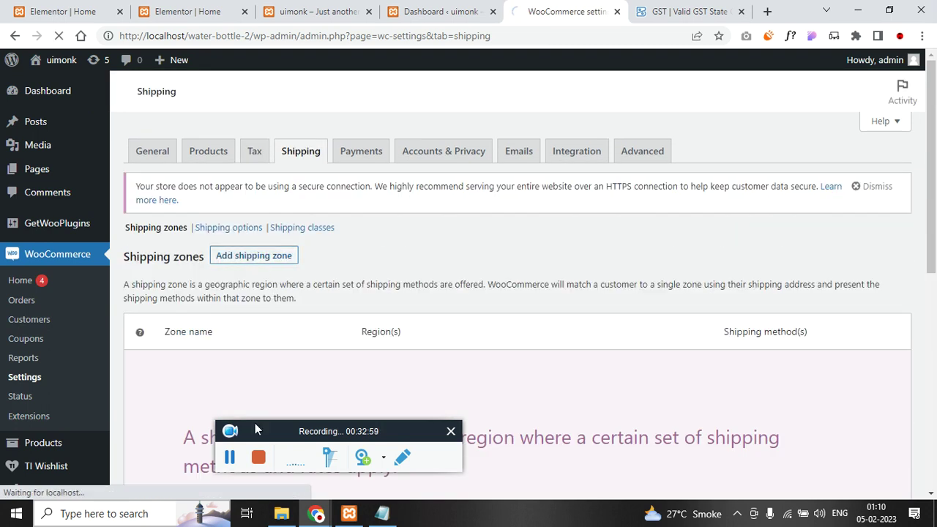
click(336, 295)
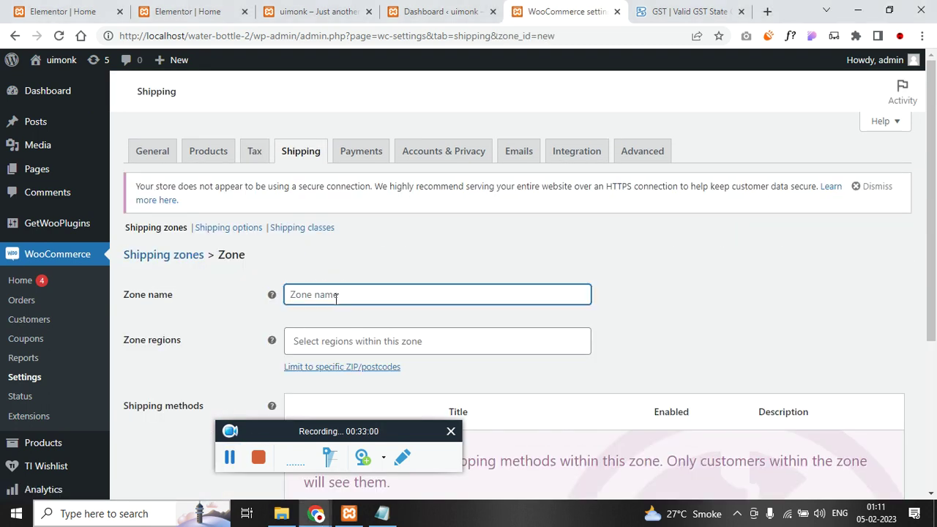
text(Maharashtra)
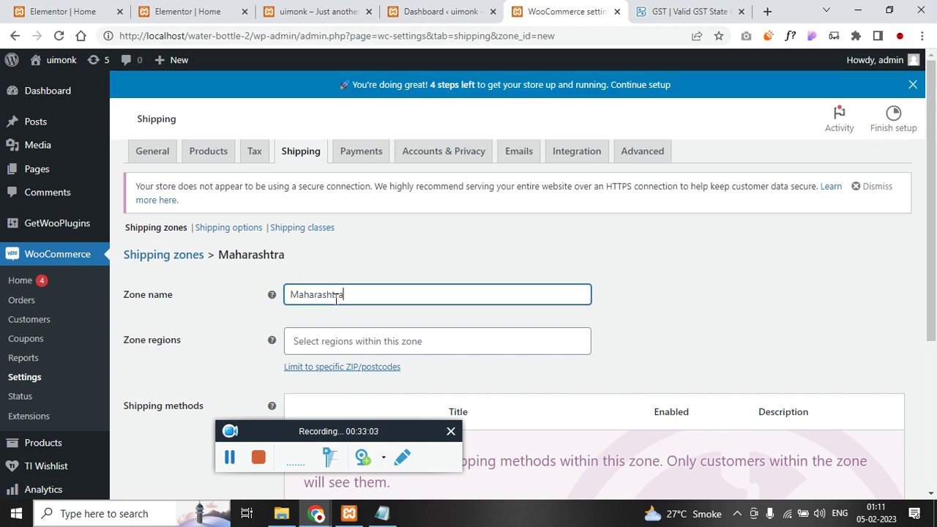
key(Tab)
text(maha)
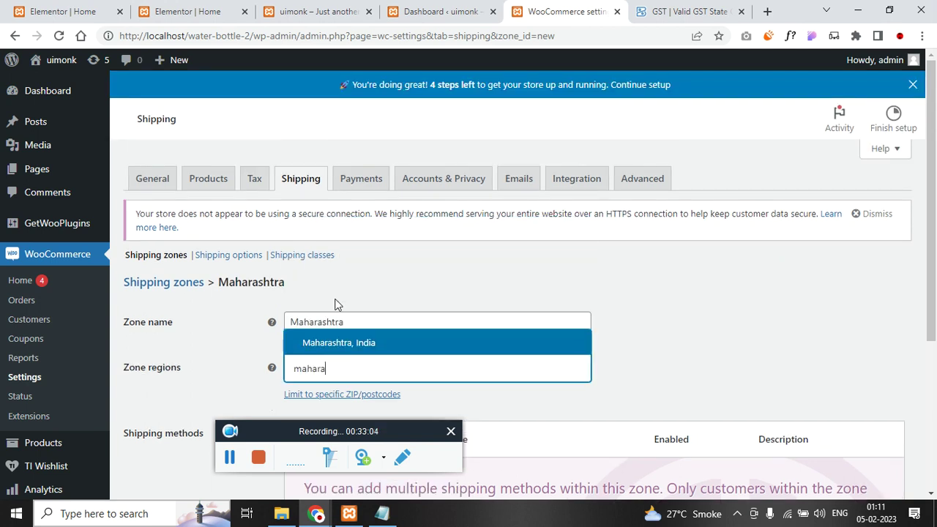
text(ra)
click(339, 344)
scroll(171, 324, down, 3)
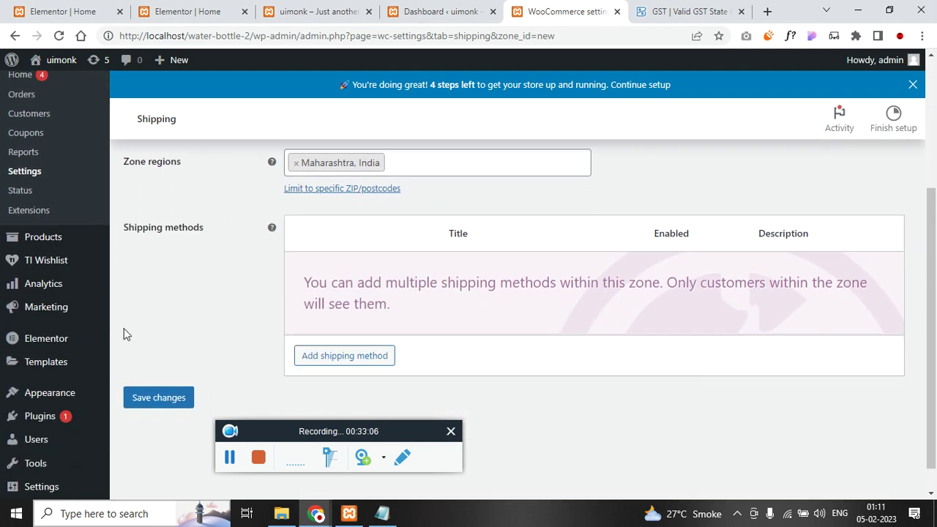
click(328, 359)
click(361, 277)
click(360, 293)
click(600, 339)
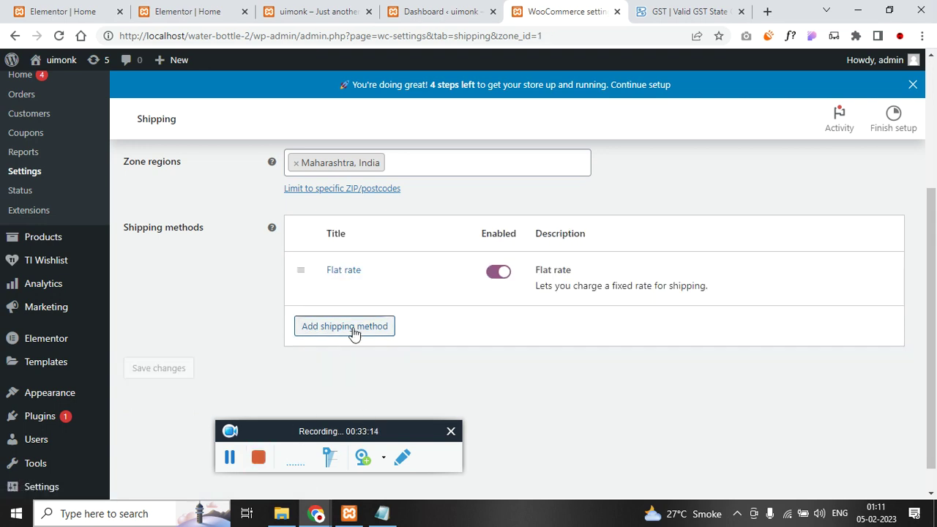
- Set the Flat rate cost to 50.00 * [qty] and save it
click(331, 293)
click(325, 314)
text(50.00)
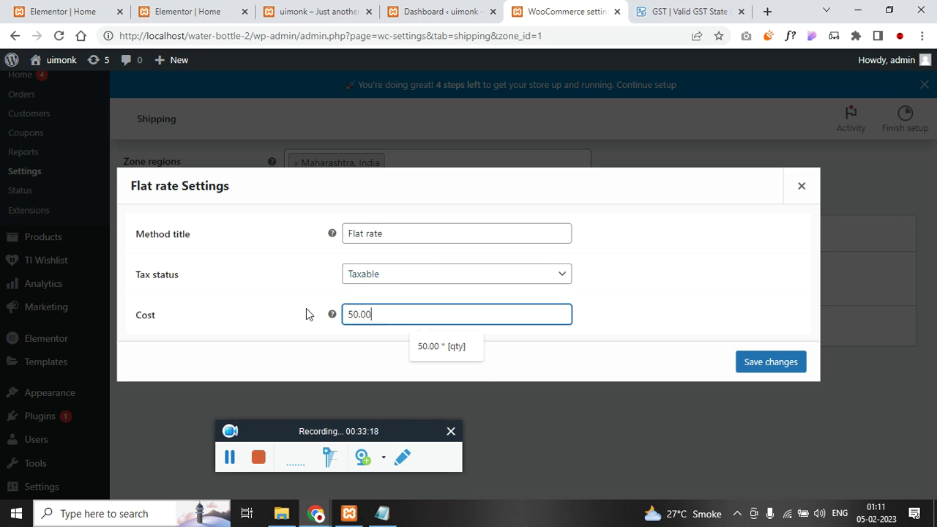
text( *)
key(Down)
key(Return)
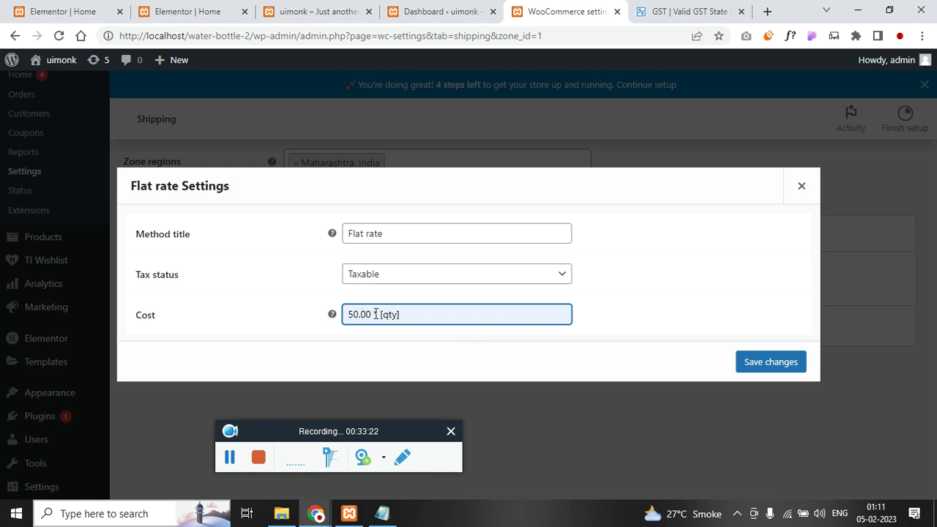
drag(421, 318, 374, 315)
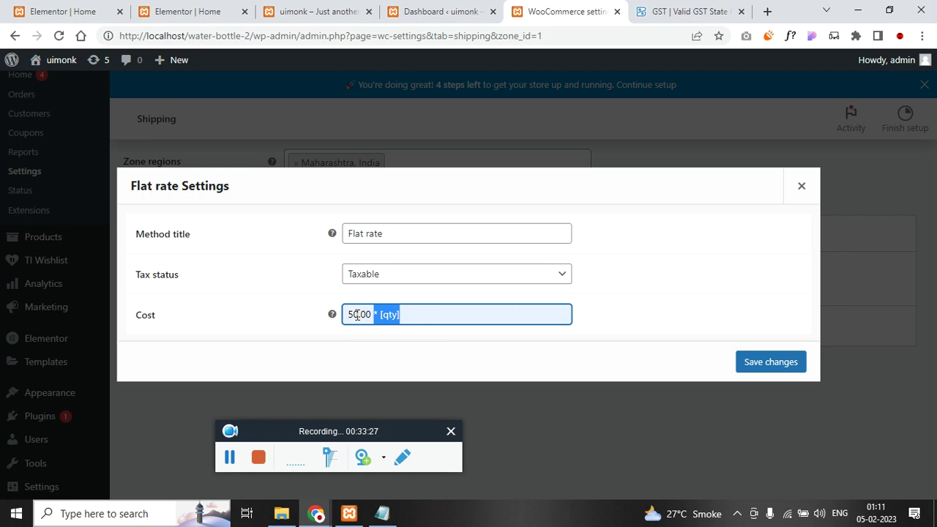
click(418, 317)
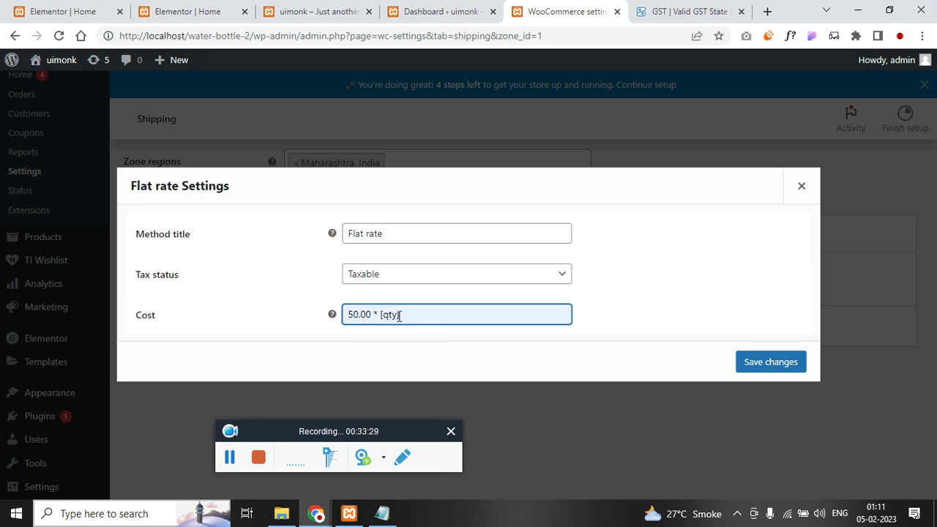
click(788, 364)
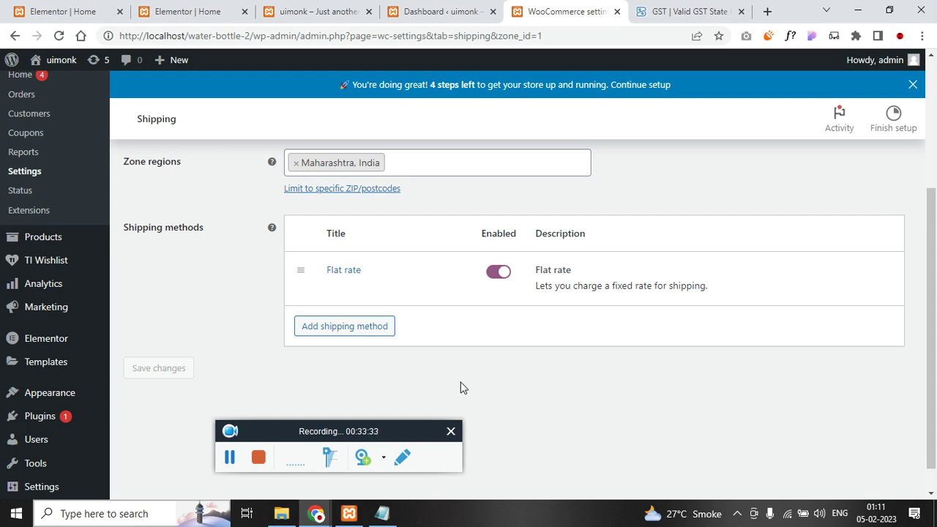
- Return to the Shipping zones list
scroll(458, 381, up, 1)
scroll(459, 380, up, 2)
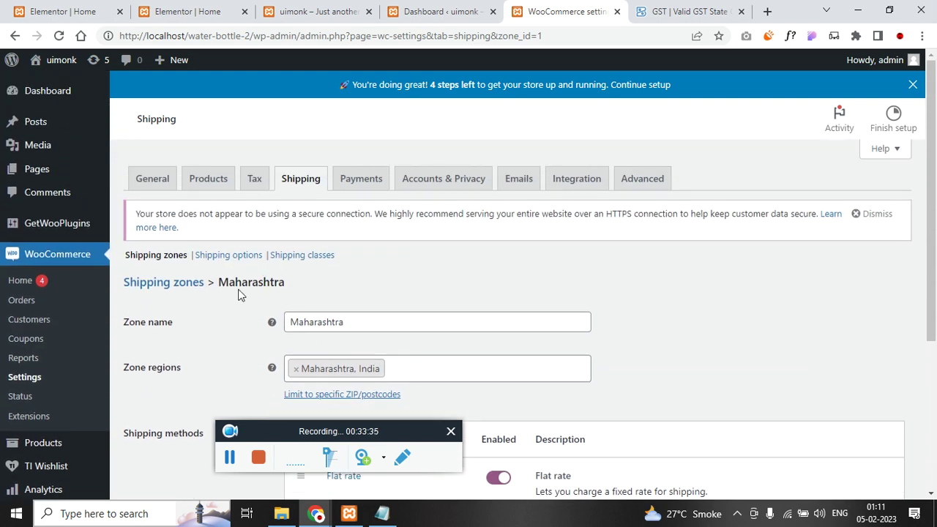
scroll(295, 286, down, 3)
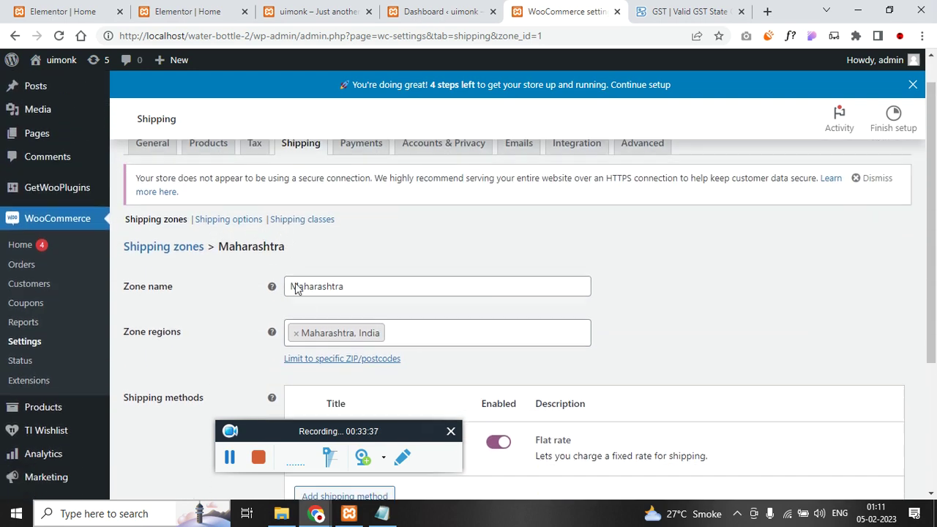
scroll(292, 304, up, 3)
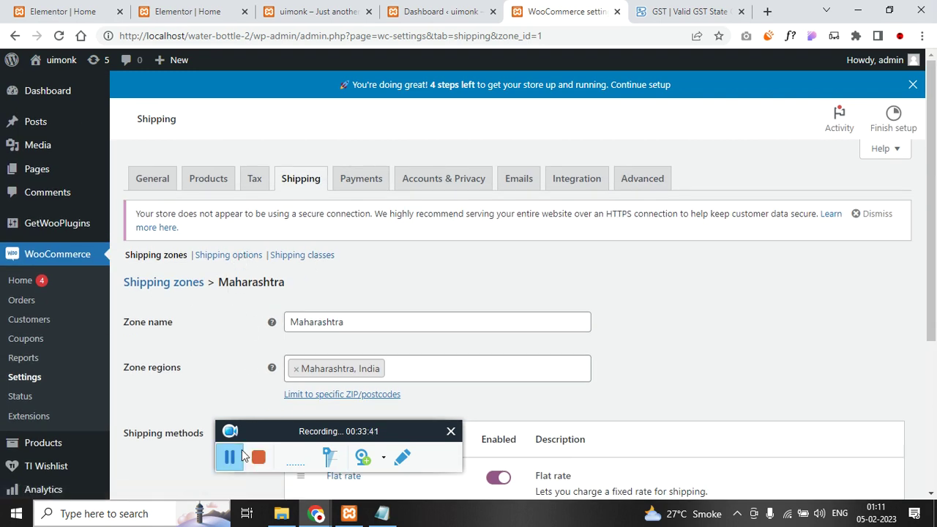
click(178, 285)
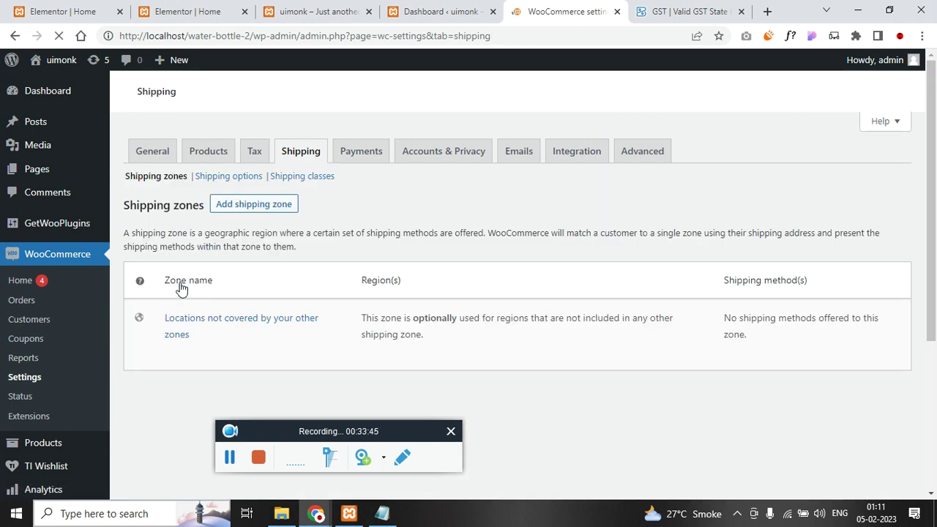
scroll(219, 234, down, 1)
click(252, 188)
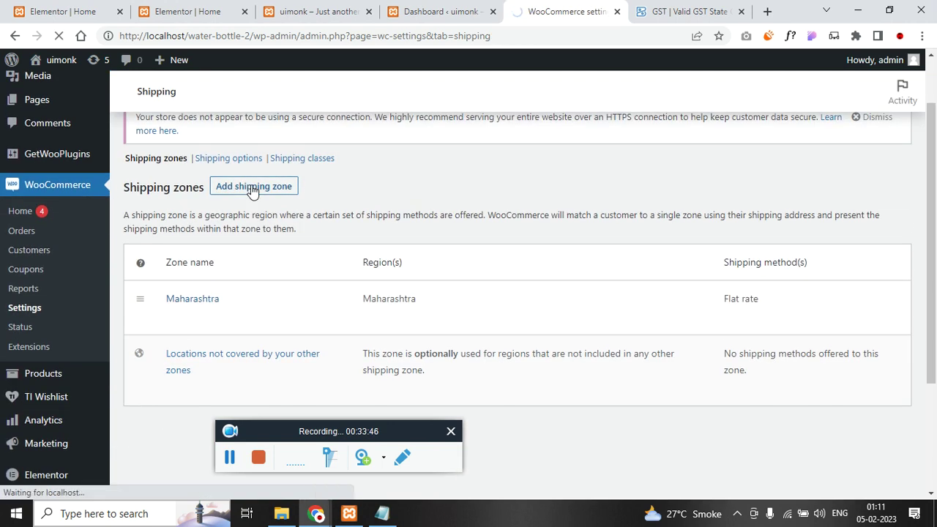
- Add a shipping zone named Tamil Nadu covering Tamil Nadu, India
click(229, 457)
click(229, 457)
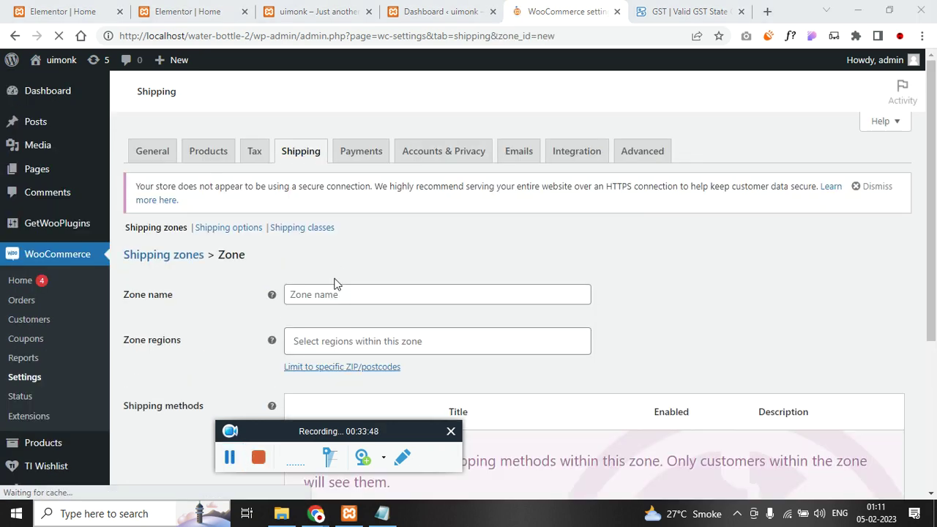
click(344, 295)
text(Tamil Nad)
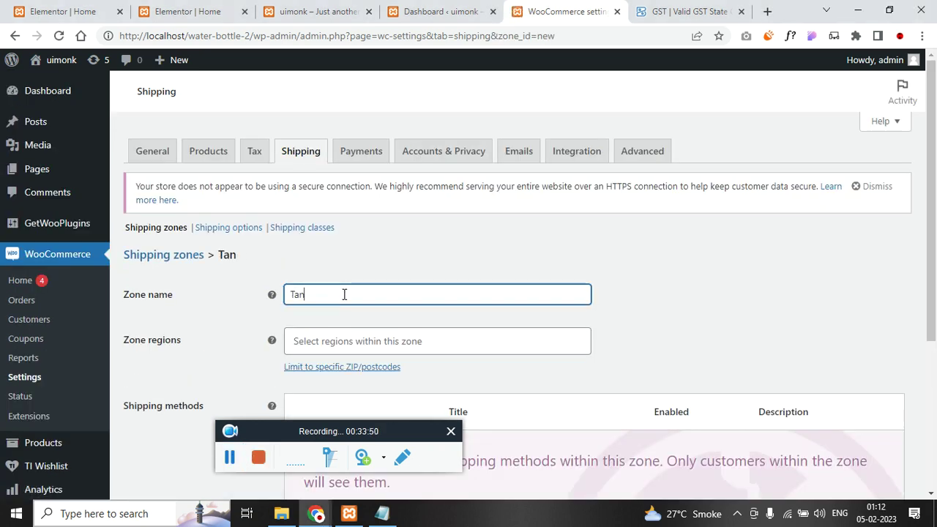
text(u)
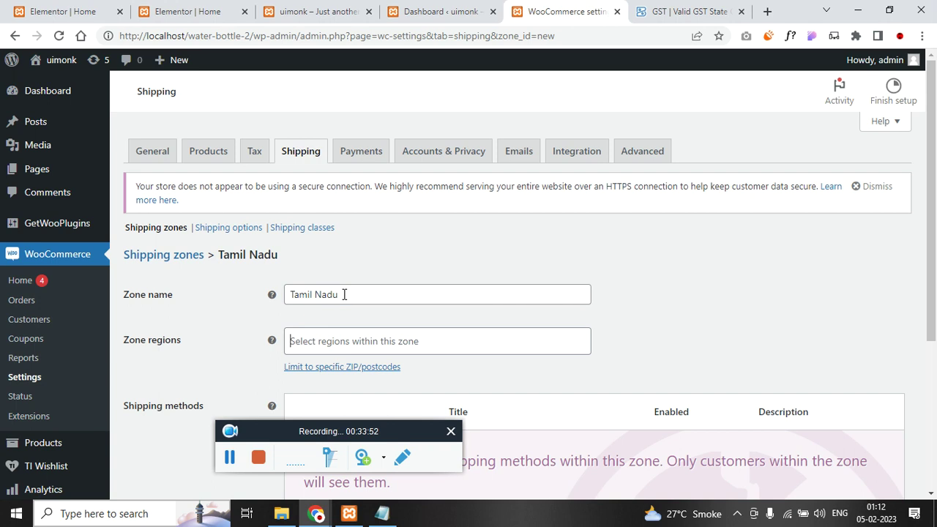
key(Tab)
text(T)
key(Down)
key(Down)
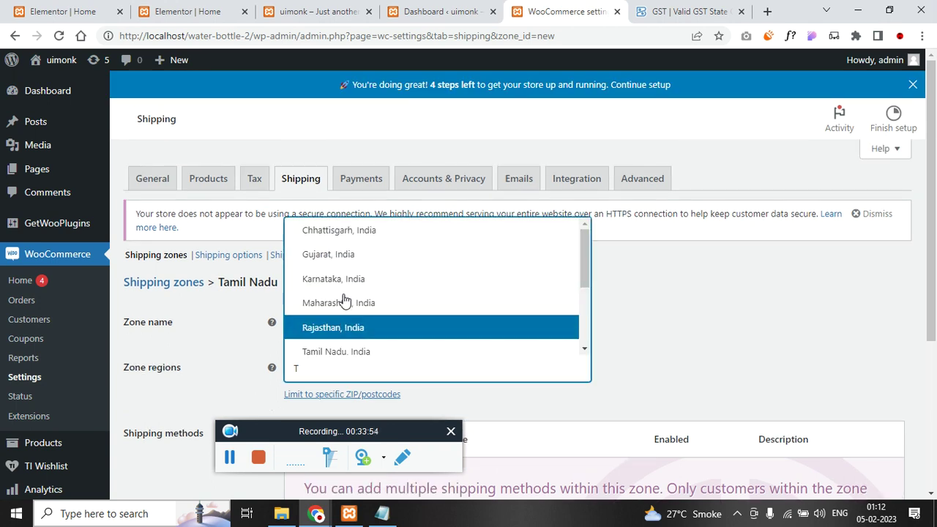
key(Return)
- Add a Flat rate shipping method to the Tamil Nadu zone
scroll(370, 312, down, 1)
scroll(369, 312, down, 2)
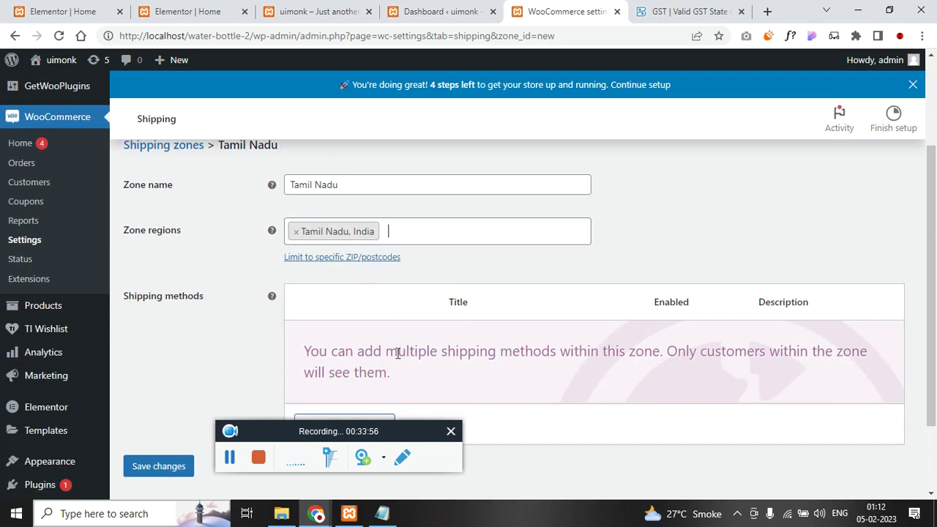
click(372, 362)
click(411, 282)
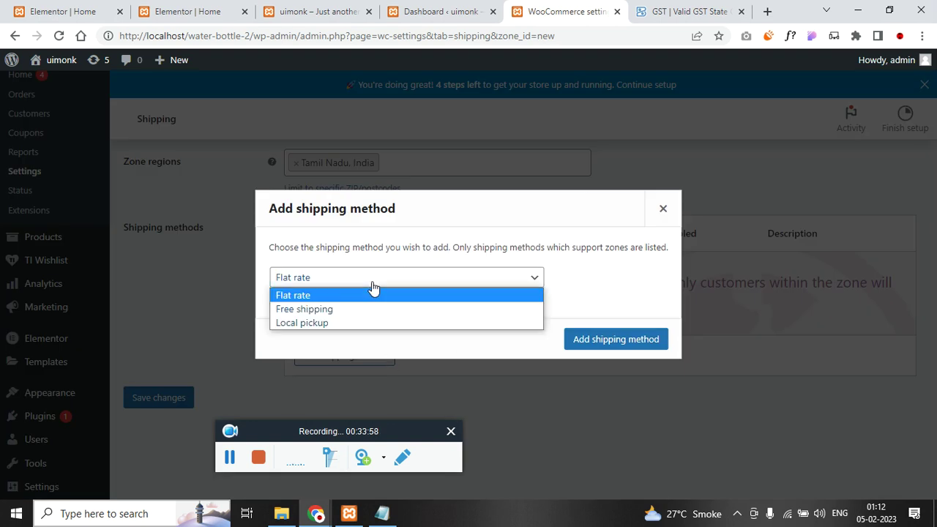
click(559, 275)
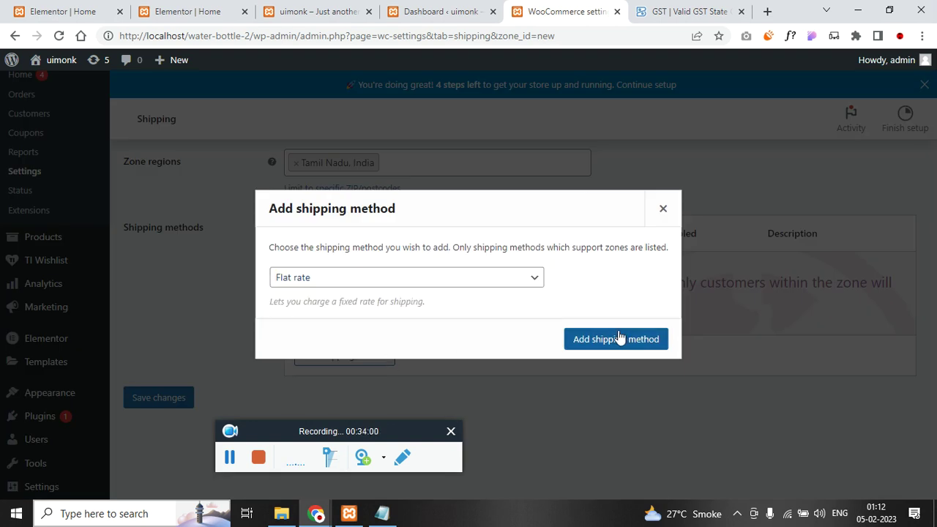
click(620, 336)
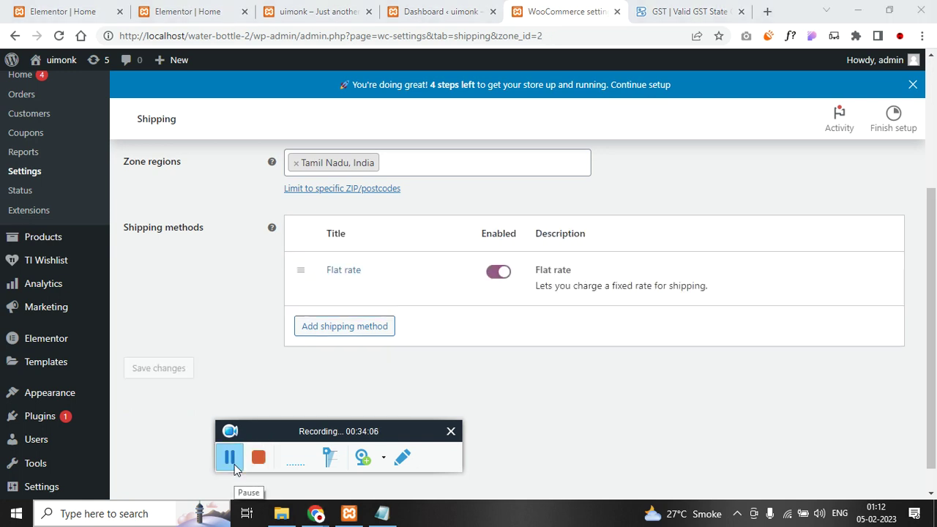
- Go back to the Shipping zones list and review the zones
scroll(178, 459, up, 1)
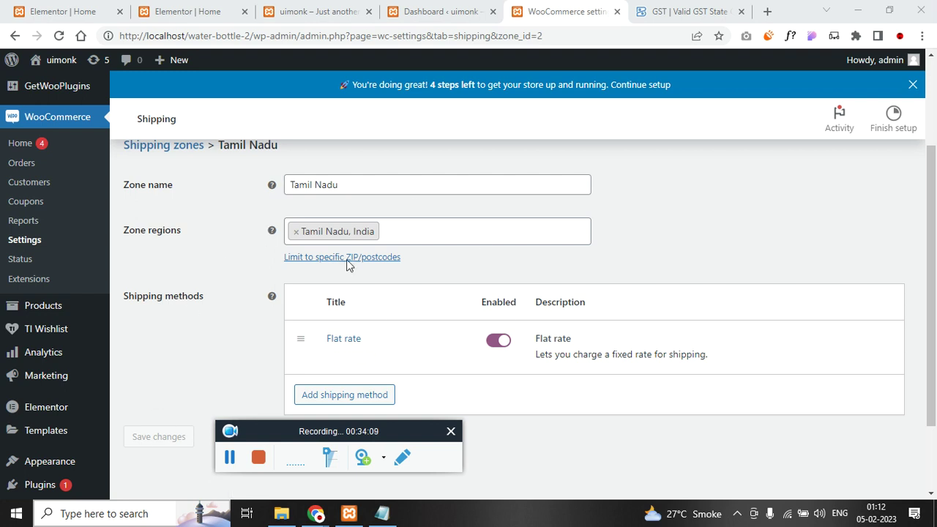
scroll(351, 263, up, 2)
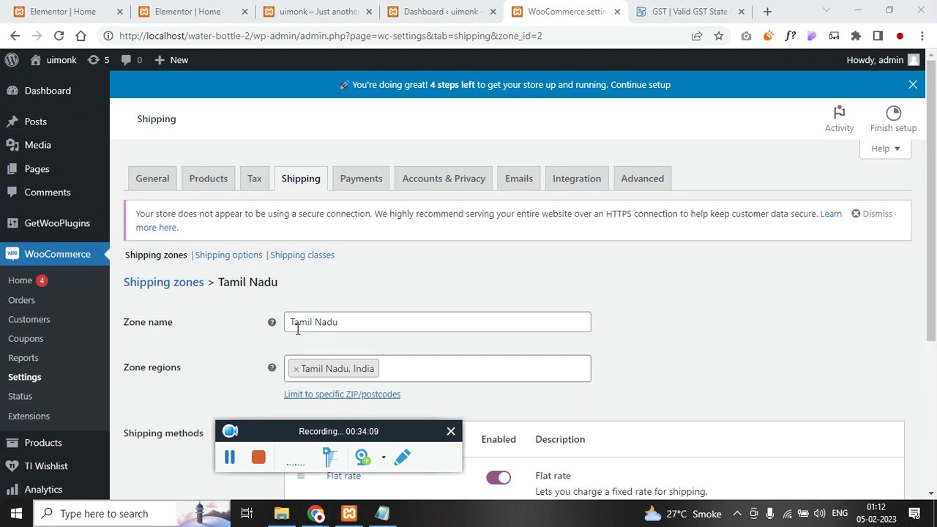
click(188, 284)
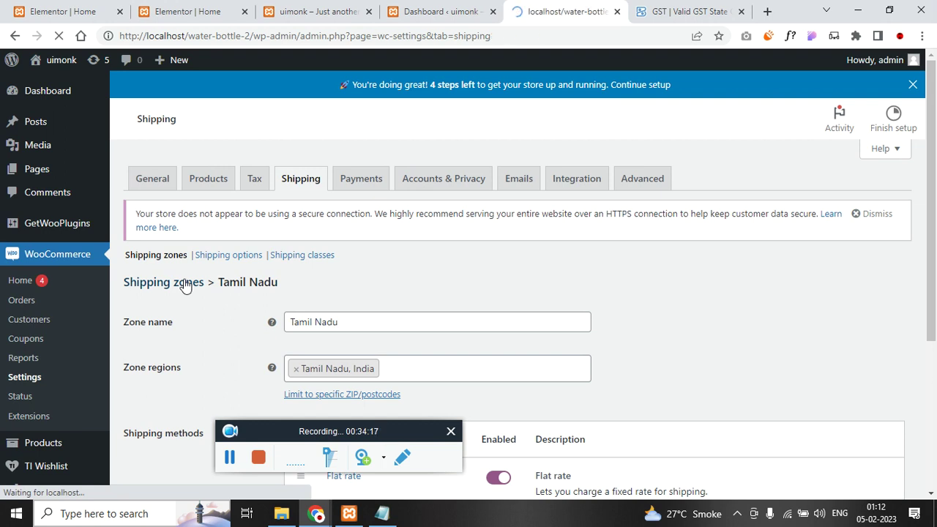
scroll(241, 293, down, 1)
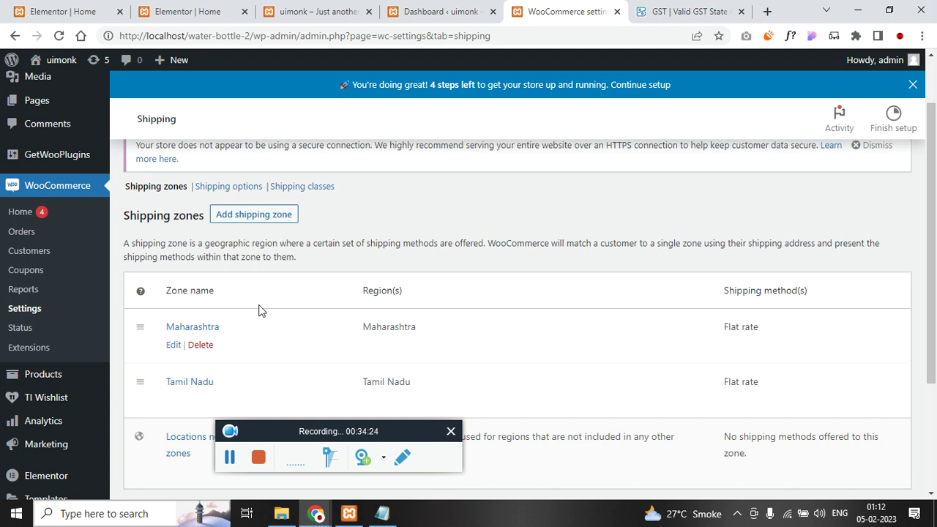
scroll(259, 310, up, 1)
- Open the UPI QR Code method's settings from the Payments page
click(362, 181)
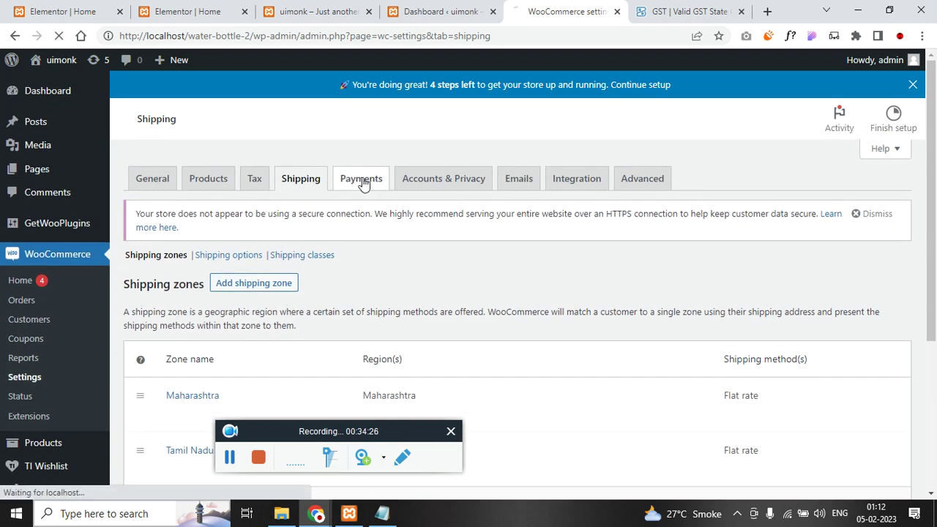
scroll(355, 197, down, 2)
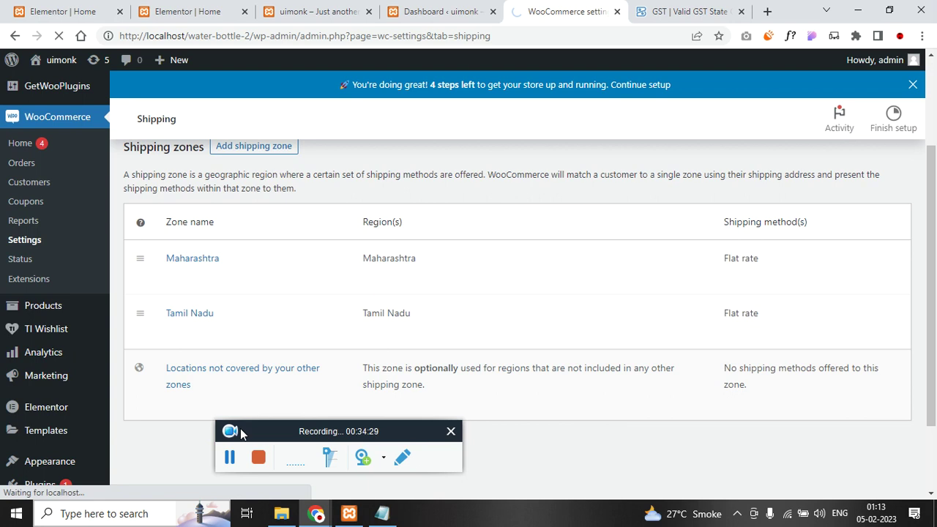
scroll(319, 295, down, 3)
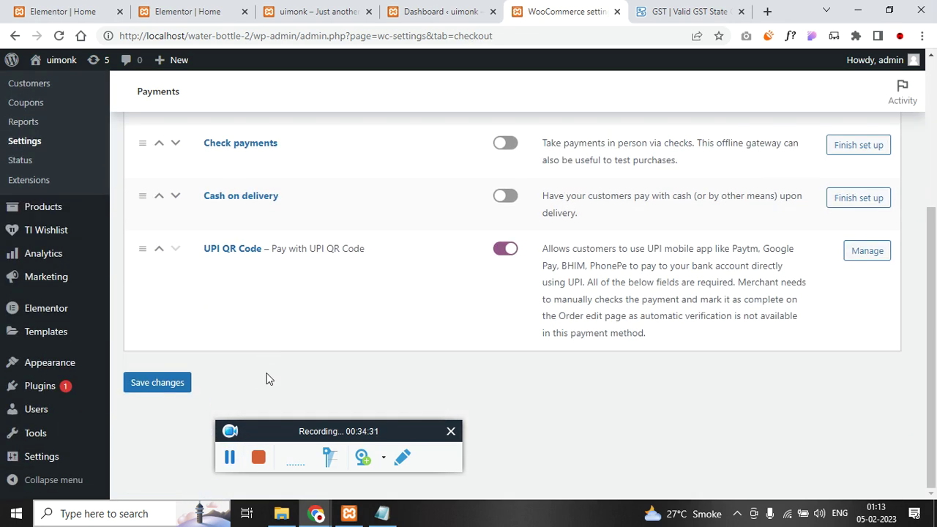
scroll(207, 342, up, 3)
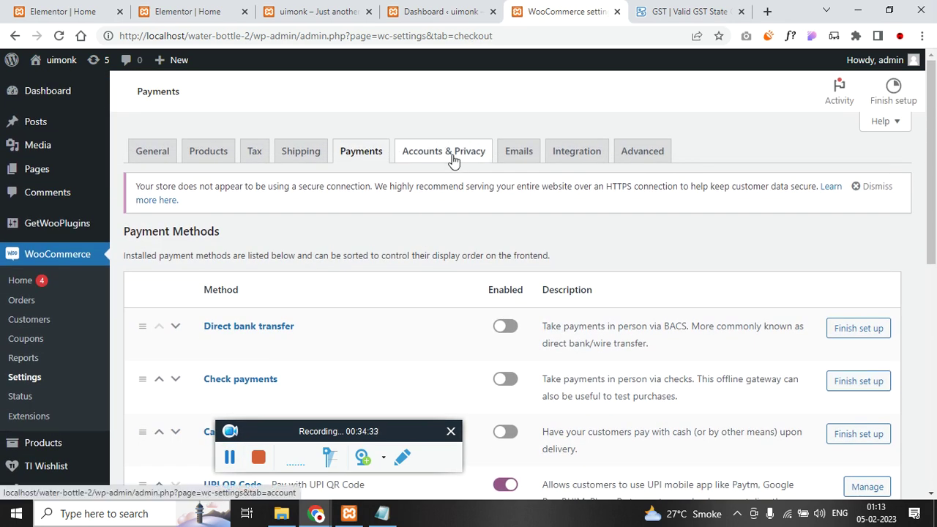
scroll(356, 226, down, 5)
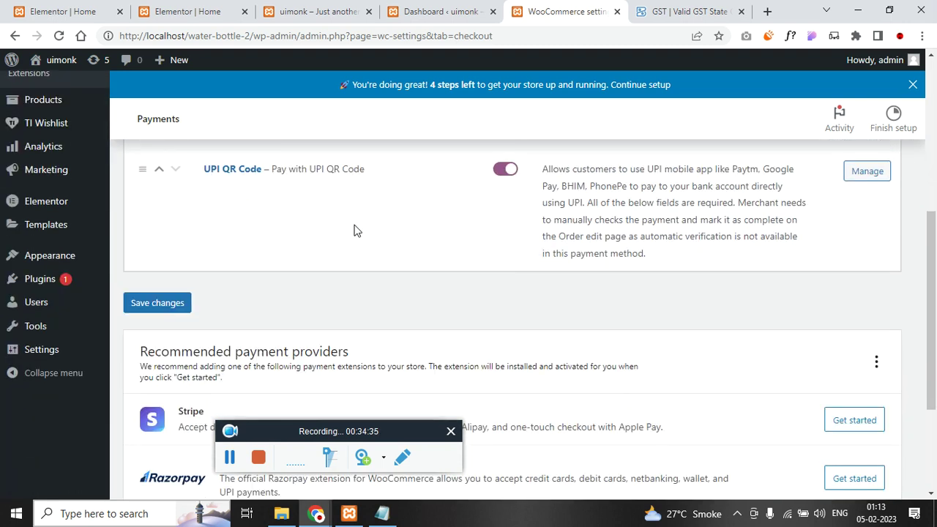
scroll(337, 238, down, 2)
scroll(339, 232, up, 4)
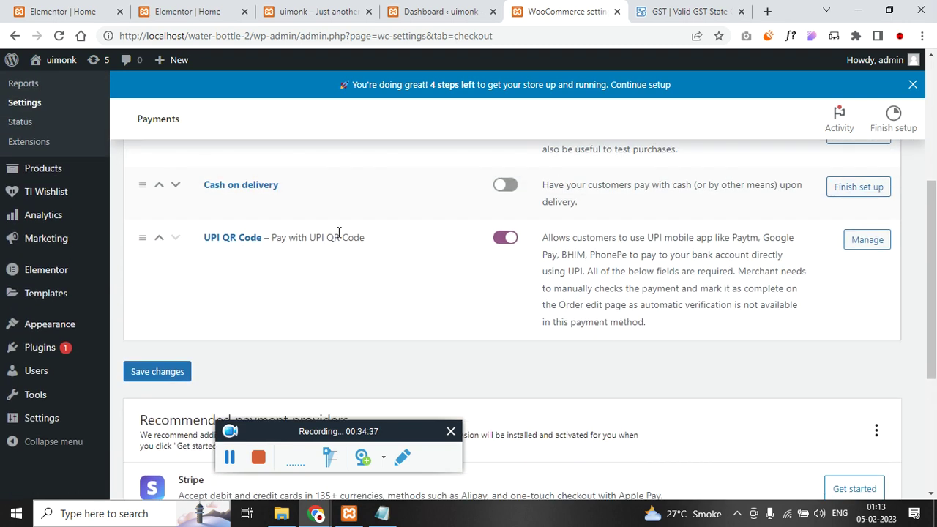
click(869, 272)
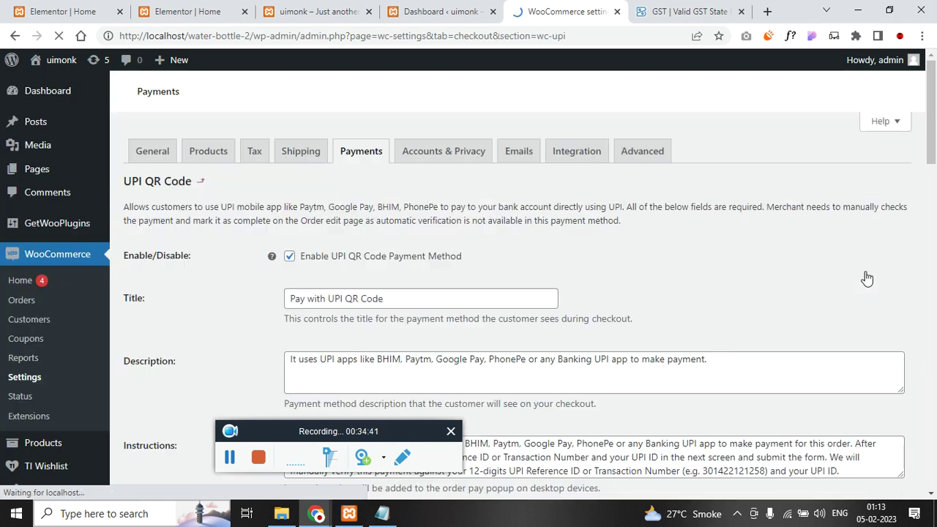
scroll(219, 297, down, 1)
- Change the payment title to "UImonk - Pay with UPI QR Code"
click(401, 280)
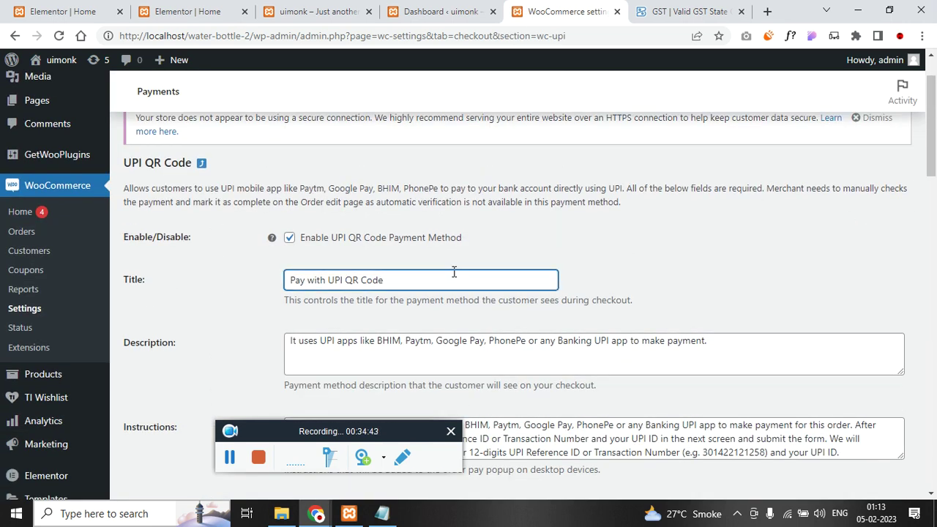
key(ctrl+a)
key(Home)
text(U)
text(monk -)
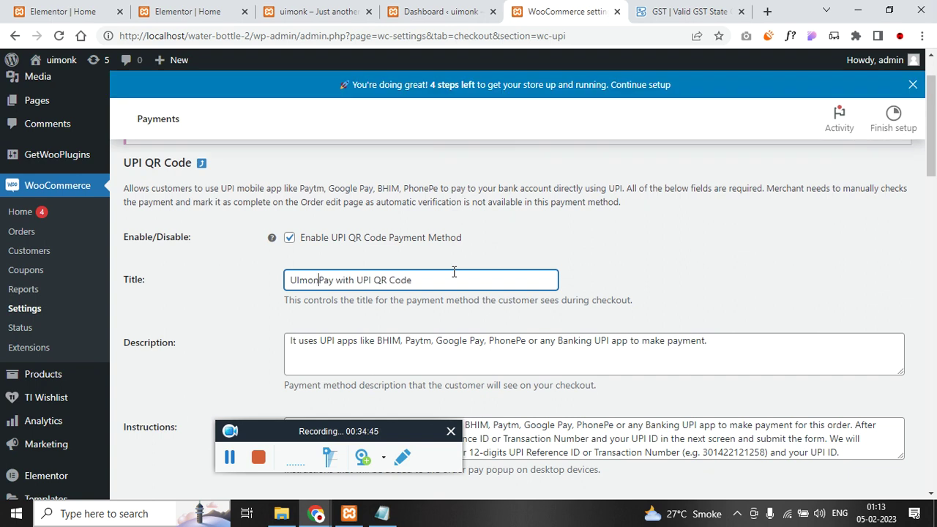
scroll(453, 276, down, 3)
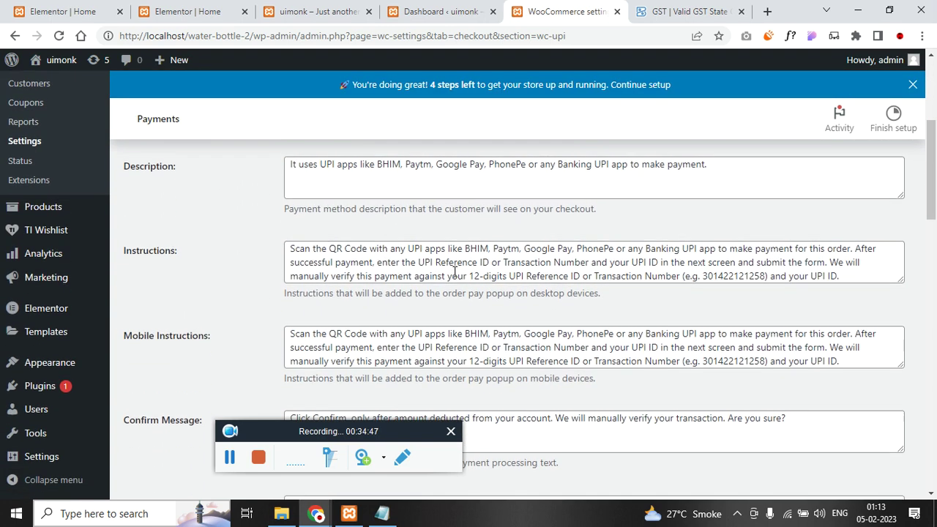
scroll(442, 275, up, 1)
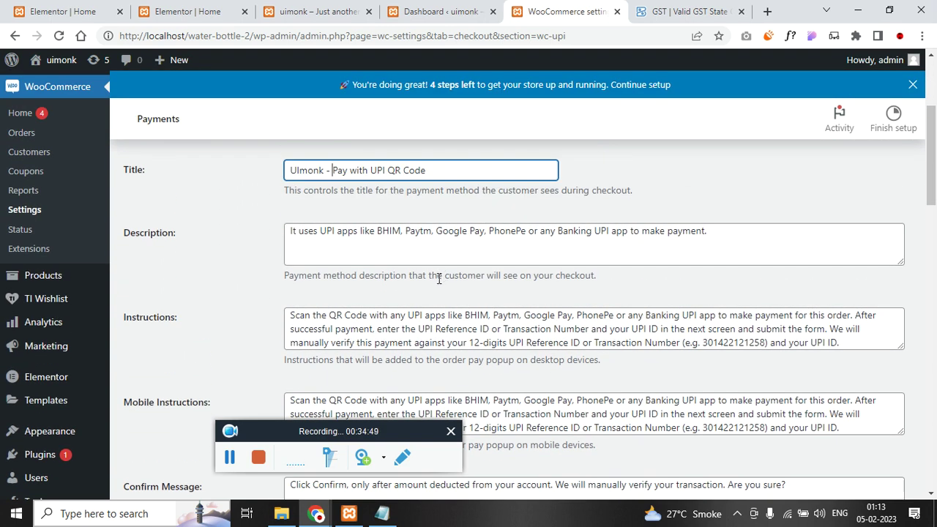
drag(461, 171, 293, 170)
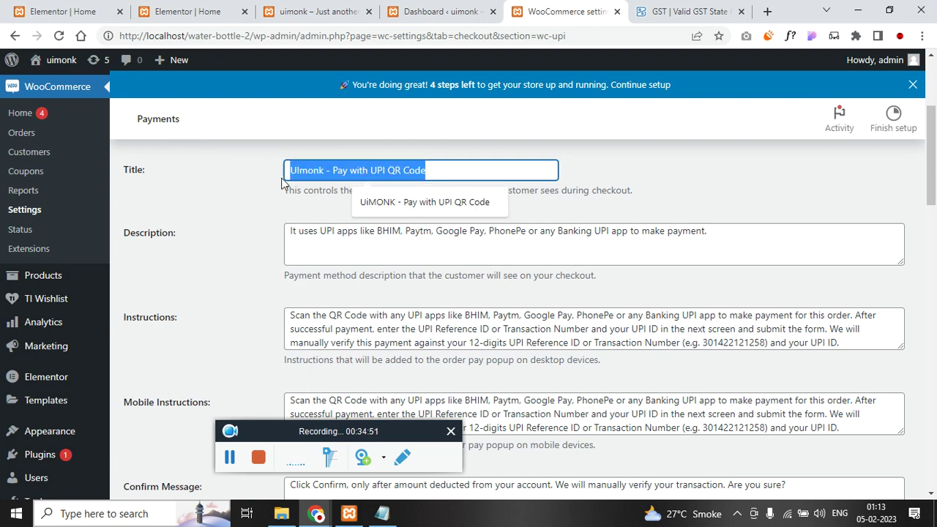
scroll(142, 288, down, 6)
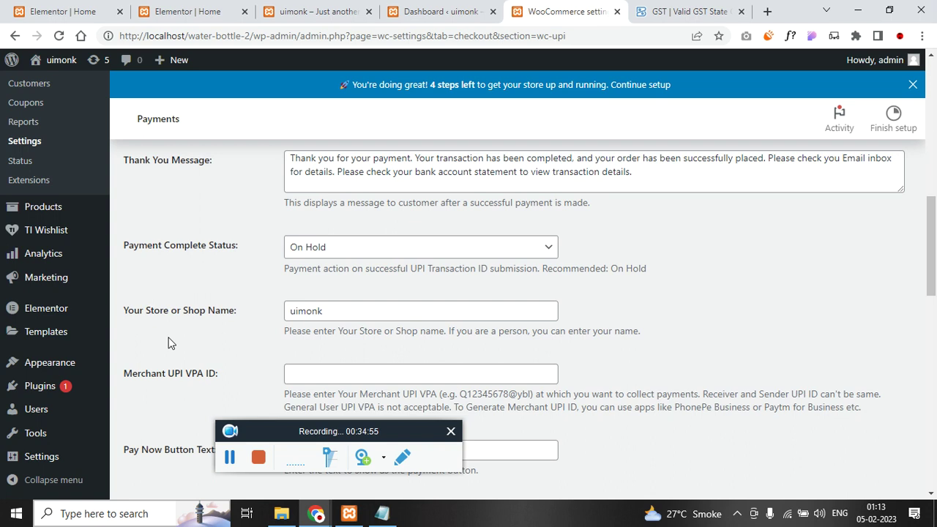
- Set Payment Complete Status to Processing and autofill the merchant UPI ID
click(313, 256)
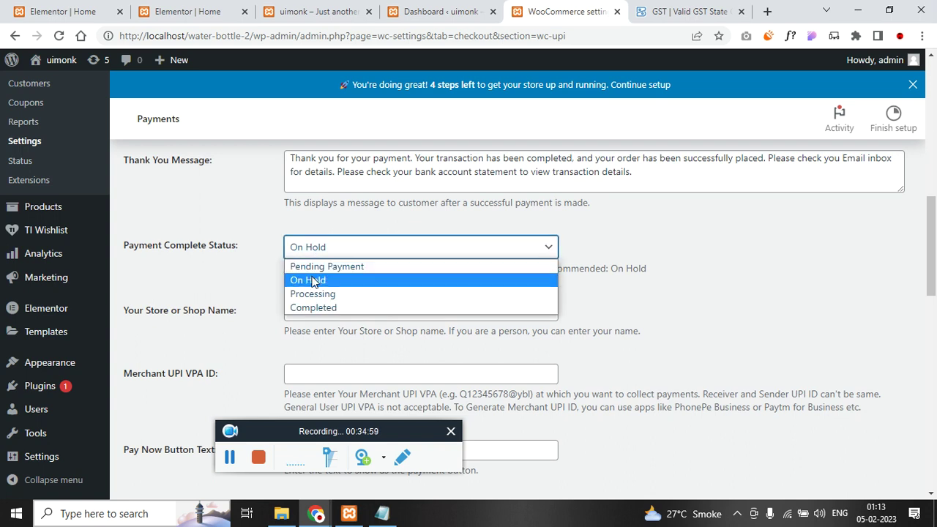
click(313, 282)
click(300, 249)
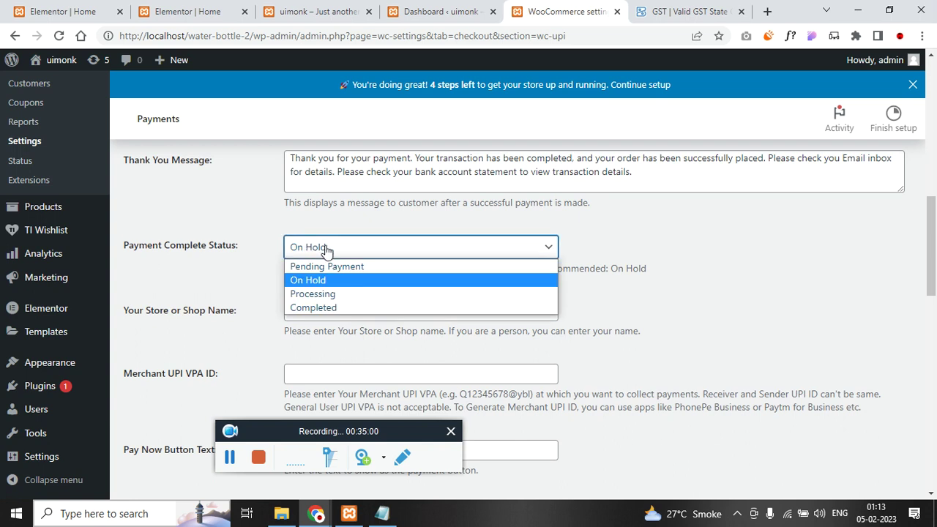
click(328, 293)
scroll(242, 361, down, 1)
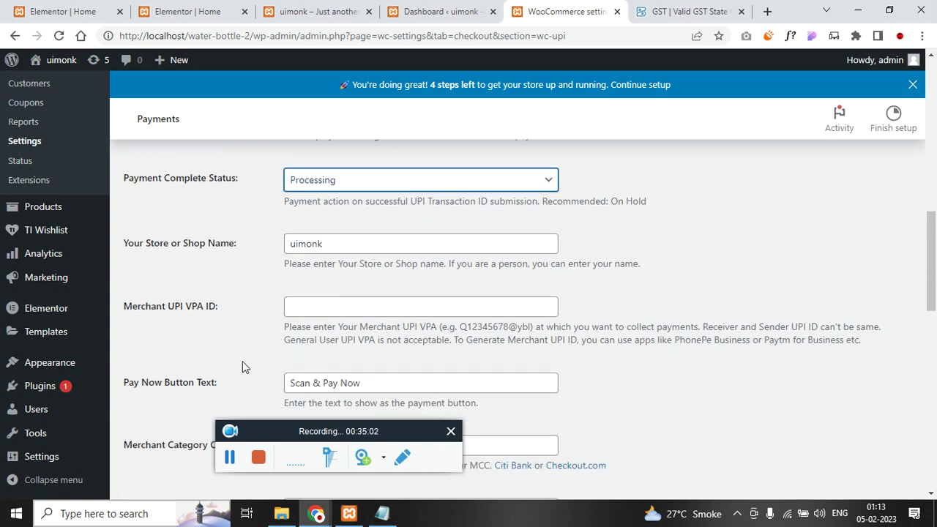
click(300, 314)
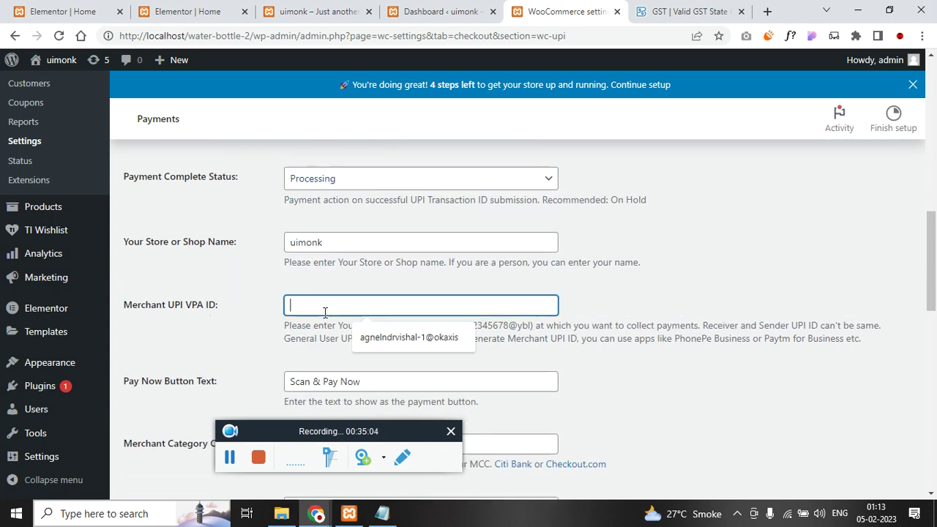
click(329, 336)
drag(410, 305, 286, 305)
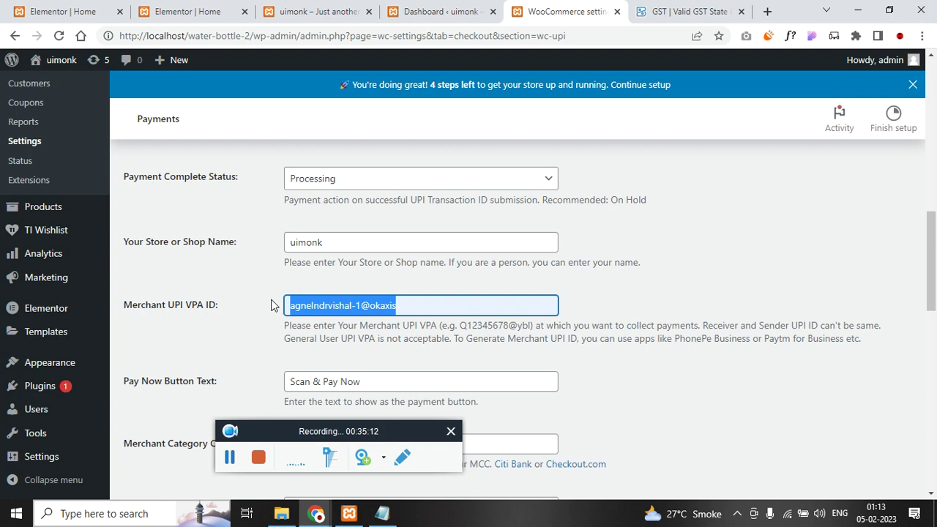
- Save the UPI QR Code payment settings
scroll(393, 322, down, 10)
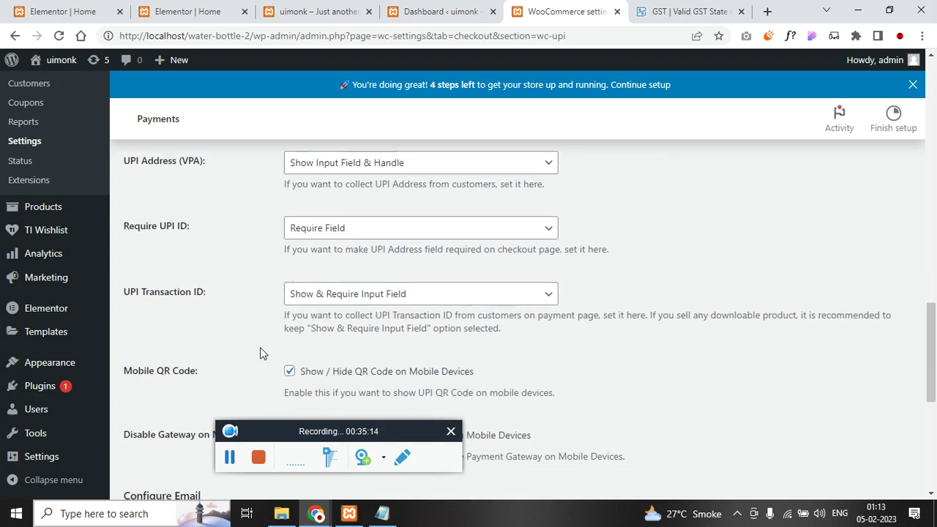
scroll(242, 362, down, 3)
click(163, 426)
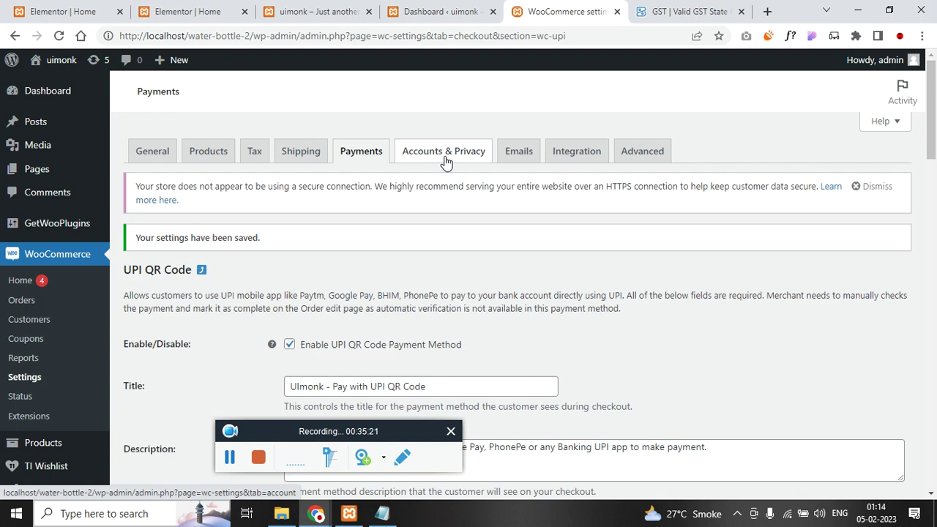
click(446, 161)
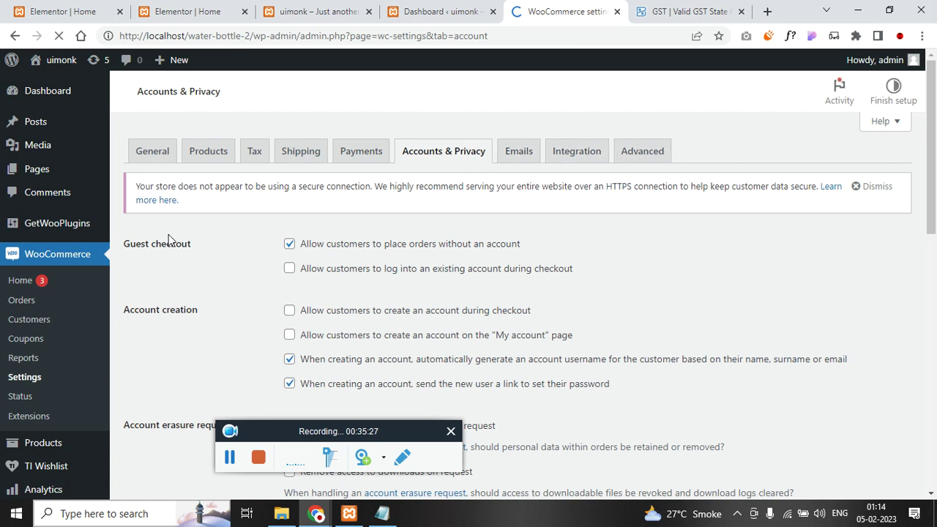
- Start a new product and add an Aluminium category, pasting the name from the notes
mouse_move(63, 445)
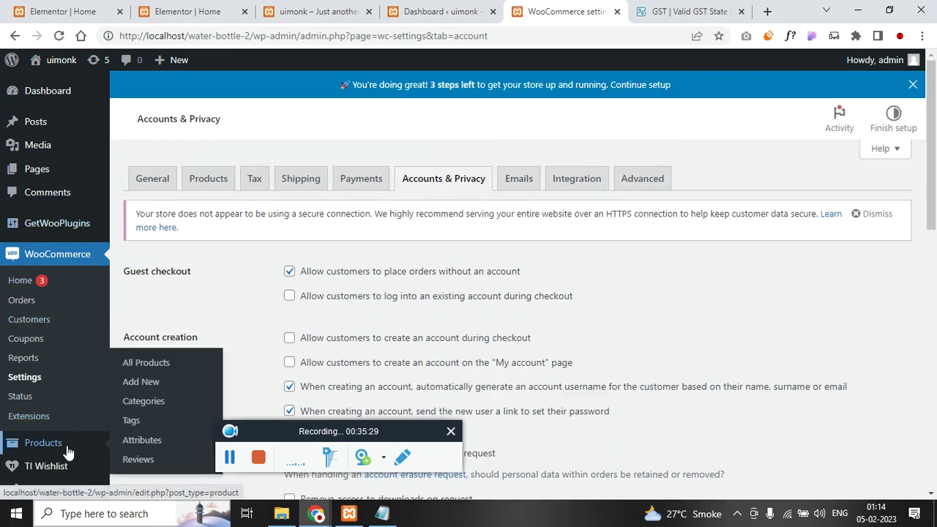
click(141, 381)
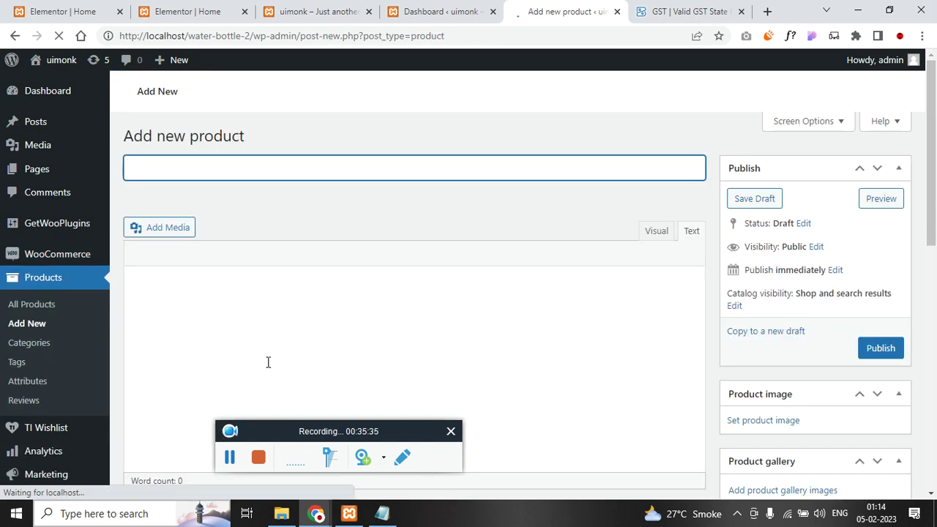
scroll(820, 341, down, 3)
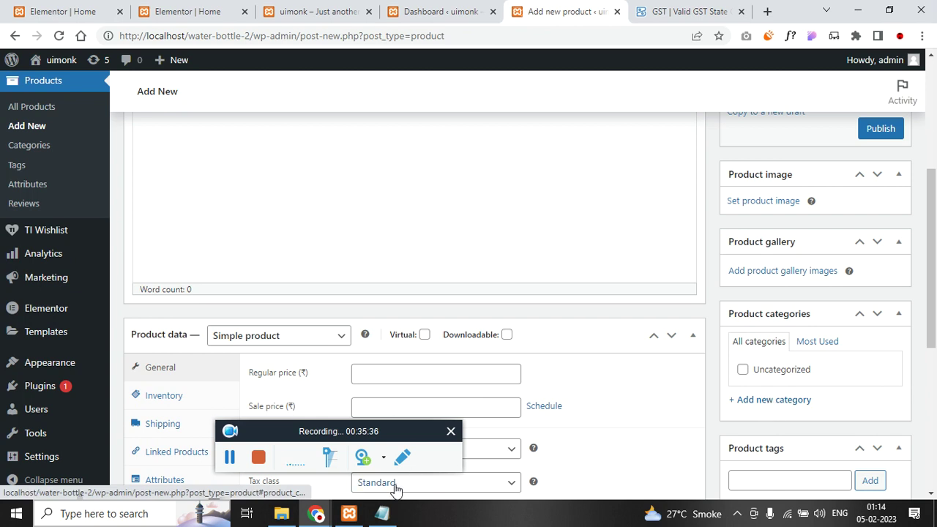
click(381, 513)
click(385, 266)
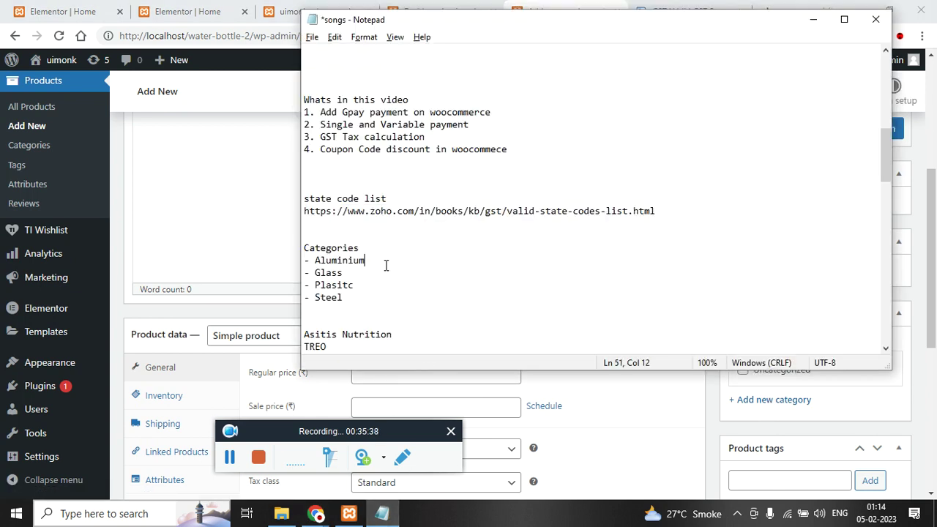
double_click(317, 261)
key(ctrl+c)
click(746, 424)
click(748, 426)
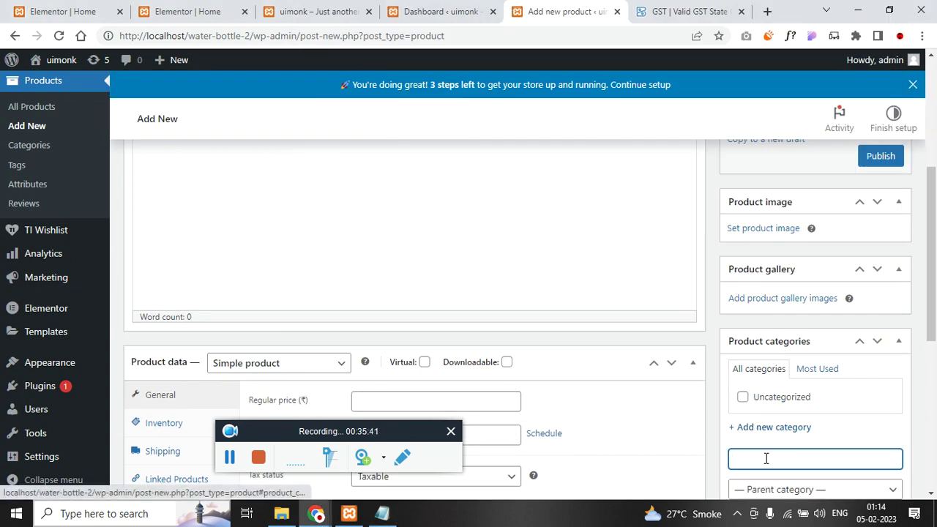
key(ctrl+v)
scroll(766, 439, down, 3)
click(771, 315)
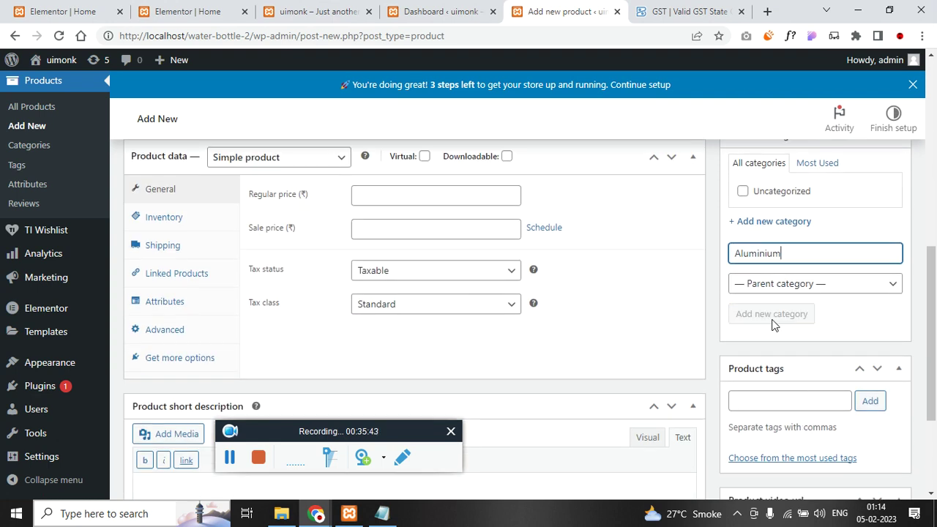
- Add the Glass and Plasitc categories, copying each name from the notes
key(alt+Tab)
click(342, 272)
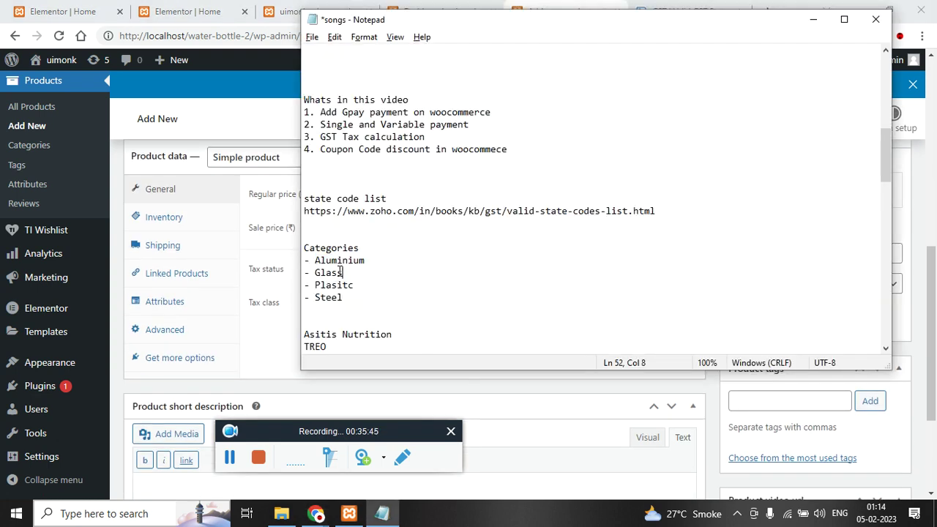
shift+click(315, 273)
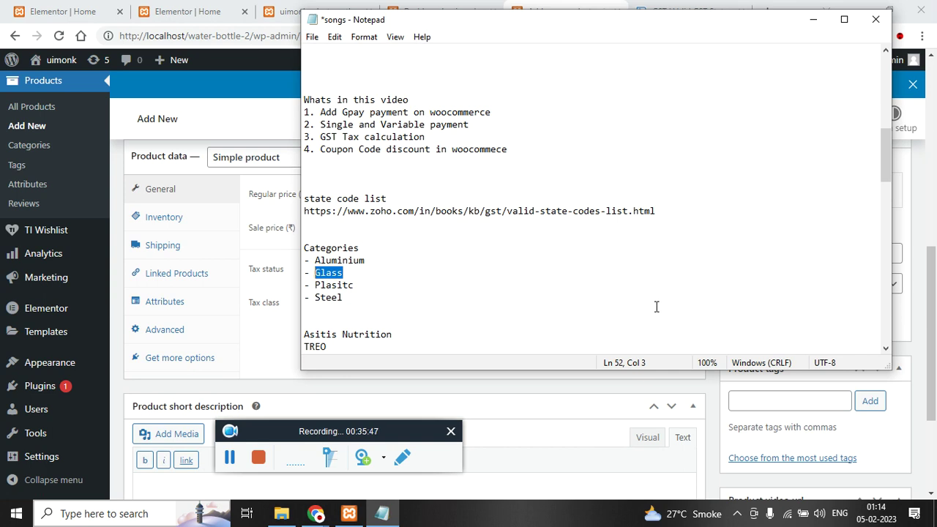
key(ctrl+c)
key(alt+Tab)
click(773, 268)
key(ctrl+v)
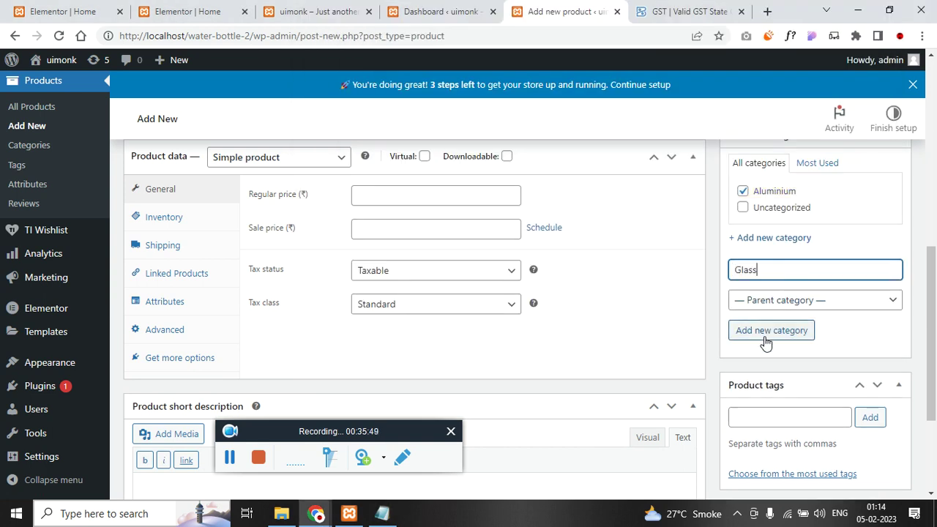
click(764, 337)
key(alt+Tab)
click(355, 285)
shift+click(315, 286)
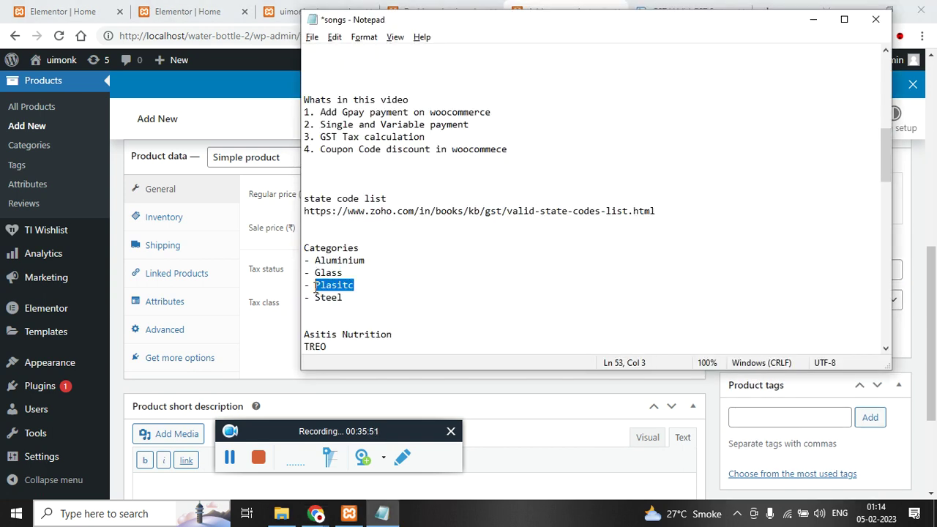
key(ctrl+c)
key(alt+Tab)
key(ctrl+v)
click(765, 345)
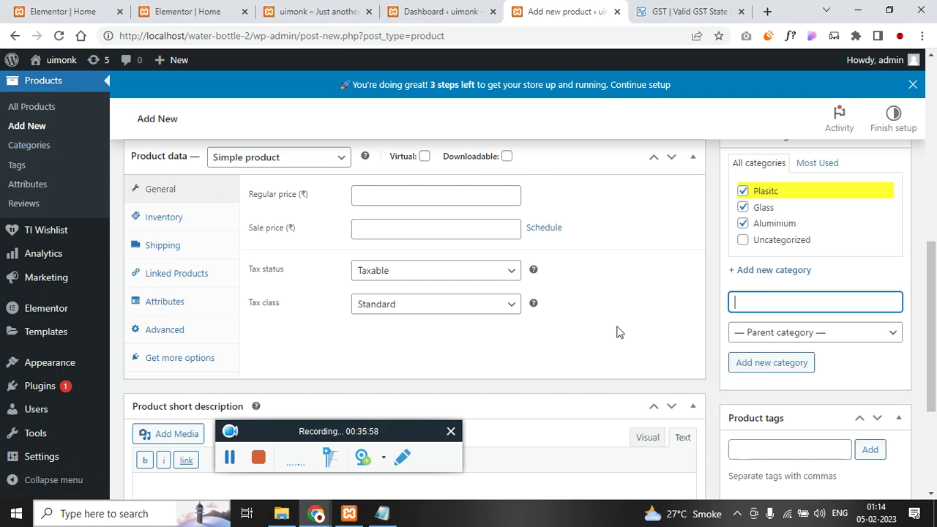
- Untick Aluminium and Glass so only Plasitc stays assigned
click(743, 223)
click(742, 207)
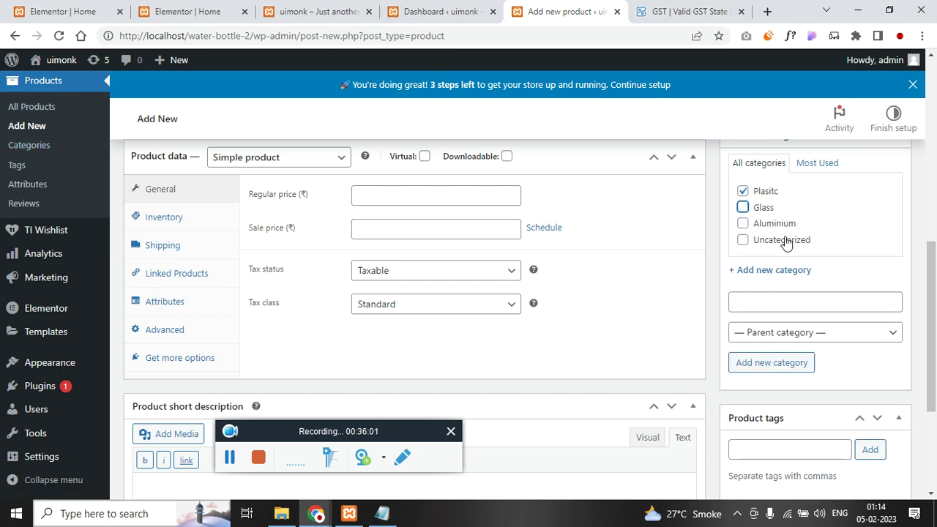
scroll(418, 330, up, 5)
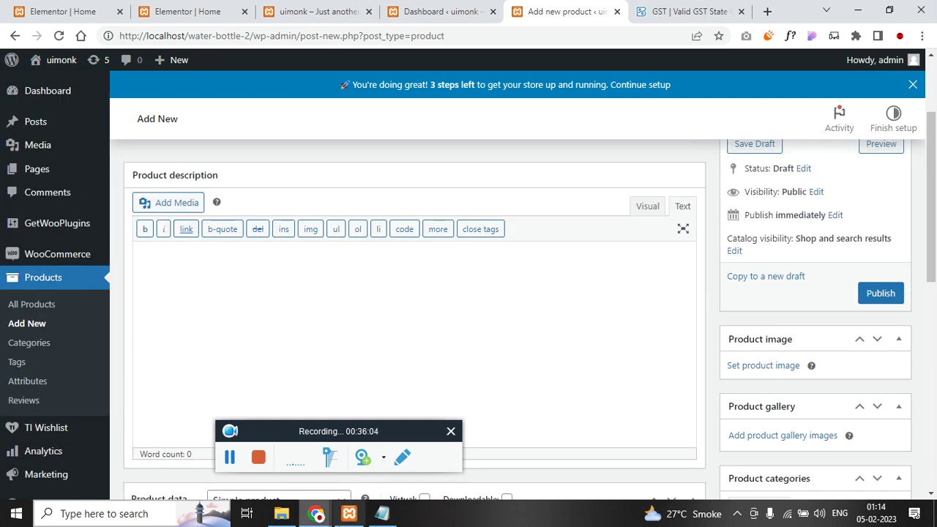
click(382, 513)
- Set the product title to 'Asitis Nutrition Aluminium Water Bottle', copied from the notes
click(408, 261)
scroll(400, 271, up, 10)
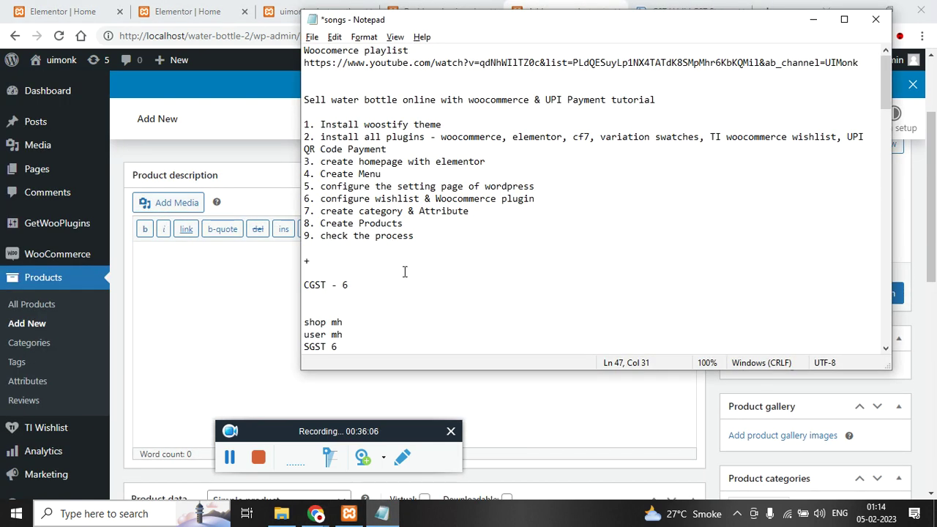
scroll(405, 273, down, 15)
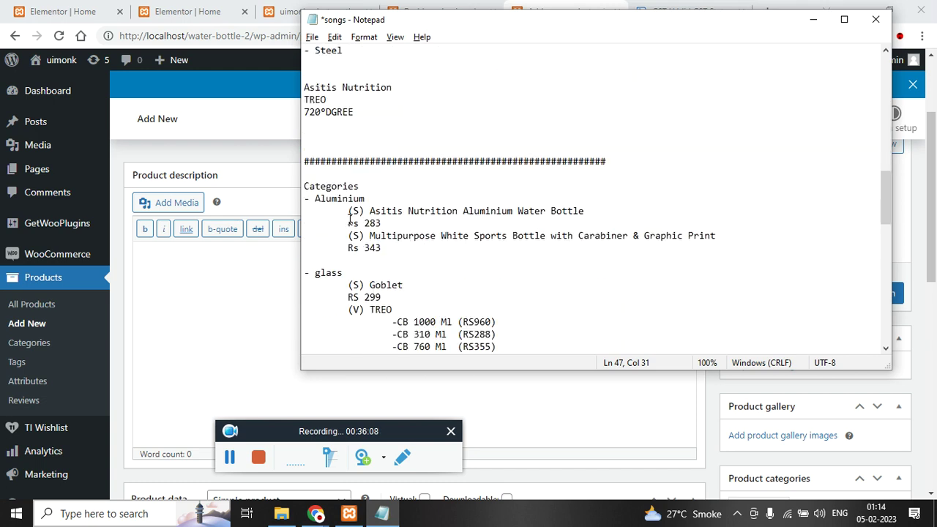
drag(370, 210, 587, 211)
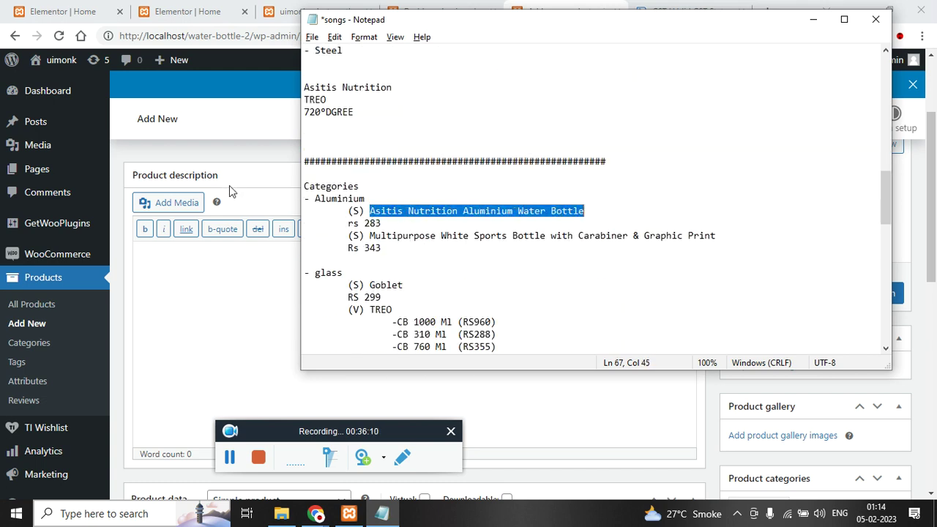
scroll(229, 220, up, 2)
key(ctrl+c)
click(300, 249)
key(ctrl+v)
- Paste the bottle specifications from the notes into the product description
scroll(299, 261, down, 2)
key(alt+Tab)
scroll(471, 259, up, 10)
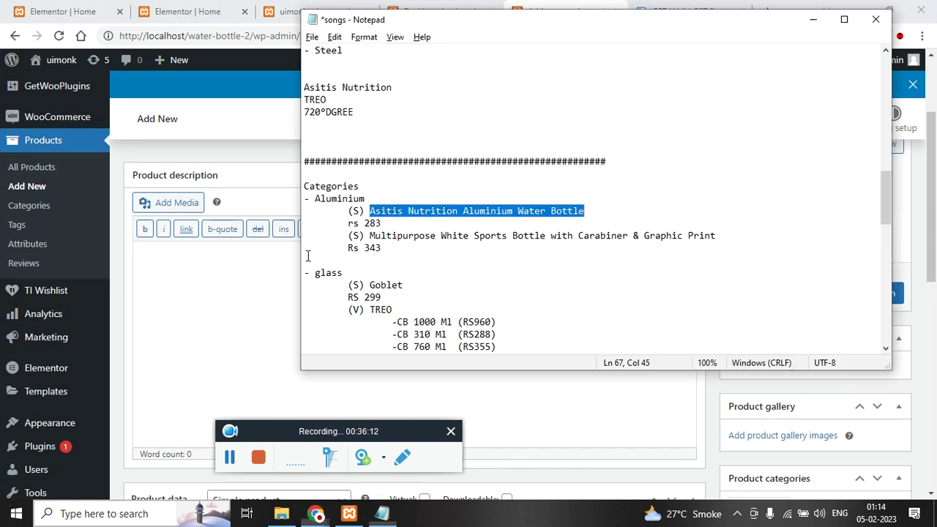
drag(509, 249, 287, 137)
click(220, 273)
key(ctrl+v)
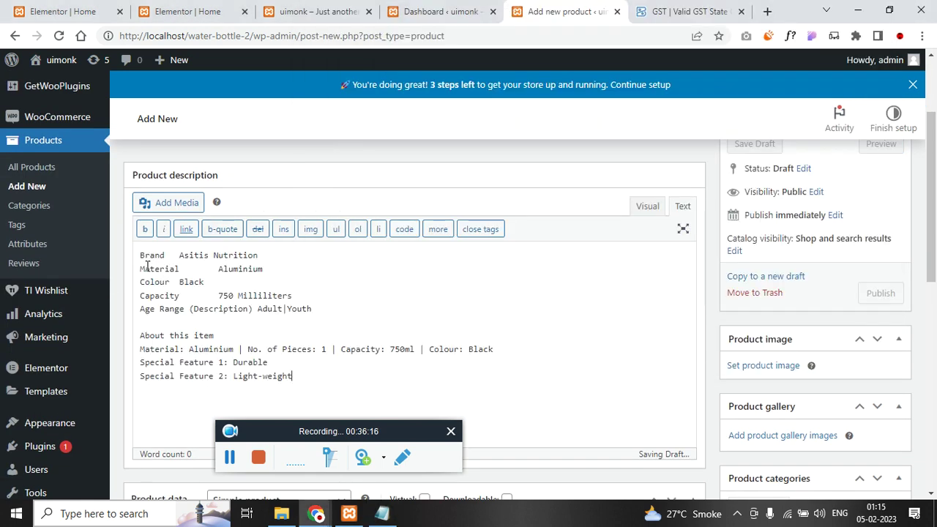
- Bold the Brand, Material, Colour and Capacity labels in the Visual editor
double_click(152, 255)
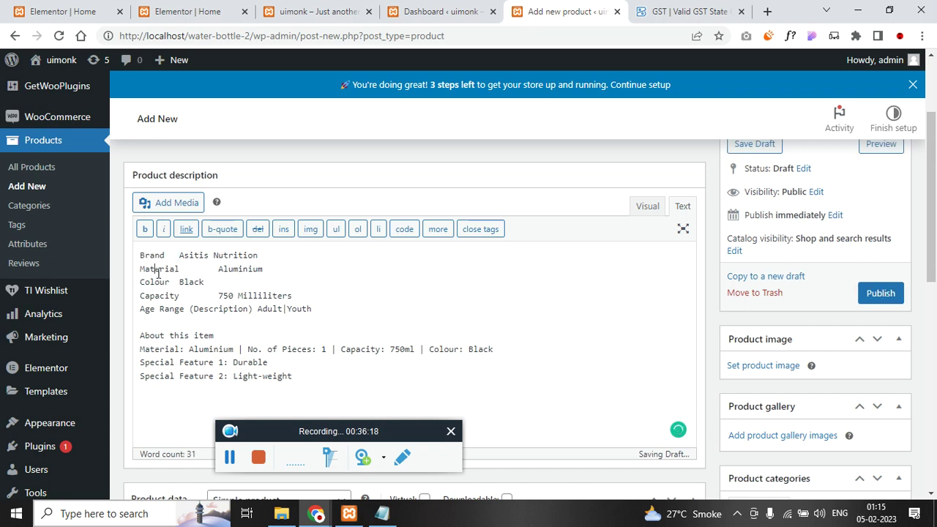
double_click(156, 270)
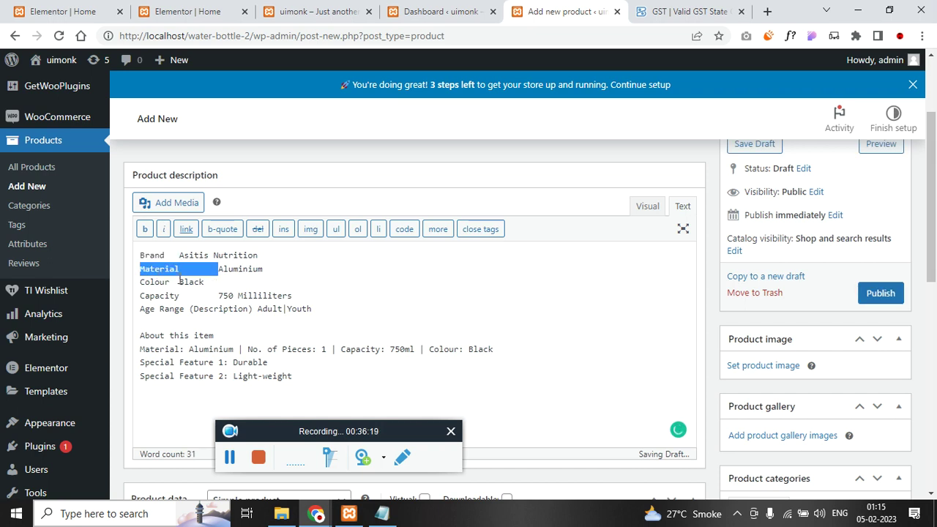
click(647, 205)
double_click(156, 274)
key(ctrl+b)
double_click(160, 288)
key(ctrl+b)
double_click(155, 303)
key(ctrl+b)
double_click(155, 321)
key(ctrl+b)
scroll(237, 335, down, 5)
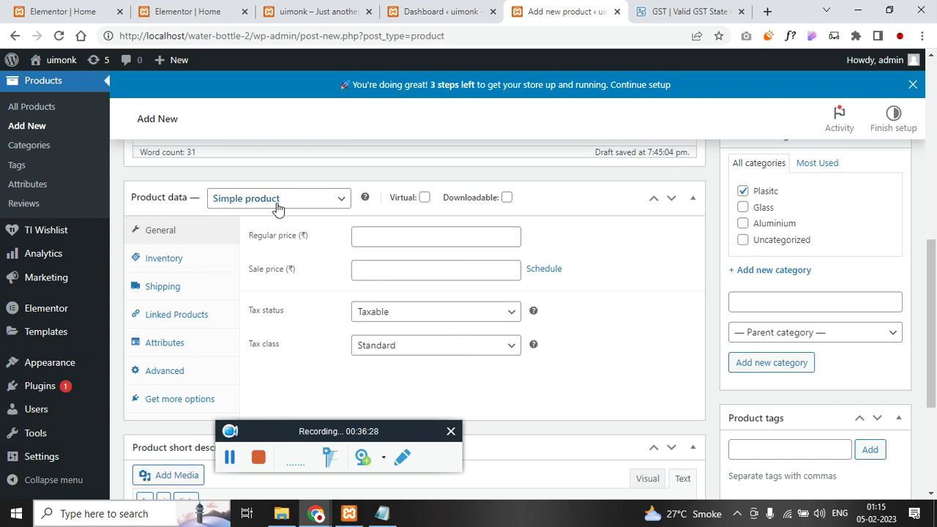
- Mark the product virtual with regular price 283 and sale price 250
click(422, 199)
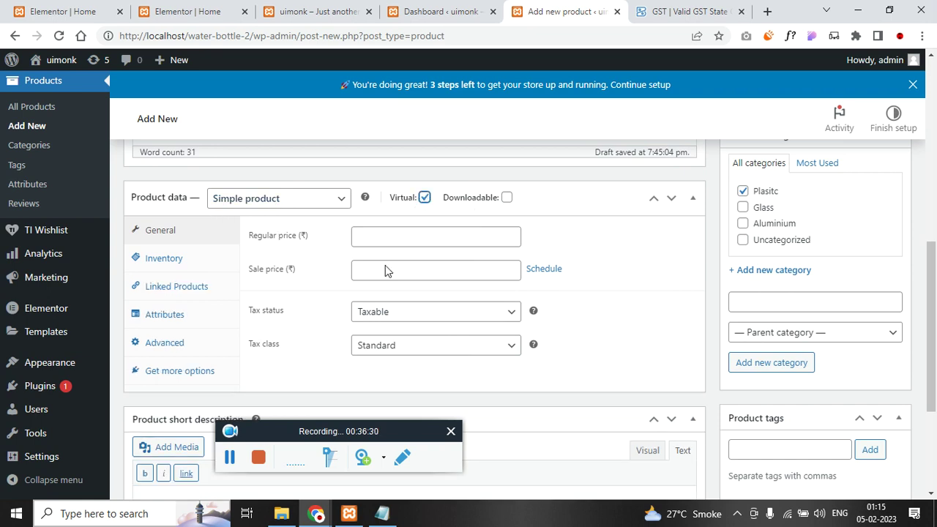
key(alt+Tab)
click(439, 188)
scroll(432, 212, up, 13)
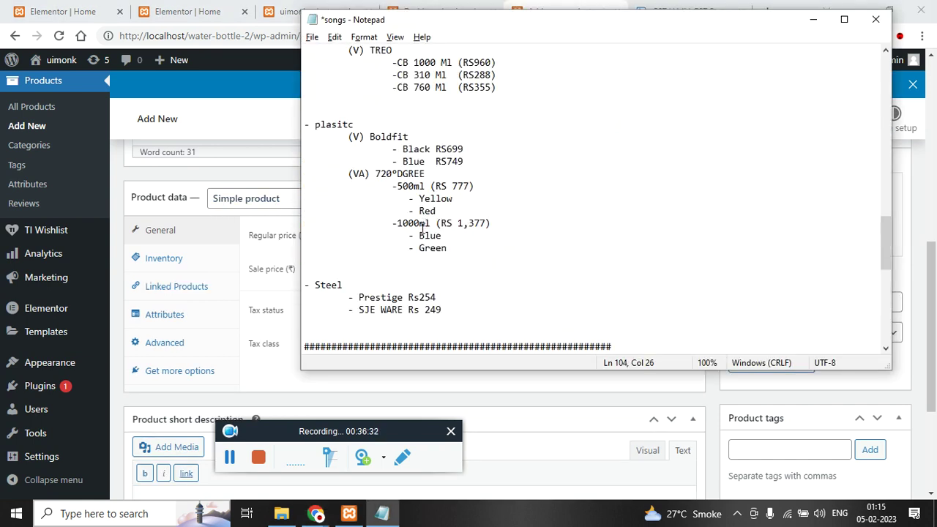
double_click(371, 224)
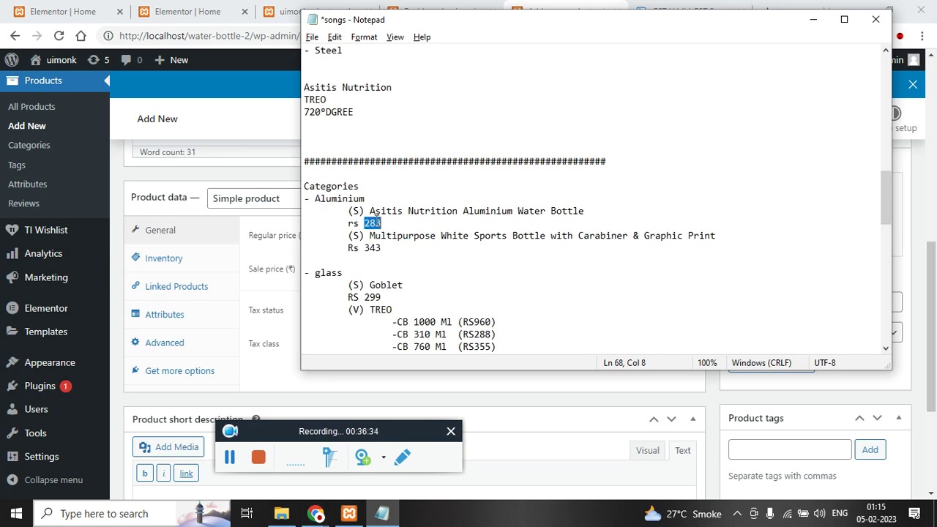
key(ctrl+c)
key(alt+Tab)
click(397, 240)
key(ctrl+v)
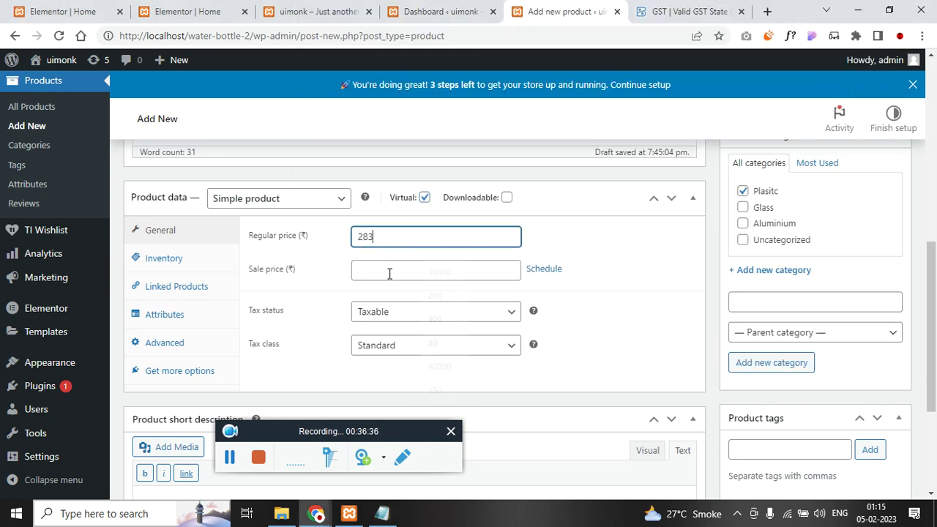
click(395, 273)
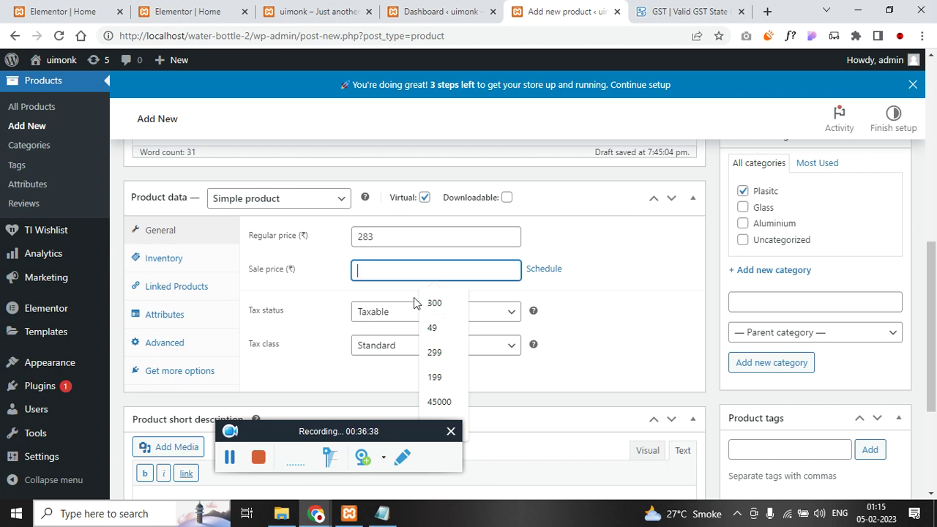
text(250)
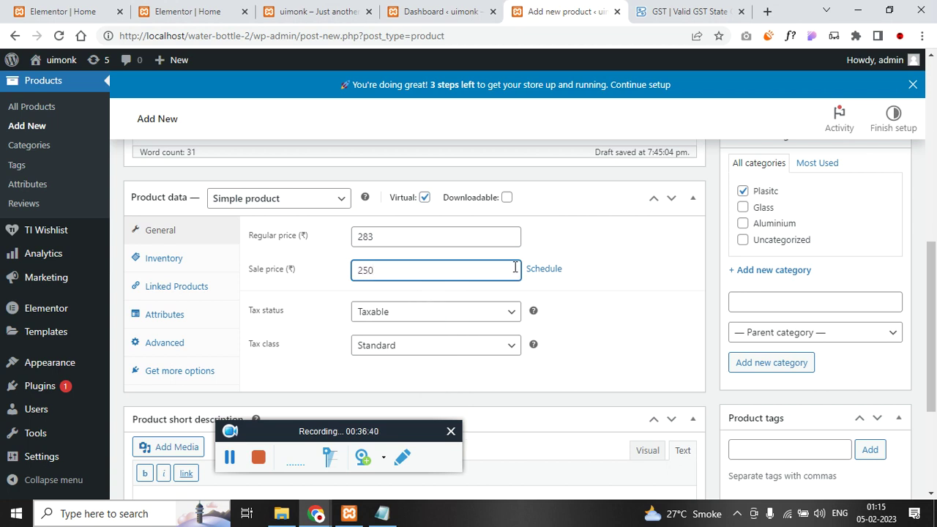
- Set the tax status to Taxable and the tax class to GST 12
click(412, 315)
click(412, 331)
click(424, 348)
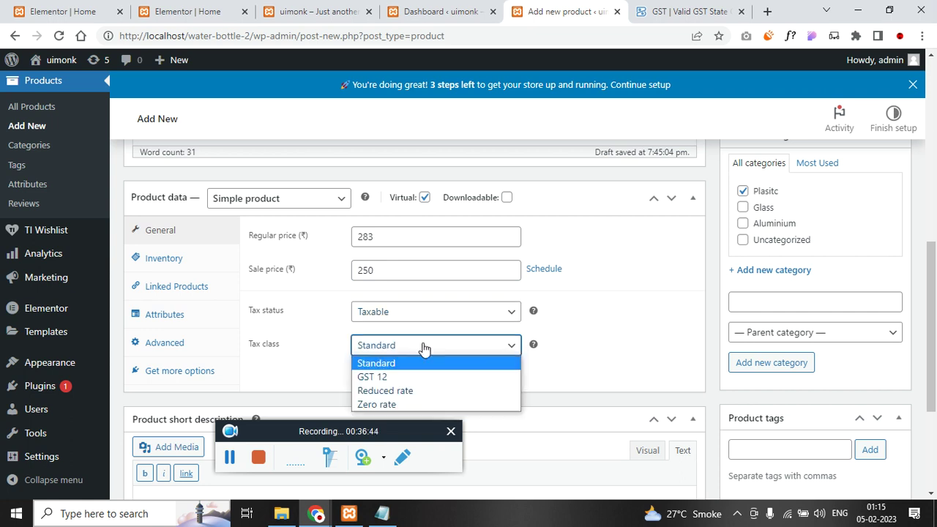
click(424, 377)
click(419, 317)
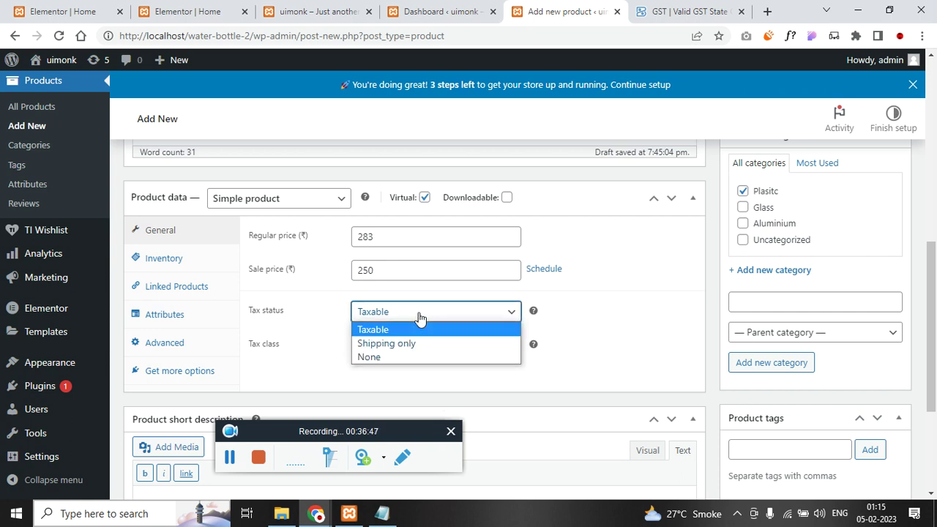
click(420, 317)
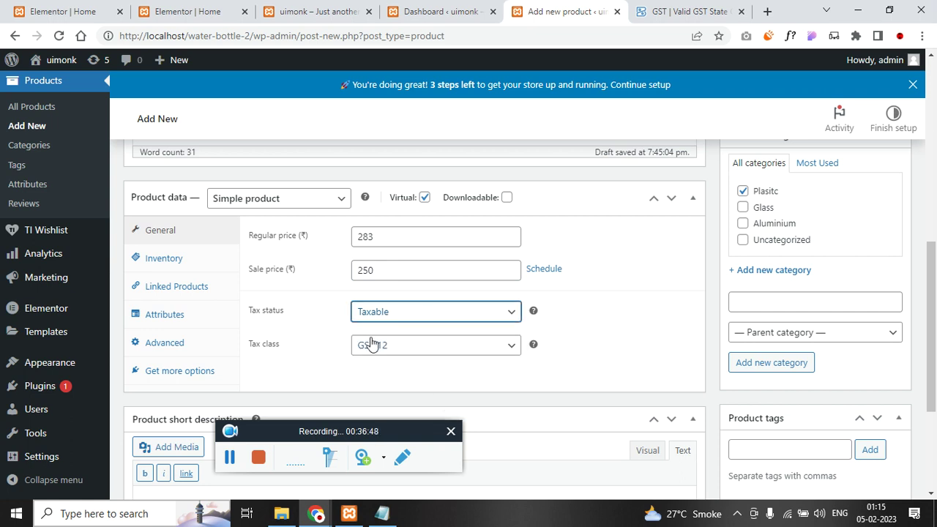
- Set SKU 12651651 and manage stock with quantity 100 and low stock threshold 2
click(170, 261)
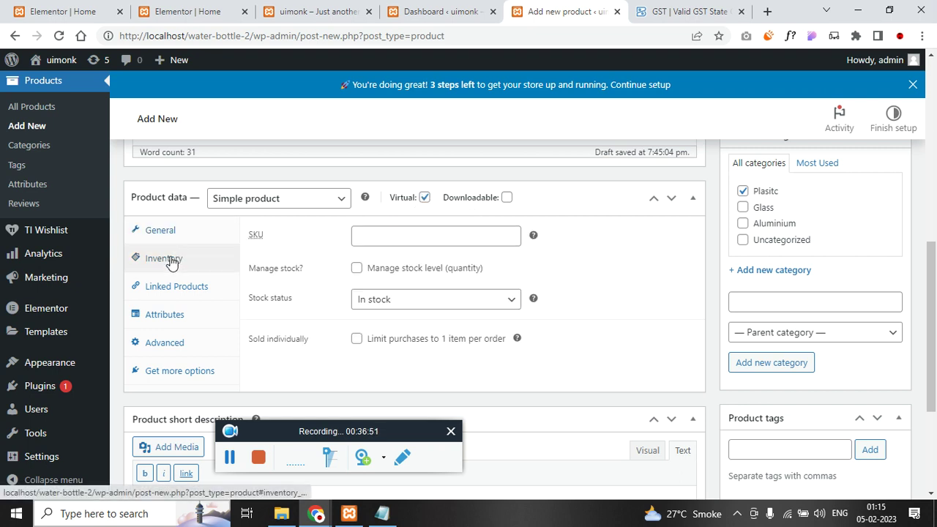
click(393, 237)
text(12651651)
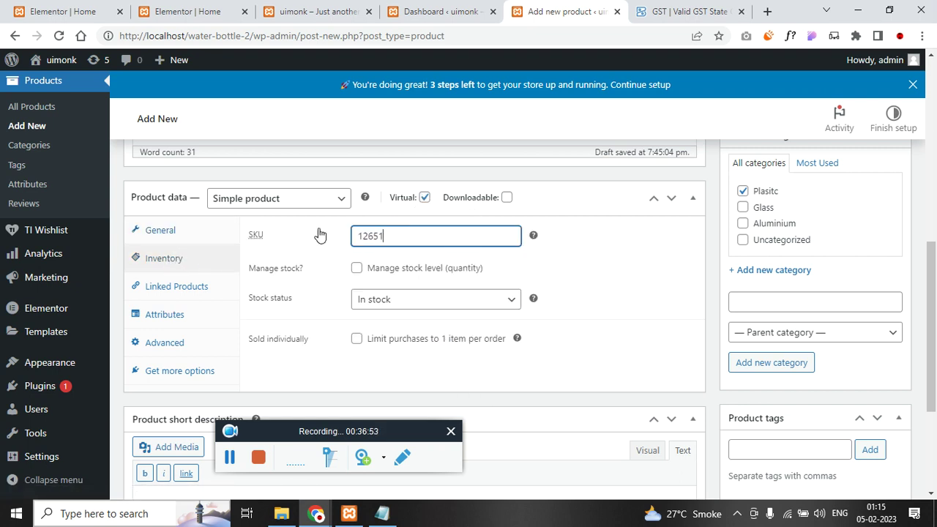
click(357, 269)
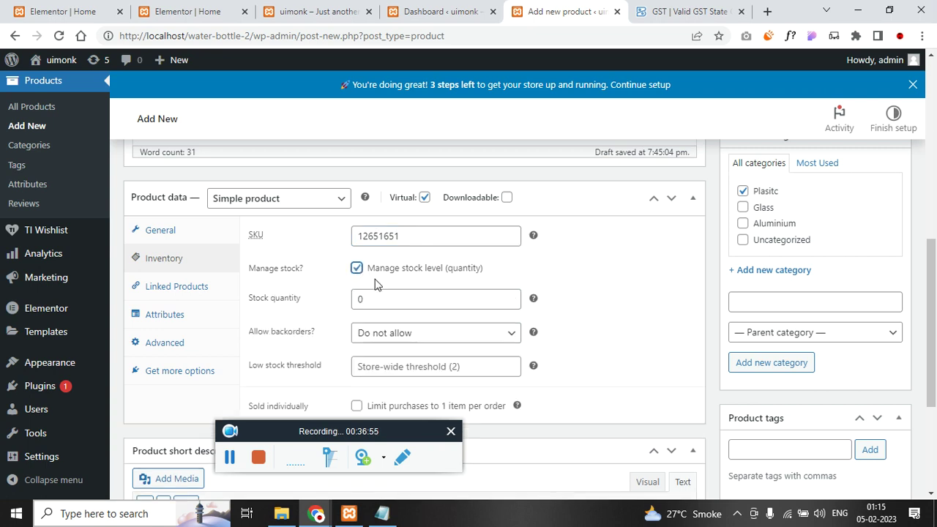
click(324, 298)
text(100)
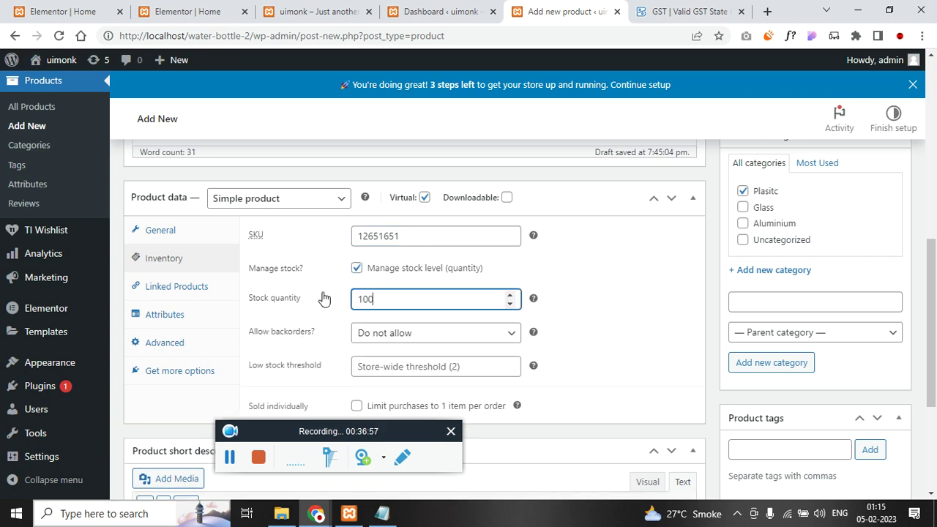
scroll(324, 298, down, 1)
click(403, 295)
text(2)
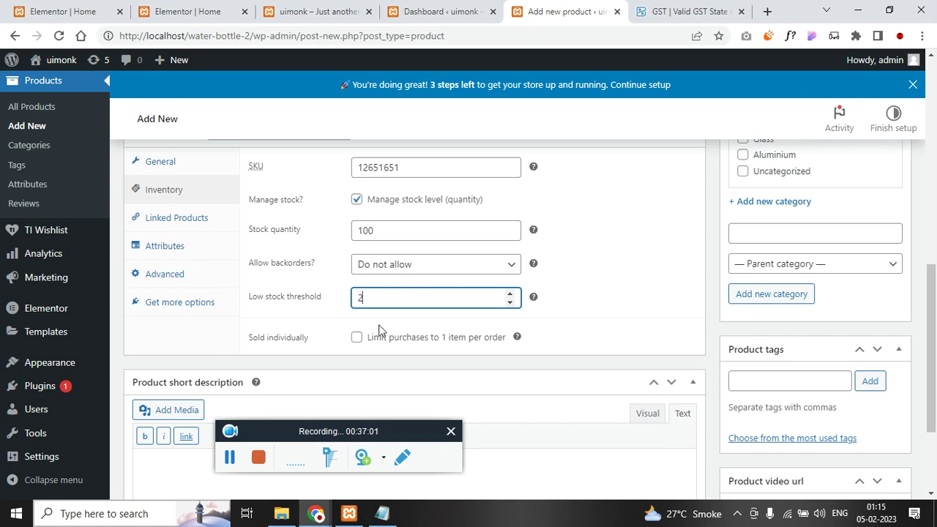
click(187, 221)
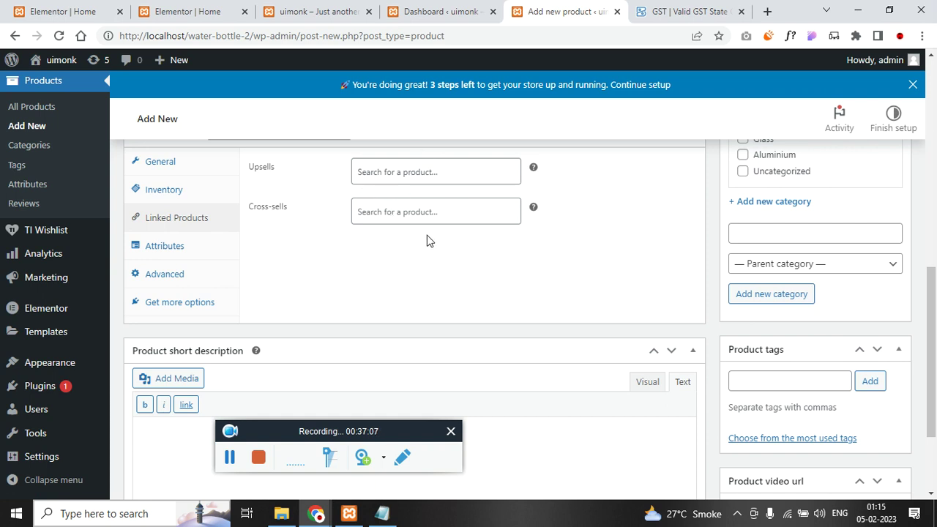
click(177, 248)
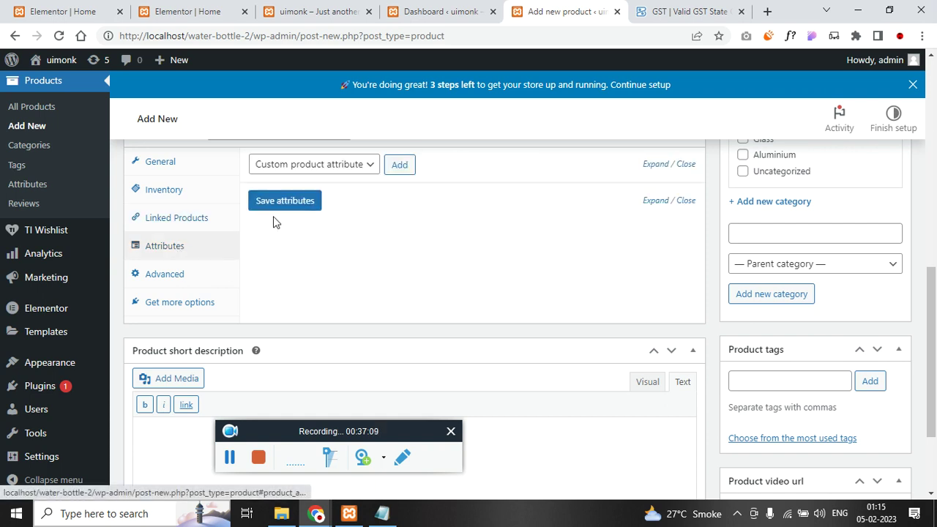
click(171, 287)
click(175, 306)
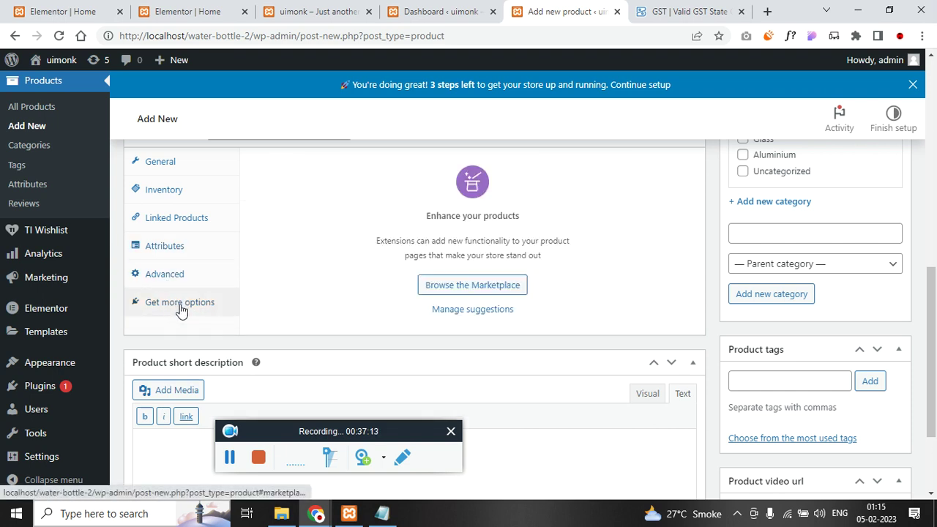
- Copy the main description into the short description and open the product image picker
scroll(356, 324, down, 2)
click(276, 324)
scroll(322, 293, up, 6)
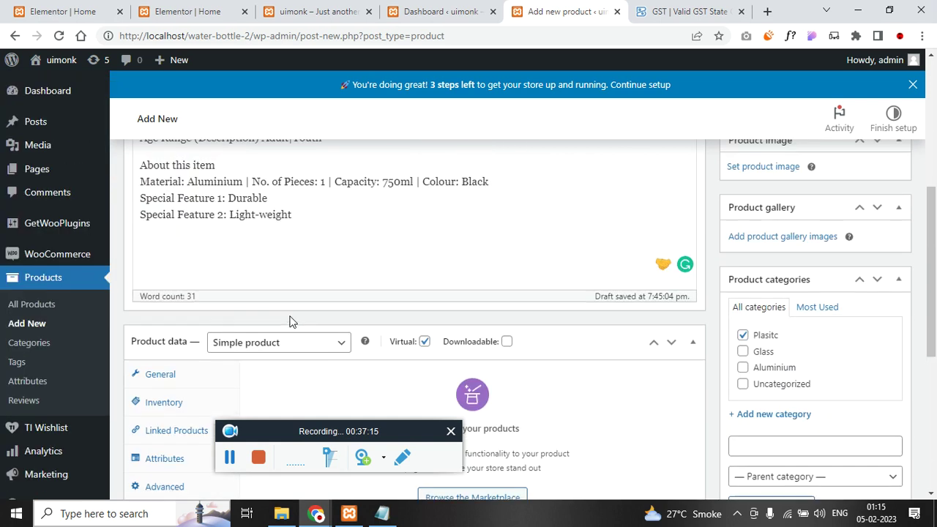
click(356, 266)
key(ctrl+a)
scroll(355, 278, down, 5)
scroll(354, 290, down, 1)
click(292, 343)
key(ctrl+v)
scroll(723, 258, up, 6)
scroll(729, 281, down, 1)
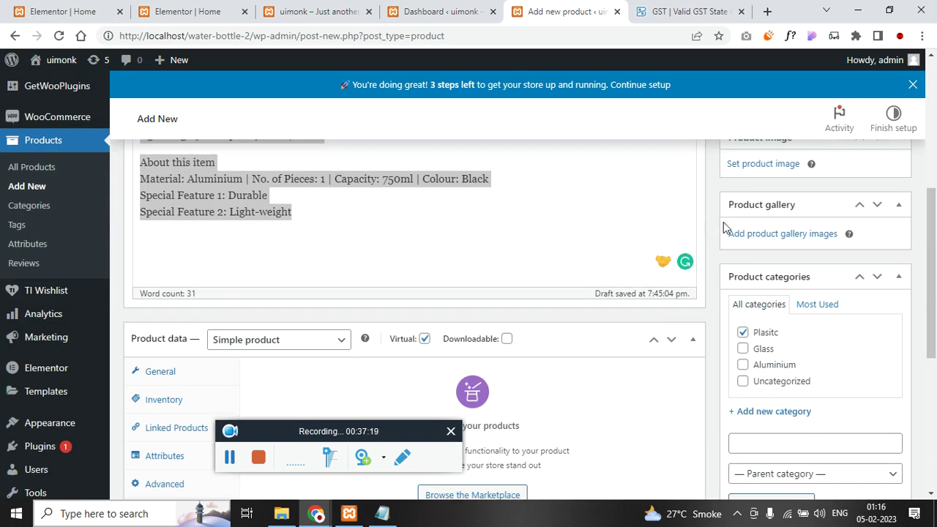
click(759, 166)
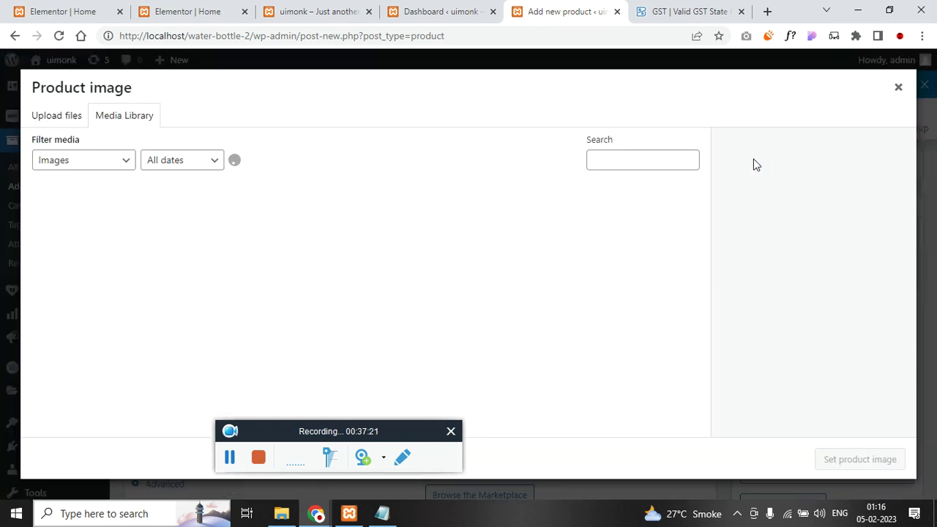
- Upload the Asitis bottle images from the aluminium folder to the Media Library
click(60, 115)
click(451, 296)
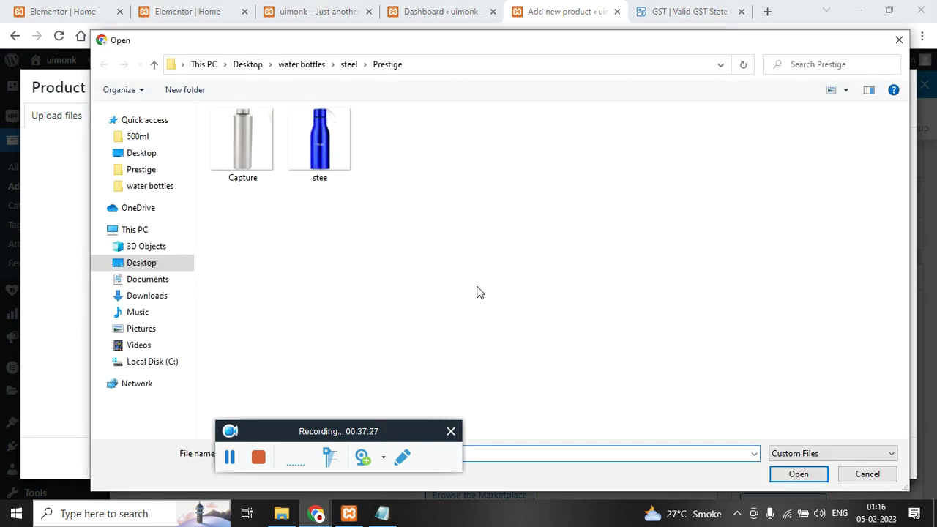
click(311, 65)
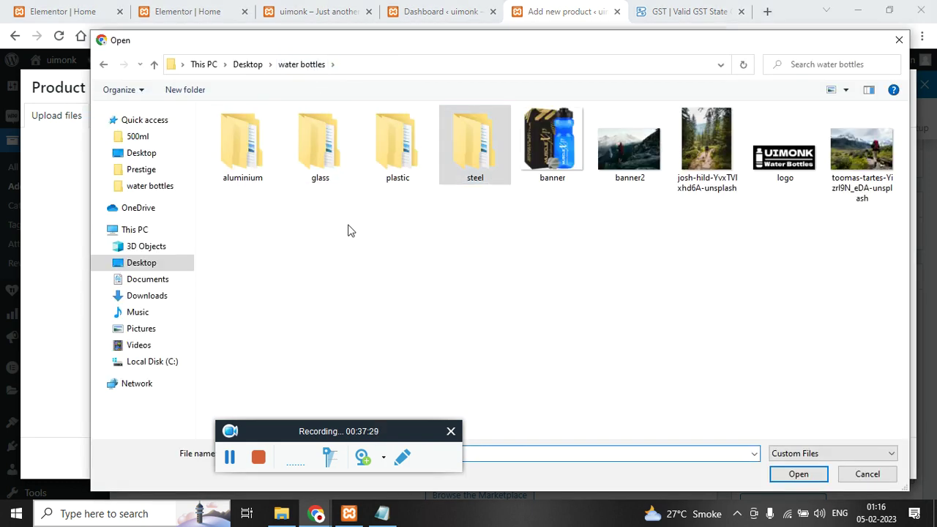
double_click(234, 150)
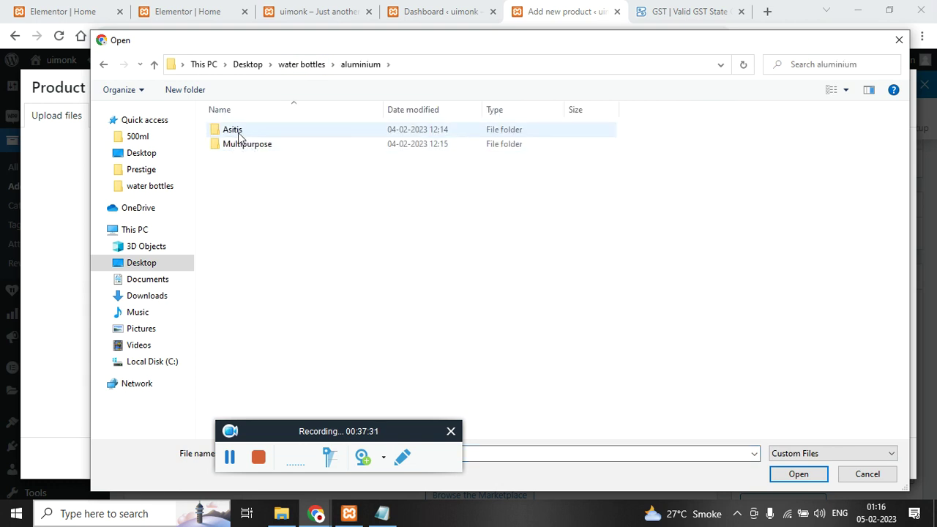
double_click(240, 129)
double_click(252, 144)
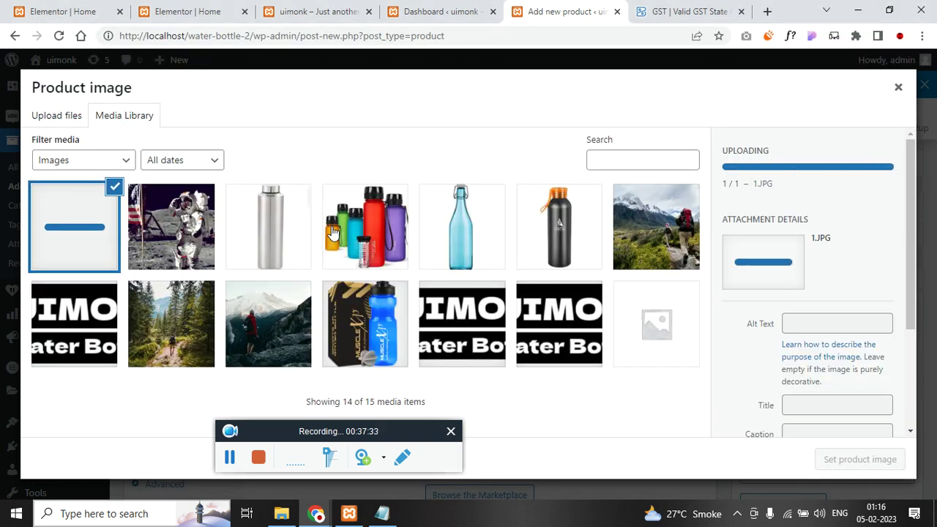
click(56, 116)
click(446, 292)
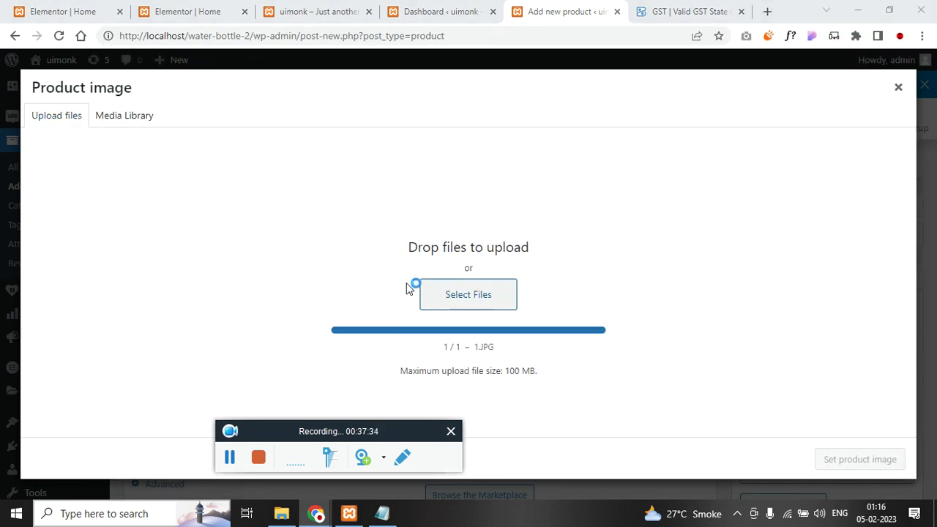
click(319, 141)
ctrl+click(395, 139)
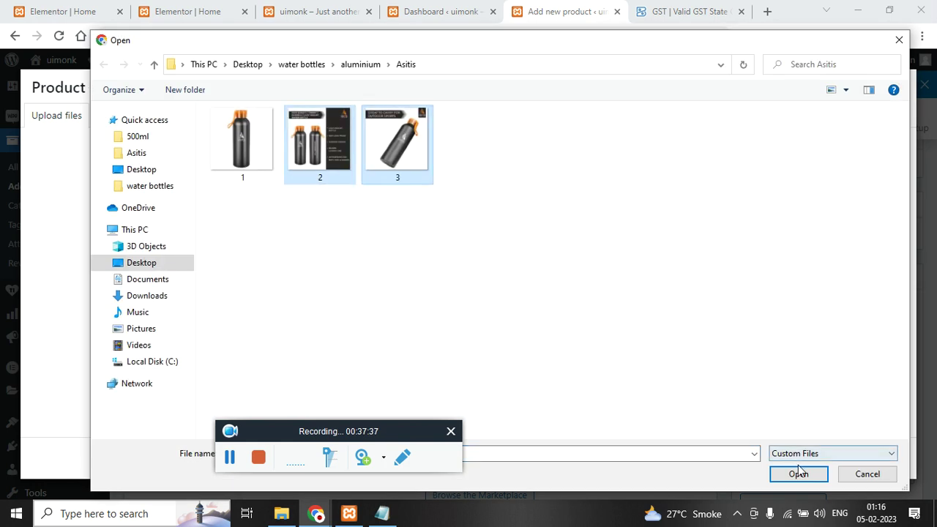
click(798, 474)
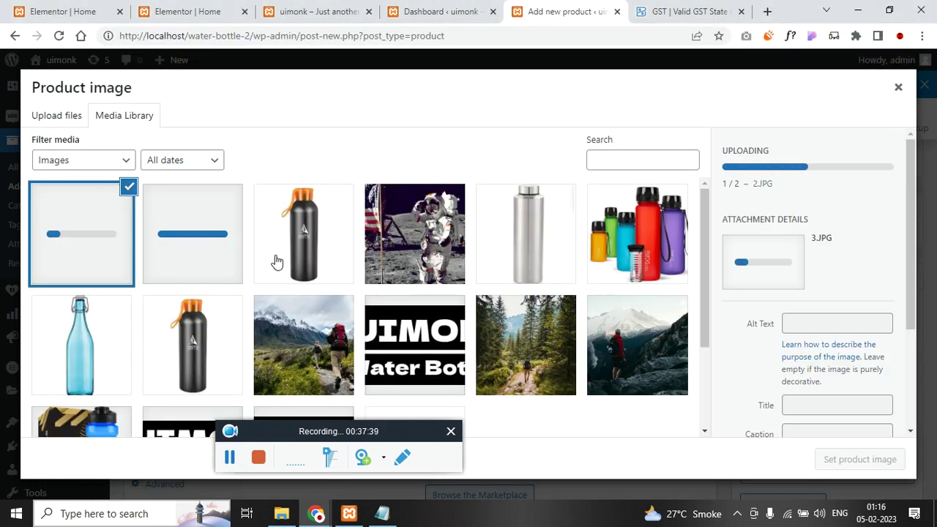
- Set the black bottle image as the main product image
click(273, 261)
click(870, 466)
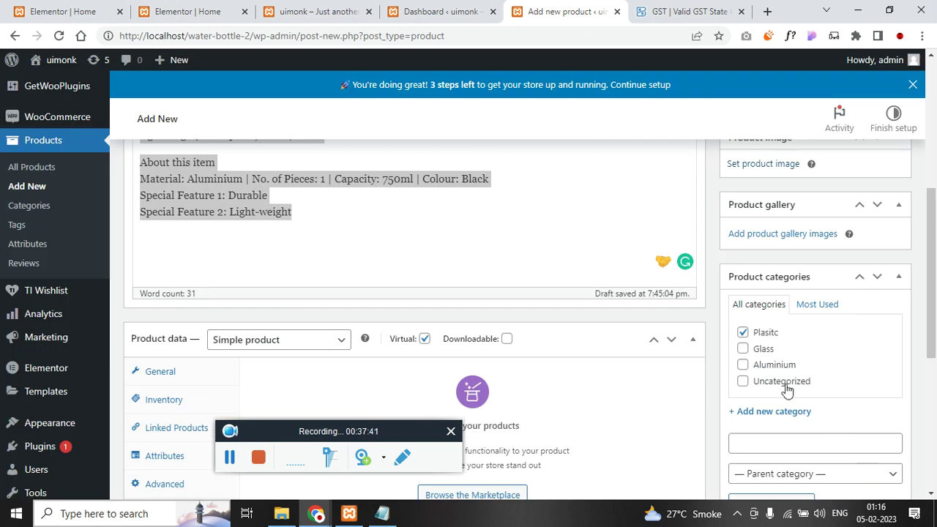
scroll(787, 390, down, 2)
scroll(767, 434, up, 6)
scroll(766, 431, down, 3)
scroll(805, 351, down, 1)
- Add two bottle shots, including 2.jpg, to the product gallery and publish the product
click(789, 386)
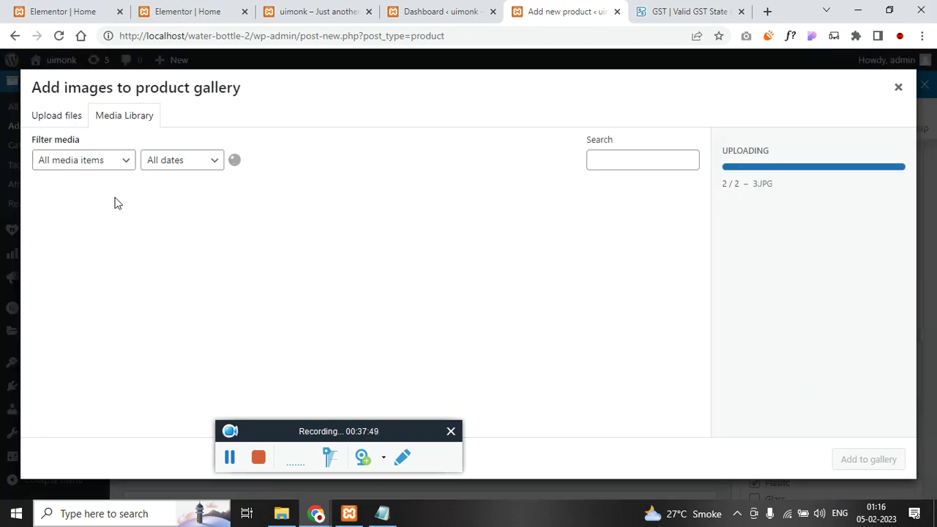
click(104, 242)
click(155, 240)
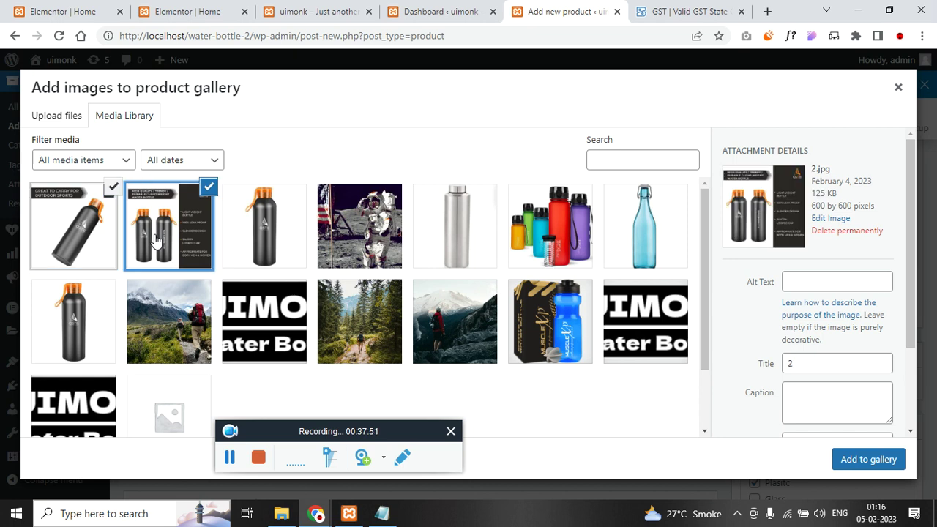
click(860, 459)
scroll(673, 376, down, 4)
scroll(722, 367, up, 10)
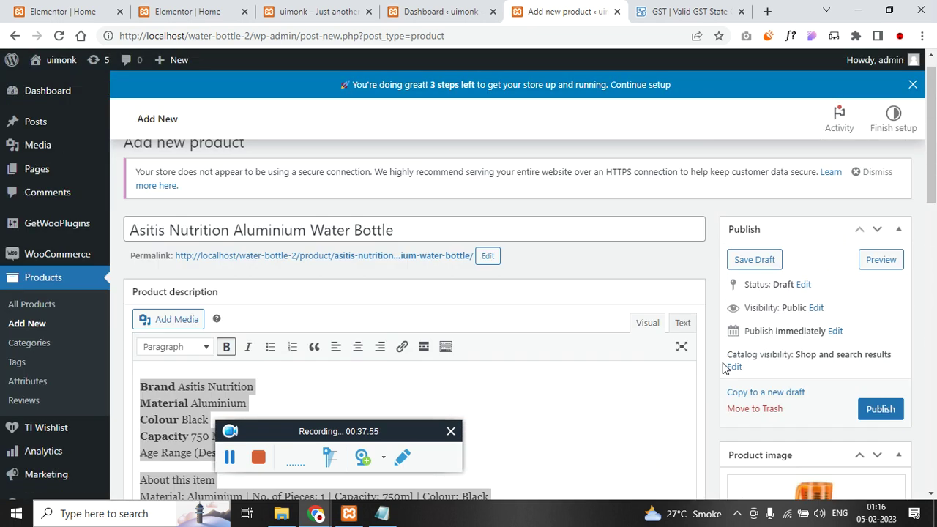
click(879, 430)
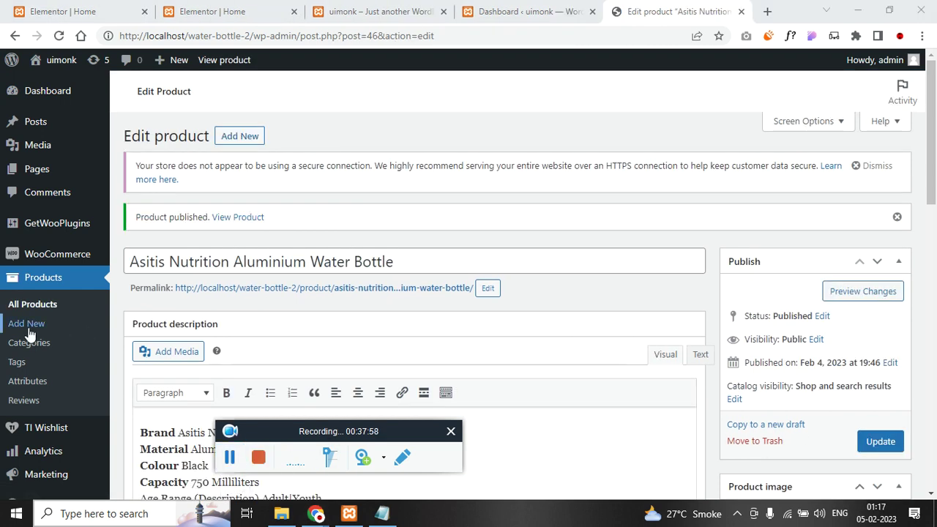
- Start a new product and paste 'TREO' from the notes as its name
click(29, 324)
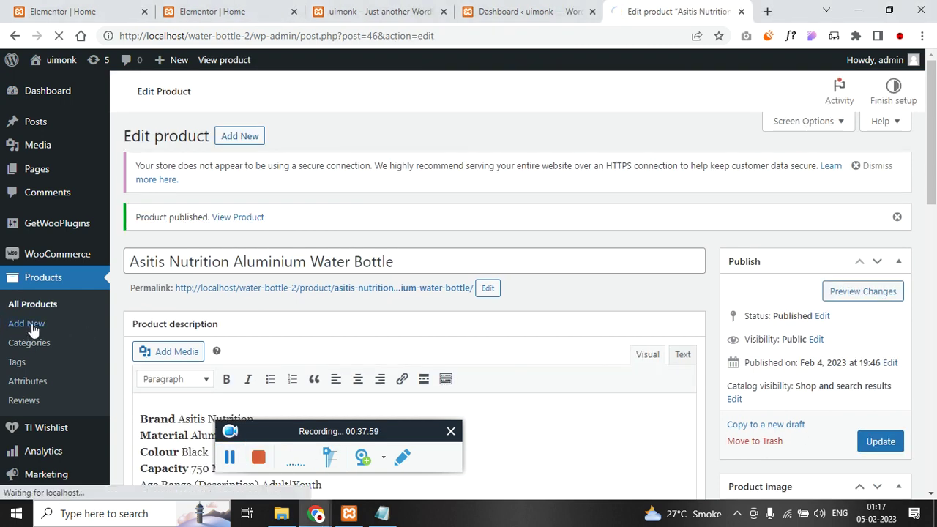
click(382, 513)
click(488, 208)
scroll(482, 231, down, 2)
drag(524, 242, 349, 198)
scroll(463, 251, up, 3)
drag(393, 148, 370, 149)
key(ctrl+c)
click(226, 223)
key(ctrl+v)
- Copy the TREO description from the notes into the product description editor
scroll(396, 242, down, 8)
drag(492, 293, 305, 174)
key(ctrl+c)
click(191, 373)
click(187, 367)
click(192, 384)
key(ctrl+v)
- Make it a Variable product and set the tax class to GST 12
scroll(434, 293, down, 5)
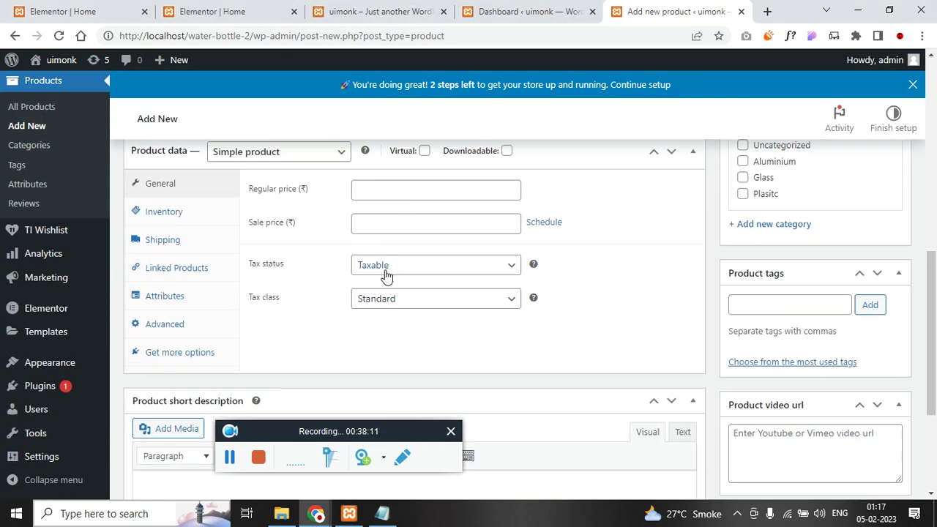
click(424, 151)
click(333, 152)
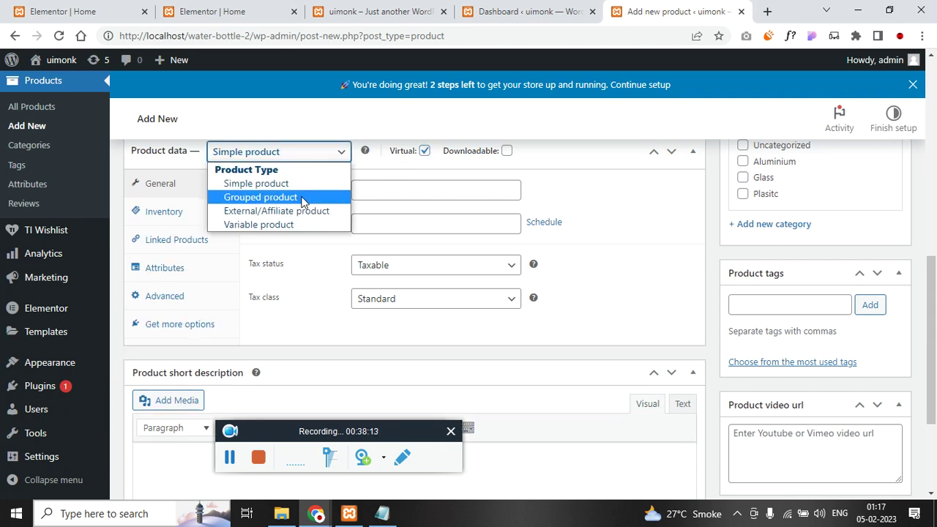
click(293, 224)
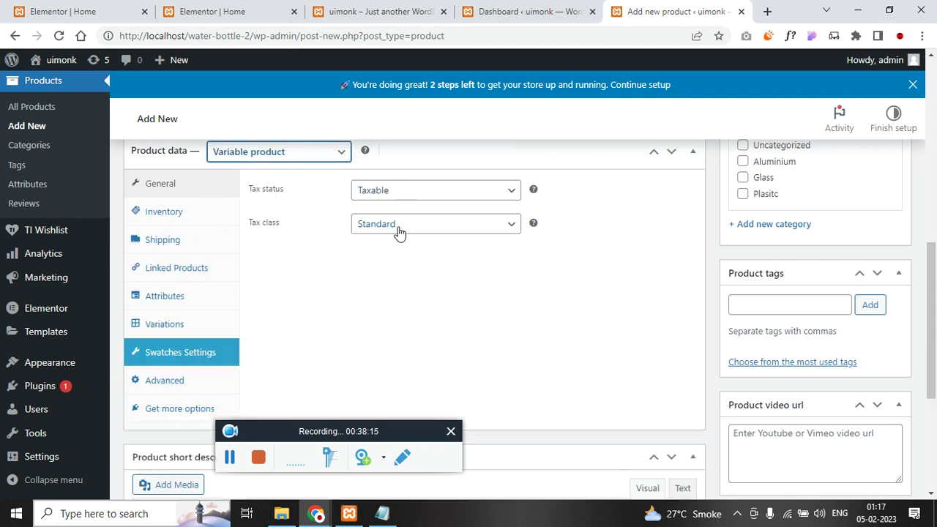
click(389, 190)
click(394, 224)
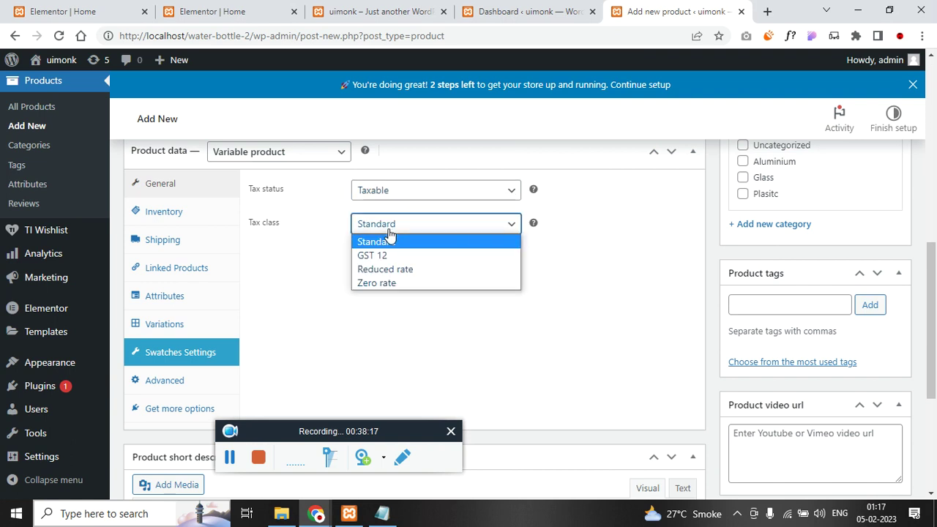
click(395, 261)
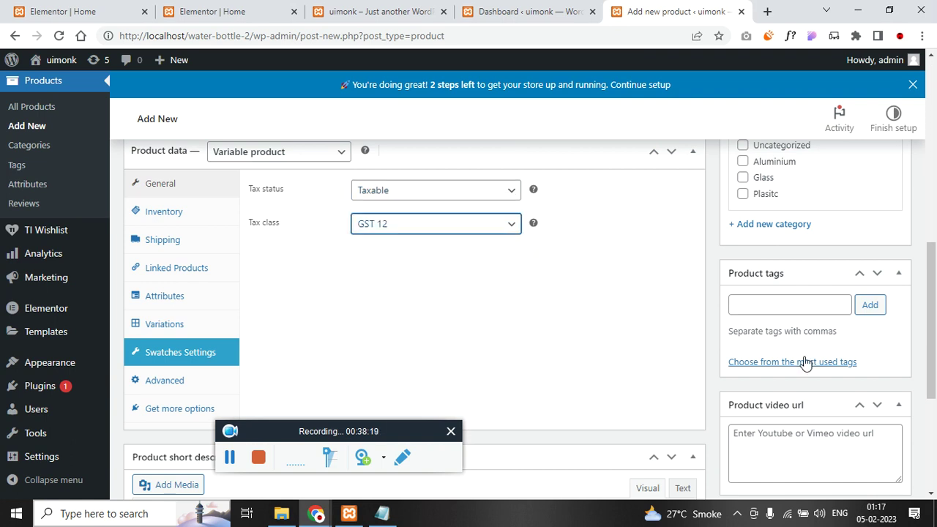
- Put the product in the Glass product category
scroll(810, 364, up, 2)
click(742, 314)
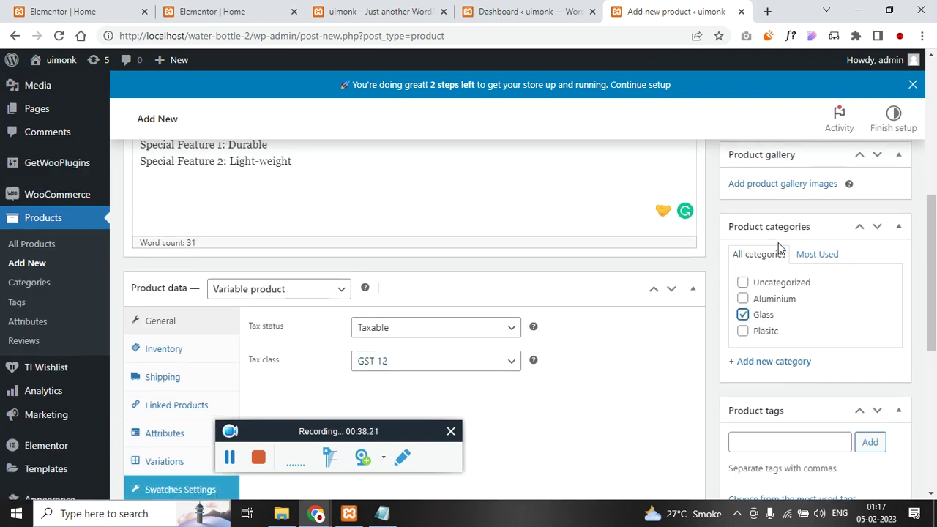
scroll(779, 249, up, 2)
- Start uploading a product image, browsing the file picker to the glass folder
click(774, 251)
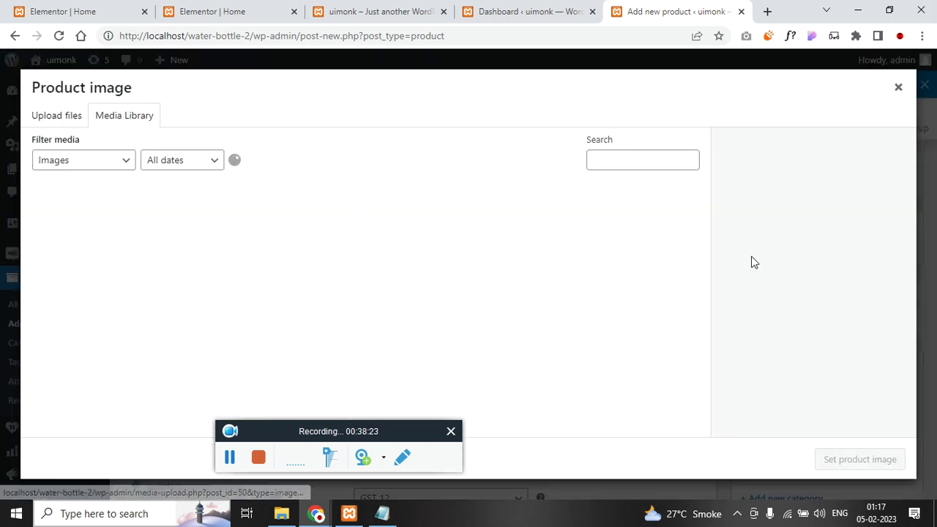
click(84, 120)
click(482, 296)
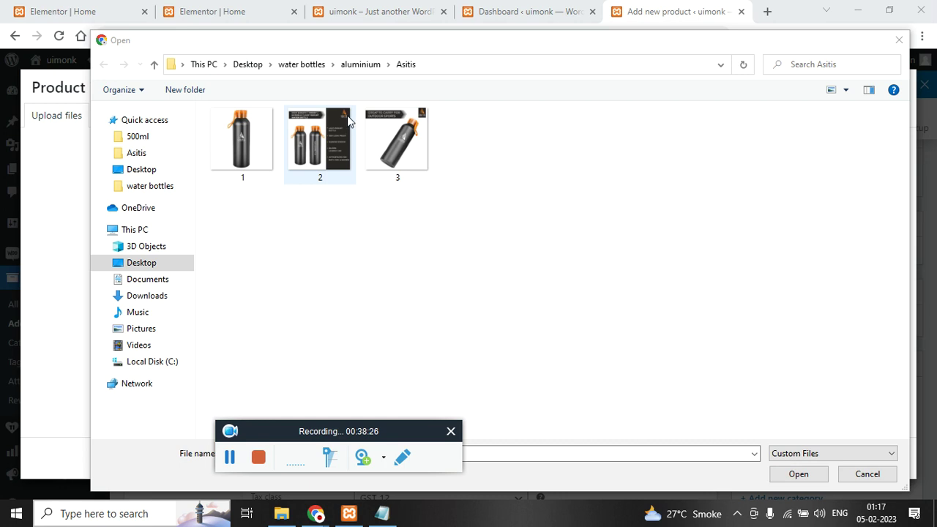
click(360, 64)
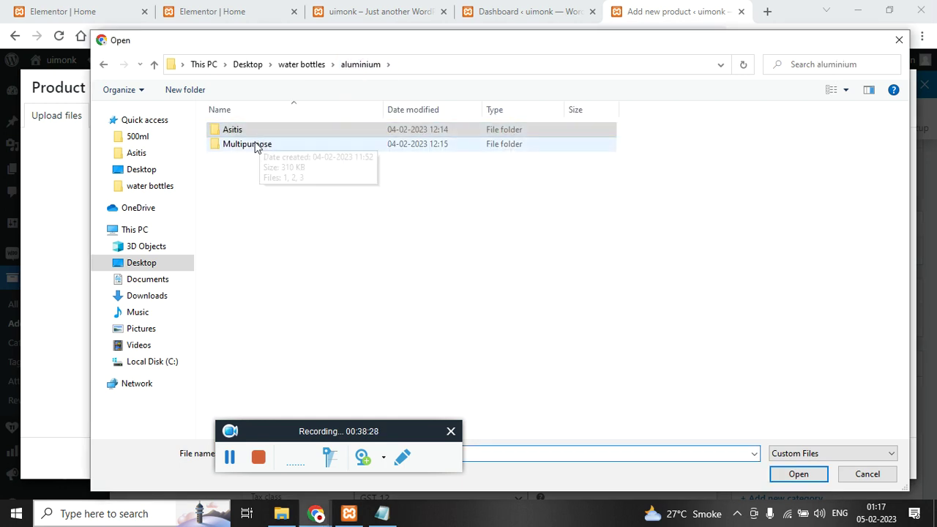
click(302, 64)
click(322, 157)
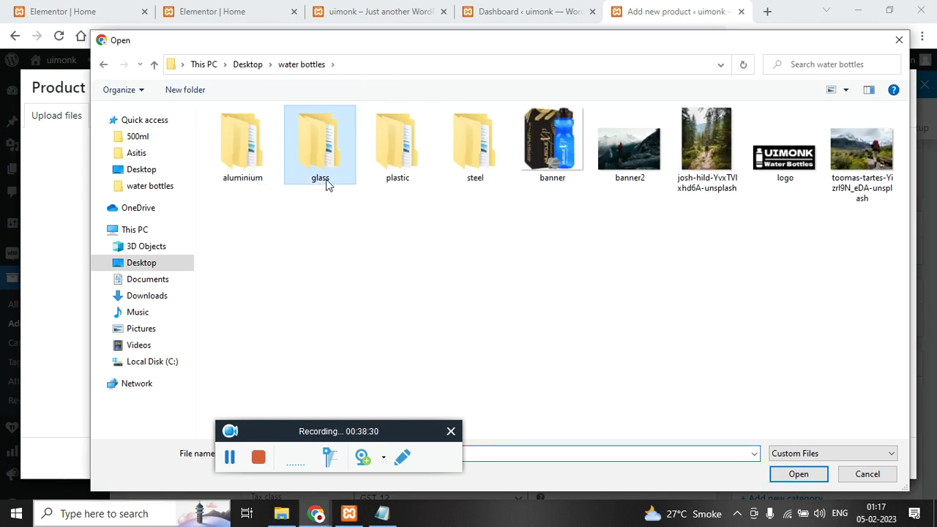
click(381, 513)
click(382, 272)
scroll(382, 274, up, 20)
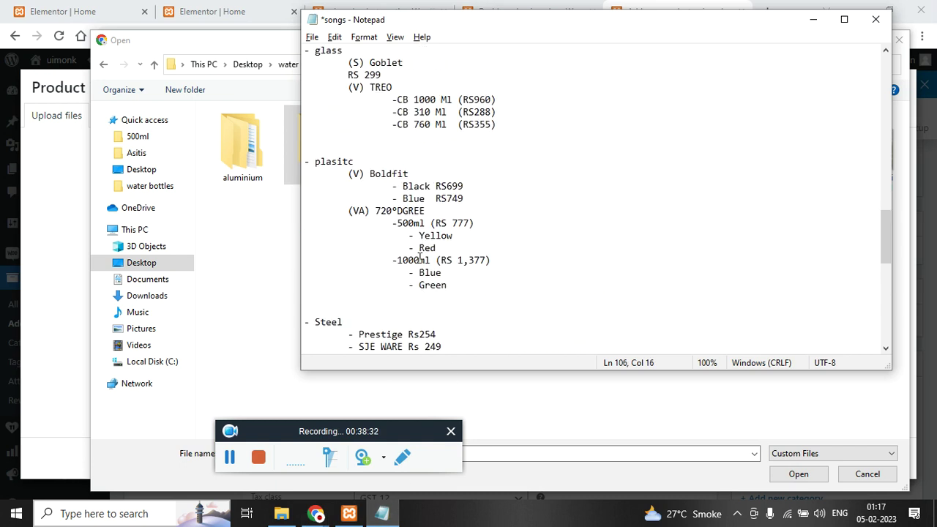
scroll(382, 275, down, 4)
drag(319, 237, 351, 249)
click(253, 234)
- Upload the first bottle image from the glass/TREO folder
double_click(336, 172)
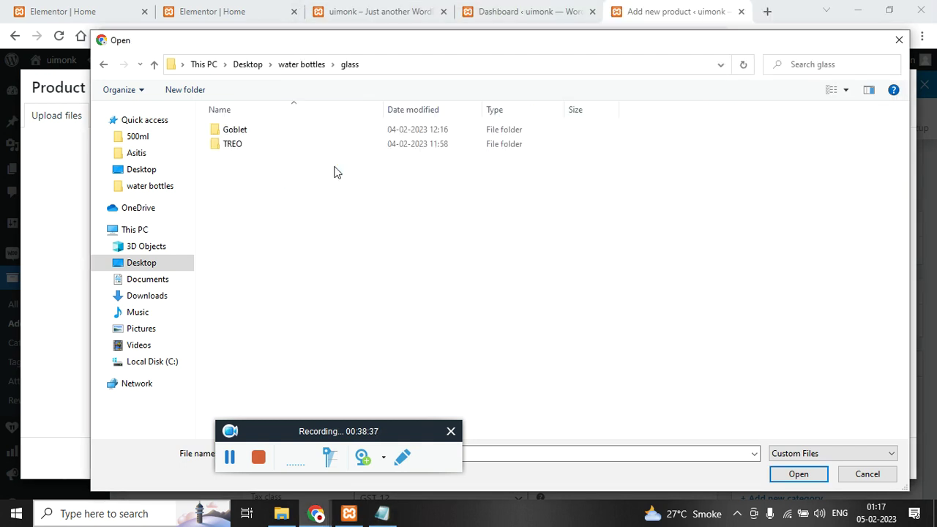
double_click(227, 144)
double_click(249, 130)
double_click(265, 157)
- Upload the CB 760 Ml and CB 1000 Ml bottle images from the TREO folder
click(73, 121)
click(464, 293)
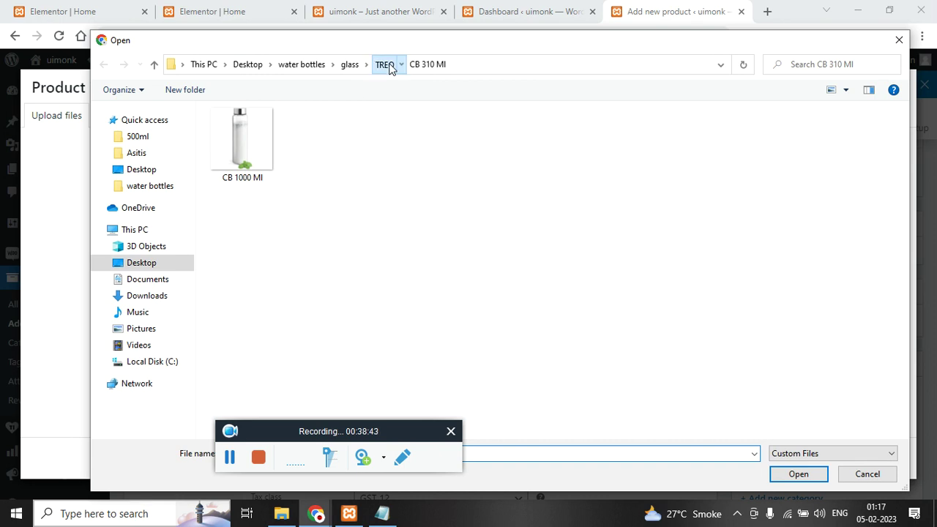
click(385, 65)
double_click(261, 146)
double_click(242, 141)
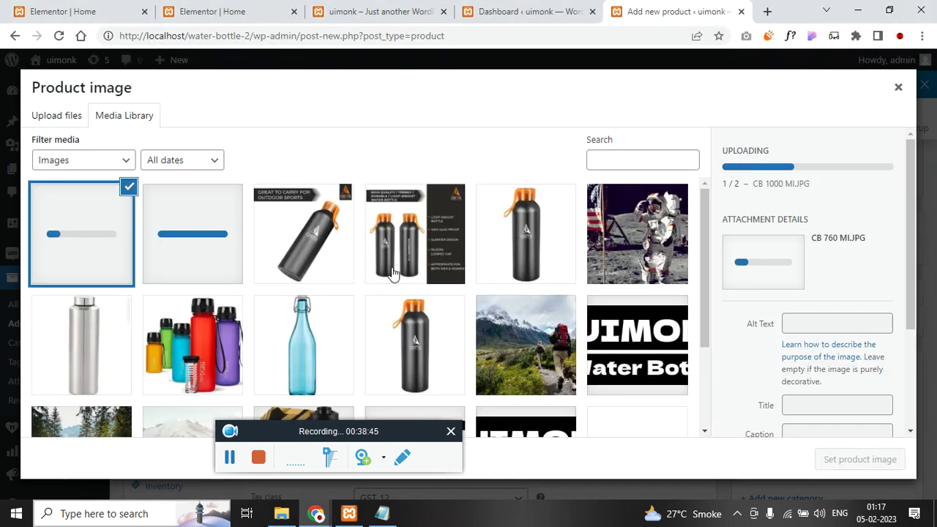
click(72, 117)
click(457, 294)
click(384, 64)
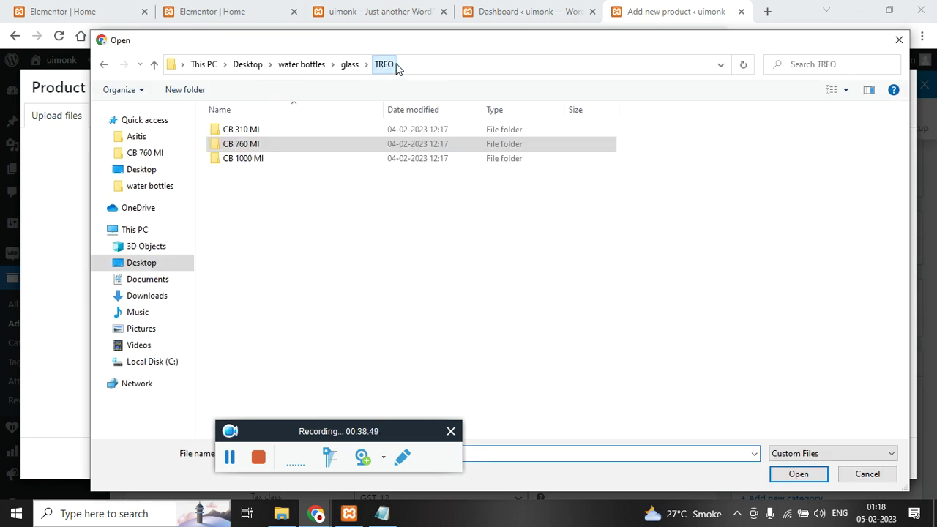
double_click(255, 162)
double_click(229, 159)
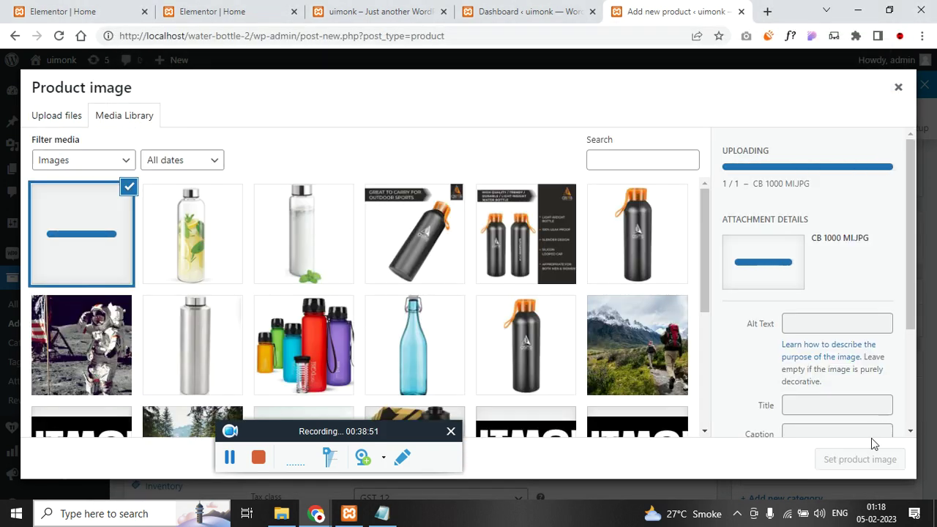
- Set the CB 1000 Ml bottle photo as the product image
click(337, 274)
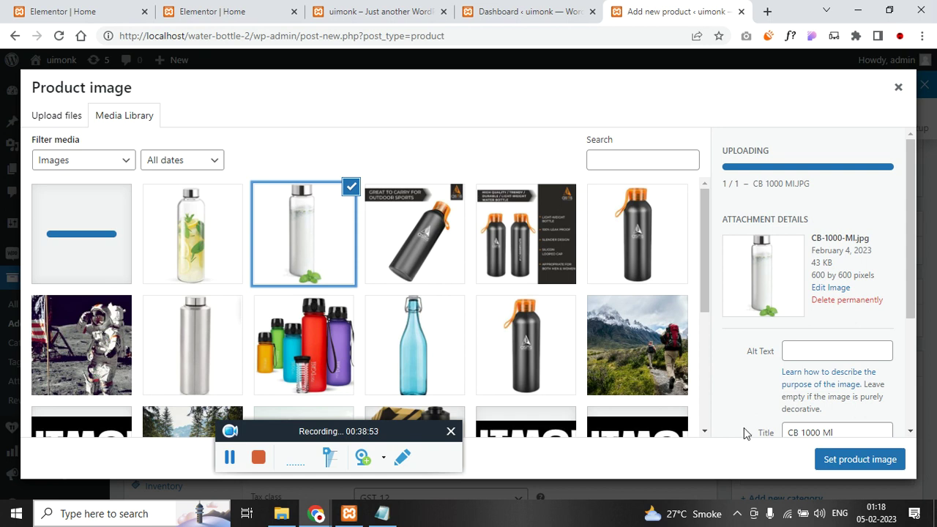
click(819, 463)
scroll(777, 416, down, 3)
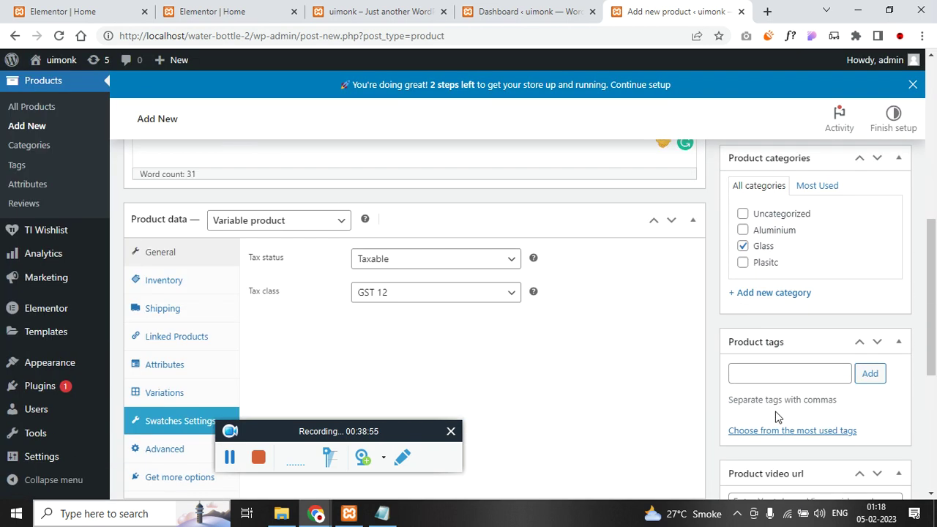
- Add three glass bottle images, including CB-760-MI.jpg, to the product gallery
scroll(815, 430, down, 1)
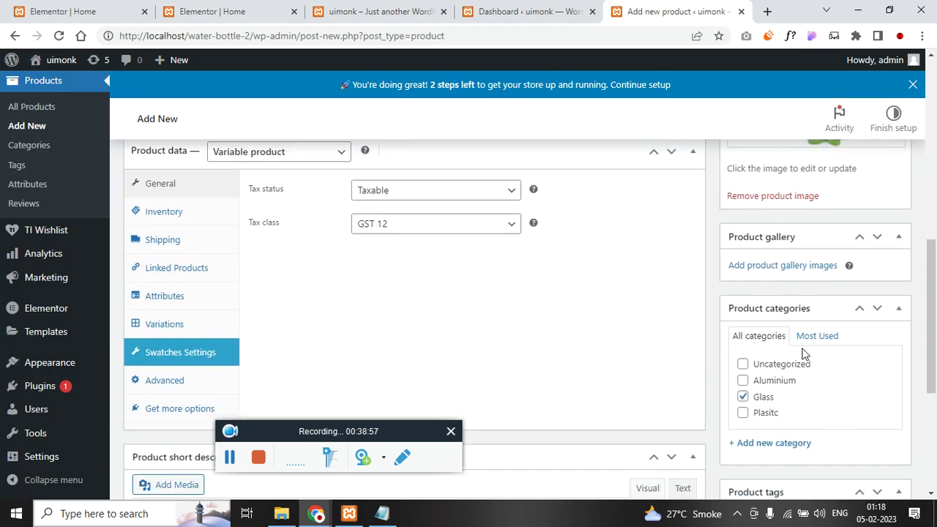
click(808, 269)
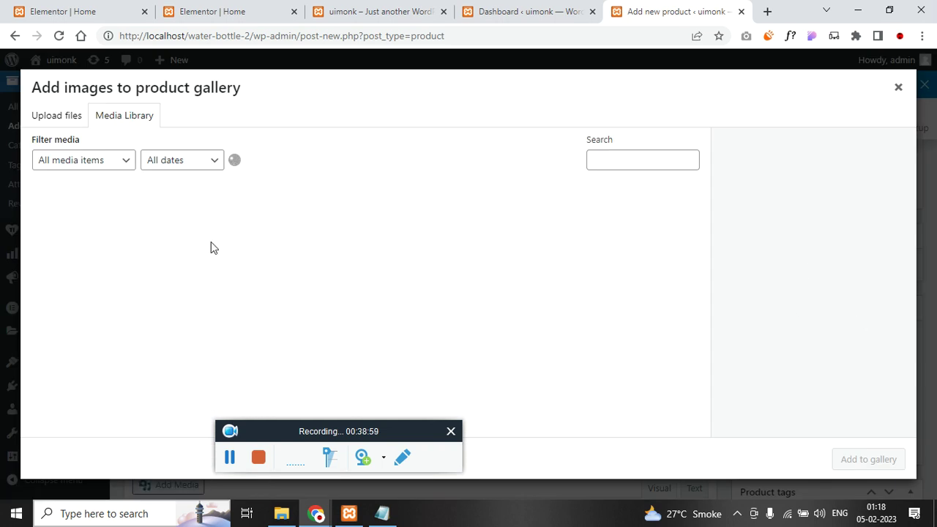
click(85, 241)
click(150, 244)
click(262, 243)
click(878, 461)
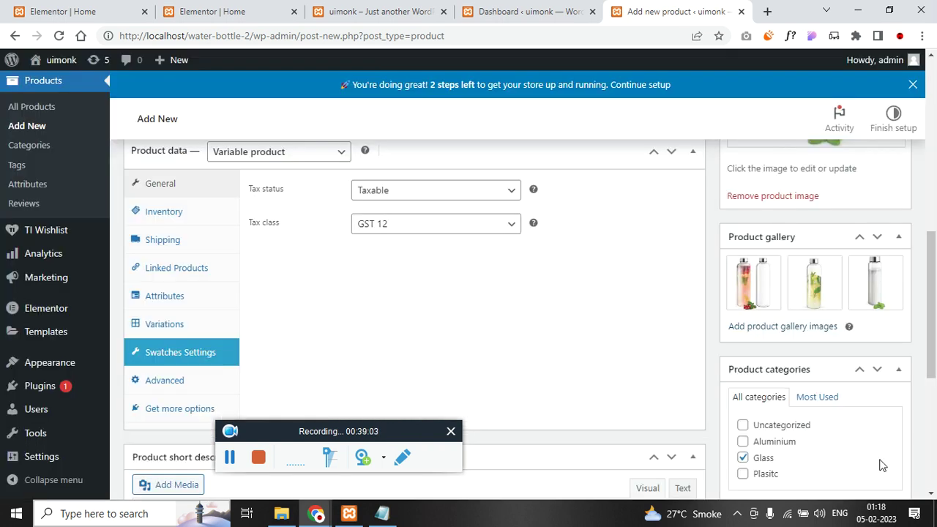
- Set SKU 165165 and manage stock with quantity 100 and low stock threshold 2
scroll(549, 298, down, 2)
scroll(244, 297, up, 4)
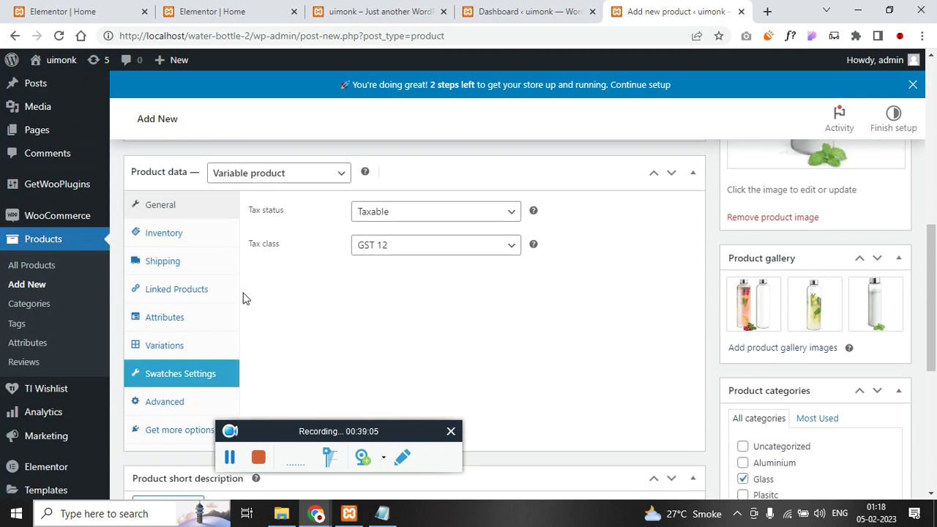
scroll(244, 298, down, 2)
click(164, 212)
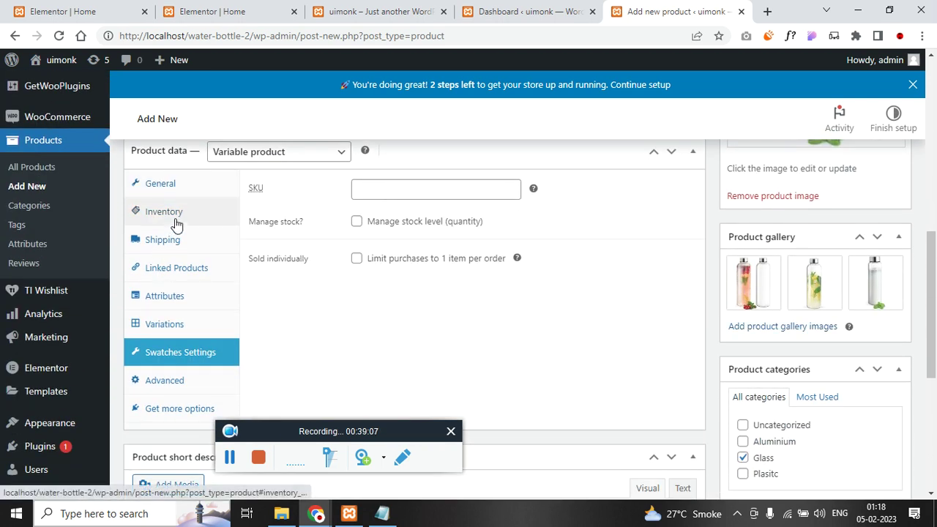
click(367, 189)
text(165165)
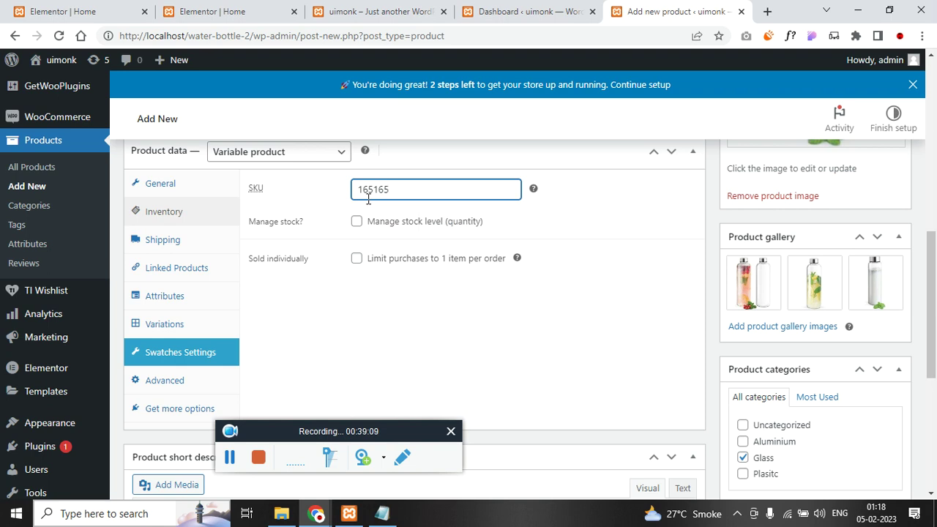
click(356, 221)
double_click(407, 252)
text(100)
key(Tab)
text(2)
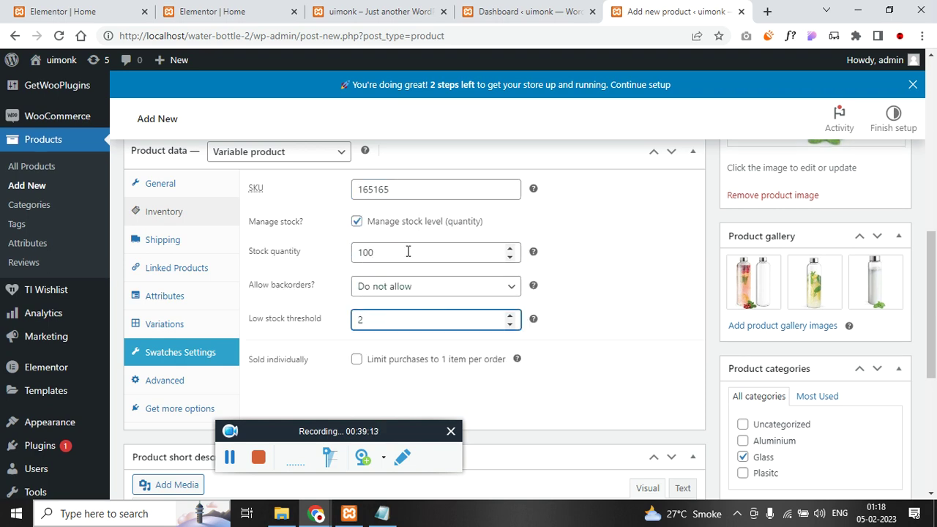
click(158, 240)
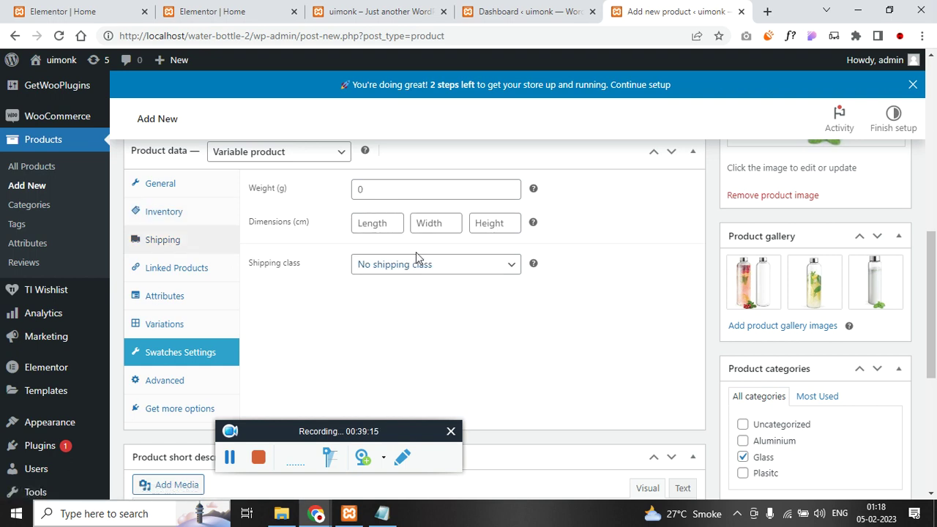
click(186, 267)
- Review the shipping class options, leaving the class unchanged
click(185, 245)
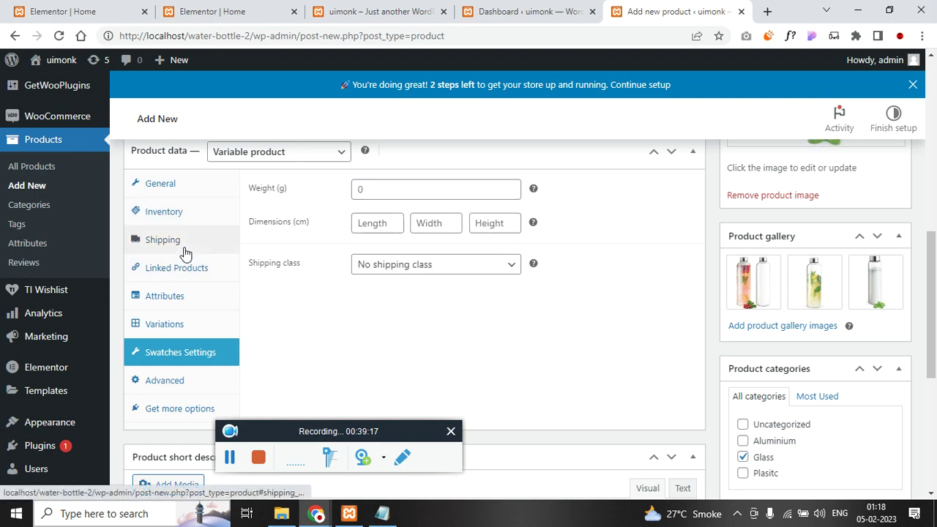
click(435, 270)
click(435, 271)
click(435, 271)
click(434, 270)
- Search upsells for 'asi' and add Asitis Nutrition Aluminium Water Bottle
click(194, 276)
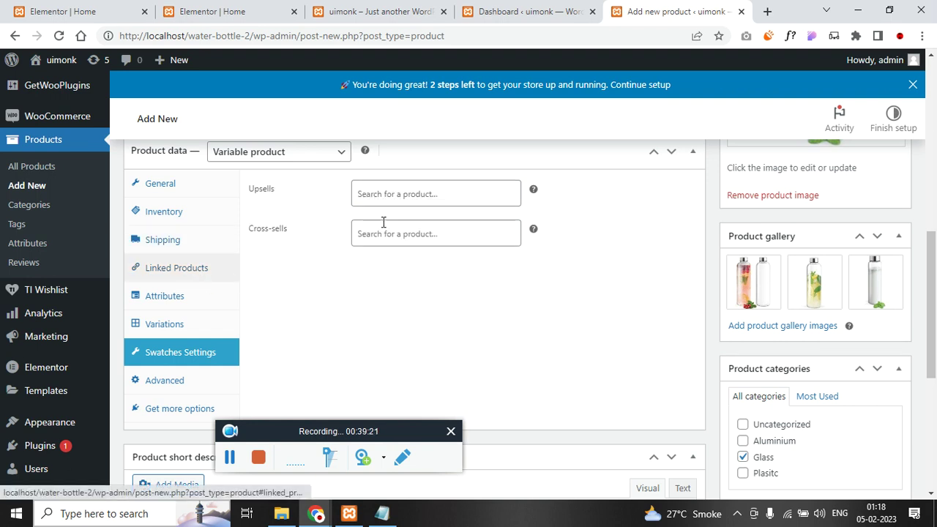
click(422, 194)
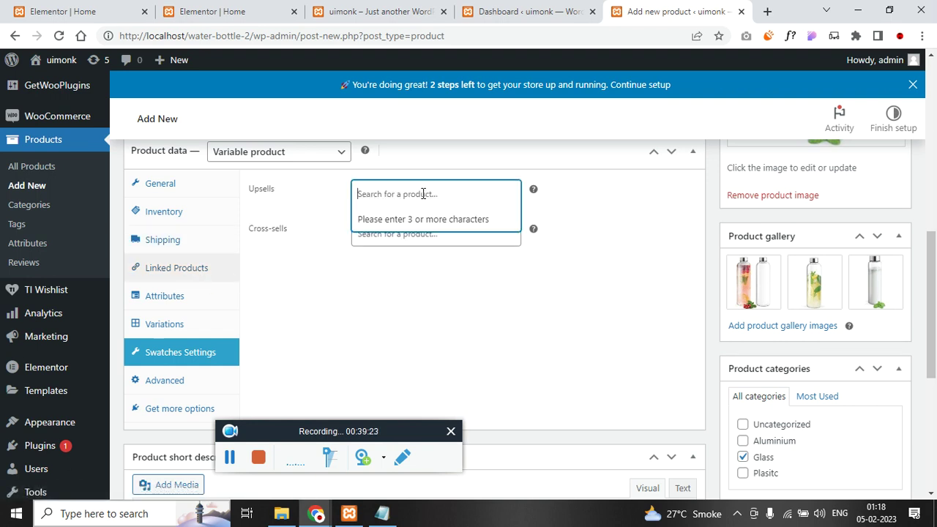
click(381, 513)
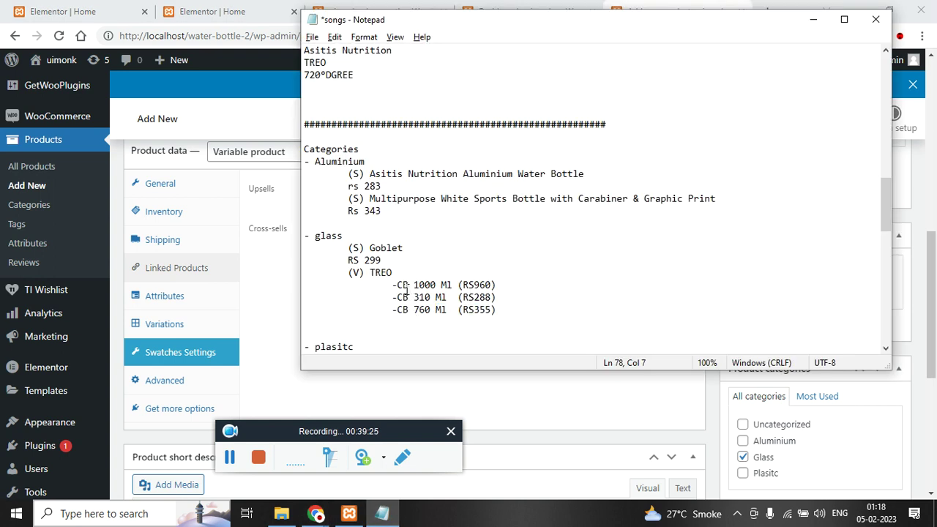
drag(370, 174, 402, 175)
key(alt+Tab)
click(398, 184)
text(asi)
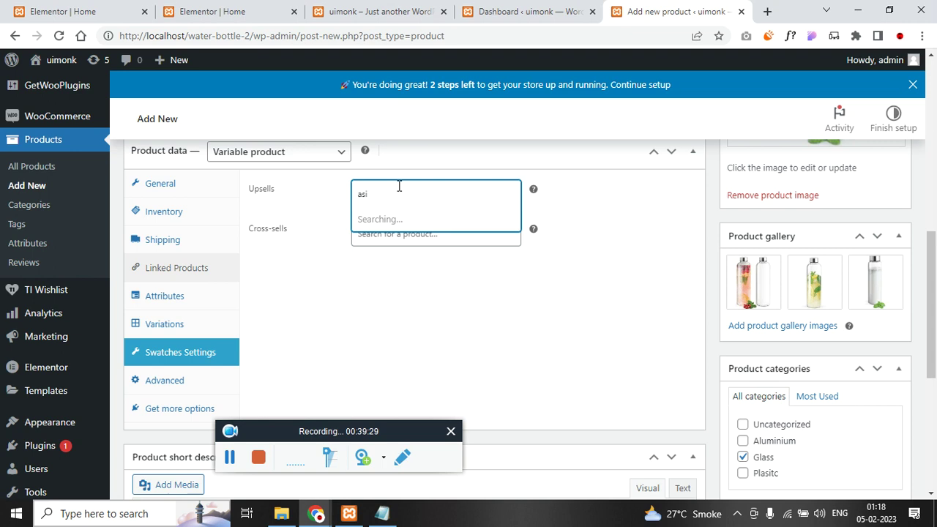
click(428, 219)
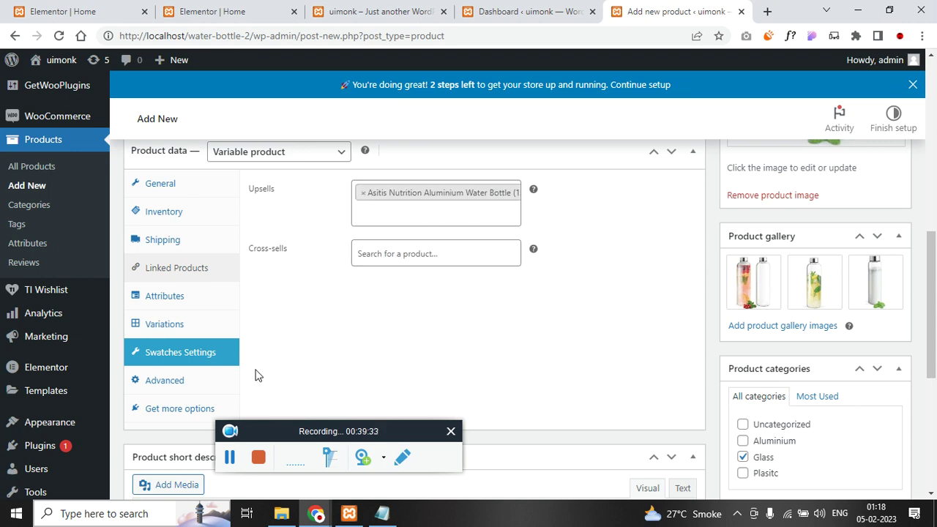
click(193, 305)
- Add a custom product attribute named Size
scroll(356, 257, up, 1)
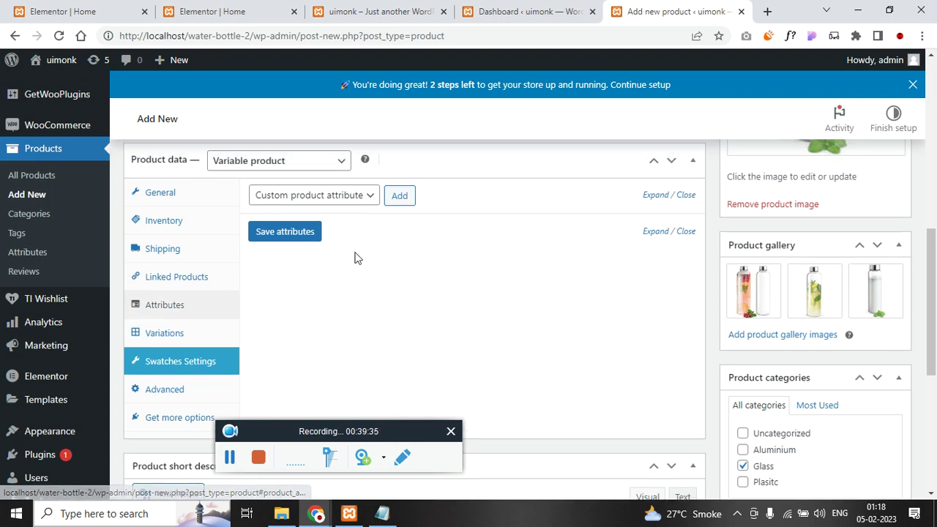
scroll(401, 293, down, 1)
click(381, 513)
click(456, 261)
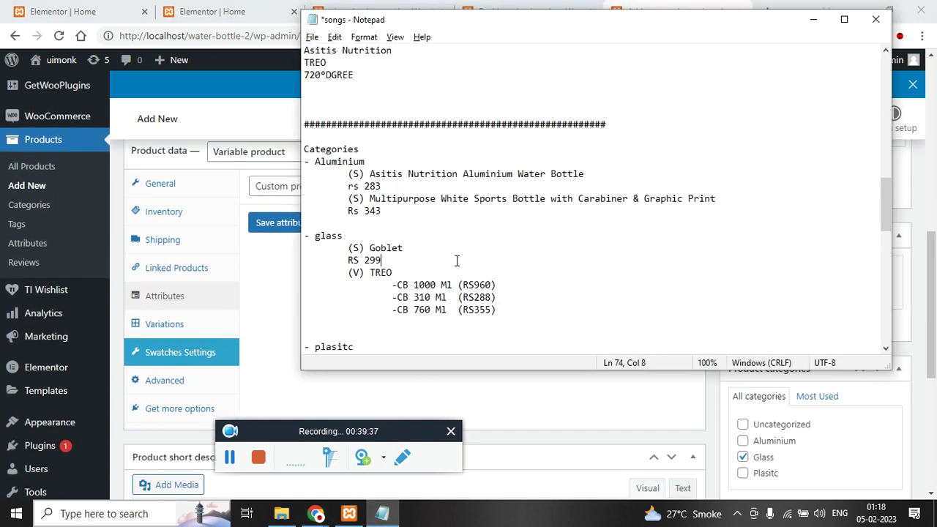
double_click(428, 285)
double_click(422, 297)
double_click(424, 310)
key(alt+Tab)
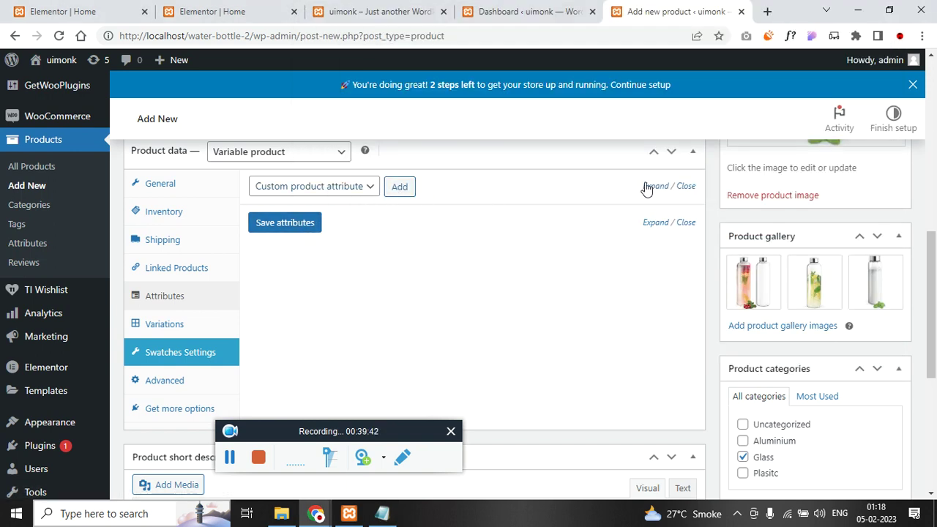
click(402, 189)
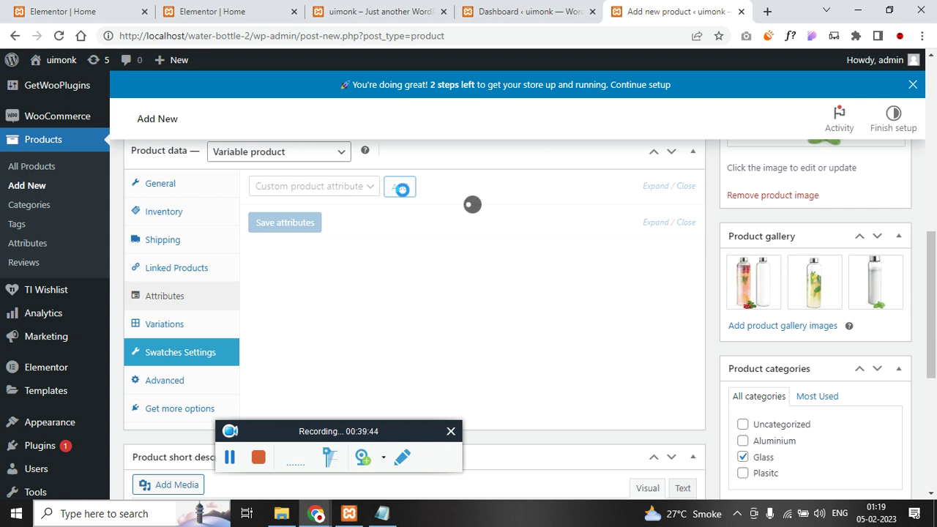
click(319, 273)
text(Size)
key(Tab)
- Enter the Size values CB 1000 Ml, CB 310 Ml and CB 760 Ml from the notes
key(alt+Tab)
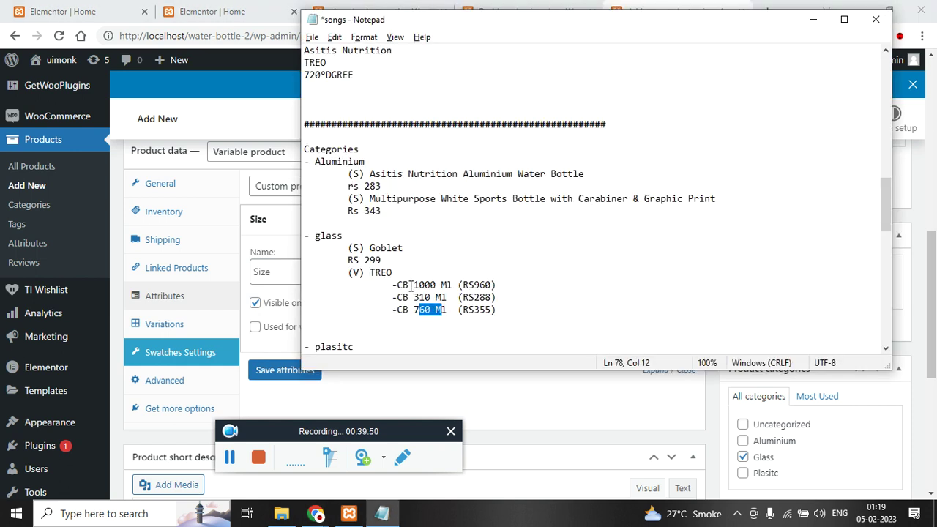
key(alt+Tab)
text(l)
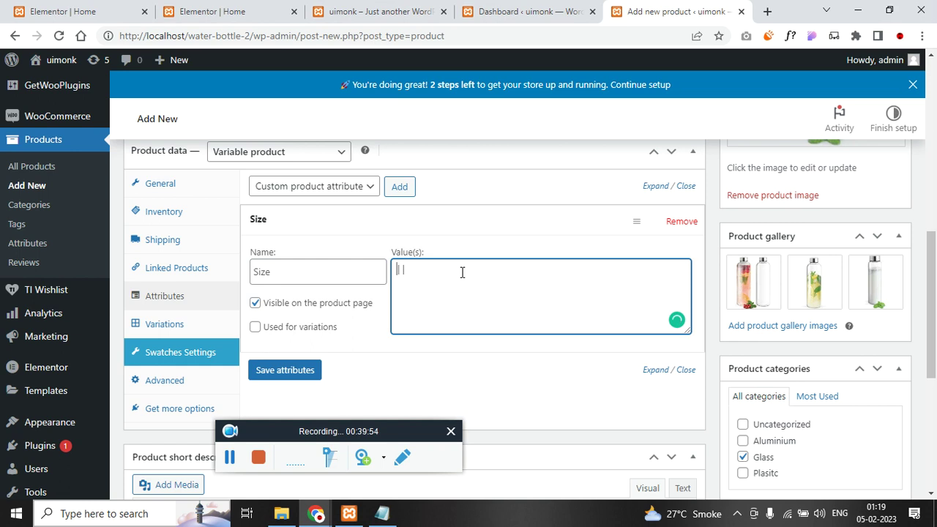
key(alt+Tab)
click(452, 285)
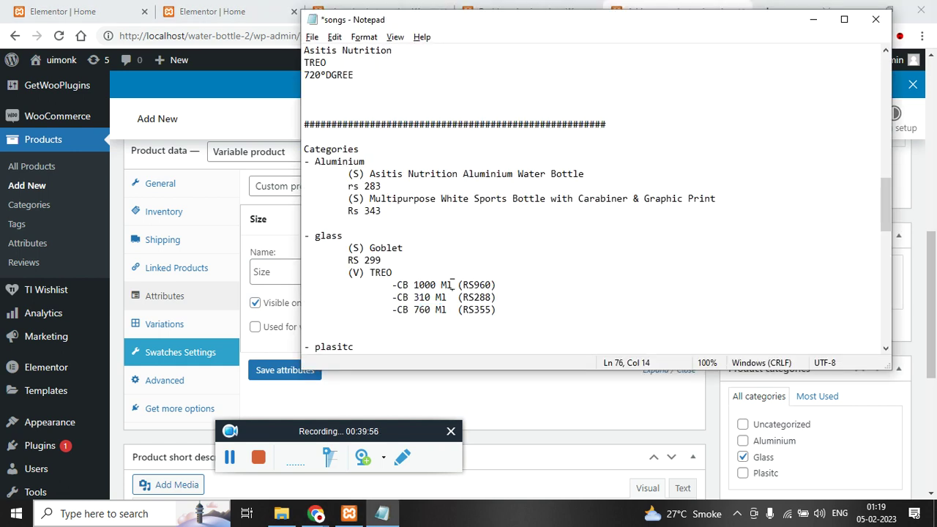
shift+click(395, 285)
key(alt+Tab)
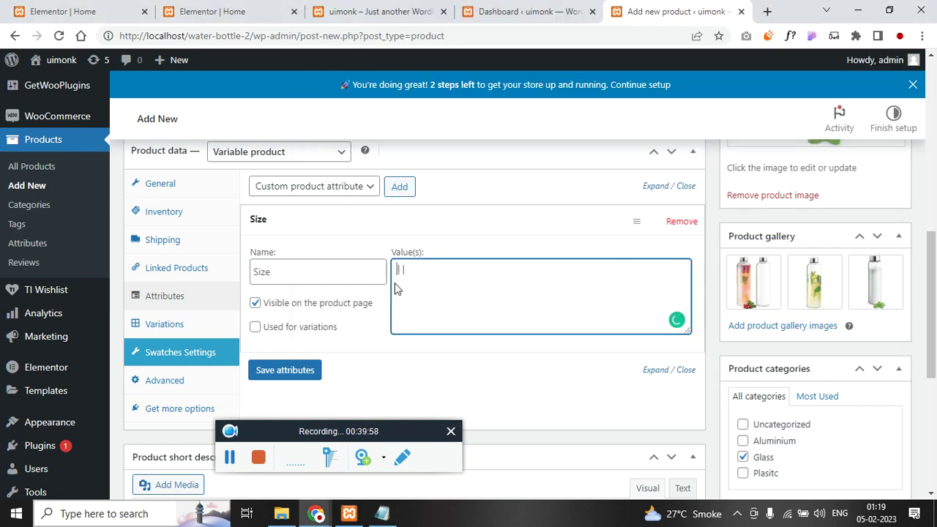
key(alt+Tab)
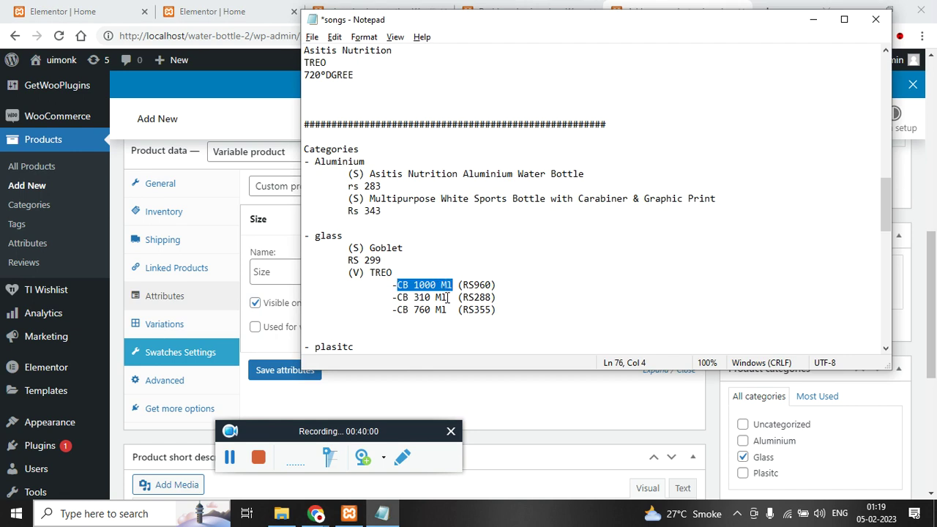
click(448, 298)
shift+click(395, 297)
key(ctrl+c)
key(alt+Tab)
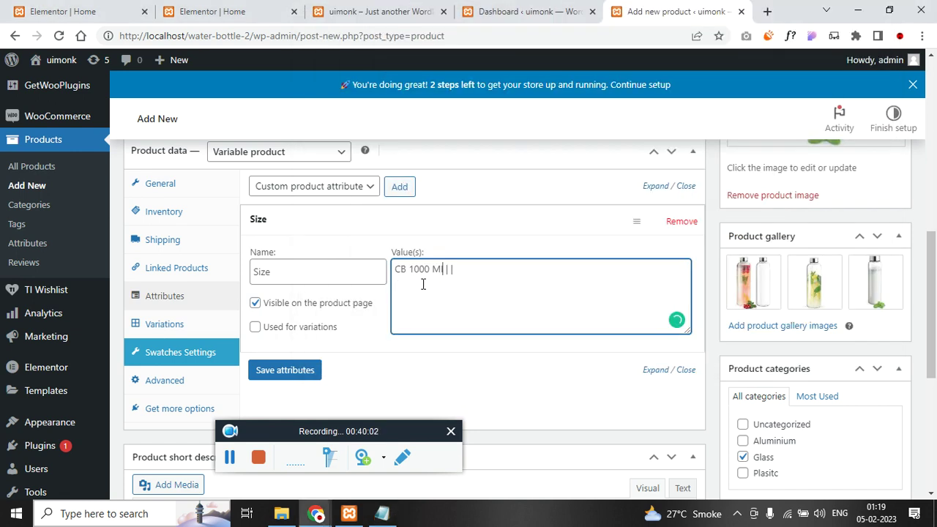
key(ctrl+v)
key(alt+Tab)
click(450, 309)
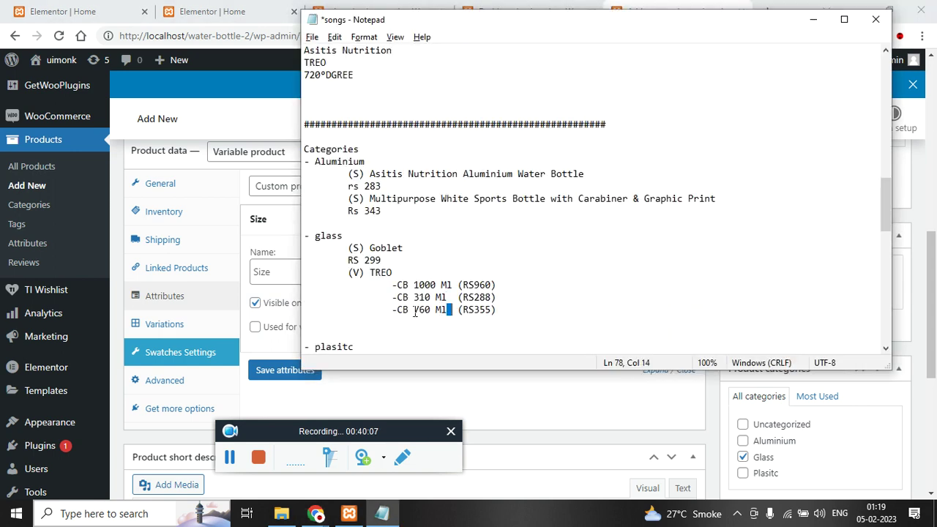
shift+click(399, 309)
key(ctrl+c)
key(alt+Tab)
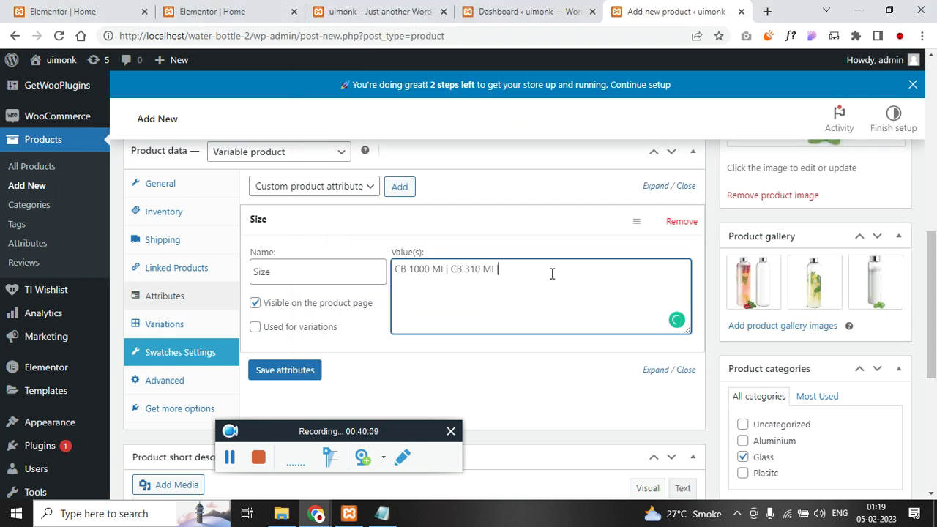
key(ctrl+v)
- Mark Size as used for variations and save the attributes
click(254, 327)
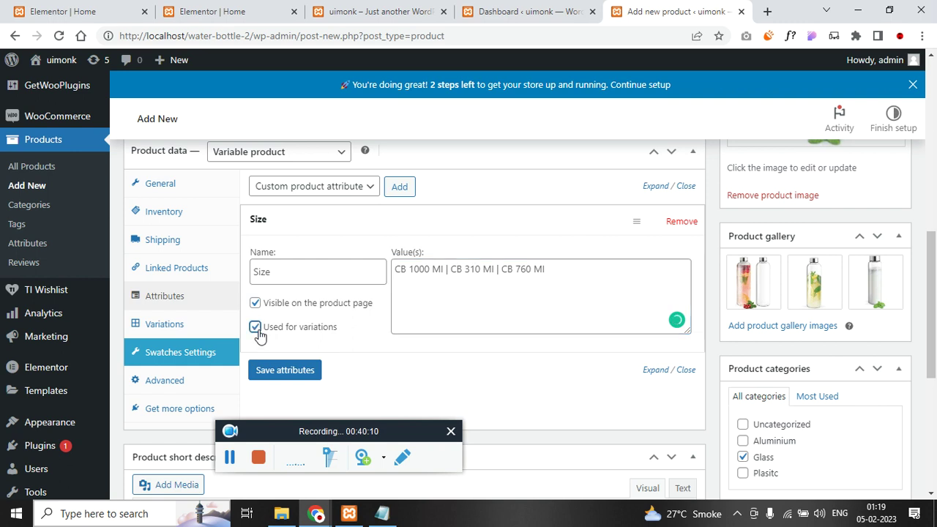
click(276, 377)
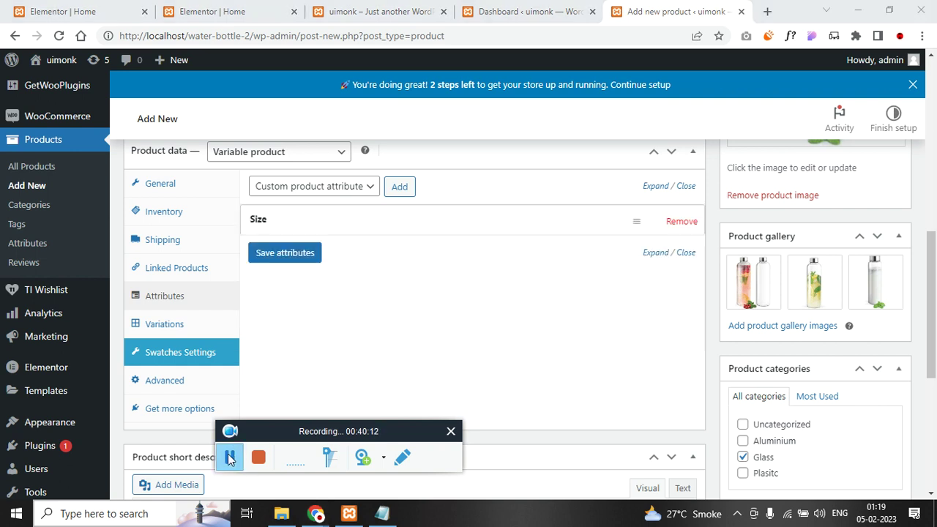
click(319, 224)
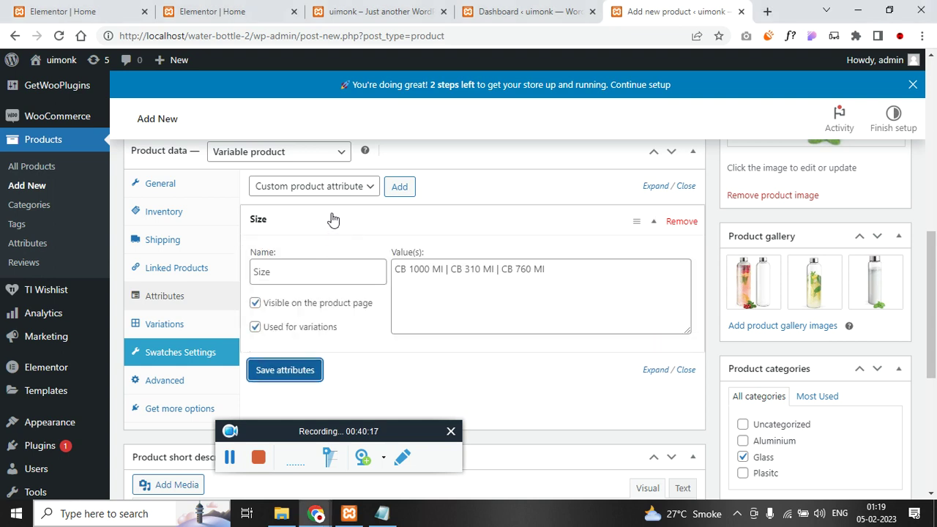
click(328, 222)
click(182, 327)
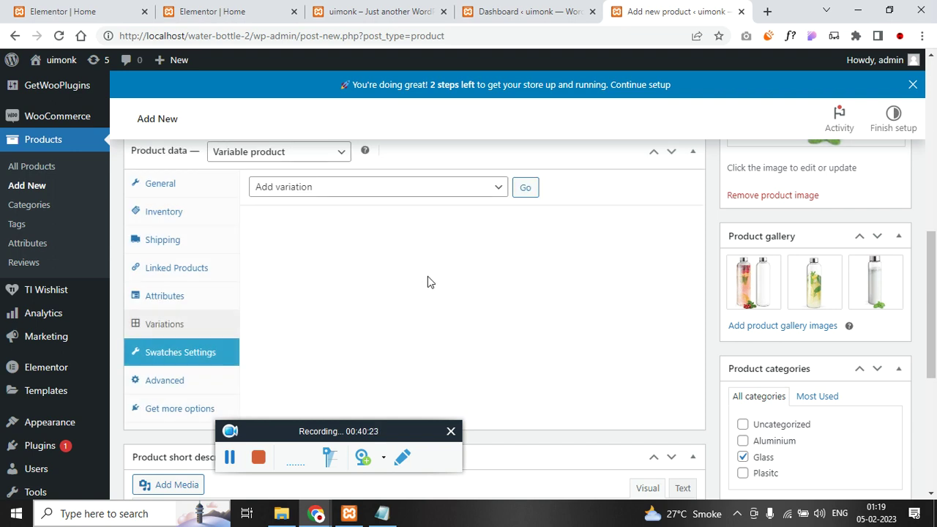
- Run 'Create variations from all attributes' and confirm generating the Size variations
click(422, 195)
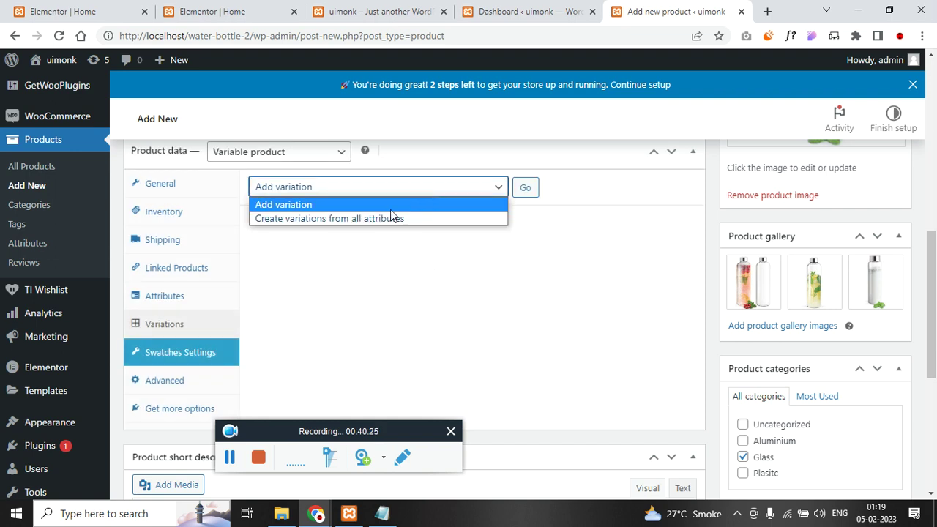
click(391, 218)
click(526, 189)
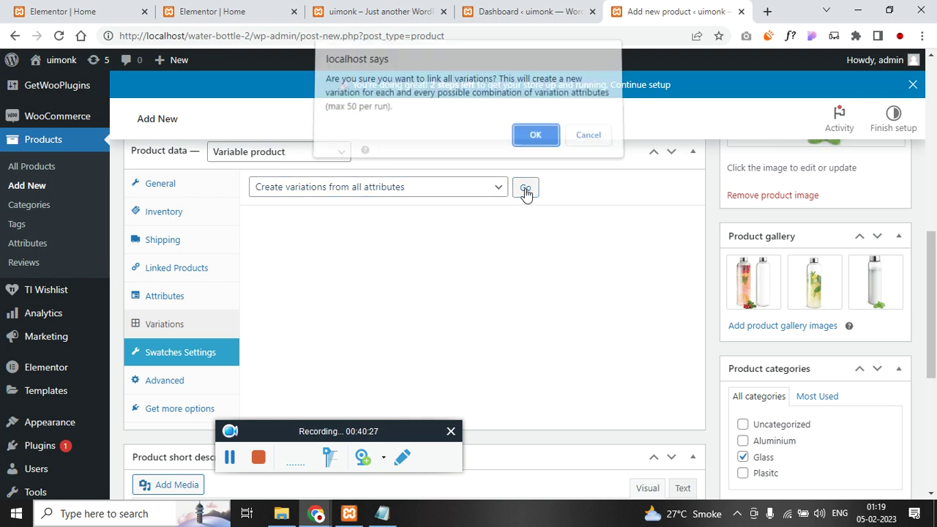
click(535, 141)
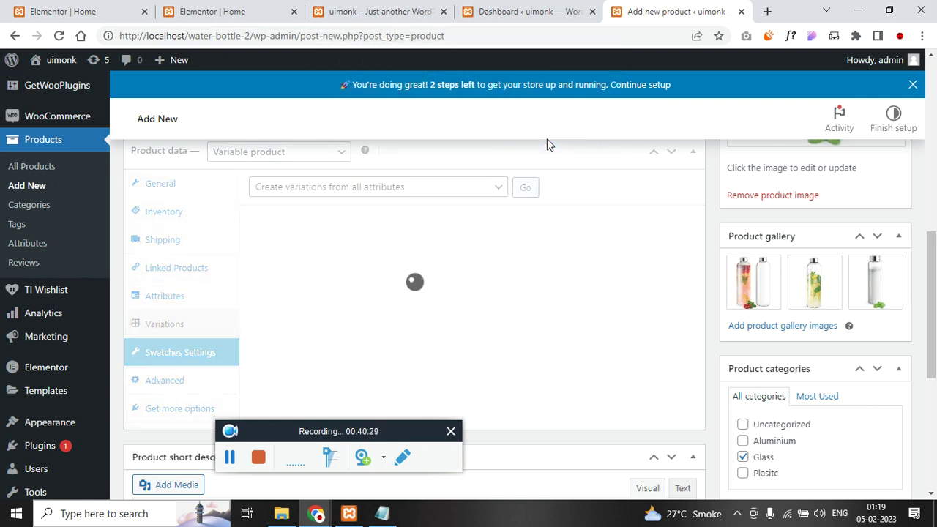
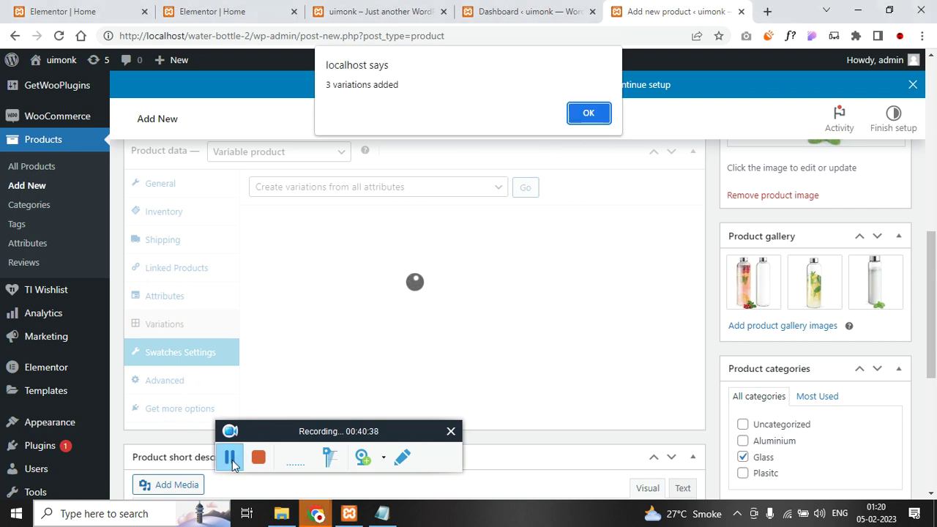
- Give the CB 1000 Ml variation the lemon-slice image, a SKU, Virtual, regular price 18000 and sale price 900
click(594, 116)
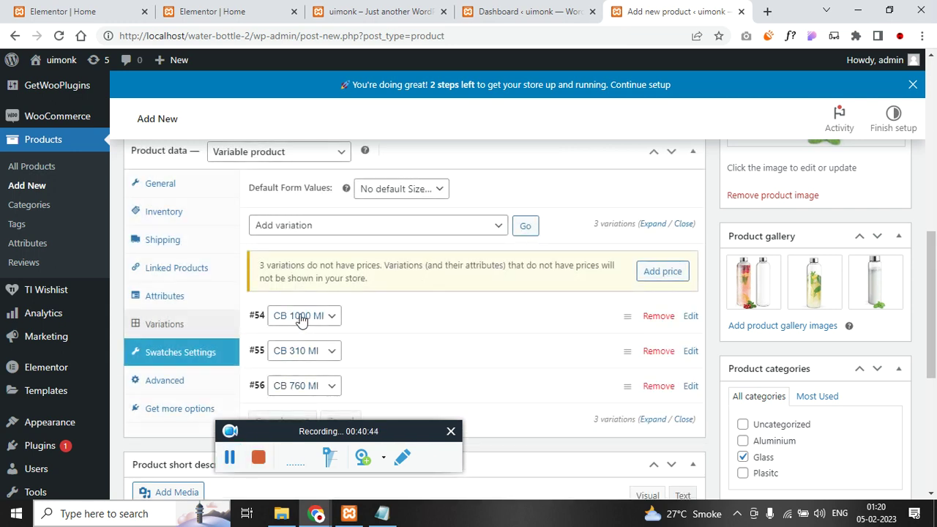
click(389, 320)
scroll(300, 295, down, 2)
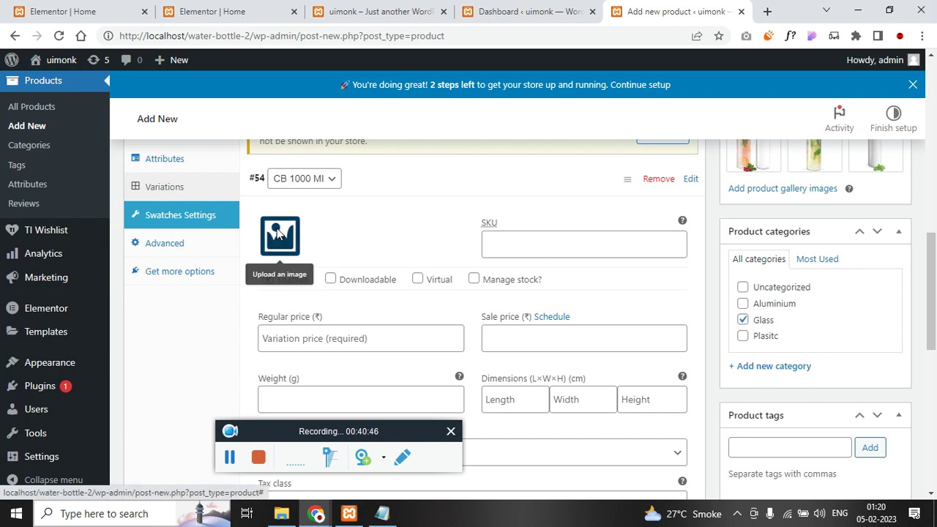
click(278, 233)
click(134, 236)
click(852, 459)
click(527, 237)
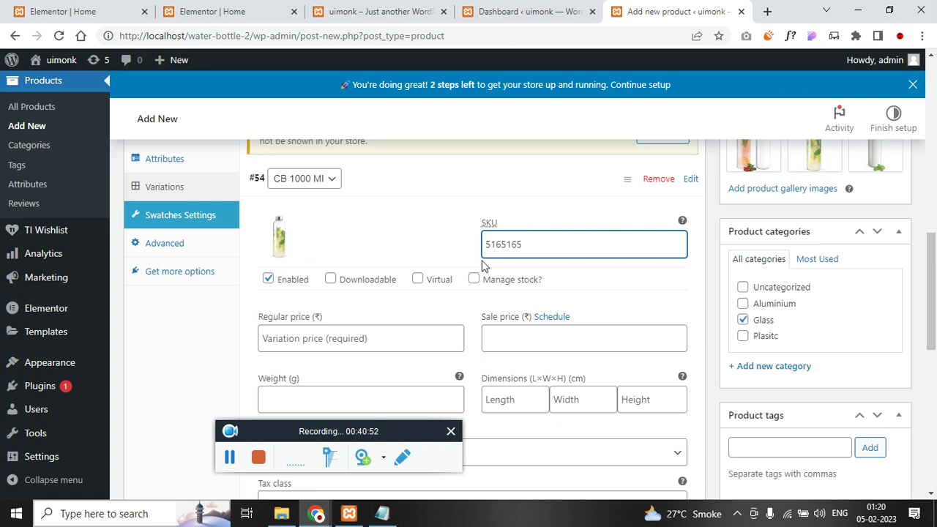
click(417, 278)
click(353, 332)
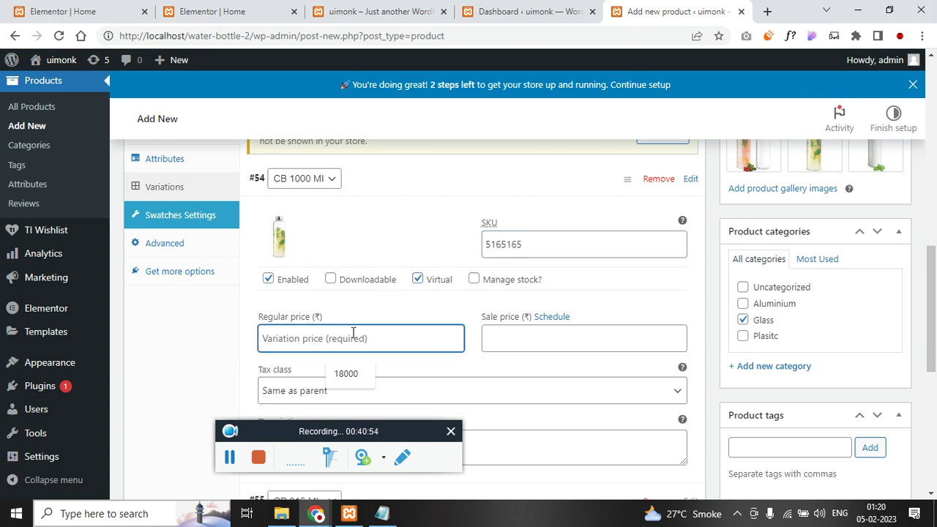
click(346, 374)
click(546, 338)
click(564, 373)
- Give the CB 310 Ml variation the plain clear bottle image, a SKU, Virtual, regular 28000 and sale 22000
scroll(327, 350, down, 1)
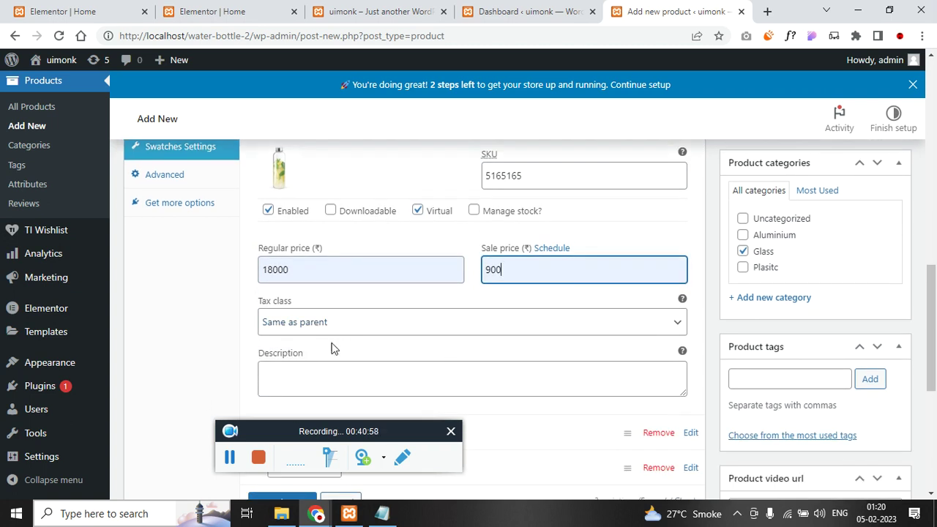
scroll(365, 373, down, 2)
scroll(415, 306, down, 2)
click(283, 225)
click(330, 236)
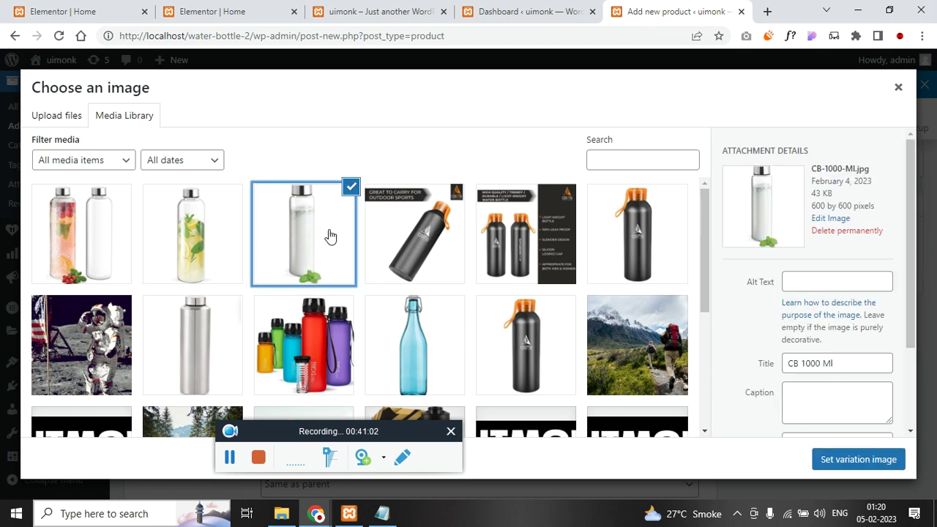
click(887, 461)
click(544, 229)
click(417, 258)
click(320, 309)
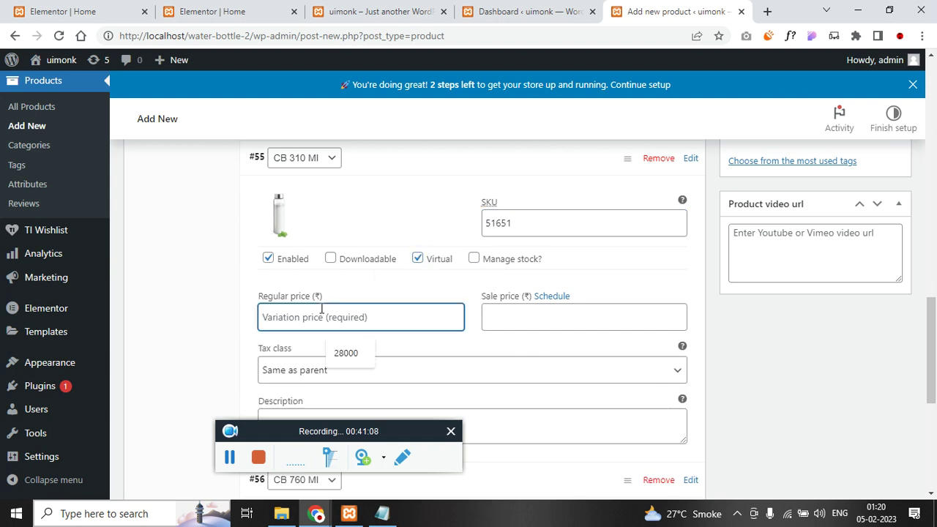
click(361, 356)
click(493, 318)
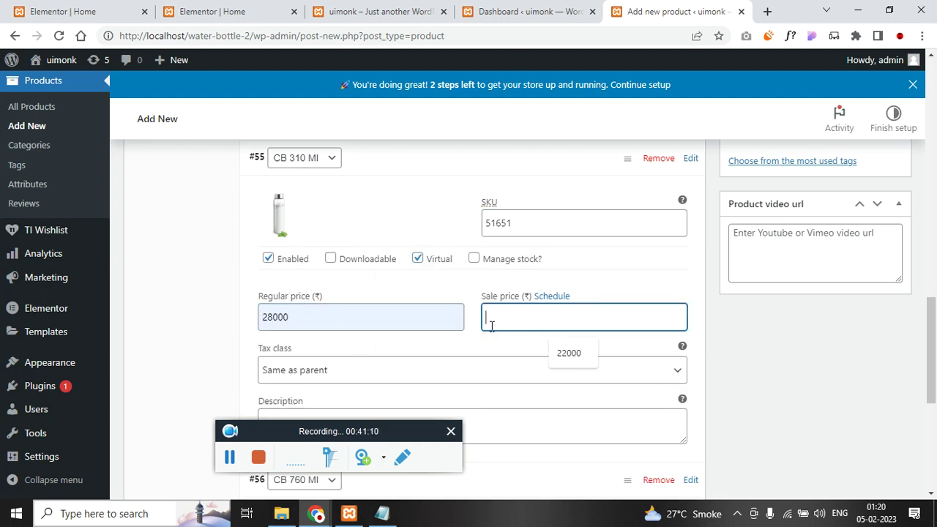
click(579, 362)
scroll(366, 335, down, 1)
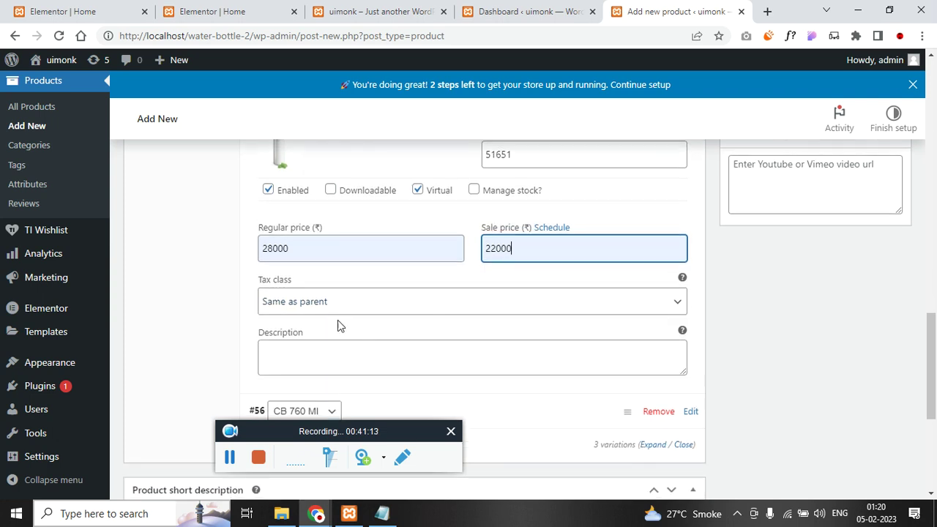
drag(305, 251, 237, 253)
click(337, 245)
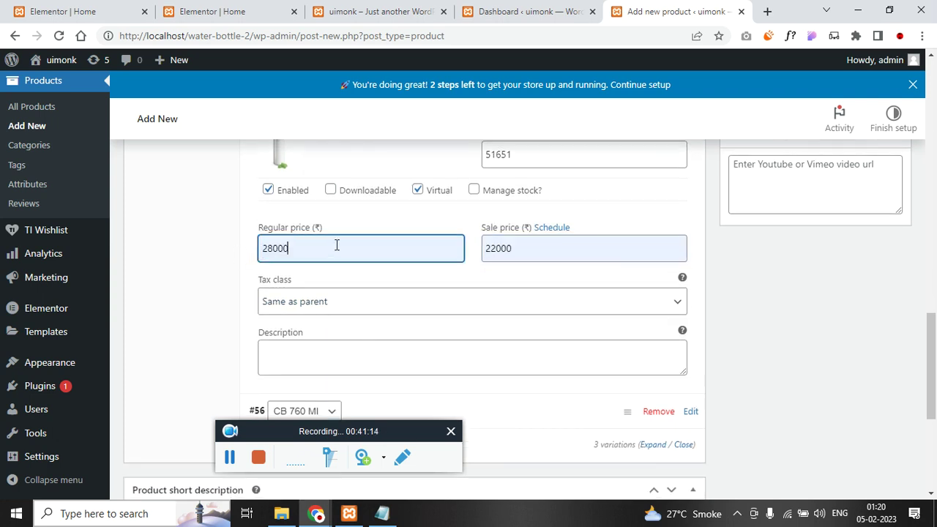
scroll(409, 322, down, 2)
- Give the CB 760 Ml variation the two-bottles-with-berries image, a SKU, Virtual and regular price 9858
click(434, 277)
click(295, 350)
click(80, 271)
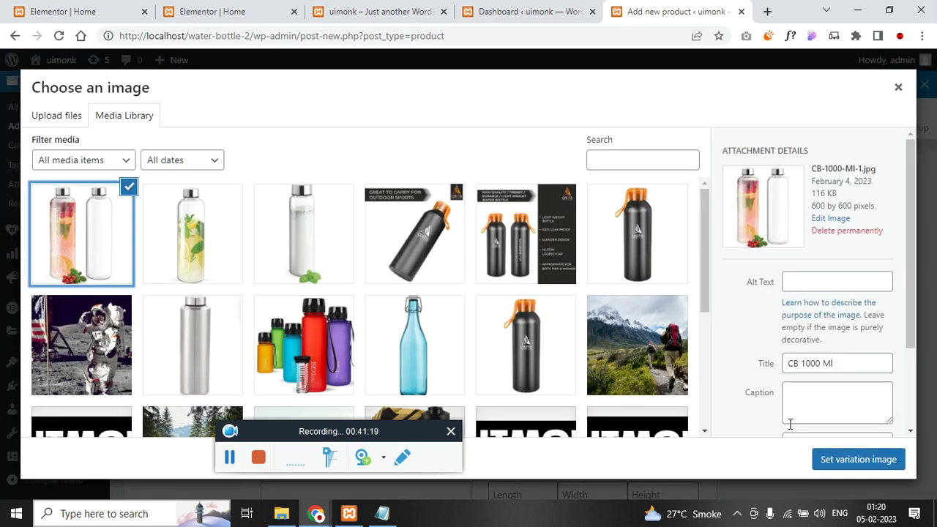
click(858, 459)
click(549, 202)
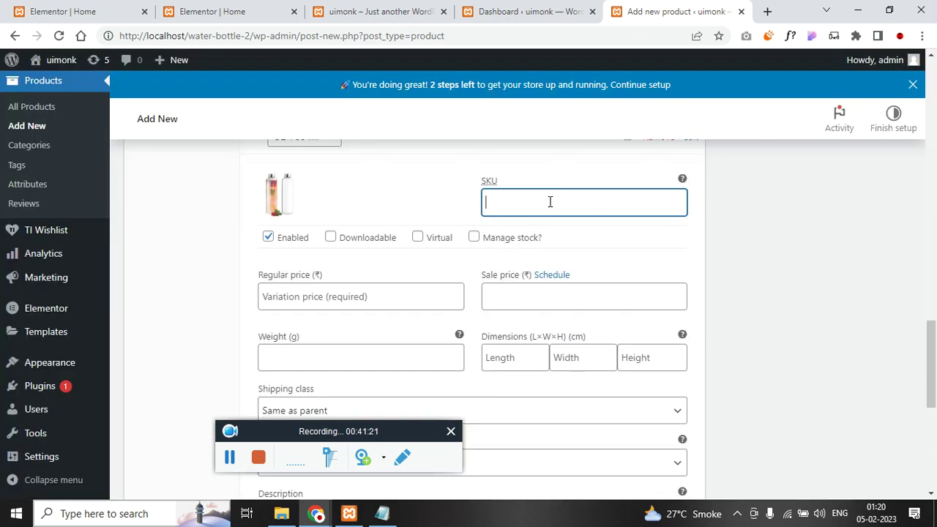
click(417, 236)
click(381, 298)
text(9858)
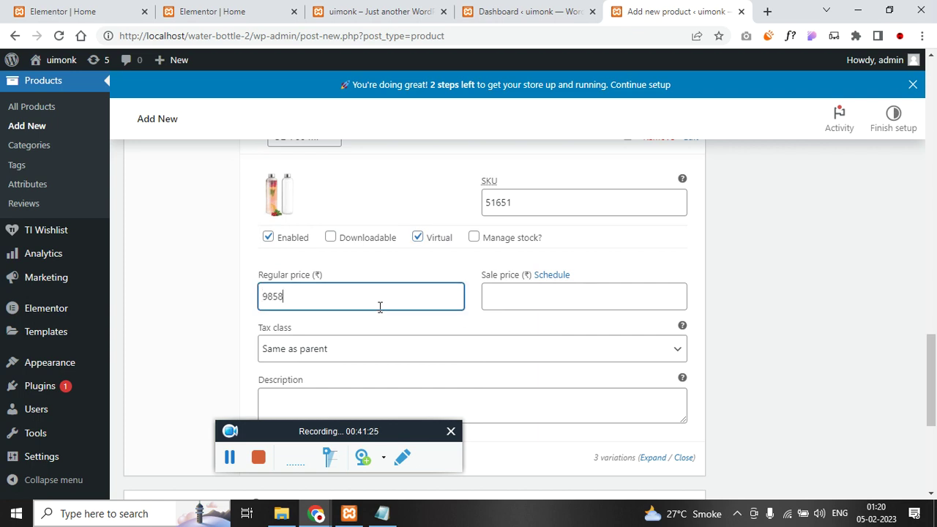
scroll(516, 363, up, 1)
click(516, 365)
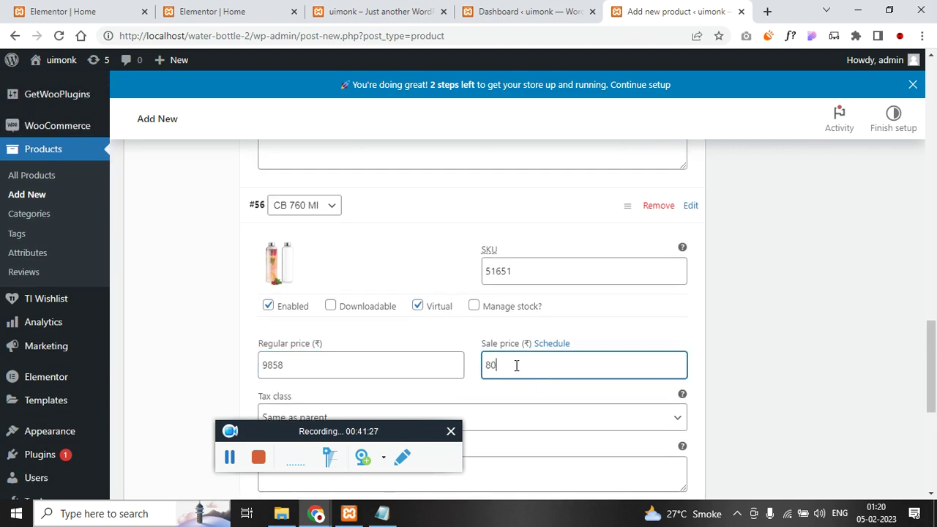
scroll(351, 335, down, 2)
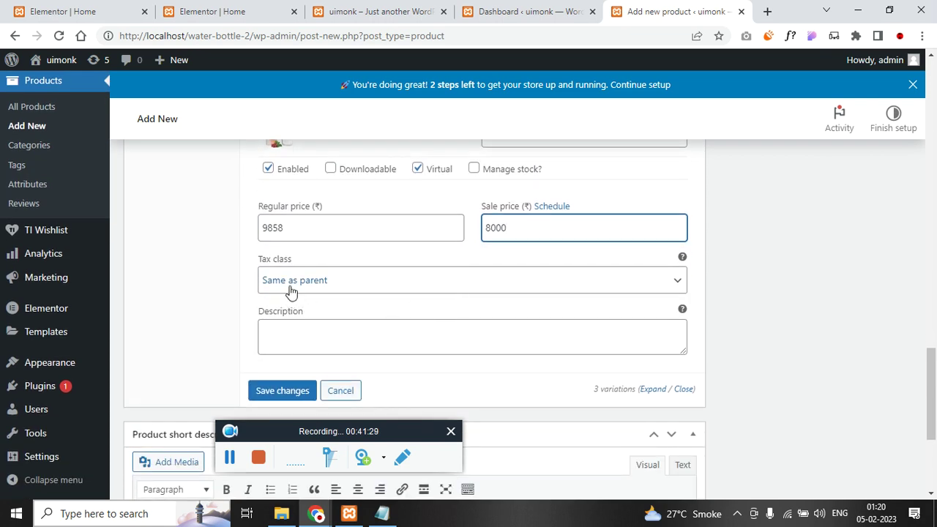
- Save the changes to all three variations
click(301, 391)
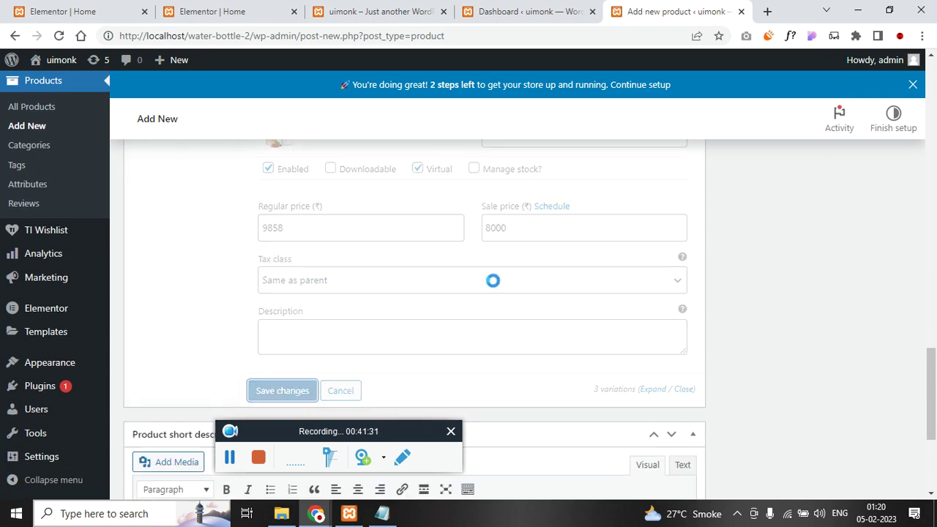
scroll(495, 282, down, 2)
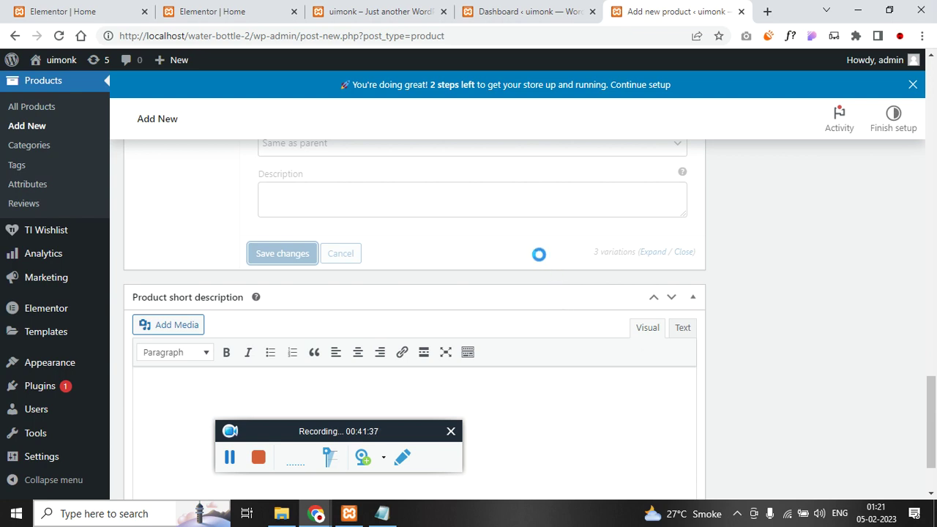
click(125, 9)
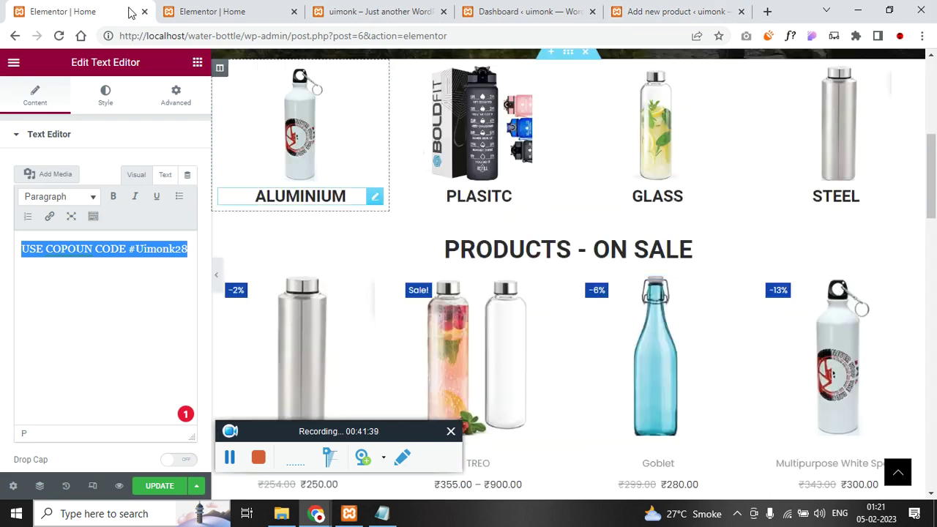
- Leave the Elementor editor by trimming the address back to the site's home page
click(189, 35)
key(End)
key(ctrl+shift+Left)
key(ctrl+shift+Left)
key(ctrl+shift+Left)
key(ctrl+shift+Left)
key(ctrl+shift+Left)
key(ctrl+shift+Left)
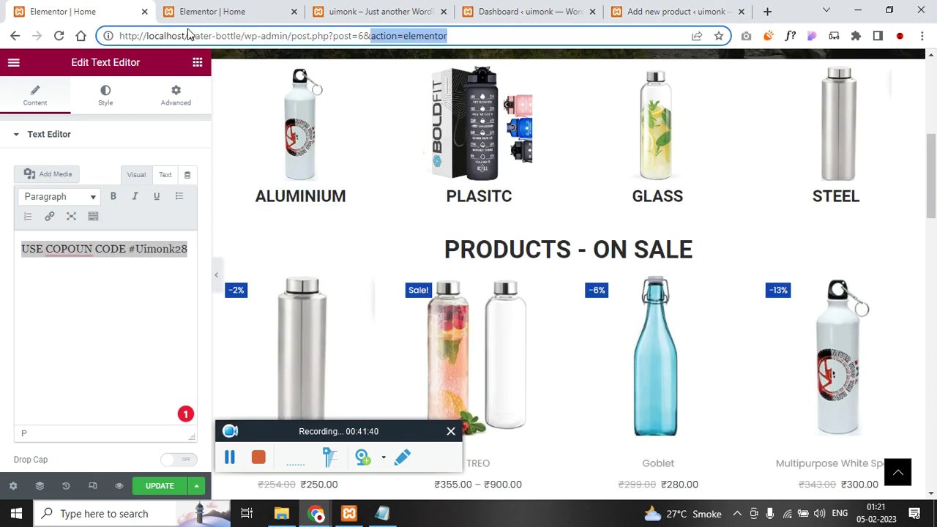
key(BackSpace)
key(Return)
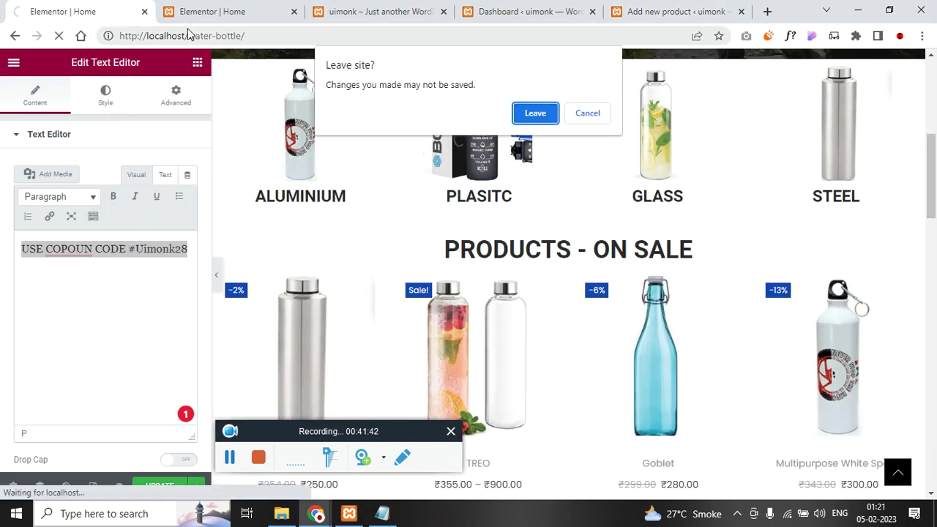
click(530, 117)
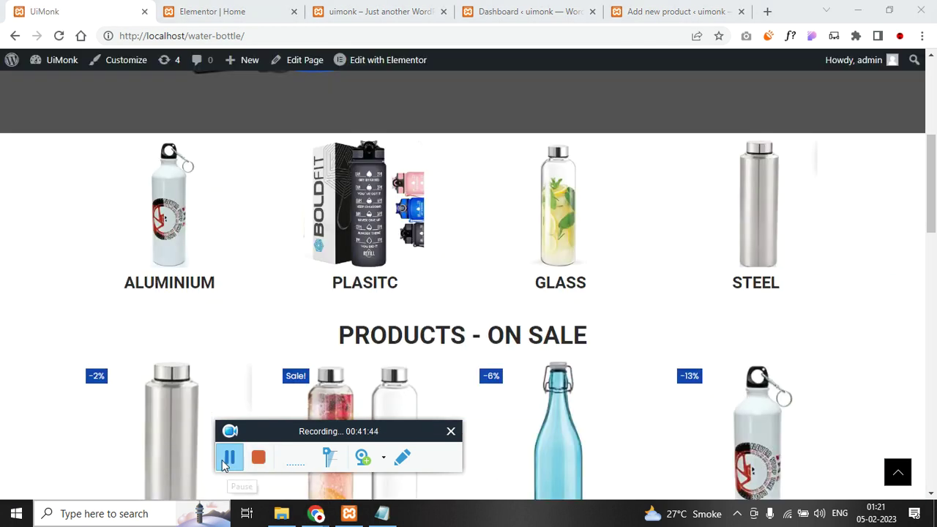
- Open the TREO product in a new tab and open the Asitis Nutrition Aluminium Water Bottle page
scroll(152, 298, up, 1)
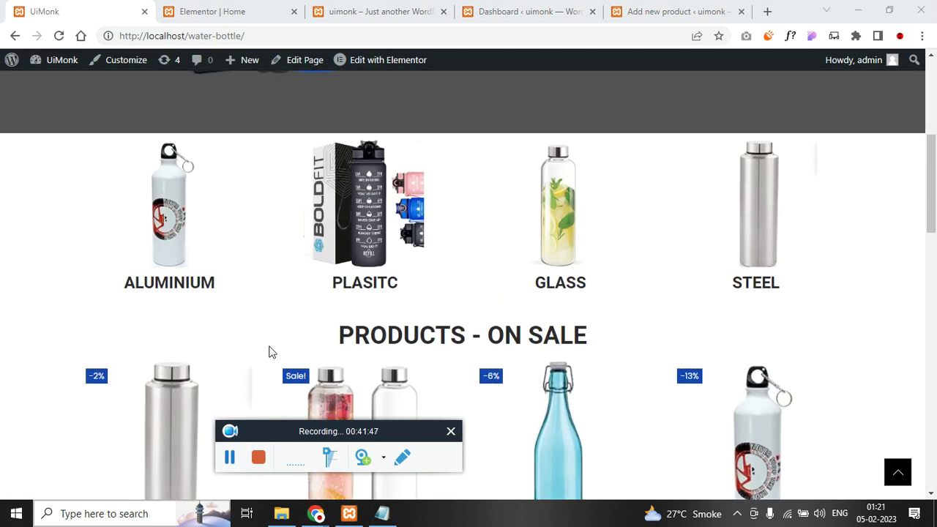
scroll(307, 344, down, 3)
right_click(356, 219)
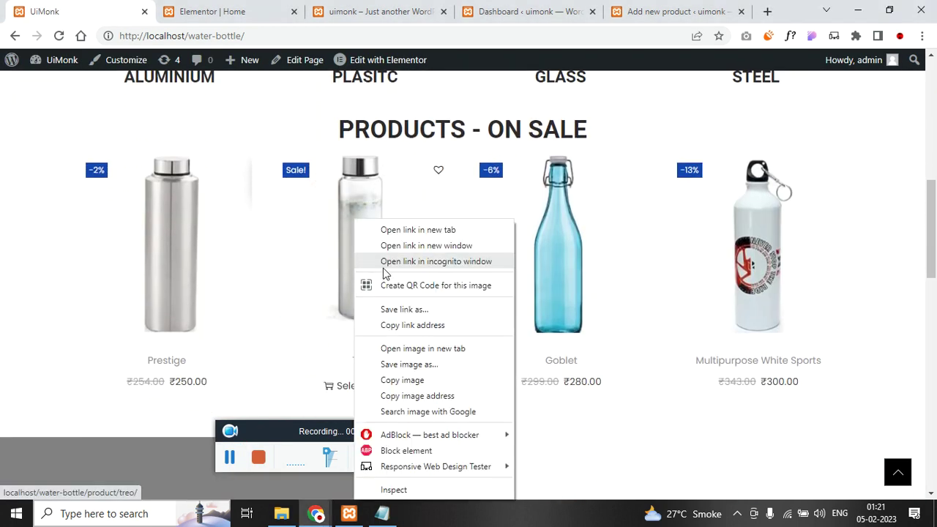
click(414, 230)
scroll(78, 310, up, 3)
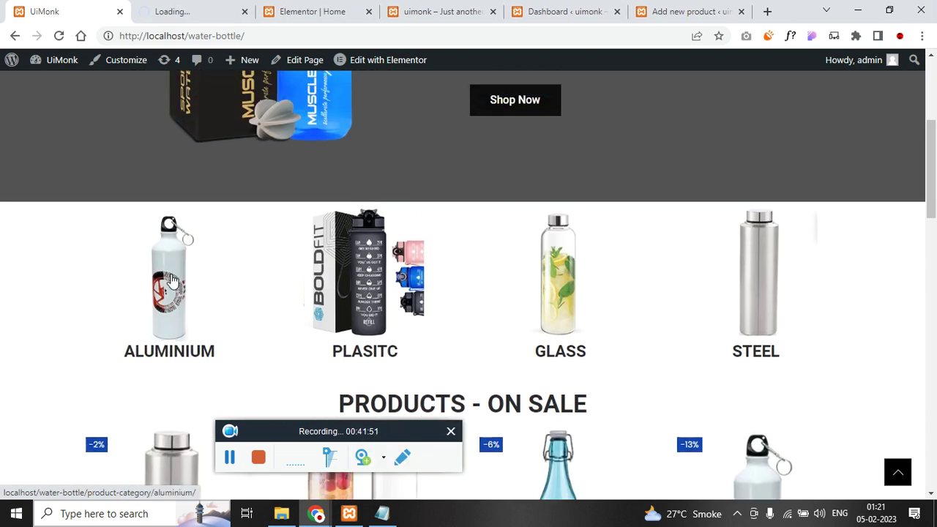
scroll(4, 422, down, 5)
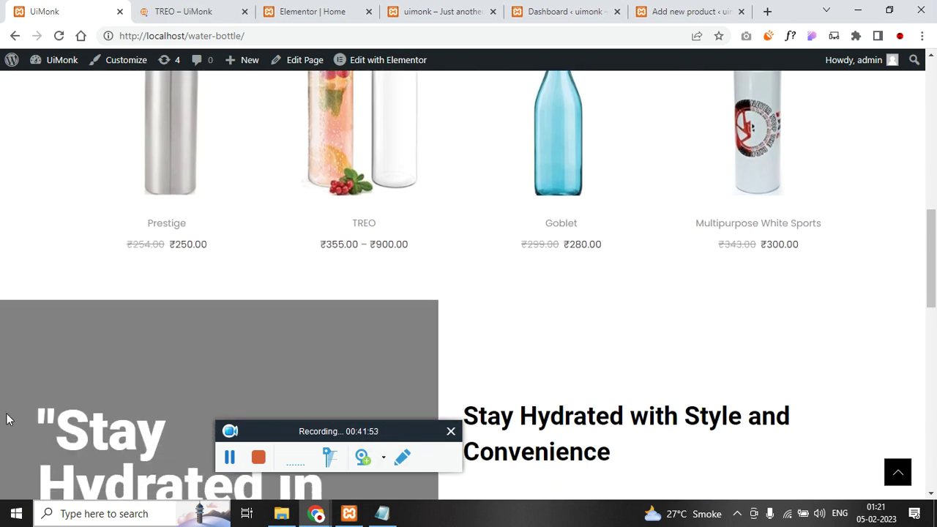
scroll(9, 416, down, 6)
click(308, 240)
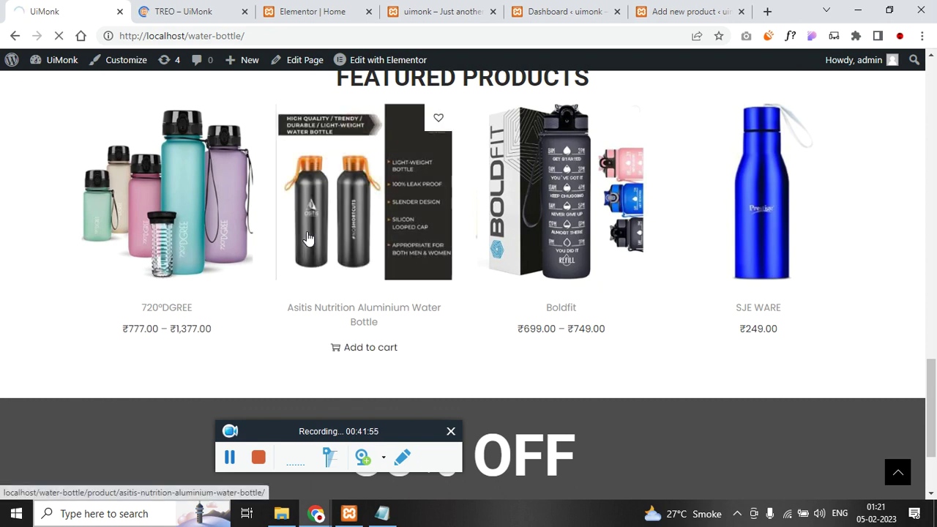
- Review the TREO page's ₹355.00 – ₹900.00 size variations and the Asitis page, then return to the product editor
click(197, 12)
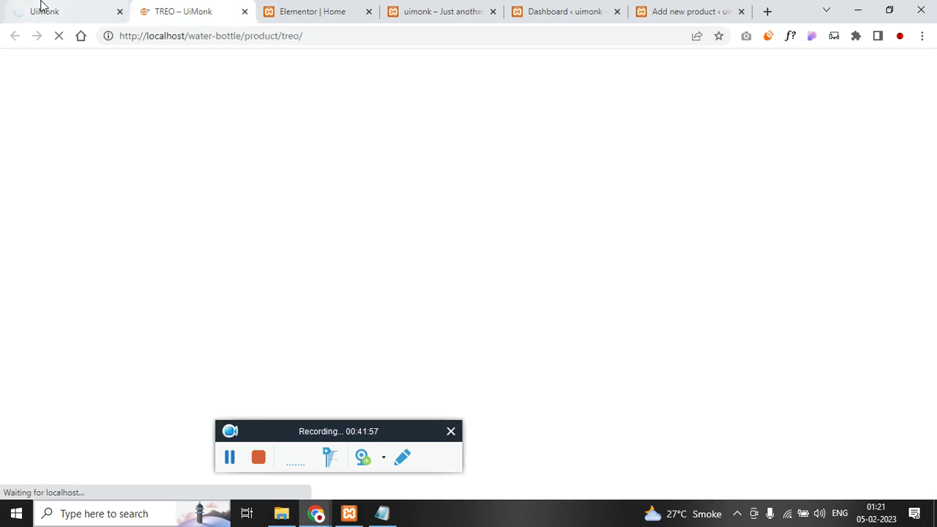
click(40, 7)
click(196, 12)
scroll(265, 314, down, 3)
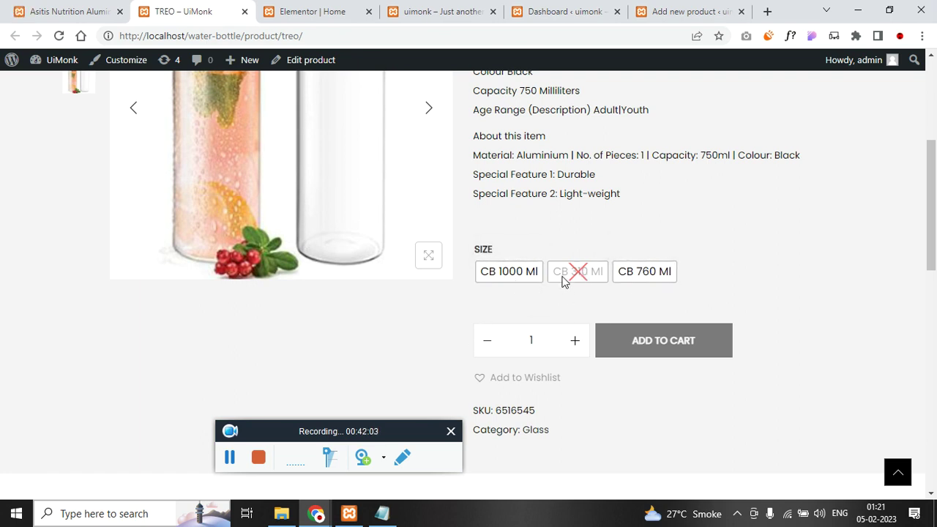
scroll(364, 288, up, 4)
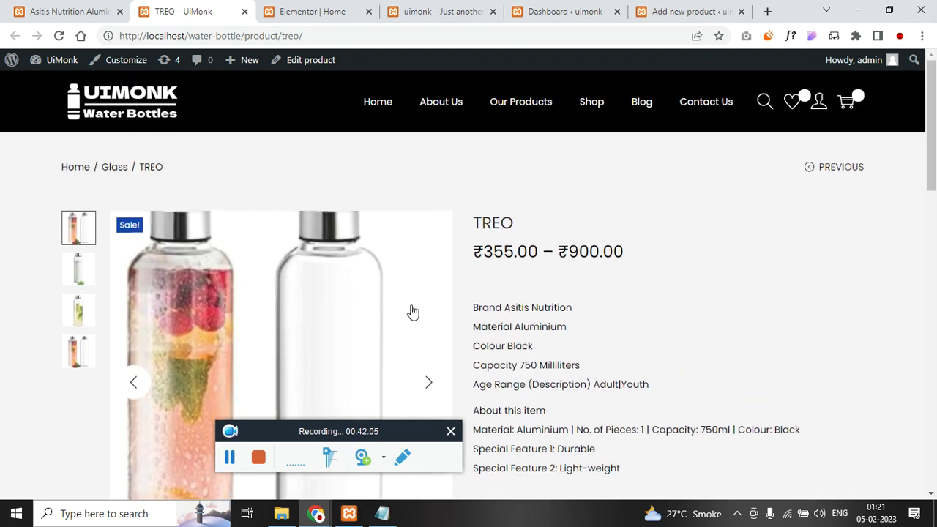
scroll(464, 326, down, 2)
click(51, 11)
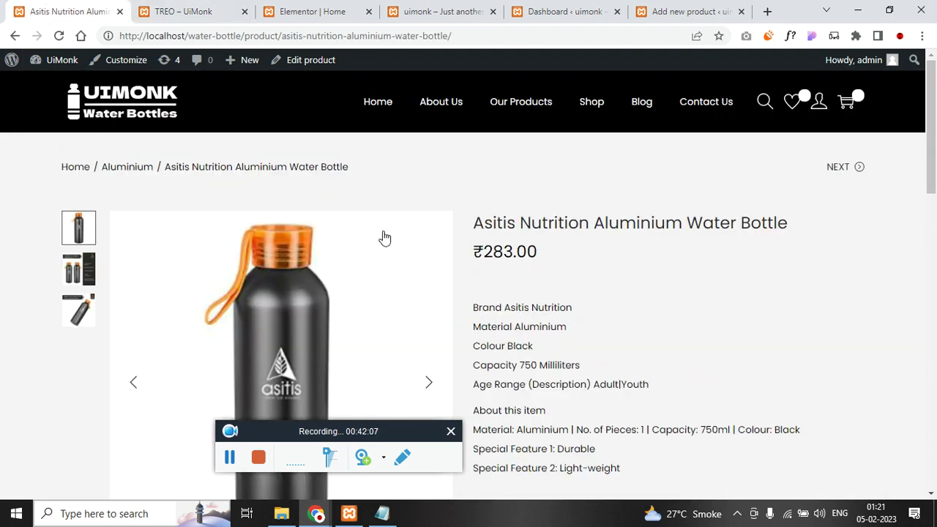
scroll(329, 199, down, 3)
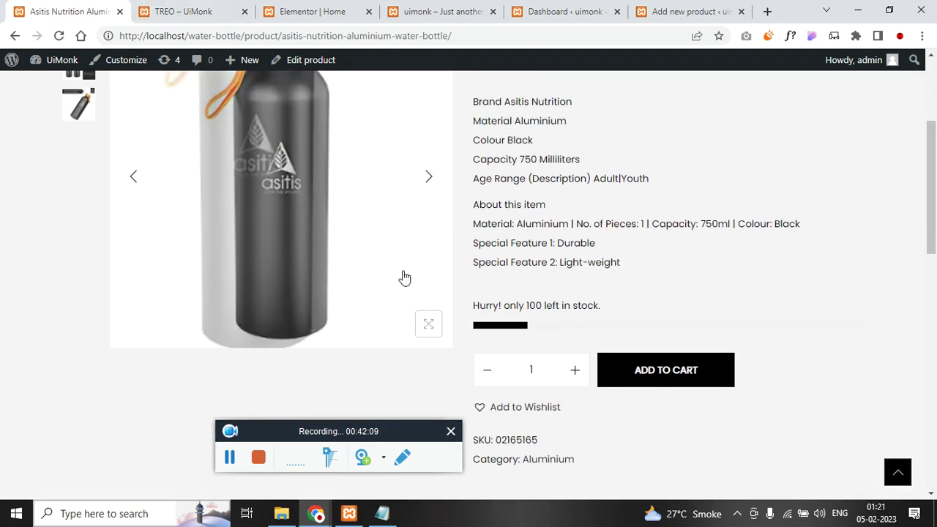
click(439, 11)
click(688, 9)
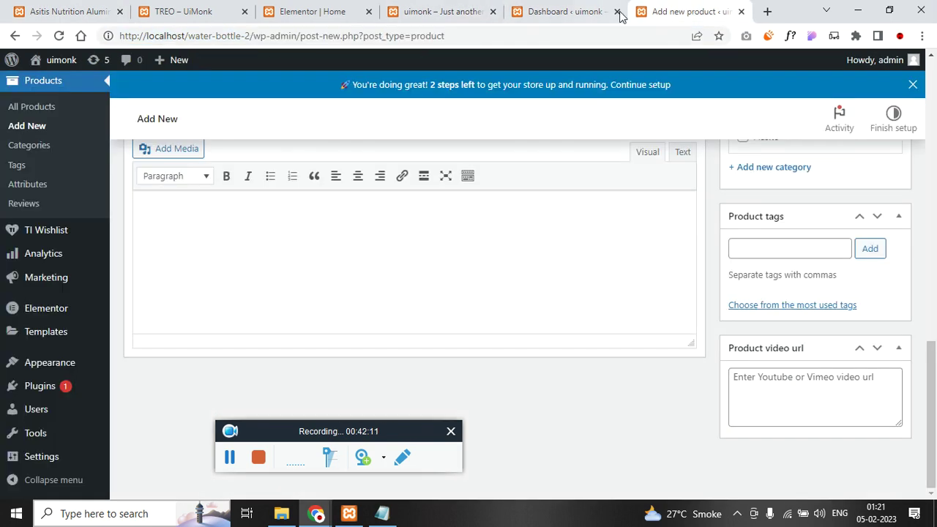
scroll(119, 267, up, 5)
- Start a new product titled 720°DGREE, pasting the name from the notes
click(36, 325)
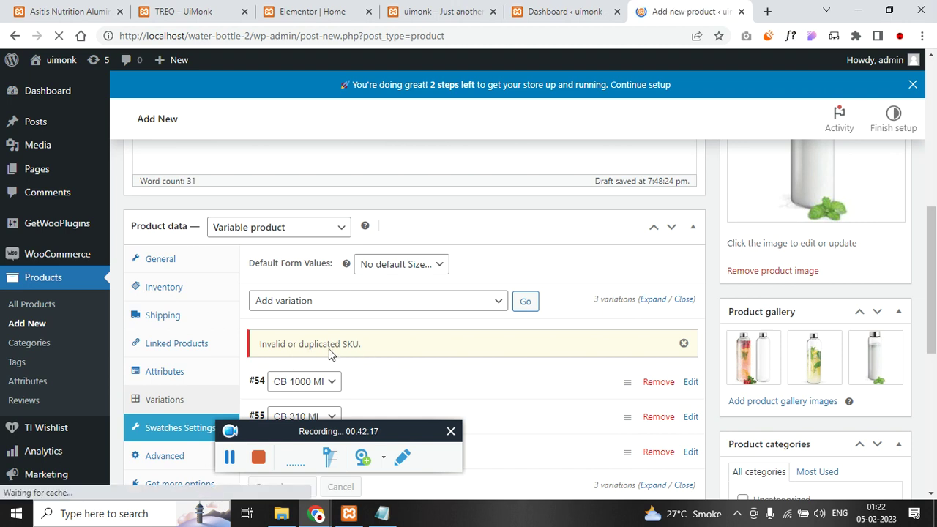
click(381, 512)
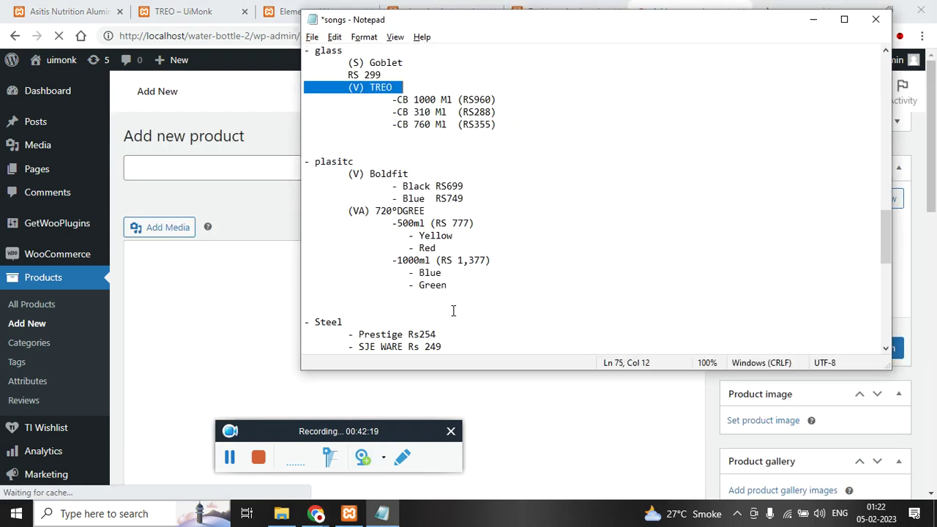
double_click(401, 212)
click(258, 279)
text(720°DGREE)
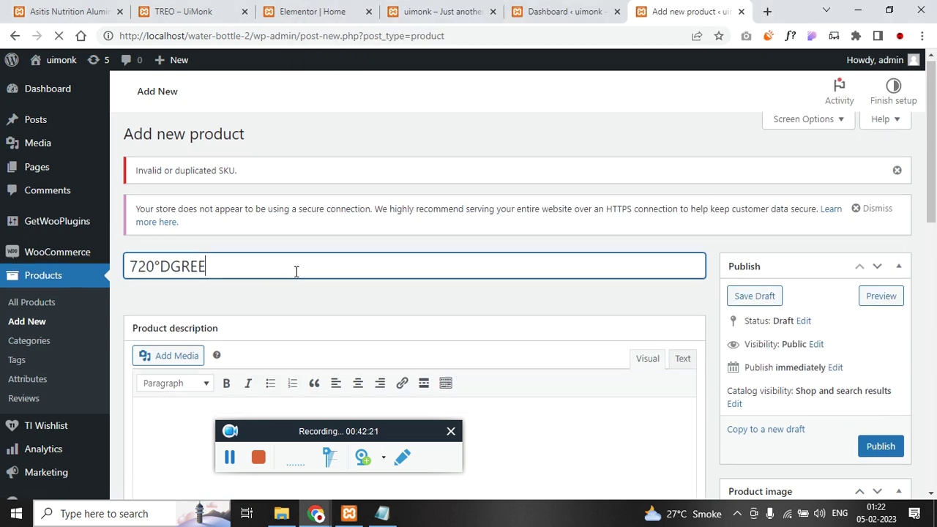
scroll(389, 280, down, 4)
- Set the red bottles picture as the product image
click(763, 246)
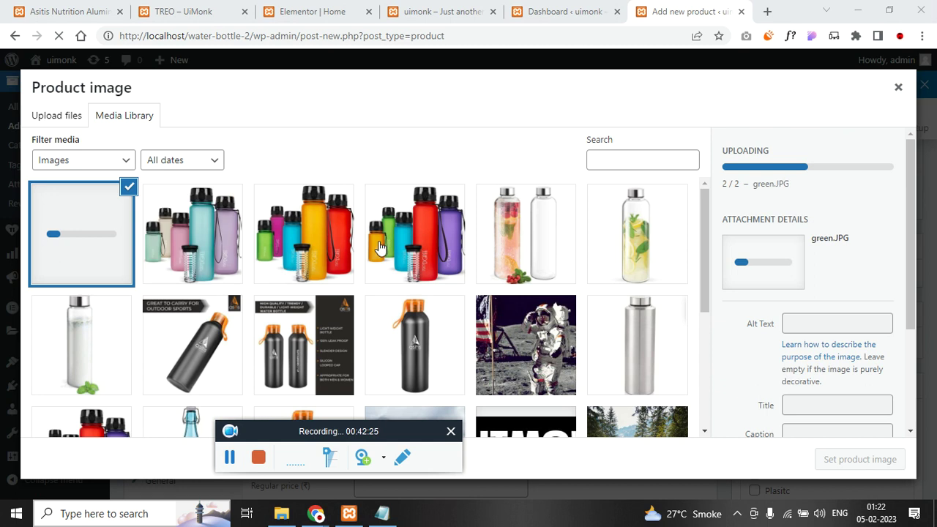
click(431, 268)
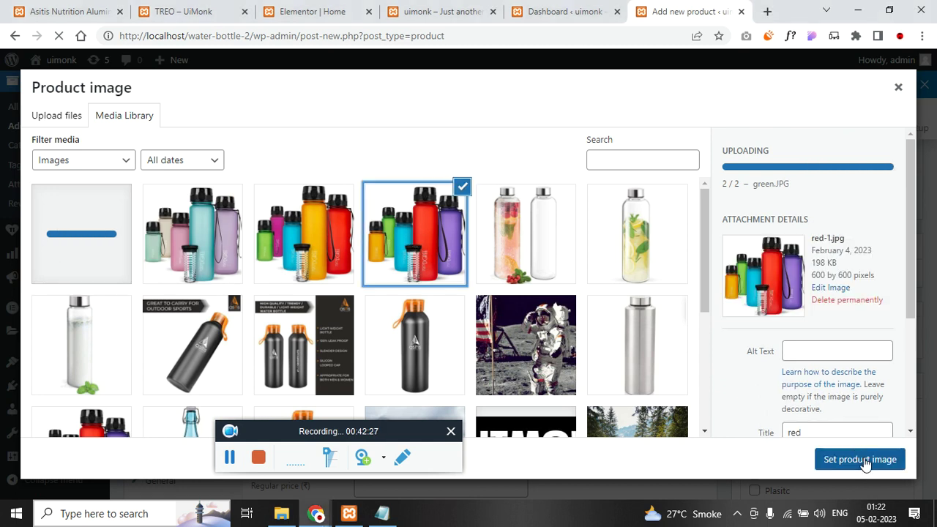
click(862, 459)
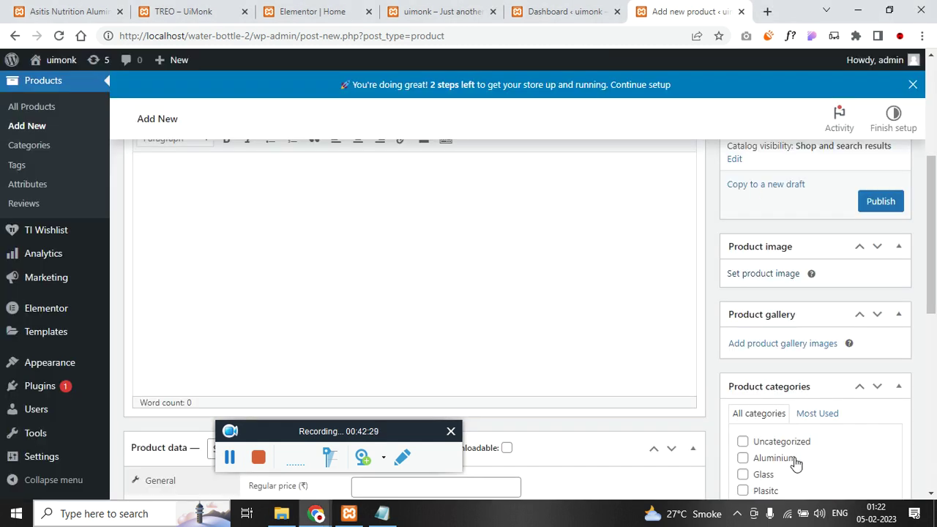
scroll(797, 454, down, 3)
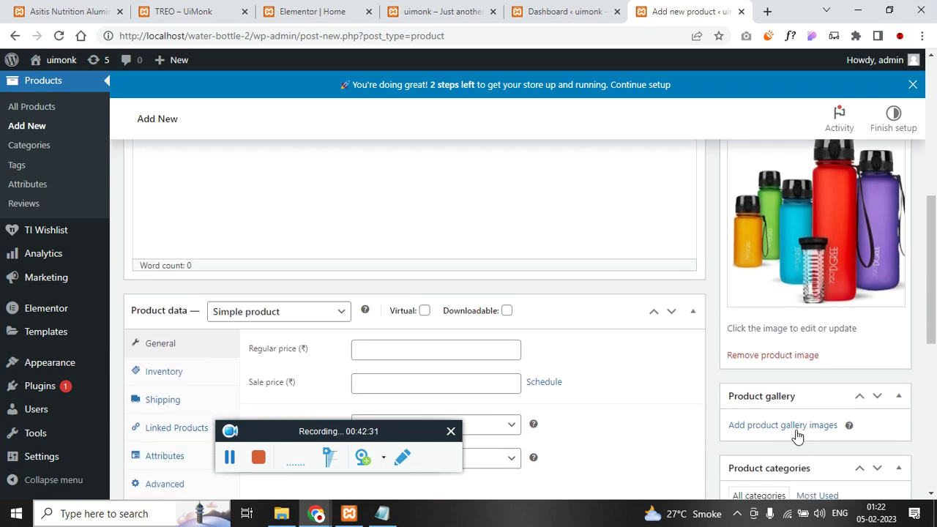
- Add four bottle pictures, including the red bottles one, to the product gallery
click(799, 426)
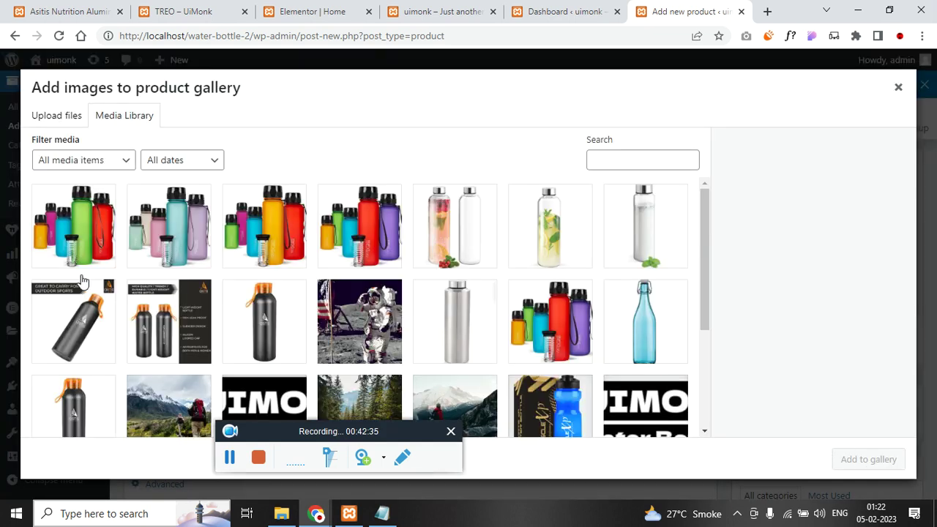
click(72, 233)
click(168, 233)
click(264, 235)
click(345, 238)
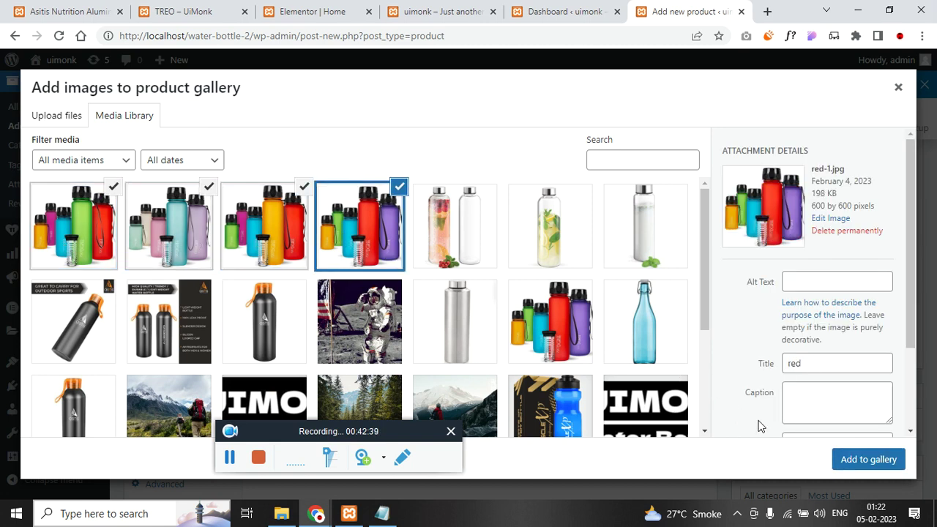
click(841, 460)
scroll(746, 388, down, 4)
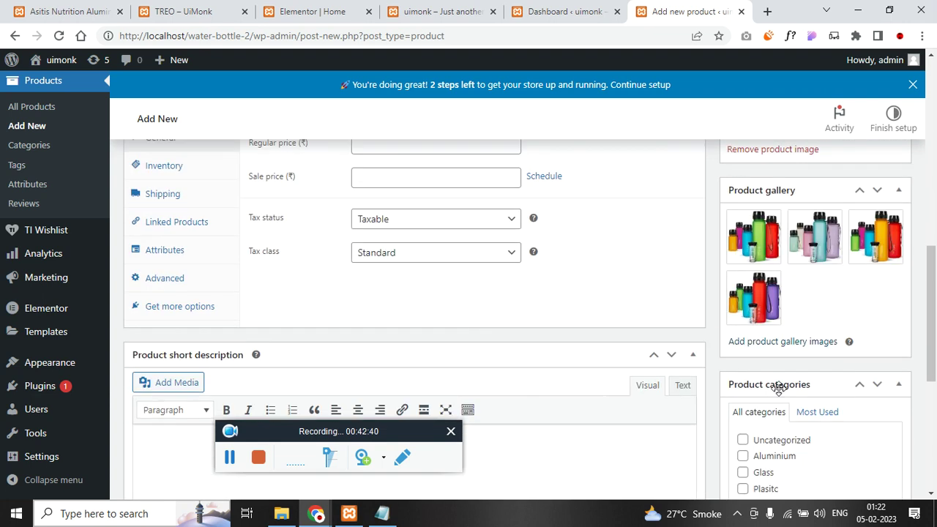
scroll(617, 408, up, 5)
scroll(278, 316, up, 5)
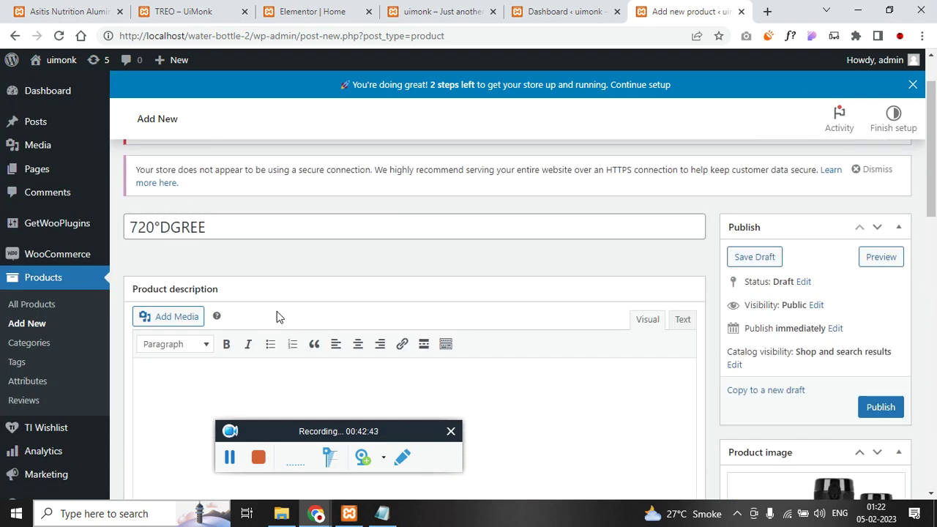
- Paste the spec text from the notes into the description and mark the product Virtual
key(alt+Tab)
scroll(471, 314, down, 8)
scroll(510, 234, up, 2)
drag(483, 216, 304, 100)
click(197, 368)
text(Brand Asitis Nutrition Material Aluminium Colour Black Capacity 750 Milliliters Age Range (Description) Adult|Youth  About this item Material: Aluminium | No. of Pieces: 1 | Capacity: 750ml | Colour: Black Special Feature 1: Durable Special Feature 2: Light-weight)
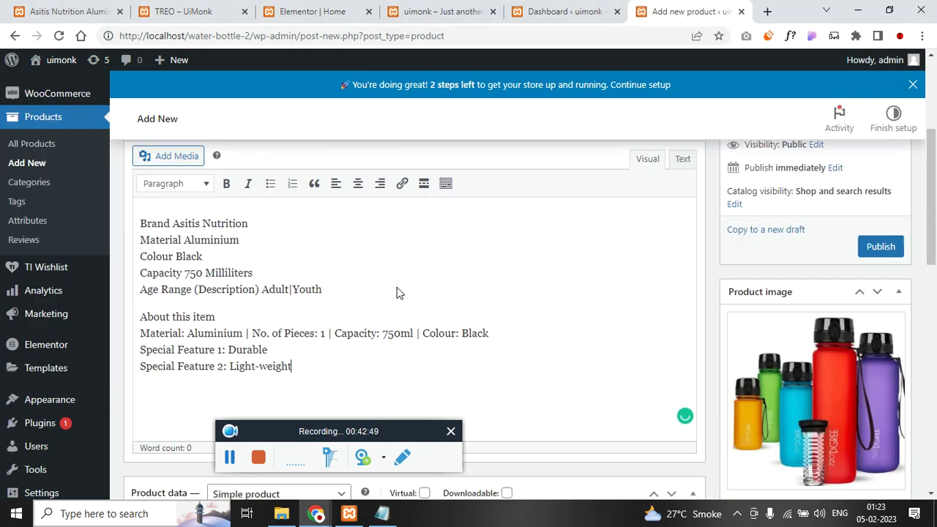
scroll(398, 293, down, 10)
click(424, 220)
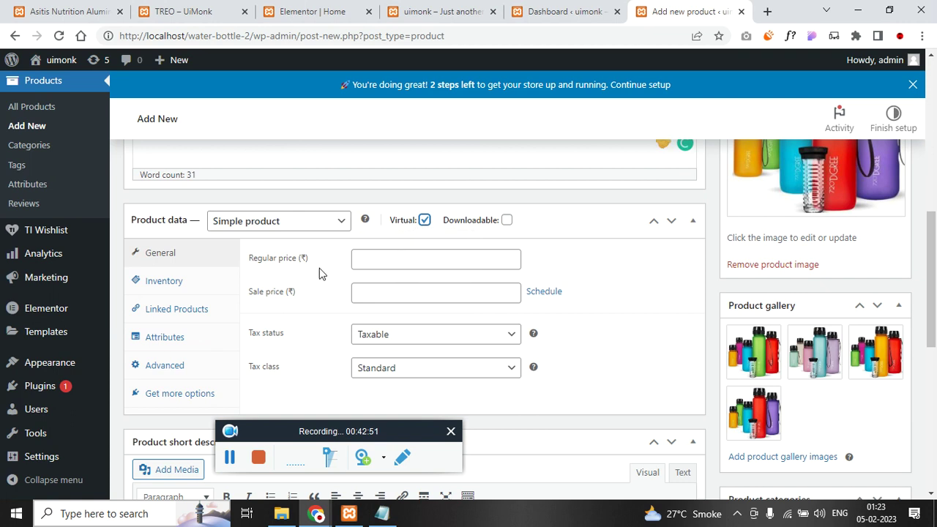
click(268, 222)
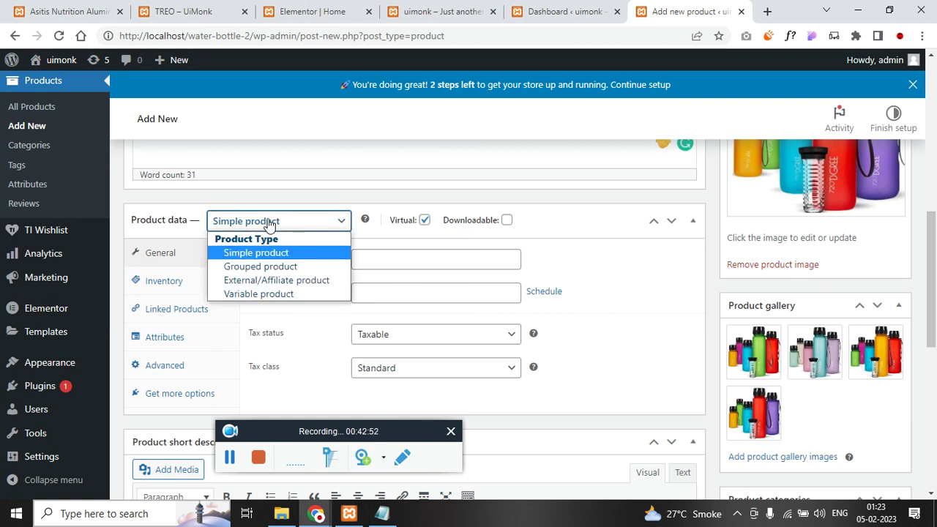
- Make it a Variable product with tax class GST 12 and SKU 516491
click(261, 292)
click(418, 294)
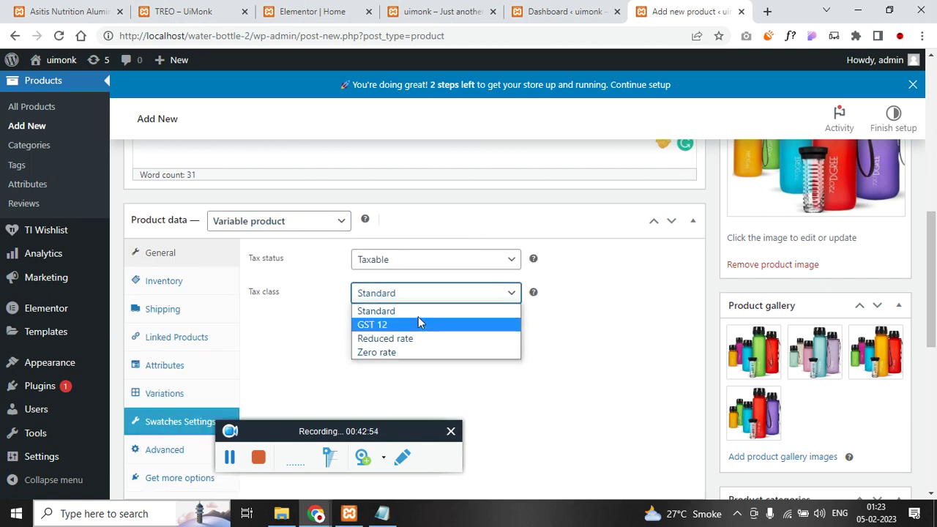
click(418, 322)
click(148, 285)
click(420, 257)
text(516491)
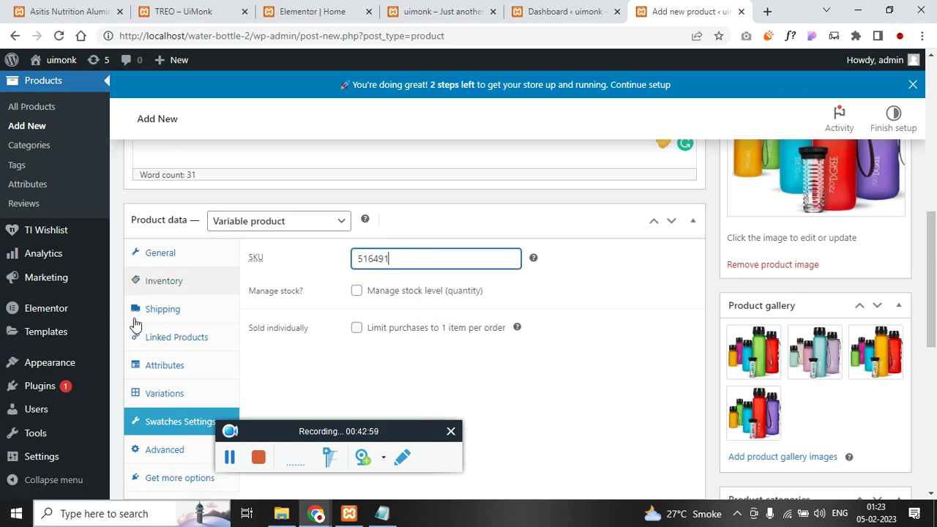
- Link Asitis Nutrition Aluminium Water Bottle and TREO as upsells
click(162, 310)
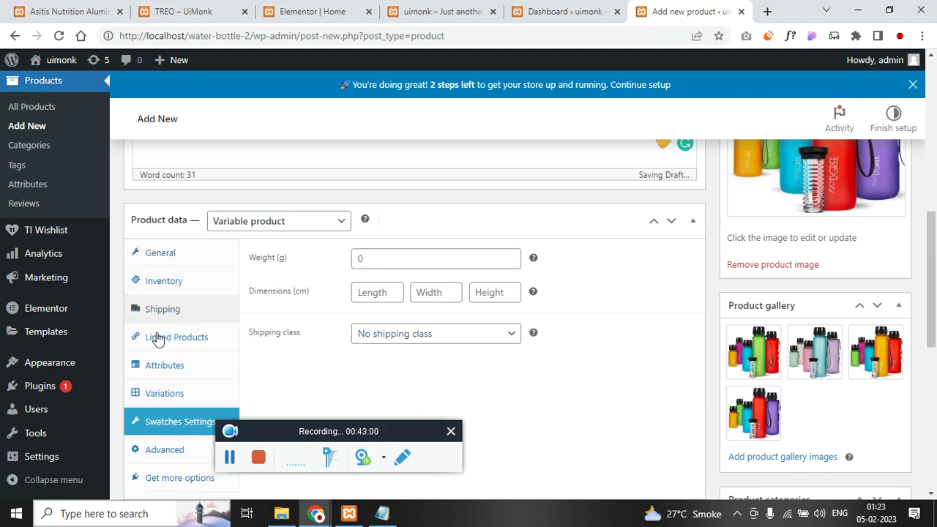
click(181, 342)
key(alt+Tab)
scroll(432, 251, up, 5)
key(alt+Tab)
click(418, 263)
text(asi)
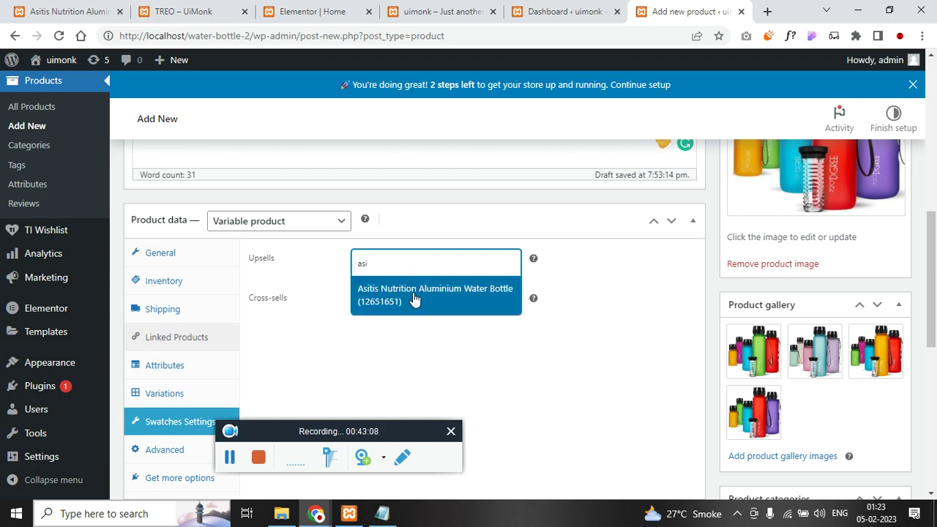
click(414, 296)
click(415, 285)
text(tre)
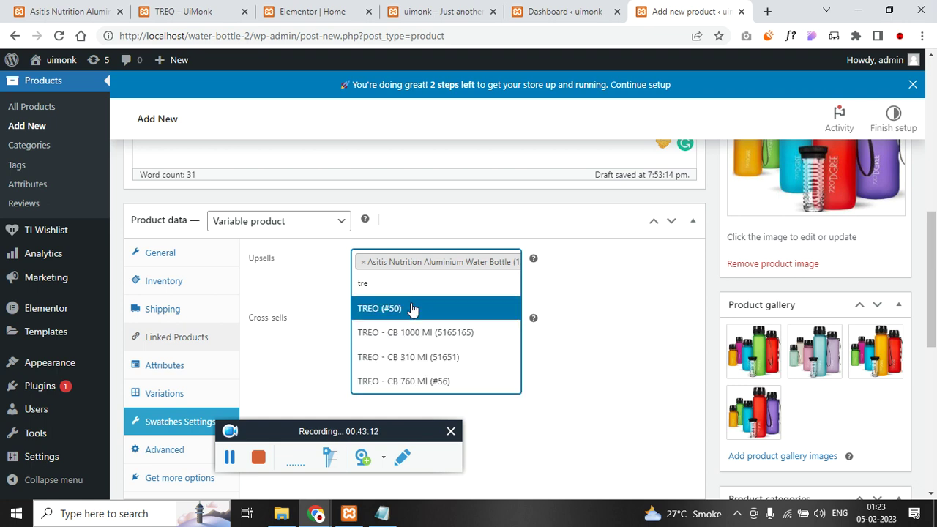
click(413, 308)
scroll(205, 292, down, 1)
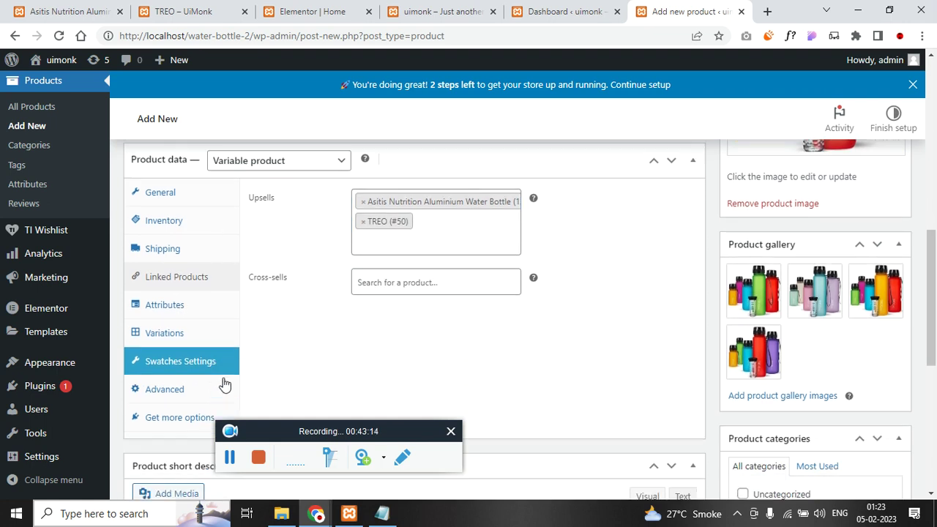
click(195, 303)
- Add a Size custom attribute used for variations, pasting 500ml from the notes as a value
scroll(194, 303, up, 1)
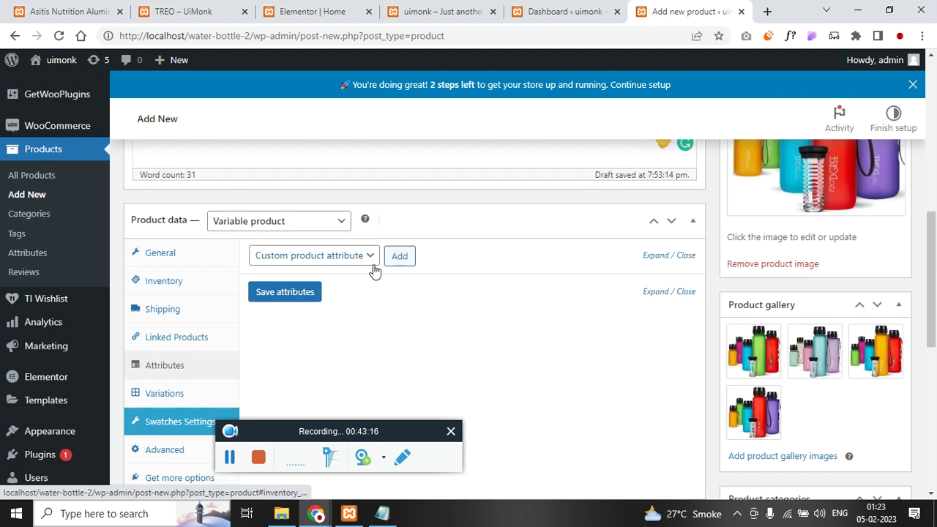
key(alt+Tab)
drag(398, 185, 441, 179)
key(alt+Tab)
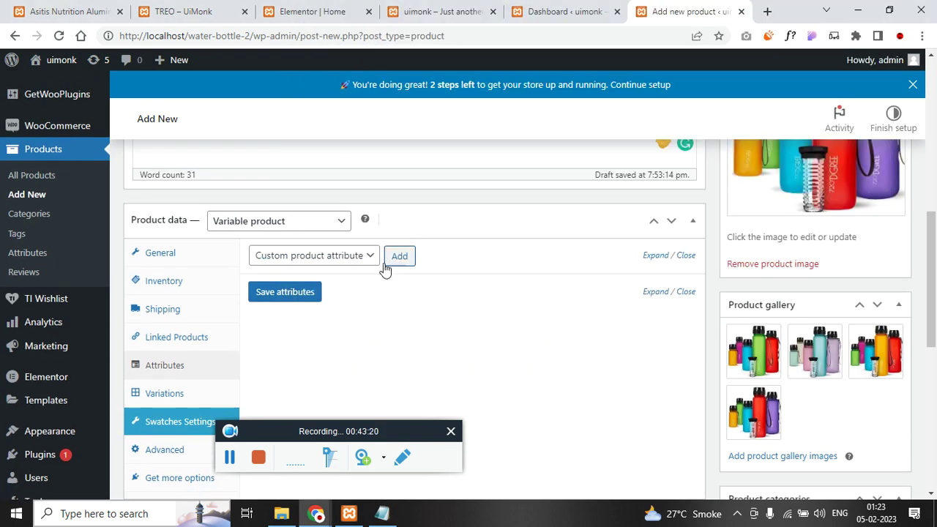
click(409, 258)
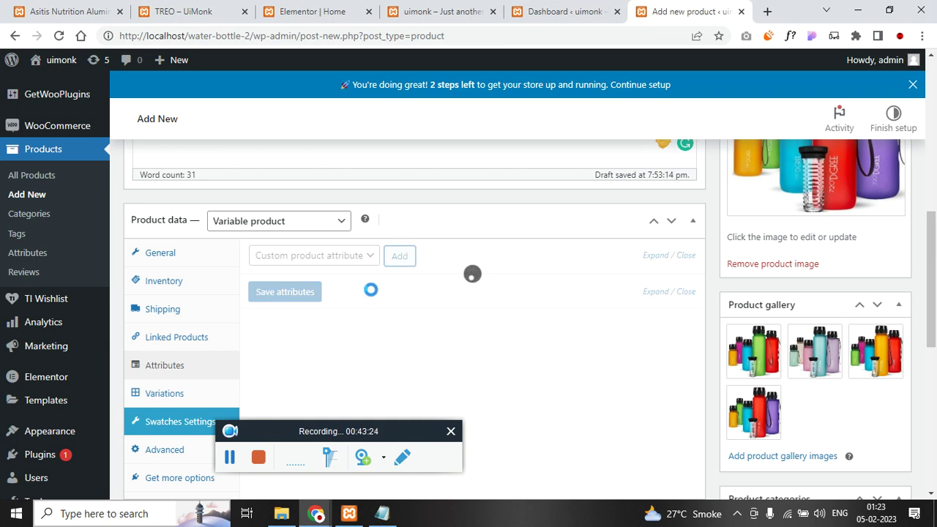
click(305, 336)
text(Size)
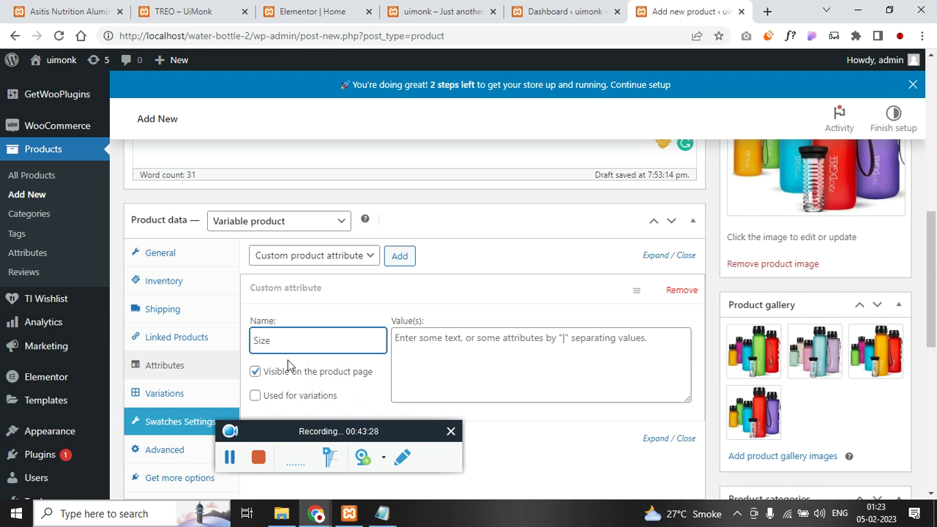
click(255, 395)
click(497, 354)
key(alt+Tab)
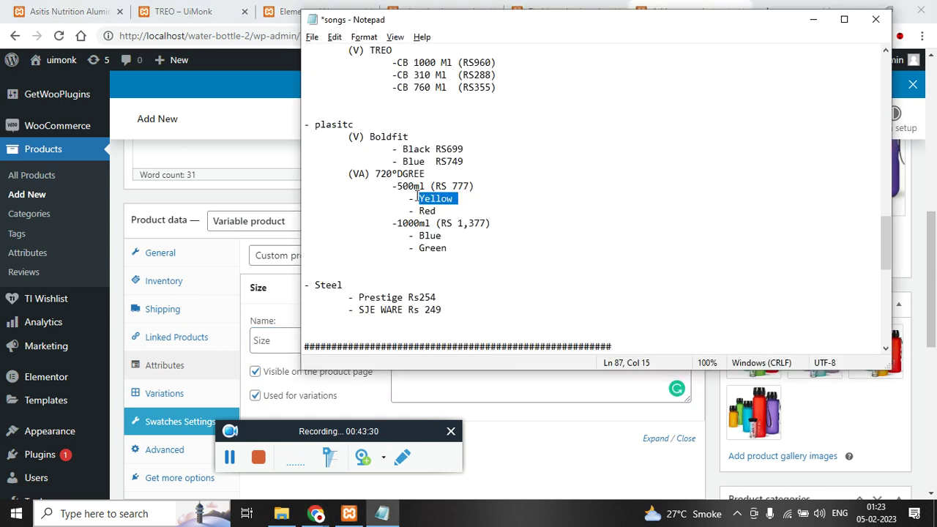
drag(400, 186, 421, 182)
key(ctrl+c)
key(alt+Tab)
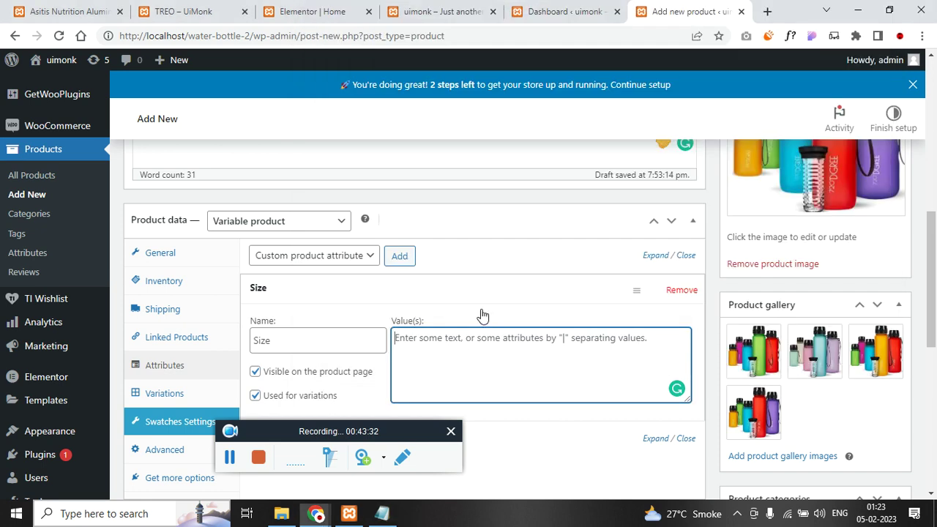
key(ctrl+v)
- Copy 1000ml from the notes and save the Size attribute with its values
key(alt+Tab)
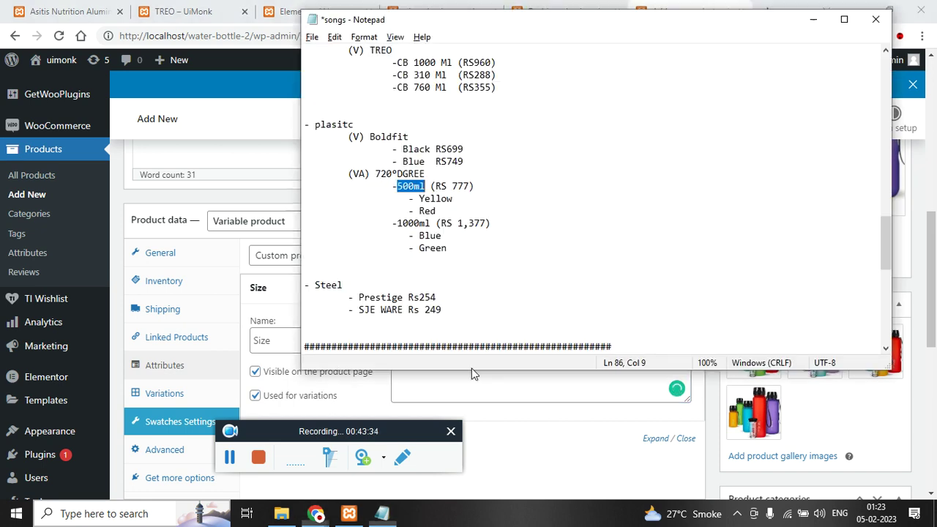
drag(397, 223, 439, 223)
key(ctrl+c)
key(alt+Tab)
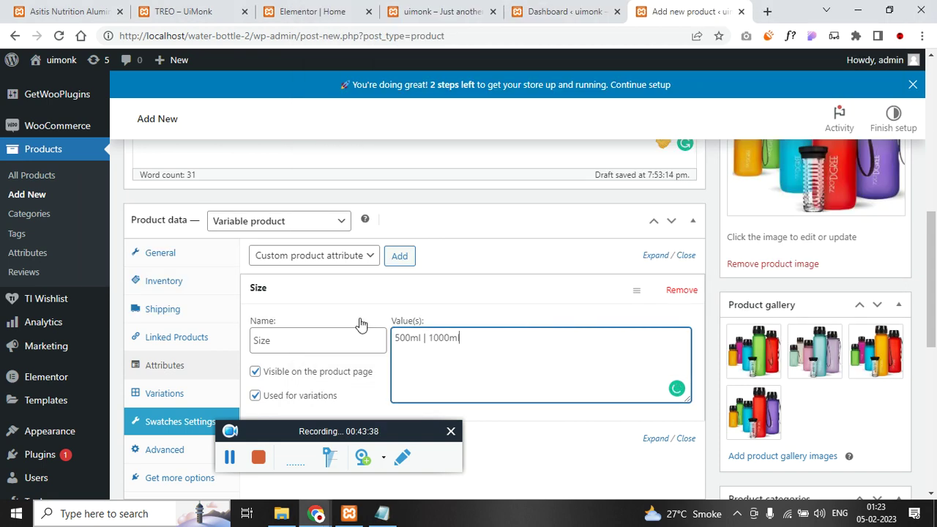
scroll(377, 329, down, 2)
click(294, 306)
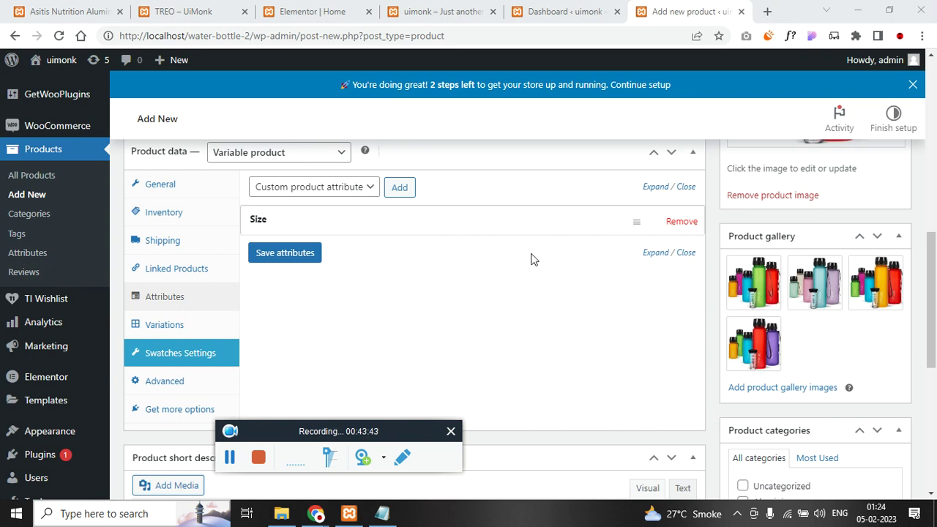
- Add a new Color attribute with Yellow pasted from the notes as its first value
click(399, 187)
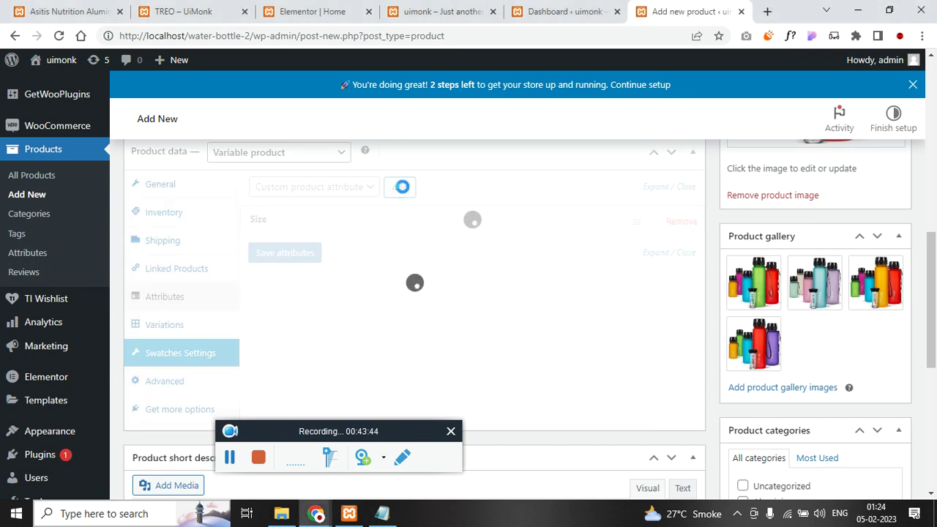
key(alt+Tab)
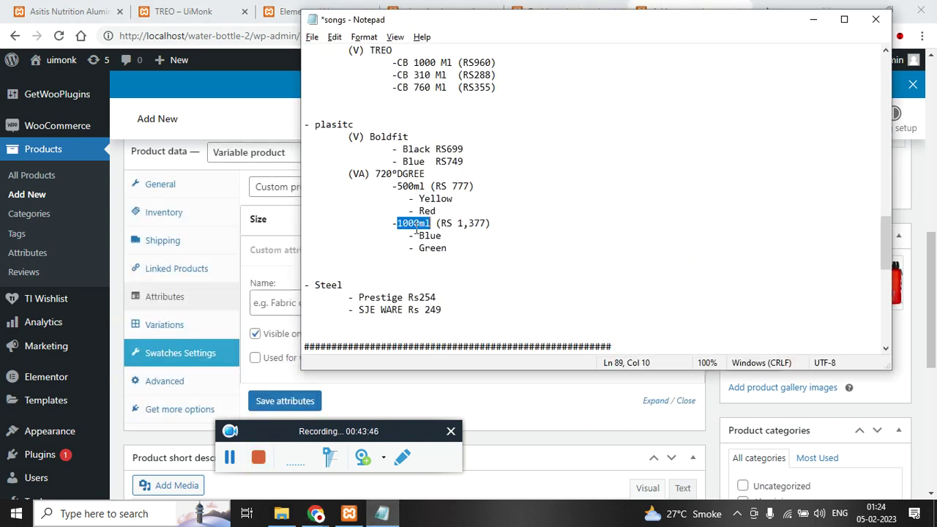
drag(418, 199, 457, 199)
key(alt+Tab)
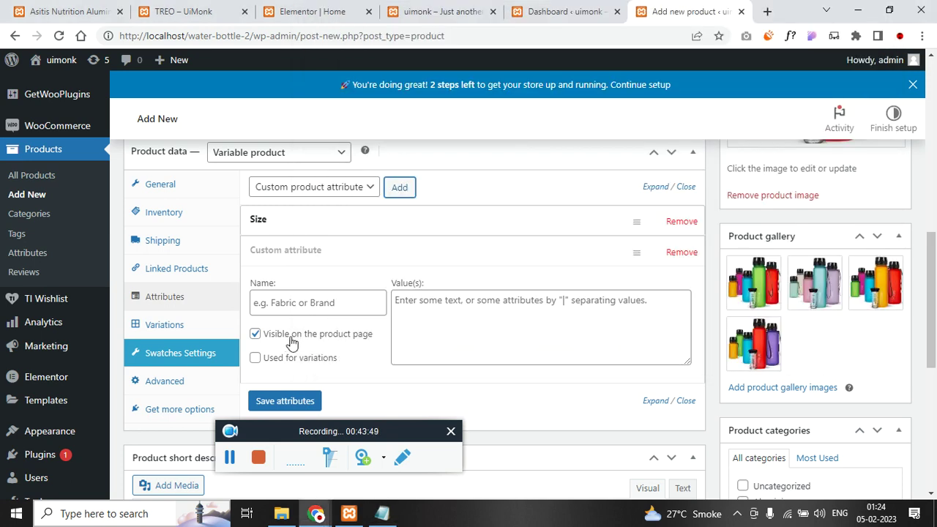
click(320, 303)
text(Color)
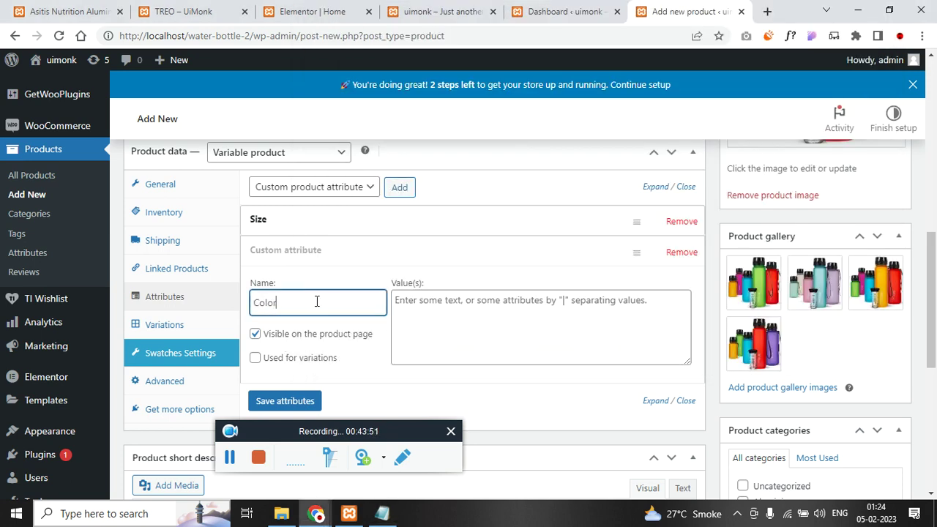
key(Tab)
key(ctrl+v)
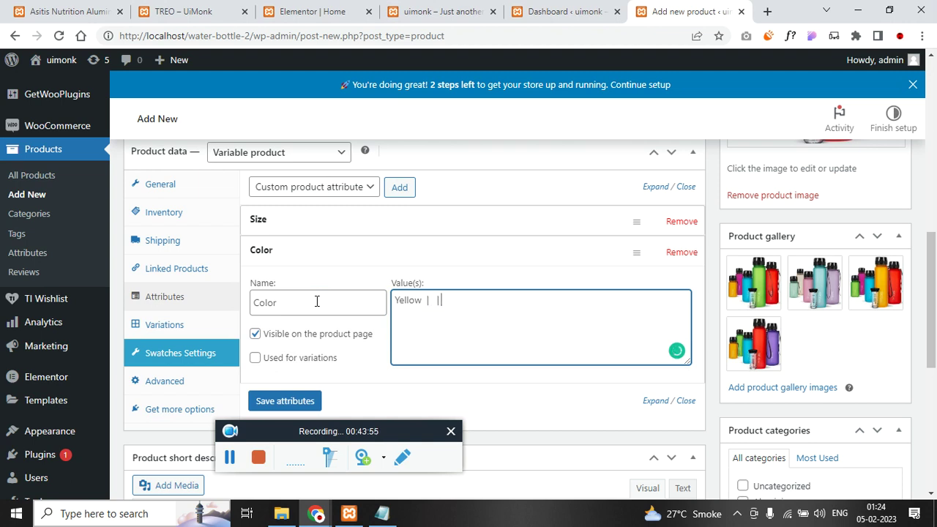
key(alt+Tab)
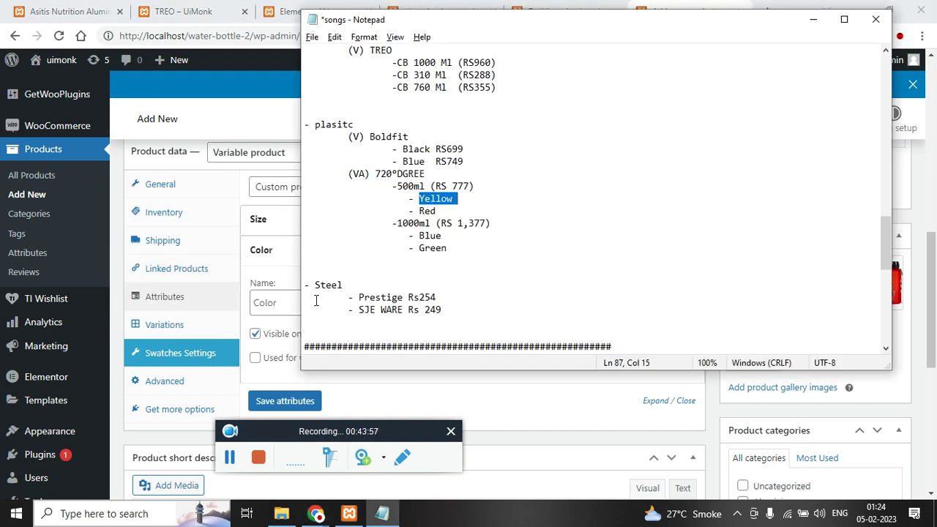
click(423, 211)
drag(422, 212, 442, 210)
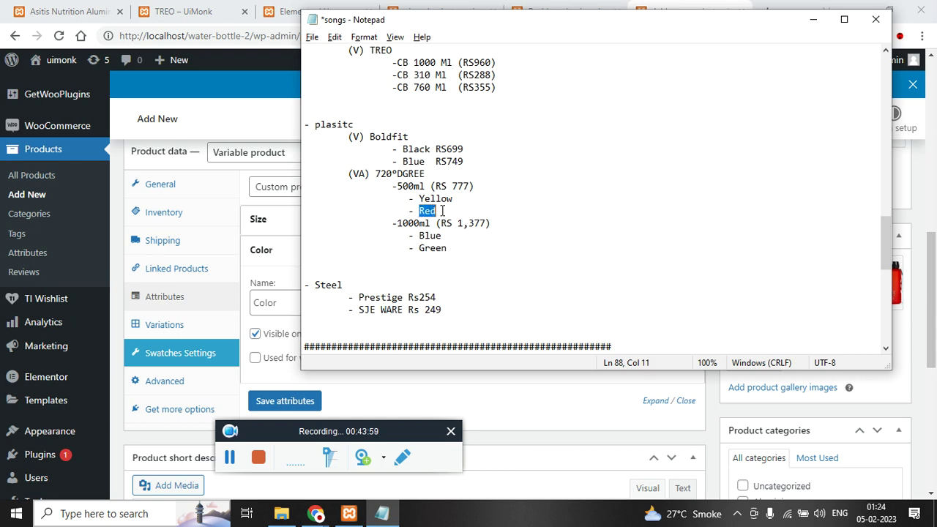
key(alt+Tab)
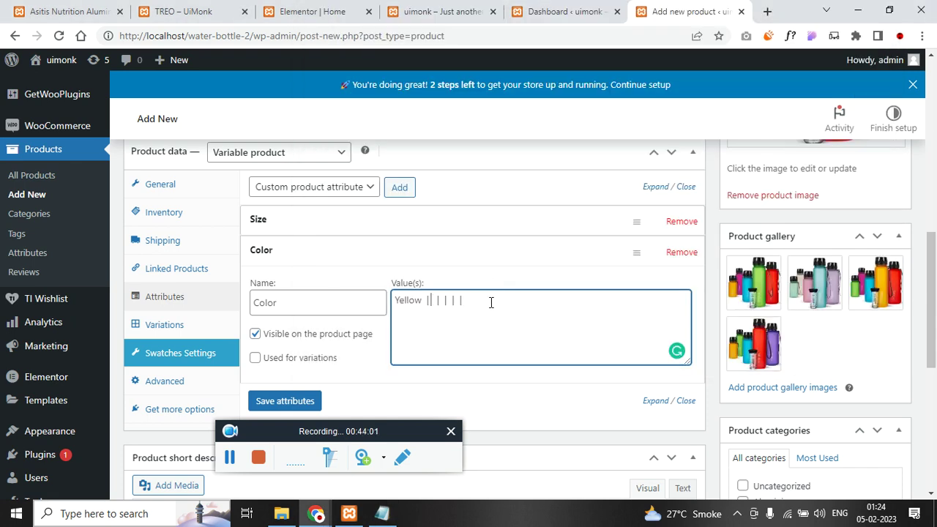
- Add Blue and Green to the Color values, remove leftover separators, and save attributes
key(alt+Tab)
drag(420, 236, 440, 237)
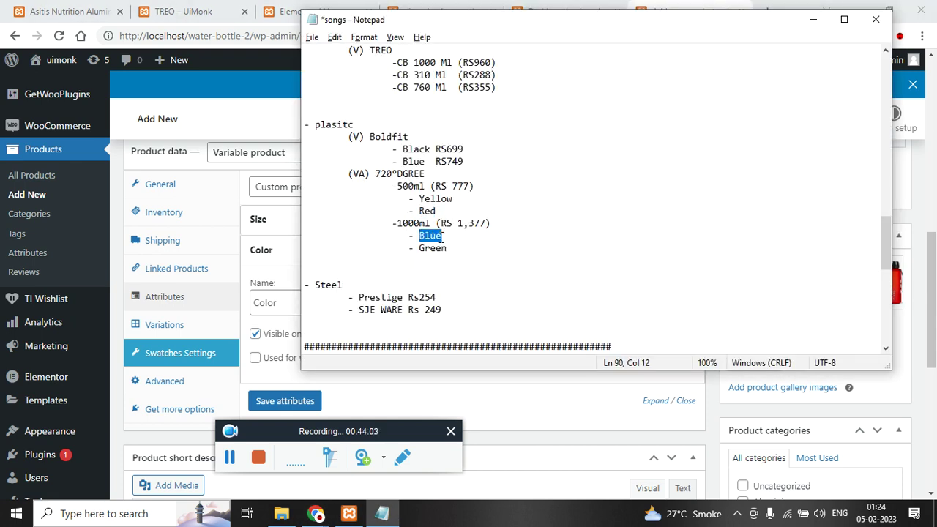
key(alt+Tab)
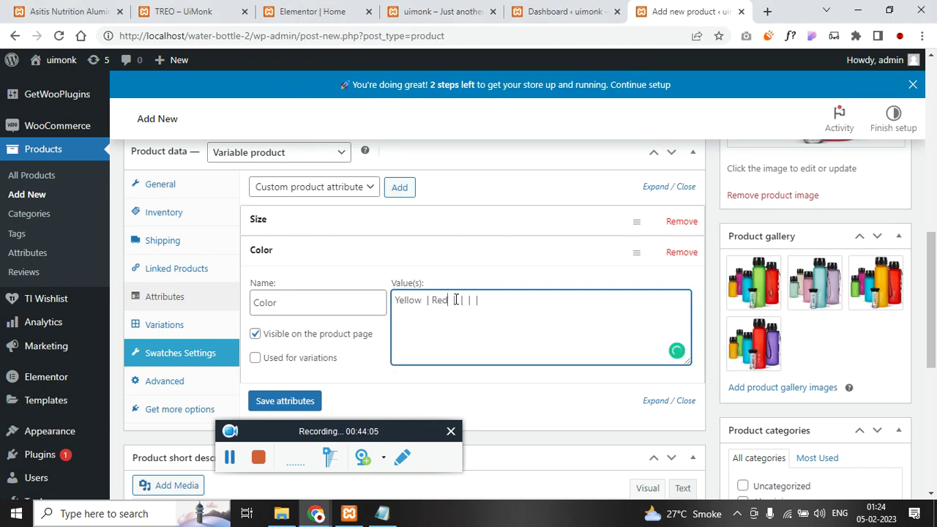
key(ctrl+v)
key(alt+Tab)
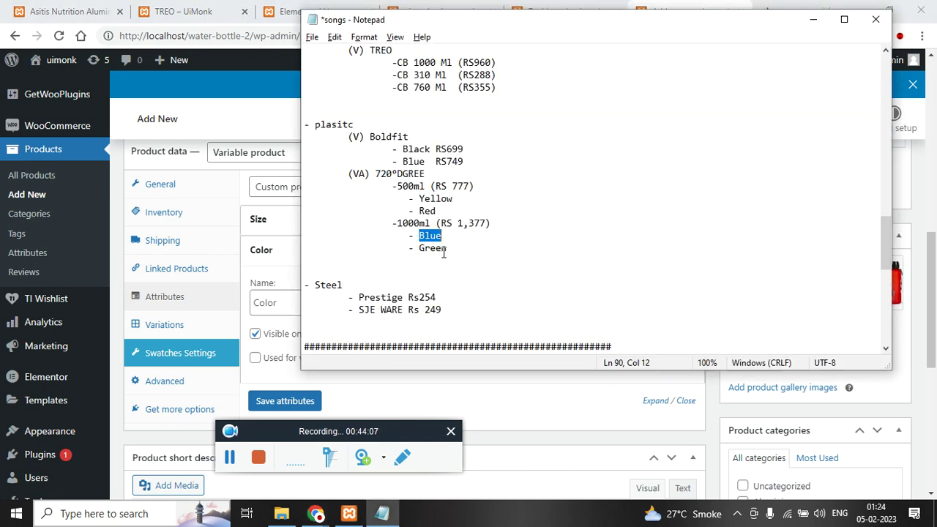
drag(420, 249, 454, 248)
key(alt+Tab)
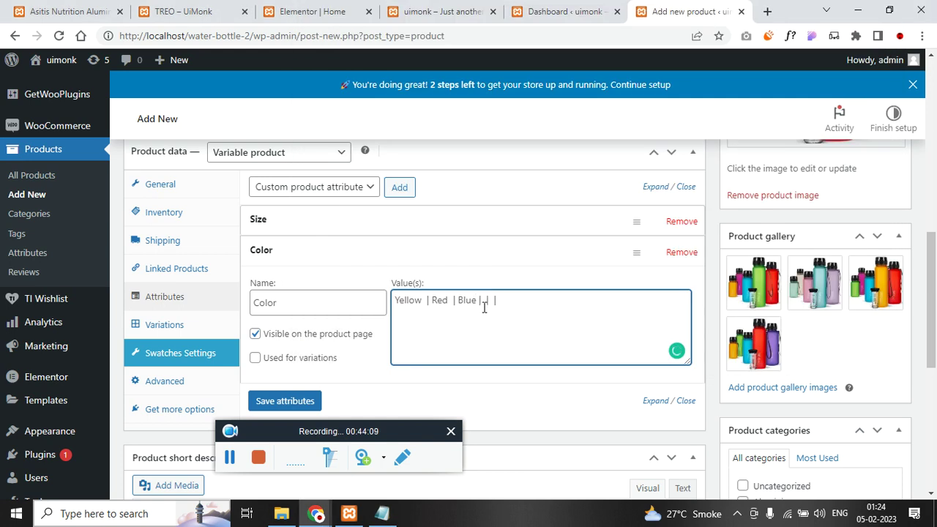
click(484, 300)
key(ctrl+v)
drag(510, 300, 544, 296)
key(BackSpace)
scroll(322, 359, down, 3)
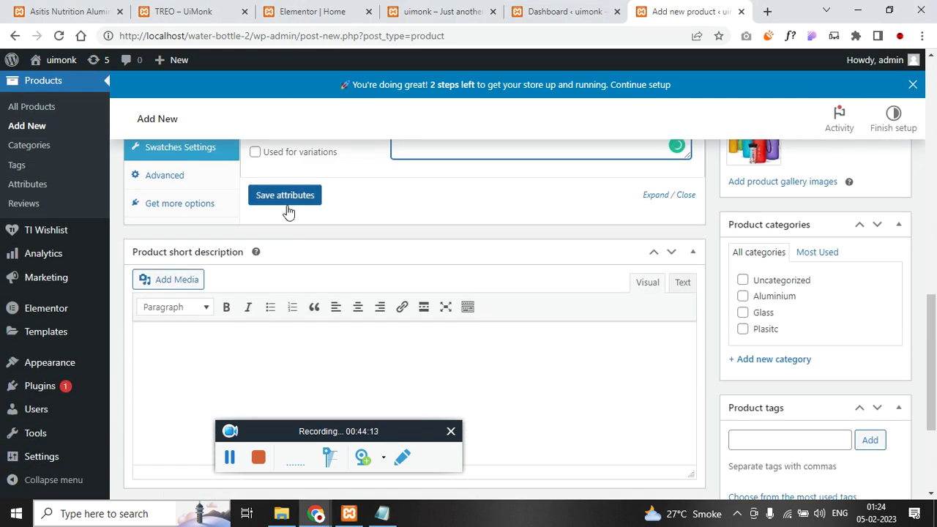
click(287, 197)
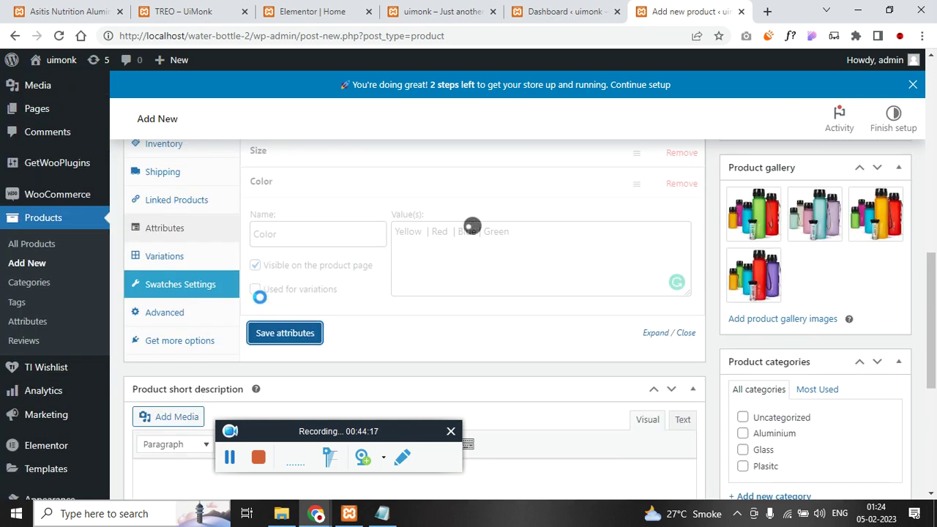
- Mark the Color attribute as used for variations
scroll(310, 269, up, 1)
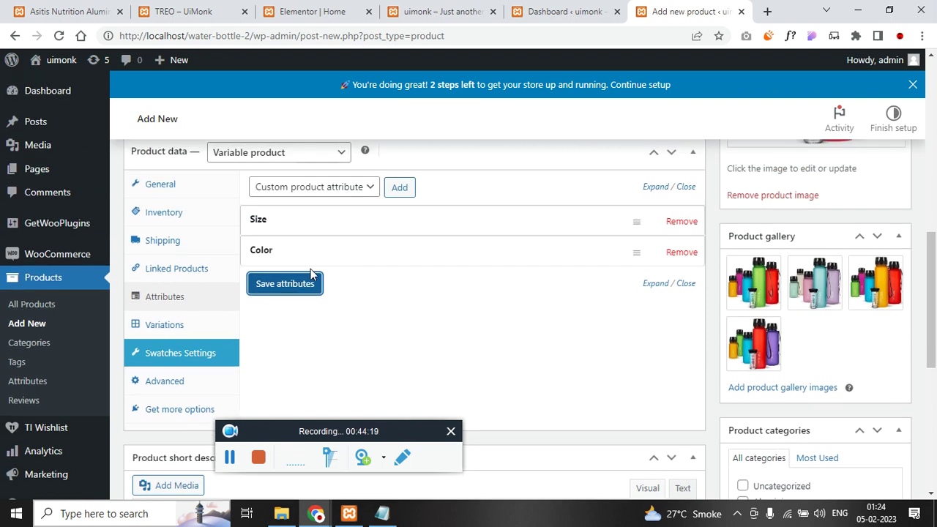
click(331, 258)
scroll(330, 271, down, 1)
click(254, 289)
- Save attributes and run Create variations from all attributes, which adds 0 variations
click(274, 333)
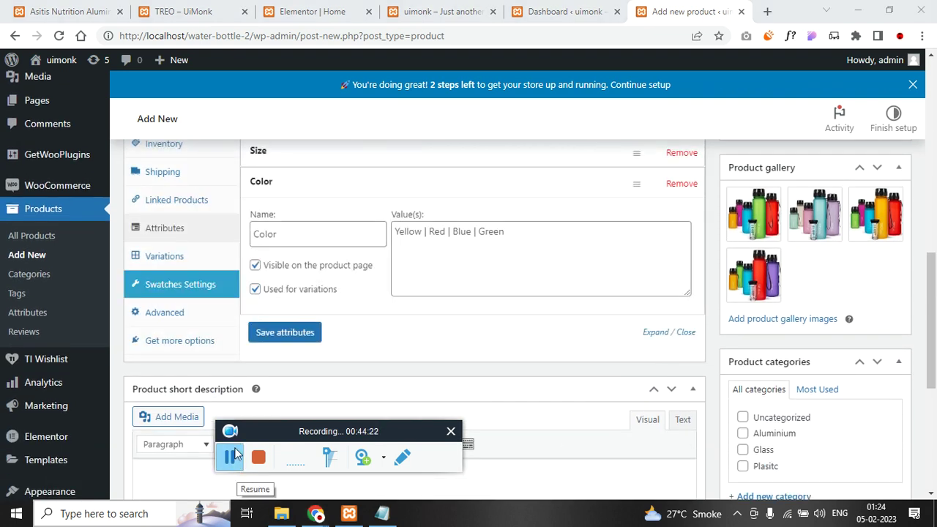
click(180, 256)
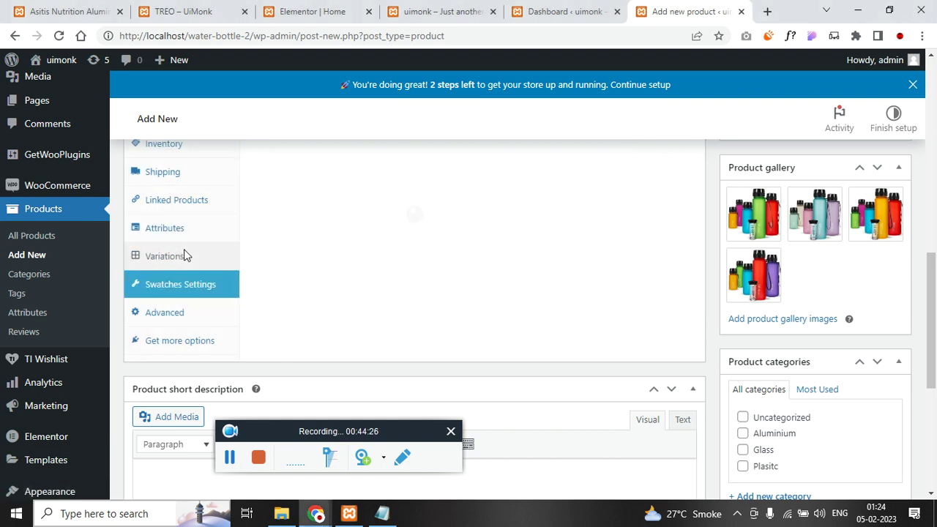
scroll(577, 280, up, 2)
click(338, 257)
click(351, 289)
click(525, 257)
click(535, 139)
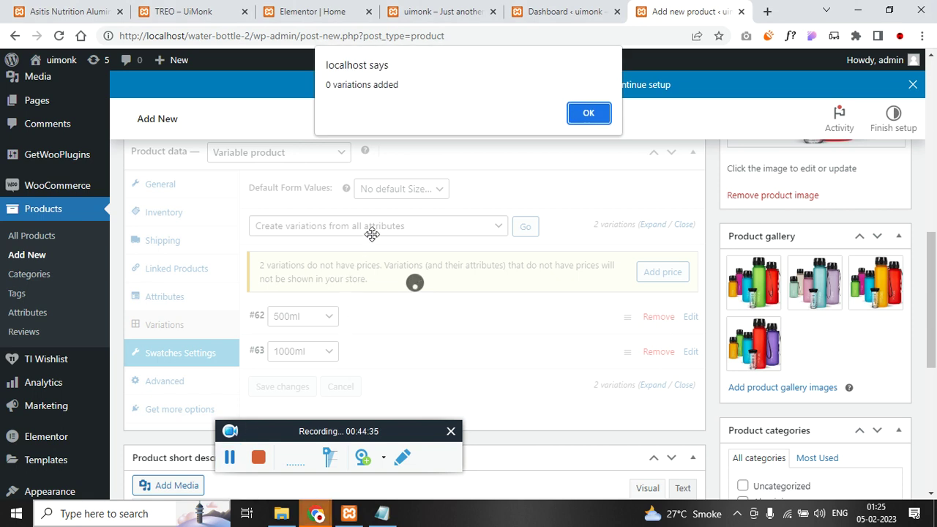
click(589, 118)
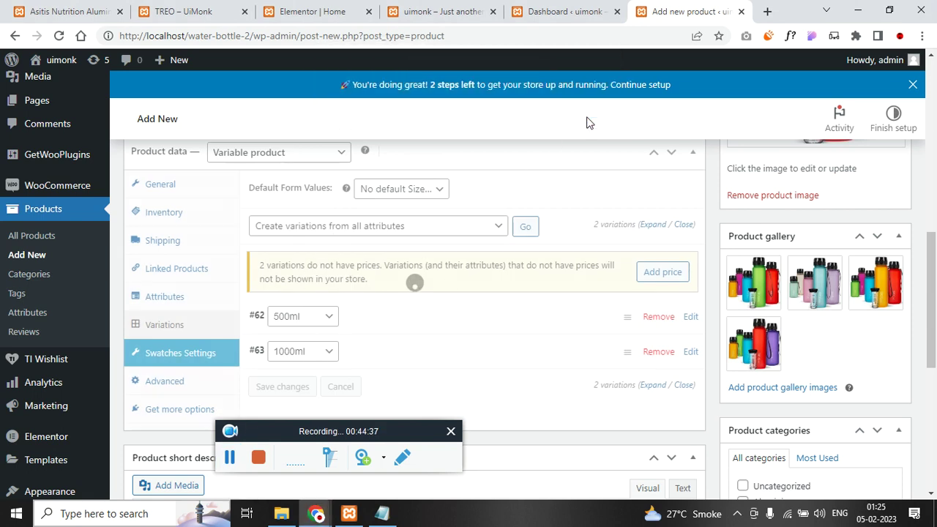
- Retry Create variations from all attributes with no default size, again adding 0, then return to Attributes
click(398, 234)
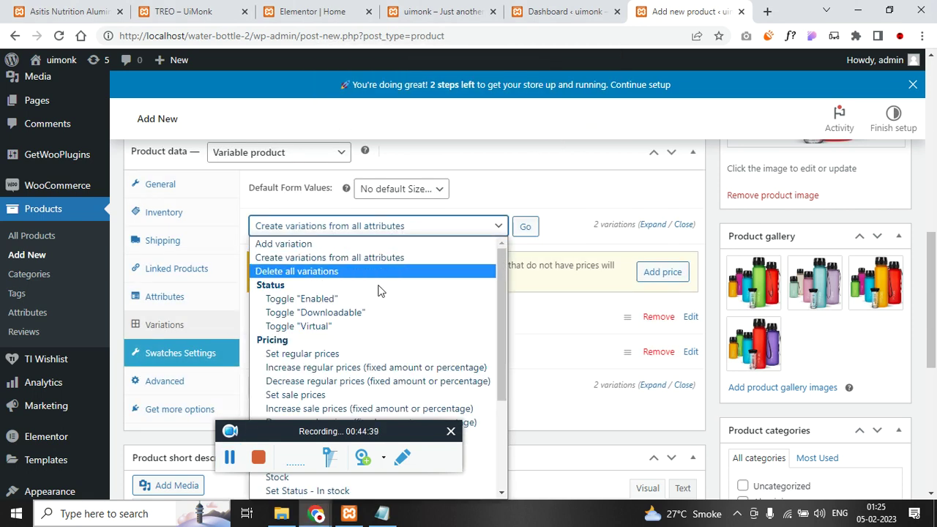
scroll(589, 302, down, 1)
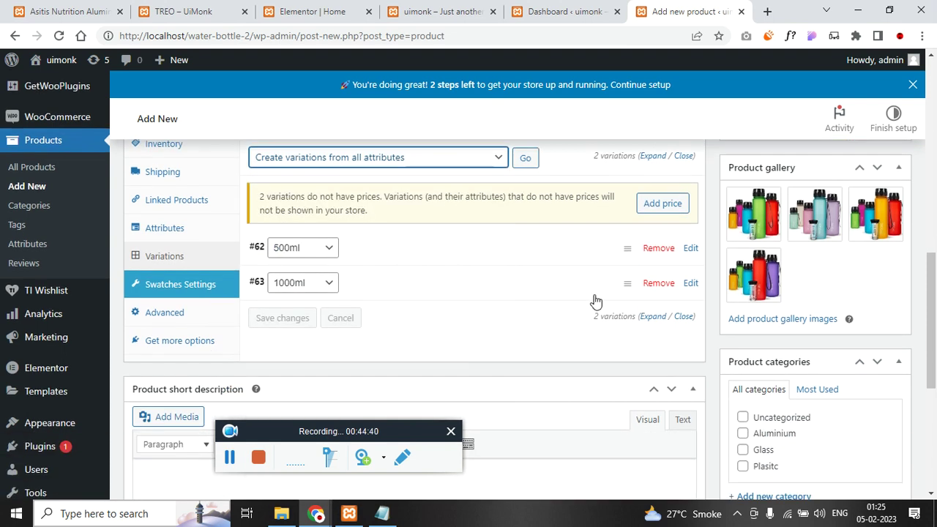
click(419, 168)
scroll(373, 292, down, 2)
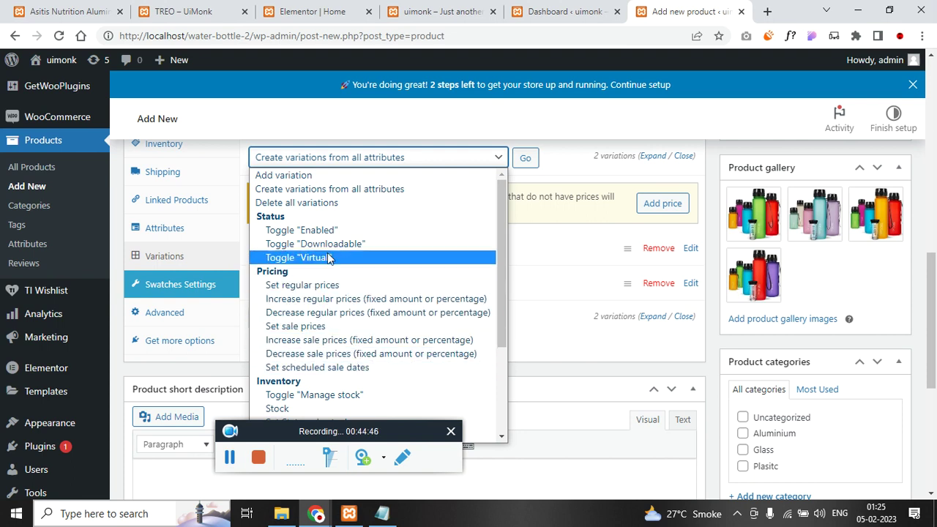
click(316, 192)
scroll(483, 292, up, 1)
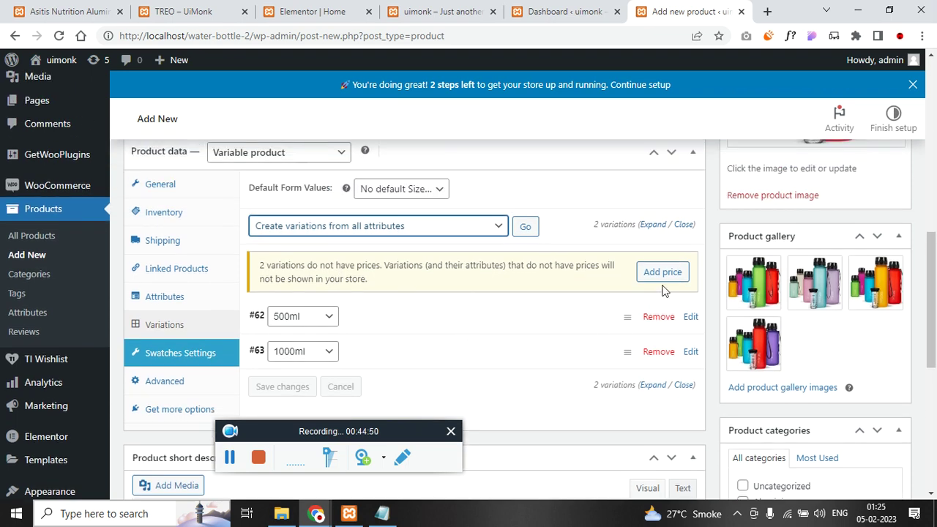
click(410, 188)
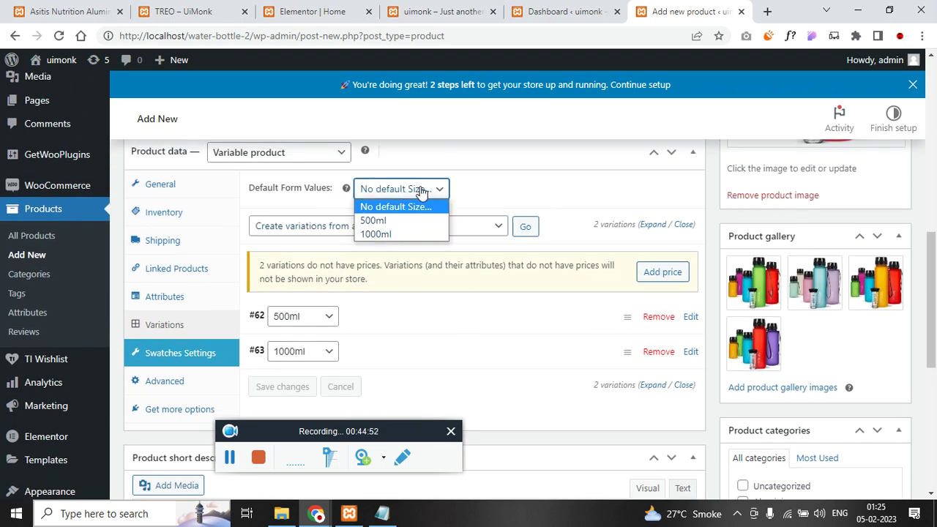
click(422, 206)
click(527, 228)
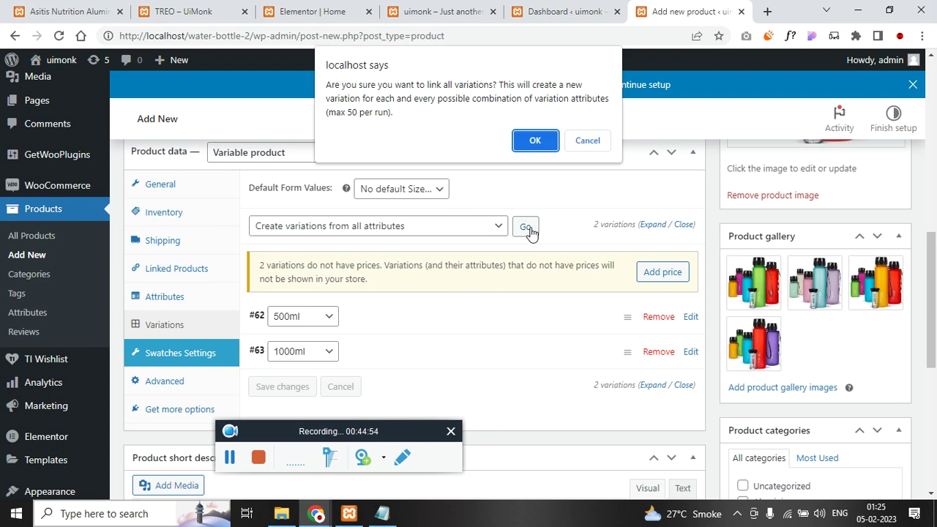
click(535, 140)
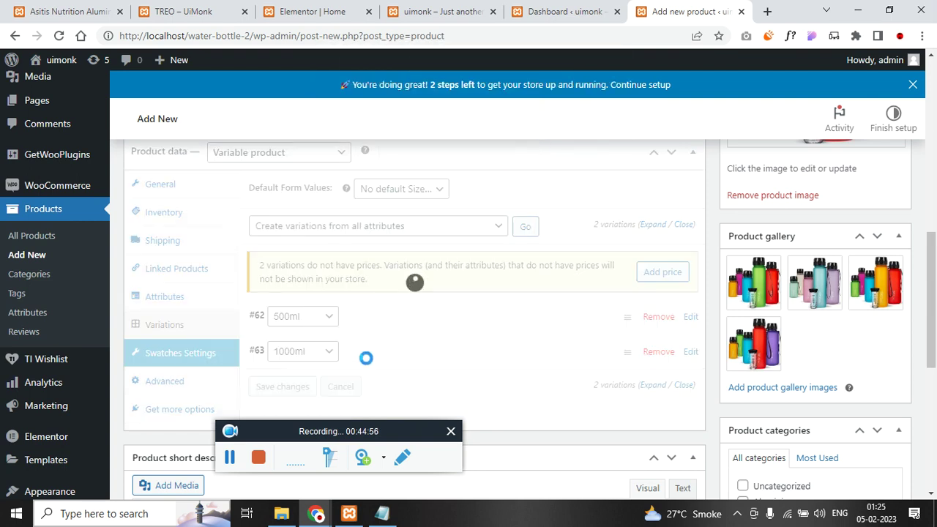
click(590, 110)
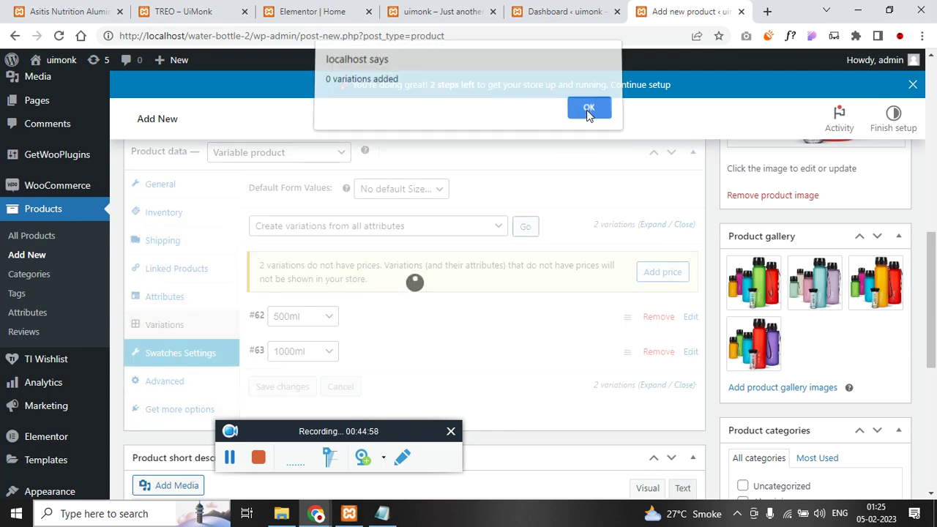
click(193, 296)
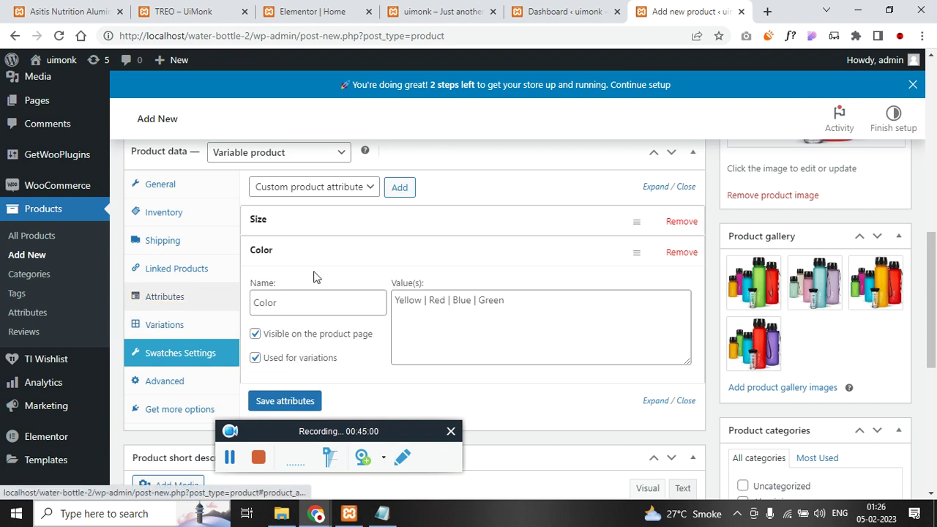
- Review the Color and Size attribute values, then go to the Variations list
click(472, 332)
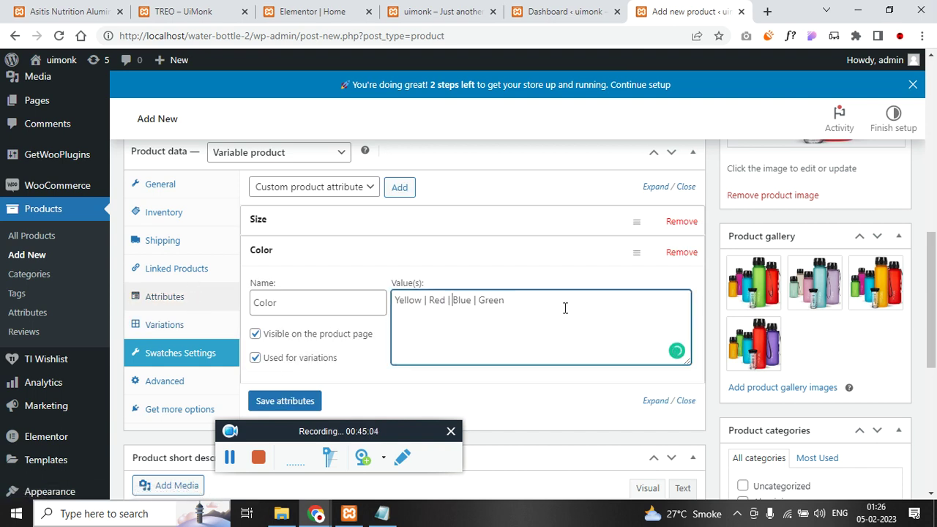
click(395, 223)
scroll(292, 300, down, 2)
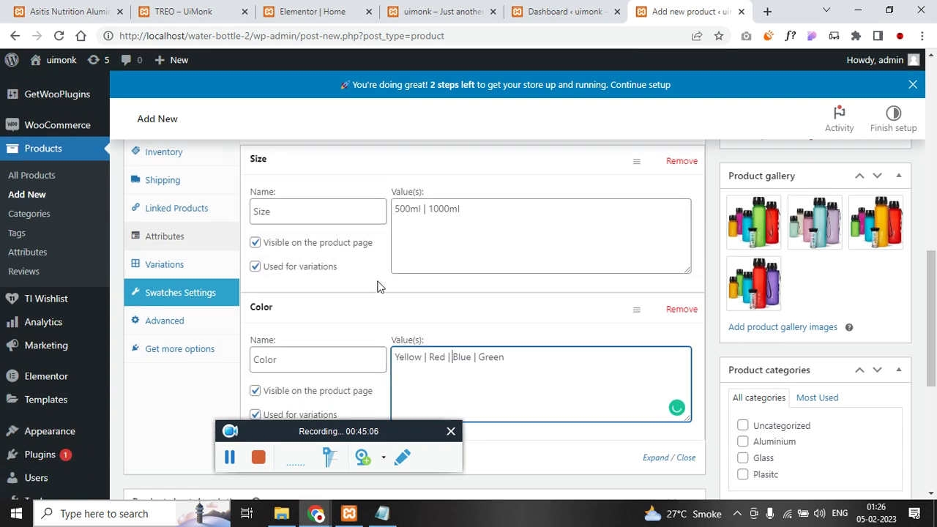
scroll(316, 366, up, 3)
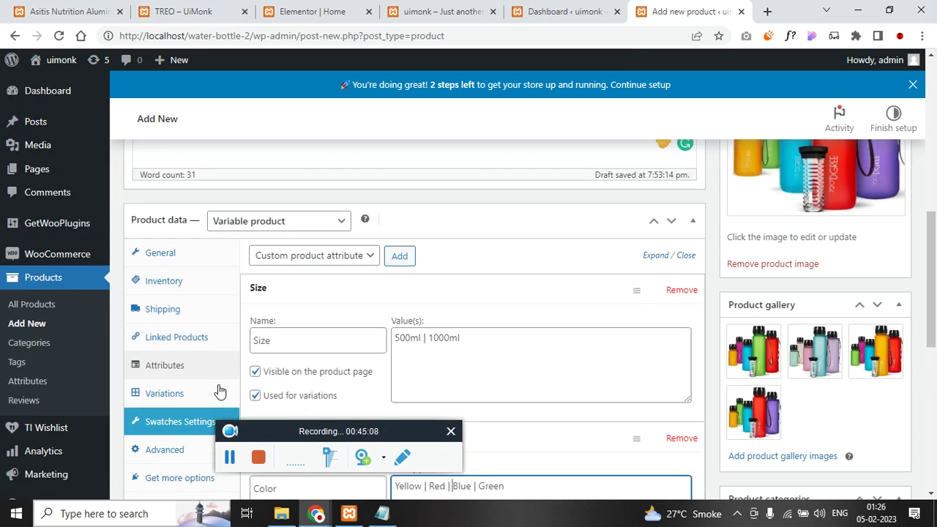
click(202, 395)
scroll(410, 304, down, 1)
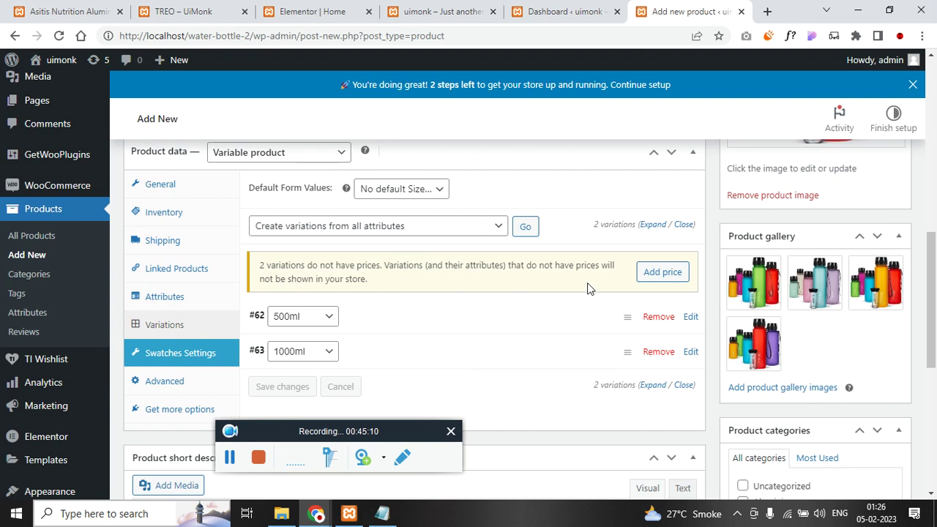
scroll(535, 344, down, 1)
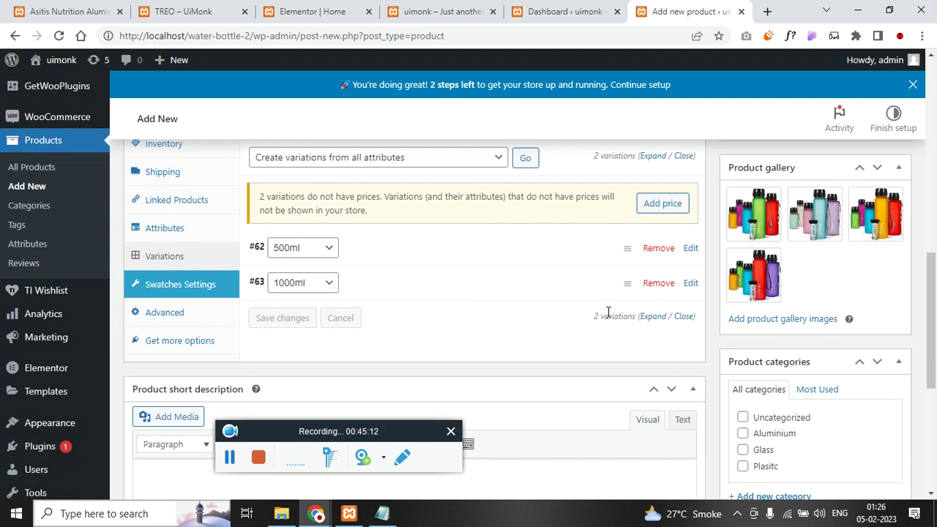
- Expand and collapse the existing variations #62 and #63 to inspect their details
click(653, 316)
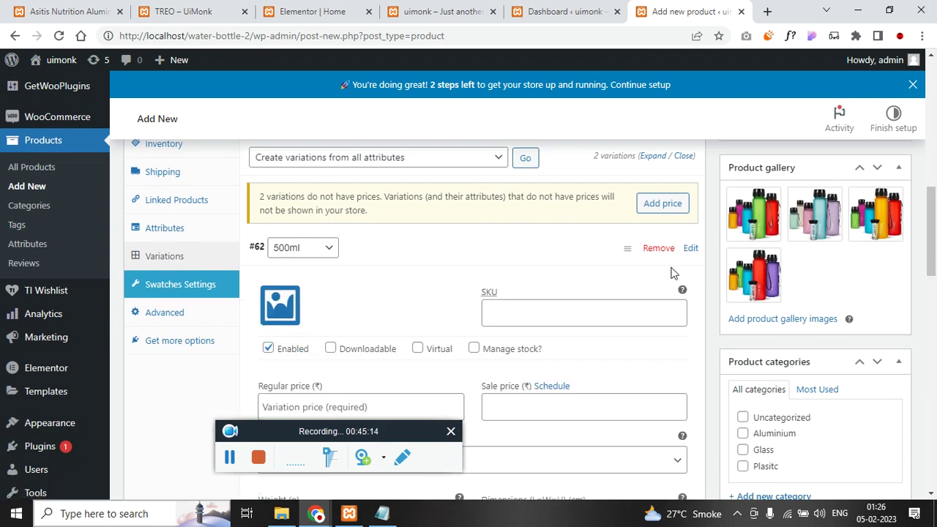
click(625, 250)
click(587, 160)
click(440, 248)
click(443, 249)
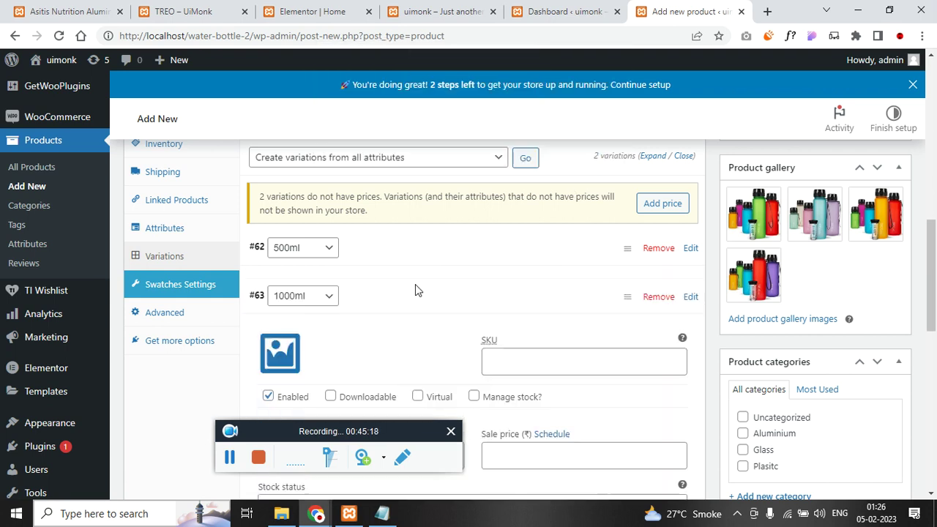
click(433, 287)
click(440, 284)
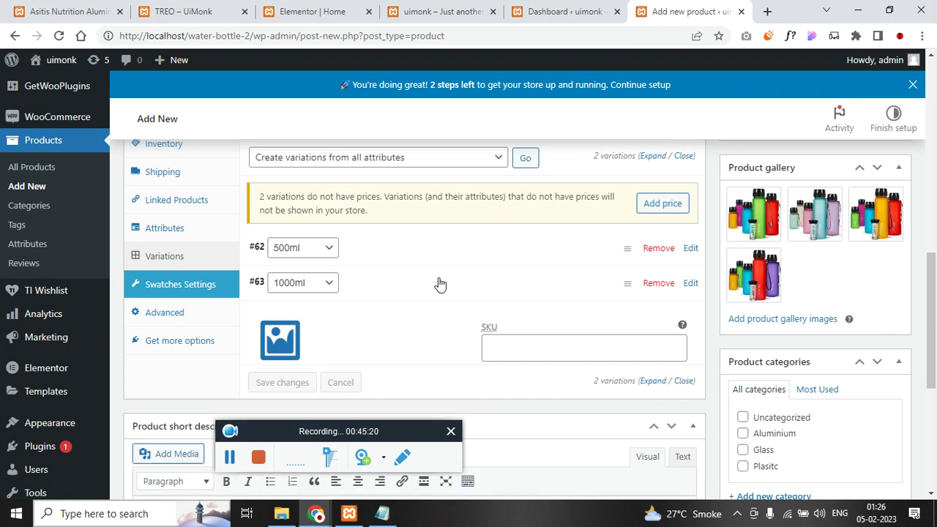
click(653, 157)
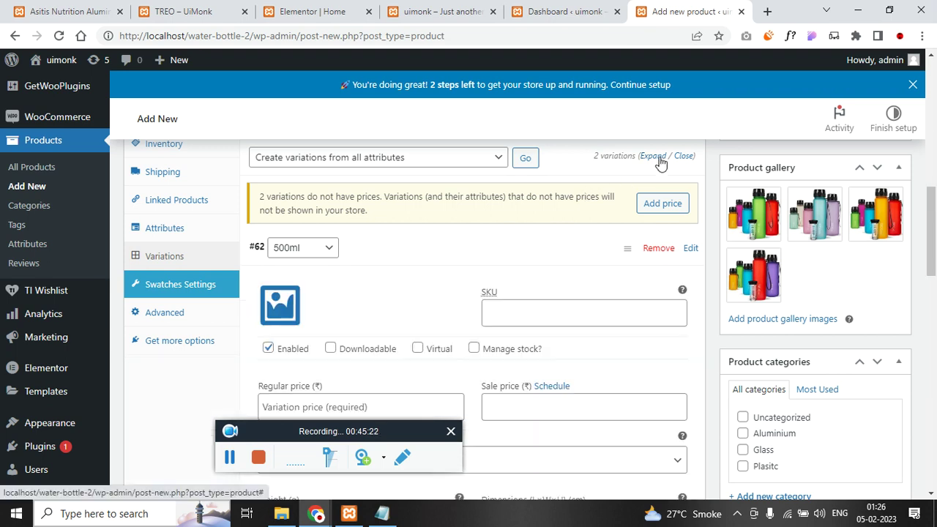
click(684, 156)
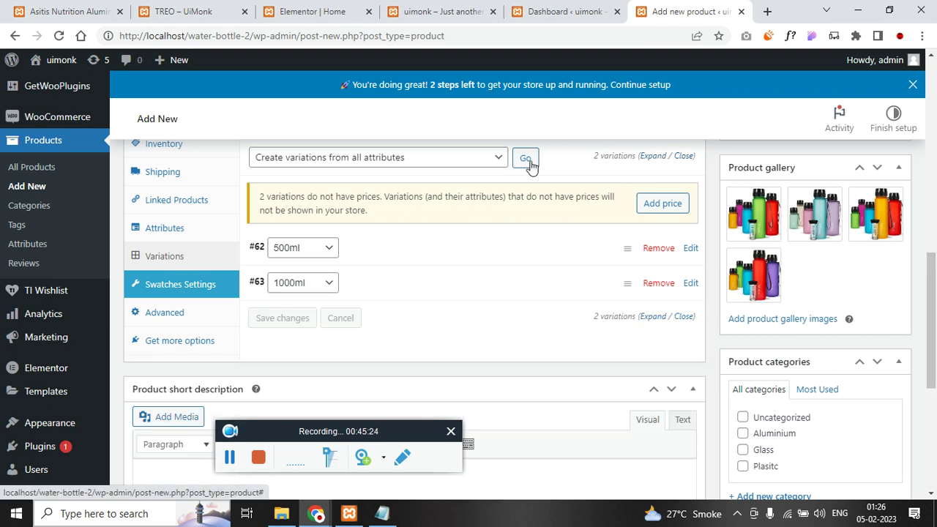
- Run Create variations from all attributes, accept the 8 variations added, and recheck attributes and variations
click(436, 158)
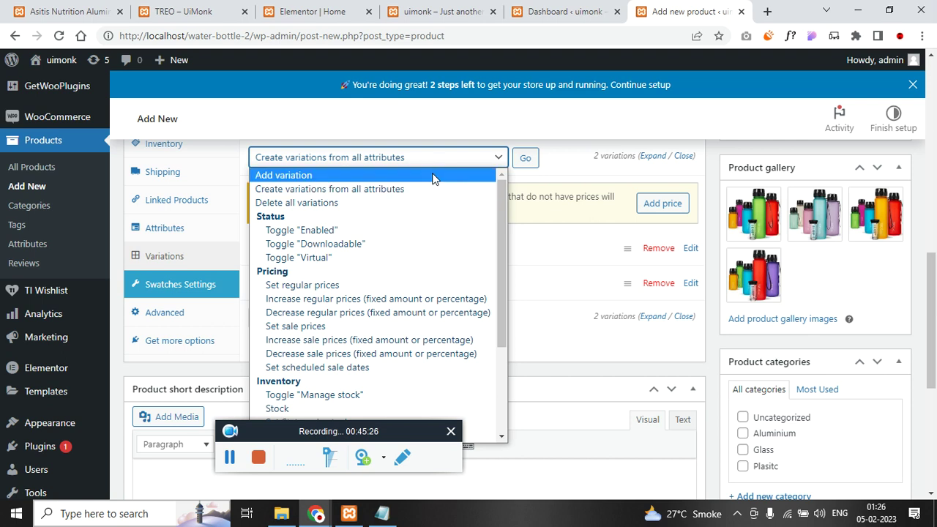
click(435, 176)
click(527, 159)
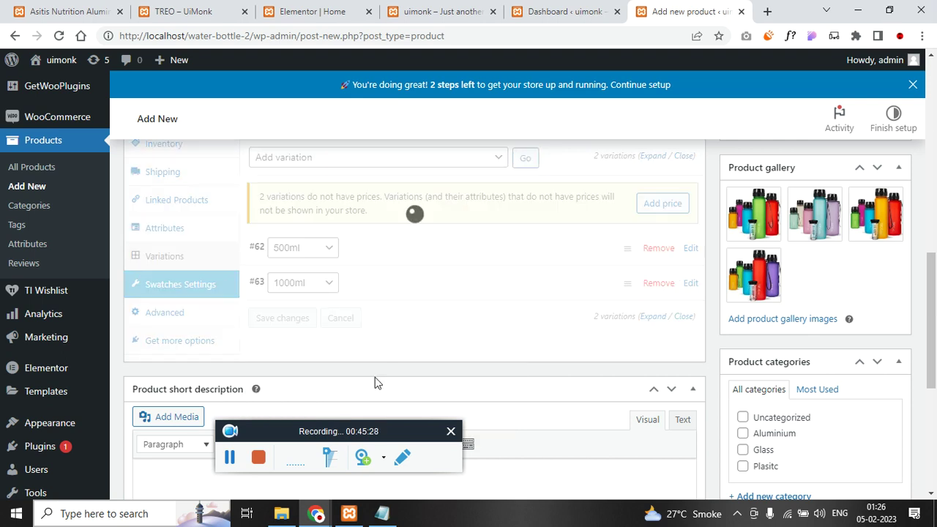
click(229, 457)
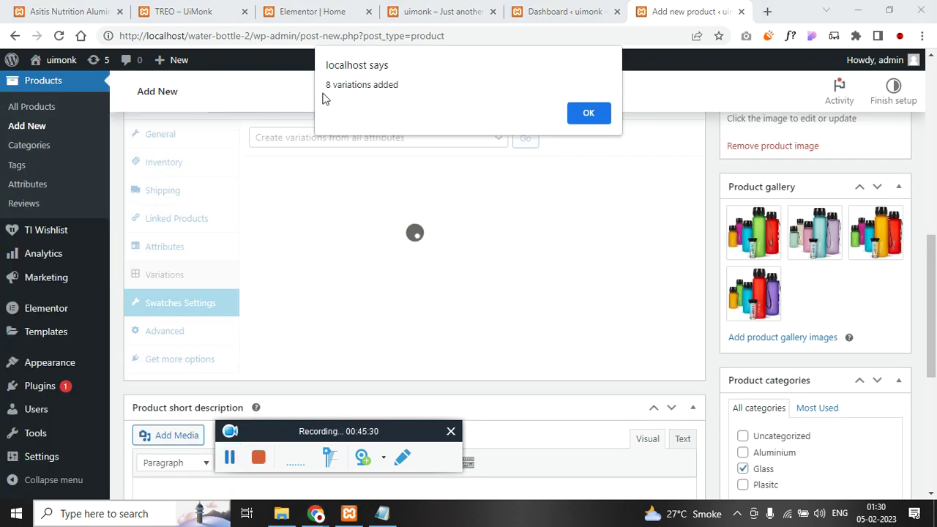
click(591, 119)
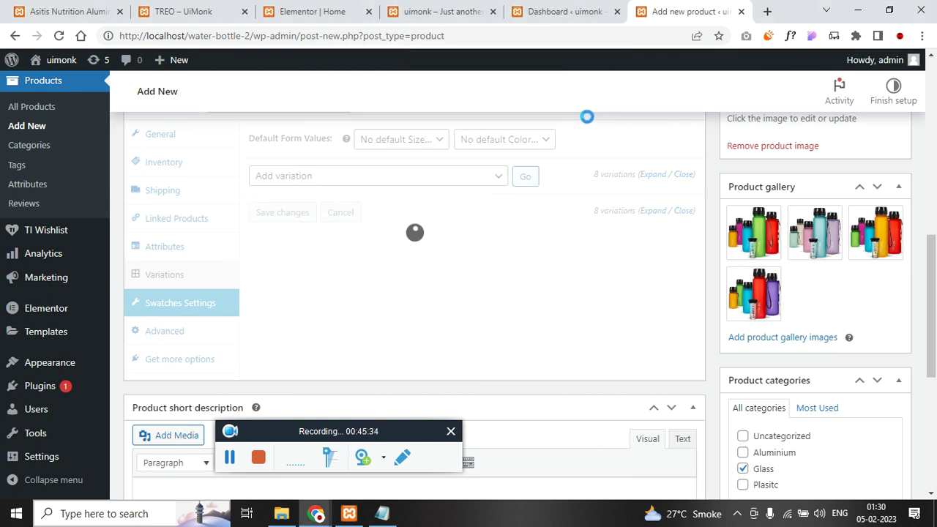
click(175, 247)
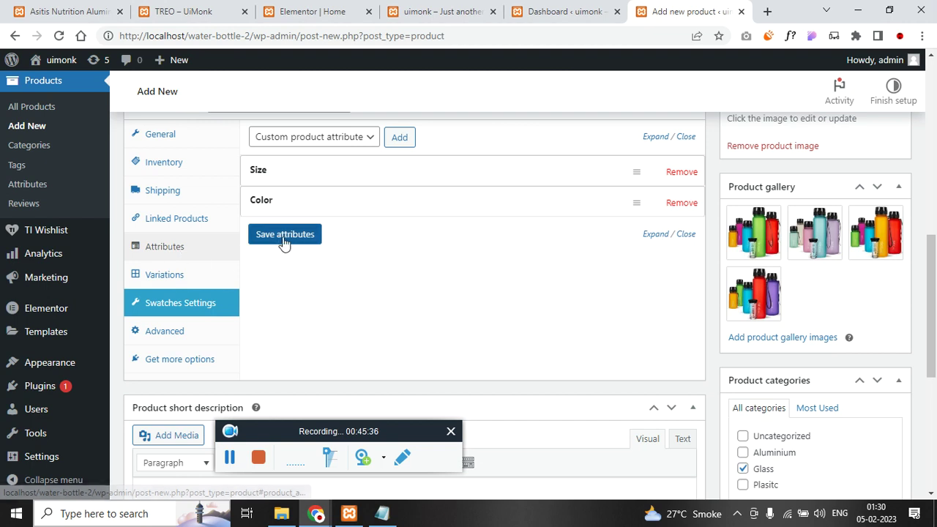
click(174, 273)
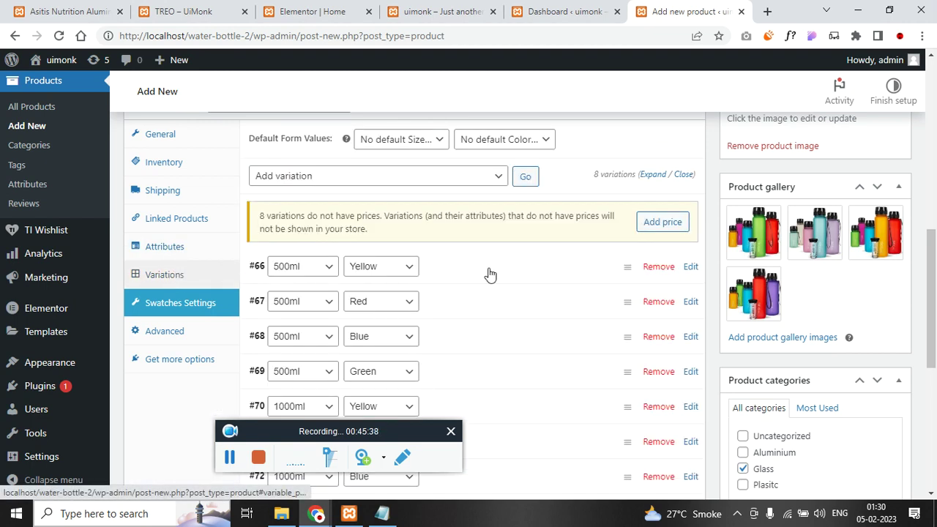
- Check the size and price notes, then remove variation #68 and confirm the removal
scroll(490, 274, down, 2)
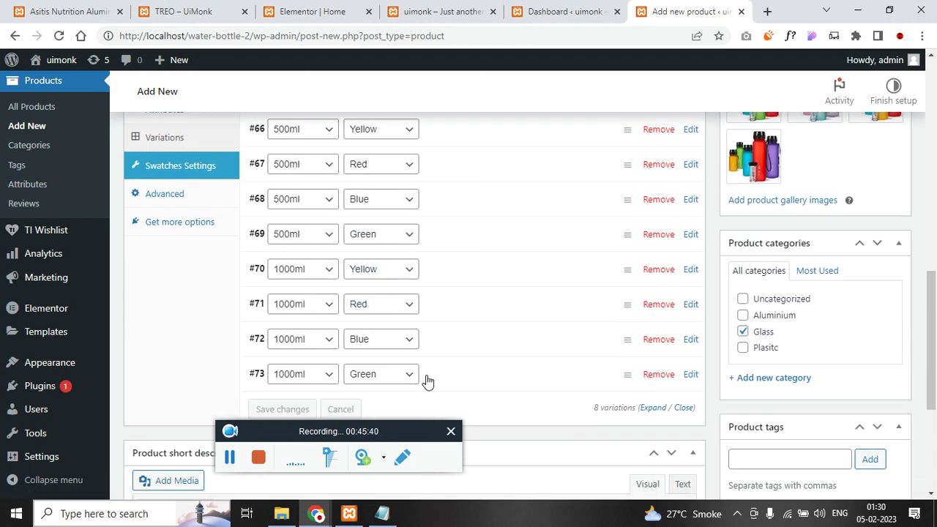
scroll(429, 224, up, 1)
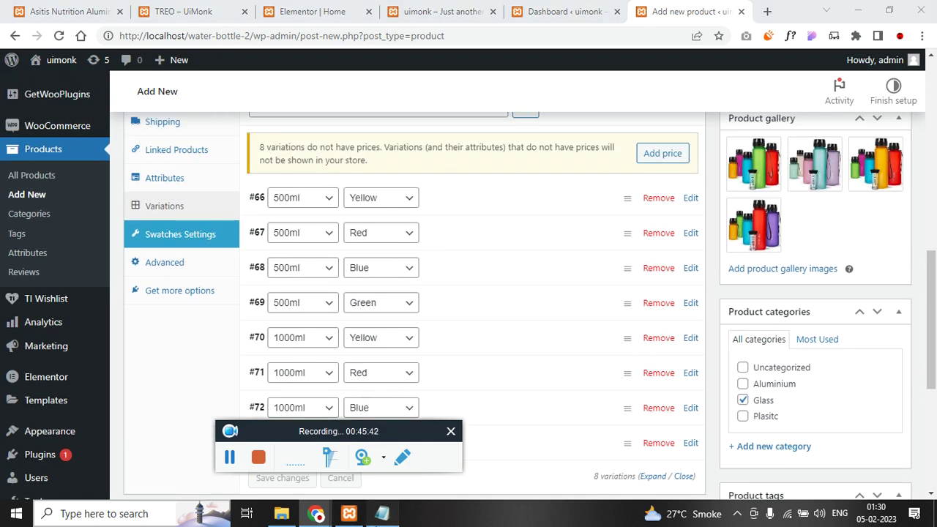
key(alt+Tab)
drag(397, 188, 458, 188)
key(alt+Tab)
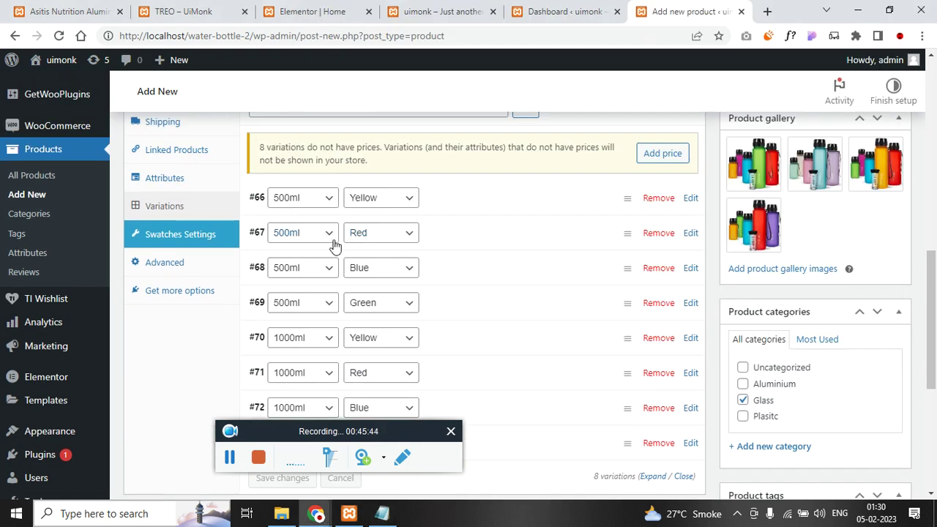
key(alt+Tab)
key(alt+Tab)
click(658, 269)
click(535, 114)
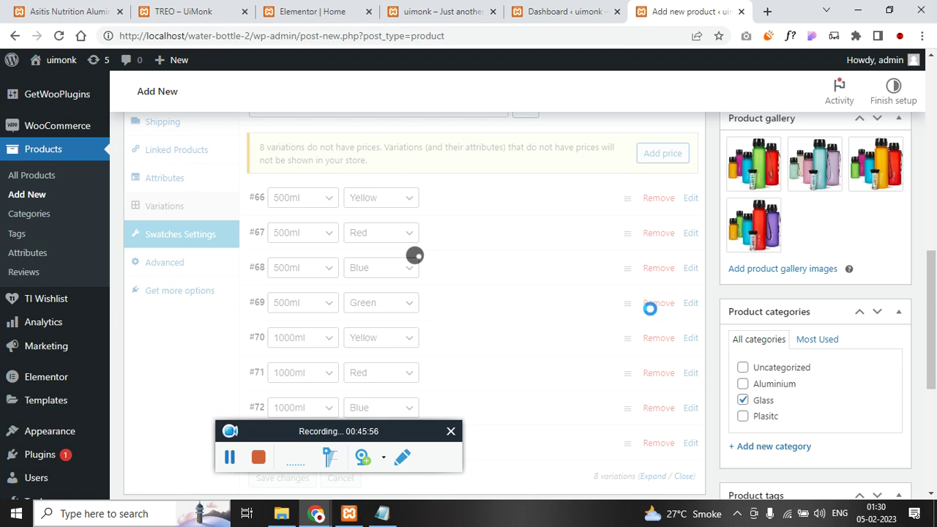
scroll(649, 311, down, 1)
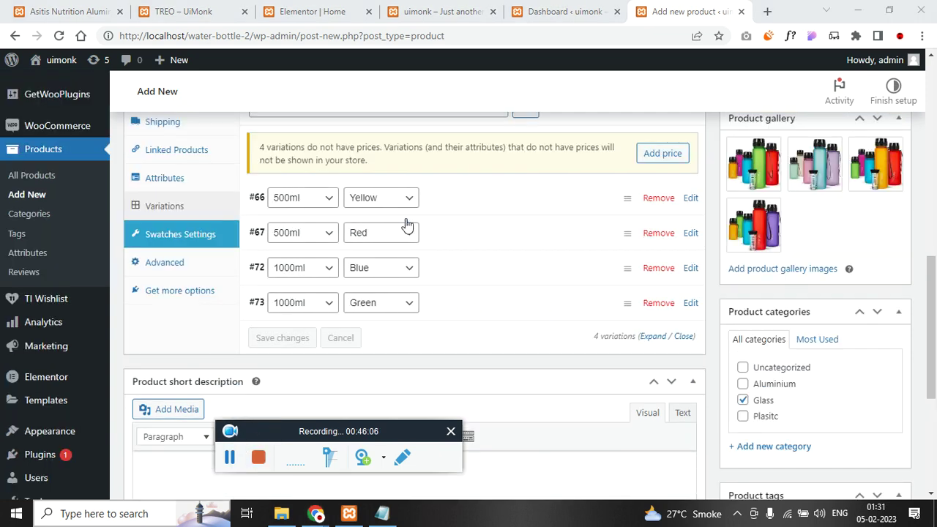
click(460, 203)
- Give variation #66 the pastel bottles image, regular price 18000 and sale price 900
click(286, 250)
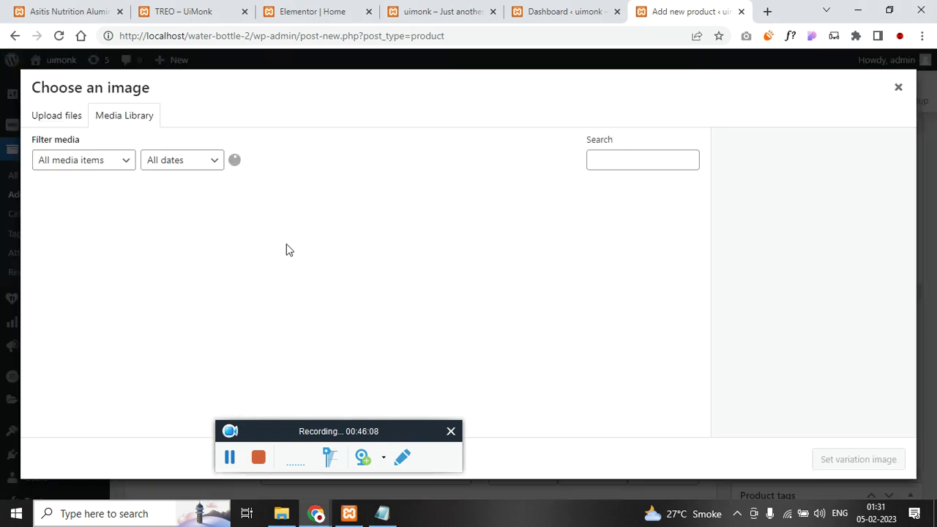
click(198, 245)
click(858, 459)
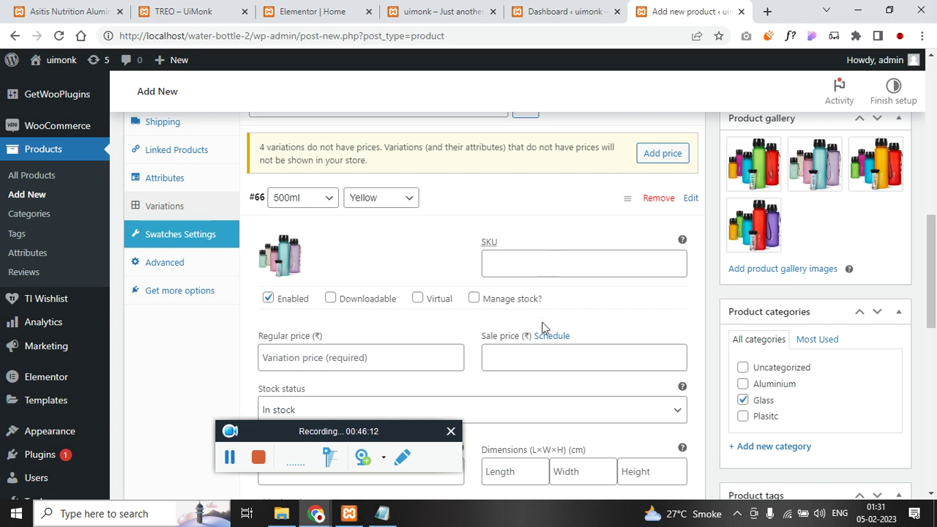
scroll(542, 327, down, 1)
click(355, 289)
click(345, 322)
click(533, 300)
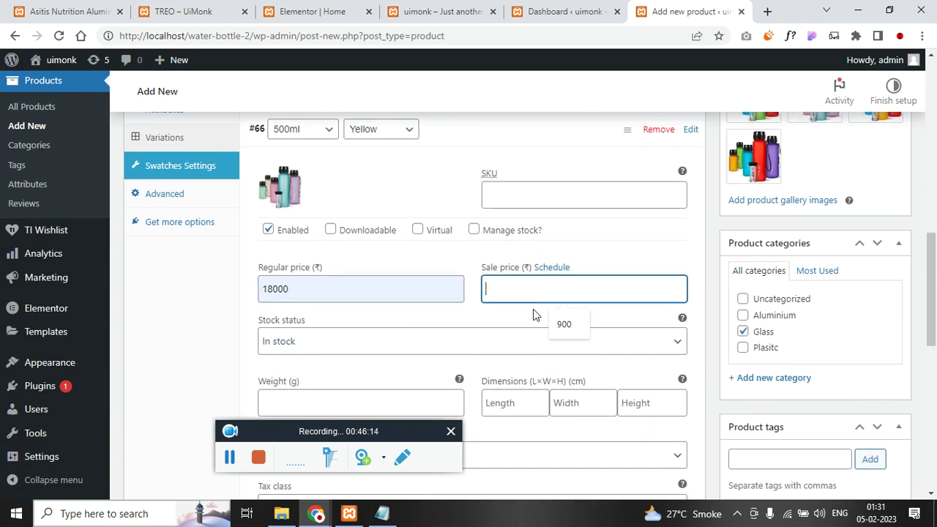
click(564, 323)
scroll(345, 296, down, 5)
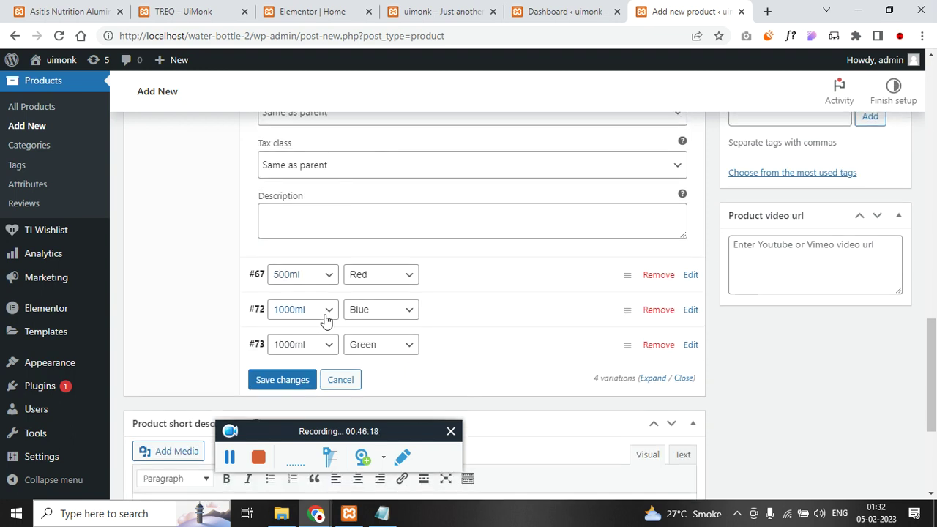
- Give variation #67 the yellow-fronted bottles image, regular price 28000 and sale price 22000
click(455, 289)
click(290, 338)
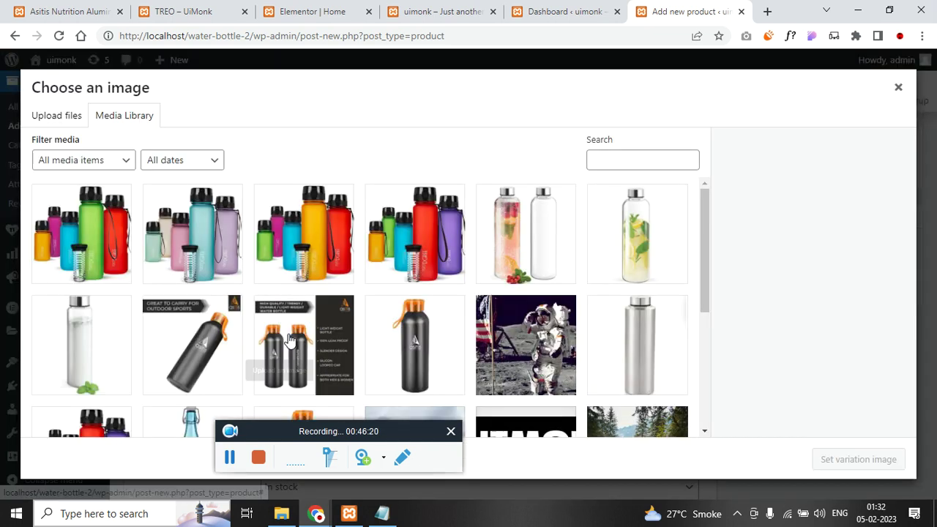
click(314, 245)
click(816, 459)
scroll(479, 337, down, 2)
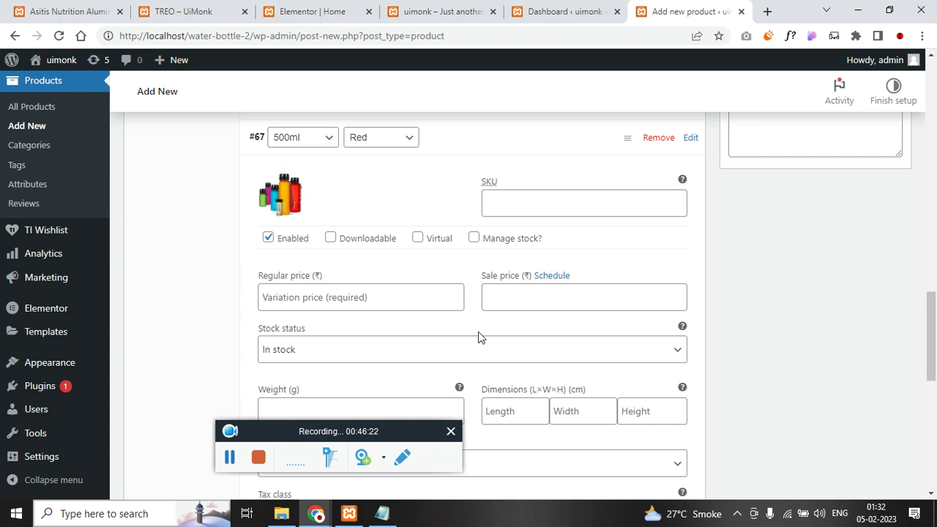
click(455, 300)
click(345, 334)
click(521, 305)
click(563, 335)
scroll(406, 348, down, 5)
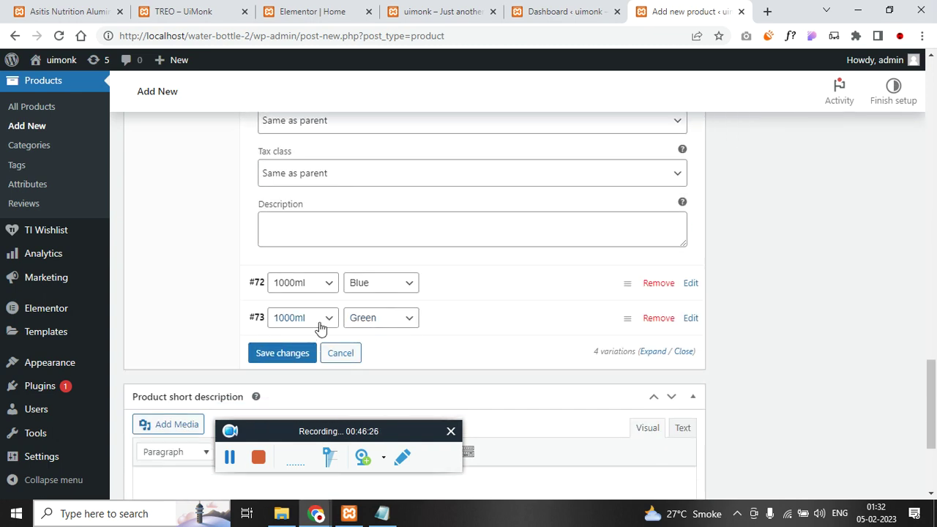
- Give the 1000ml Blue variation (#72) the red bottles image, regular price 516 and sale 500
click(481, 283)
click(281, 338)
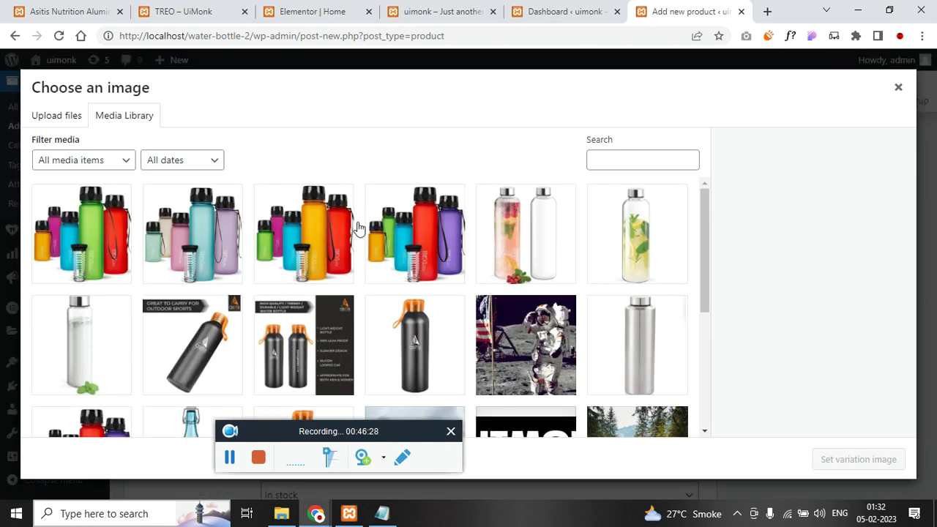
click(414, 235)
click(858, 459)
scroll(500, 274, down, 2)
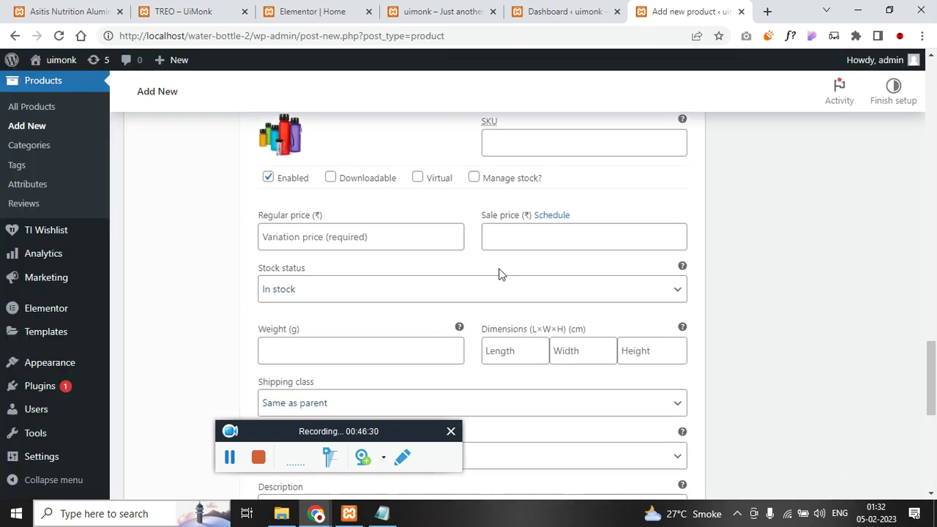
click(381, 239)
text(516)
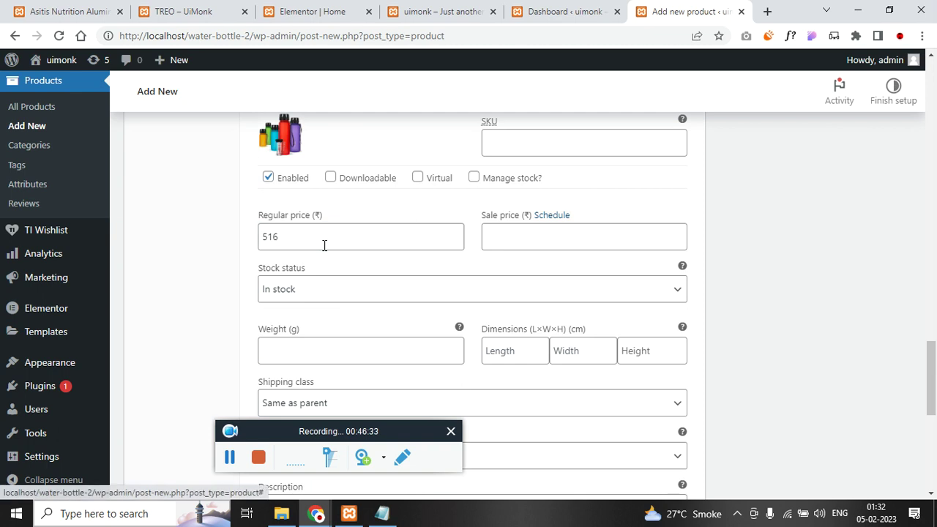
key(Tab)
click(542, 240)
text(500)
scroll(460, 310, down, 4)
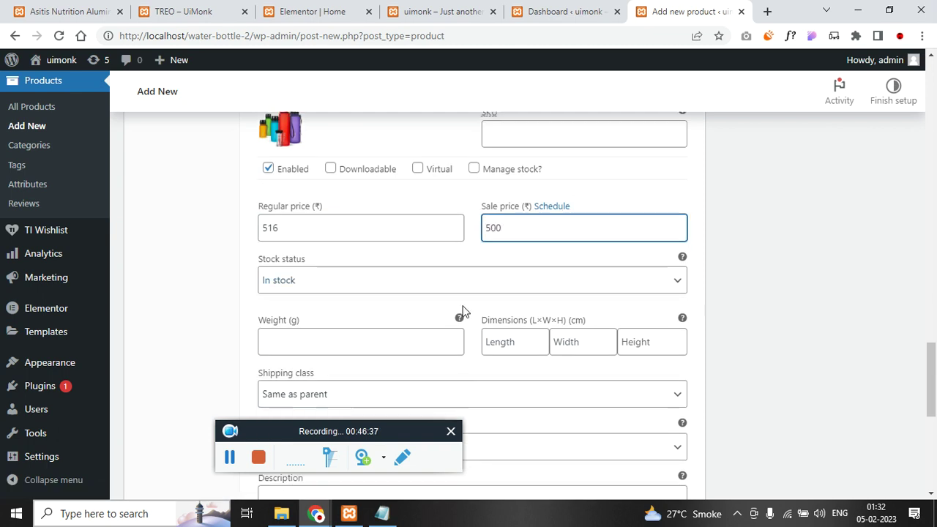
- Set the 1000ml Green variation's image to the yellow bottles picture
click(451, 285)
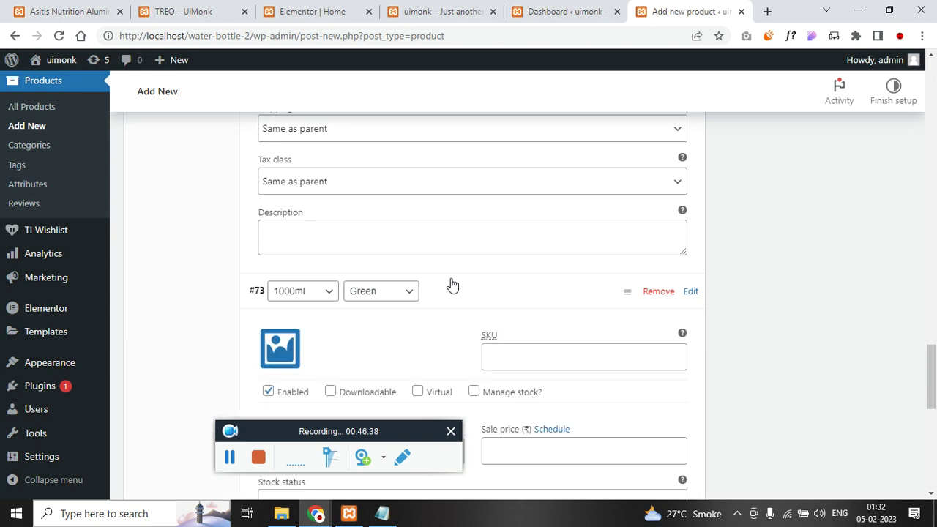
scroll(300, 292, down, 2)
click(268, 213)
click(281, 226)
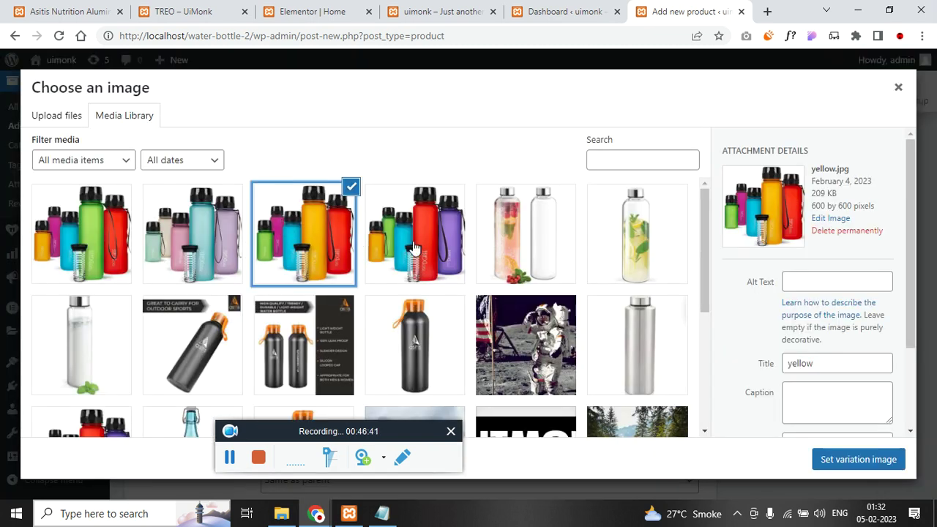
click(849, 459)
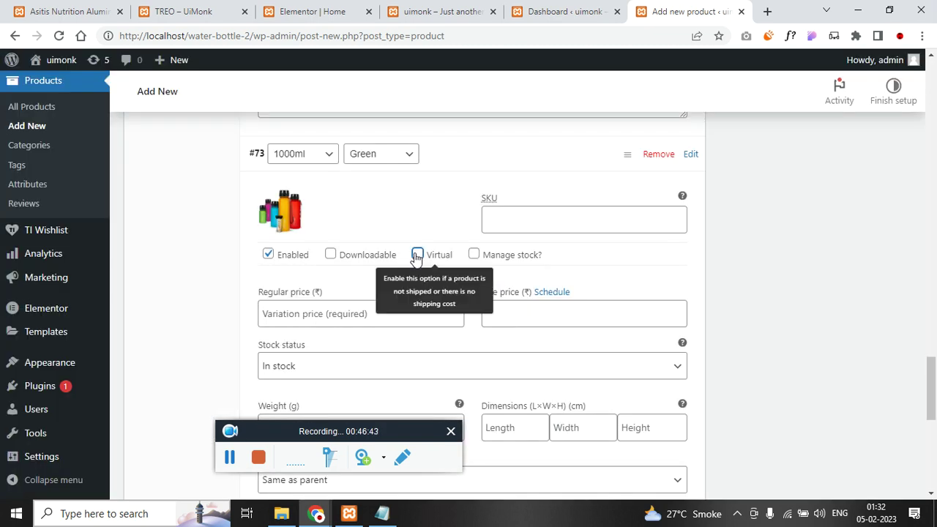
- Review the variation's tax class and shipping class, leaving them unchanged
scroll(413, 292, up, 3)
scroll(409, 322, up, 1)
click(347, 320)
click(347, 320)
click(340, 266)
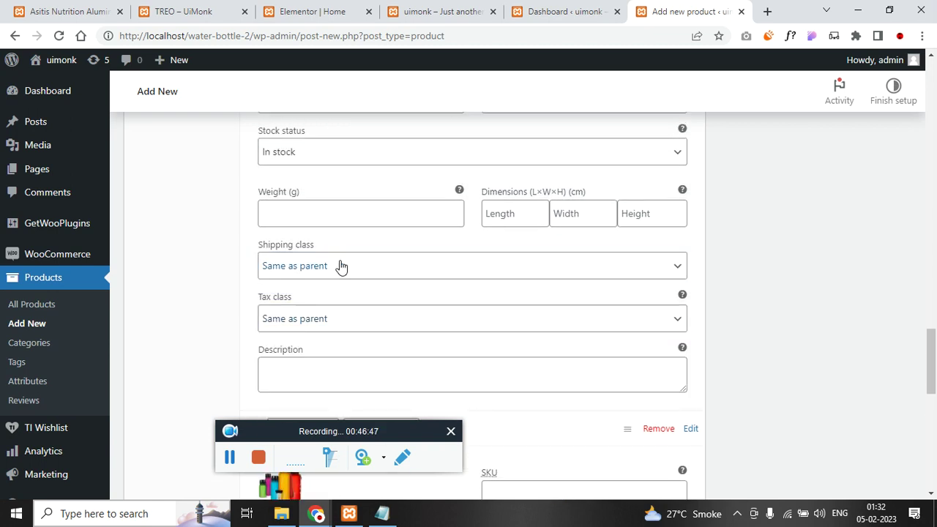
scroll(394, 300, up, 3)
scroll(427, 285, up, 8)
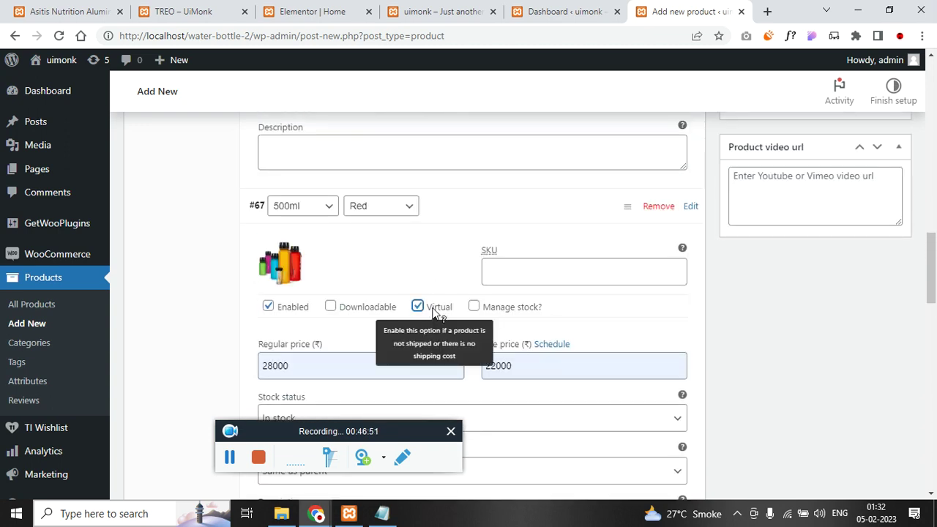
scroll(432, 311, down, 8)
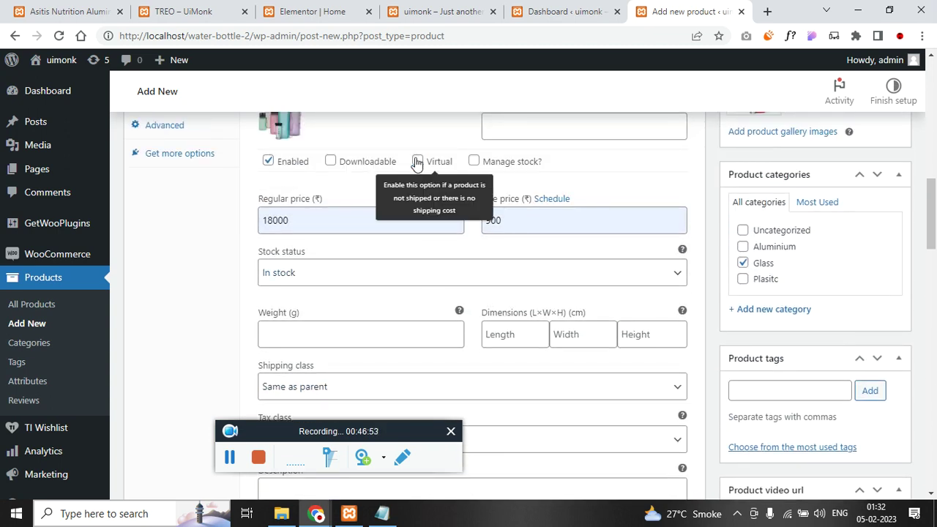
- Untick Virtual on variations #66, #67, 1000ml Blue and 1000ml Green
click(418, 161)
scroll(407, 292, down, 5)
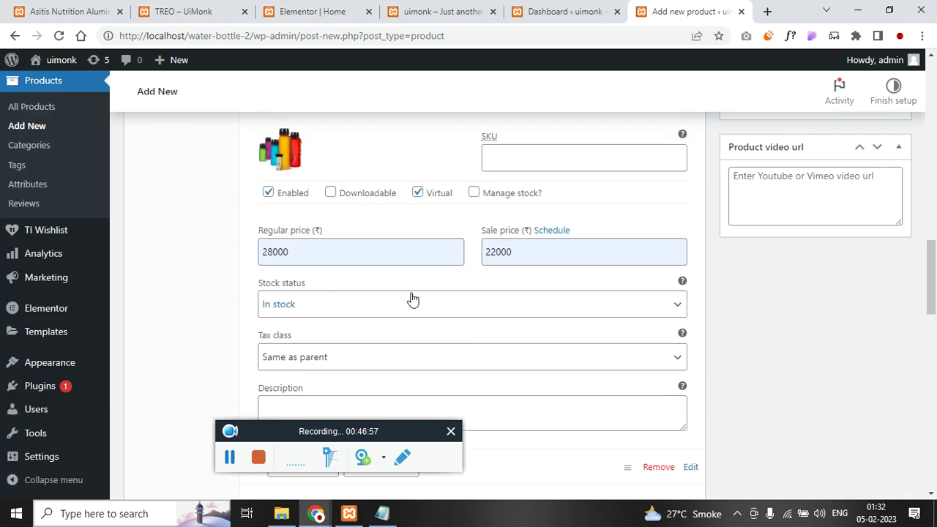
scroll(412, 298, up, 5)
click(418, 230)
scroll(425, 300, down, 8)
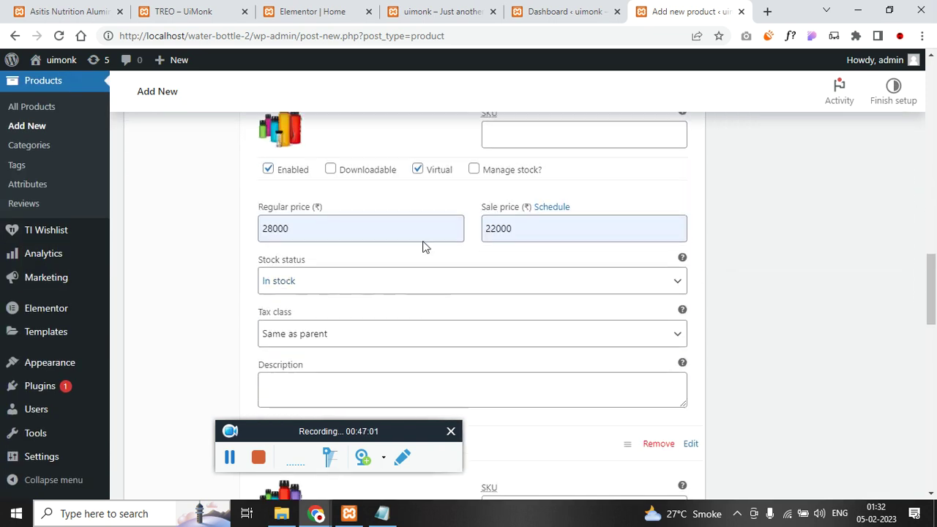
click(418, 176)
scroll(428, 275, down, 5)
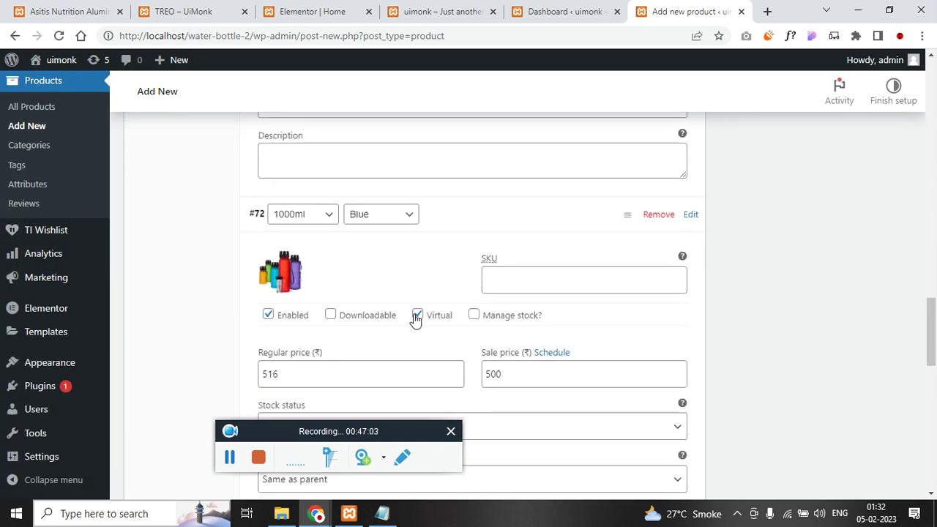
click(417, 315)
scroll(421, 322, down, 7)
click(418, 322)
scroll(527, 351, down, 6)
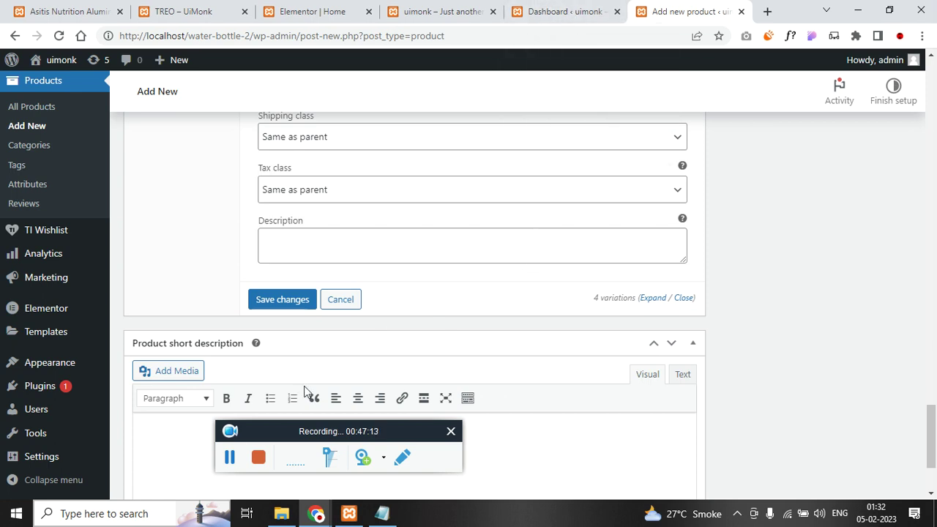
- Price the 1000ml Green variation at 666 and save the variation changes
click(228, 461)
scroll(323, 344, up, 2)
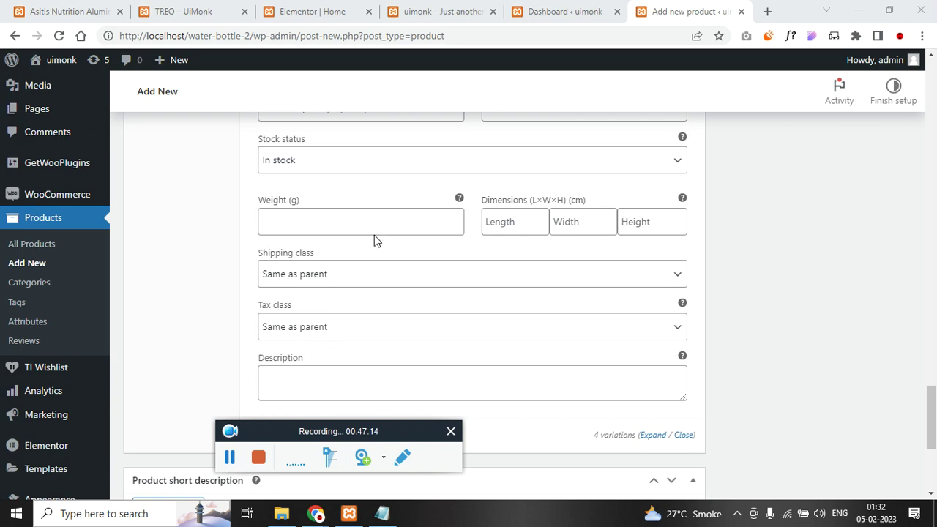
scroll(349, 262, up, 2)
click(339, 246)
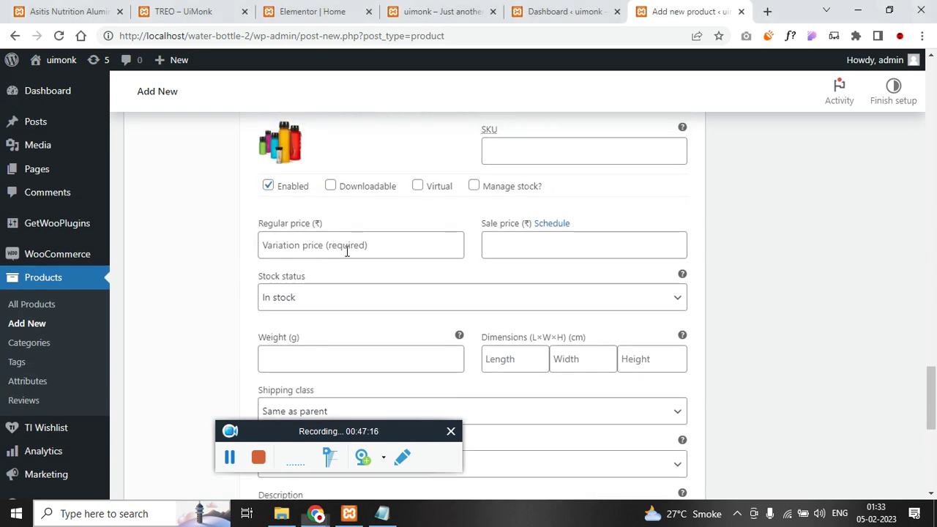
text(666)
click(526, 249)
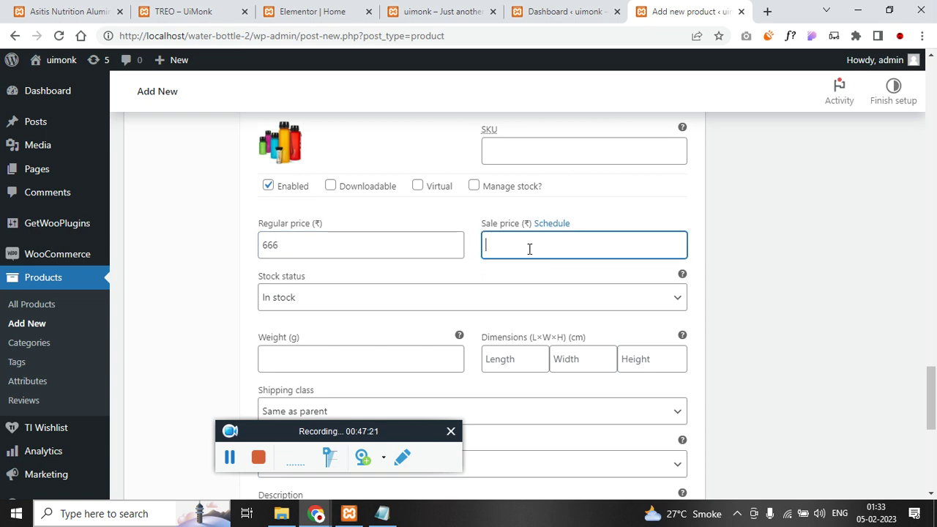
scroll(494, 250, down, 10)
click(284, 156)
click(229, 457)
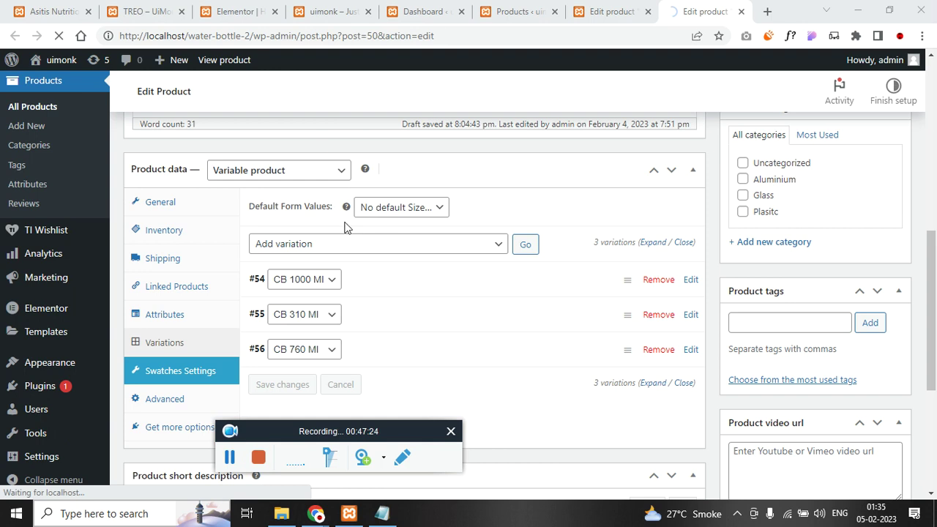
- Load the site front page by dropping wp-admin from the address, and close the extra product tabs
click(470, 7)
scroll(223, 131, up, 2)
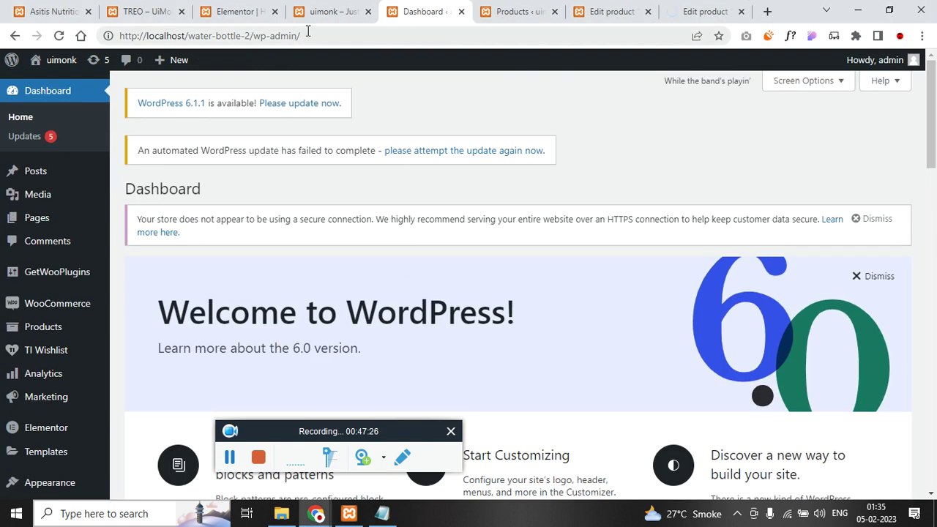
click(307, 31)
click(307, 32)
double_click(307, 32)
key(BackSpace)
key(Return)
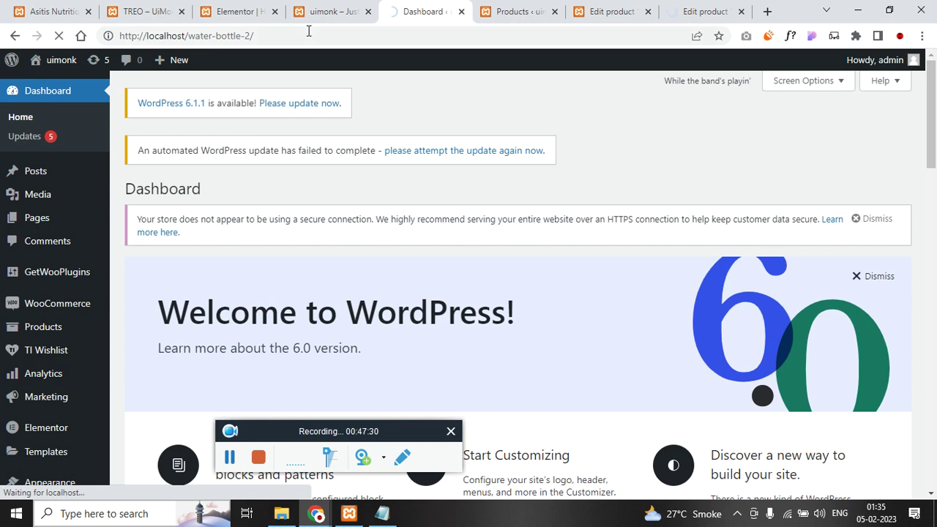
click(555, 12)
click(555, 11)
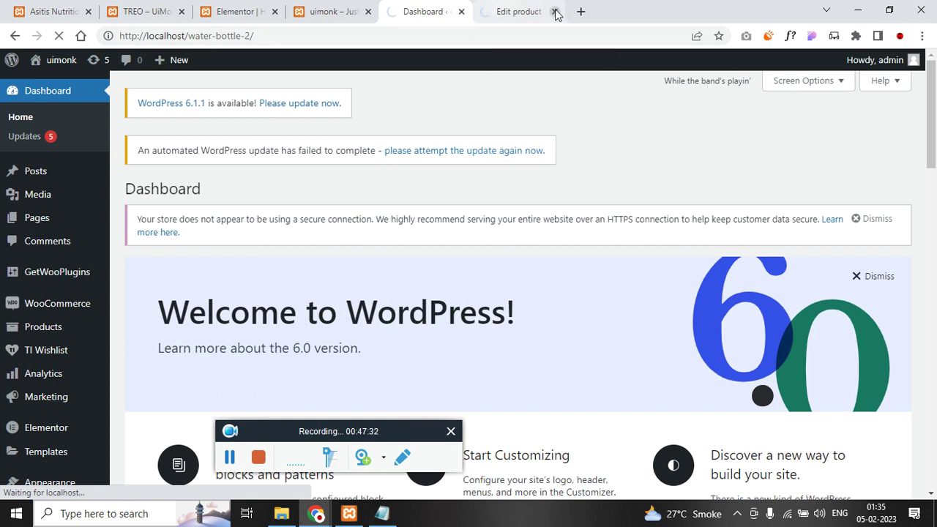
click(555, 12)
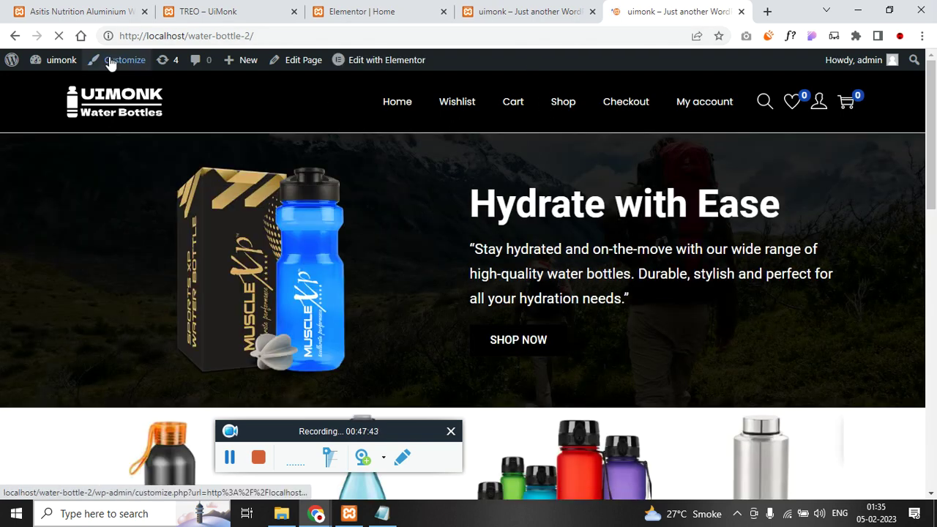
- Trim the Asitis Nutrition Aluminium product tab's address down to the site root
click(109, 12)
click(183, 38)
key(End)
key(ctrl+shift+Left)
key(ctrl+shift+Left)
key(ctrl+shift+Left)
key(ctrl+shift+Left)
key(ctrl+shift+Left)
key(ctrl+shift+Left)
key(BackSpace)
key(Return)
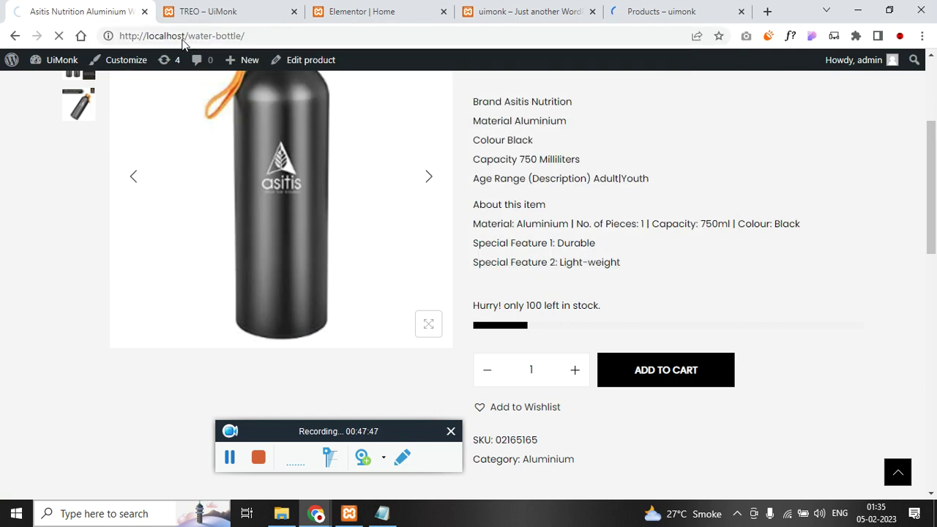
- Browse the shop listing and open the 720°DGREE product page
click(662, 11)
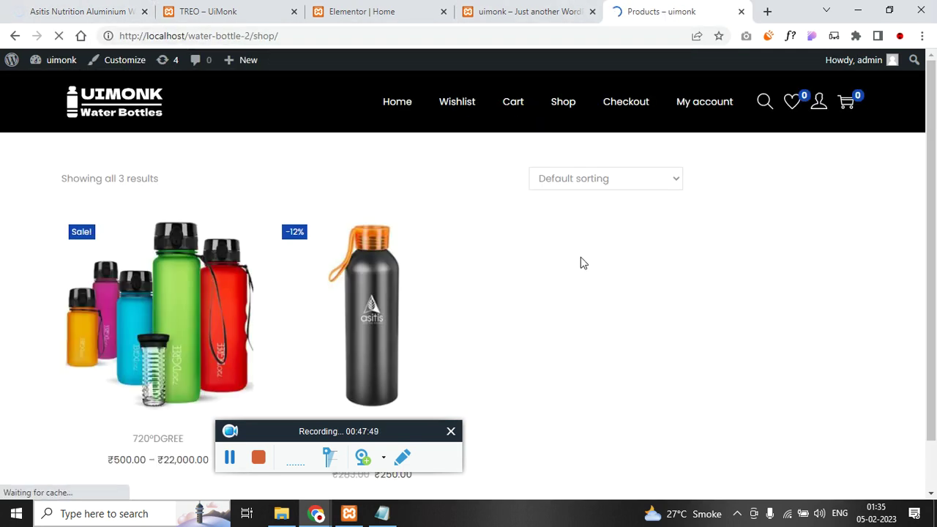
scroll(579, 261, down, 1)
scroll(422, 252, down, 1)
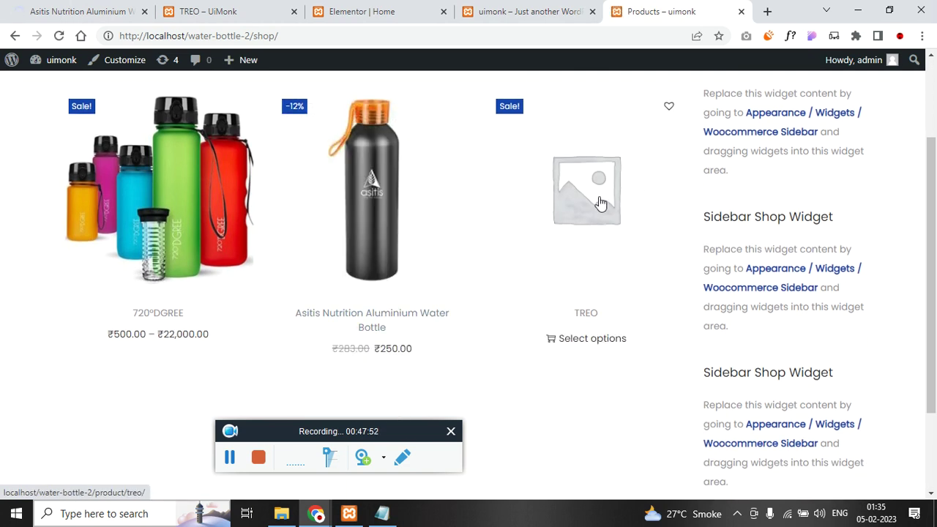
scroll(184, 246, up, 1)
scroll(564, 274, down, 1)
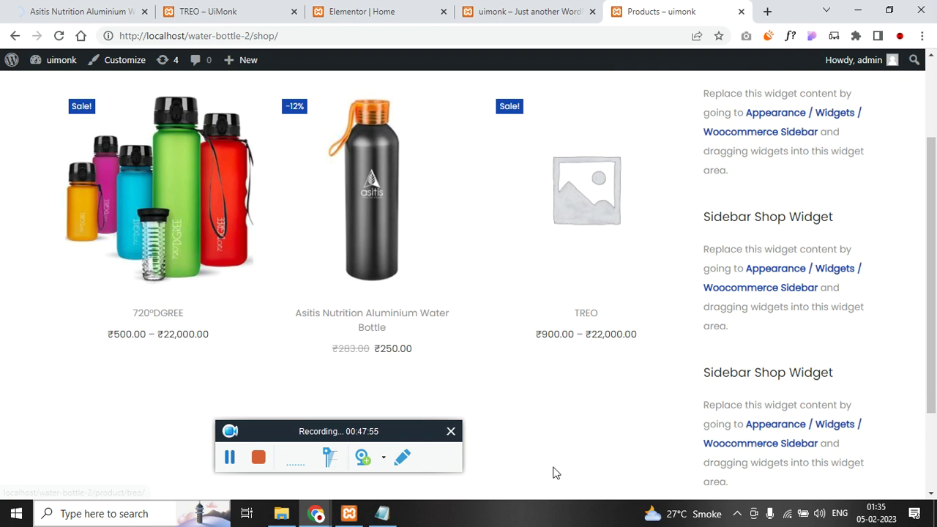
click(170, 221)
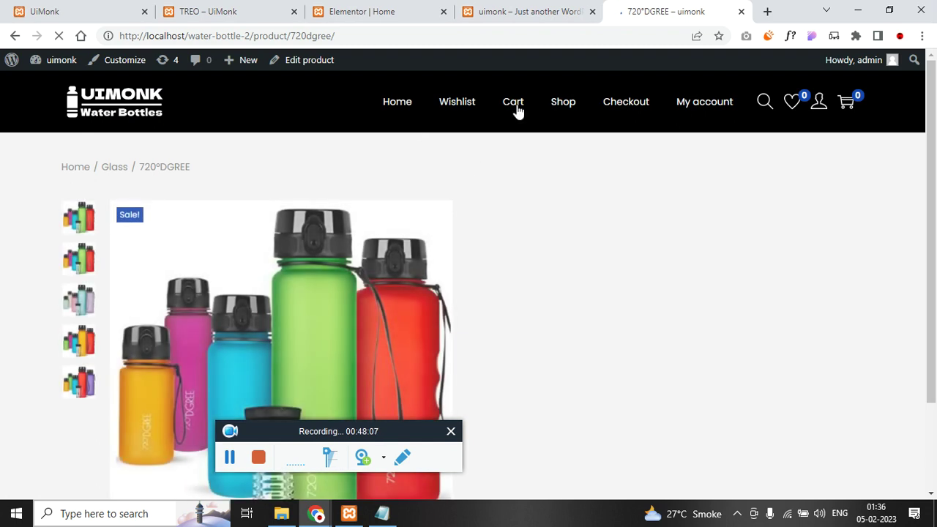
- Go from the site home page to the admin Dashboard via the admin bar
click(397, 101)
mouse_move(42, 64)
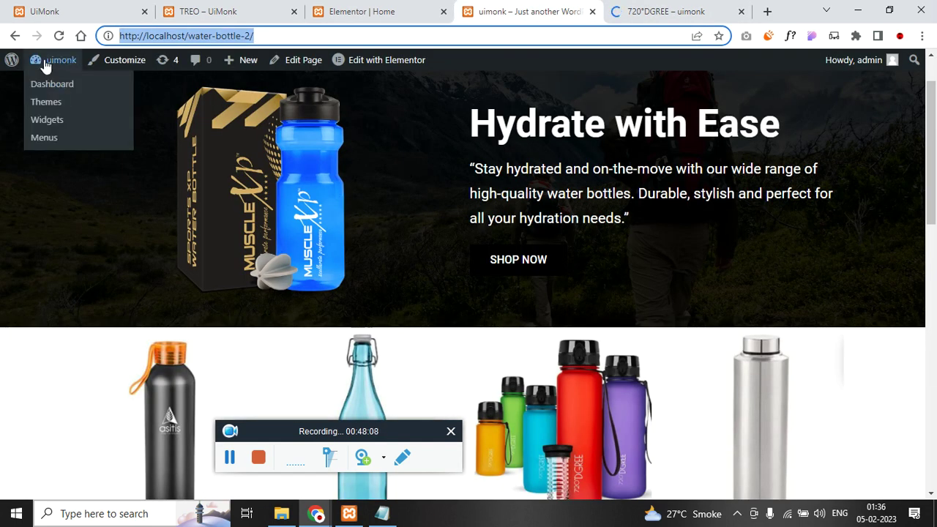
click(69, 83)
click(86, 21)
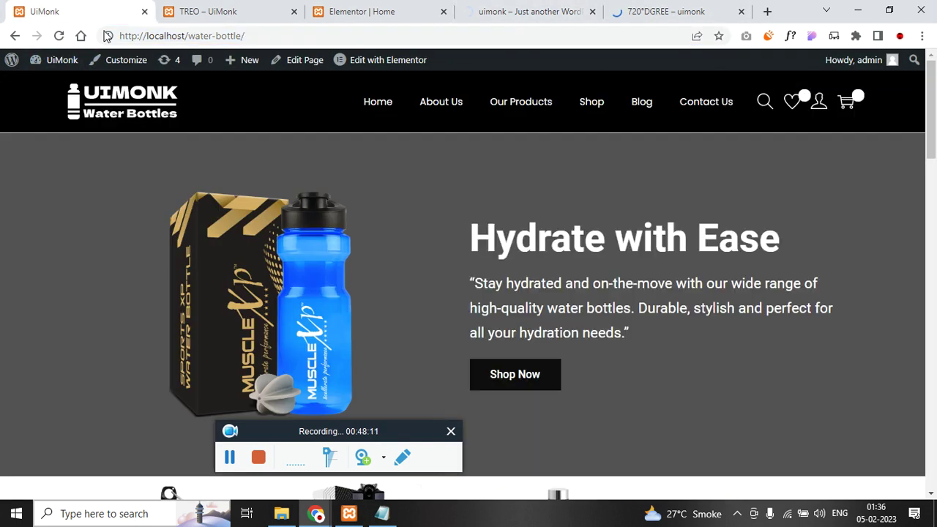
click(370, 60)
click(537, 8)
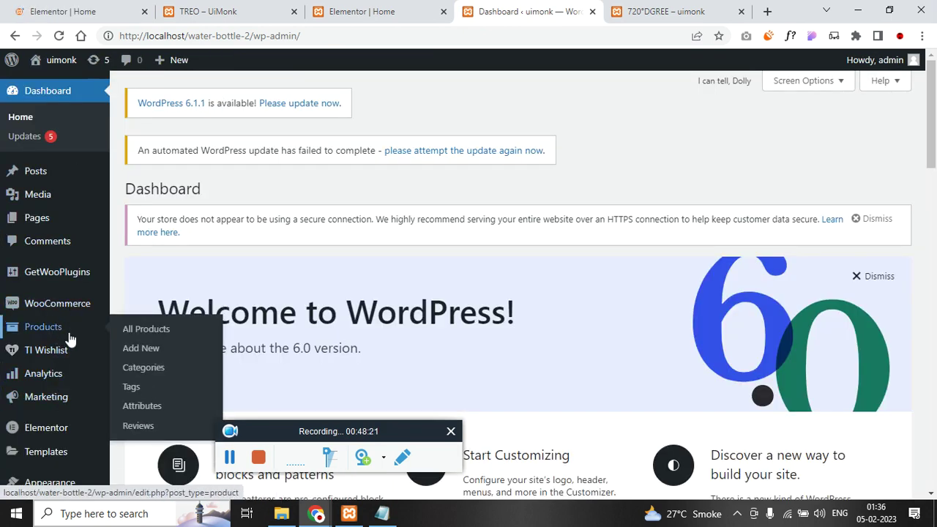
- Open and look through the list of all products
click(138, 335)
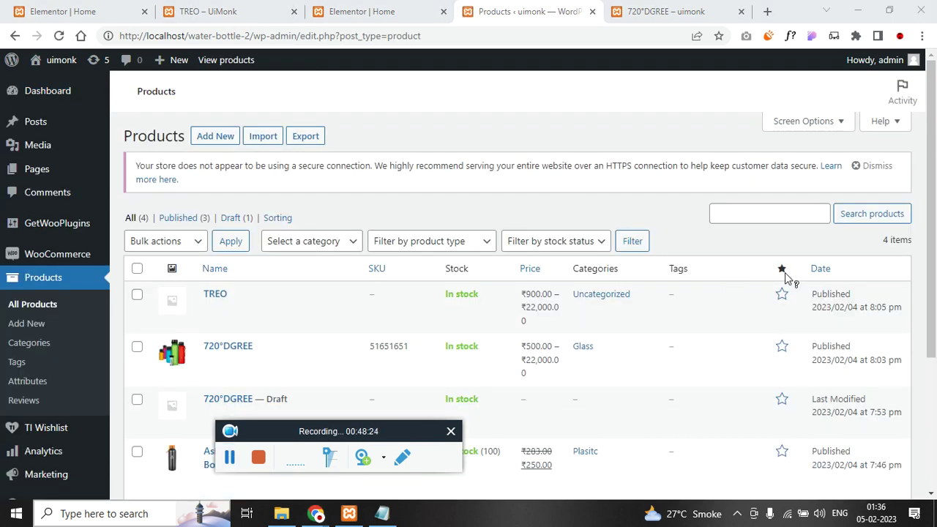
scroll(779, 293, down, 3)
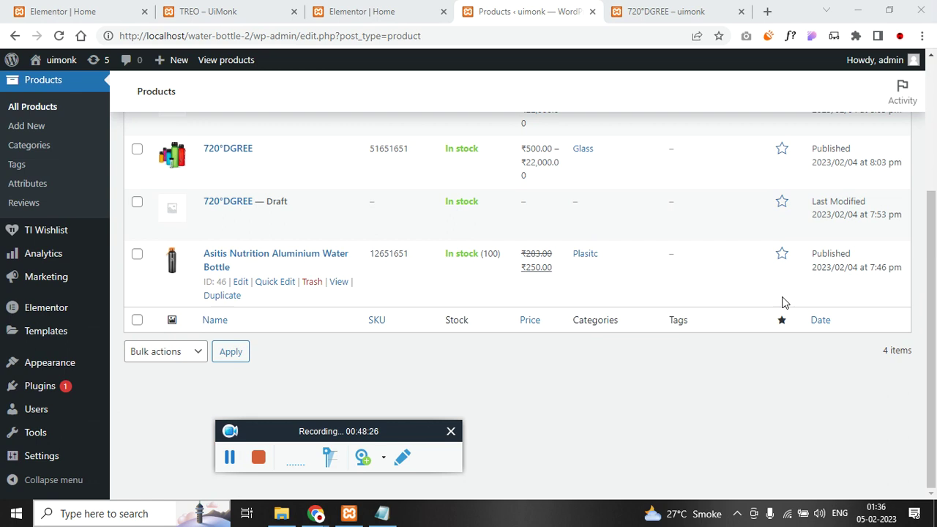
scroll(780, 300, up, 1)
click(780, 331)
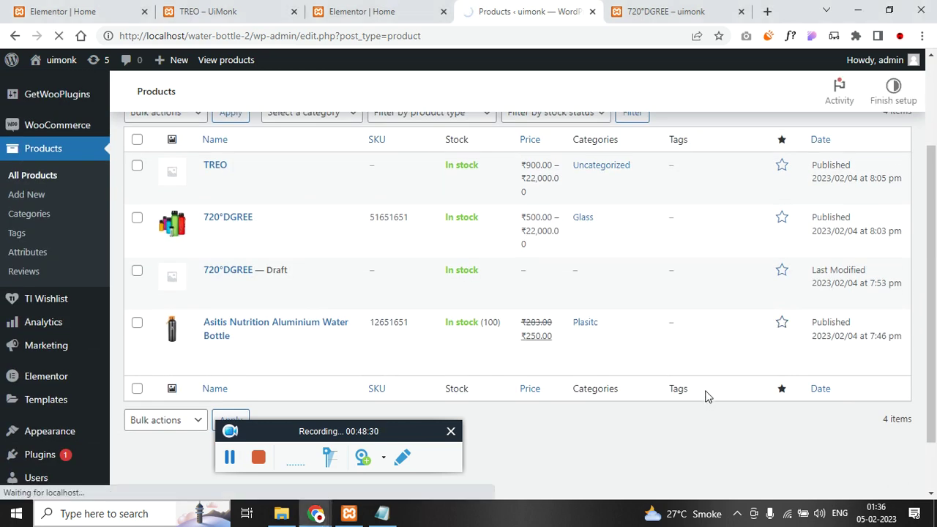
- Return to the 720°DGREE product page tab and start a new browser tab
click(648, 7)
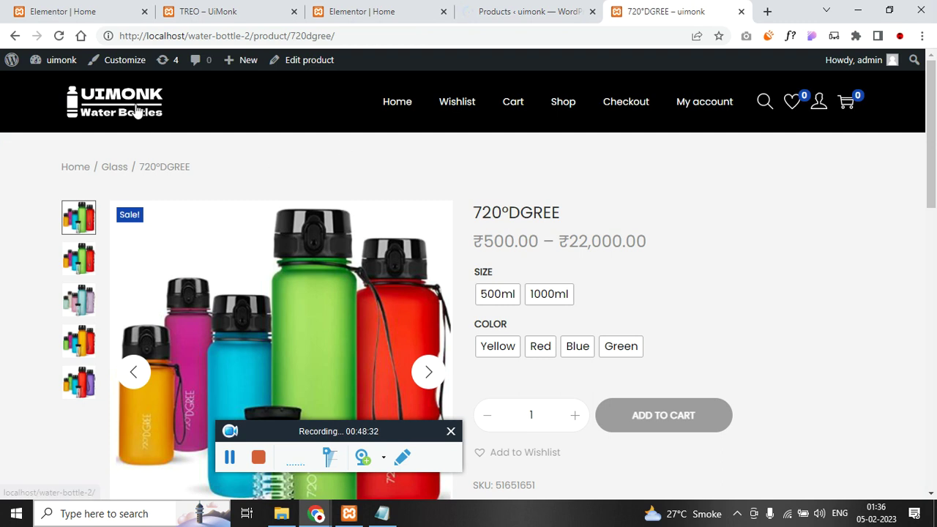
click(97, 6)
click(622, 6)
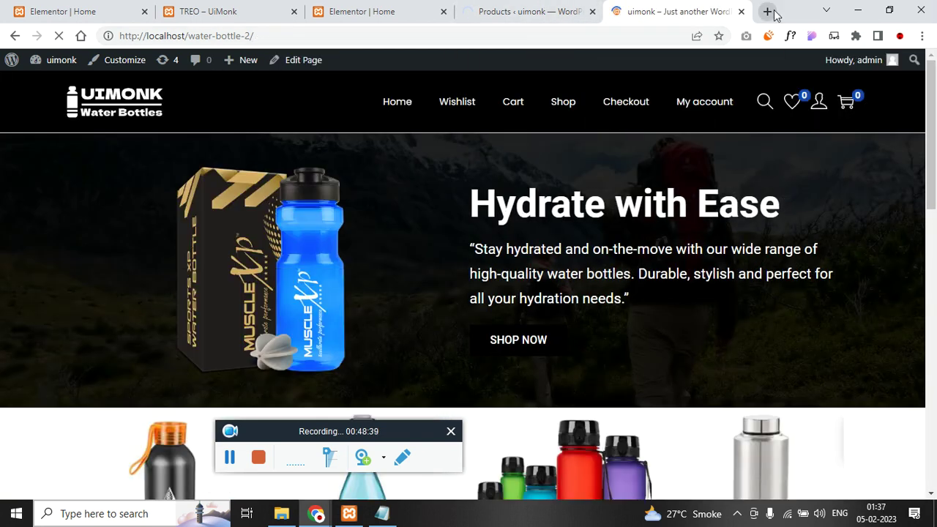
click(768, 11)
- Search for 'woocommerce shortcode' and open the 'Shortcodes included with WooCommerce' docs
text(wo)
key(Return)
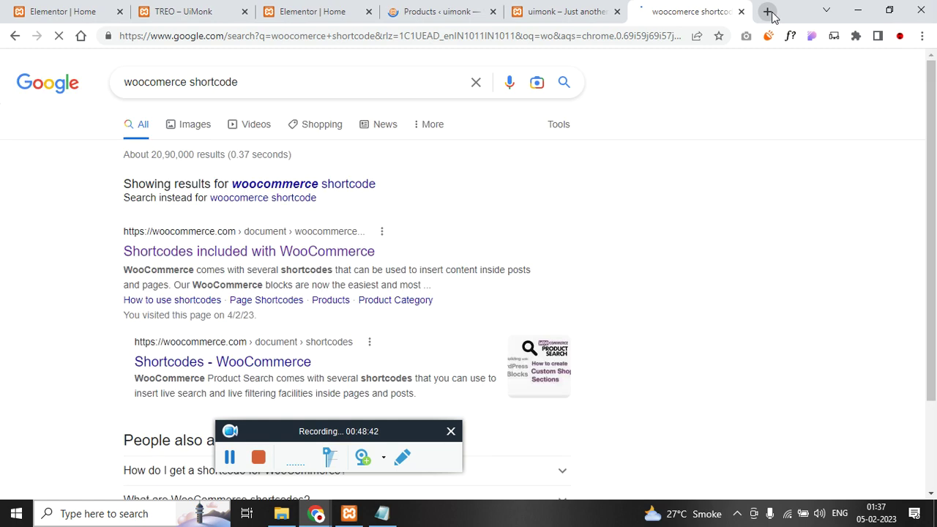
click(341, 249)
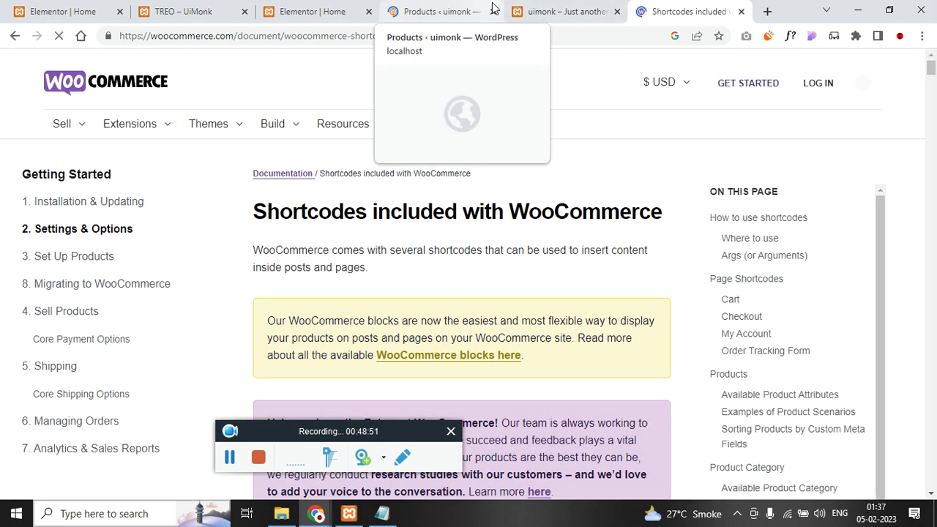
- Go back to the Elementor editor for the Home page
click(559, 11)
click(350, 9)
scroll(556, 298, down, 1)
scroll(561, 297, up, 3)
scroll(560, 295, down, 1)
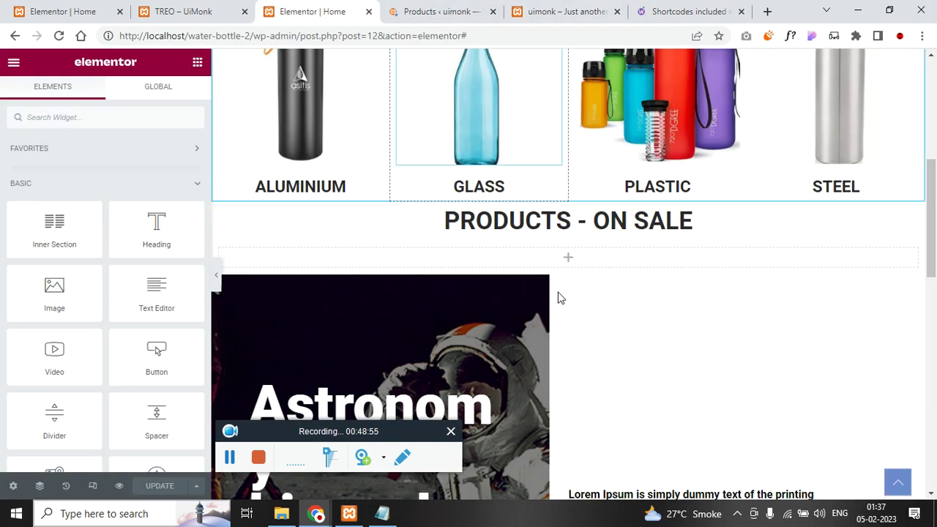
- Place a Shortcode widget below PRODUCTS - ON SALE and copy the on-sale products shortcode from the docs
click(149, 125)
text(short)
drag(92, 165, 516, 253)
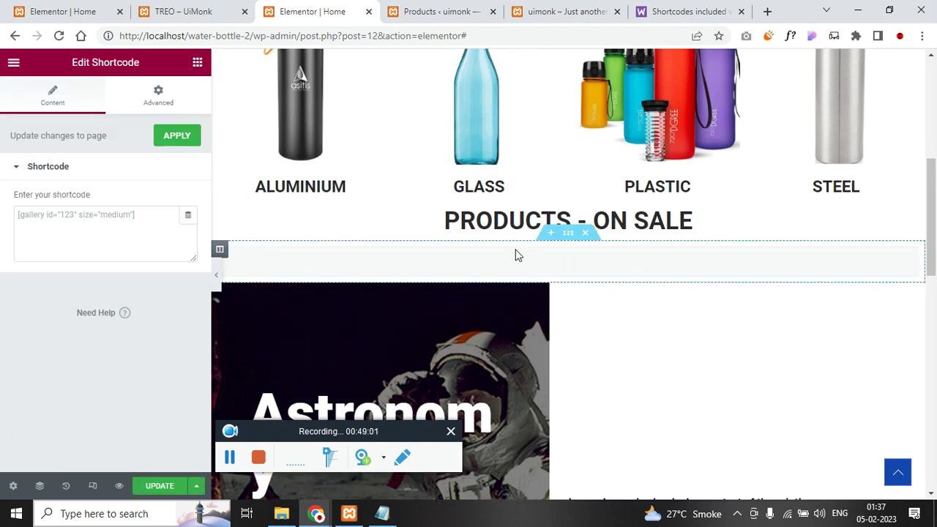
click(674, 19)
key(ctrl+f)
text(sale)
key(Return)
key(Return)
key(Return)
key(Return)
key(Return)
key(Return)
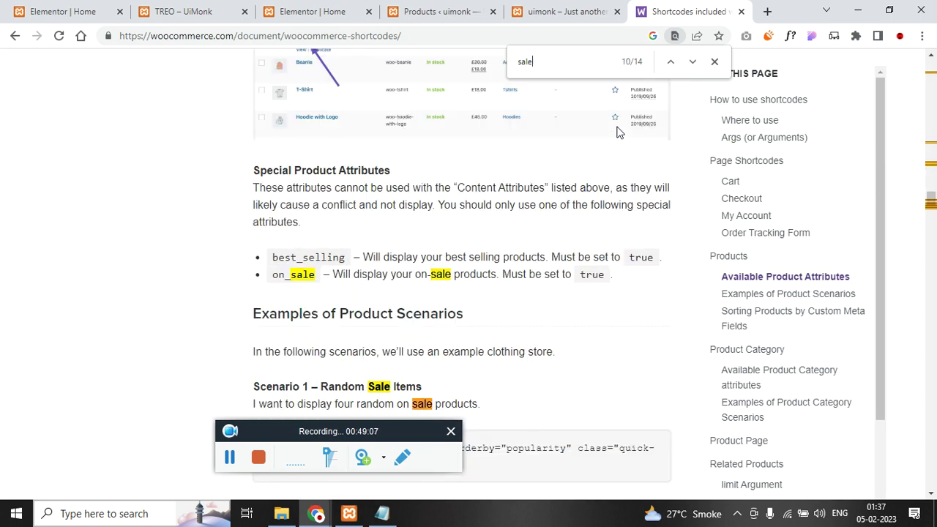
scroll(571, 319, down, 1)
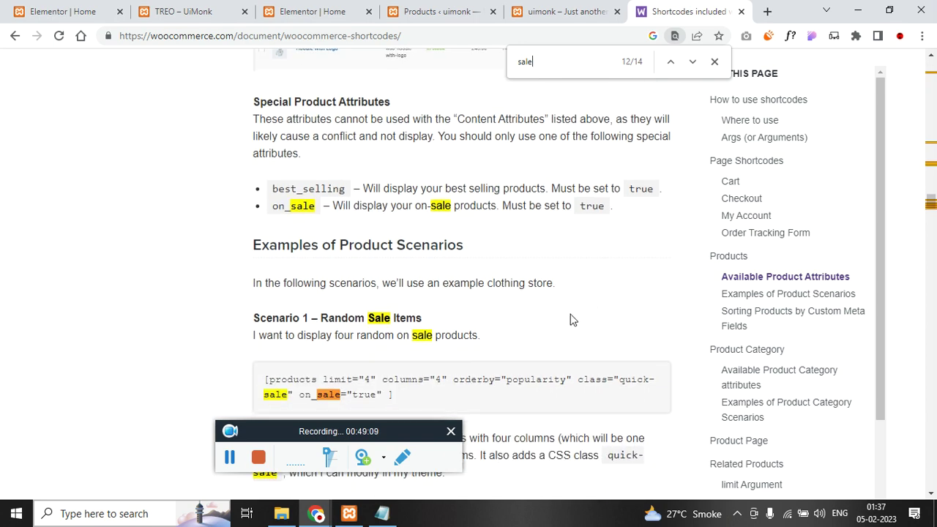
triple_click(414, 379)
key(ctrl+c)
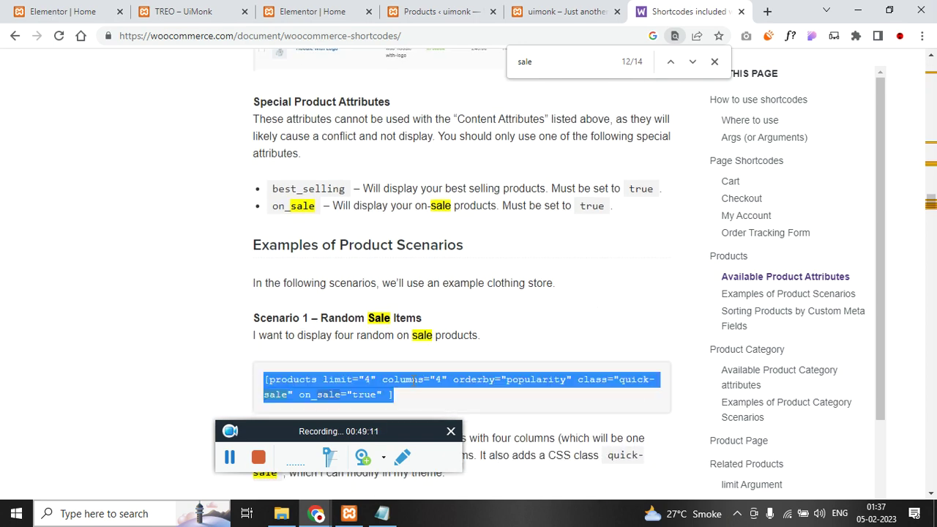
- Paste the on-sale products shortcode into the widget and apply it
click(548, 8)
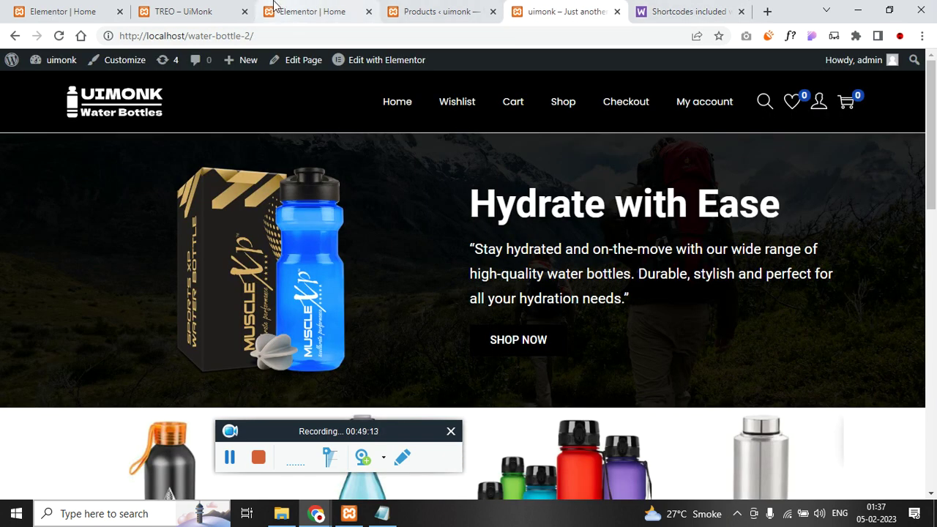
click(337, 7)
scroll(420, 222, down, 1)
click(113, 220)
key(ctrl+v)
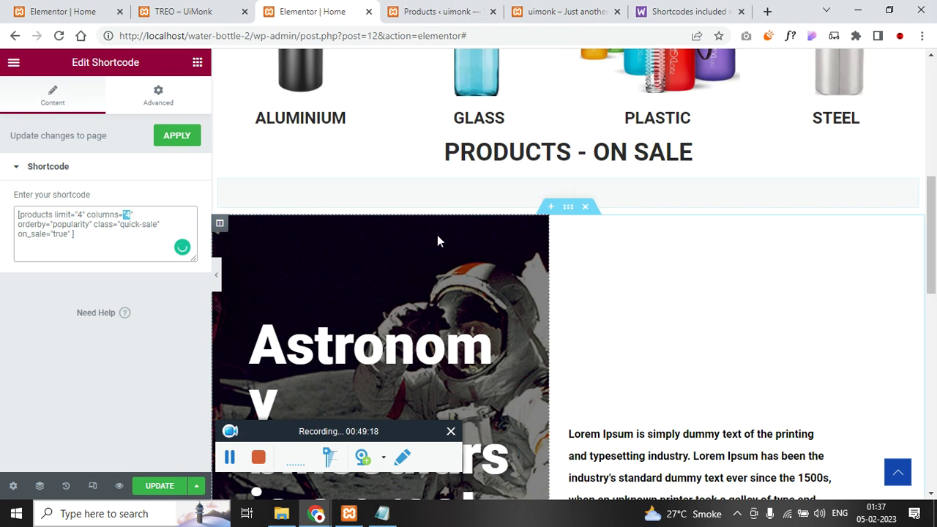
scroll(424, 277, up, 1)
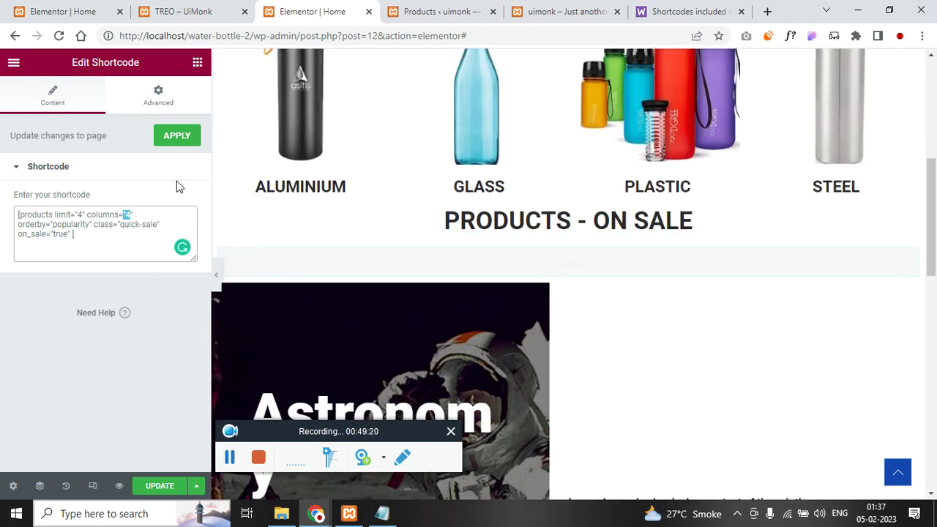
click(174, 146)
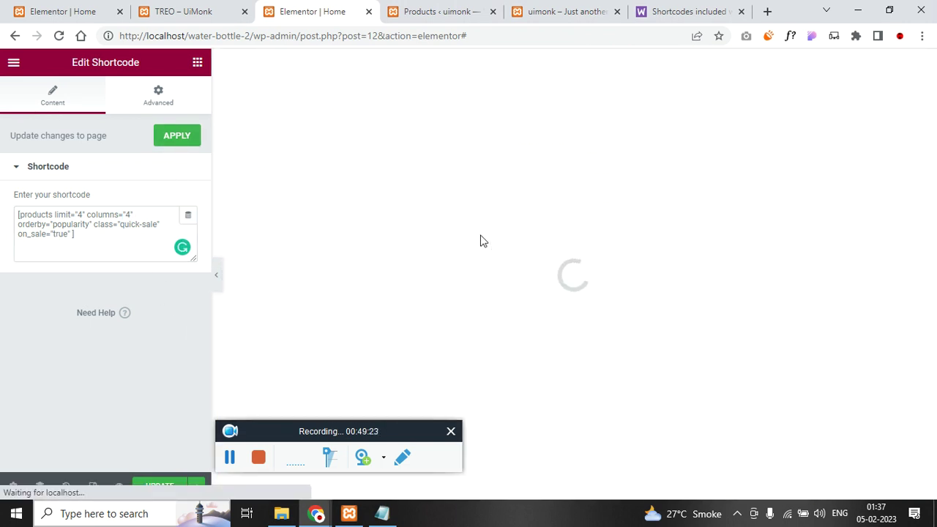
- Find and copy the featured products shortcode in the WooCommerce docs
click(596, 11)
click(654, 10)
click(573, 64)
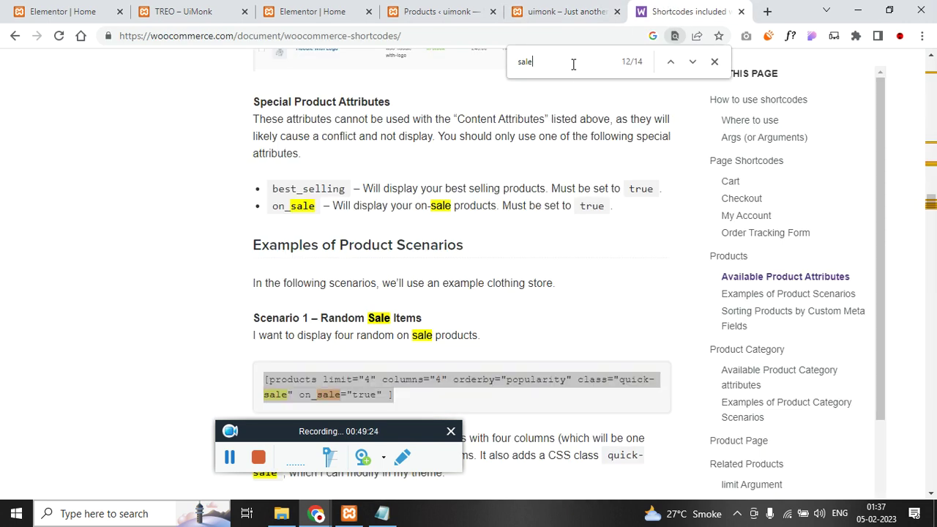
text(featured)
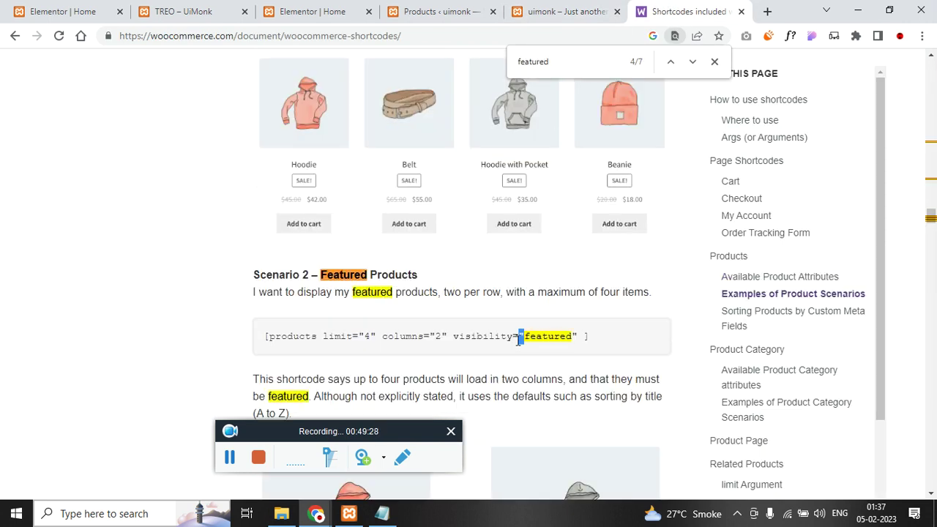
triple_click(518, 338)
key(ctrl+c)
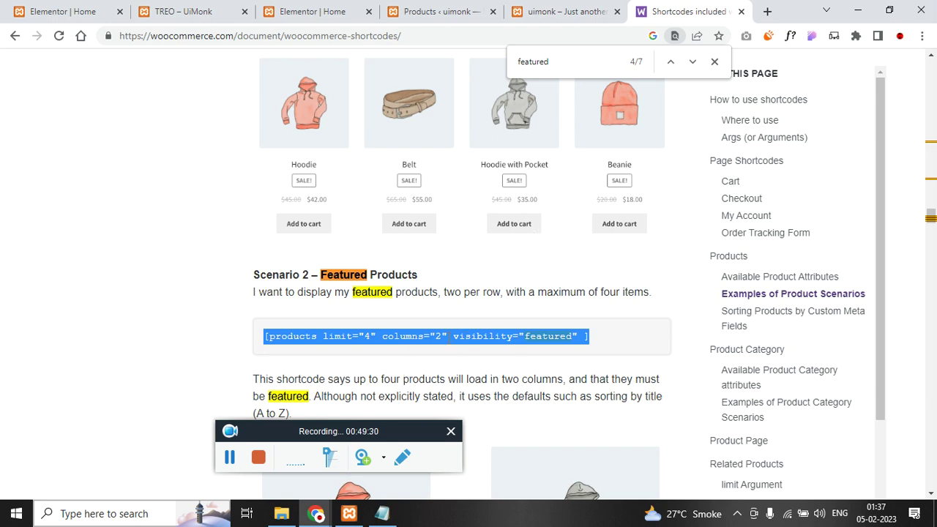
click(353, 18)
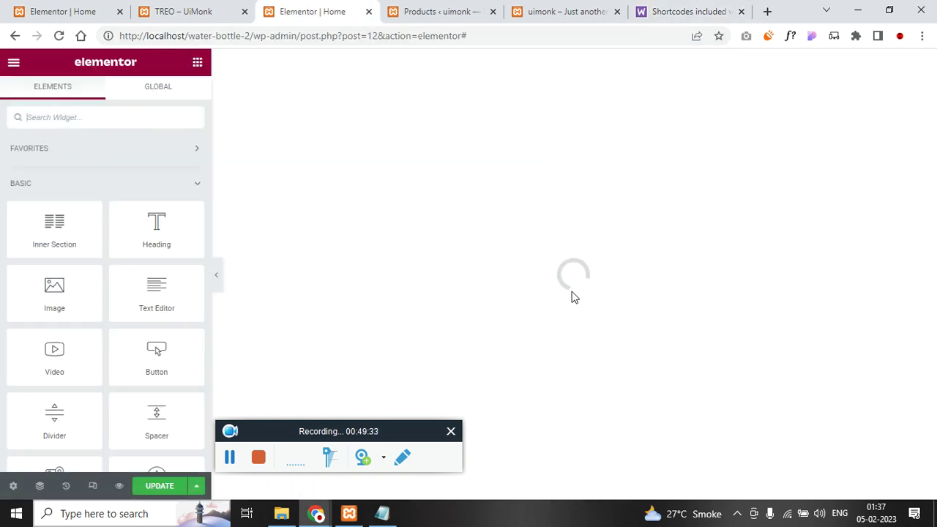
- Add a Shortcode widget under FEATURED PRODUCTS with the visibility=featured shortcode in 4 columns, then update
scroll(564, 307, down, 5)
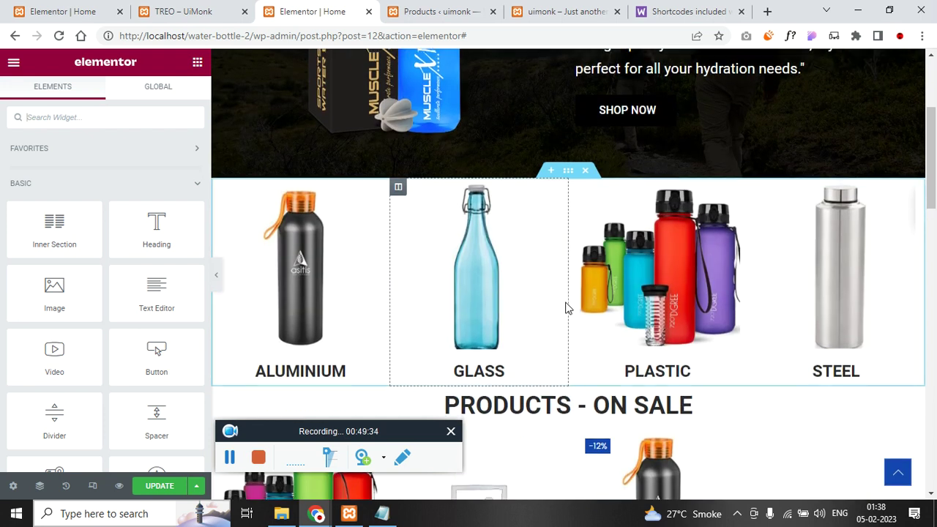
scroll(569, 288, down, 9)
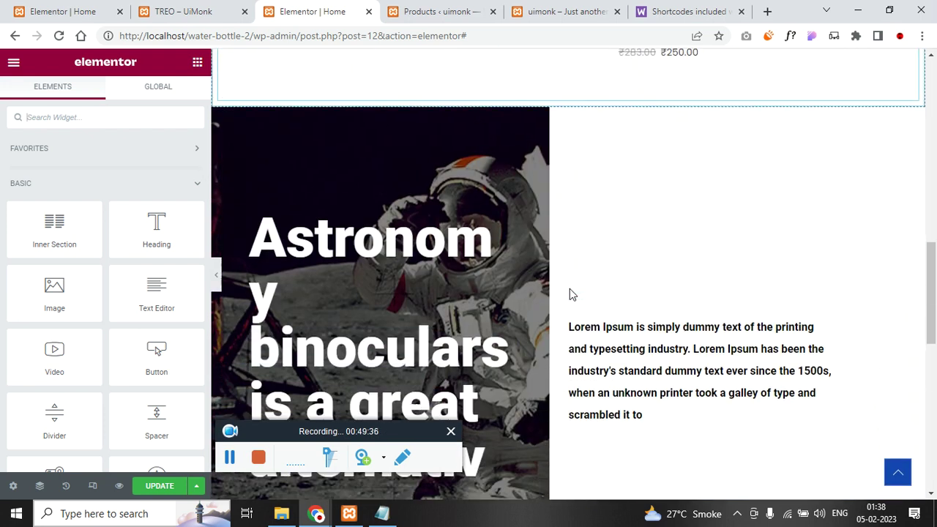
scroll(573, 292, down, 4)
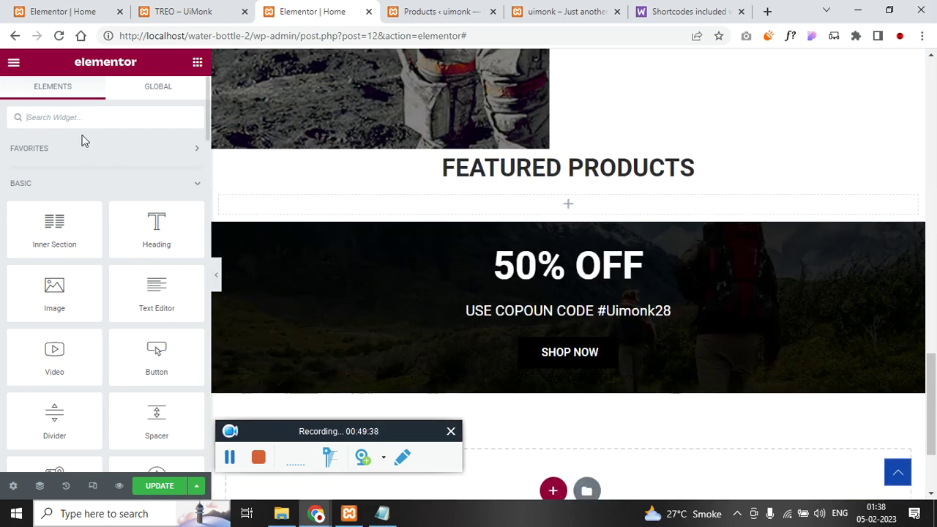
text(short)
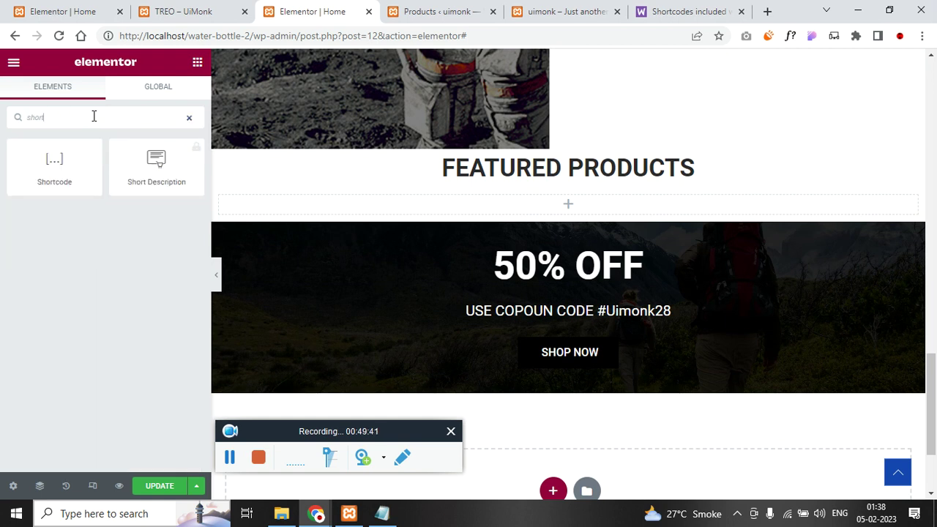
drag(54, 163, 487, 205)
click(111, 226)
key(ctrl+v)
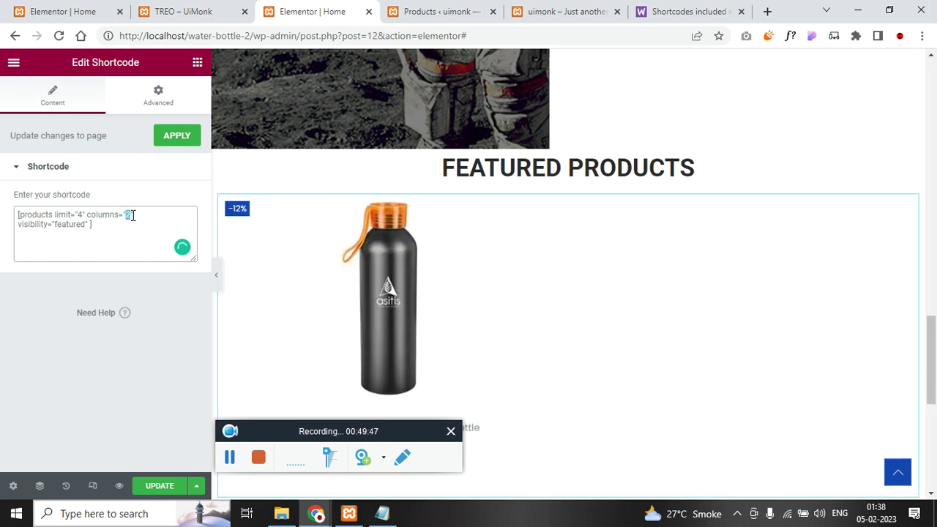
text(4)
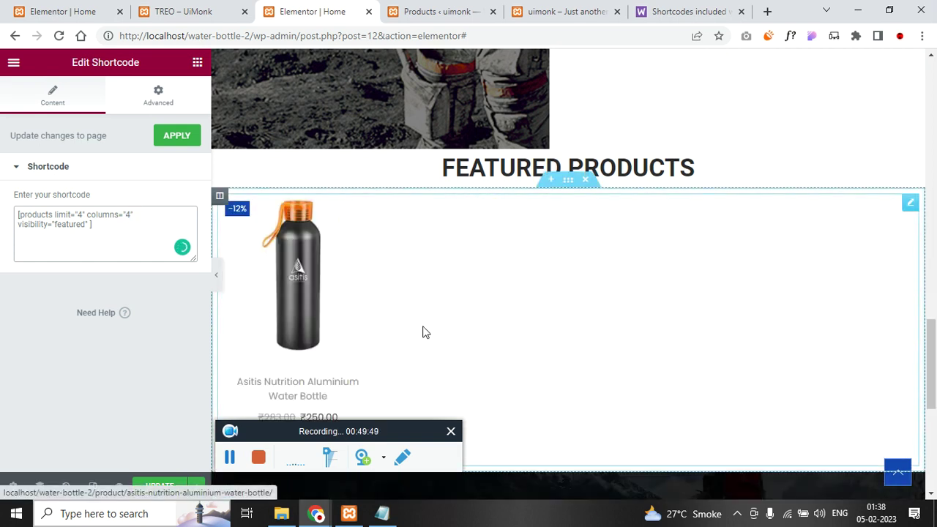
click(159, 486)
click(428, 8)
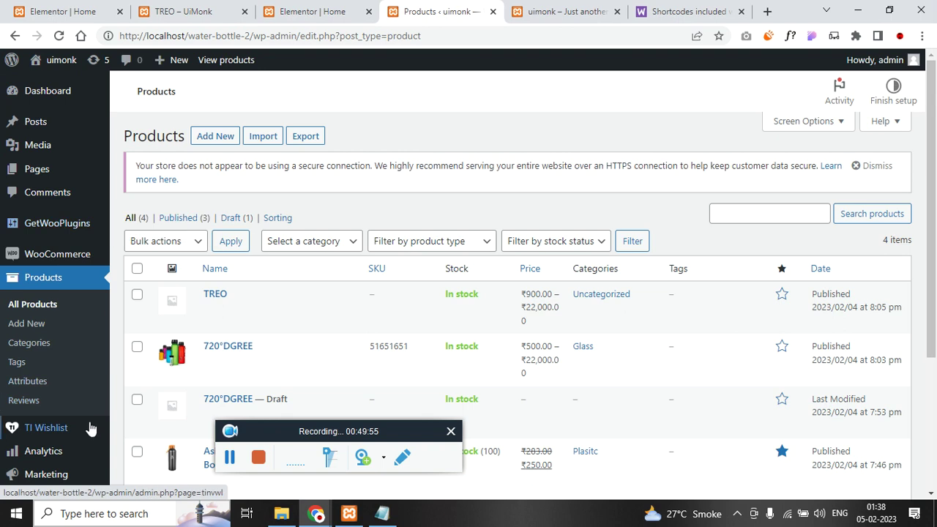
- Open the theme customizer in a new tab and view the store's Shop page
scroll(90, 428, down, 2)
mouse_move(69, 425)
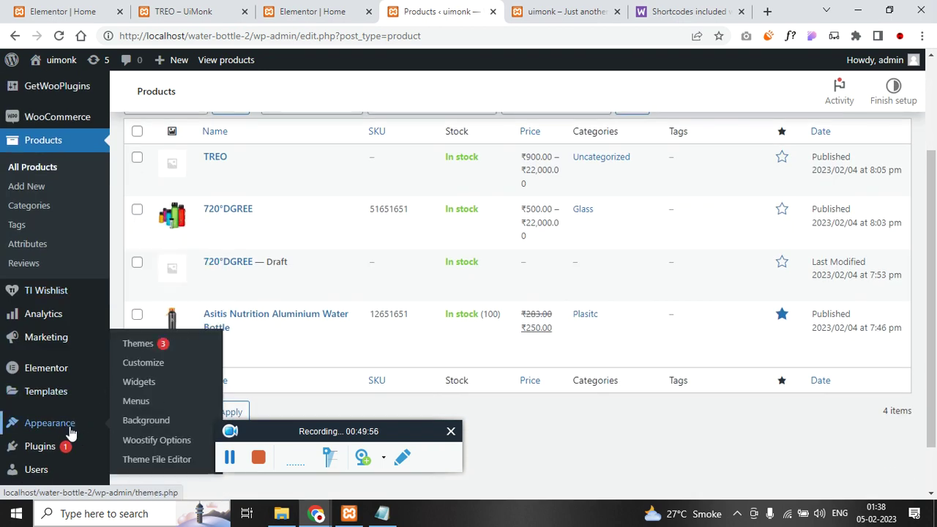
right_click(174, 363)
click(249, 216)
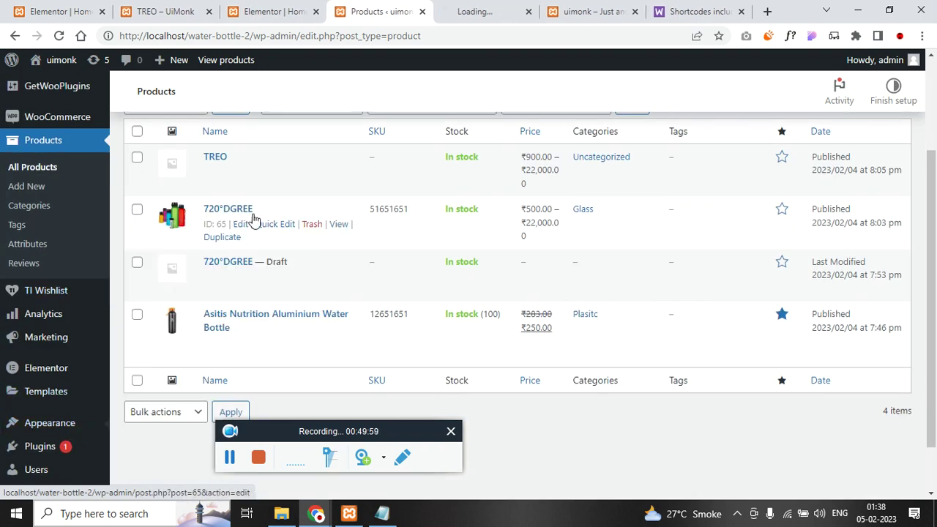
click(627, 14)
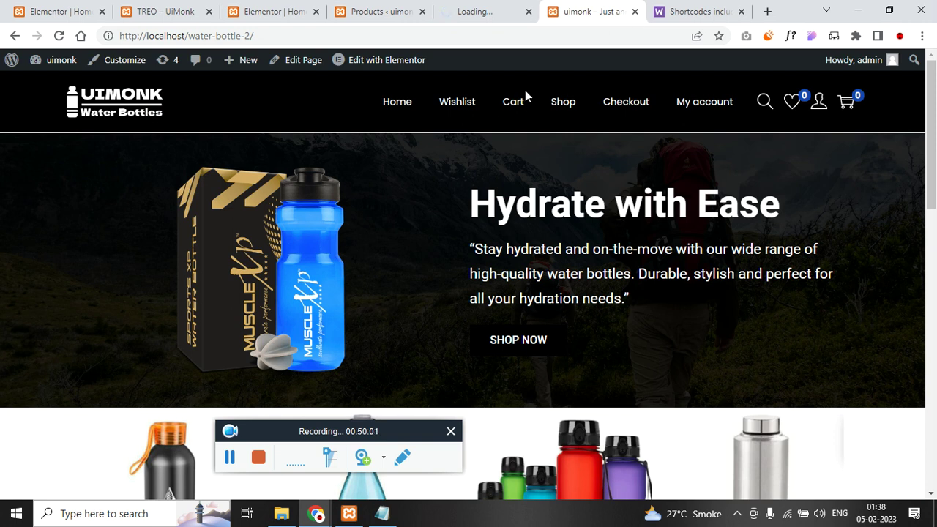
click(560, 109)
click(381, 11)
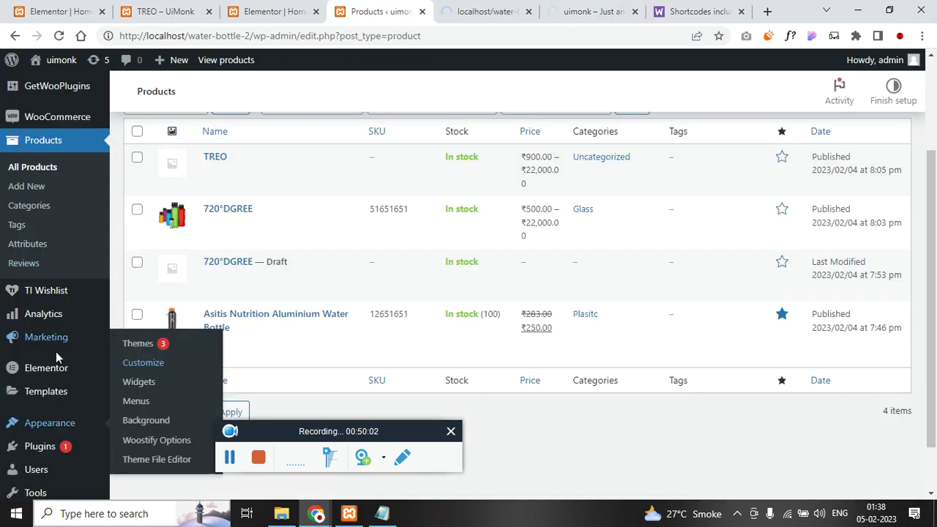
- Open the 720°DGREE product in a new tab and view its page
mouse_move(55, 461)
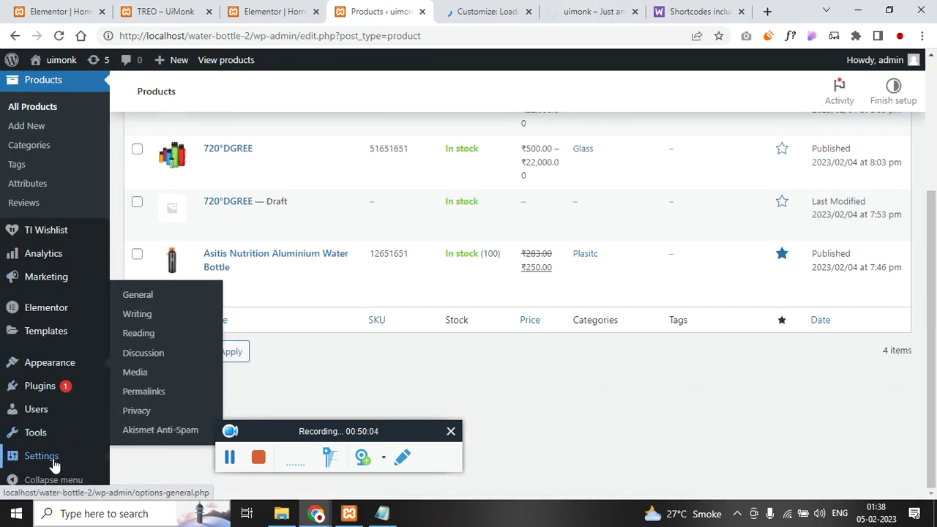
mouse_move(73, 370)
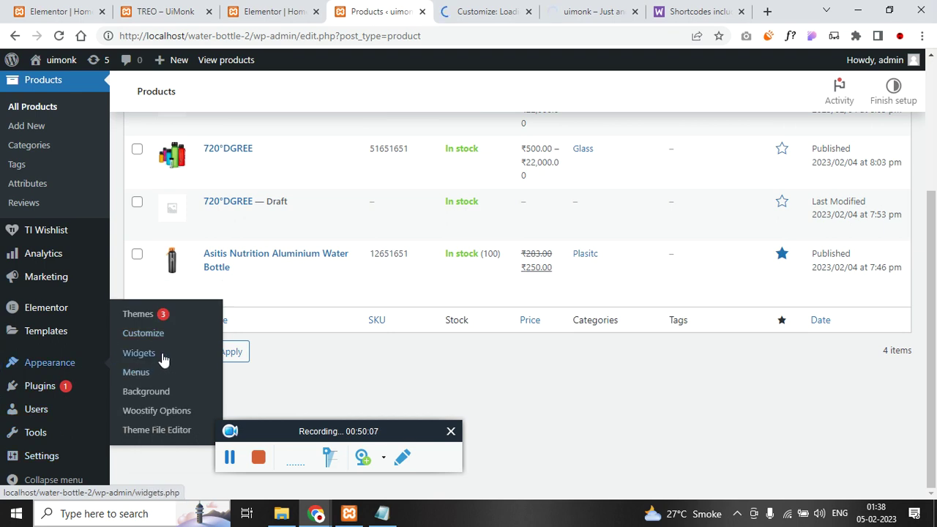
click(229, 456)
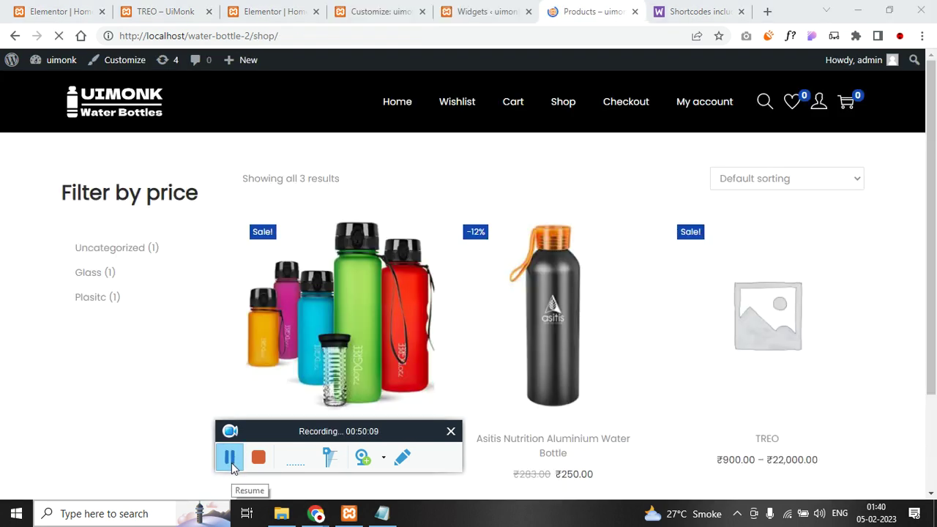
click(229, 457)
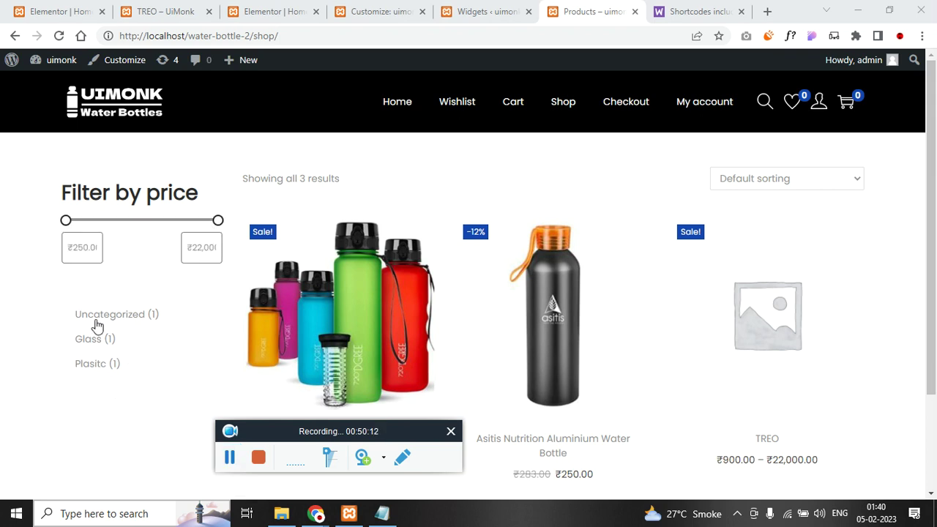
scroll(512, 283, down, 2)
scroll(444, 324, up, 2)
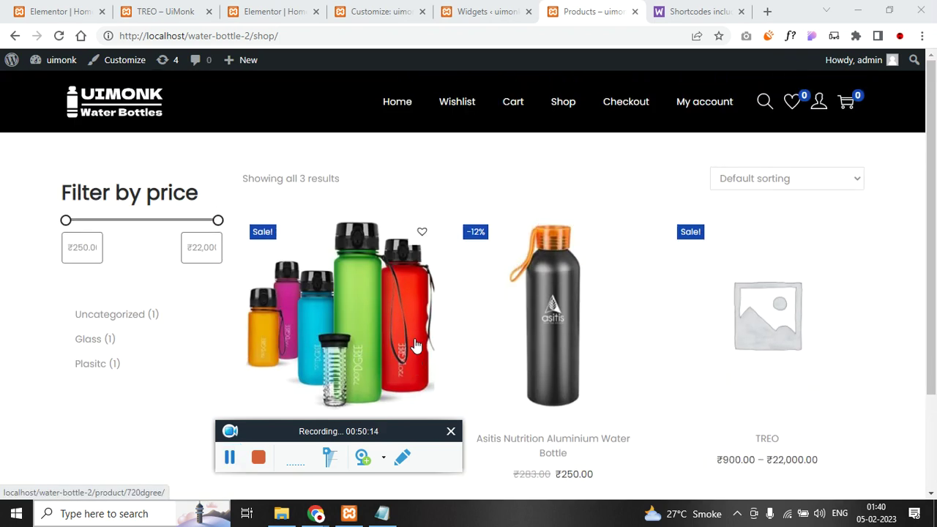
scroll(366, 322, down, 2)
scroll(333, 292, up, 2)
scroll(333, 263, down, 2)
right_click(370, 189)
click(408, 202)
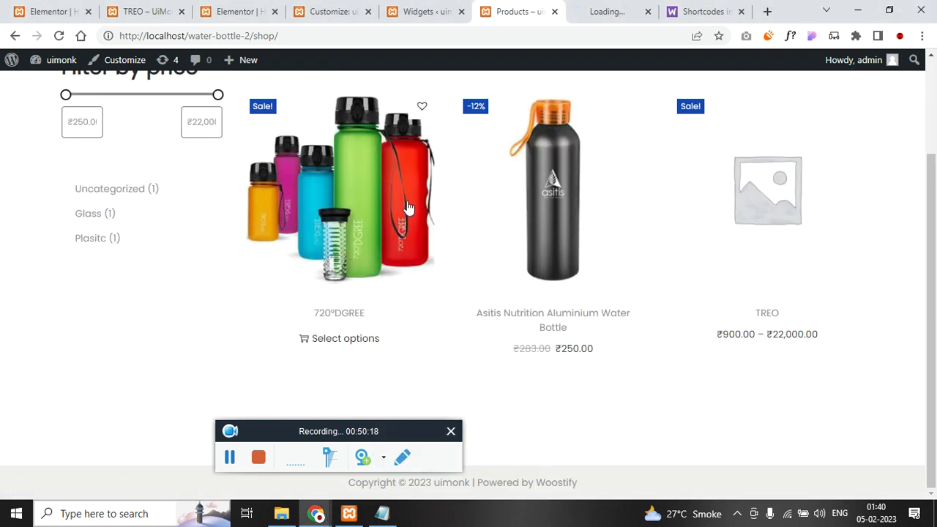
click(588, 8)
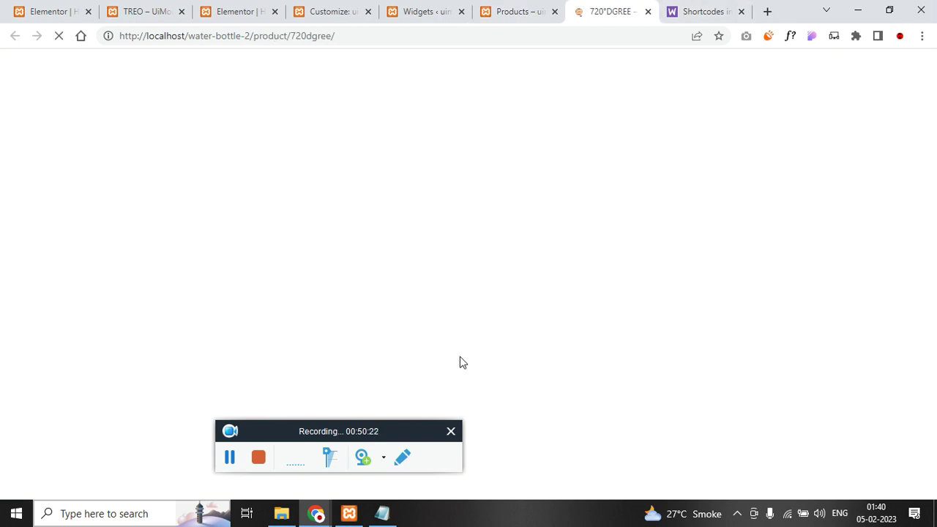
- Open the Glass category in a new tab and copy its page address
scroll(504, 307, down, 2)
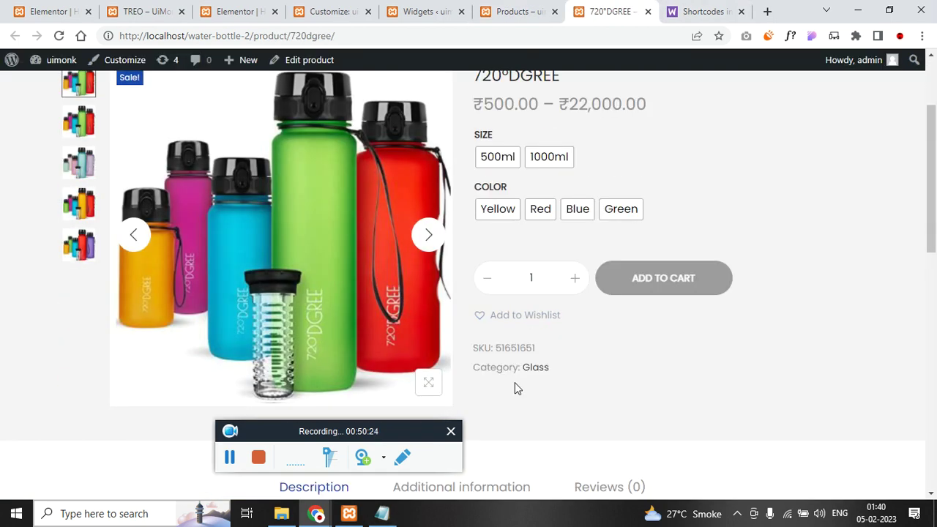
right_click(537, 377)
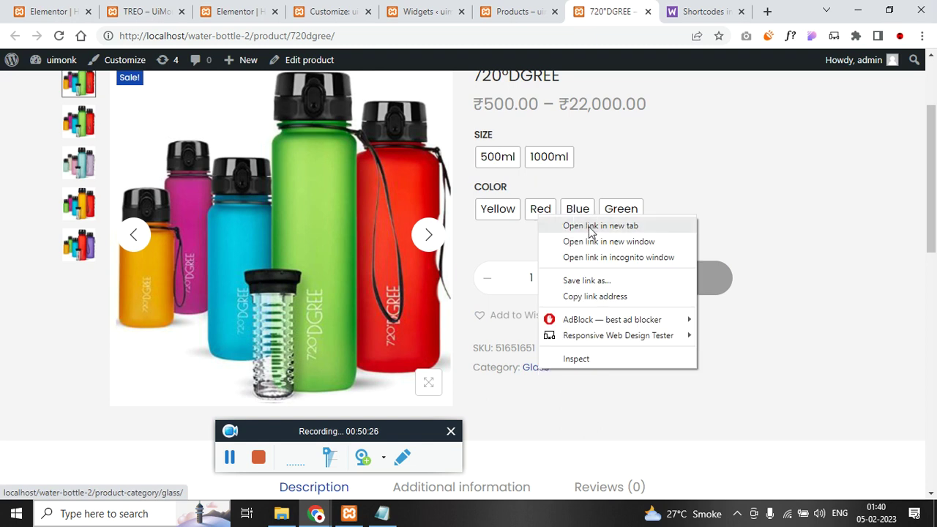
click(585, 222)
click(644, 18)
click(545, 36)
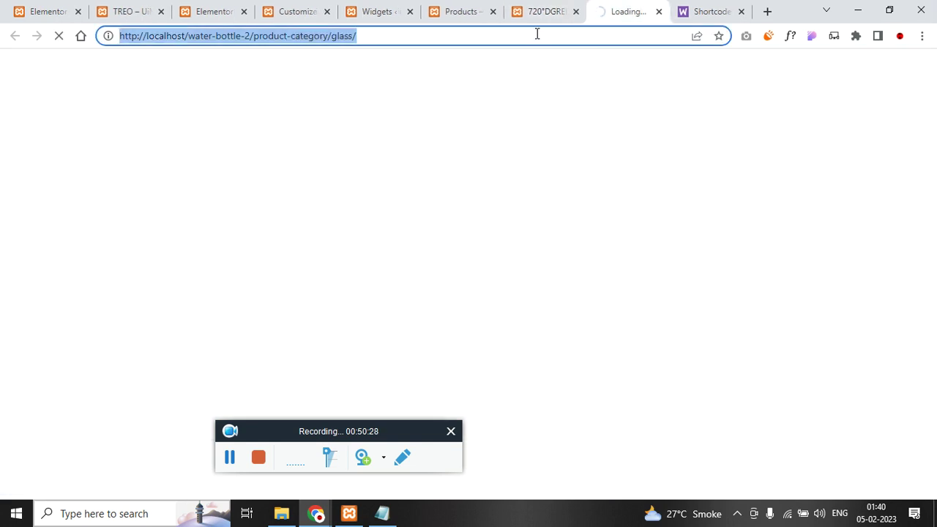
right_click(582, 36)
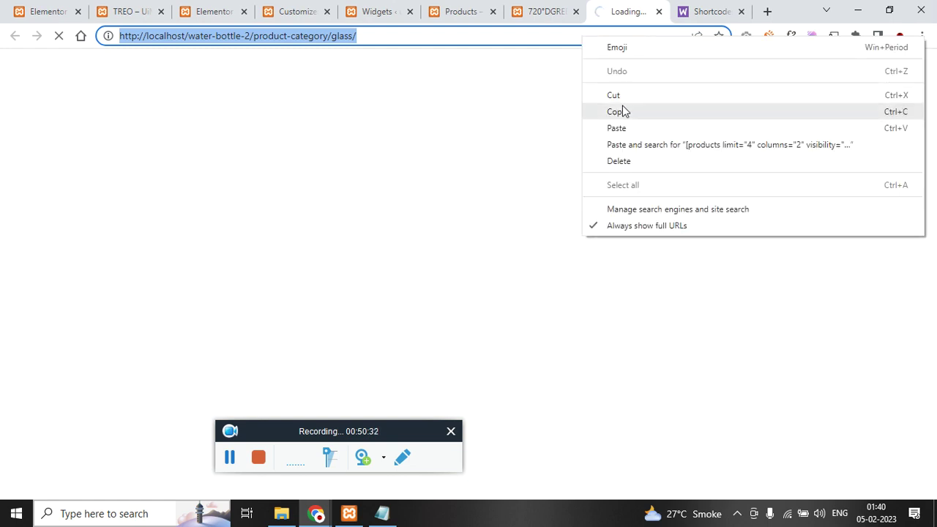
click(622, 110)
- Cycle through the open tabs and end on the Elementor homepage editor
click(375, 8)
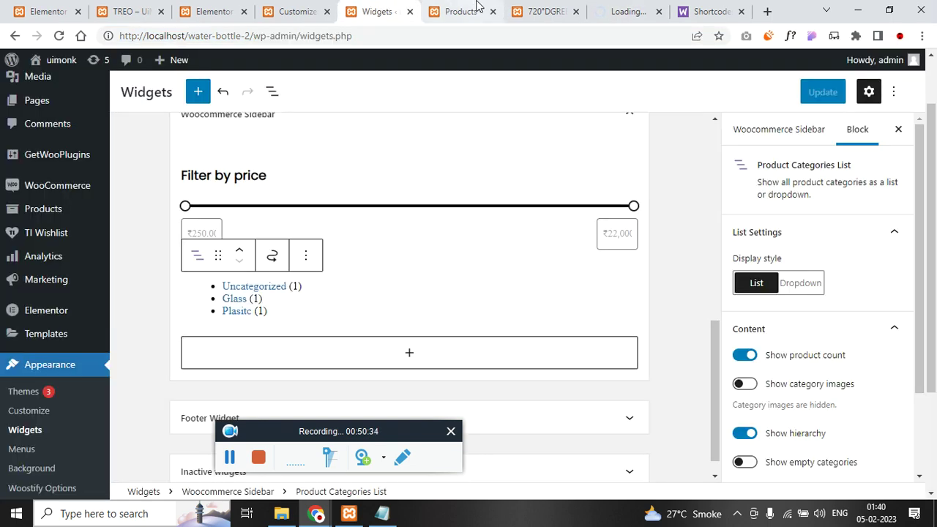
click(477, 9)
click(523, 9)
click(315, 9)
click(225, 9)
click(296, 10)
scroll(392, 249, down, 5)
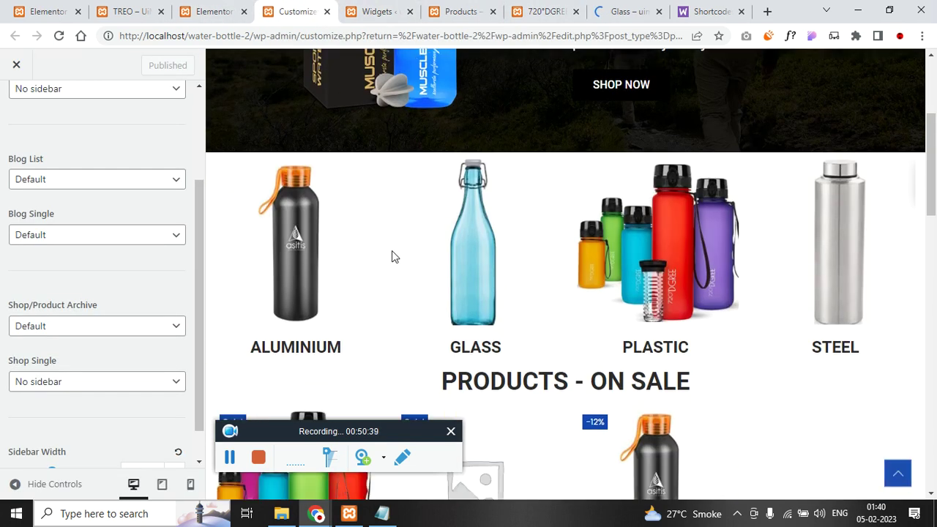
click(382, 11)
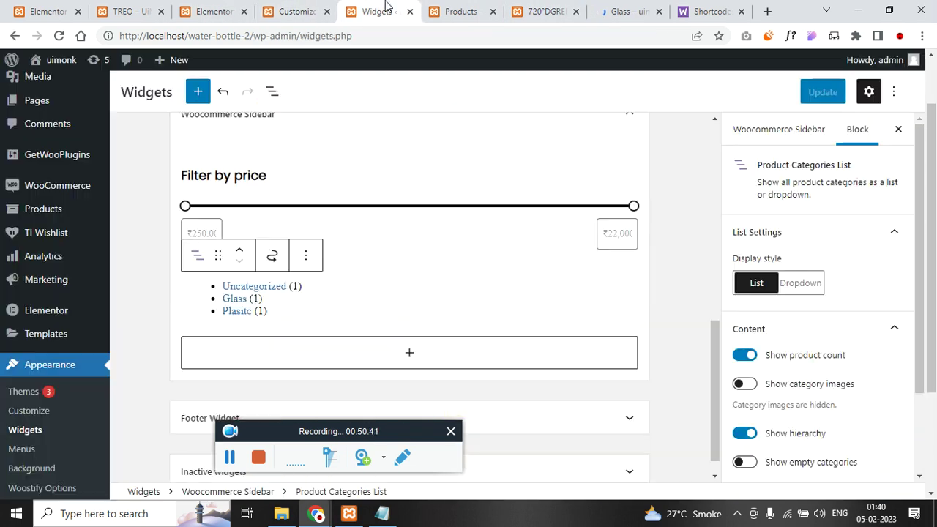
click(463, 8)
click(545, 11)
click(215, 9)
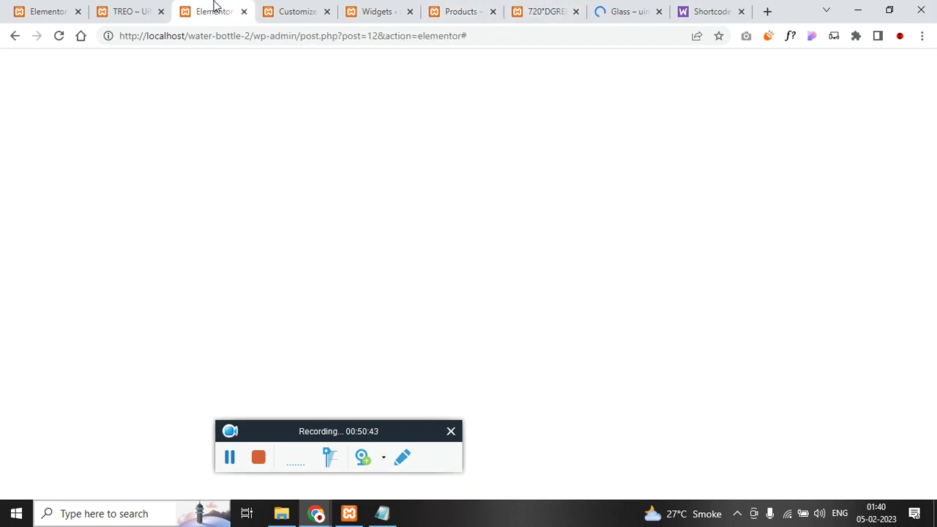
- Paste the copied category address as the ALUMINIUM image's link and update the homepage
key(super+period)
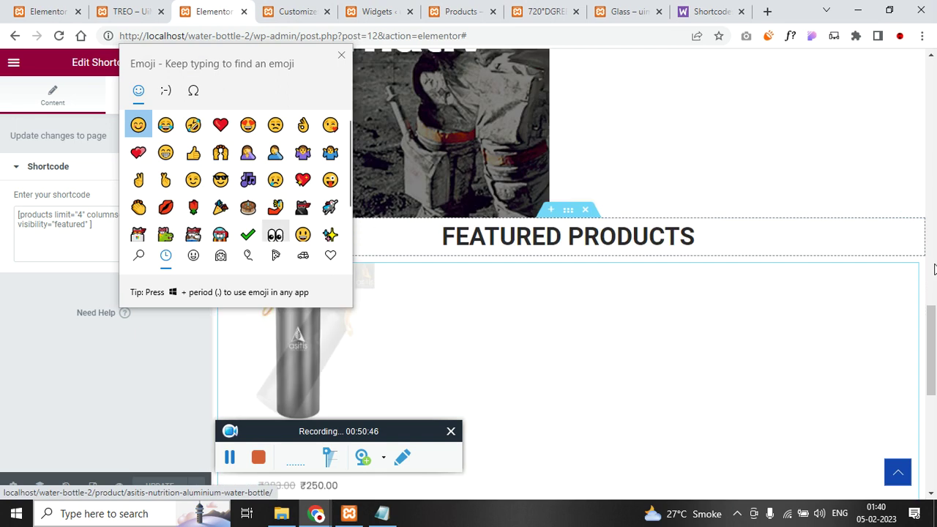
click(342, 55)
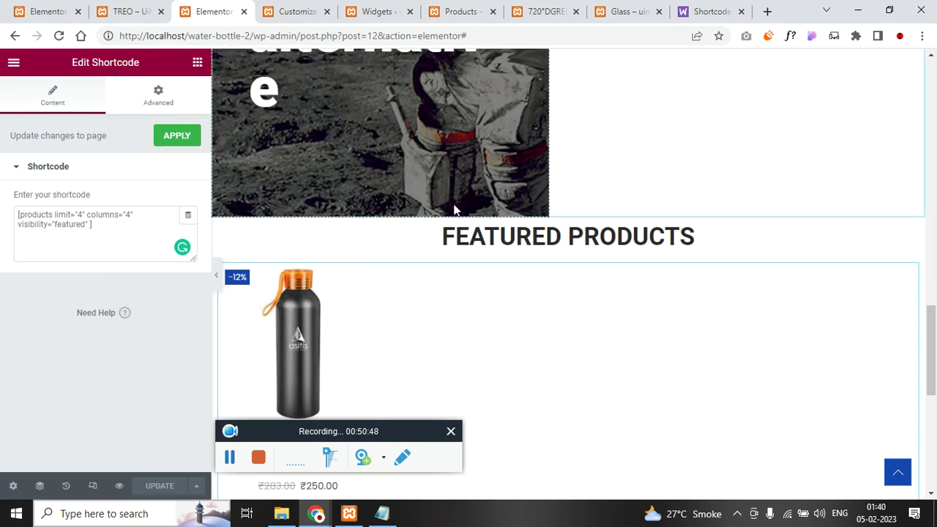
scroll(417, 159, down, 10)
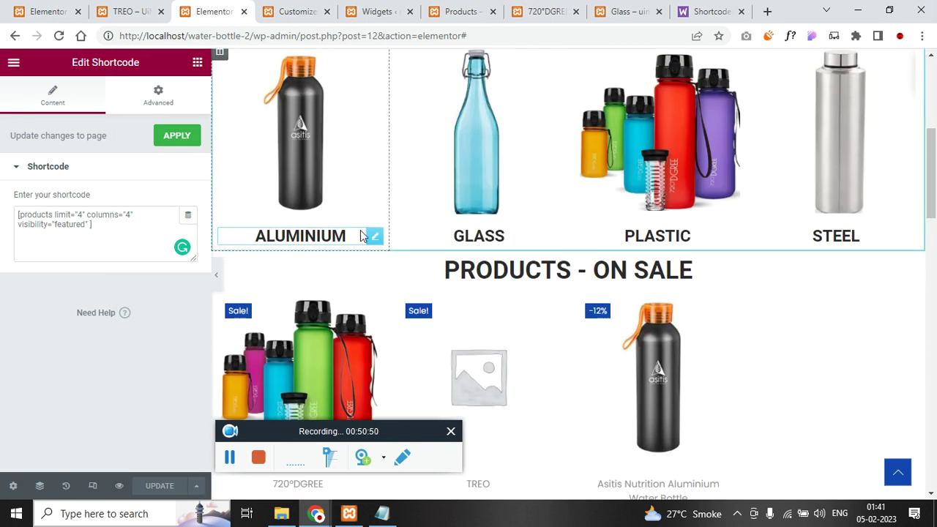
click(313, 151)
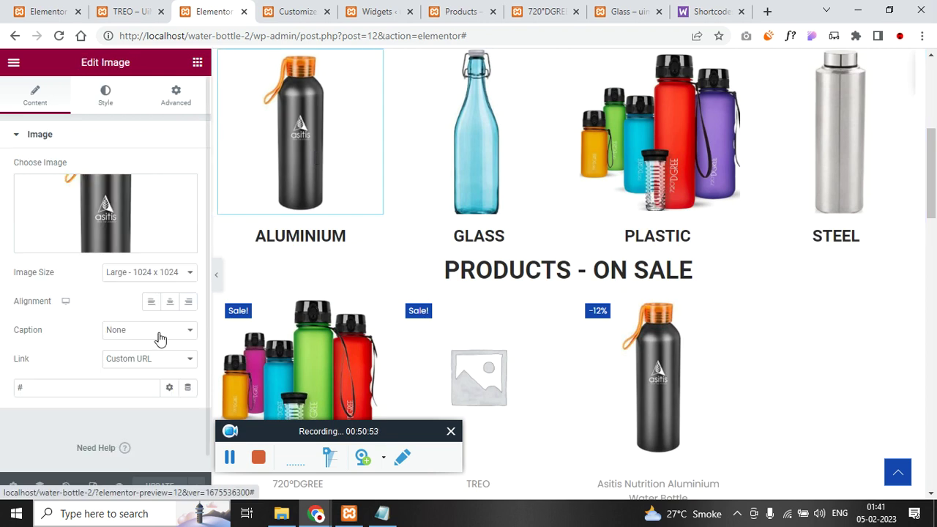
click(94, 388)
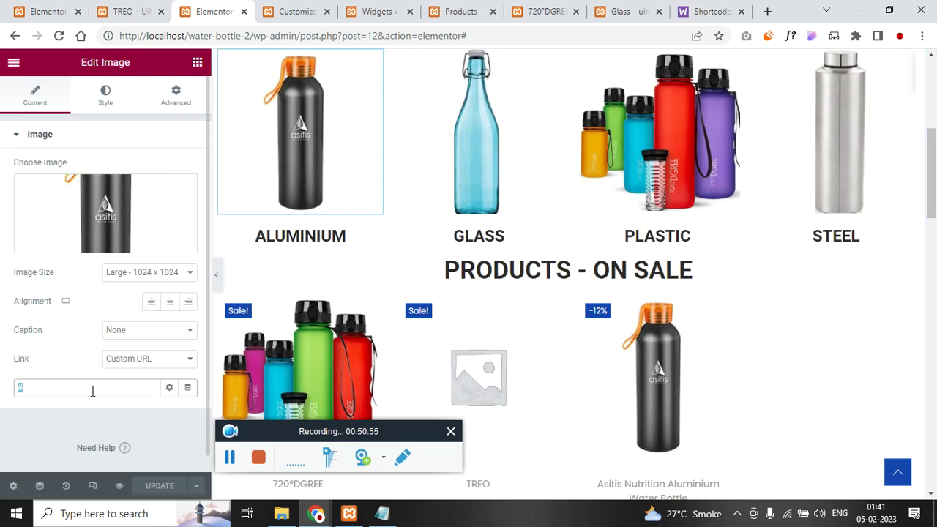
key(ctrl+v)
click(160, 485)
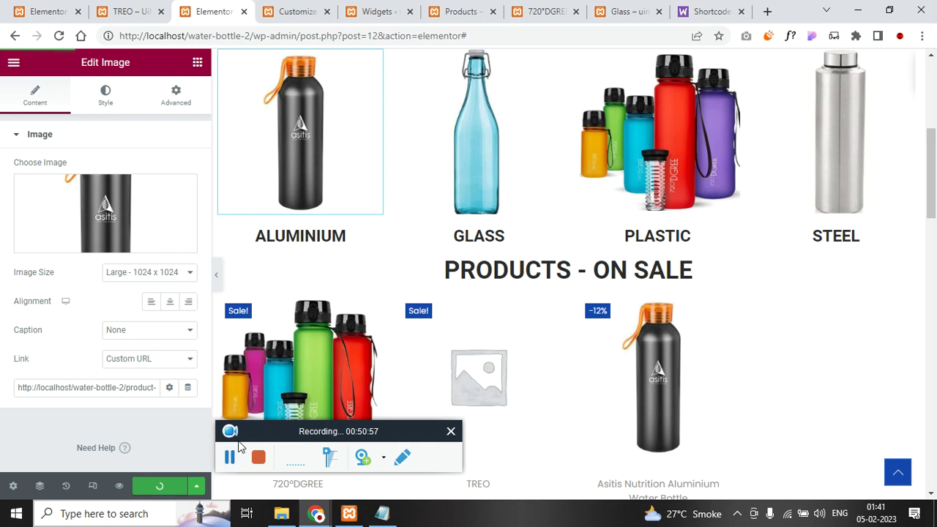
- Review the Glass category page on the storefront, then return to the 720°DGREE product page
click(624, 8)
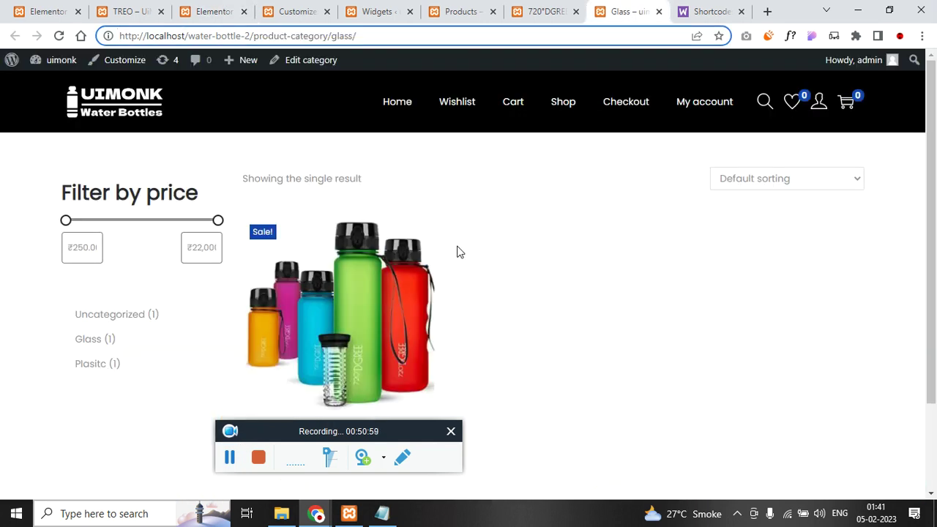
scroll(483, 285, down, 2)
scroll(505, 301, up, 2)
scroll(500, 312, down, 2)
scroll(497, 311, up, 2)
click(546, 11)
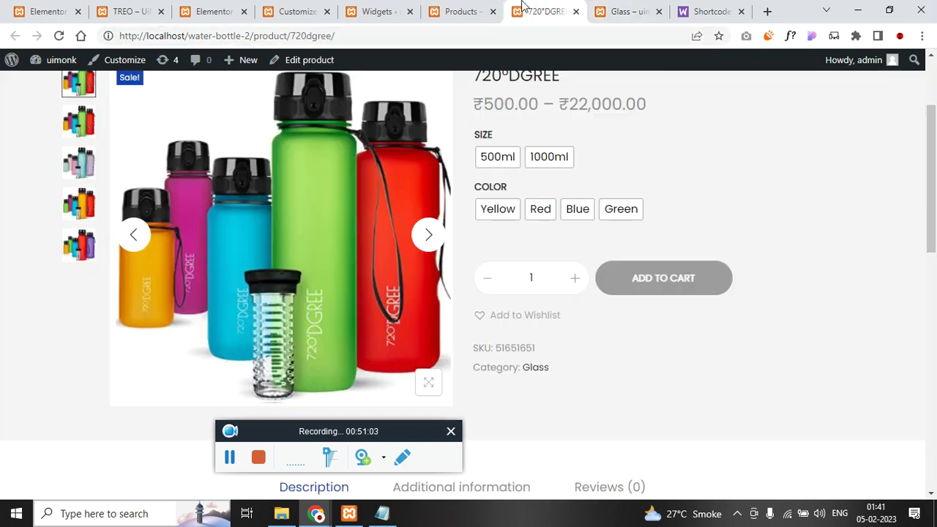
- Open the WooCommerce Coupons list from the widgets admin page
click(396, 8)
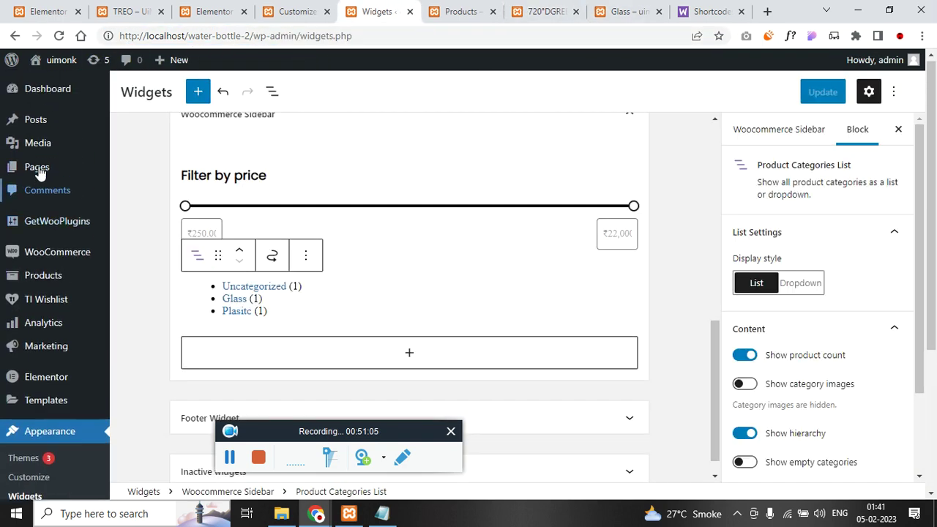
mouse_move(77, 257)
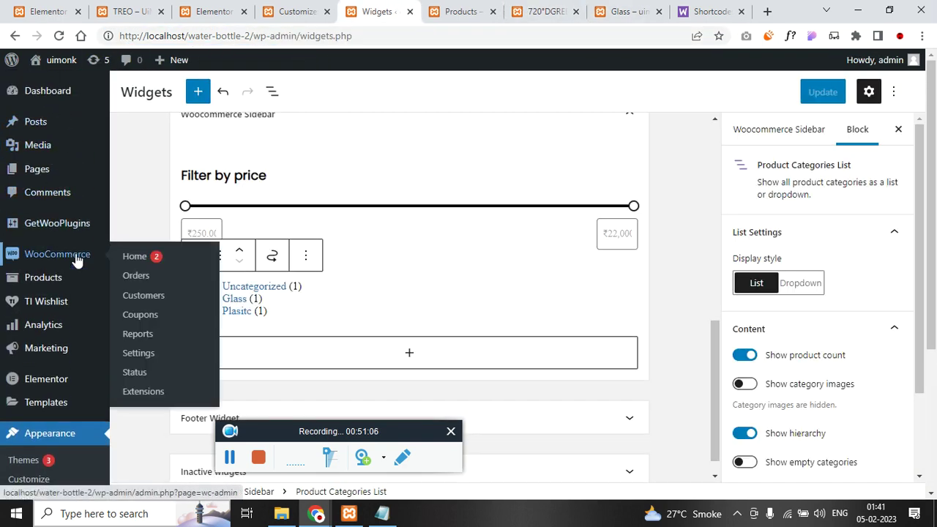
click(145, 322)
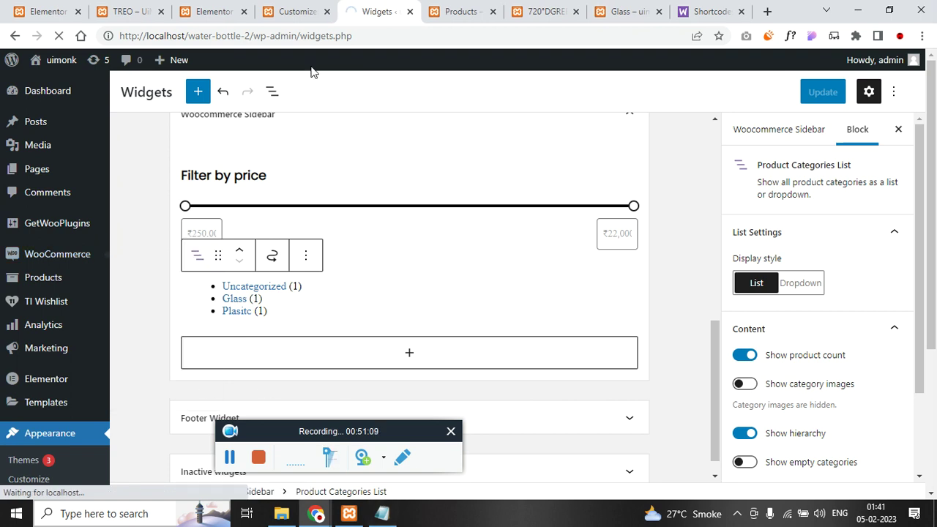
- Select the Uimonk28 code in the Elementor banner, close that editor, and view the empty Coupons page
click(46, 11)
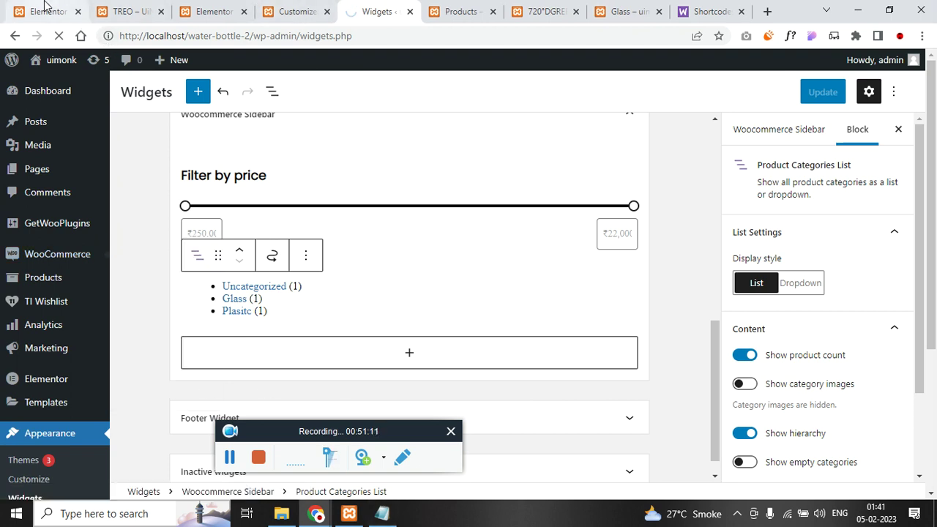
scroll(411, 271, down, 20)
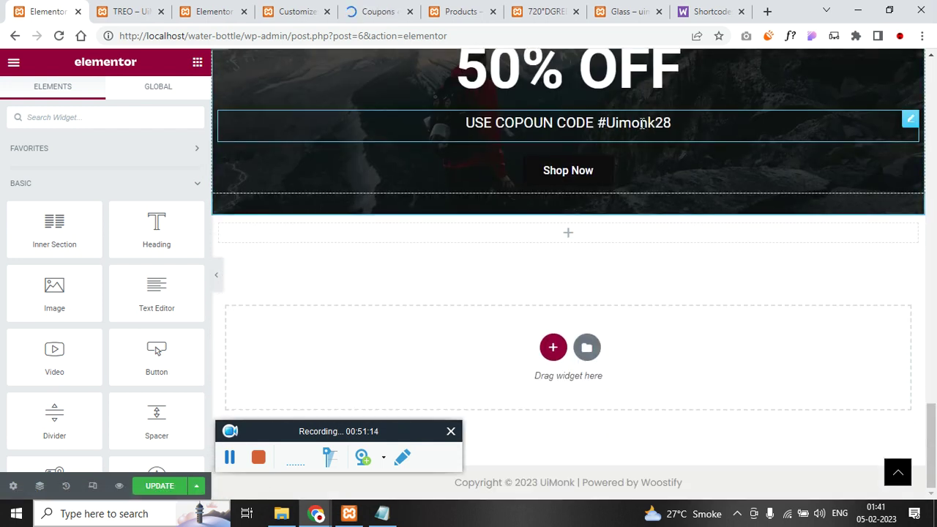
double_click(641, 123)
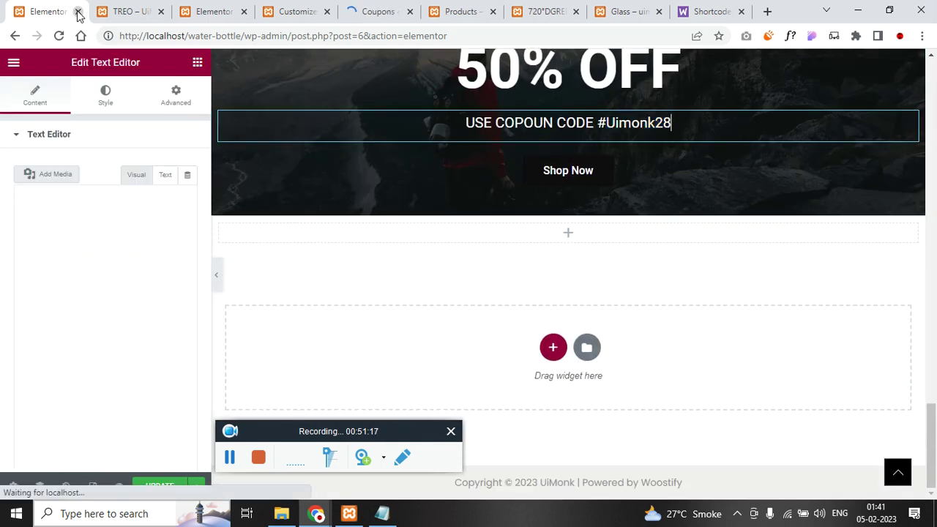
click(79, 11)
click(294, 9)
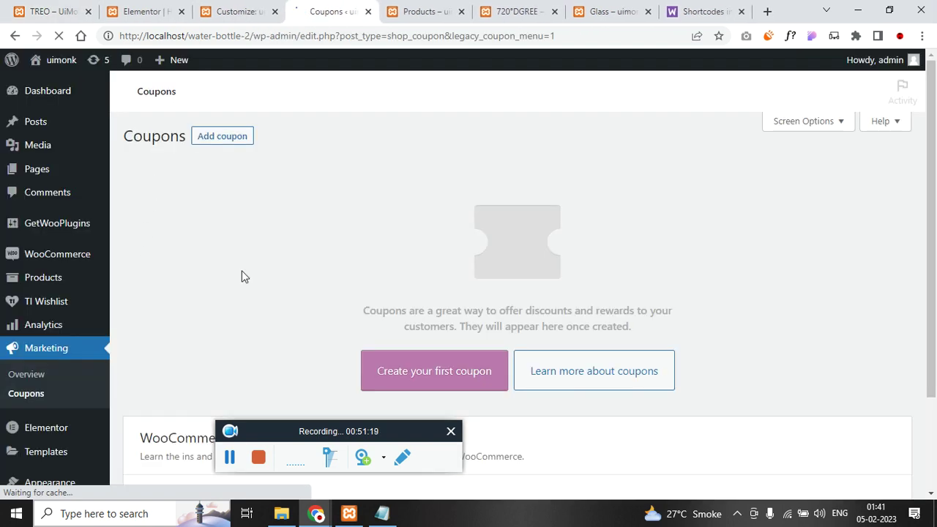
scroll(243, 276, down, 2)
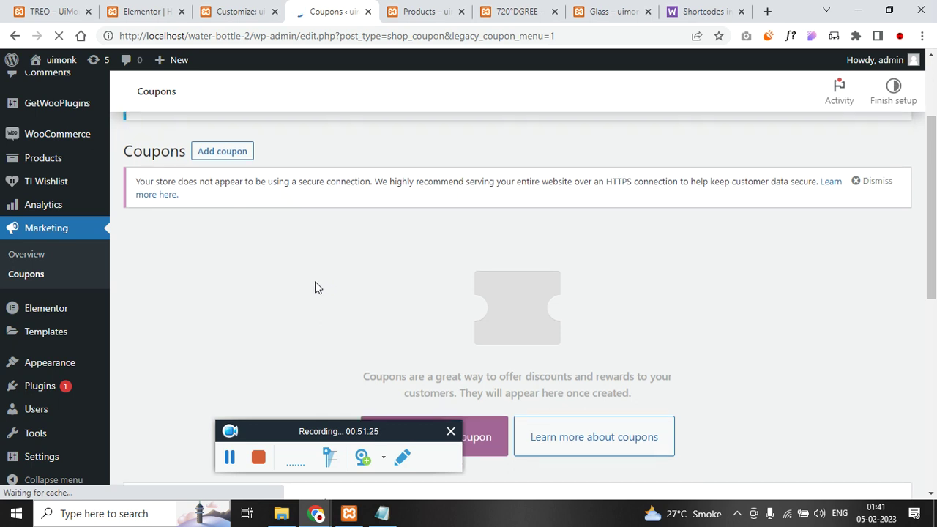
scroll(280, 317, down, 3)
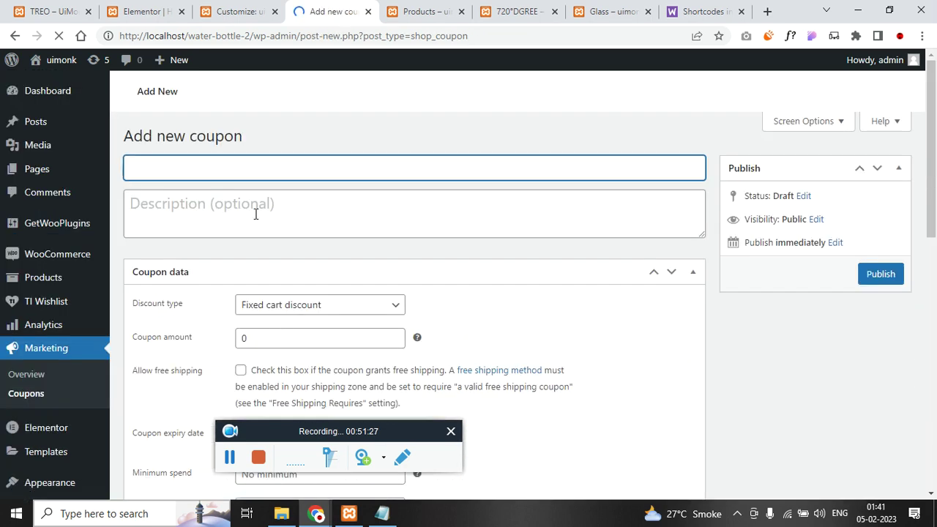
- Create coupon uimonk28 as a Percentage discount of 100 and publish it
key(ctrl+v)
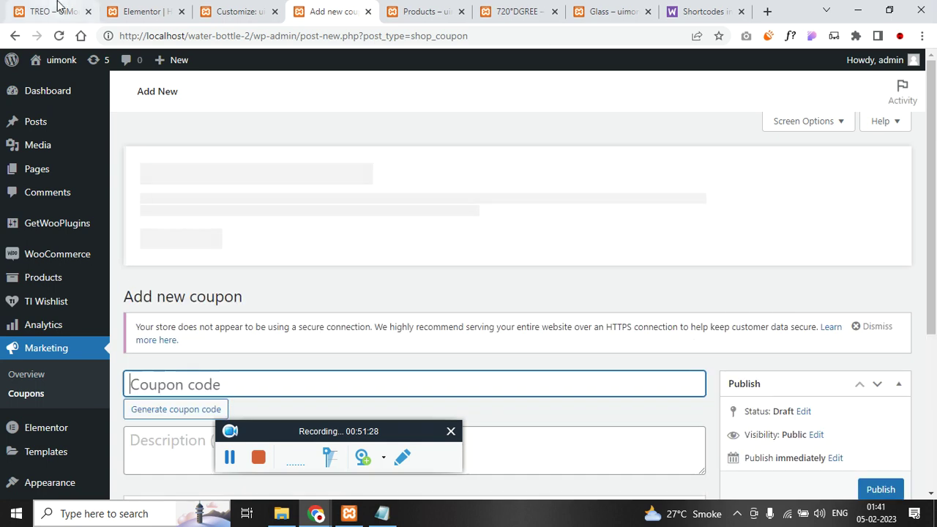
click(51, 11)
click(236, 11)
click(330, 11)
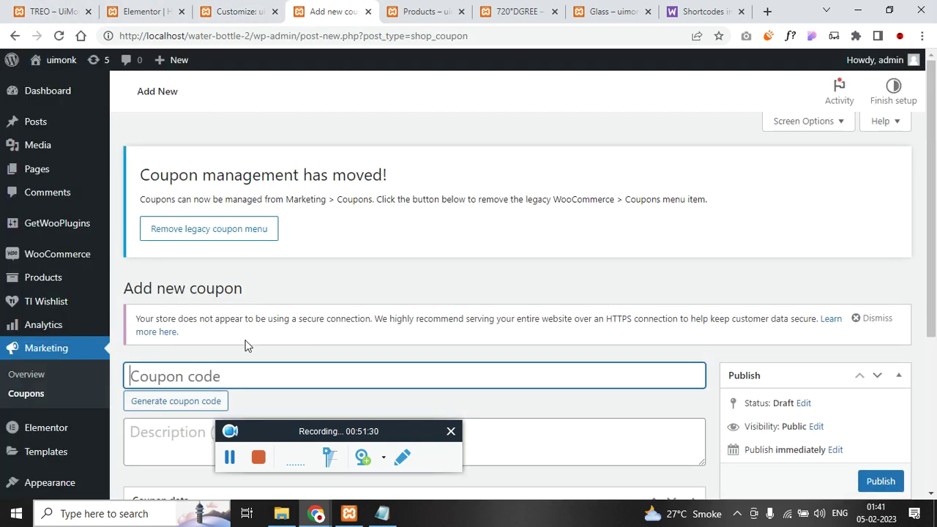
text(uimonk28)
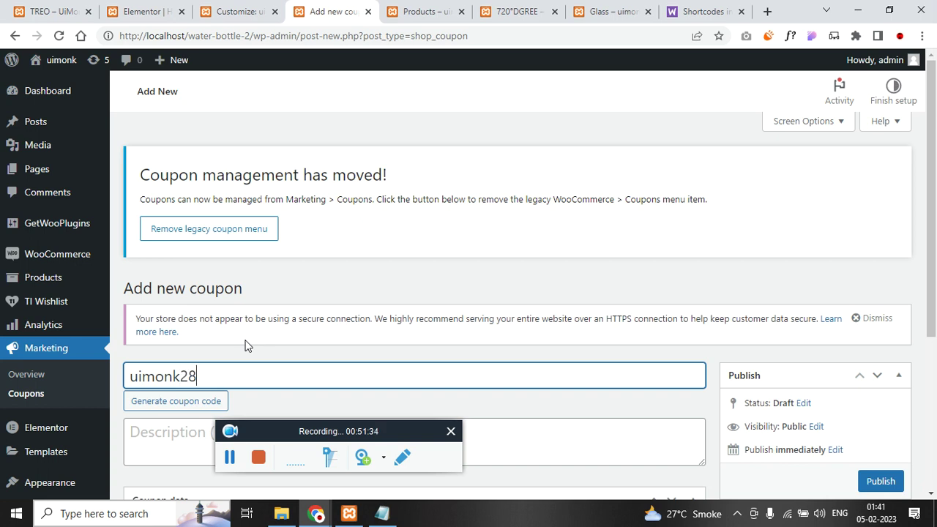
scroll(256, 341, down, 3)
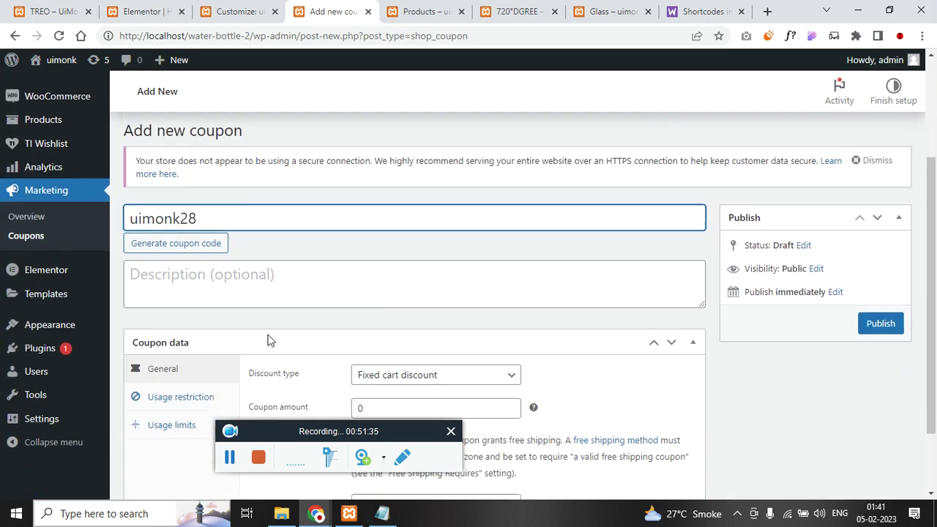
click(472, 290)
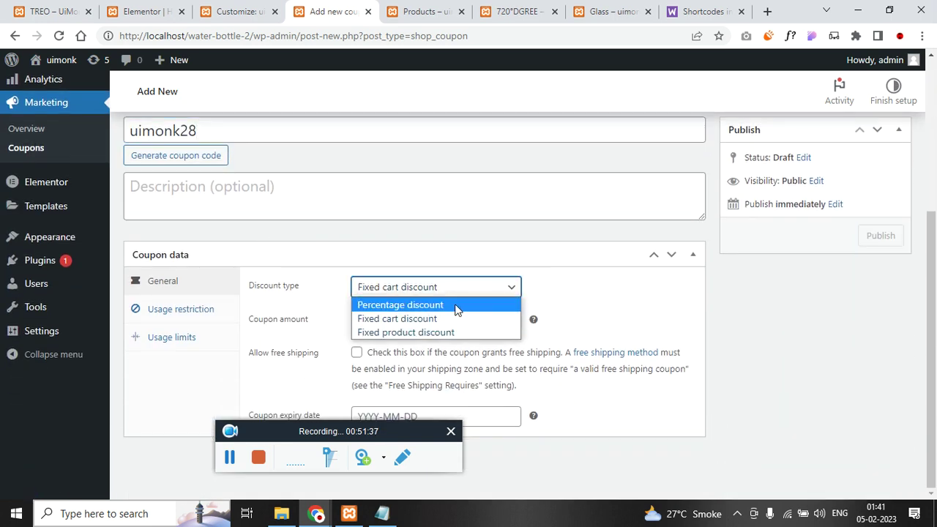
click(456, 304)
click(418, 322)
double_click(416, 325)
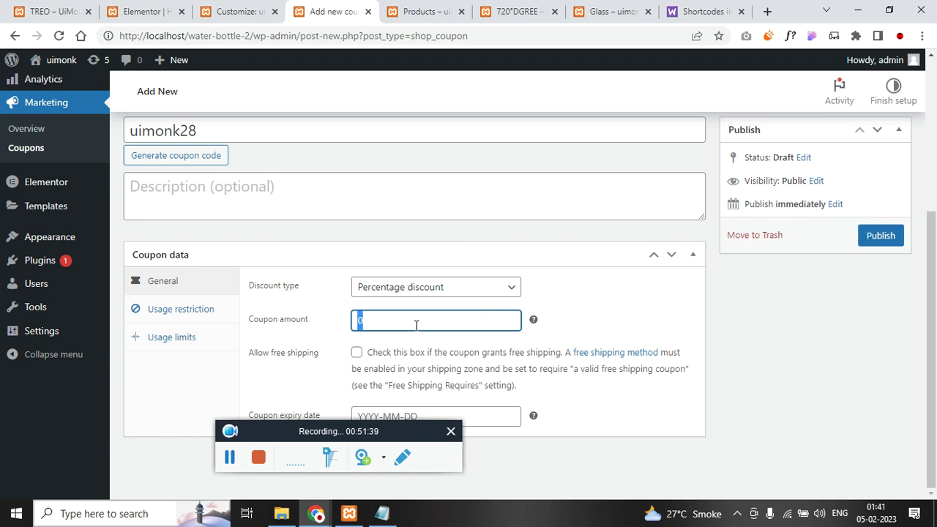
click(878, 237)
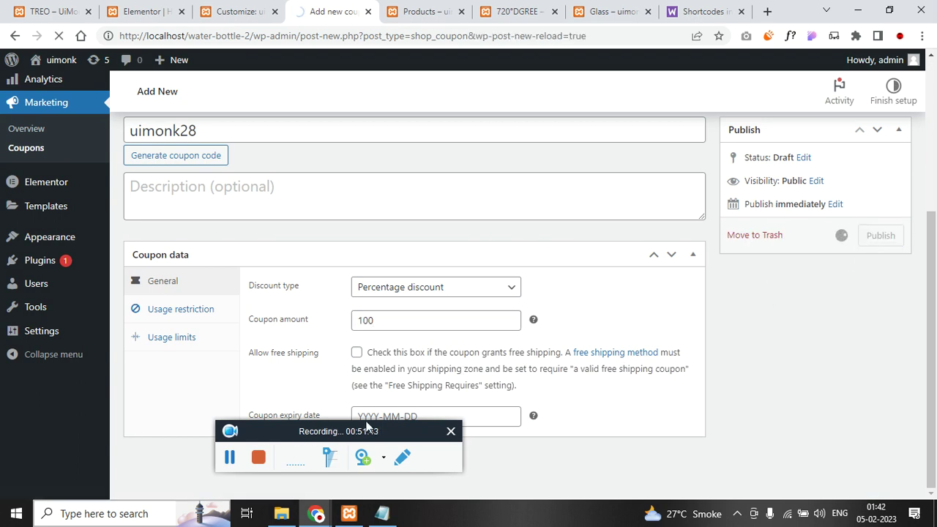
- In the storefront window, change the address to load the localhost/water-bottle-2 home page
mouse_move(339, 517)
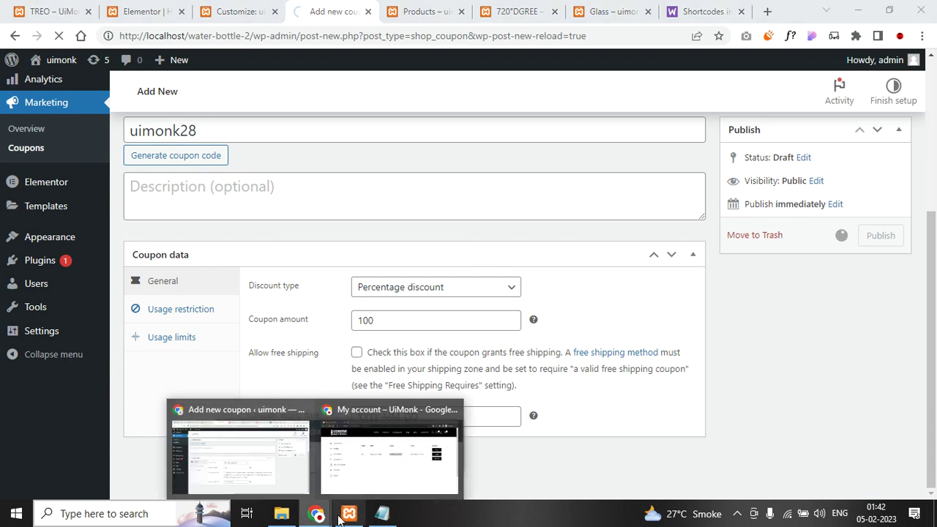
click(368, 476)
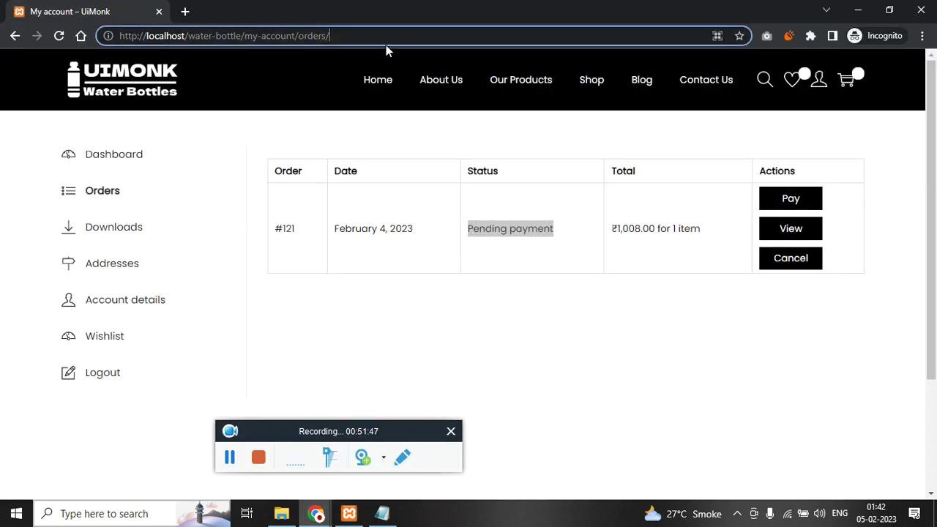
key(ctrl+shift+Left)
key(ctrl+shift+Left)
key(ctrl+shift+Left)
key(shift+Left)
text(-2)
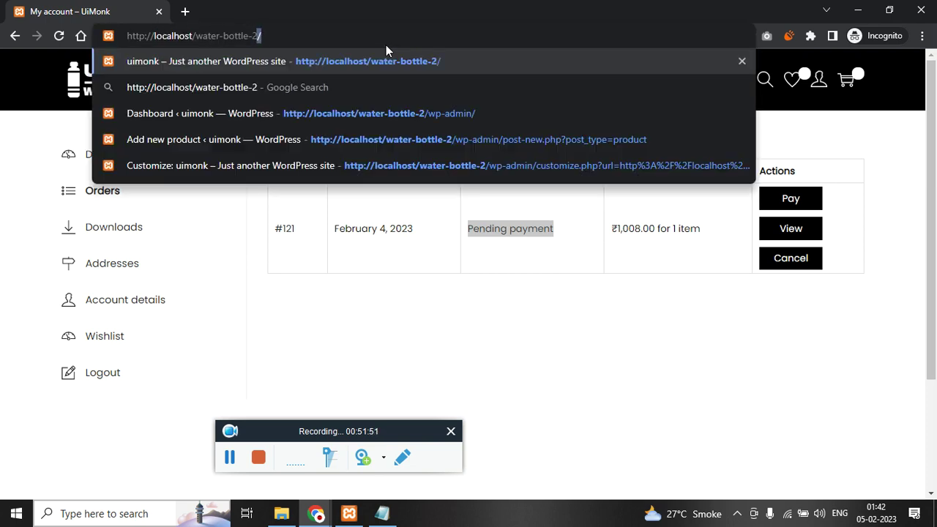
key(Return)
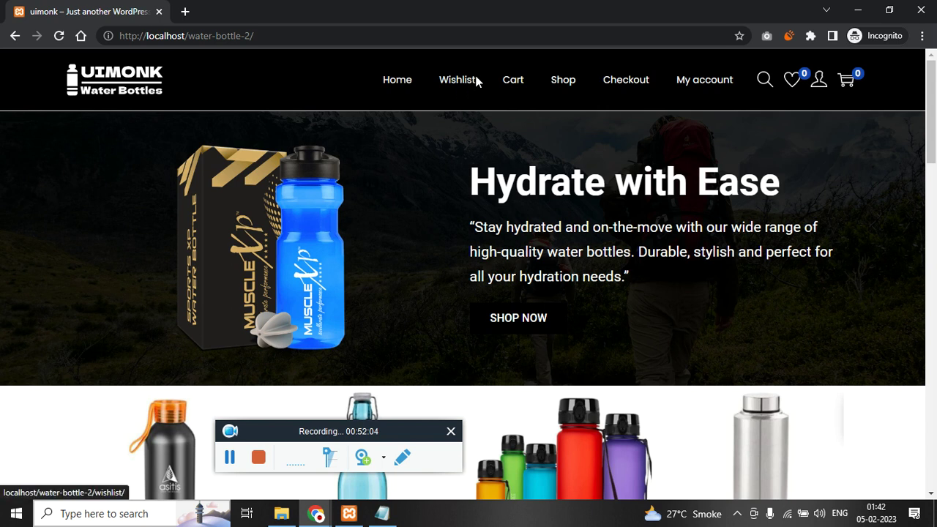
- From the Shop, open the Asitis Nutrition Aluminium Water Bottle in a new tab and view it
click(564, 86)
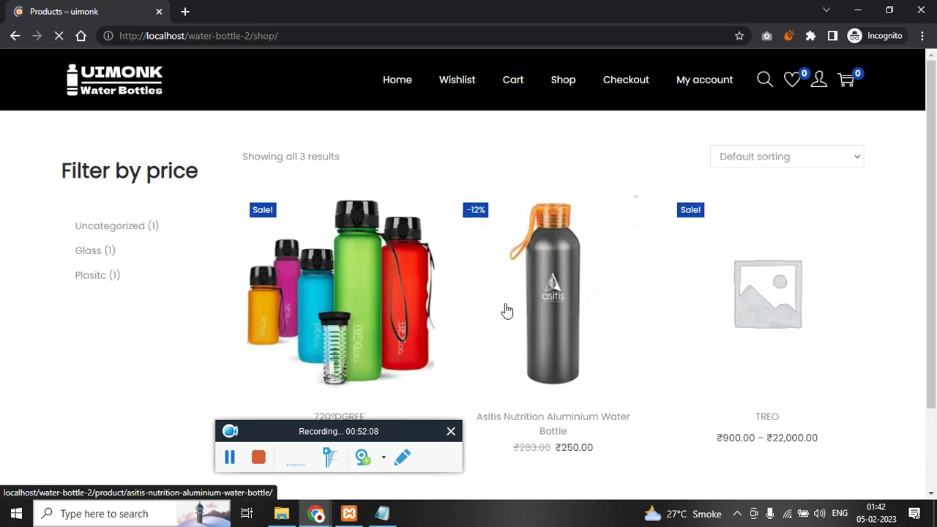
right_click(553, 301)
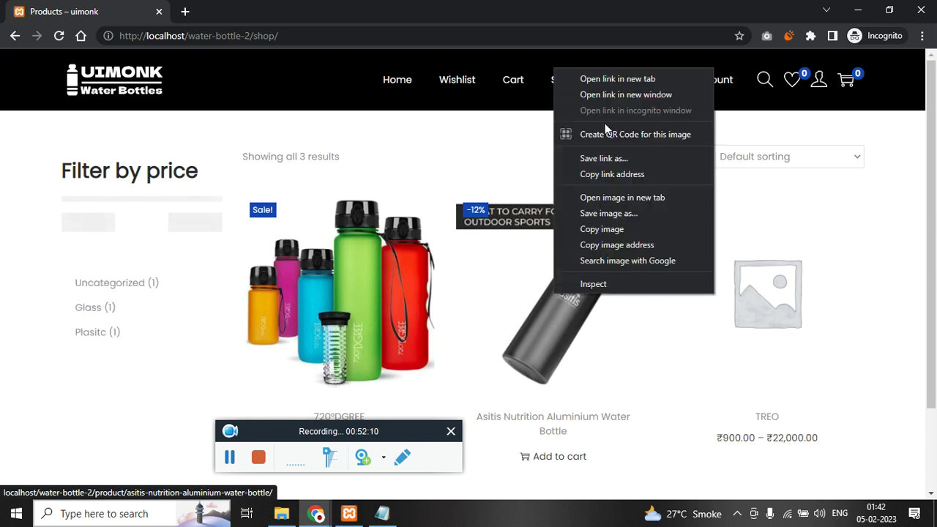
click(618, 75)
click(269, 6)
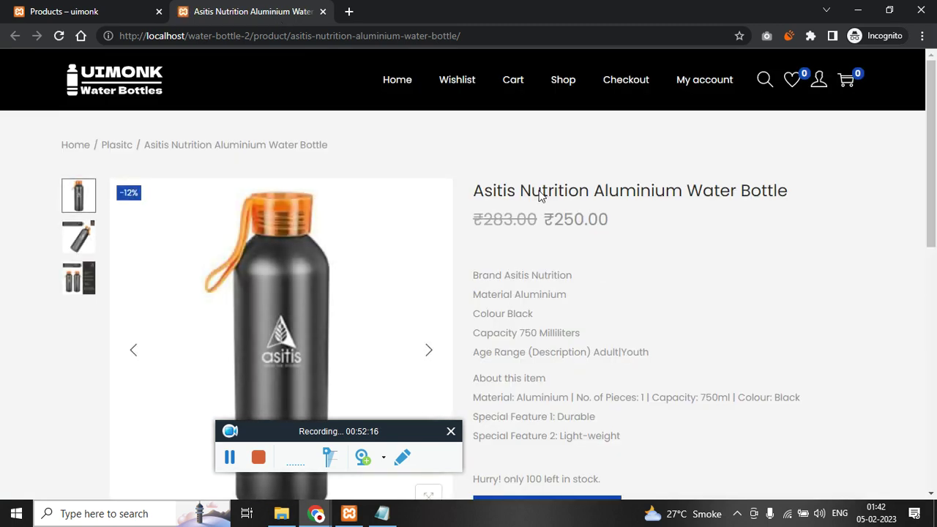
scroll(505, 263, down, 8)
scroll(517, 303, up, 1)
scroll(534, 380, down, 1)
scroll(556, 410, up, 1)
scroll(575, 407, up, 4)
scroll(514, 449, down, 5)
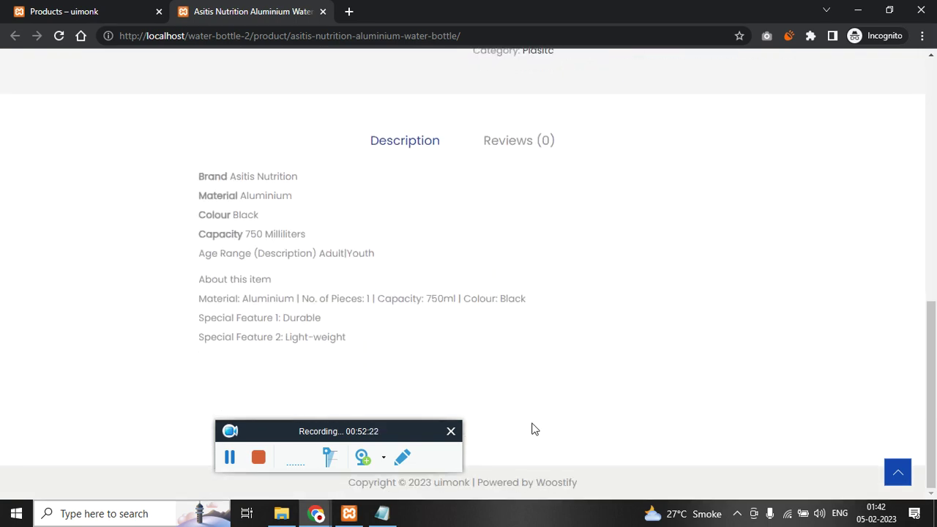
scroll(538, 421, up, 6)
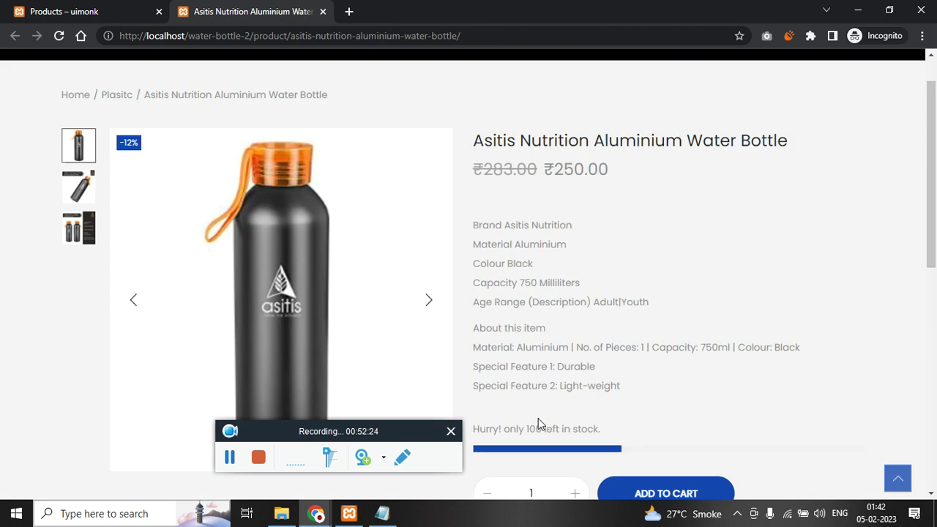
scroll(635, 410, down, 3)
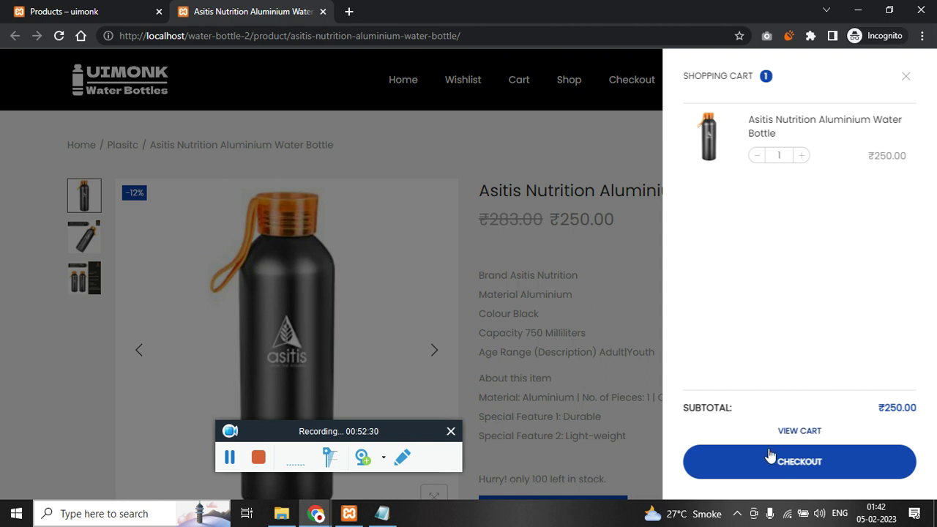
- Proceed to checkout and autofill First name, Last name and Company name from saved suggestions
click(775, 465)
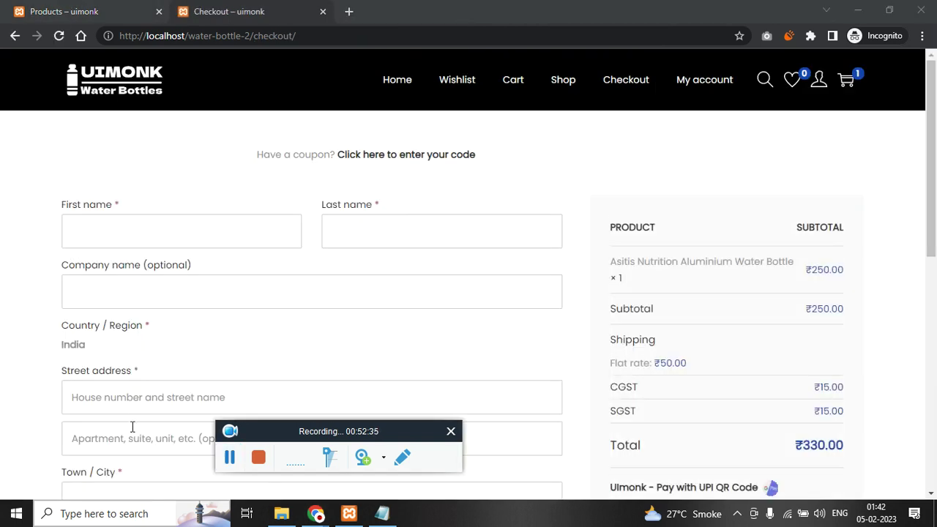
click(107, 245)
click(149, 270)
click(439, 241)
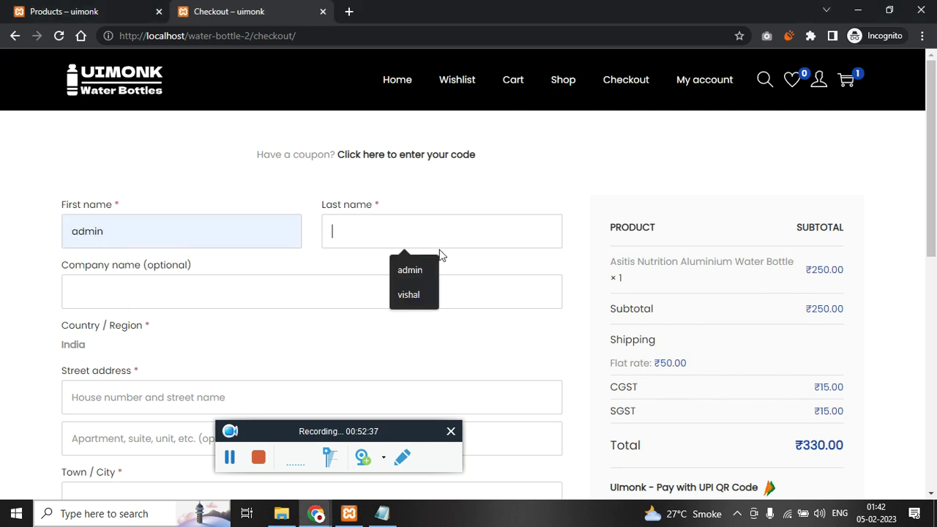
click(414, 295)
click(301, 293)
click(149, 355)
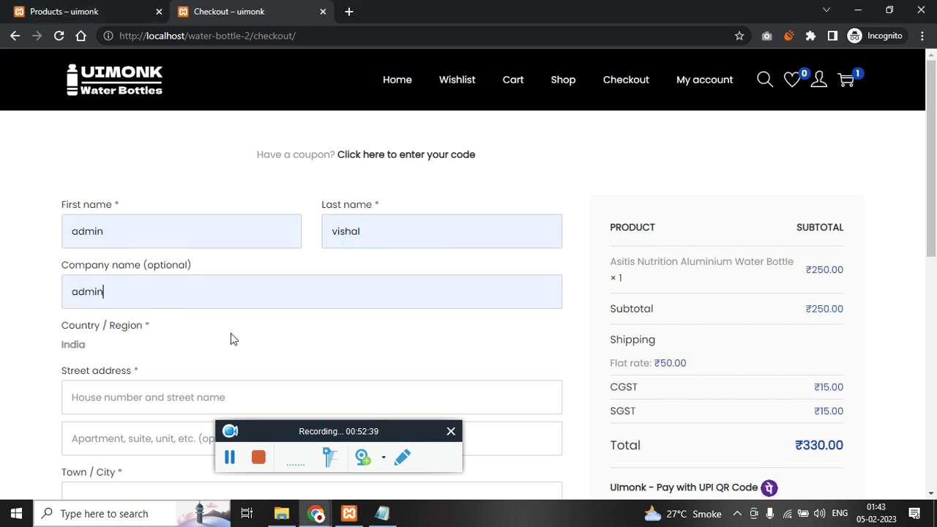
scroll(188, 343, down, 2)
- Fill Street address, apartment line and Town / City with 'admin'
click(122, 253)
click(149, 299)
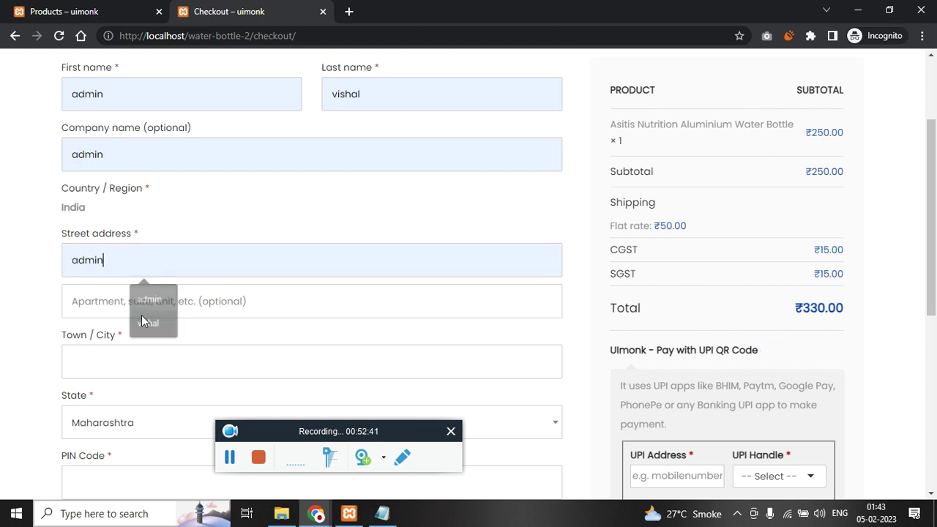
click(152, 301)
click(150, 339)
click(134, 365)
click(145, 399)
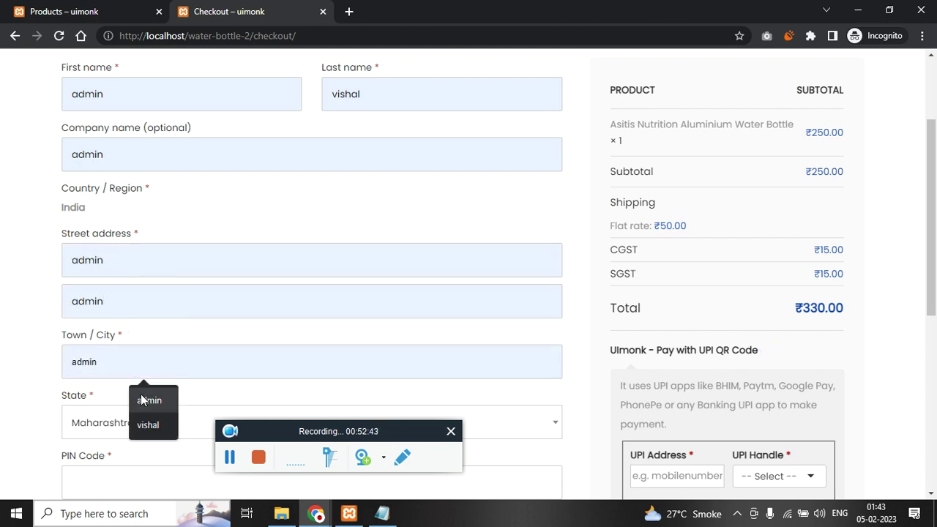
scroll(150, 388, down, 2)
- Choose Tamil Nadu as the state and enter PIN Code 600 so shipping recalculates
click(164, 299)
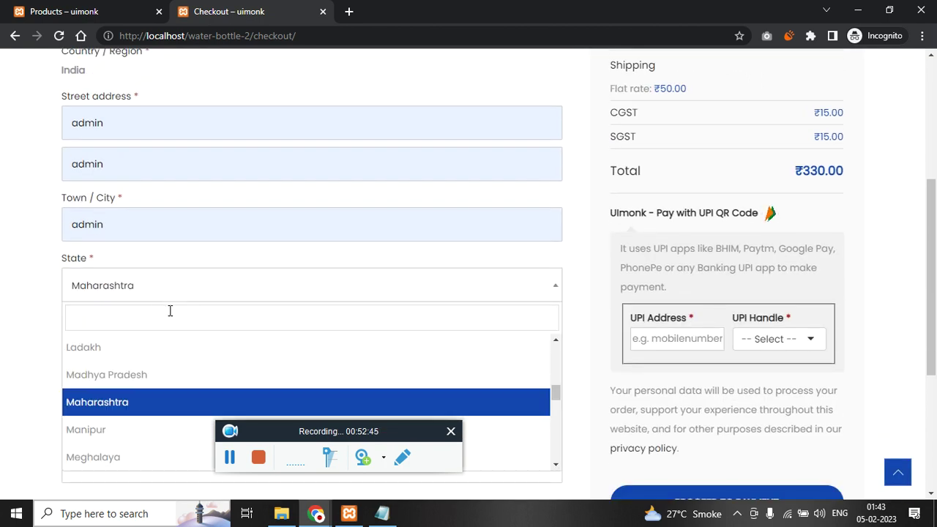
scroll(666, 233, up, 2)
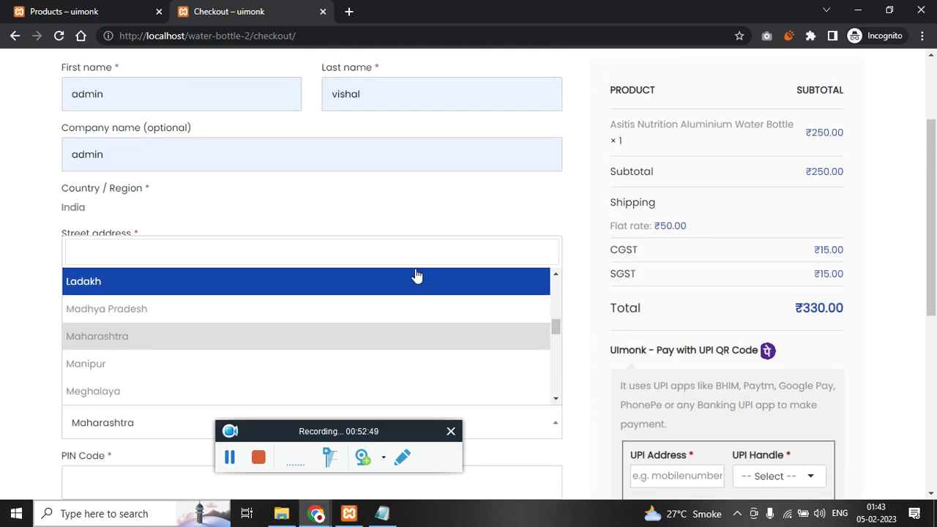
click(148, 249)
text(tamil)
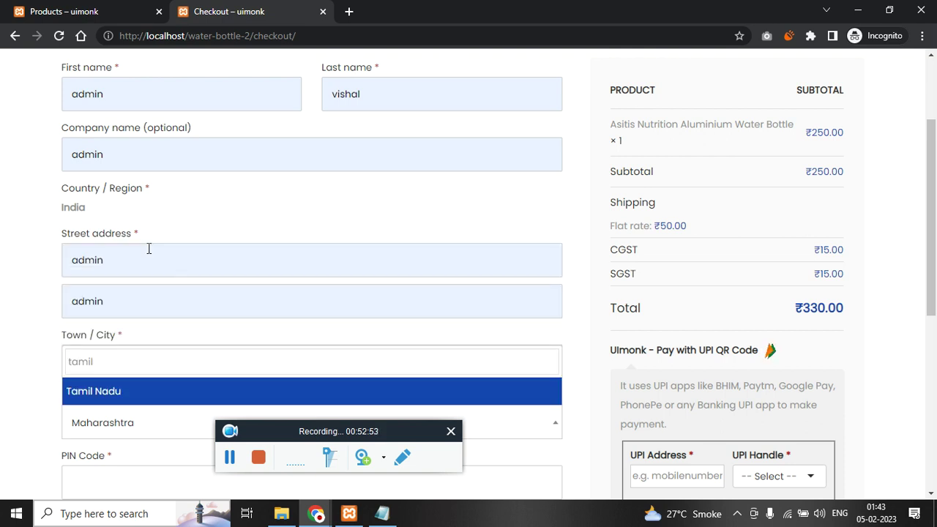
click(141, 401)
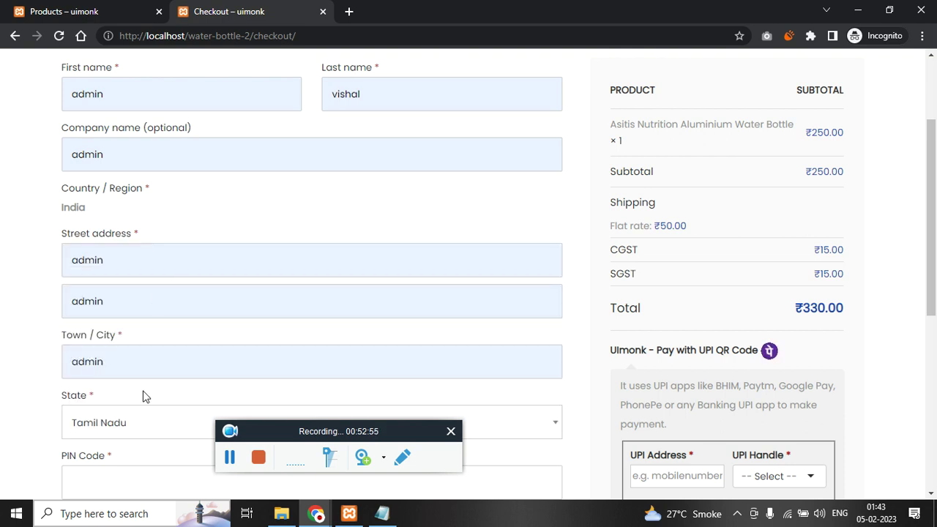
scroll(274, 337, down, 1)
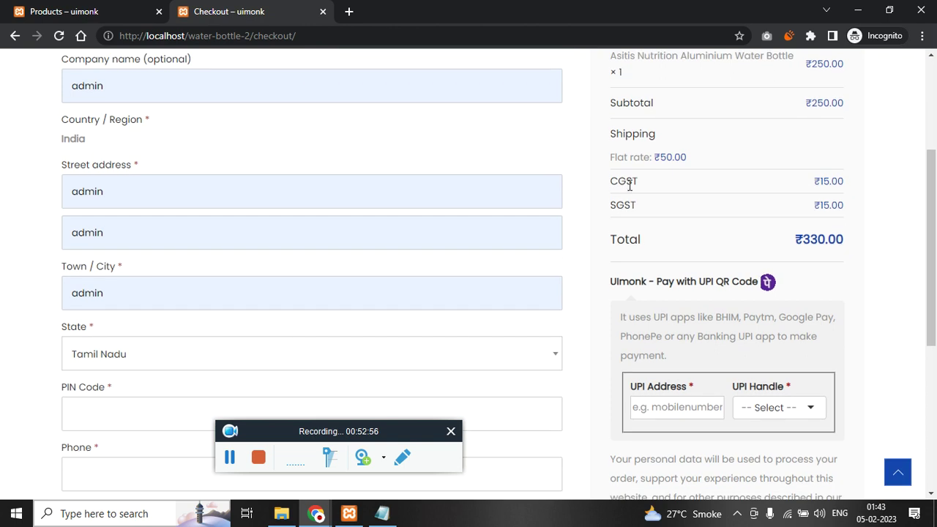
scroll(190, 389, down, 1)
text(600)
key(Tab)
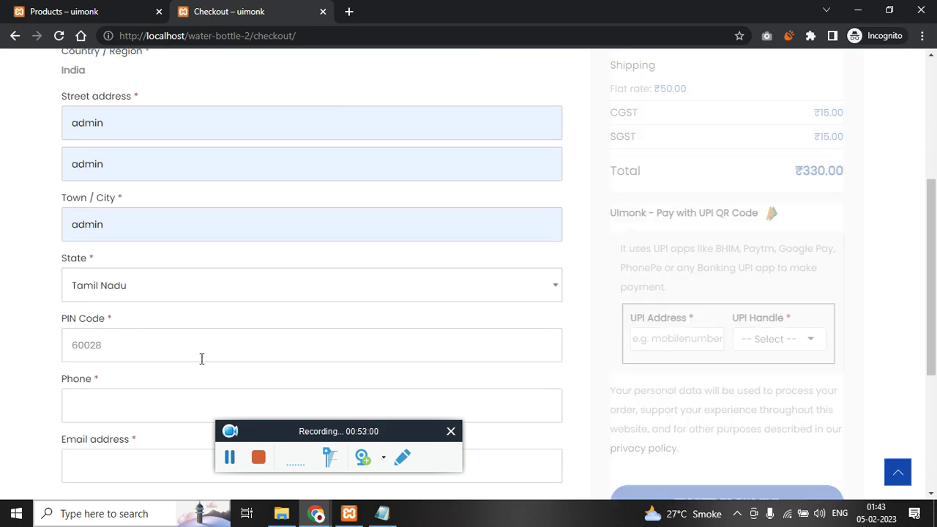
click(126, 347)
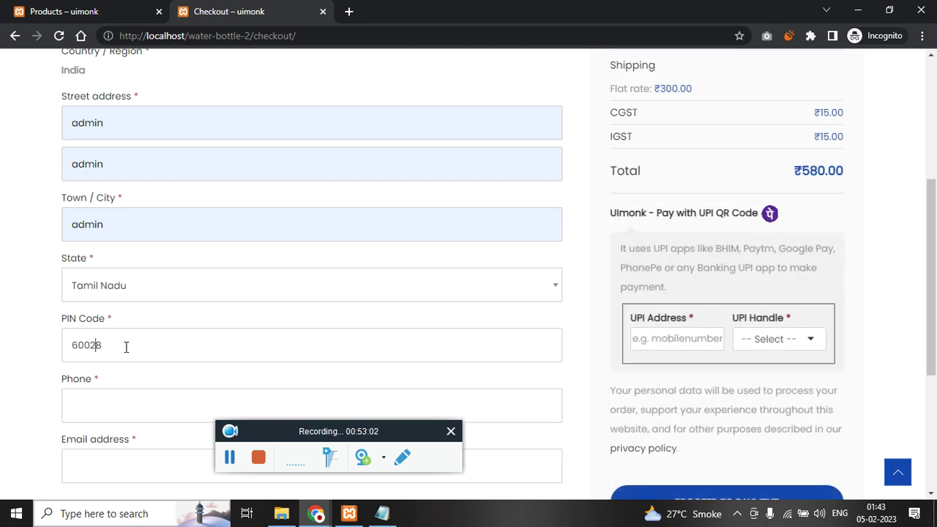
scroll(661, 147, up, 2)
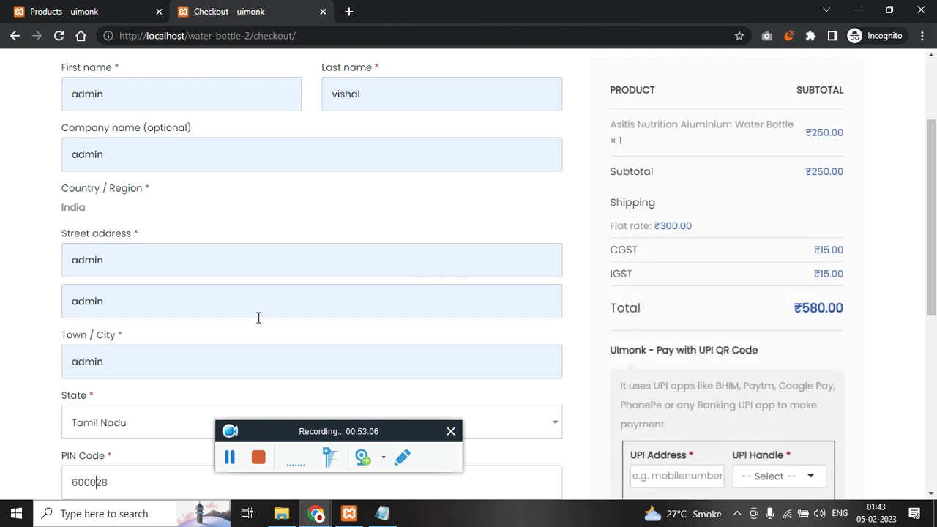
scroll(219, 324, down, 4)
- Fill in the saved phone number and type the email address
click(176, 270)
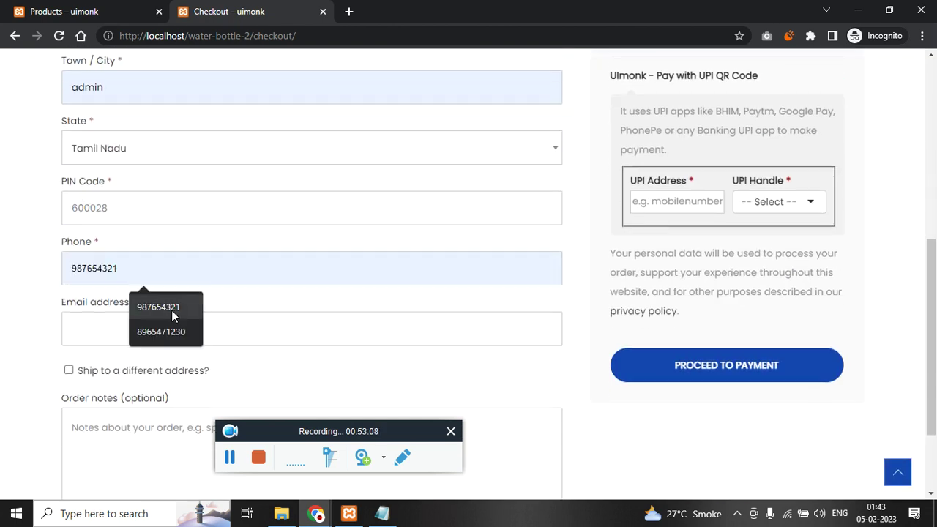
click(173, 312)
click(150, 328)
text(b@gmail.)
- Toggle 'Ship to a different address?' on and off, then bring the Edit coupon window forward
scroll(171, 325, down, 1)
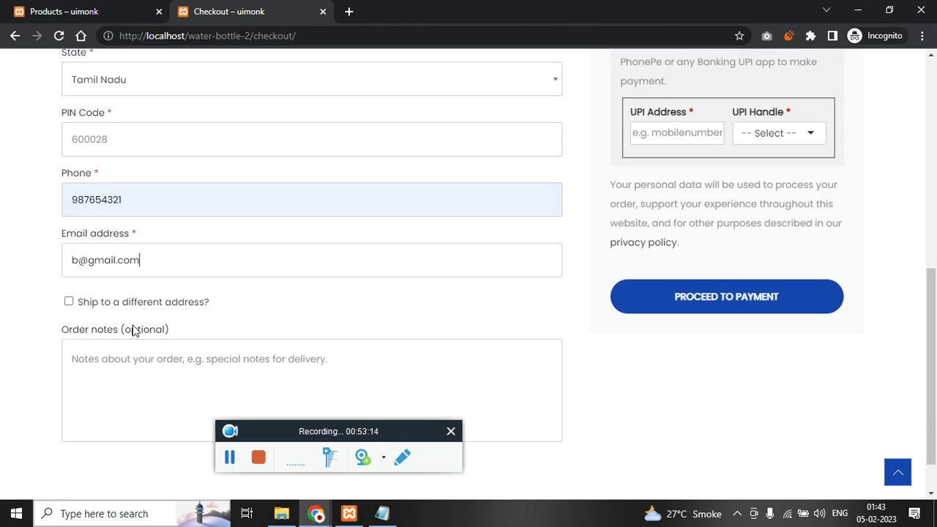
click(139, 300)
scroll(270, 341, down, 2)
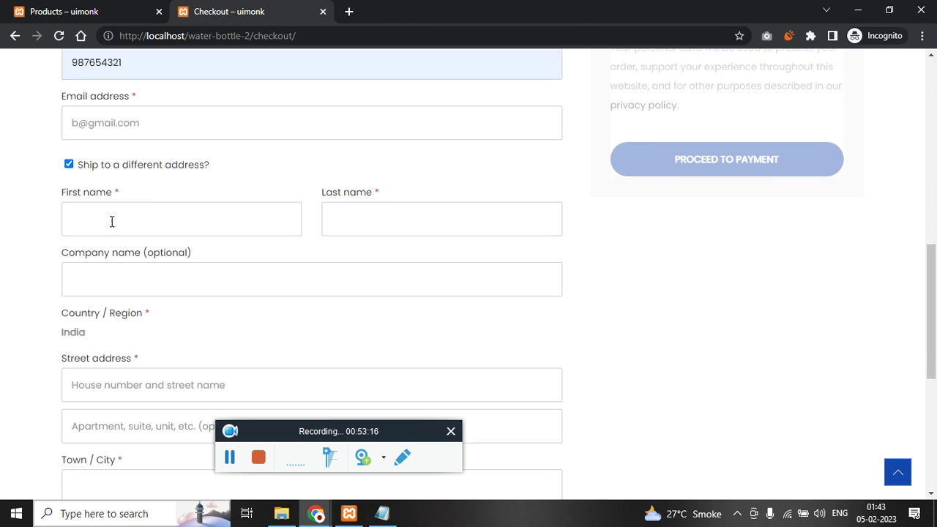
click(144, 164)
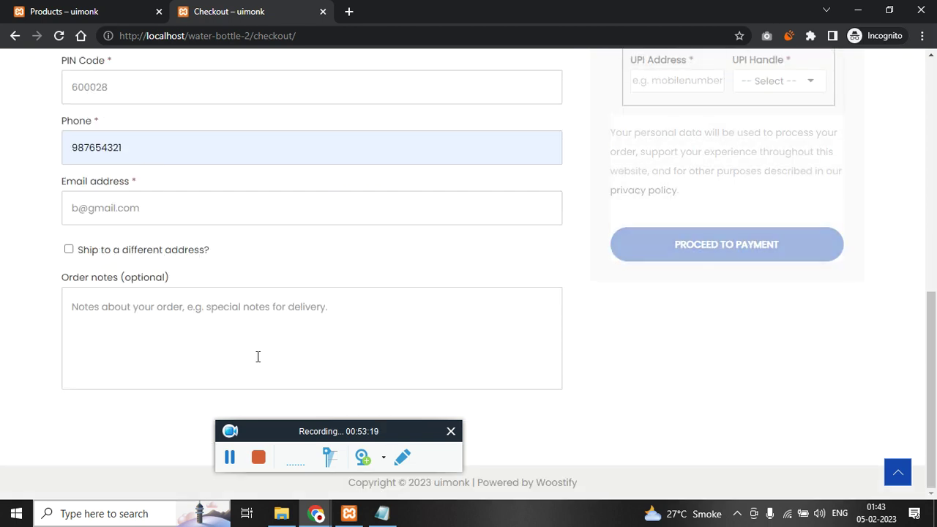
scroll(257, 357, up, 2)
scroll(257, 357, up, 5)
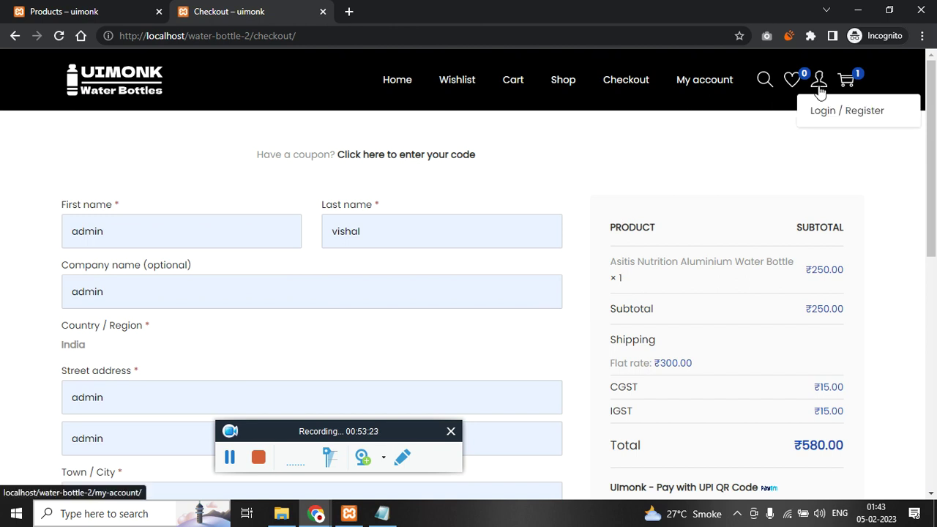
scroll(48, 318, down, 7)
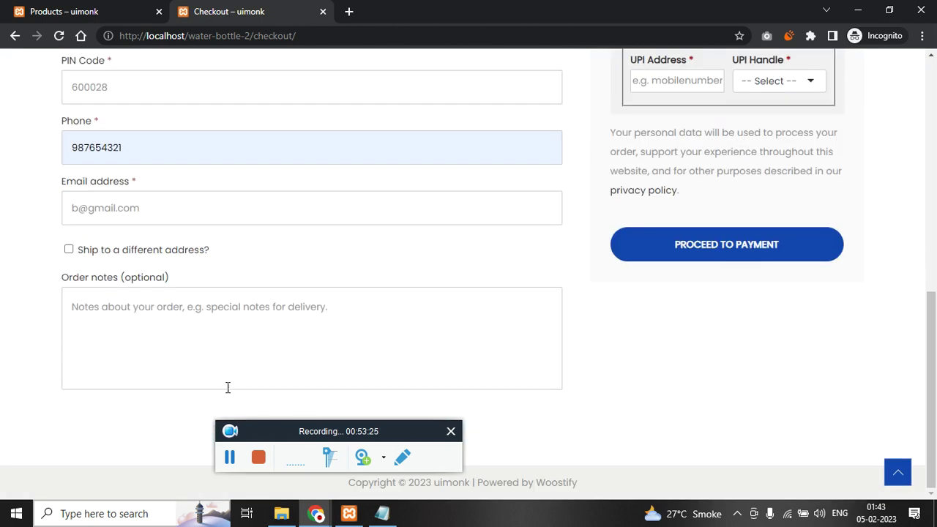
mouse_move(316, 513)
click(238, 454)
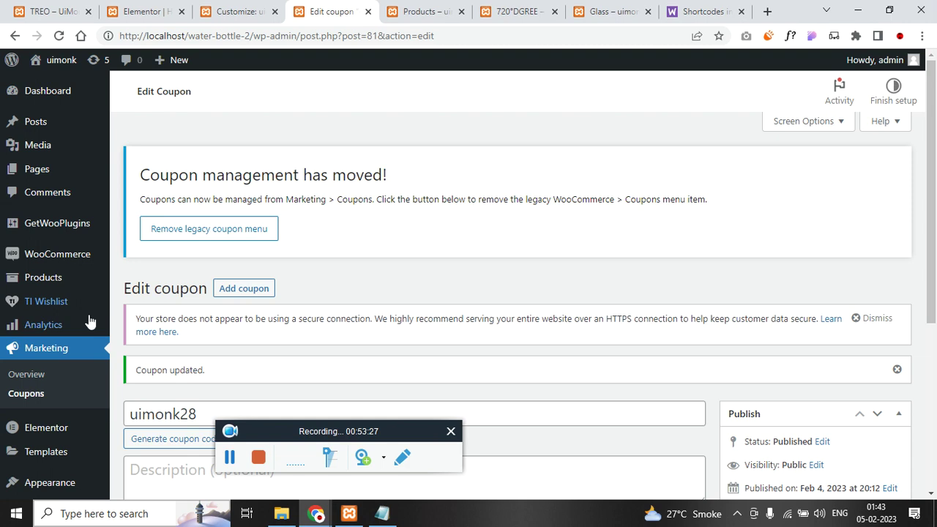
- Go to the Accounts & Privacy section of WooCommerce settings
scroll(95, 344, down, 2)
scroll(55, 322, up, 2)
mouse_move(44, 255)
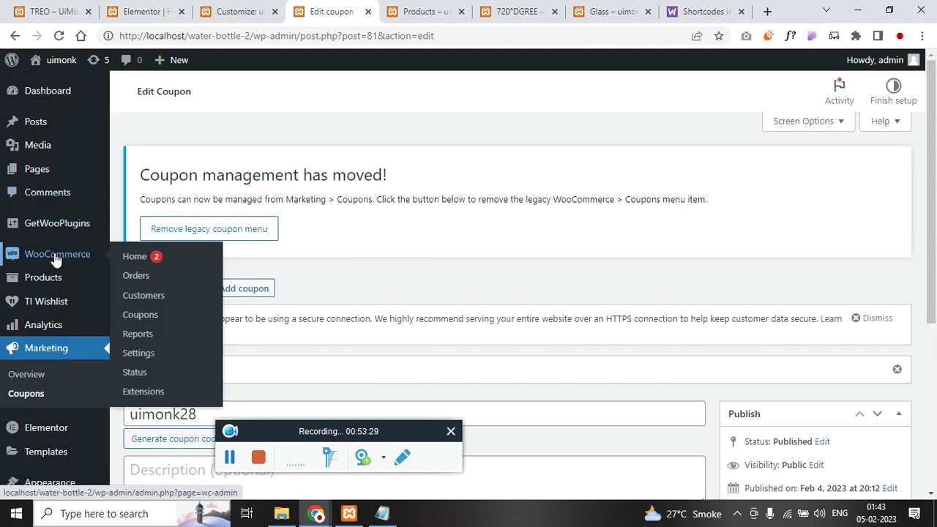
click(166, 353)
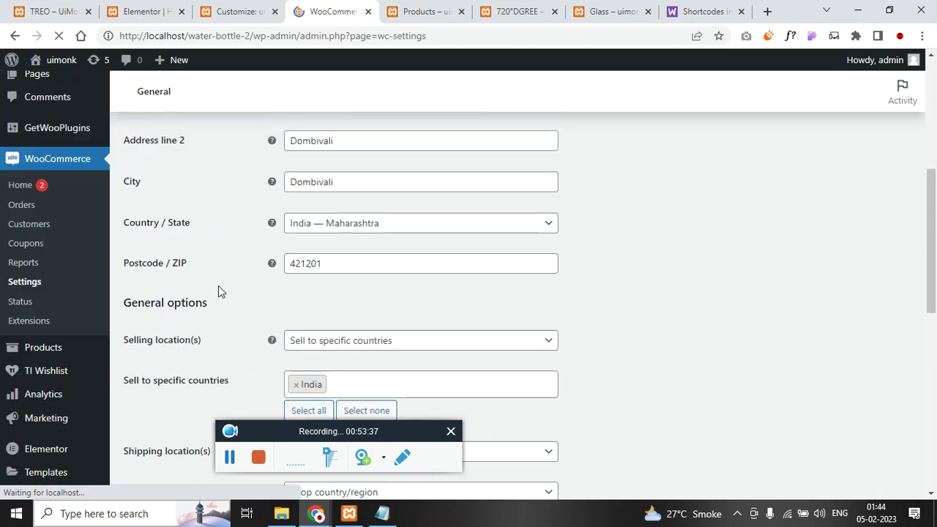
click(425, 236)
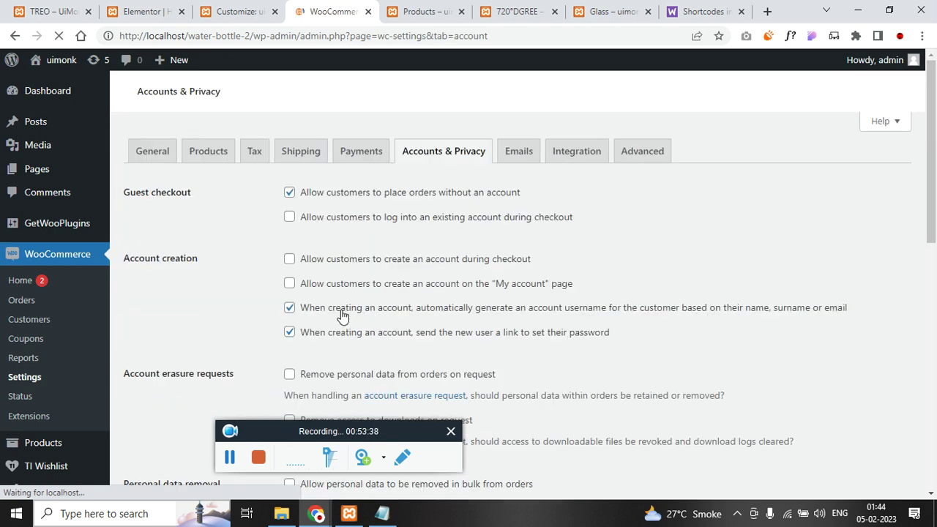
- Allow My account signup and checkout login, turn off auto-generated usernames and password links, and save
scroll(381, 241, down, 1)
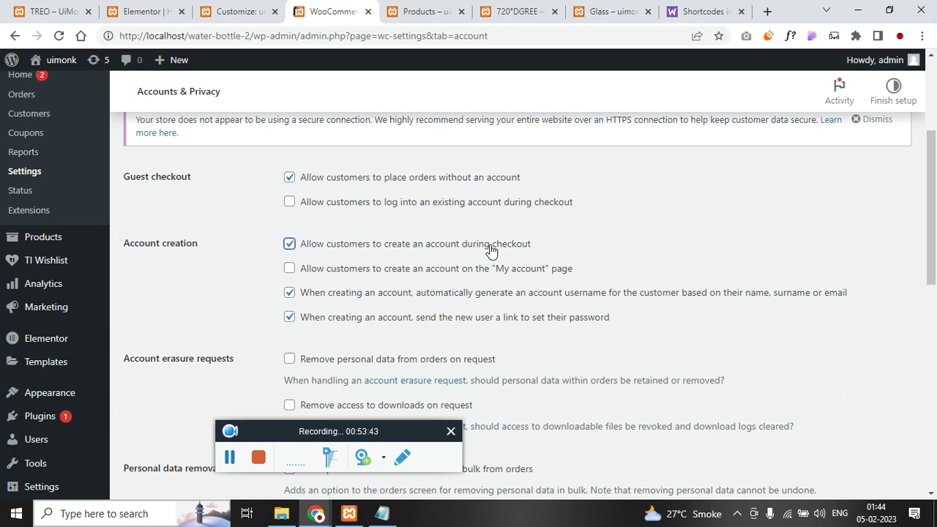
click(433, 269)
click(289, 292)
click(290, 317)
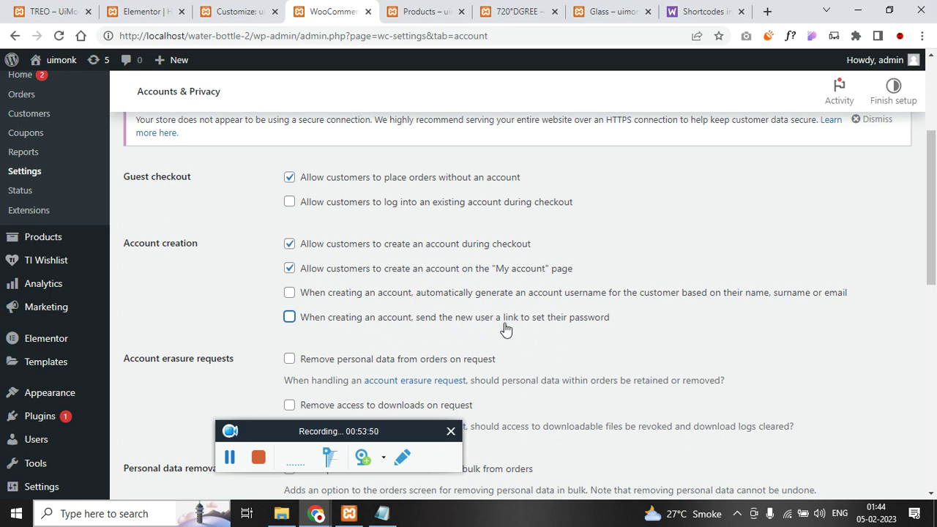
scroll(307, 337, up, 1)
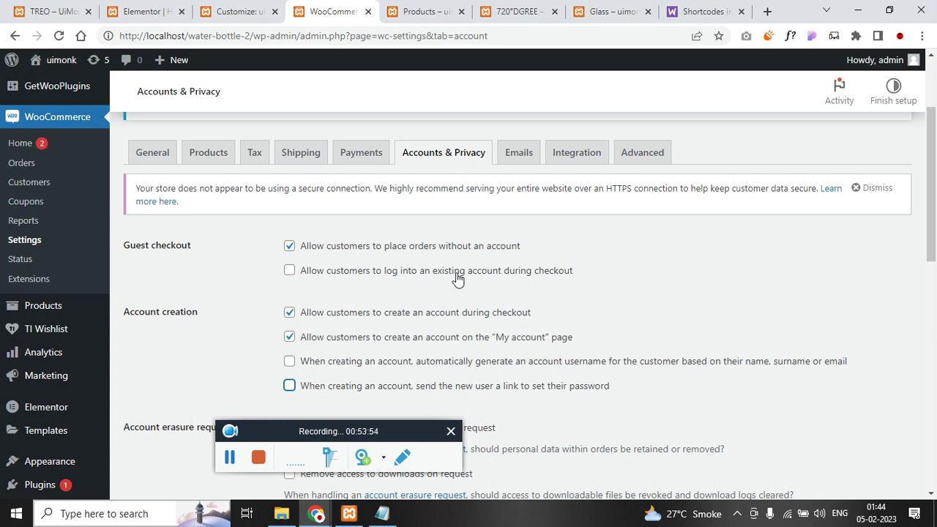
click(289, 270)
scroll(228, 305, down, 9)
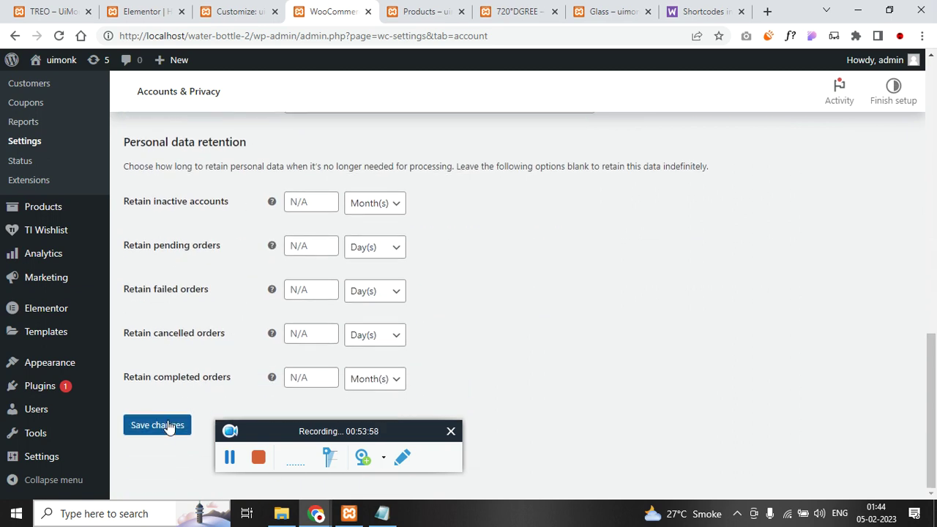
click(170, 427)
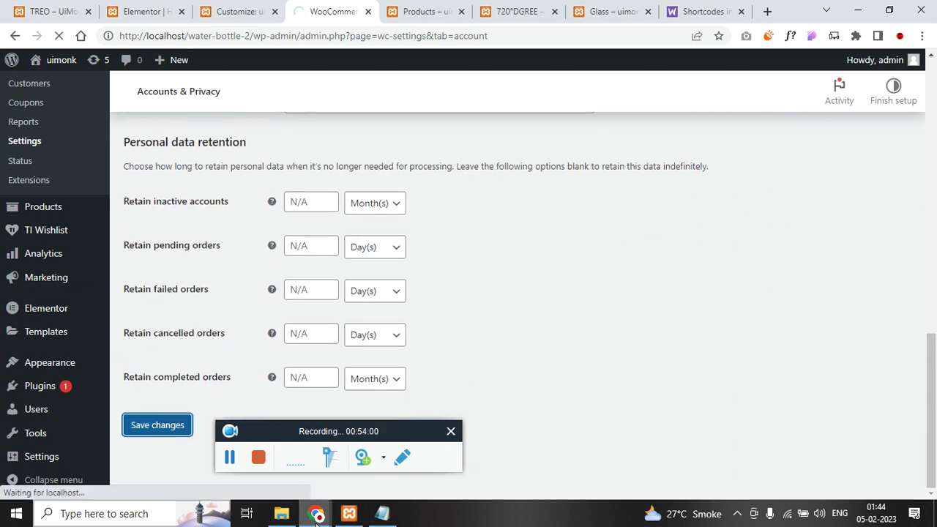
- Reload the storefront checkout page and note the ₹300.00 shipping charge
mouse_move(316, 514)
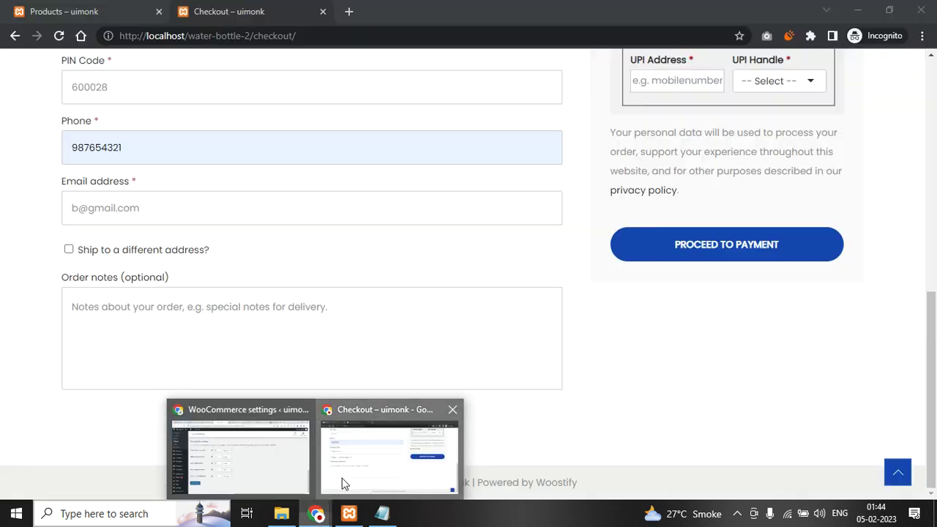
click(345, 481)
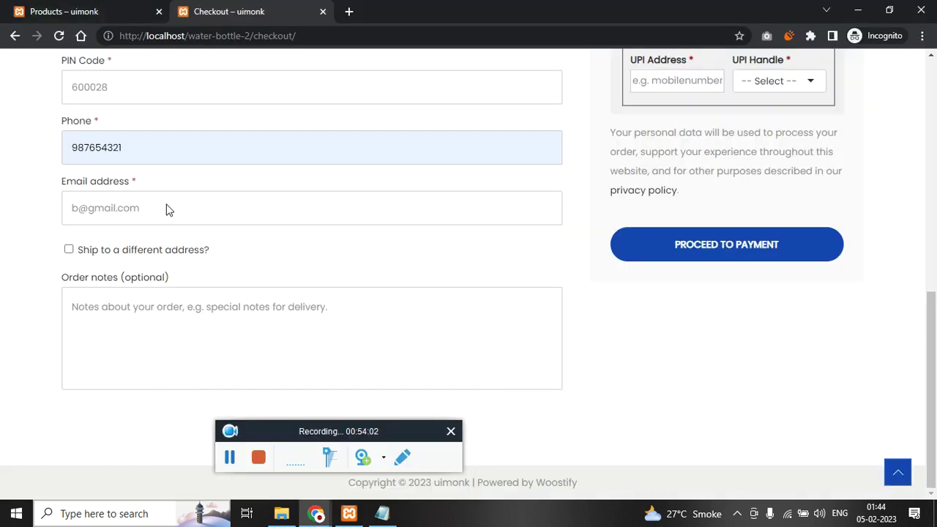
scroll(69, 309, up, 7)
scroll(75, 320, down, 6)
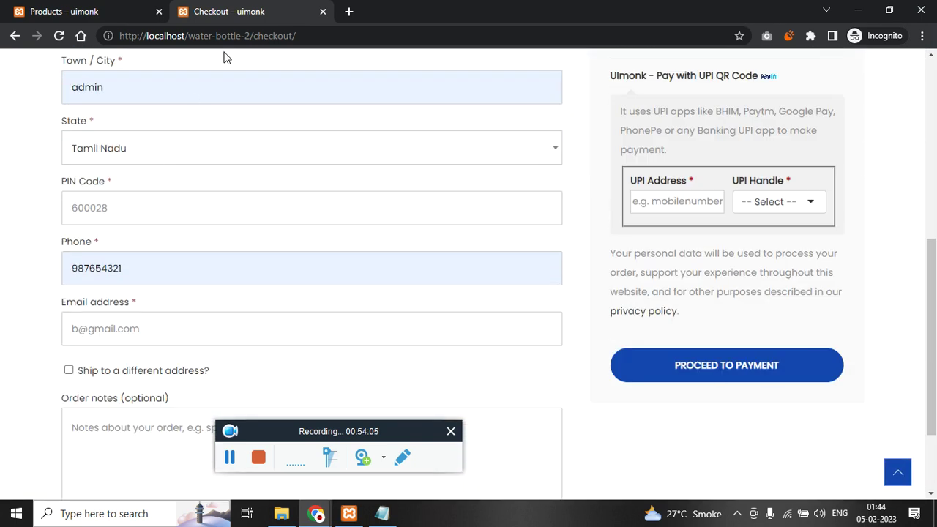
click(231, 41)
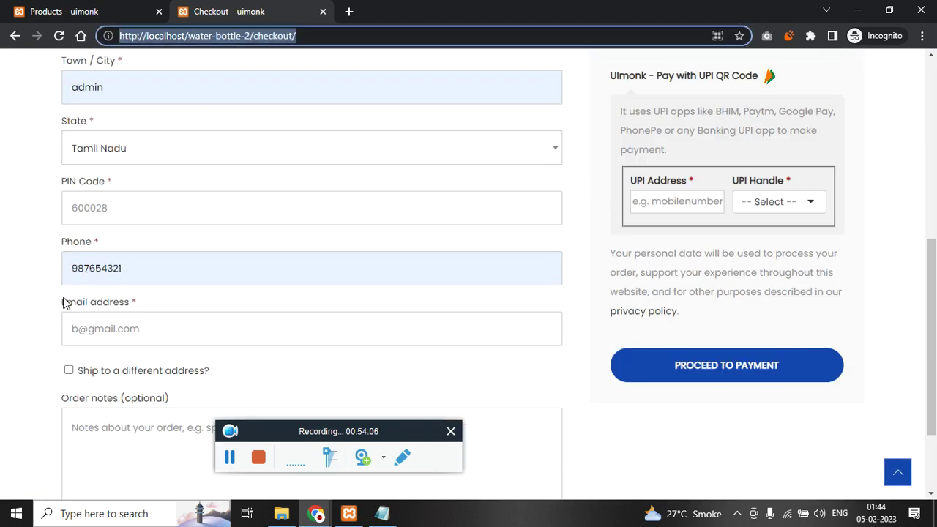
key(Return)
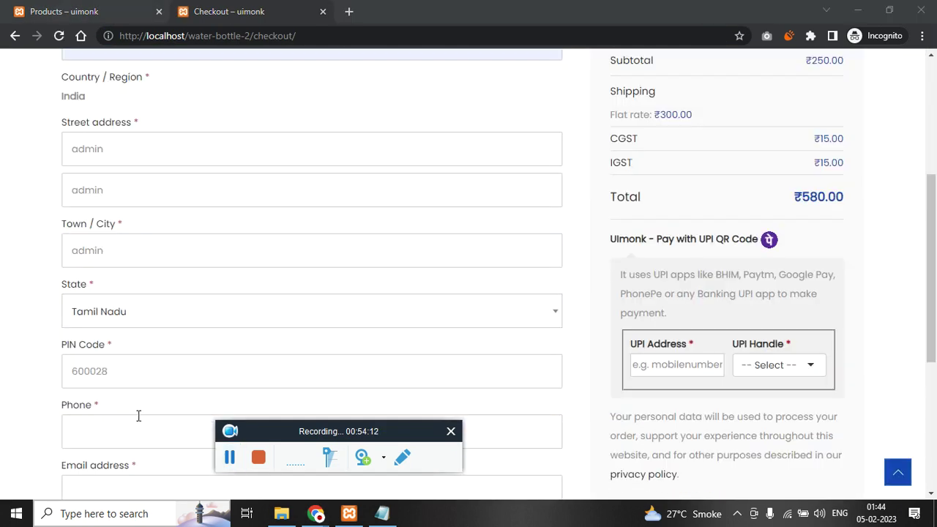
click(138, 248)
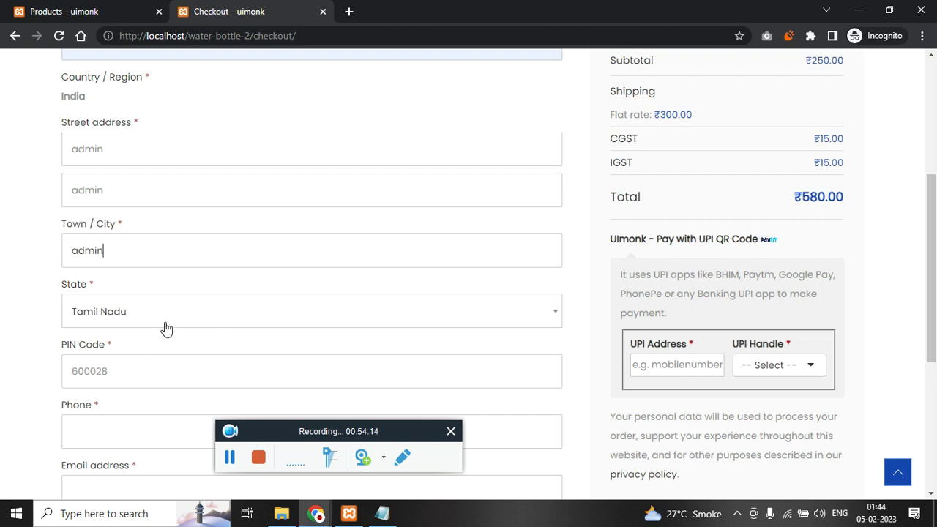
double_click(666, 114)
- Set the State to Maharashtra and check the new ₹50.00 shipping charge
click(183, 312)
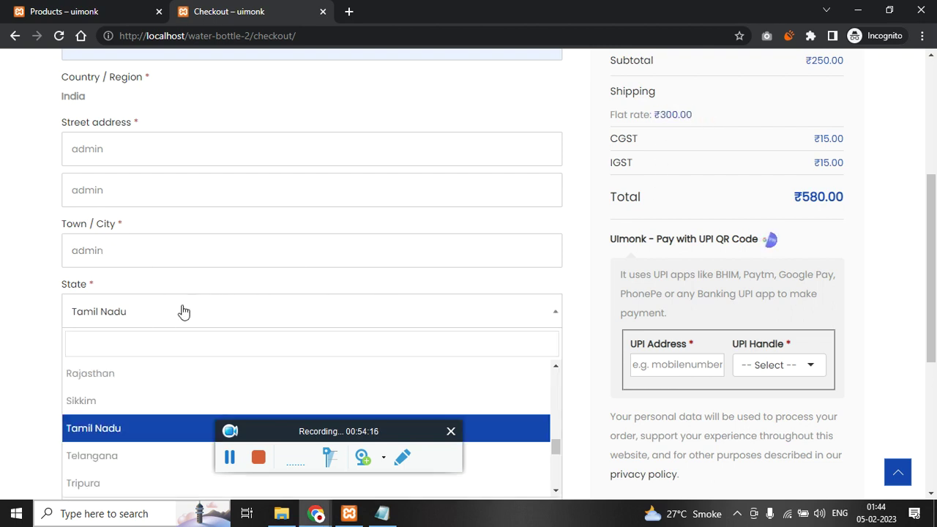
key(Up)
key(Up)
text(mah)
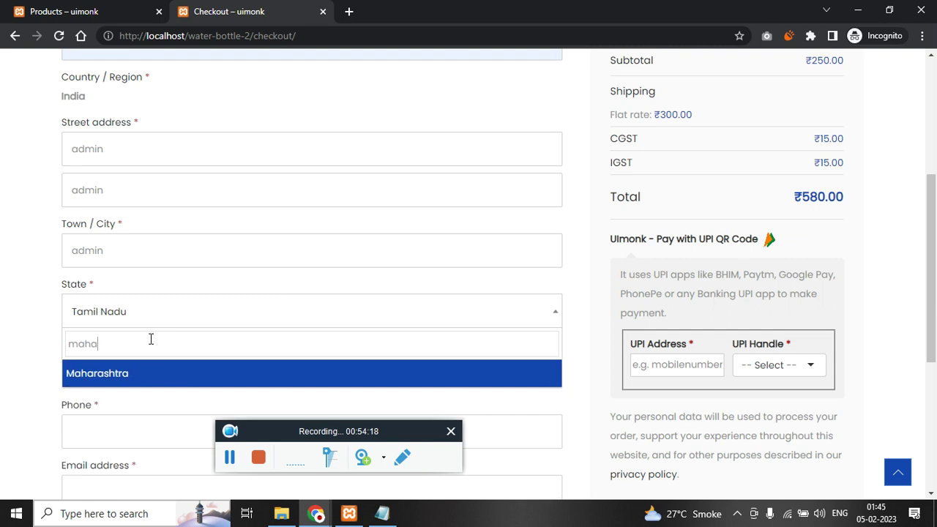
click(150, 368)
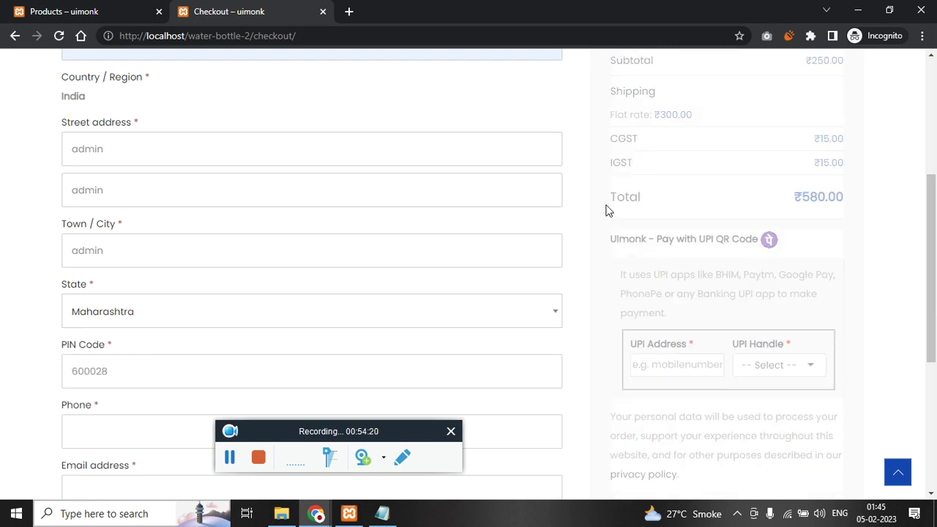
drag(659, 116, 687, 112)
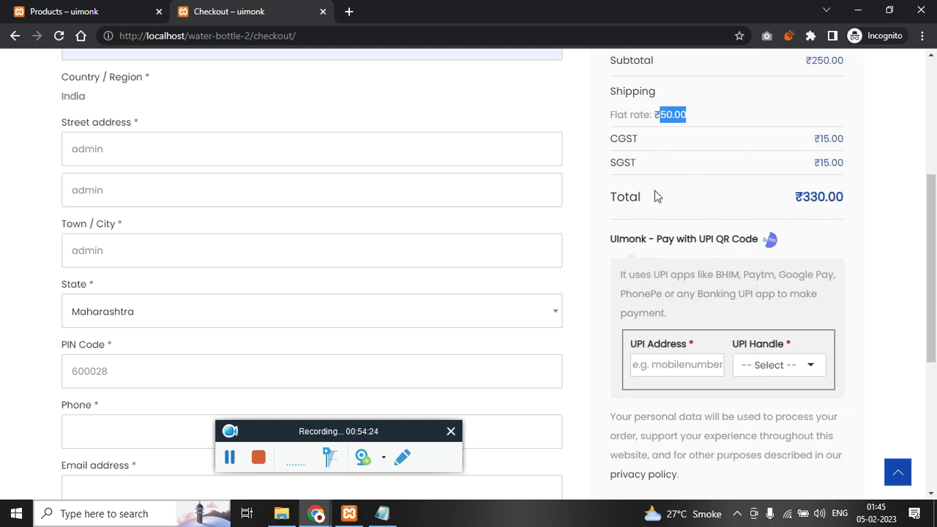
drag(644, 163, 607, 165)
- Switch the State to Tamil Nadu and review the updated order summary
click(126, 313)
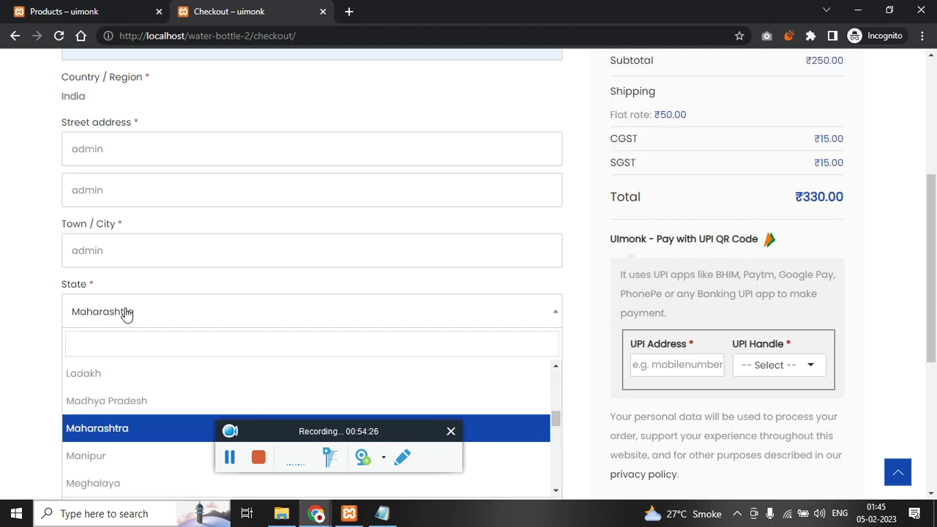
text(tas)
key(BackSpace)
text(m)
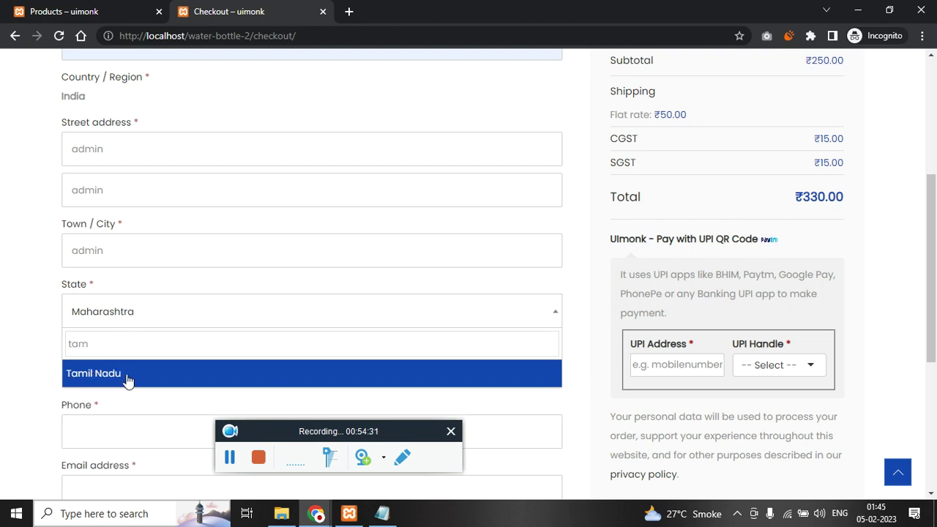
click(125, 378)
drag(626, 186, 617, 142)
click(656, 159)
- Set the State back to Maharashtra
click(151, 307)
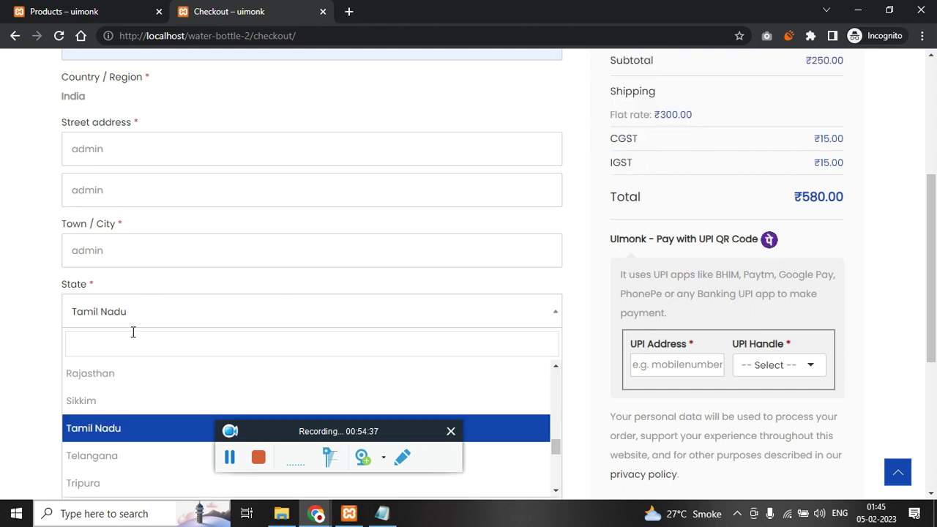
text(maha)
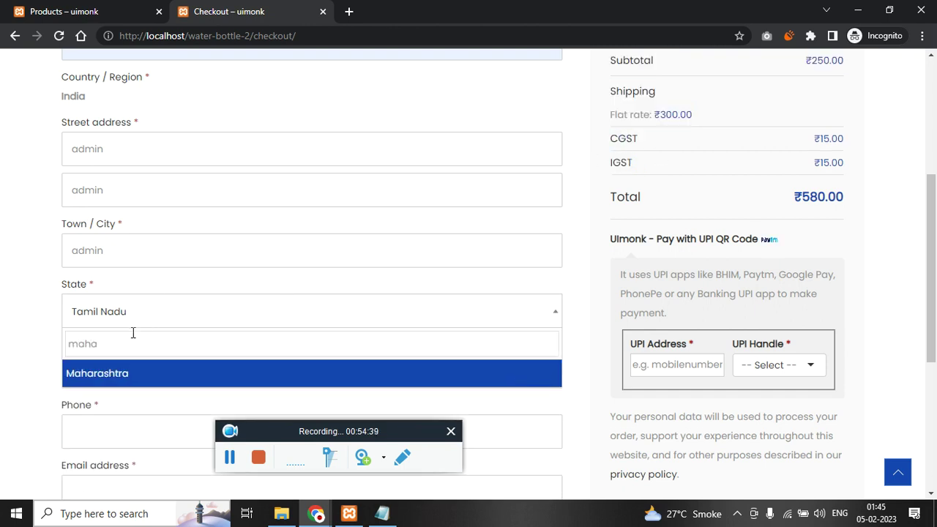
click(138, 373)
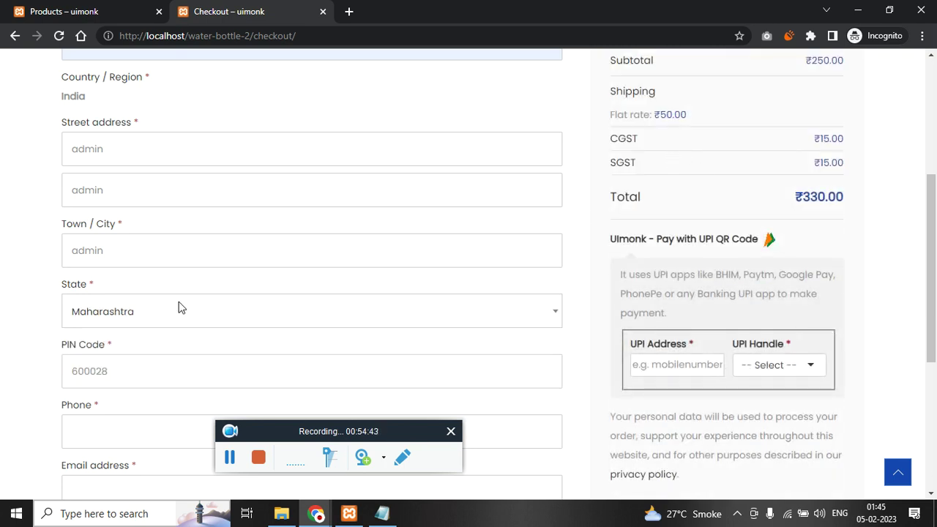
scroll(582, 213, down, 3)
- Fill in phone and email, and opt to create an account with a chosen username and password
click(159, 264)
click(142, 287)
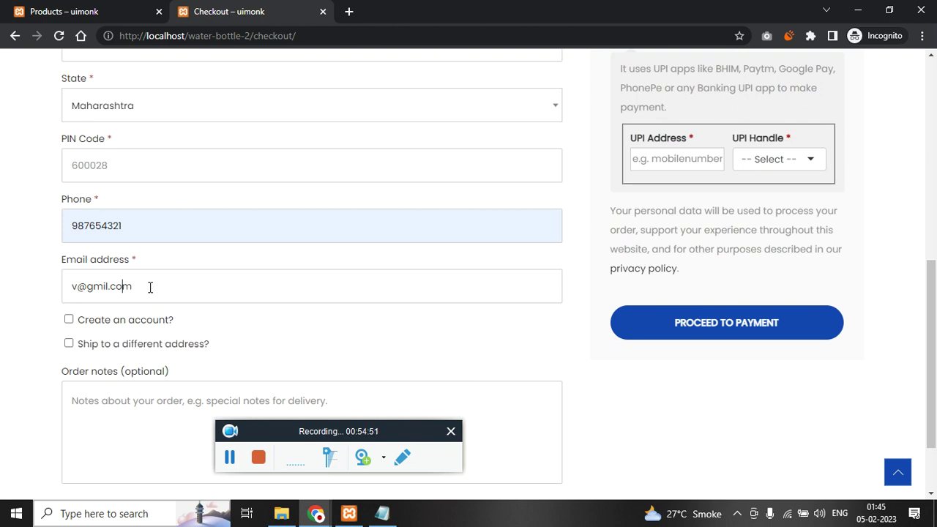
text(a)
click(142, 319)
scroll(110, 293, down, 2)
click(124, 210)
key(Tab)
scroll(241, 359, down, 1)
scroll(408, 282, up, 5)
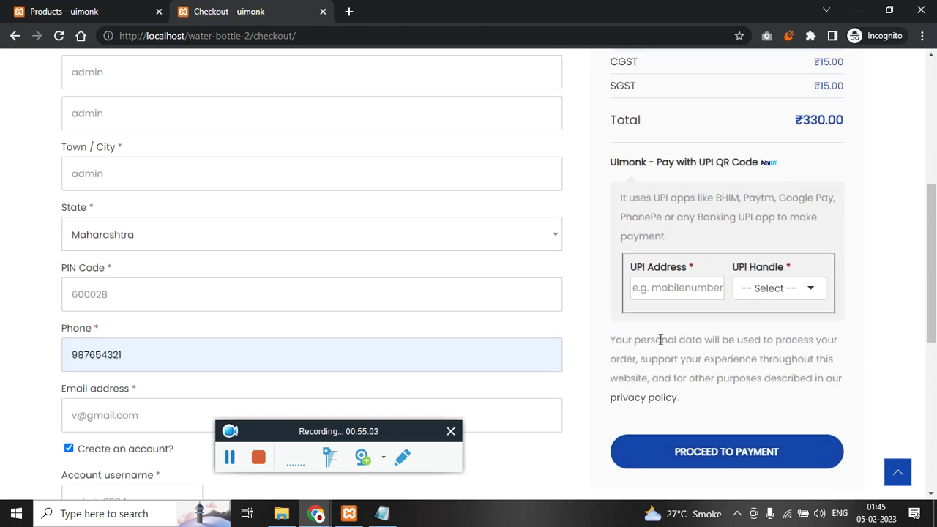
click(677, 288)
text(ag)
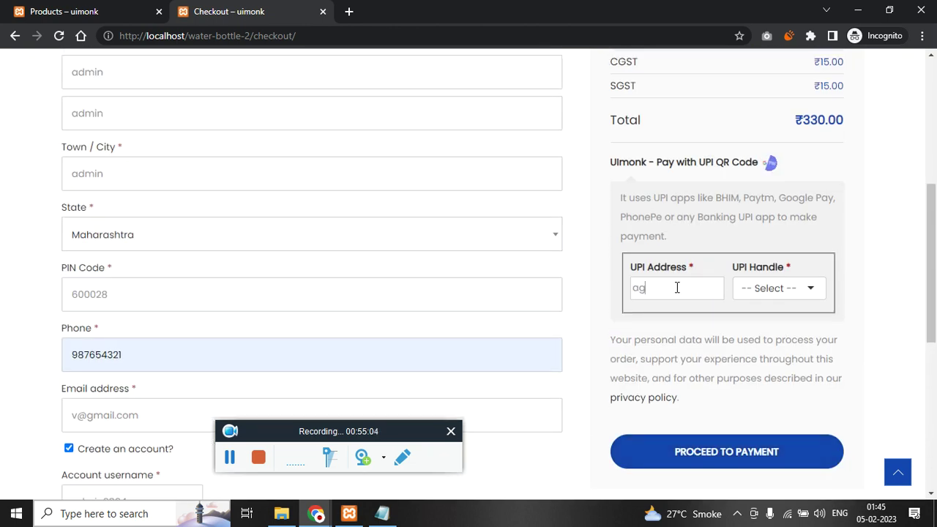
key(Tab)
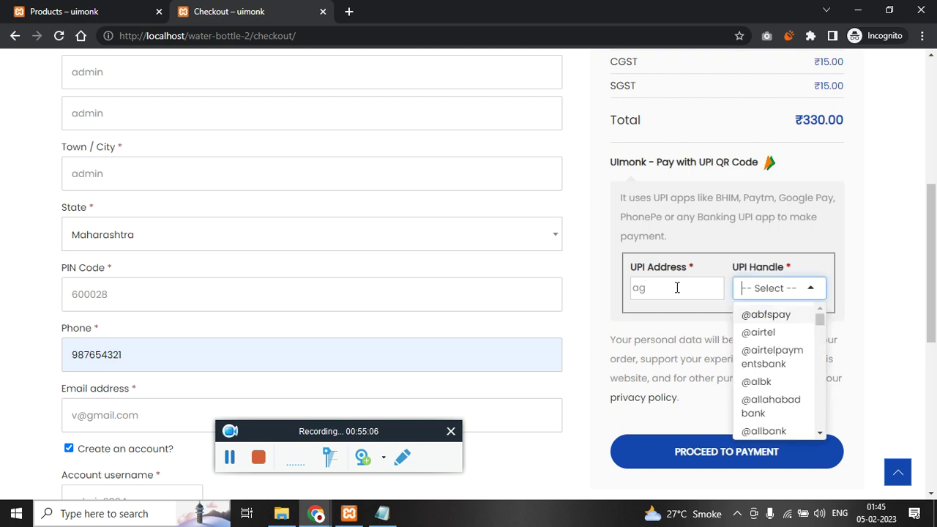
click(750, 334)
click(740, 453)
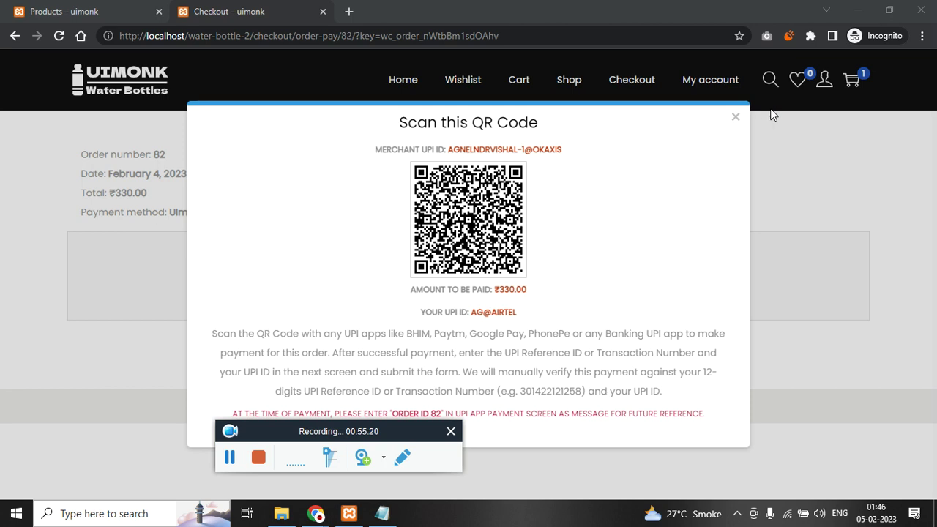
click(733, 118)
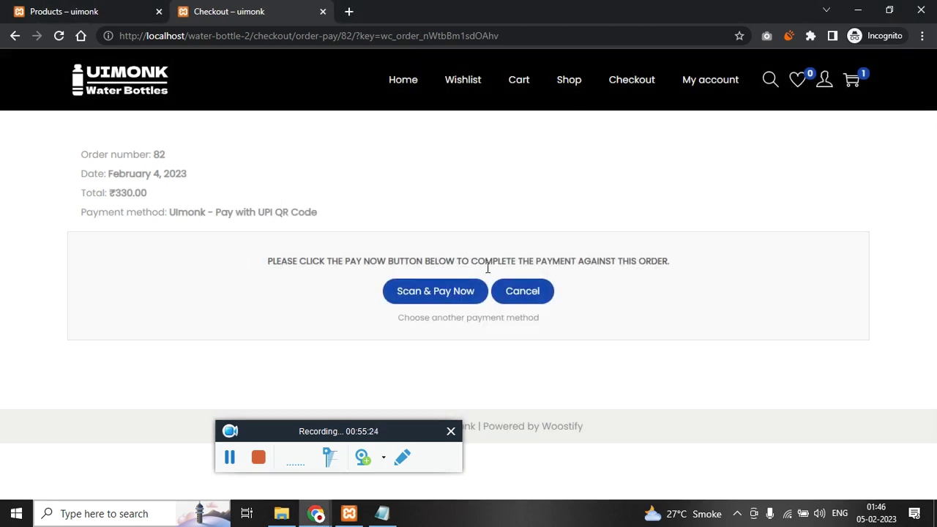
click(520, 298)
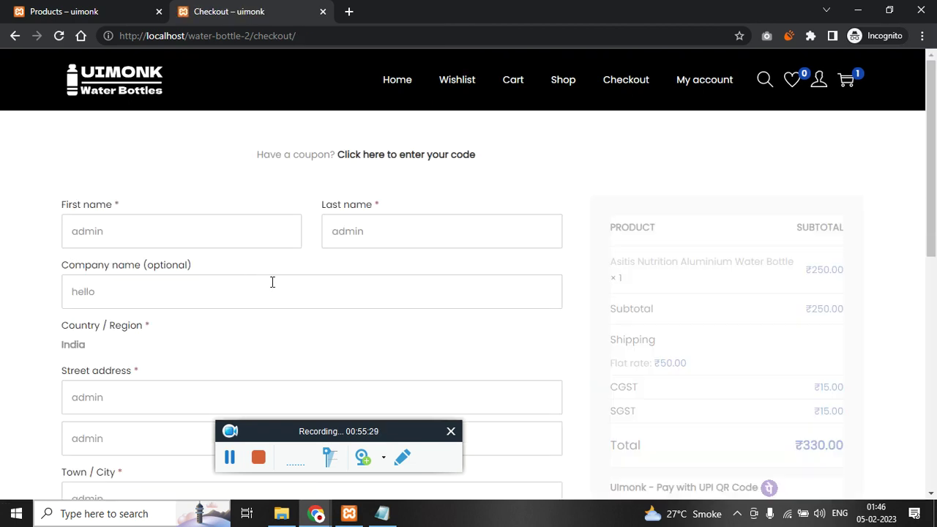
- Try applying coupon uimonk2894, which is rejected as nonexistent
click(414, 156)
click(369, 209)
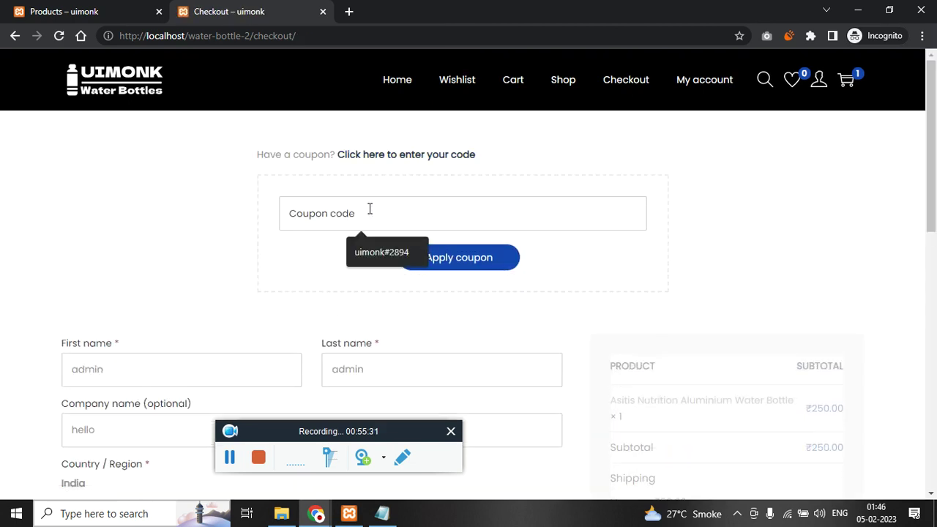
text(uim)
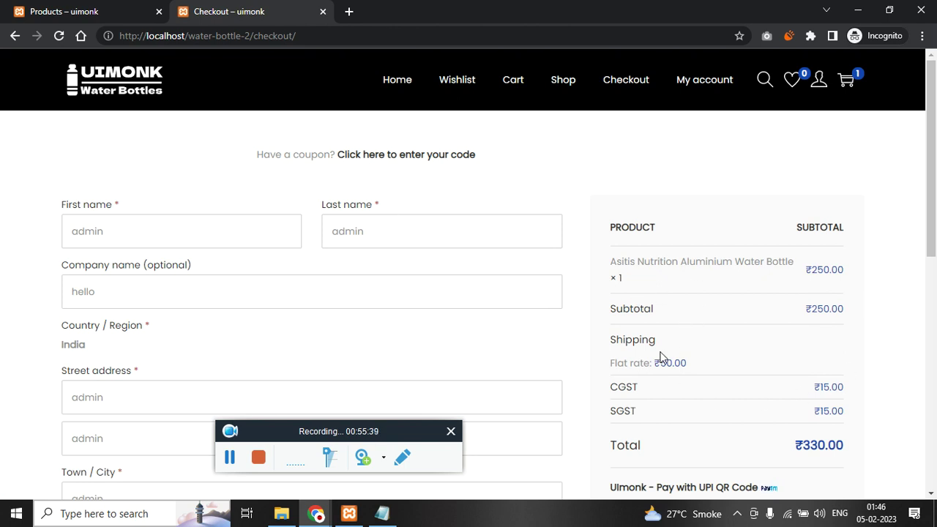
scroll(764, 379, down, 1)
scroll(764, 380, down, 1)
scroll(491, 320, up, 1)
click(427, 156)
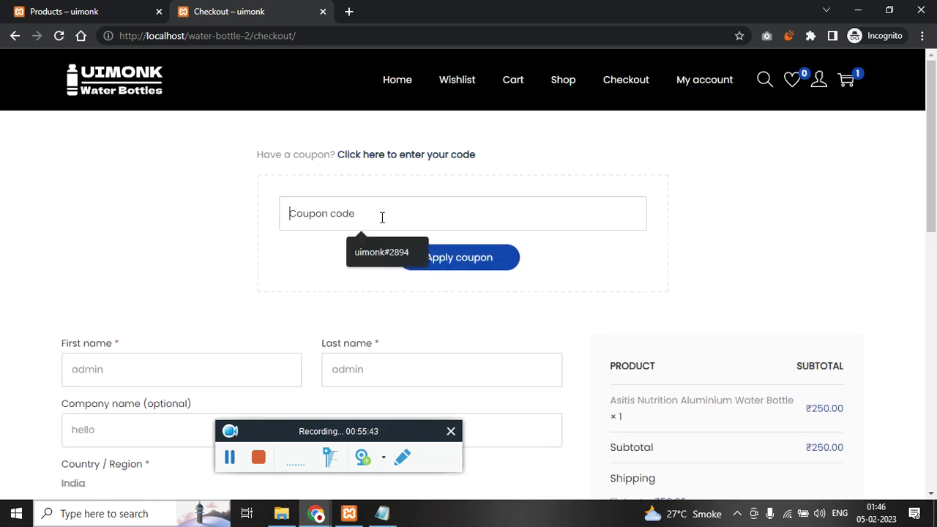
text(uimonk2894)
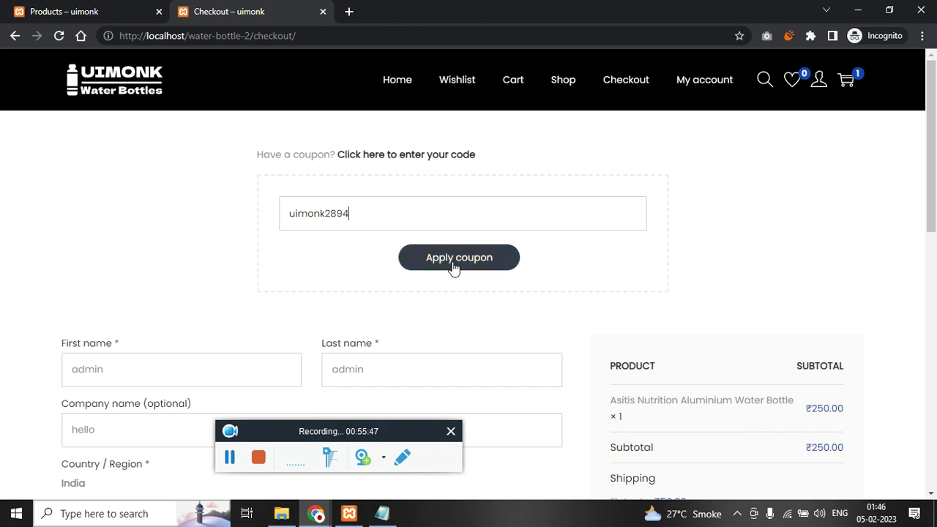
click(453, 265)
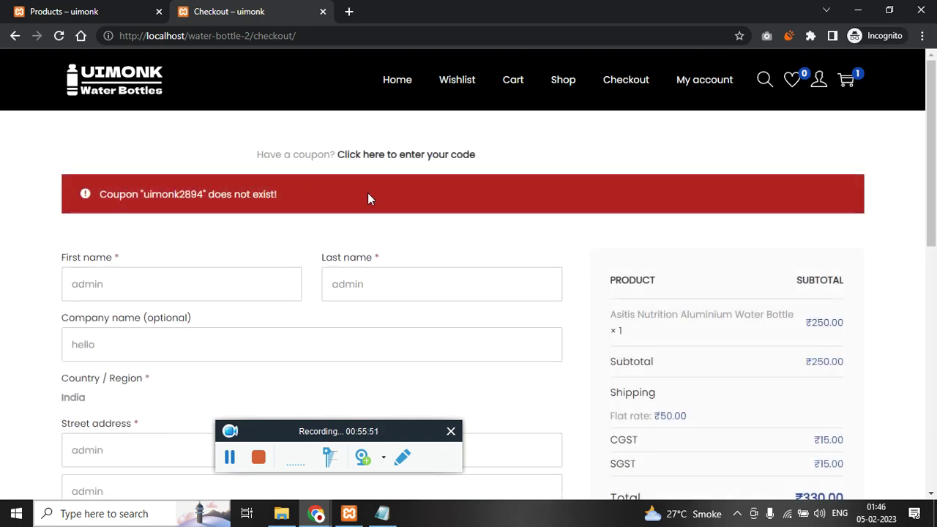
- Reopen the coupon form and apply coupon uimonk28
click(82, 11)
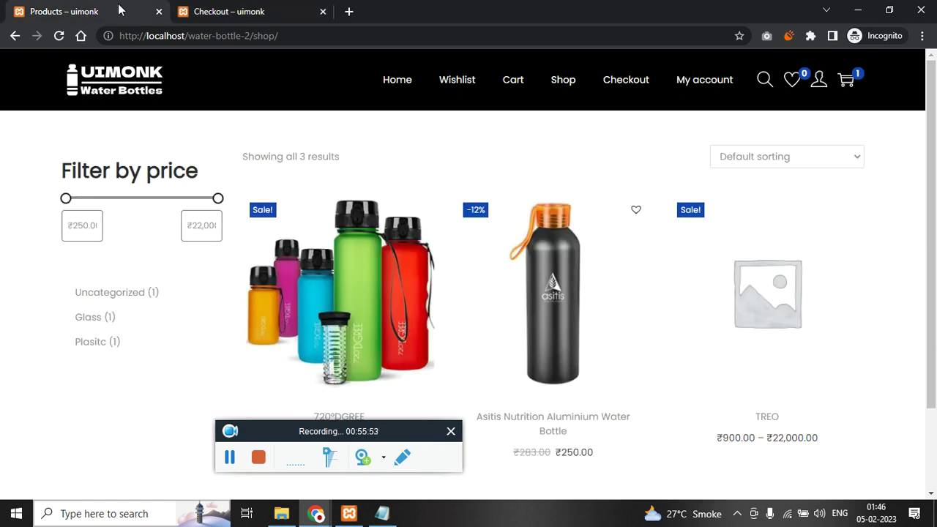
click(222, 7)
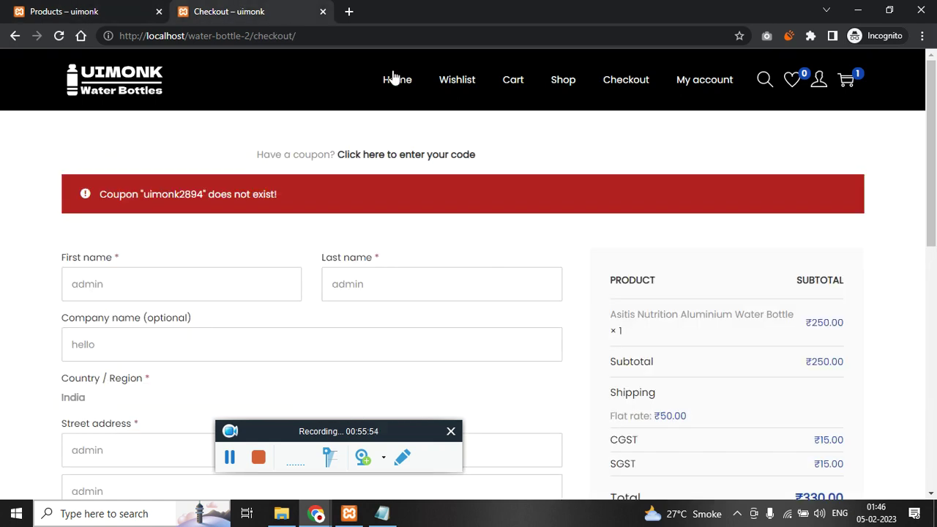
click(420, 157)
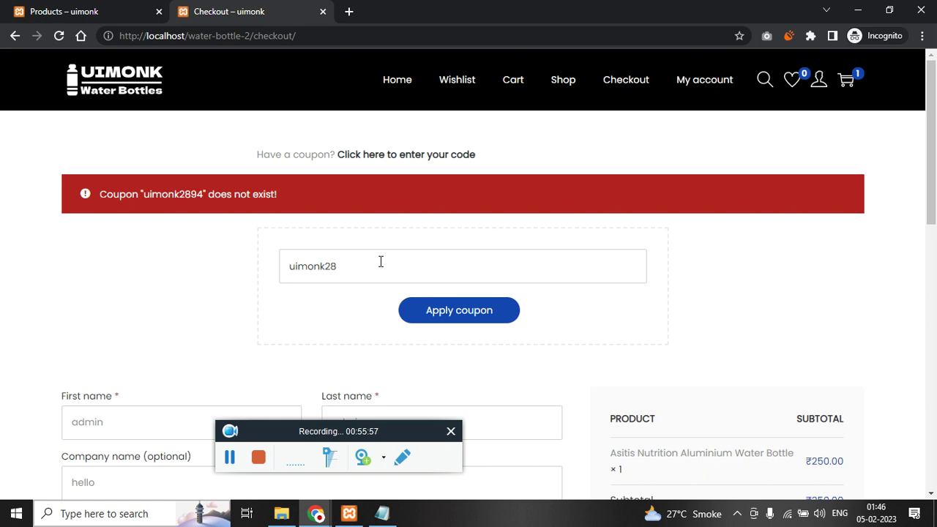
click(434, 309)
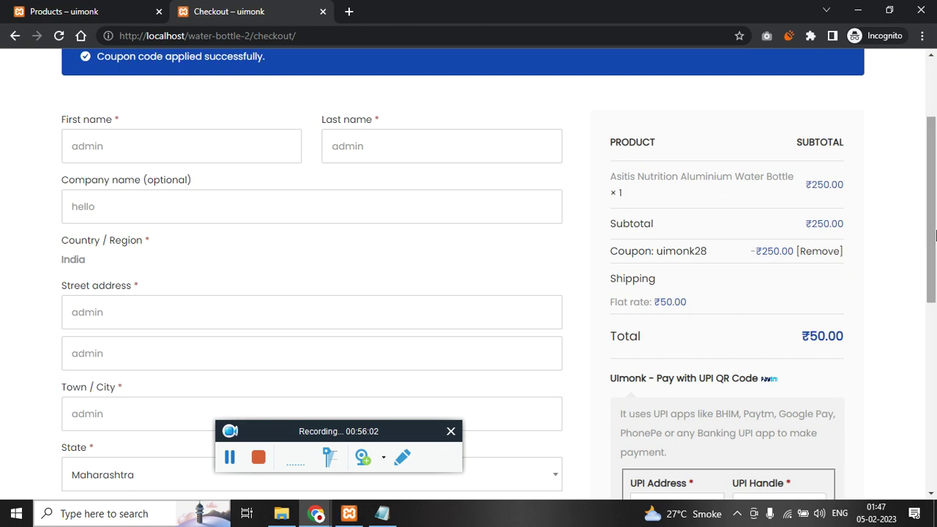
- Point out the ₹250.00 price, the uimonk28 discount row and the ₹50.00 total
drag(806, 183, 843, 181)
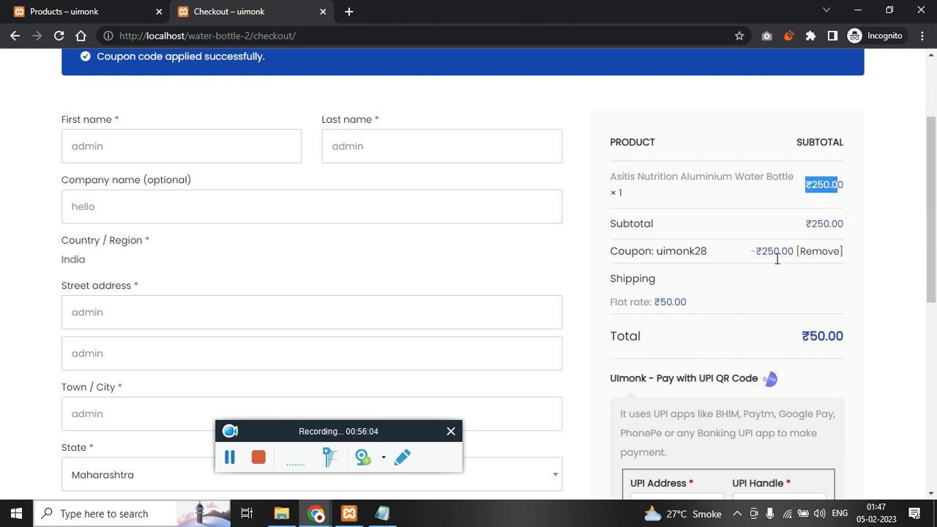
drag(630, 253, 802, 251)
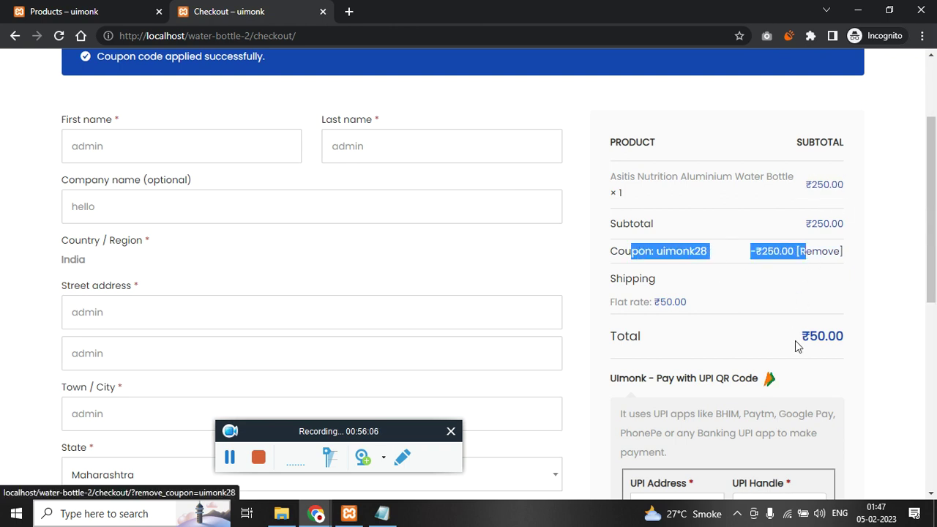
drag(784, 334, 856, 346)
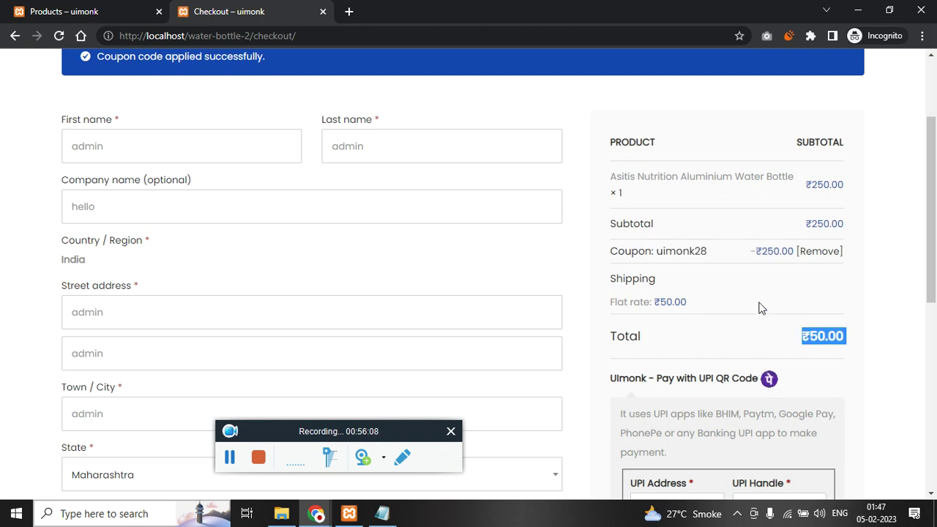
scroll(840, 351, down, 3)
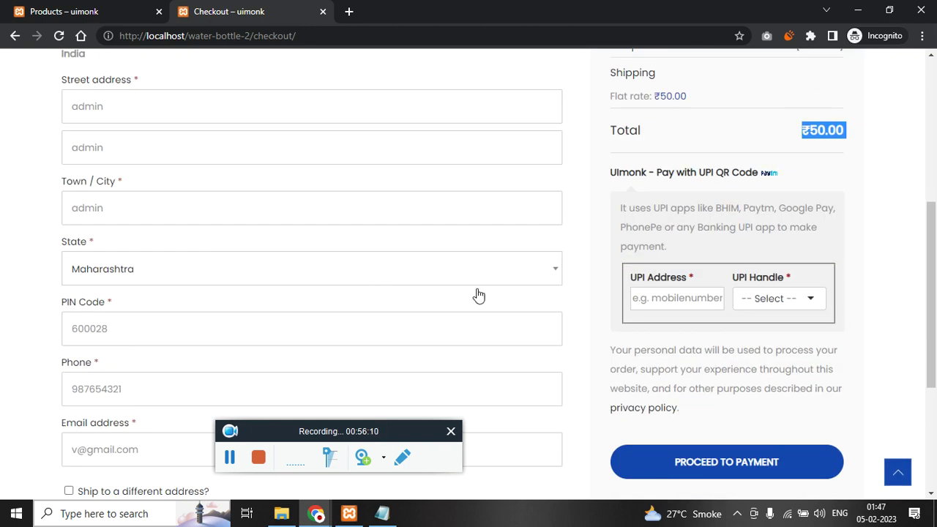
scroll(544, 259, up, 5)
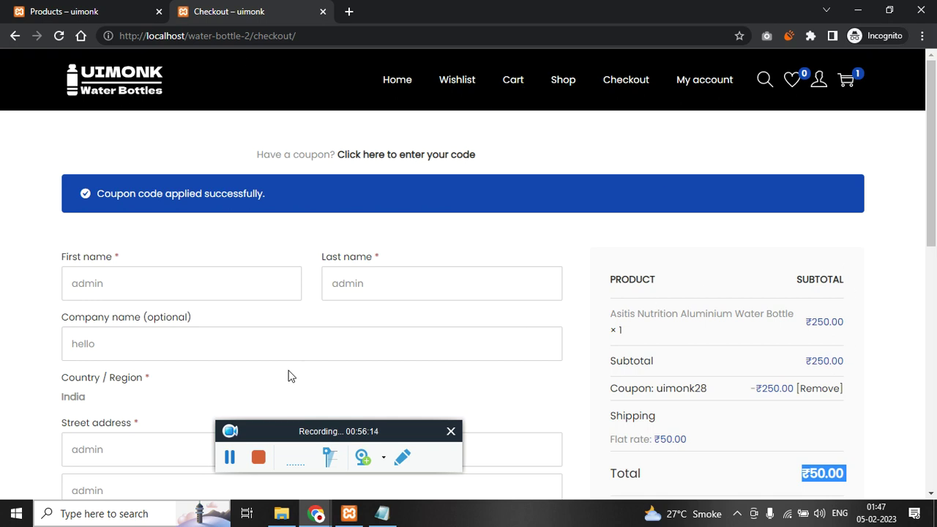
click(254, 464)
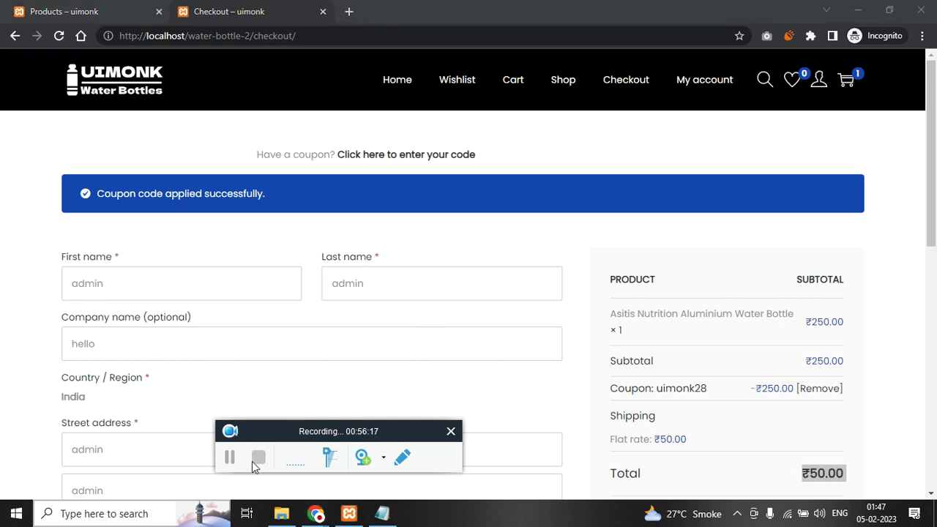